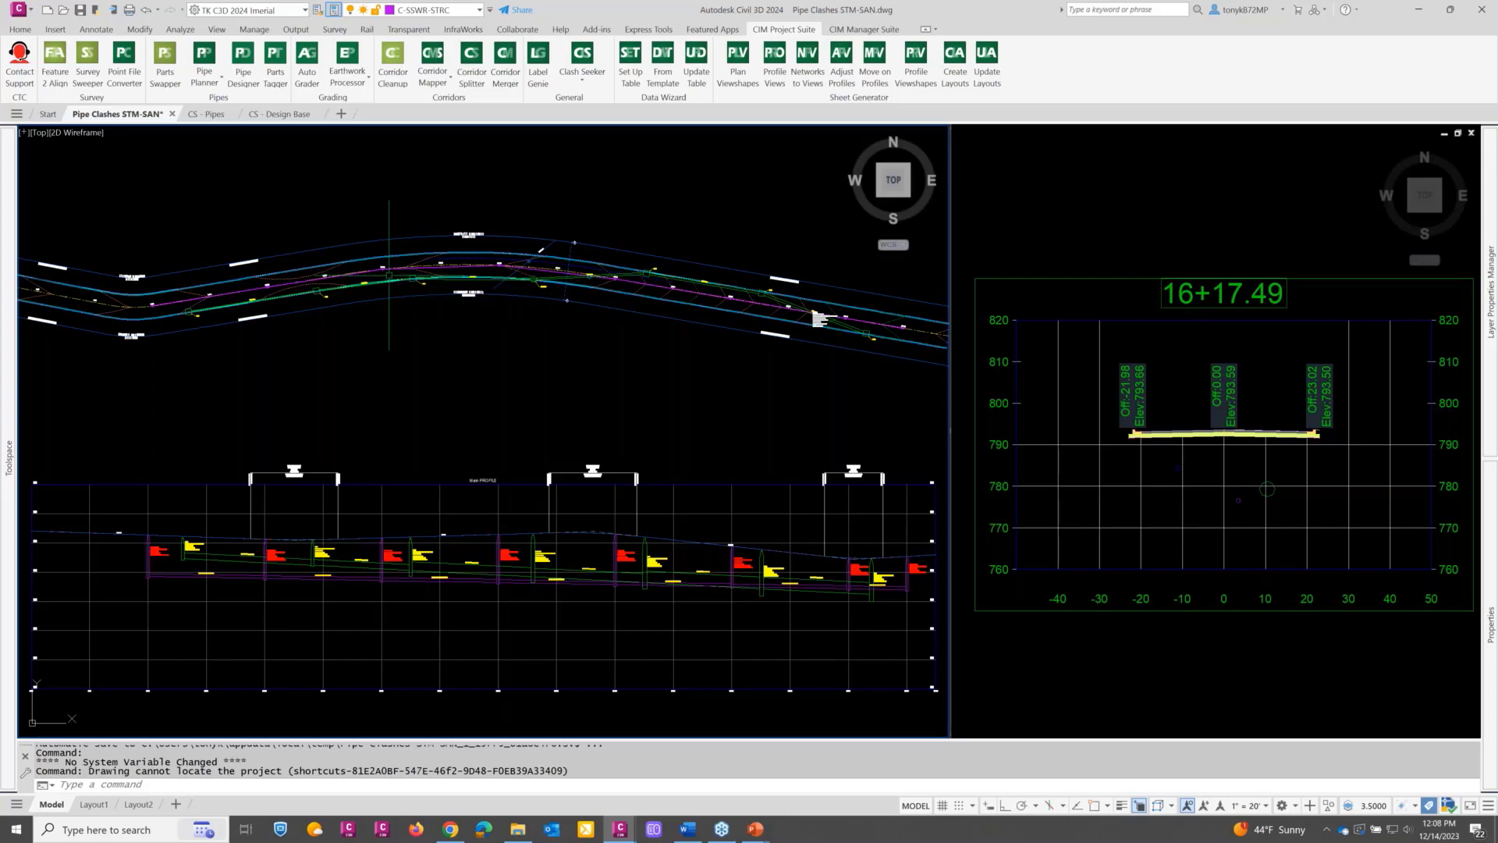
scroll(511, 261, up, 4)
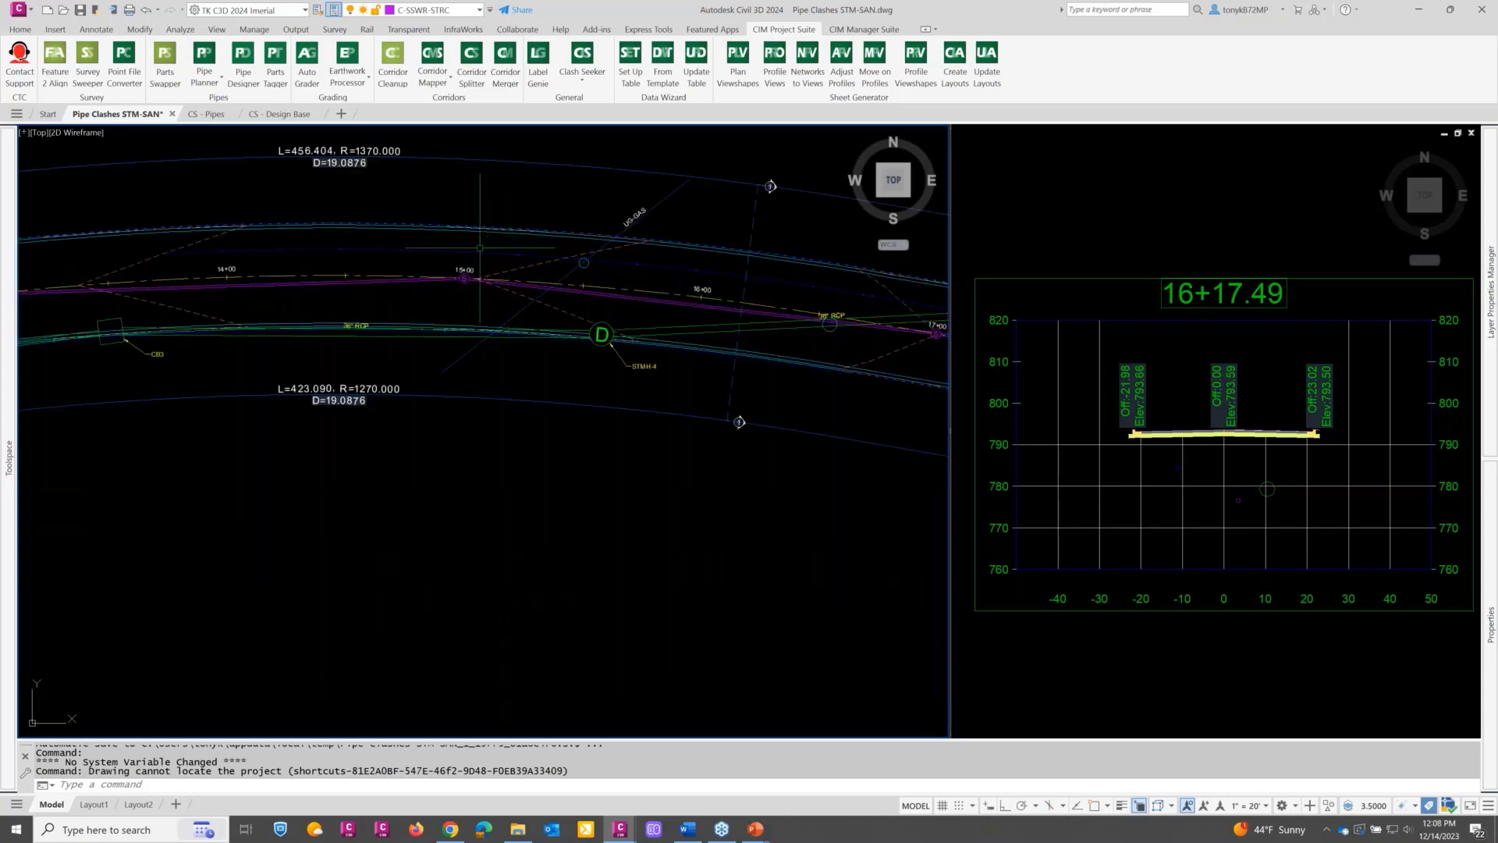
click(478, 252)
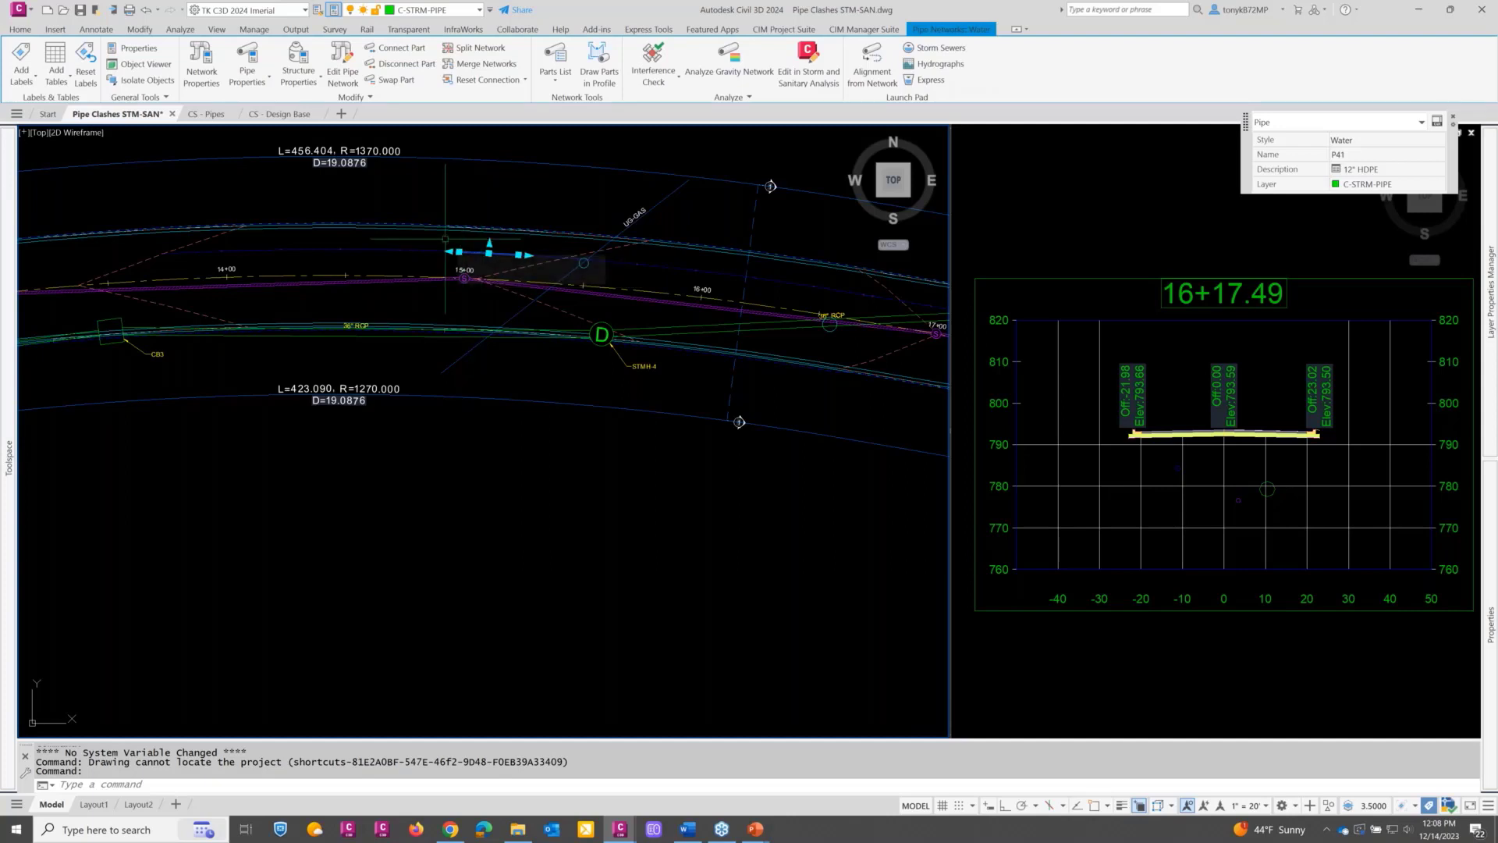
key(Escape)
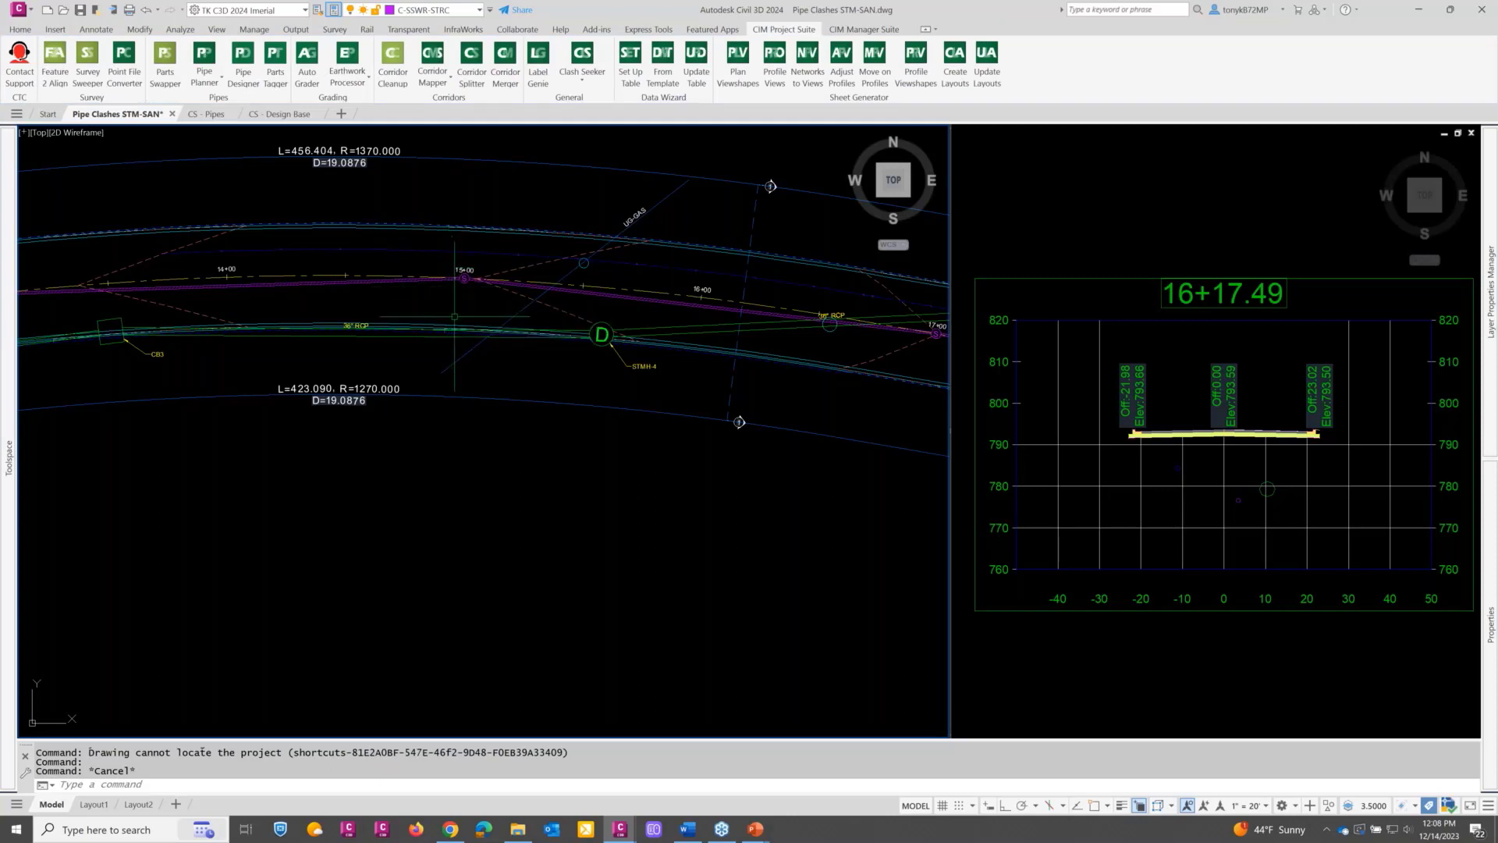
Step: Inspect the crossing of the 36" RCP storm pipe and the sanitary pipe between 15+00 and 17+00 in 3D with the Object Viewer
scroll(477, 407, down, 2)
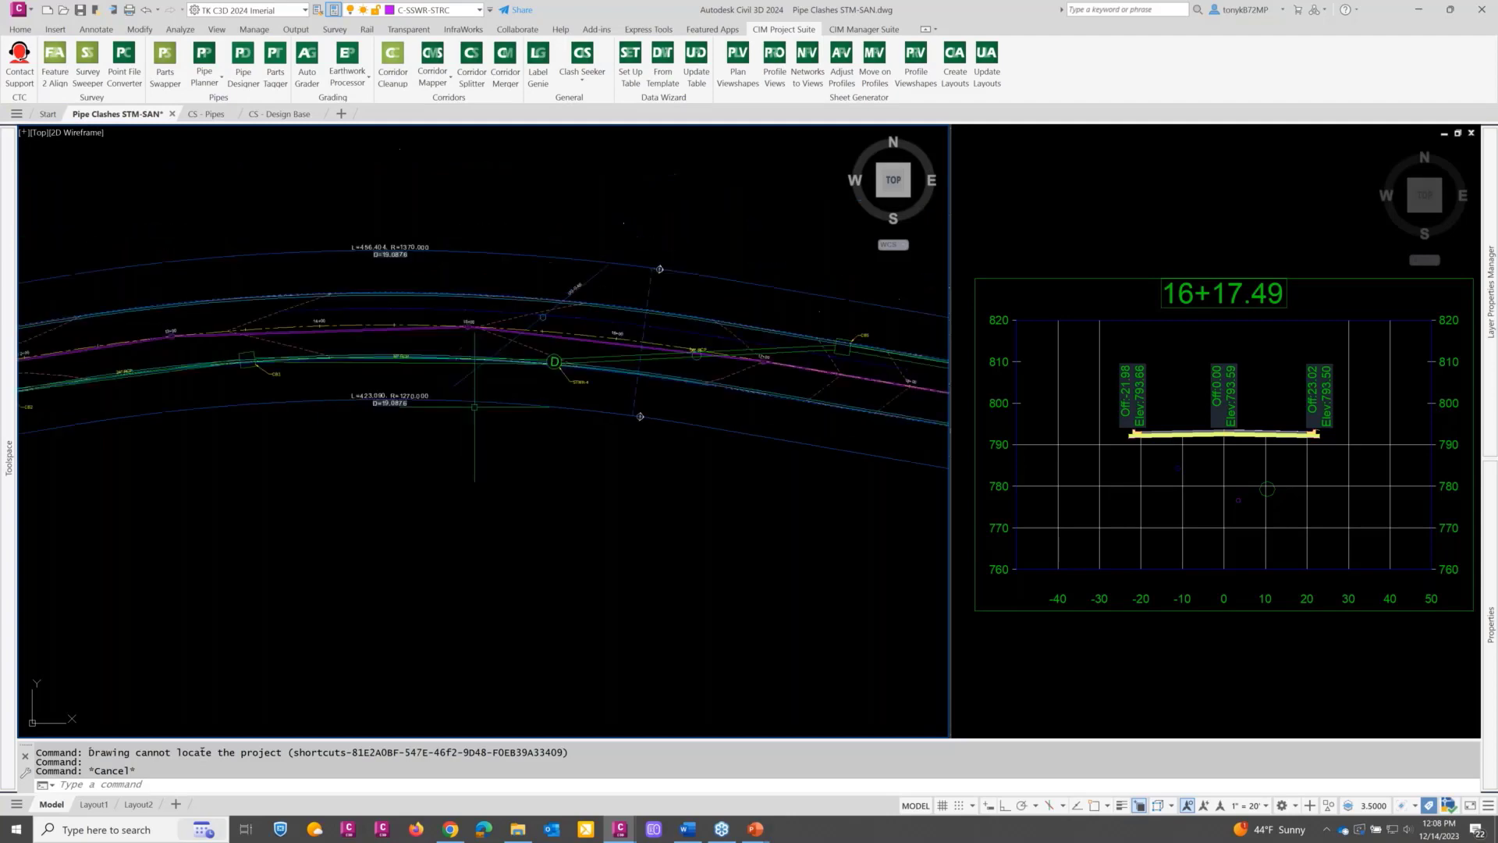
middle_drag(530, 433, 478, 252)
key(Escape)
scroll(479, 280, up, 4)
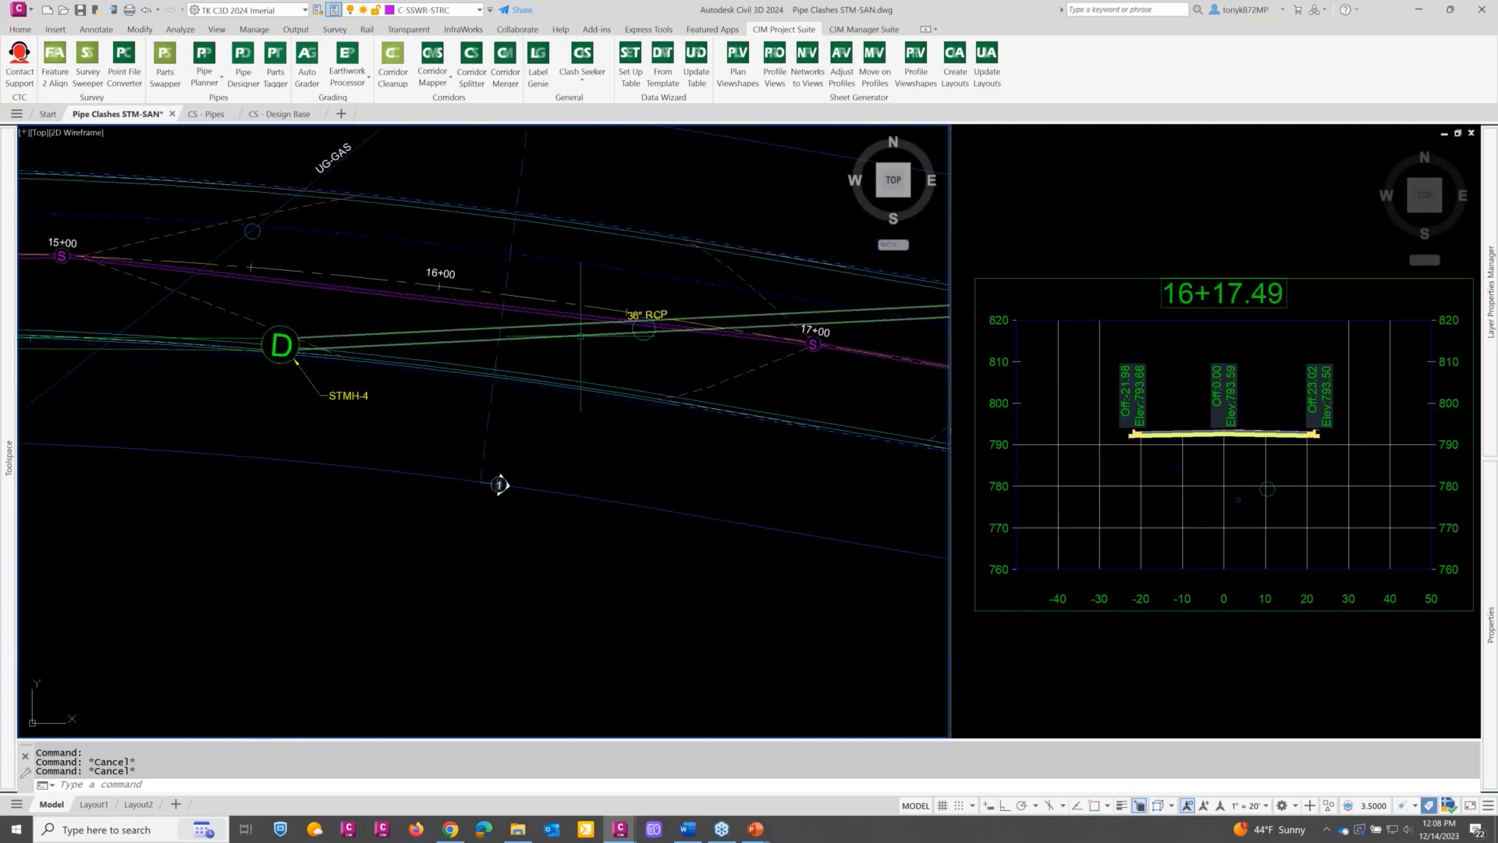
click(552, 323)
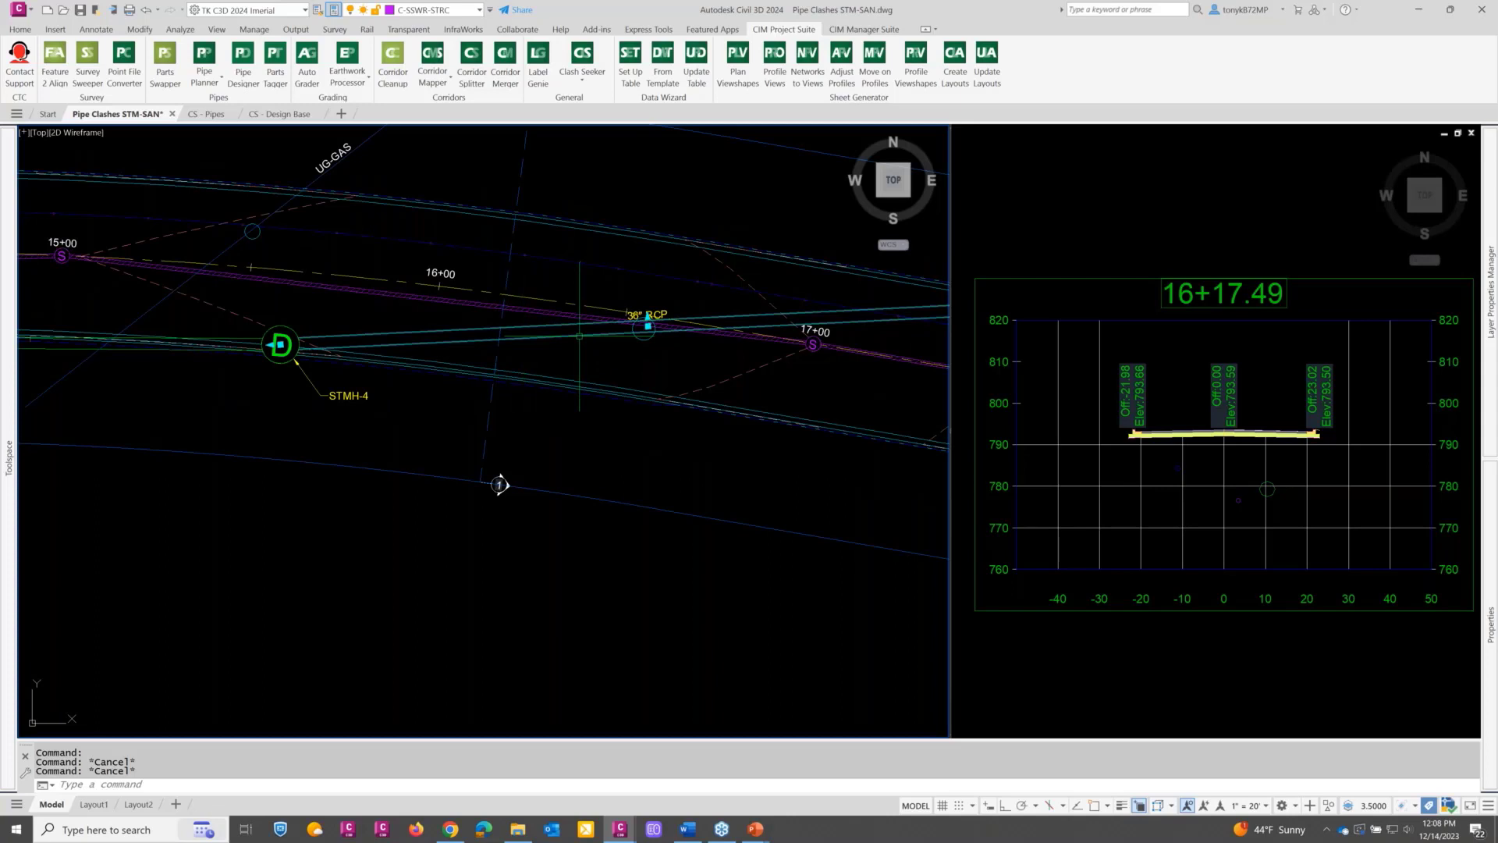
click(533, 311)
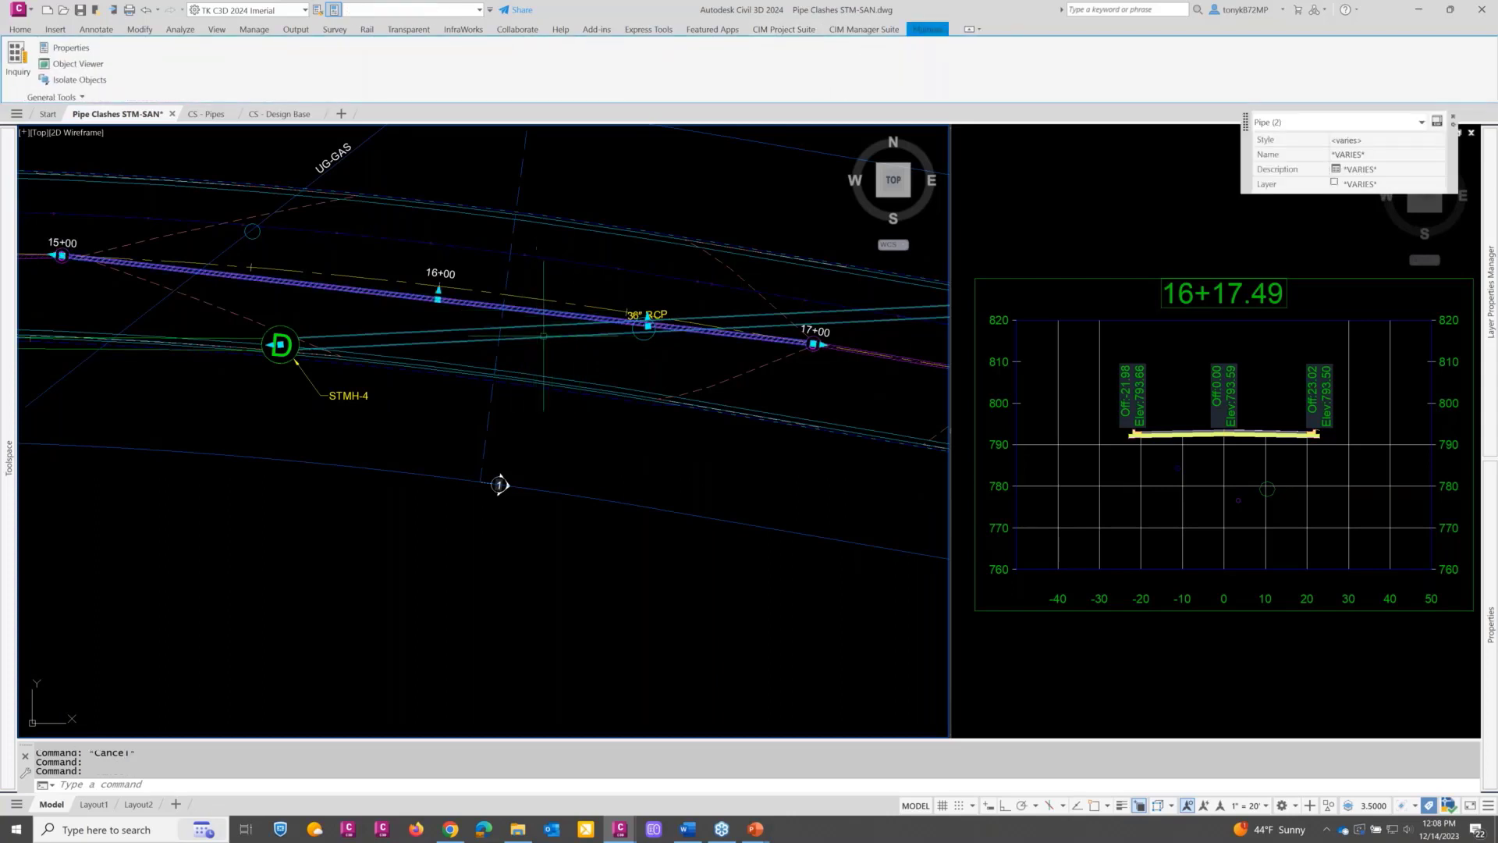
right_click(545, 338)
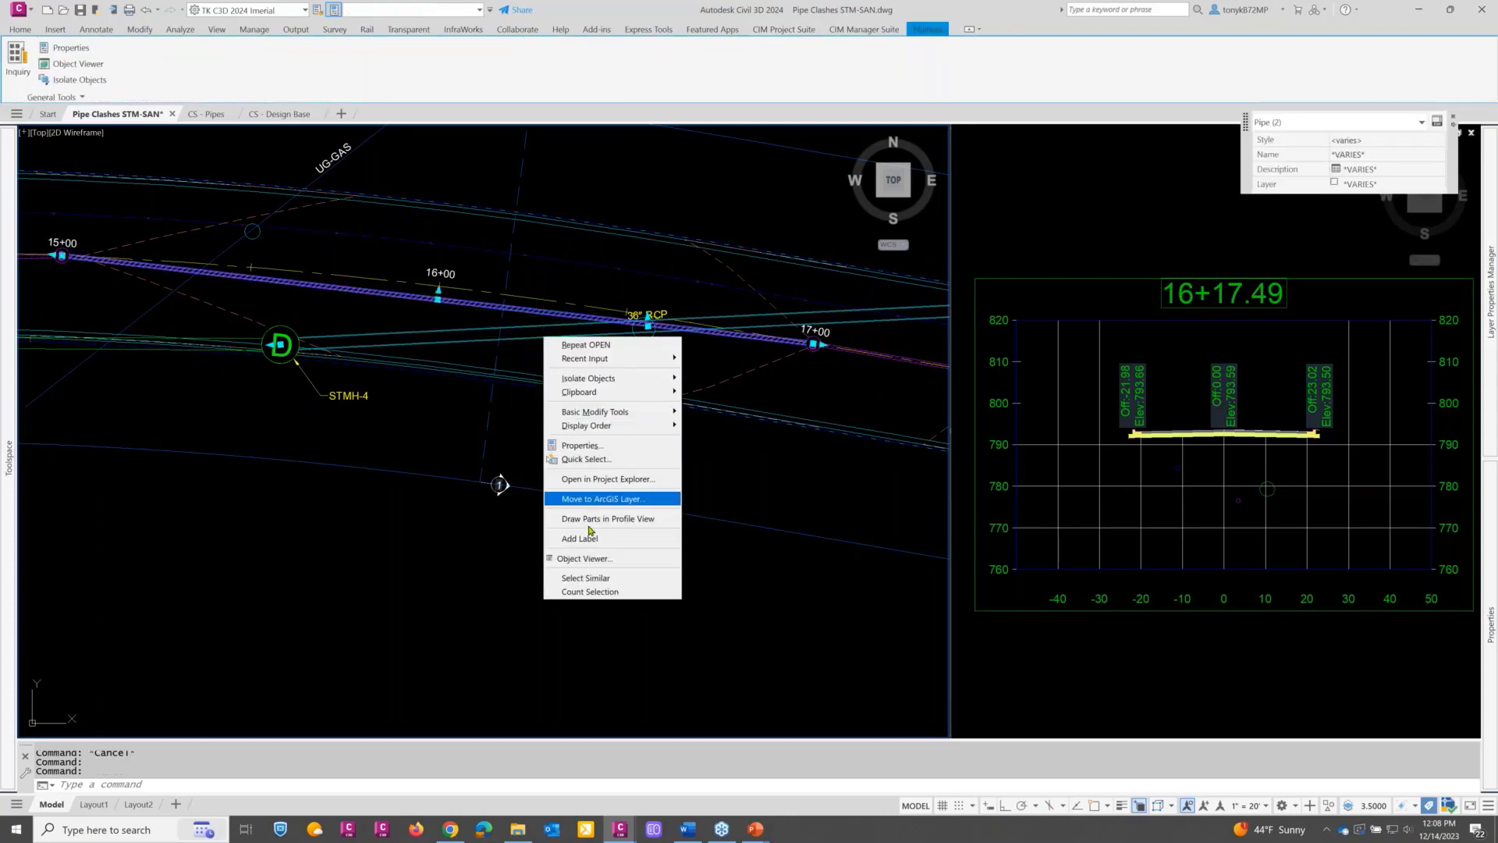
click(590, 558)
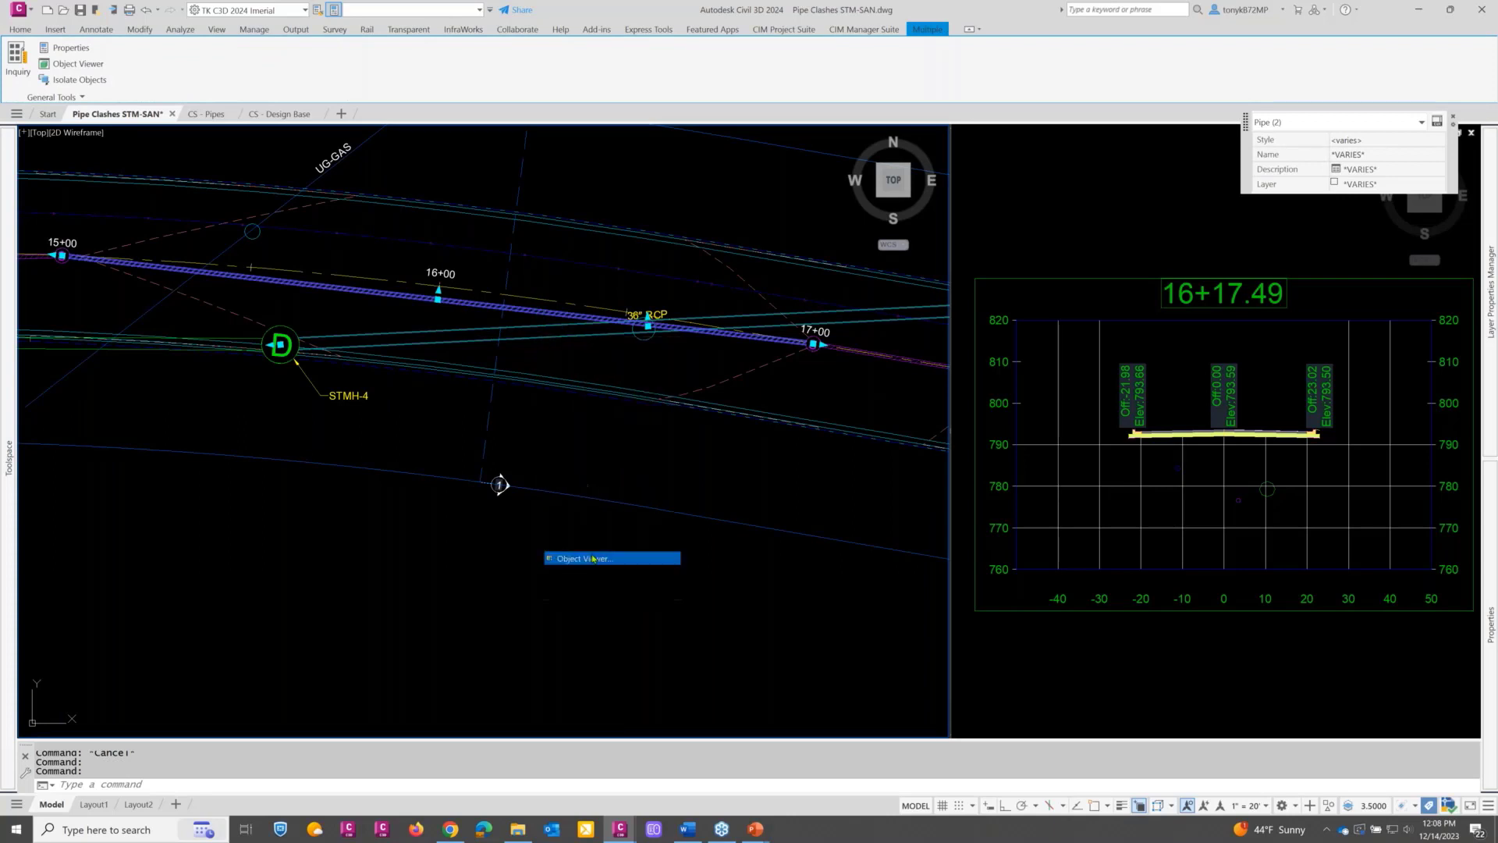
drag(667, 372, 780, 234)
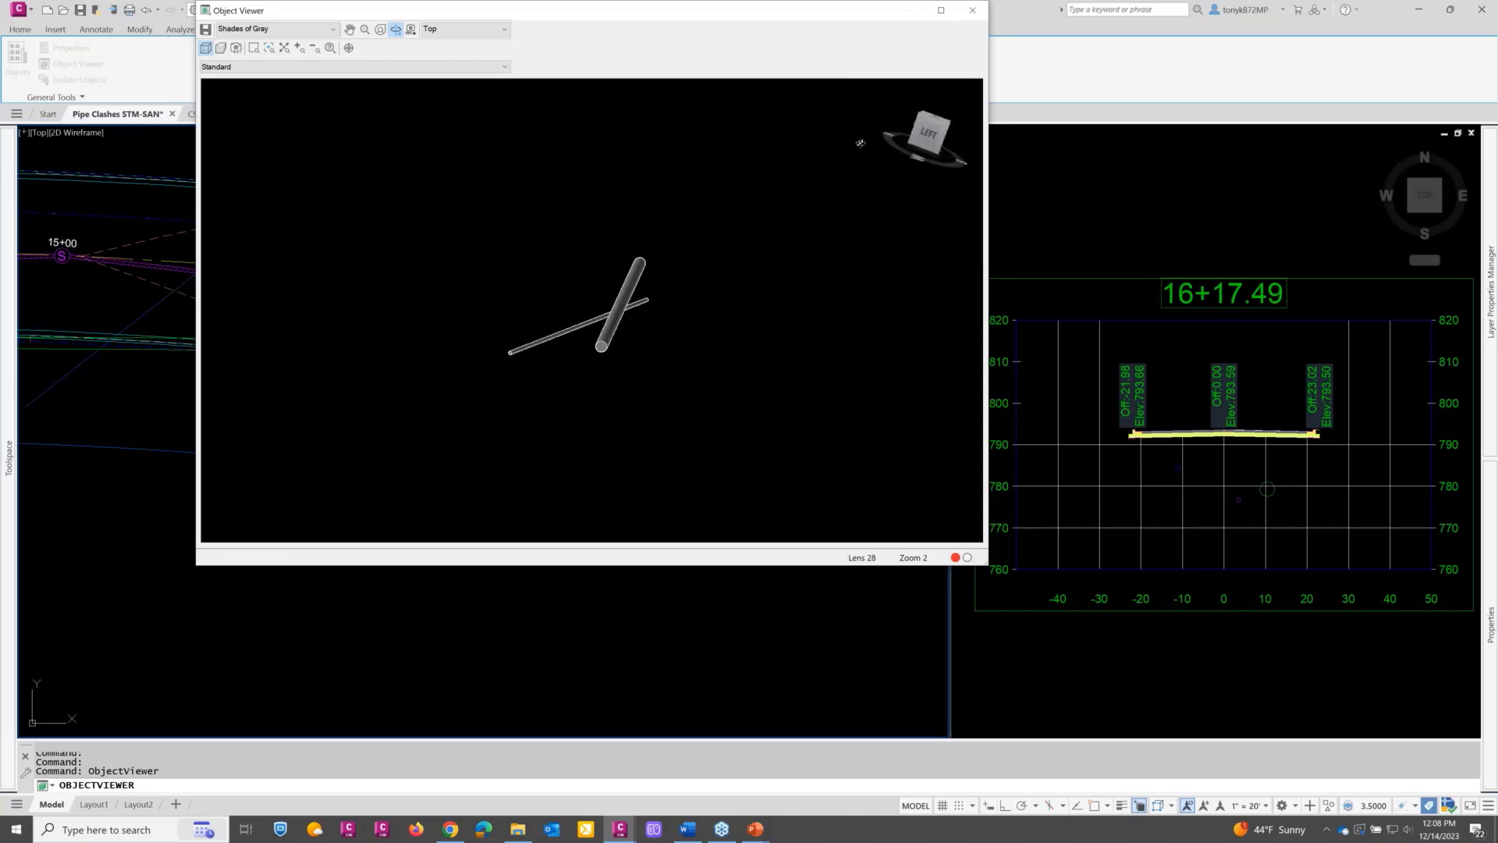
click(973, 10)
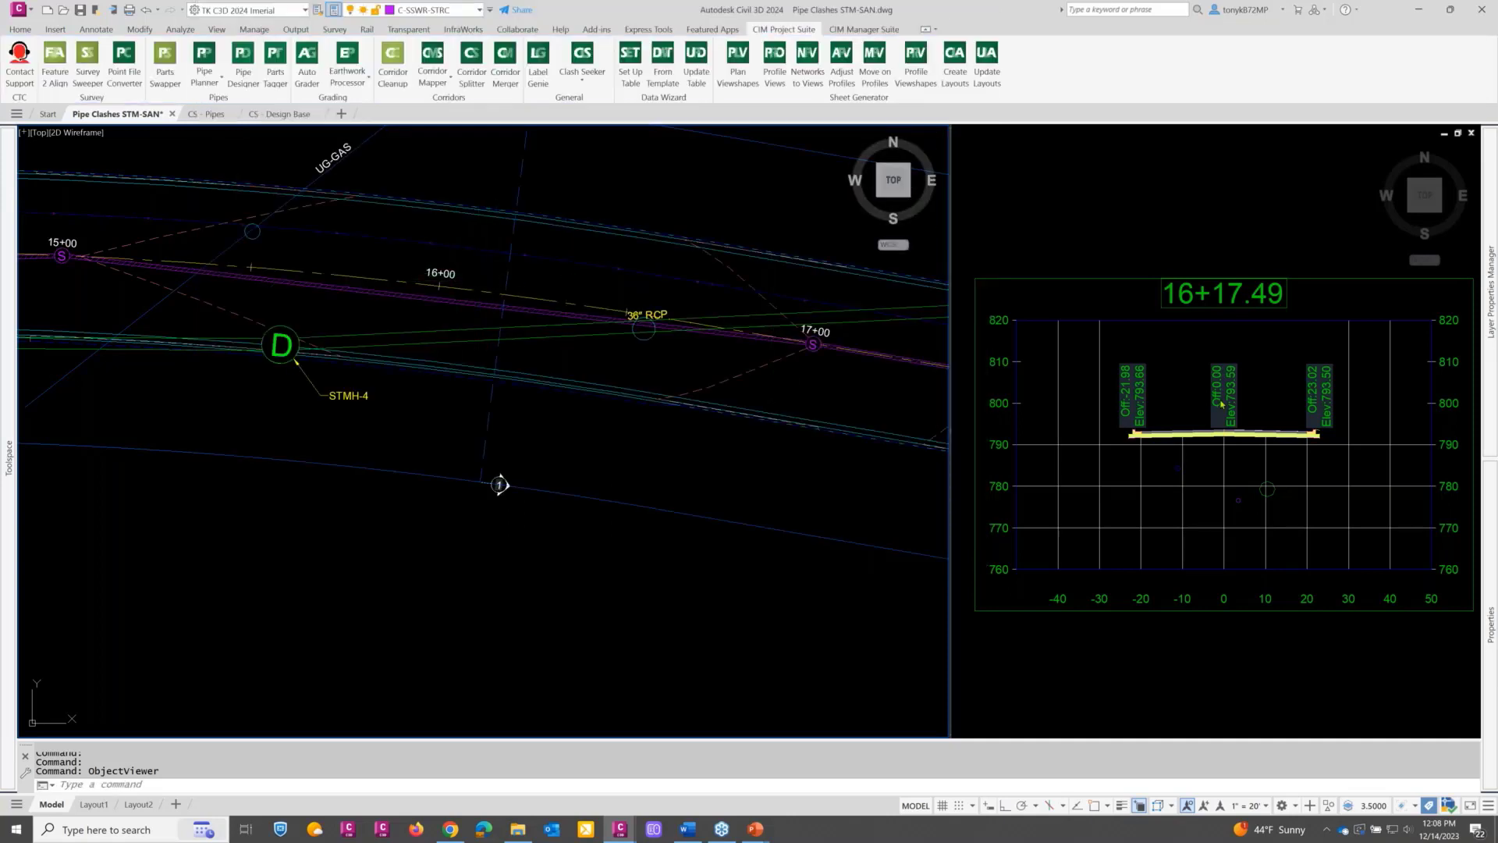
Step: Move the road sample line to the storm and sanitary pipe crossing at station 16+58.07
click(506, 268)
click(505, 294)
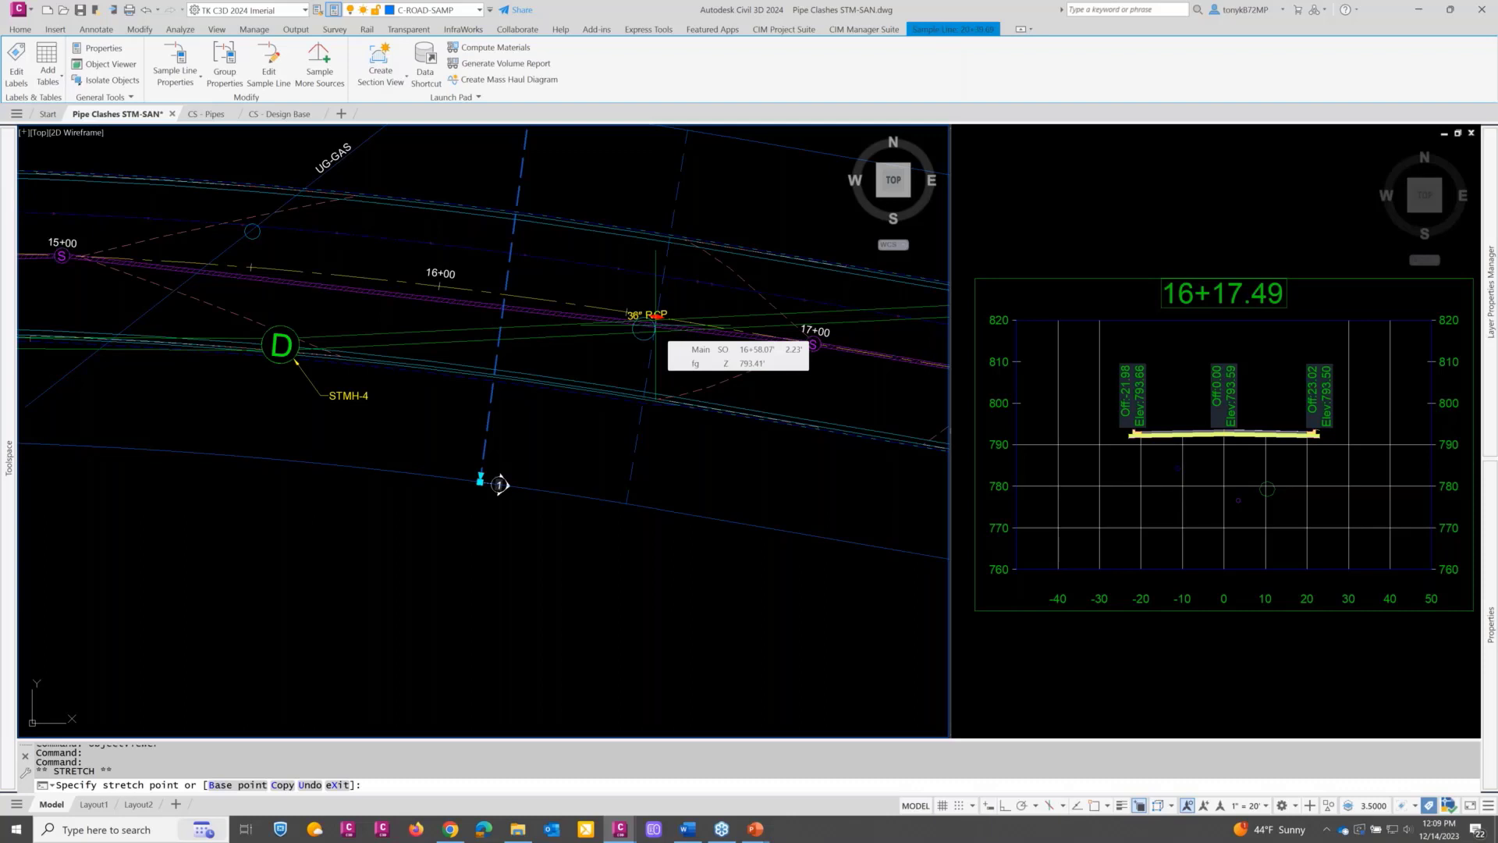
click(657, 316)
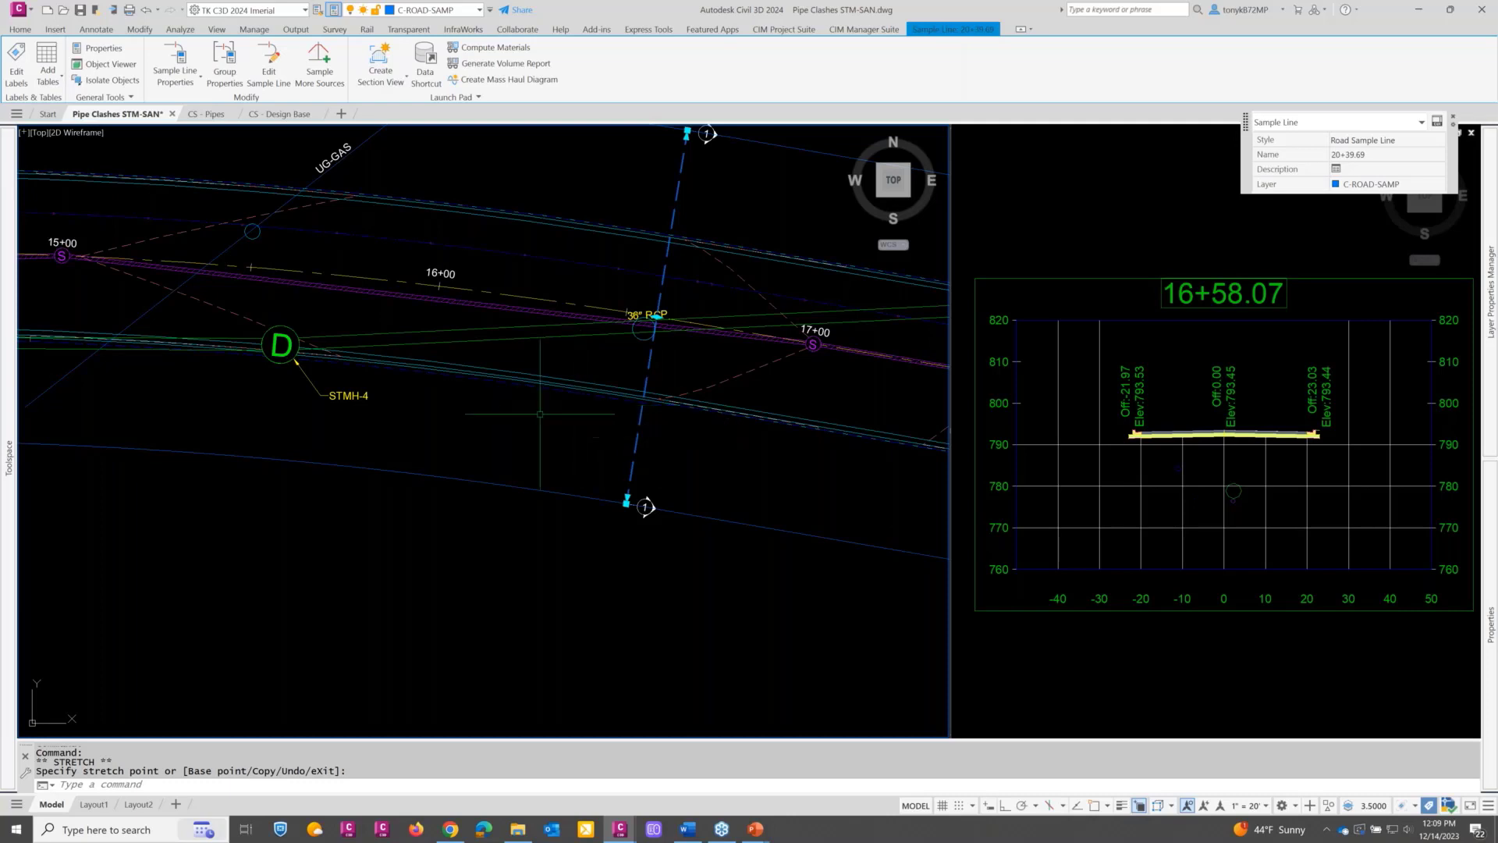
Step: Start Clash Seeker and delete the clash set named Clash Set 1
scroll(447, 521, down, 2)
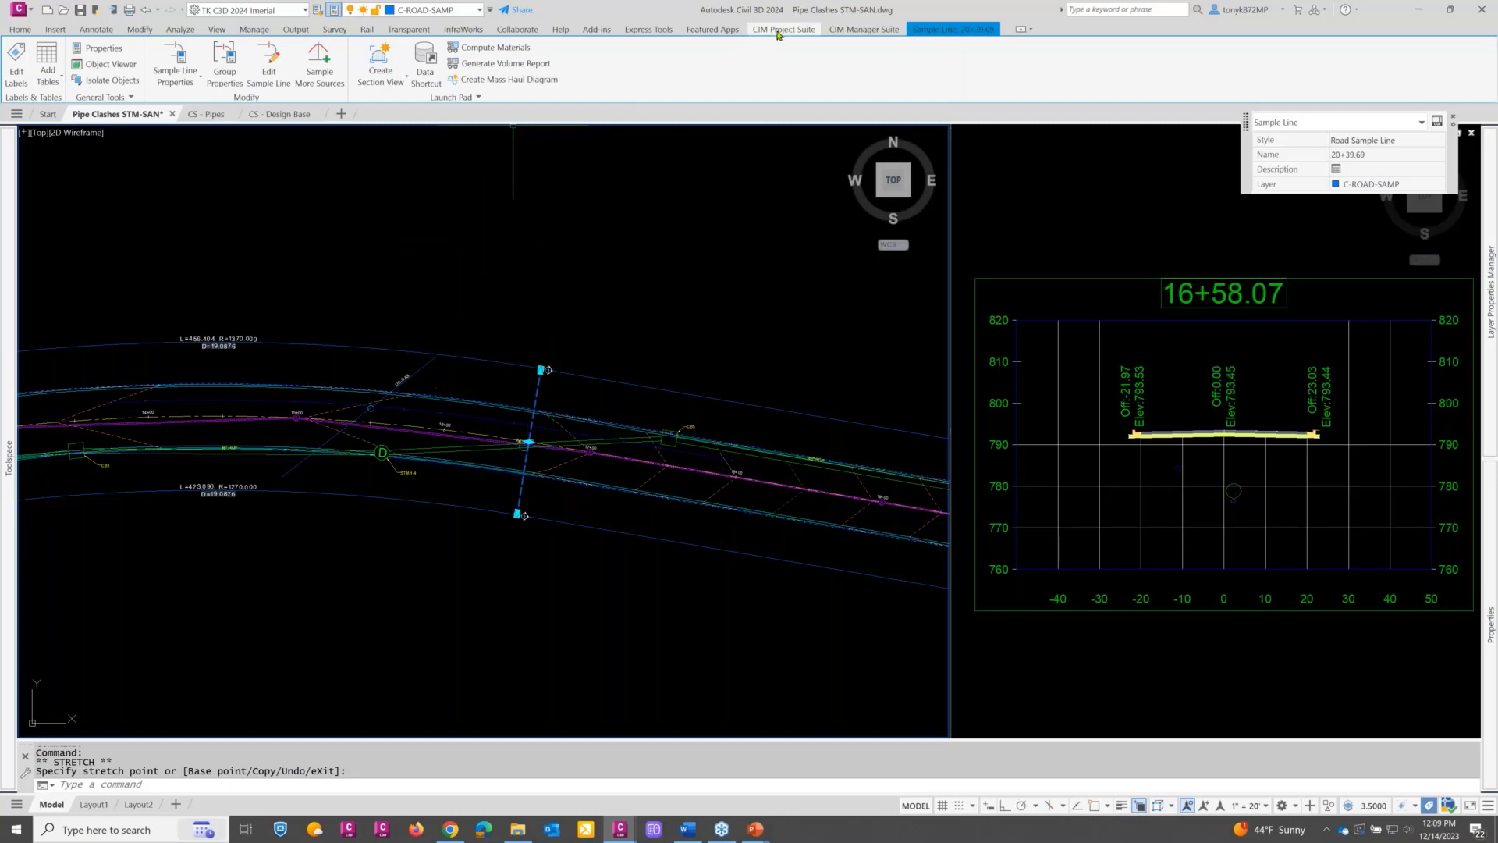
click(778, 31)
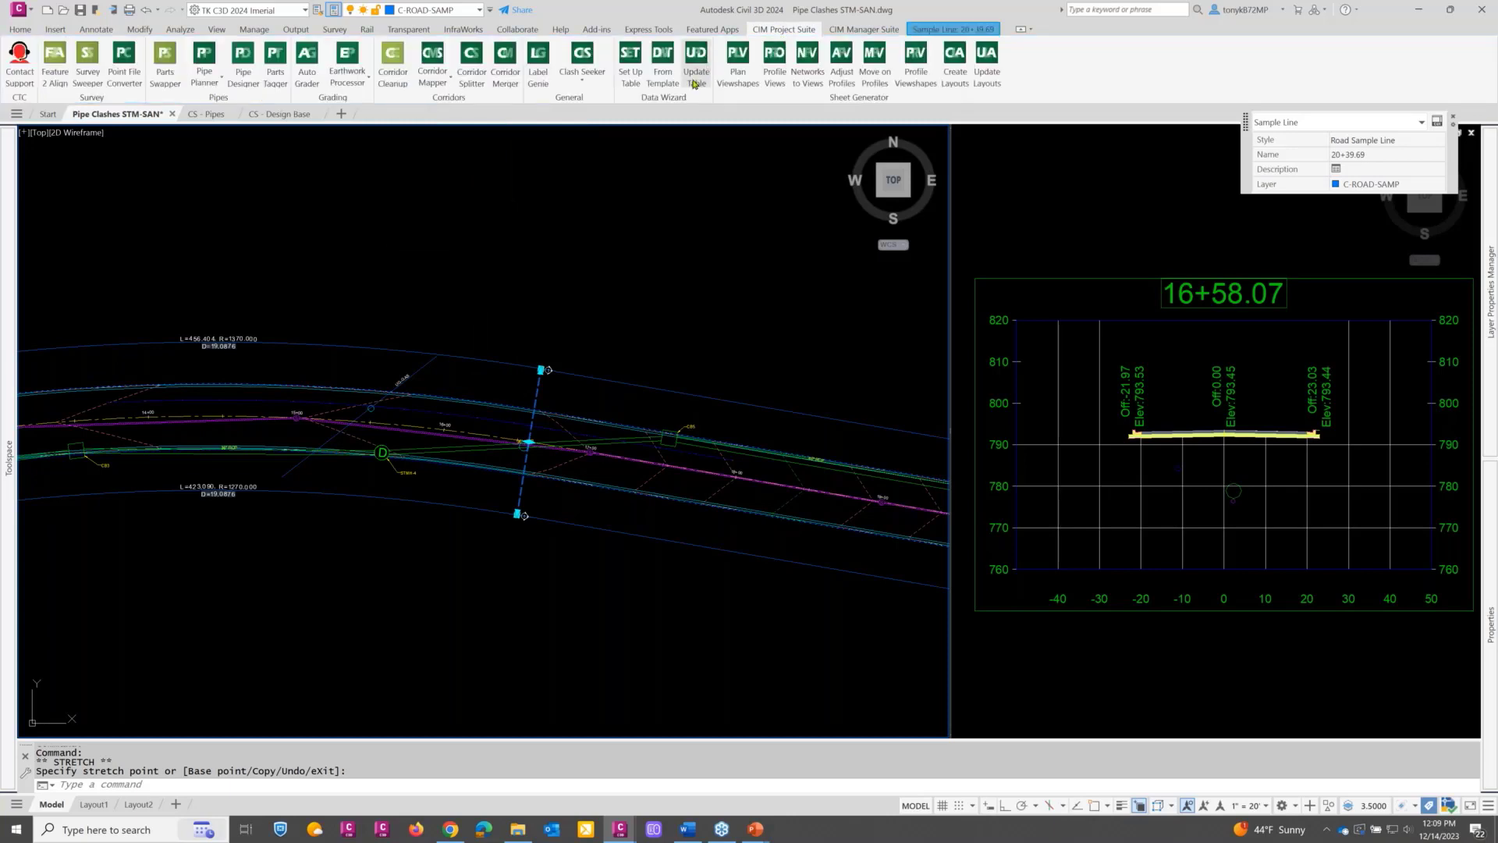
click(582, 77)
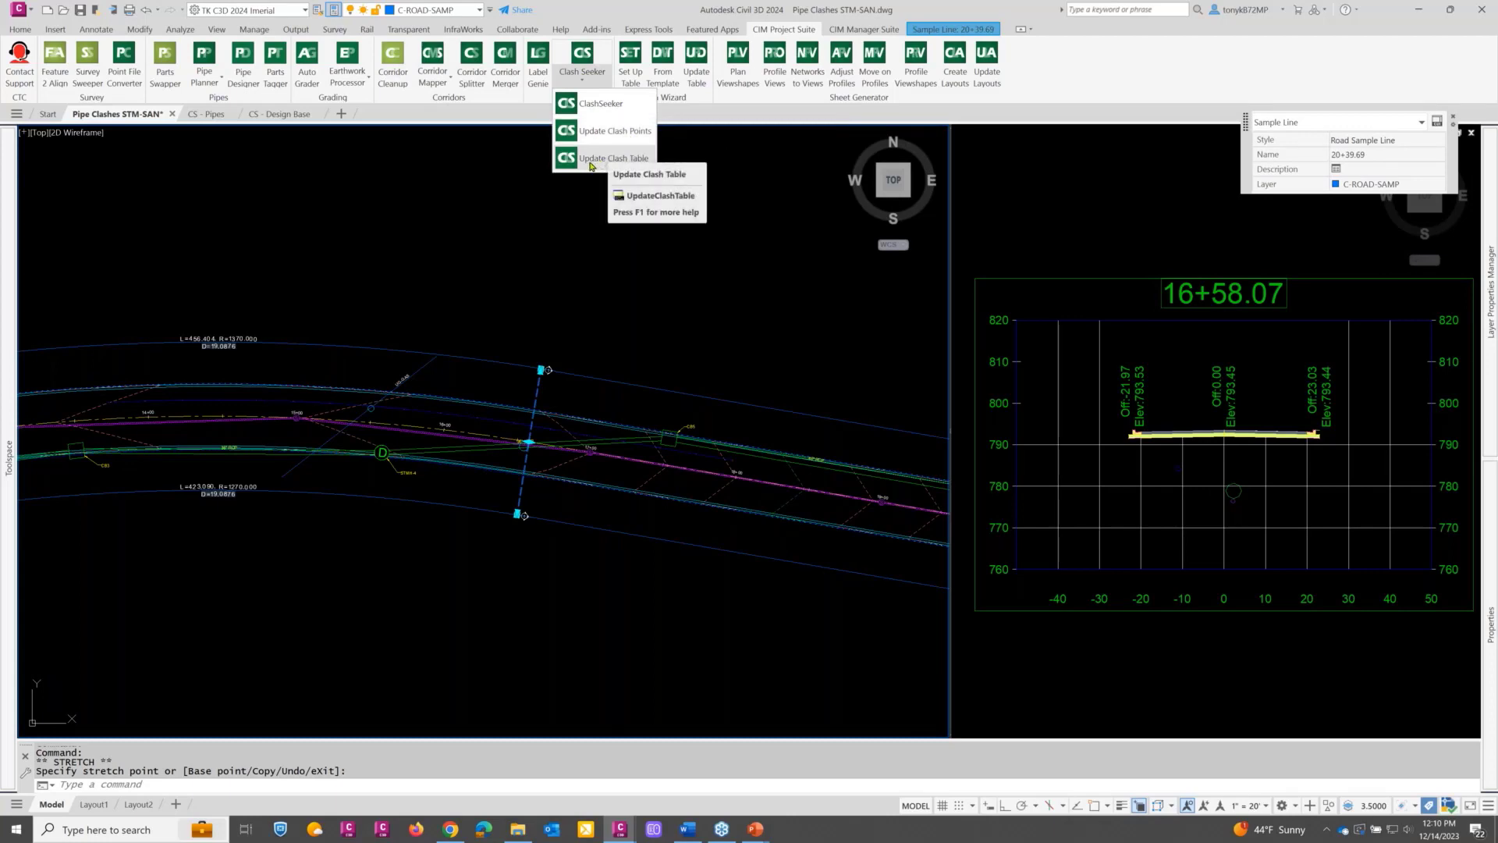
click(597, 104)
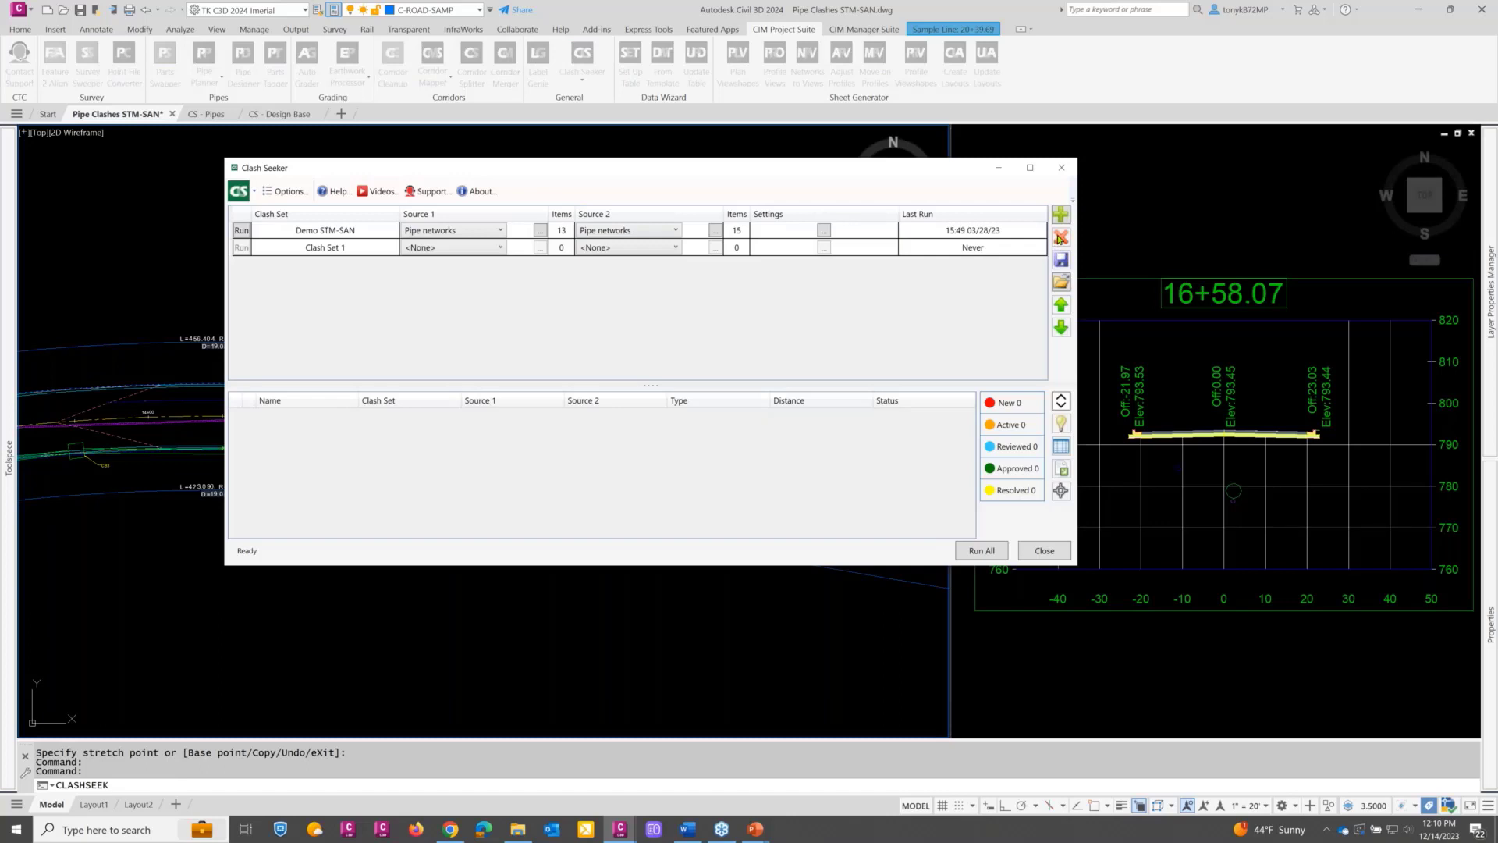
click(382, 252)
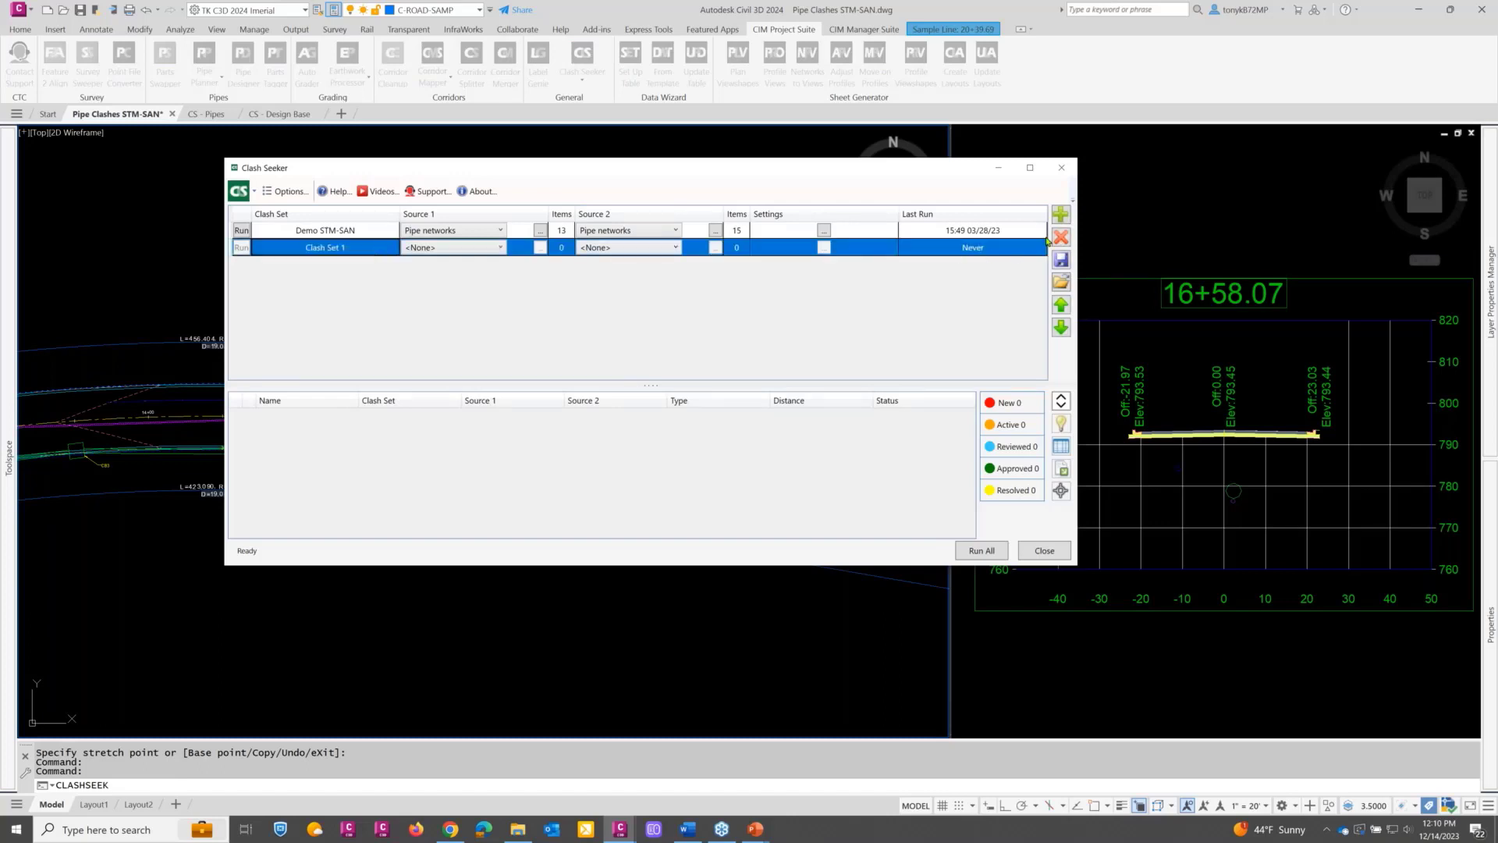
click(1061, 237)
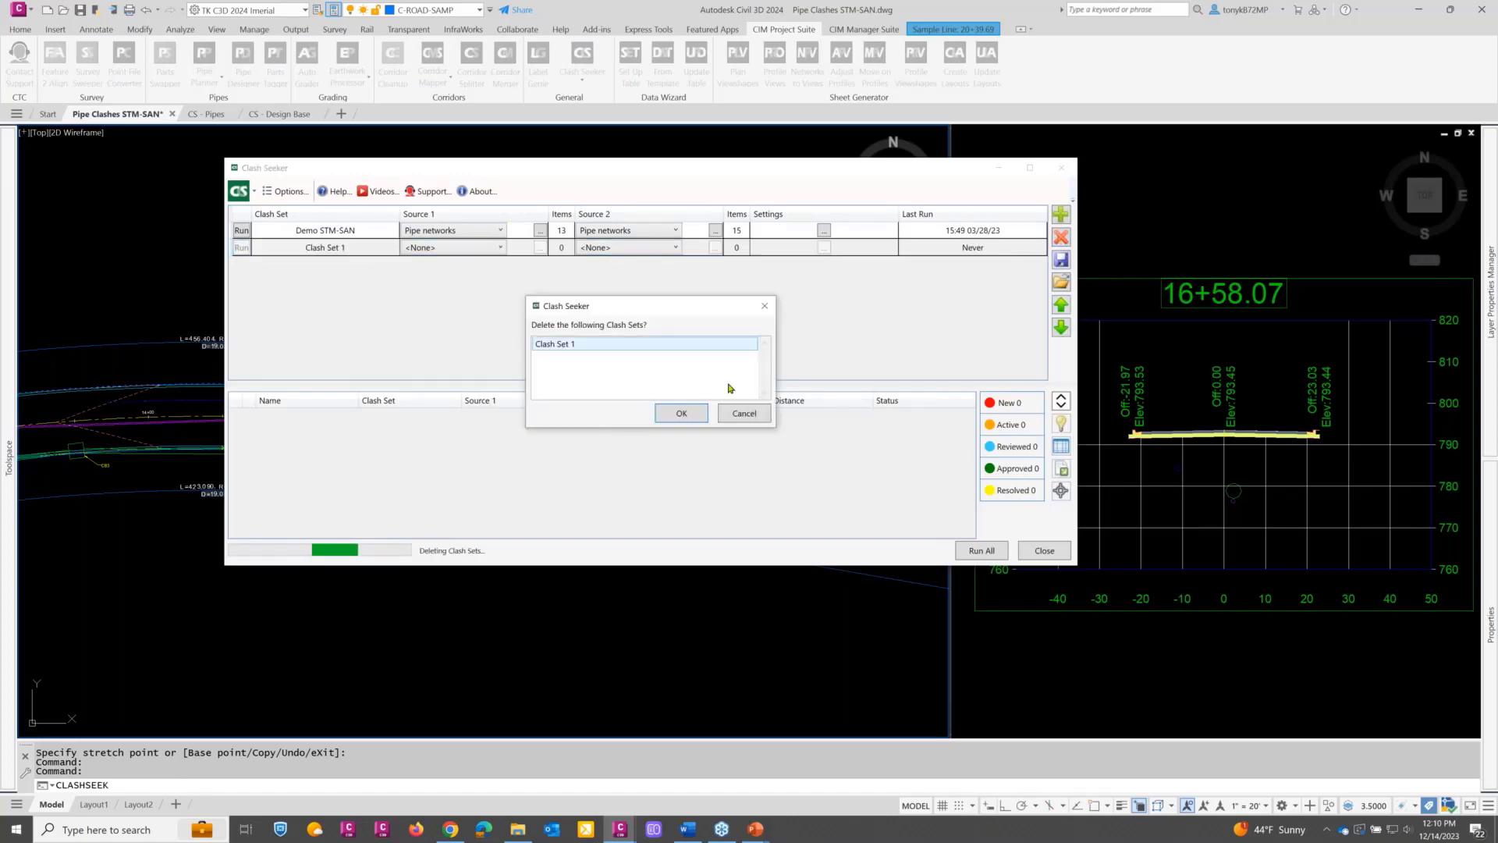
click(679, 414)
Step: Delete the Demo STM-SAN clash set
click(382, 234)
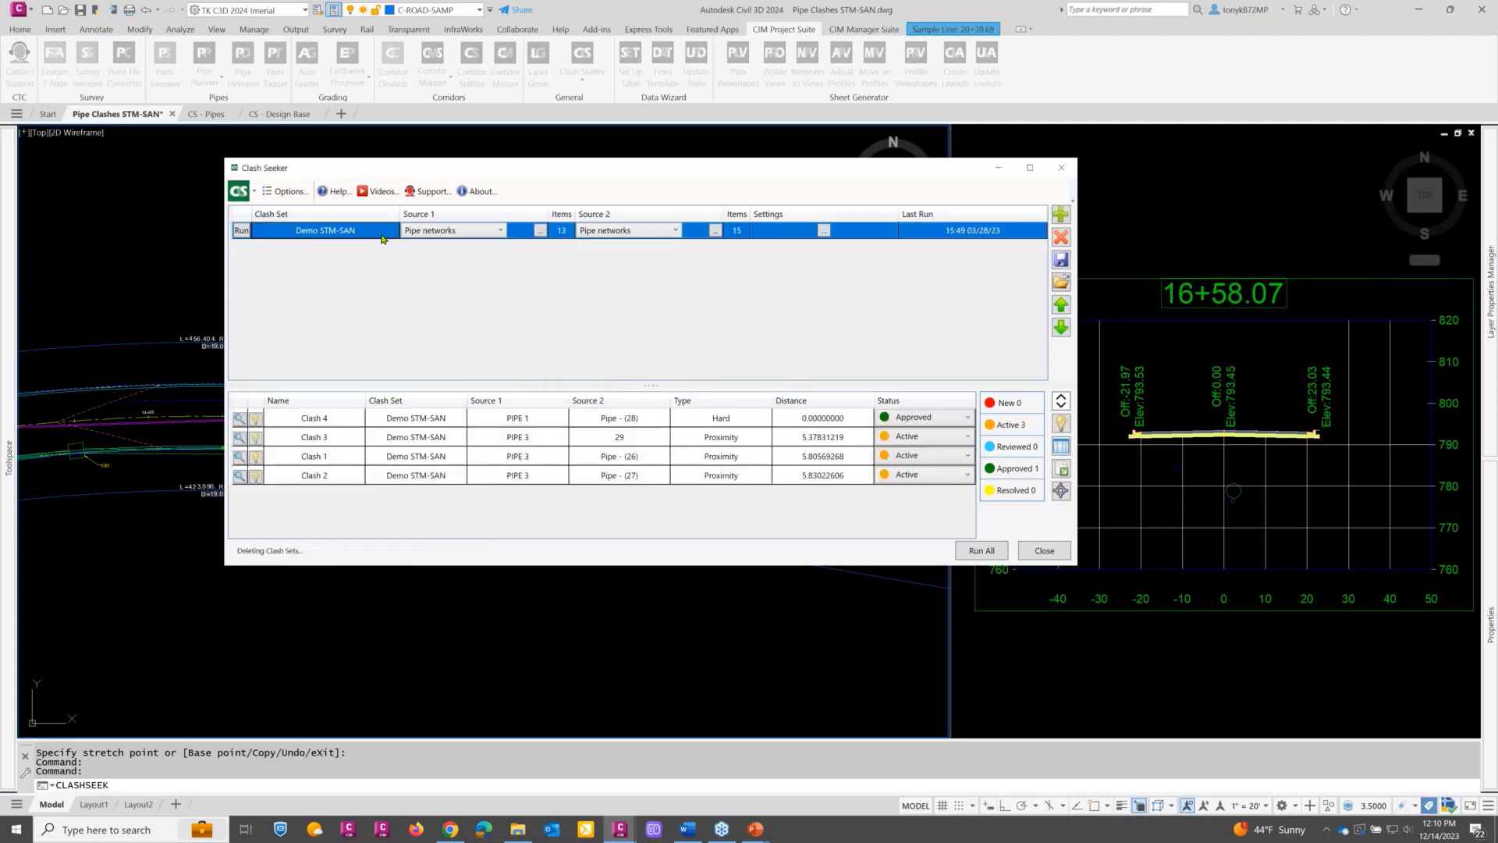
click(1060, 238)
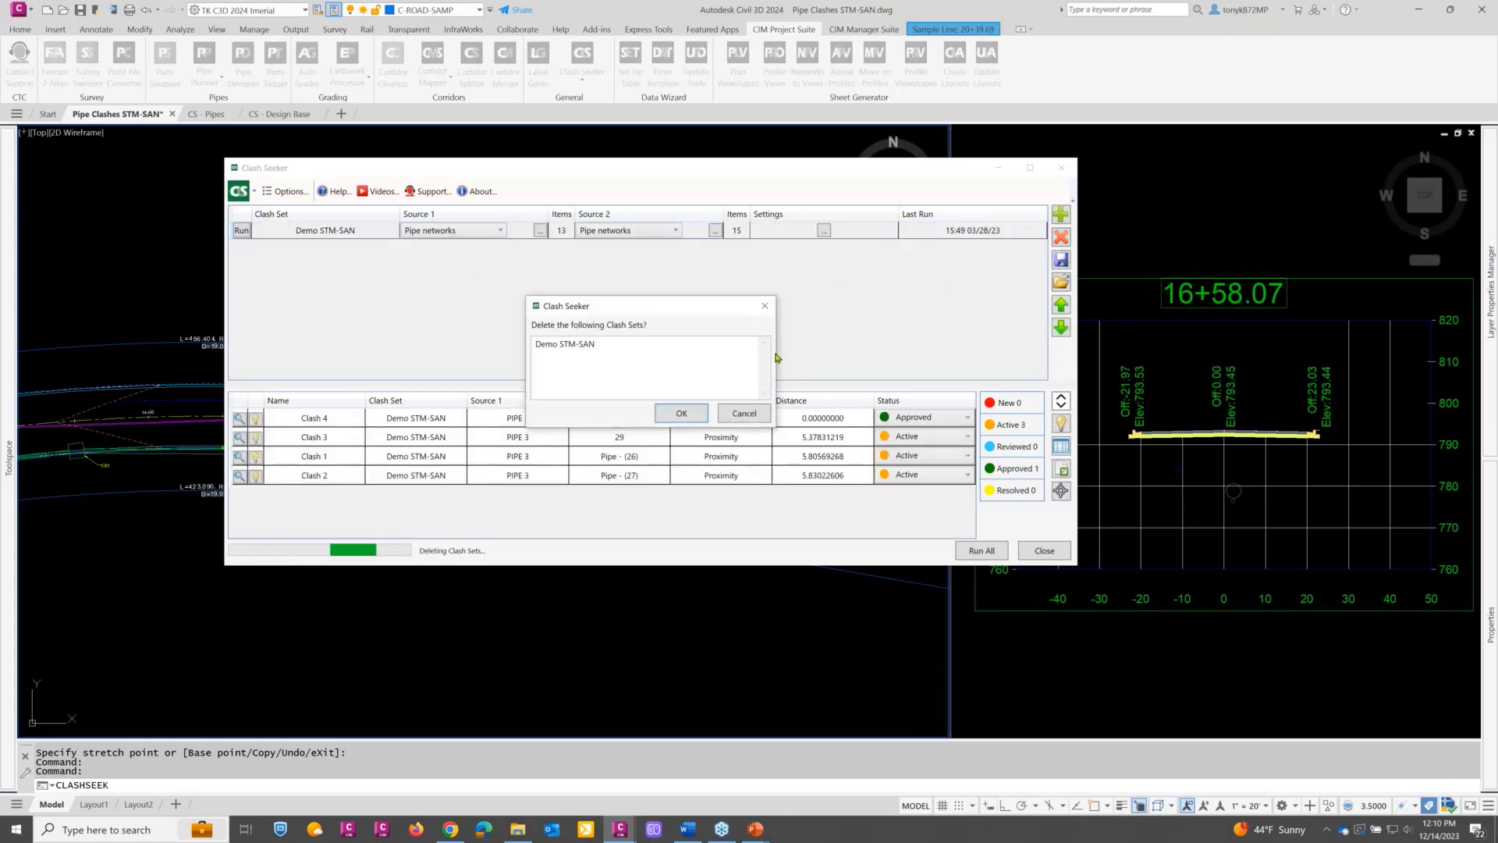
click(671, 414)
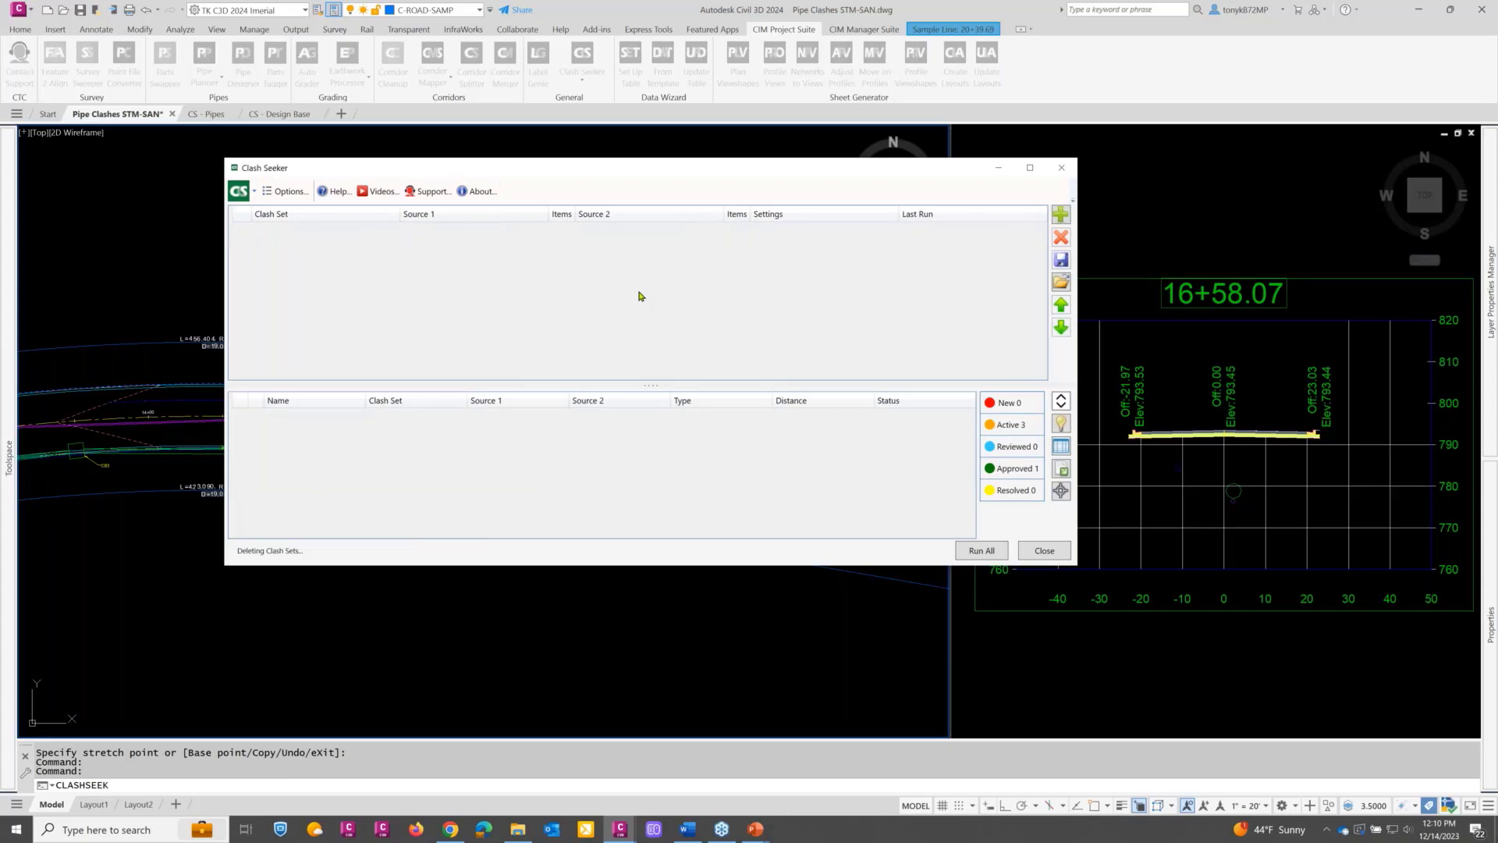
drag(556, 169, 592, 144)
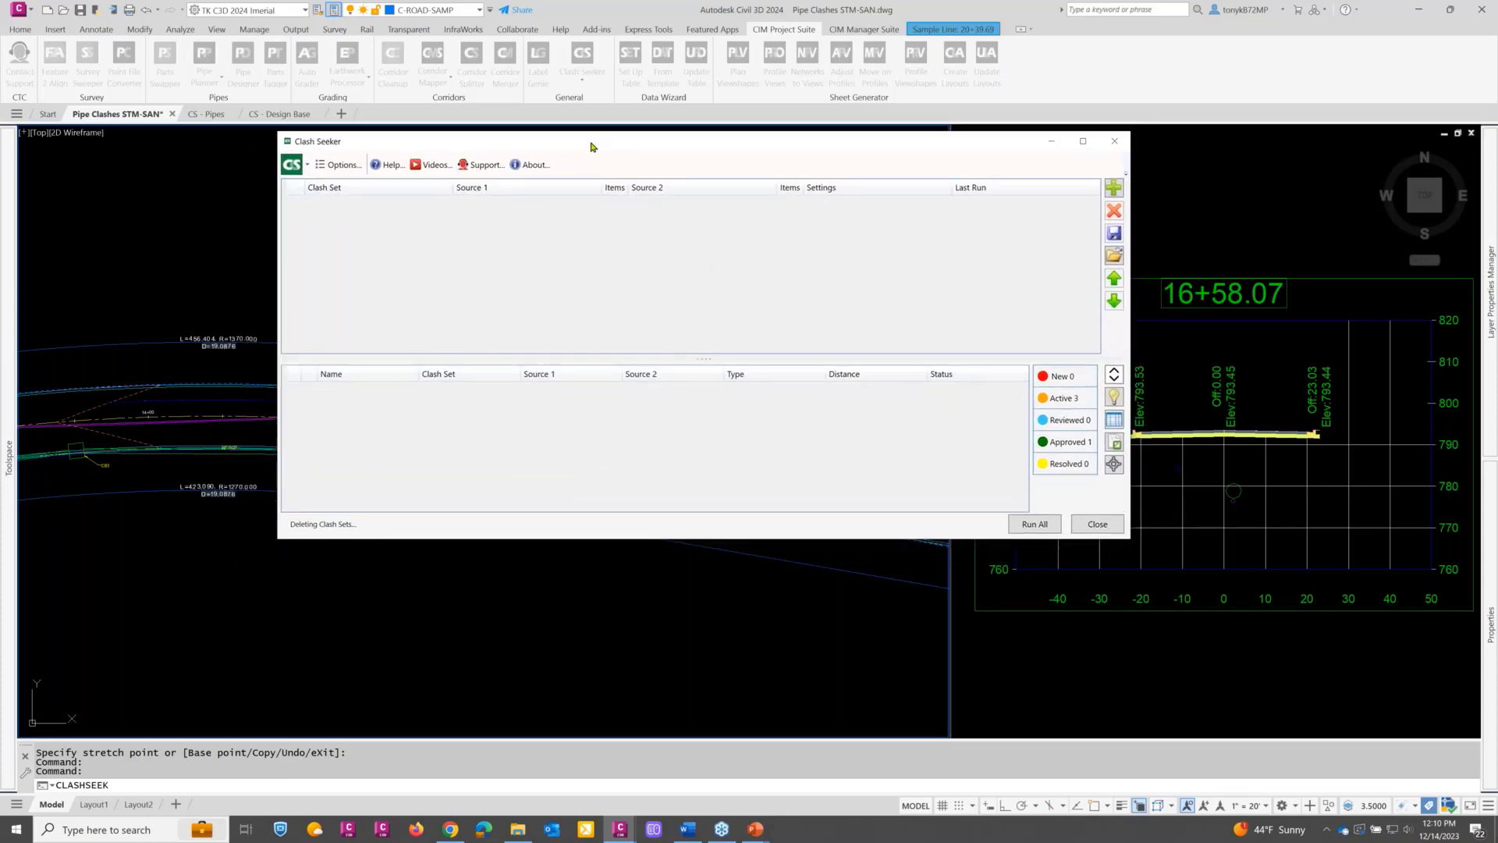
Step: Remove the Distance and Status columns from the export settings in the Clash Seeker options
click(340, 165)
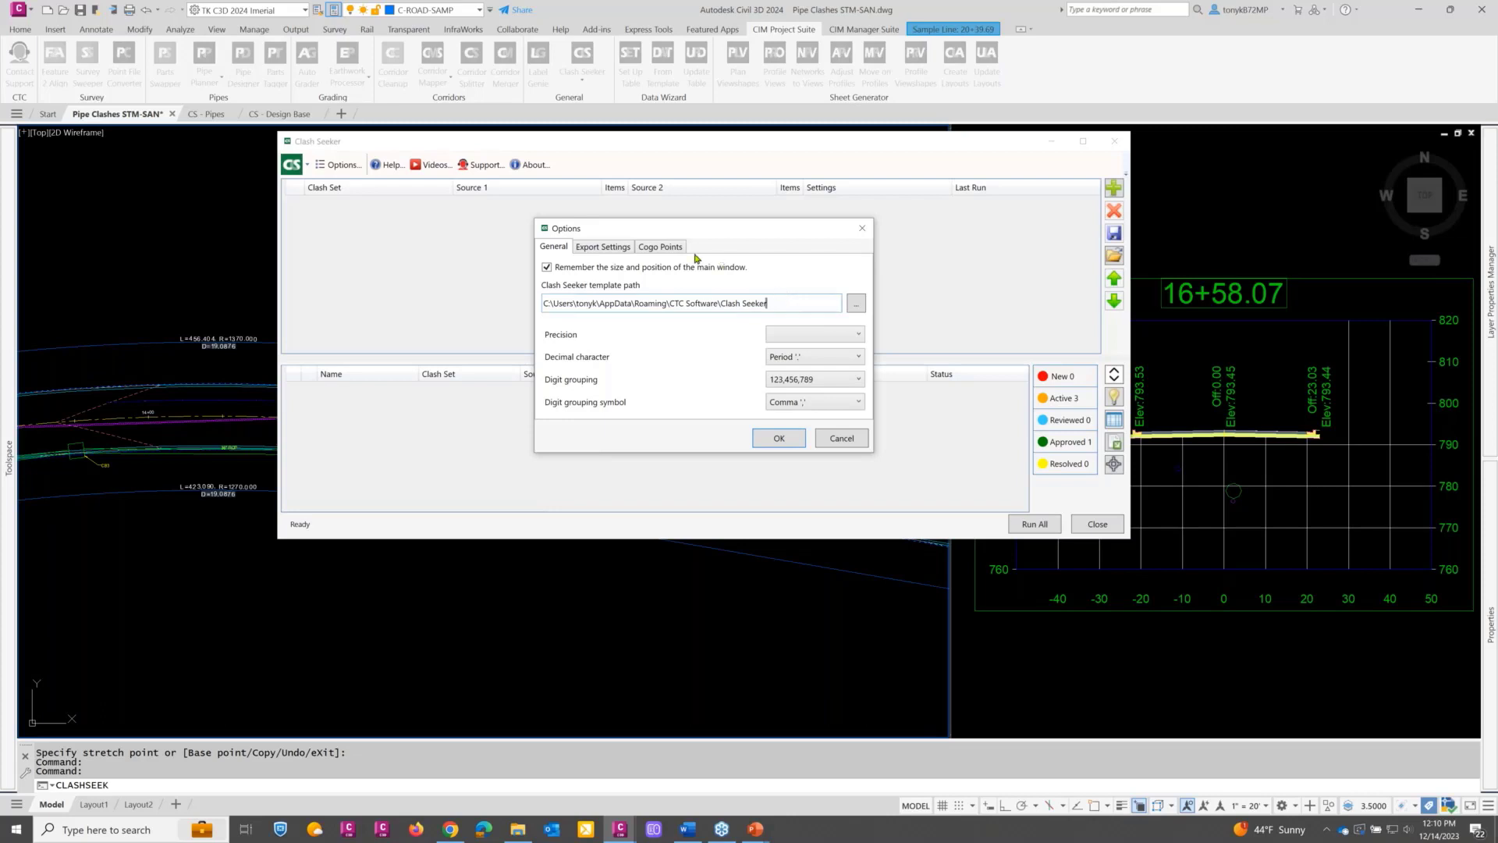
click(612, 248)
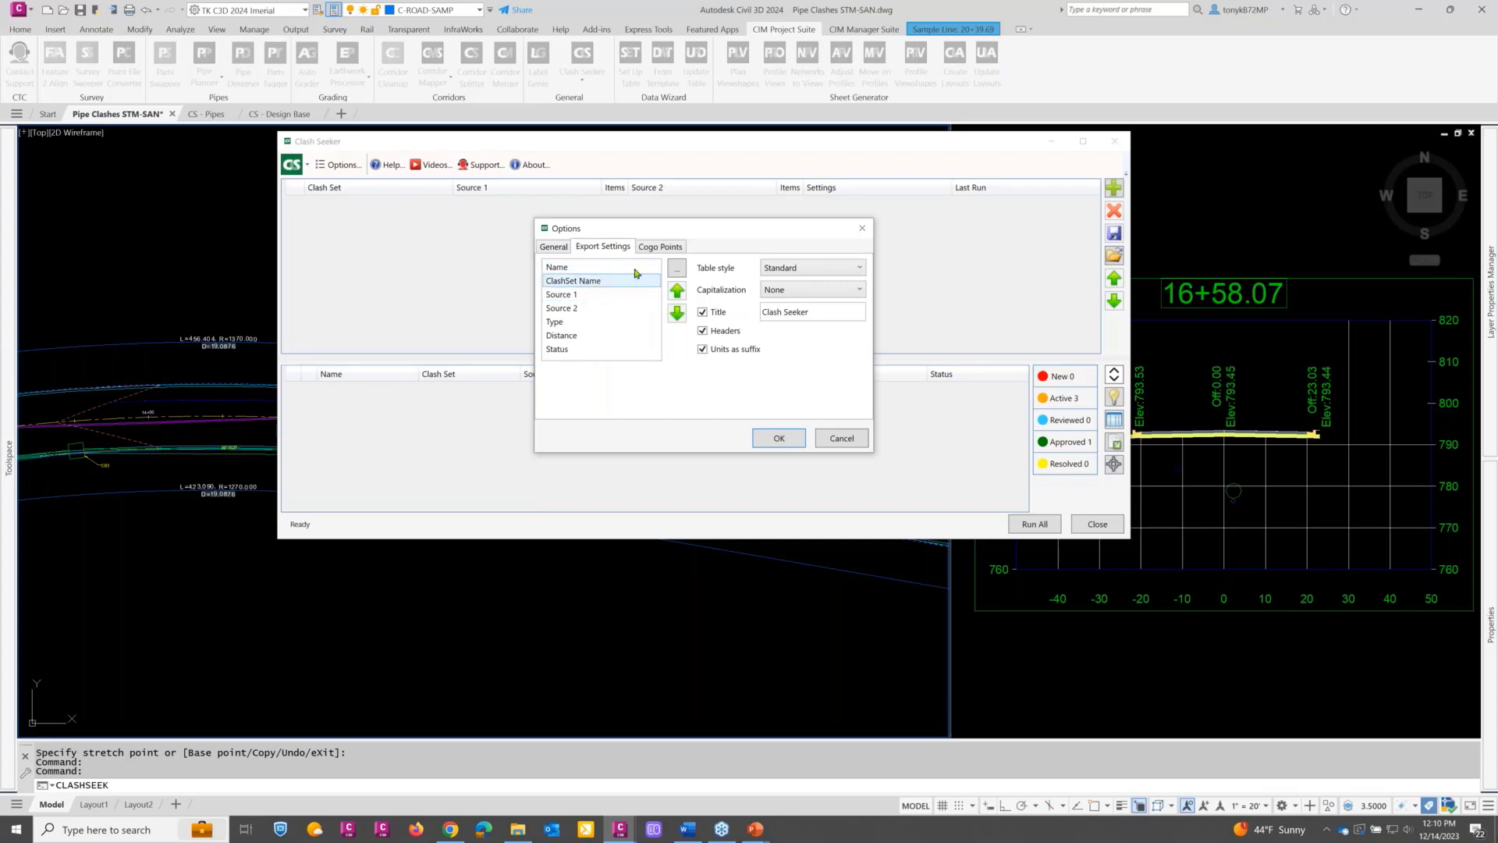
click(678, 268)
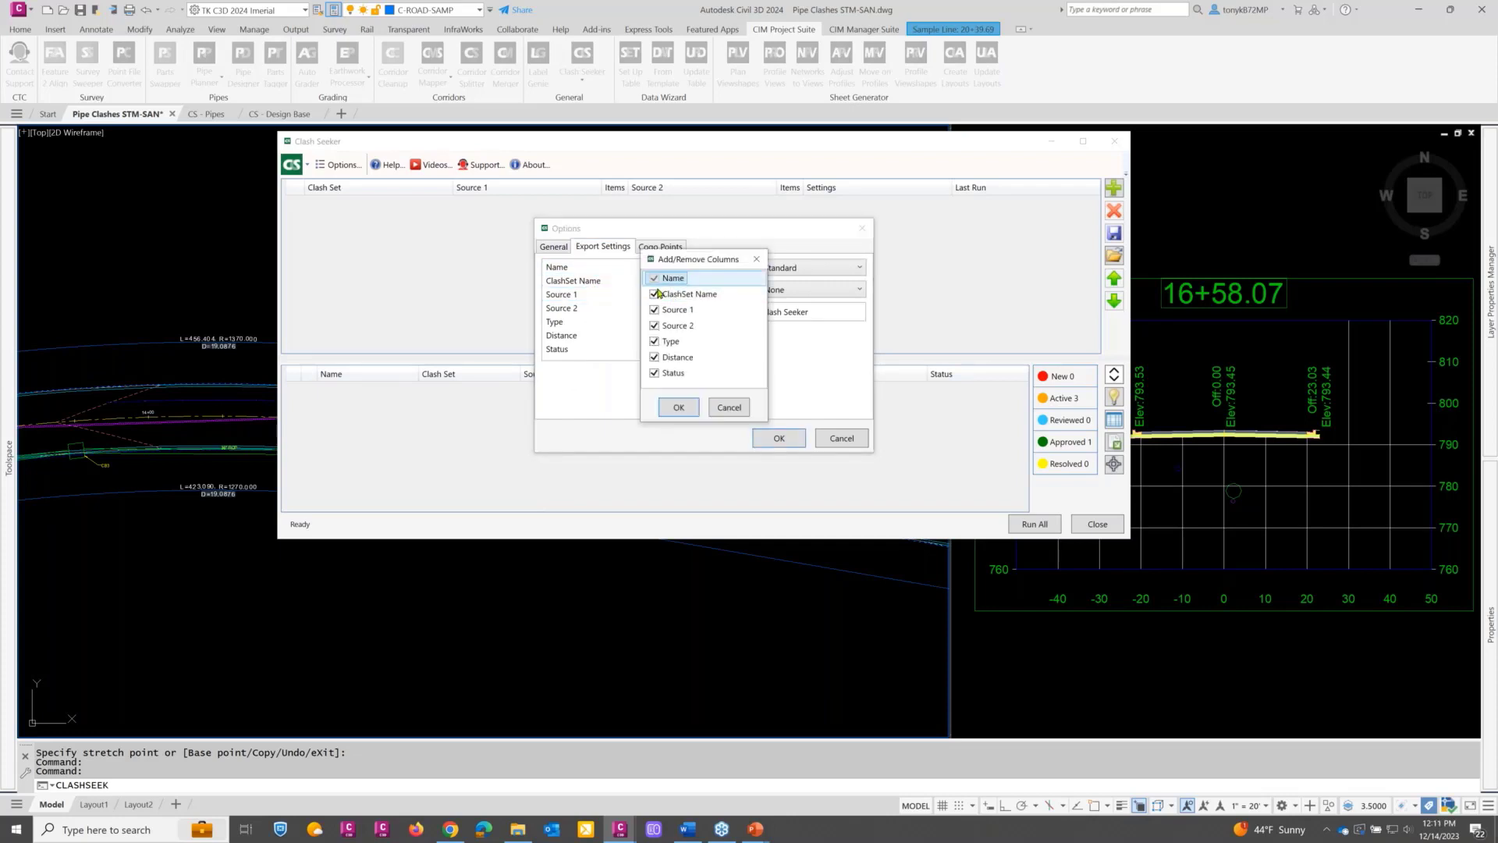
click(654, 358)
click(654, 373)
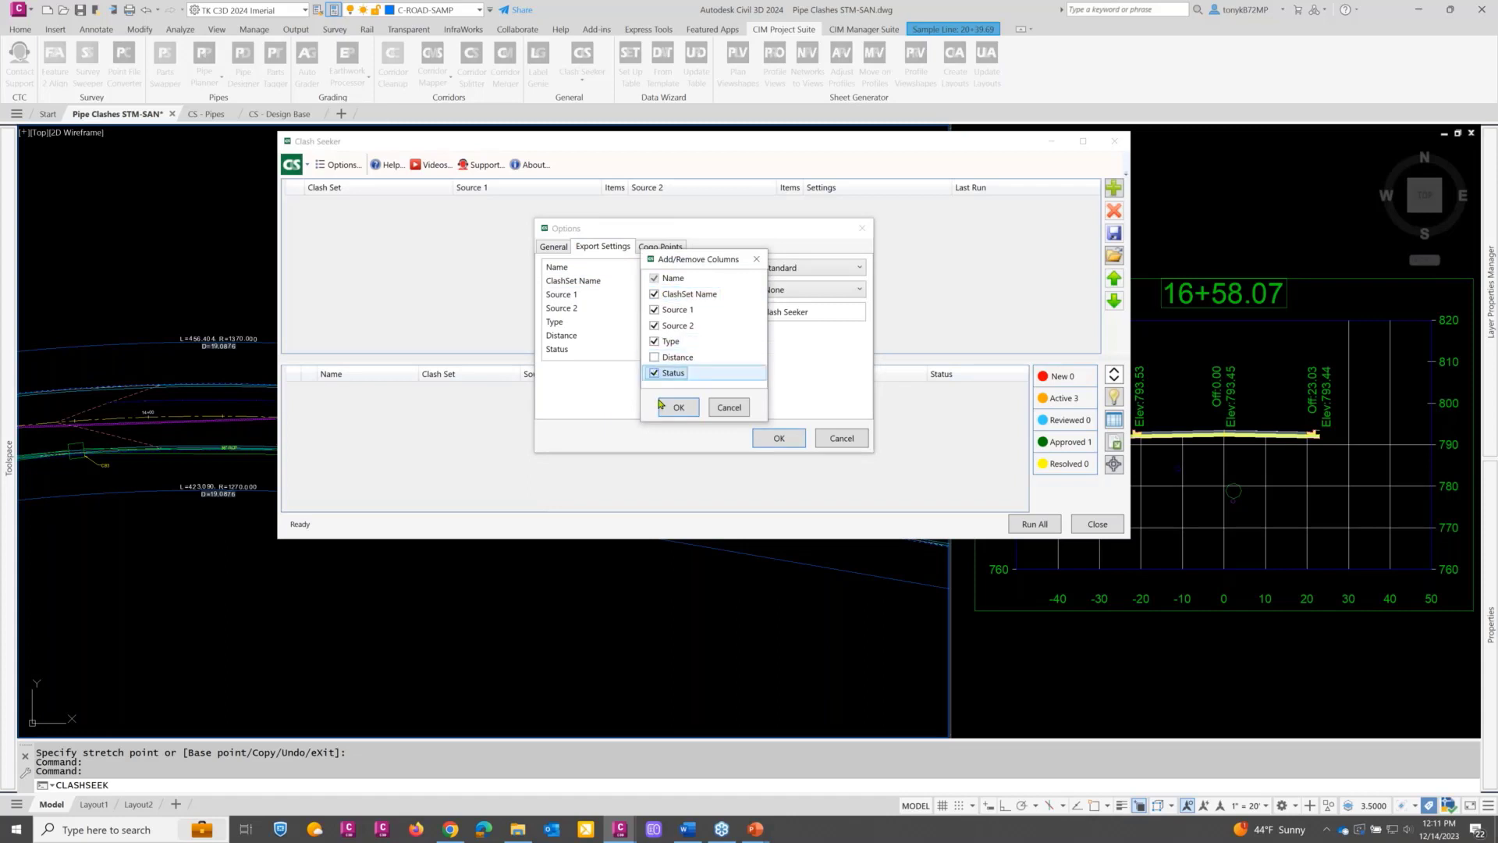
click(678, 408)
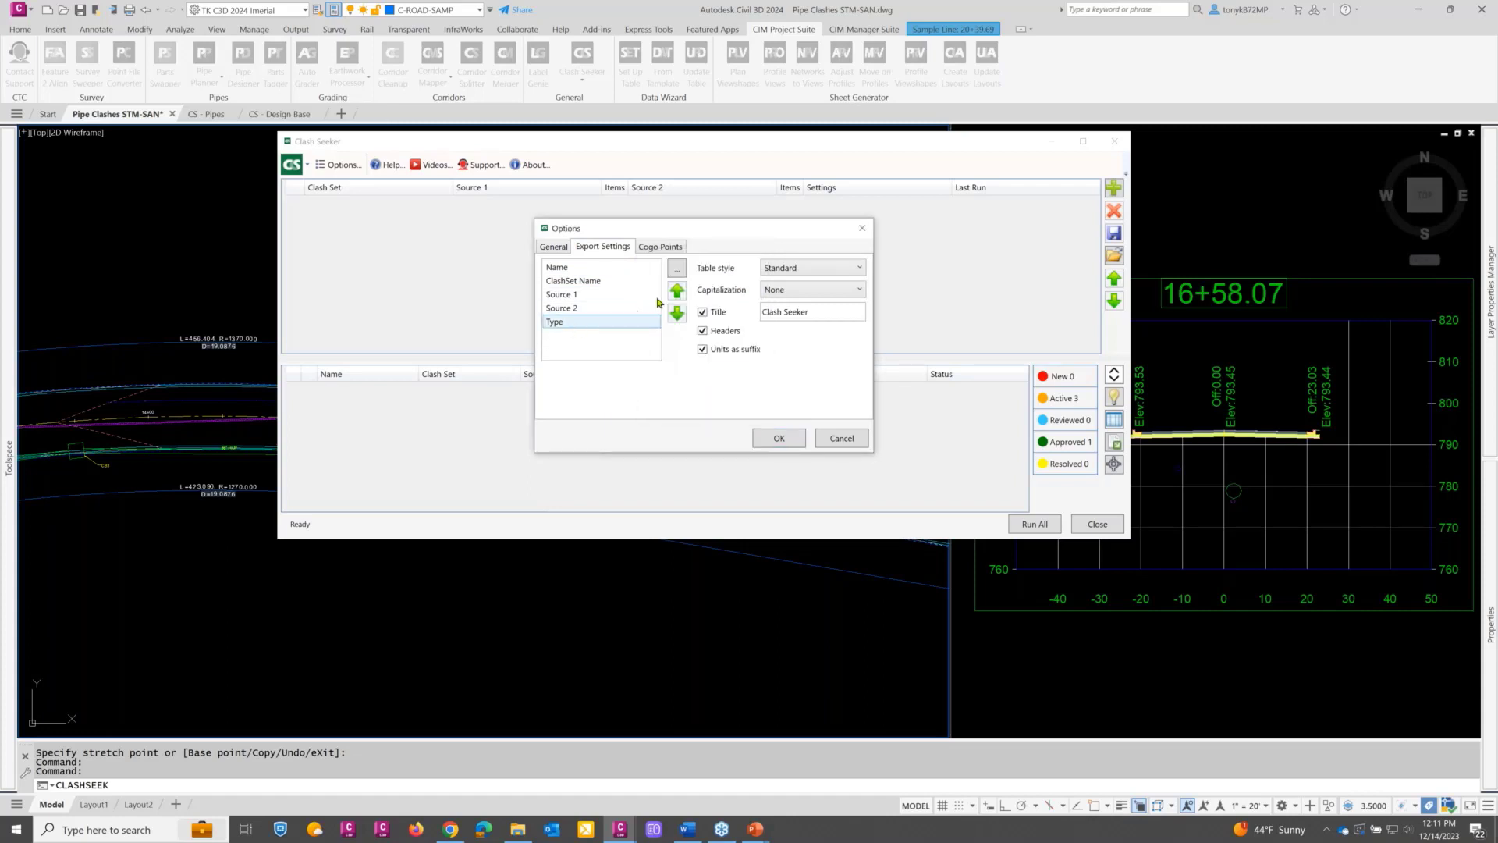
Step: Add the Distance and Status columns back to the export settings
click(675, 268)
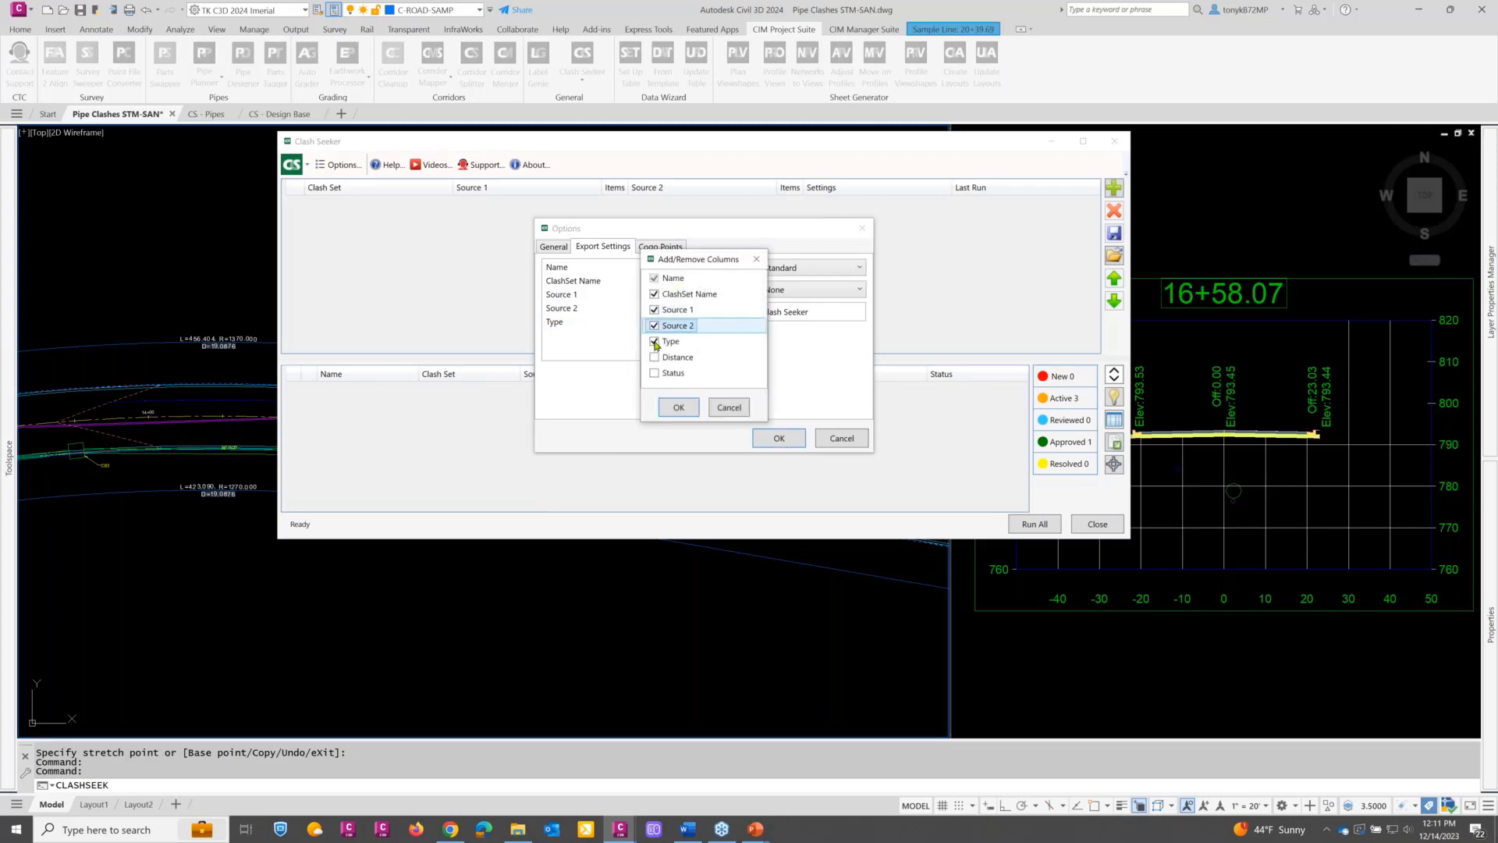
click(654, 357)
click(654, 373)
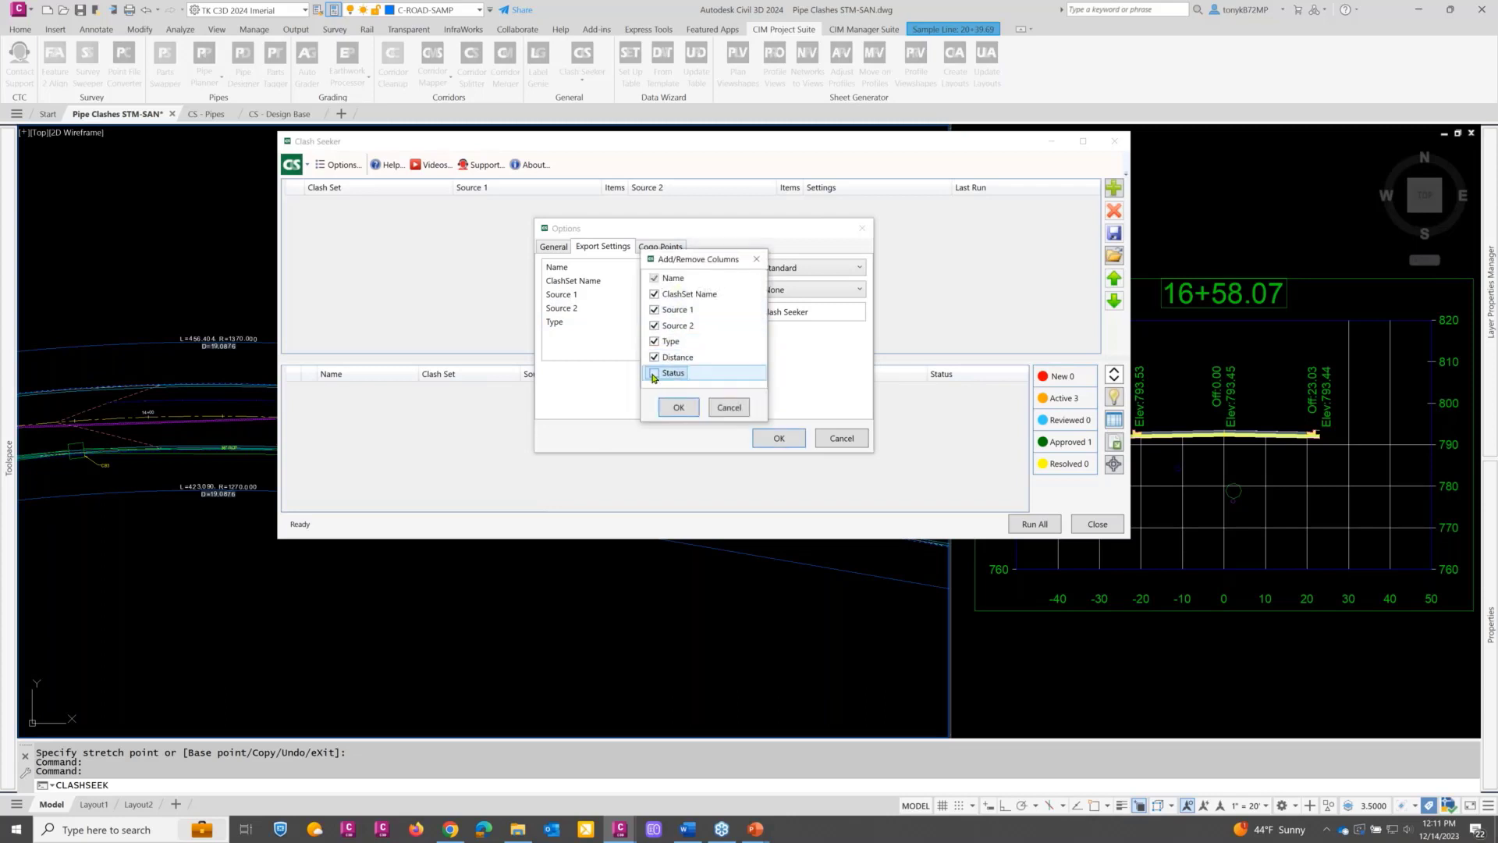
click(678, 407)
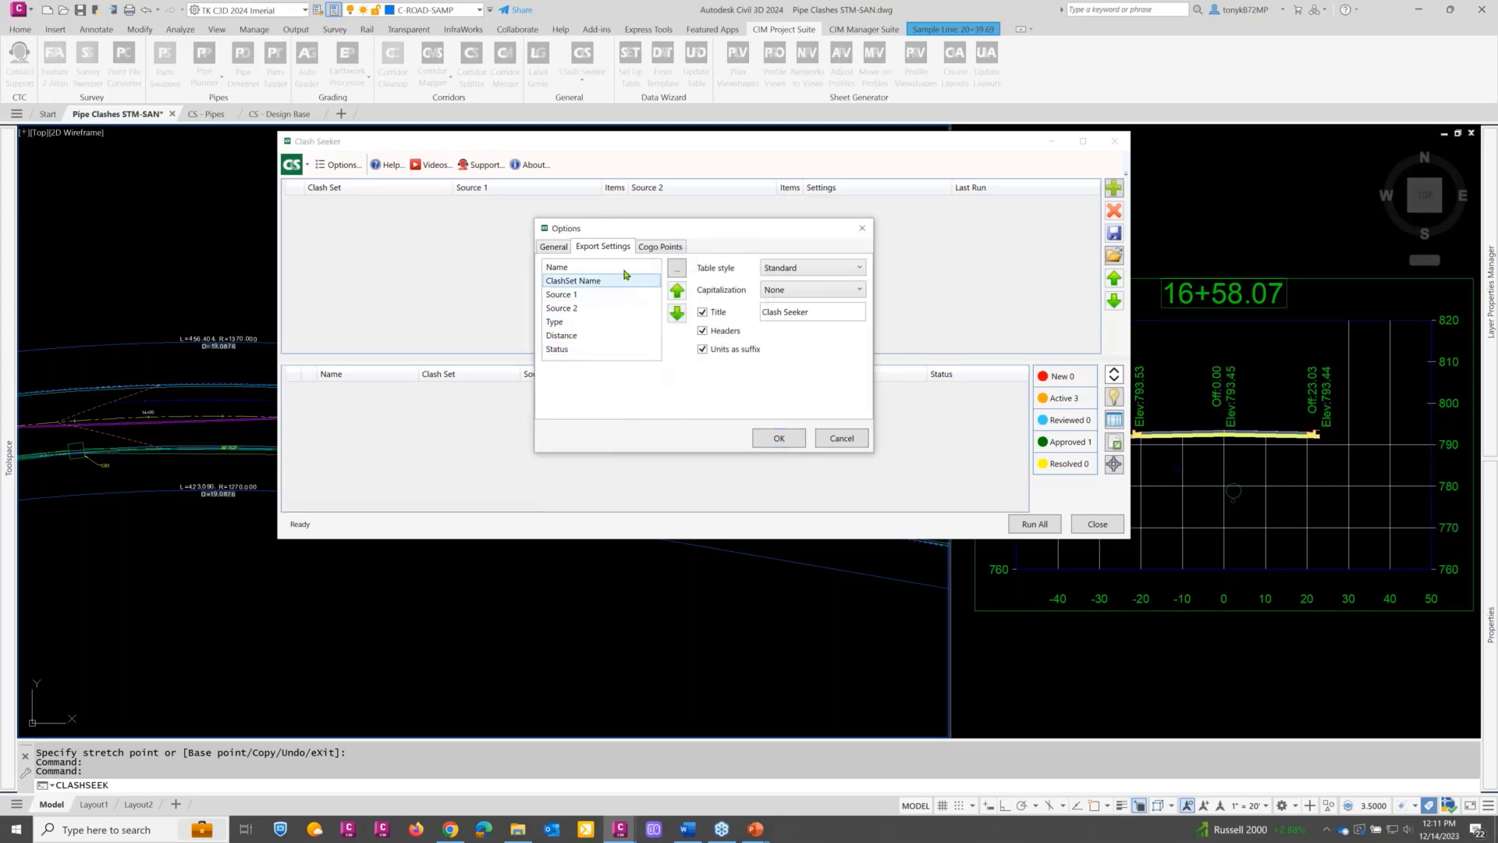
Step: Browse the available object styles for the Cogo points and choose Basic
click(655, 248)
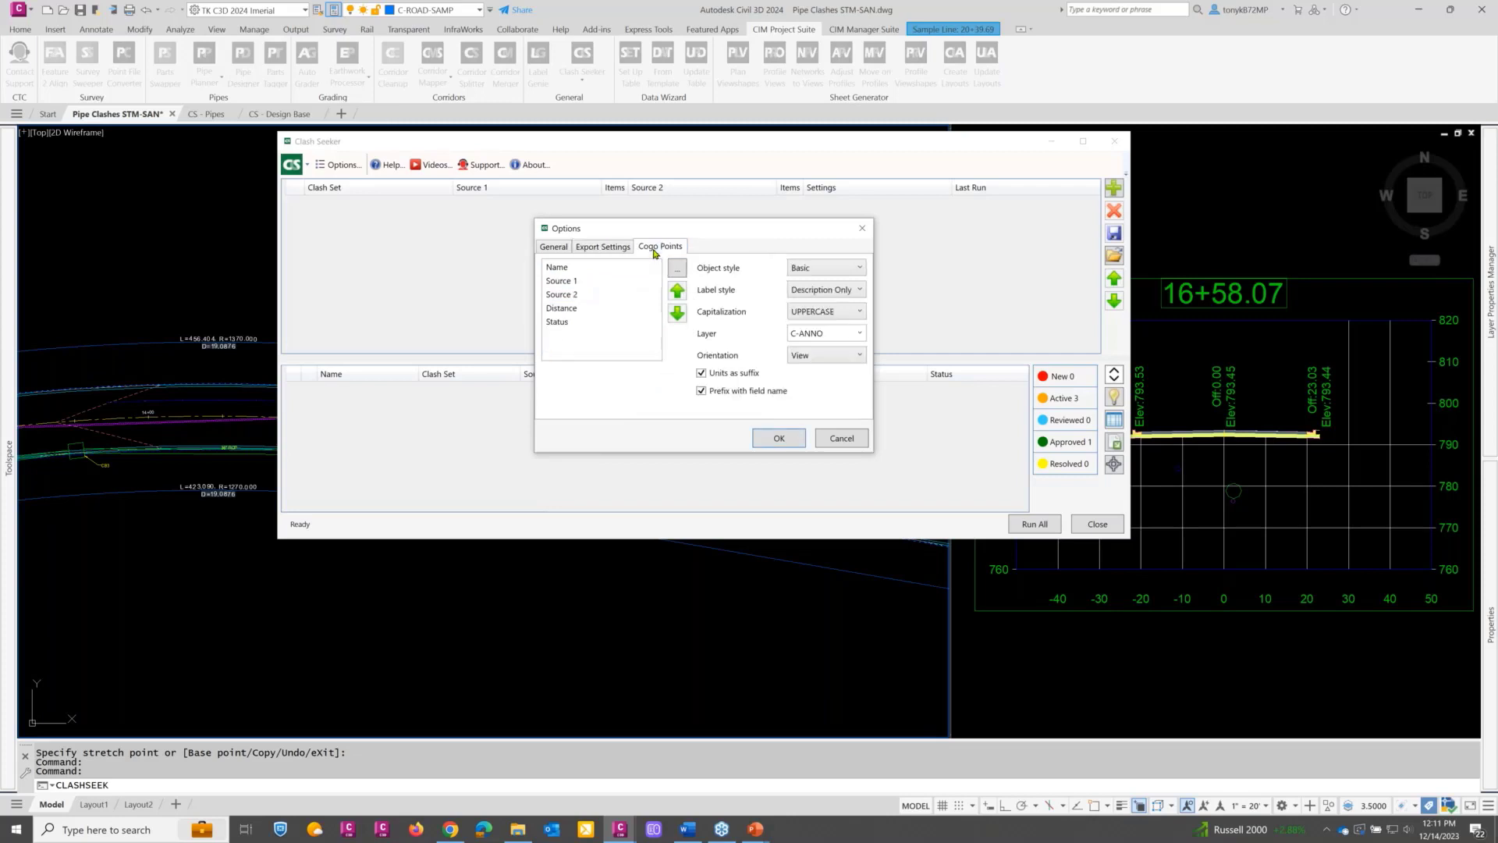
click(829, 272)
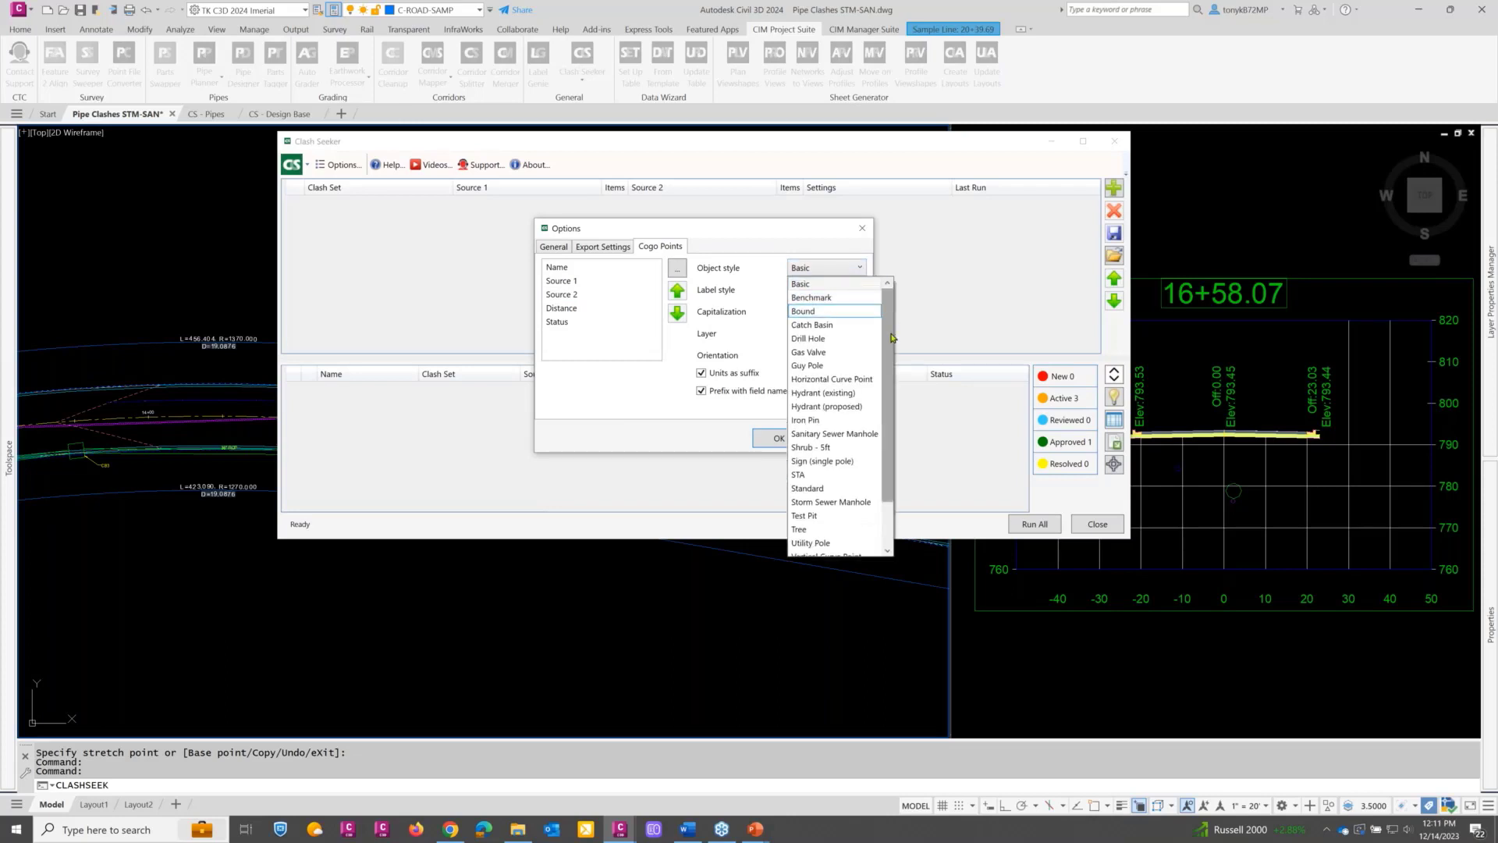
drag(892, 338, 890, 406)
drag(885, 341, 888, 290)
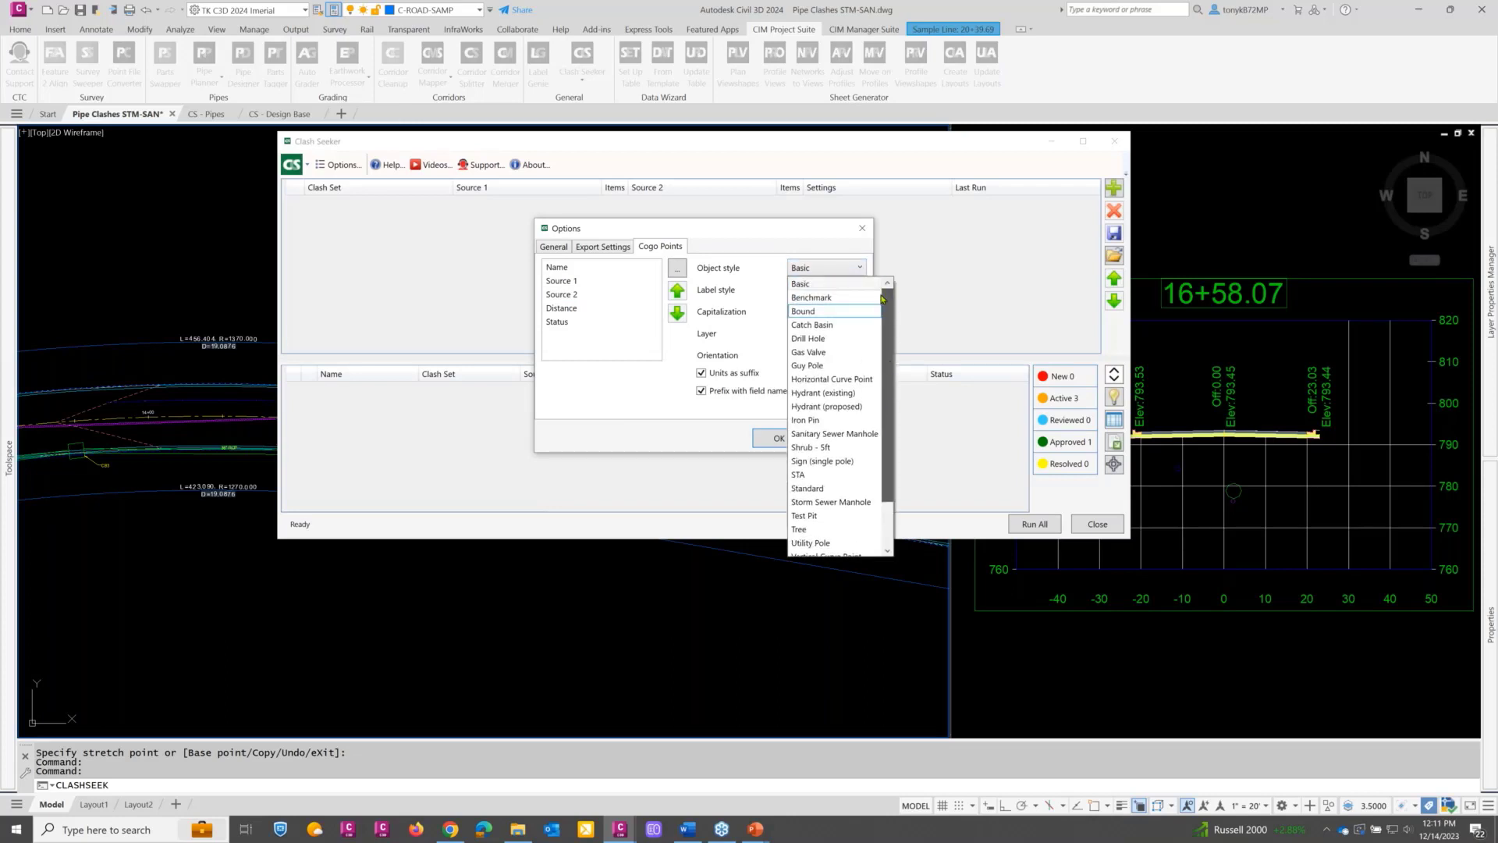
click(821, 285)
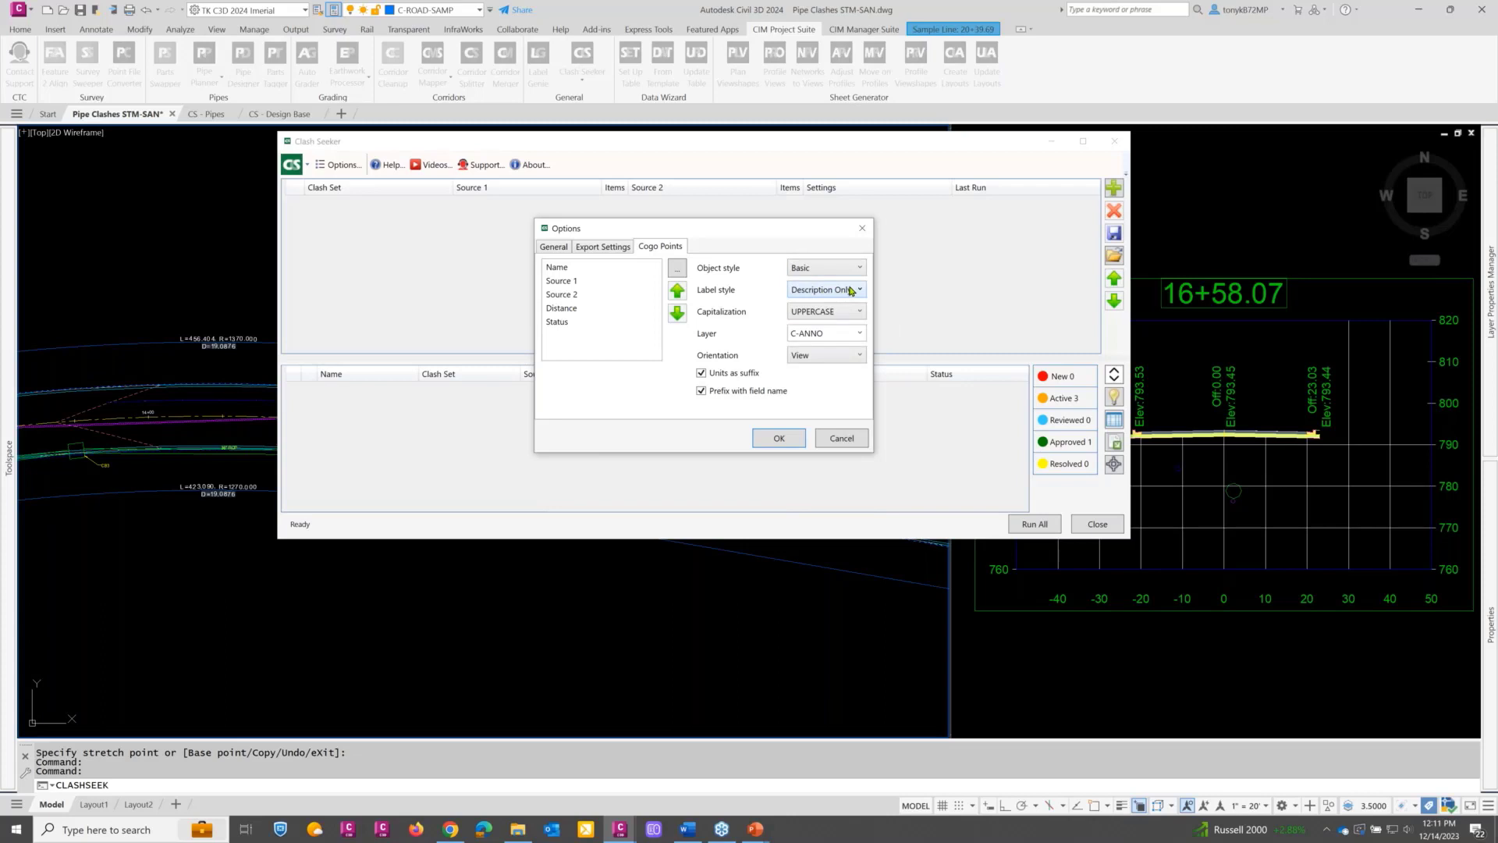
Step: Set the Cogo point label style to Point#-Elevation-Description and the capitalization to UPPERCASE
click(851, 290)
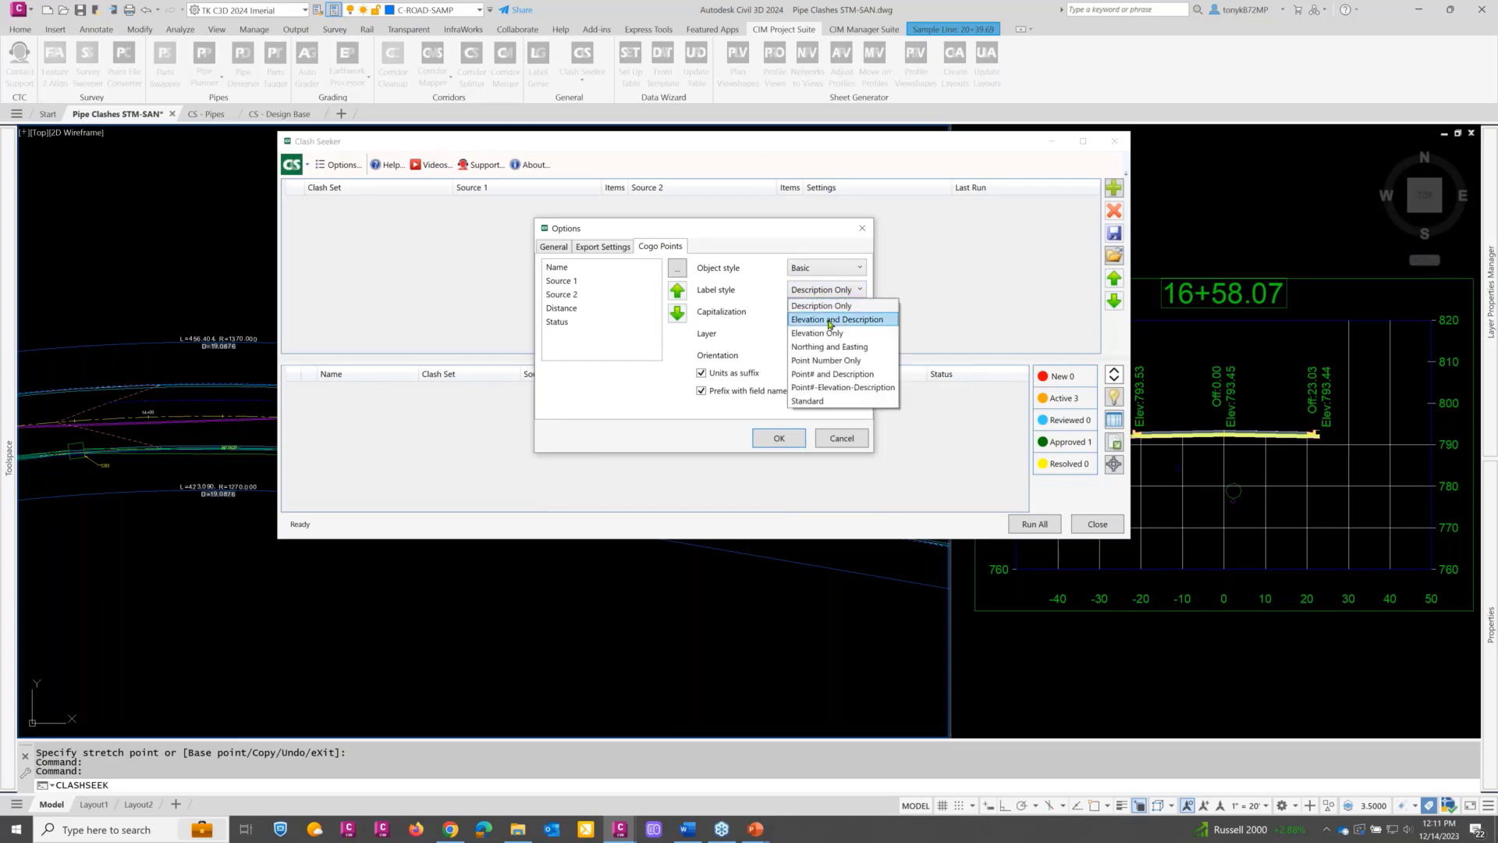
click(819, 388)
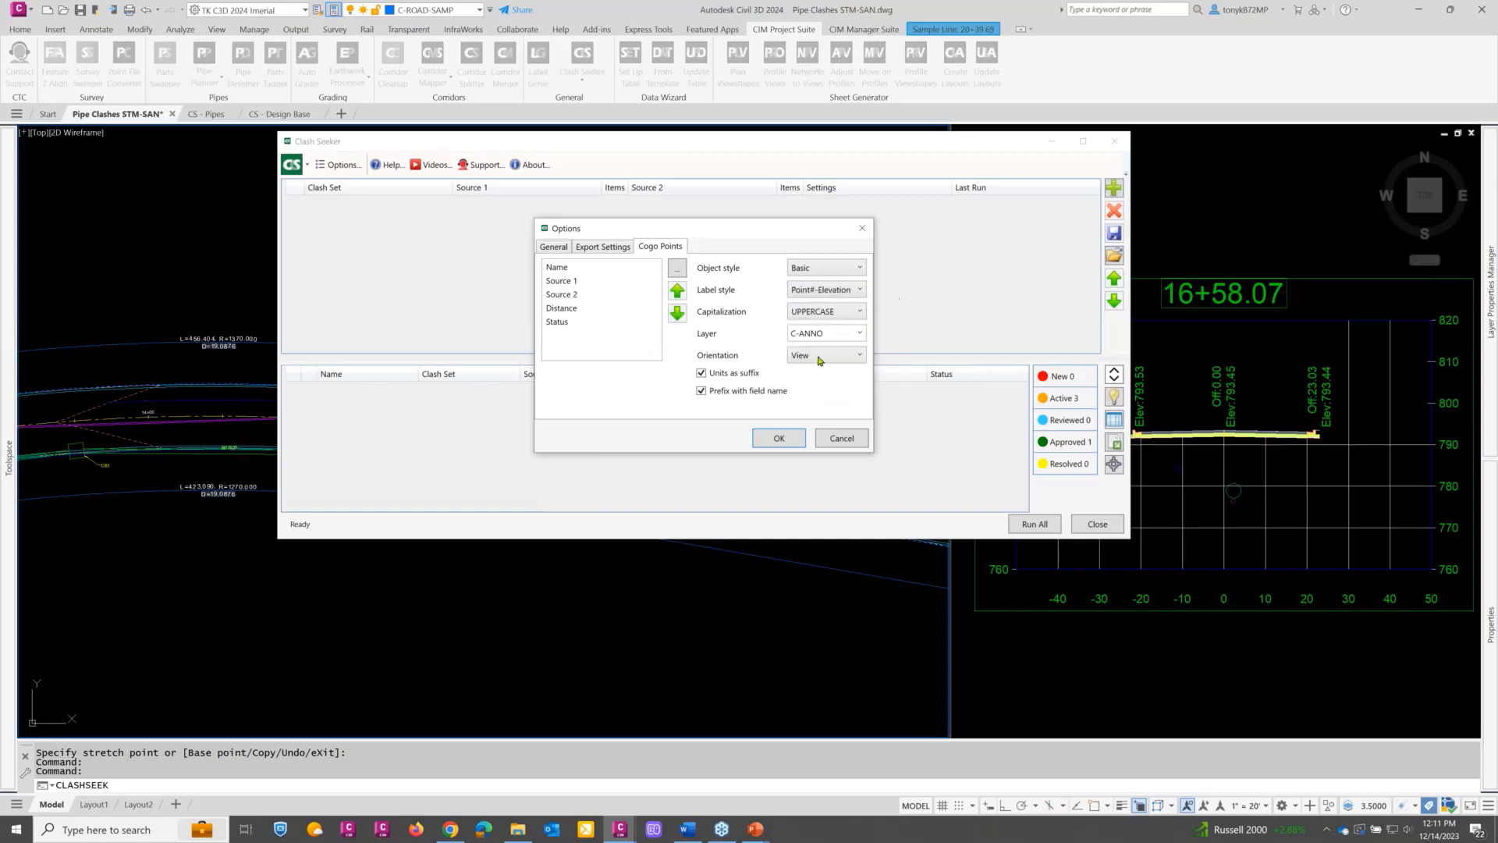
click(829, 312)
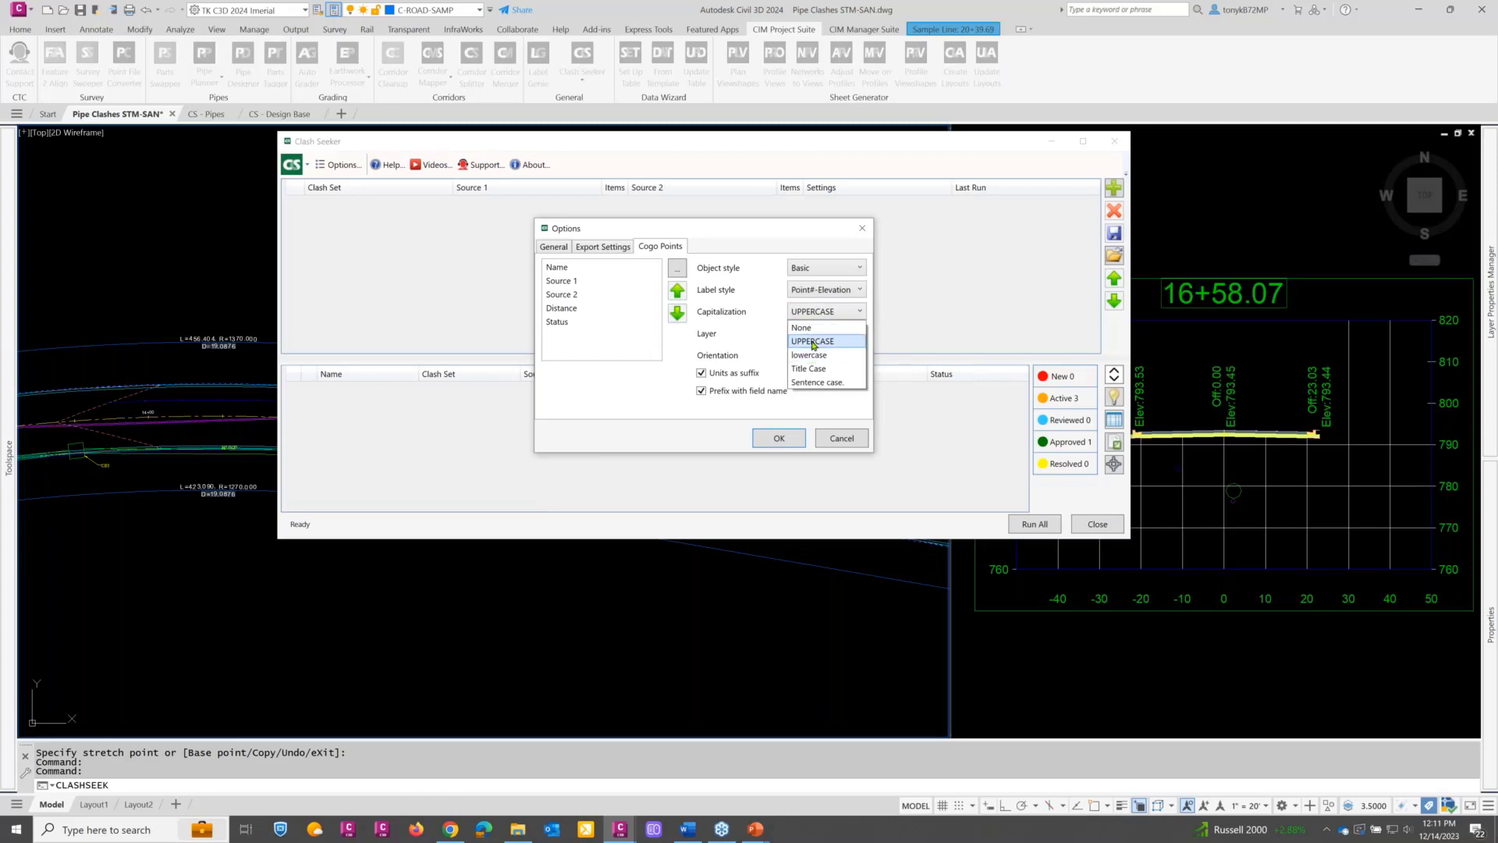
click(813, 342)
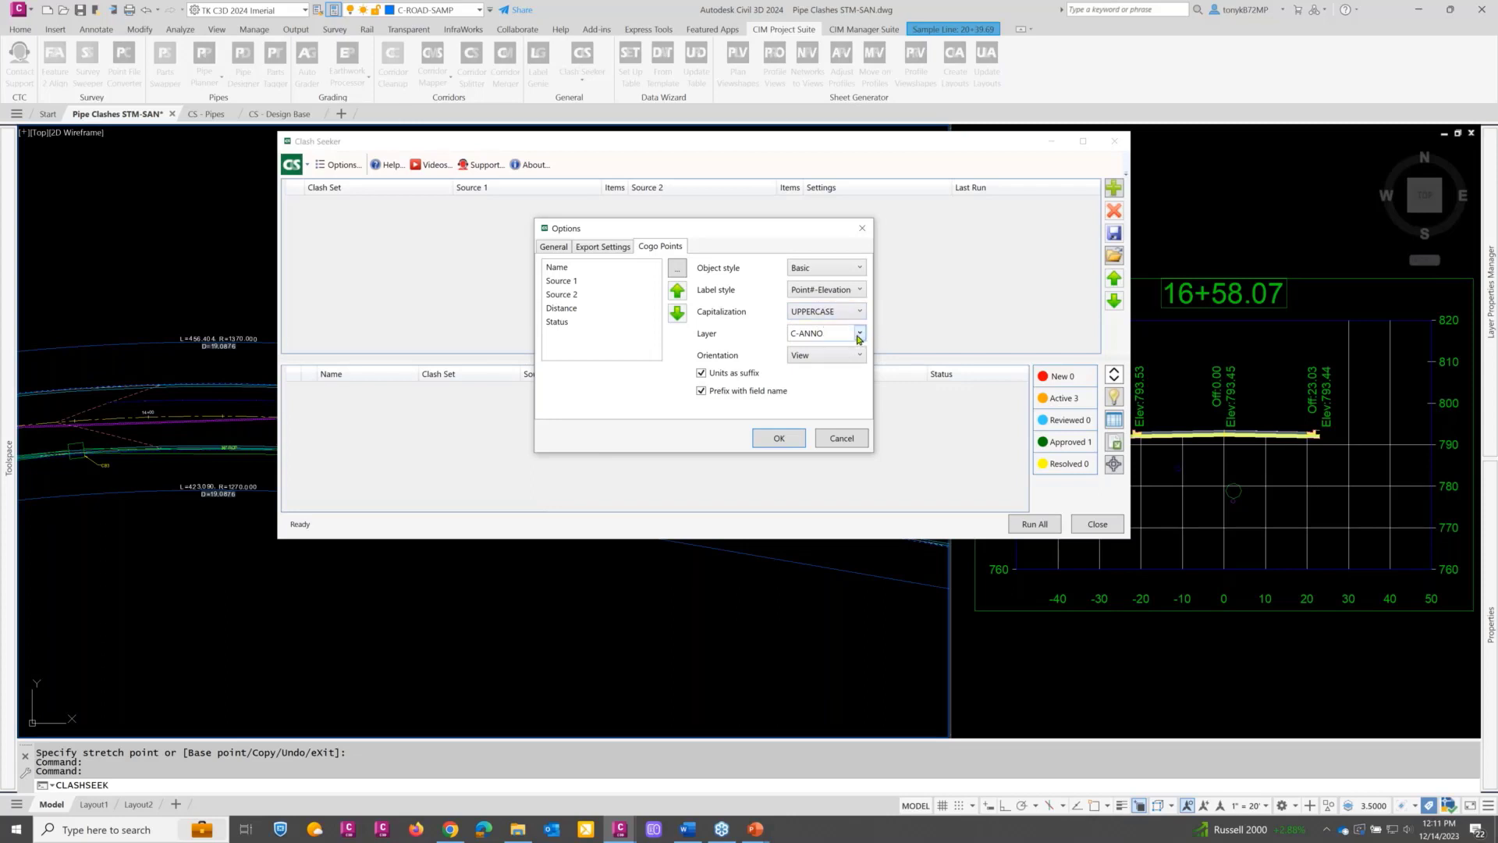
Step: Leave the Cogo point orientation at View, toggle the Units as suffix setting off and on, and accept the options
click(851, 356)
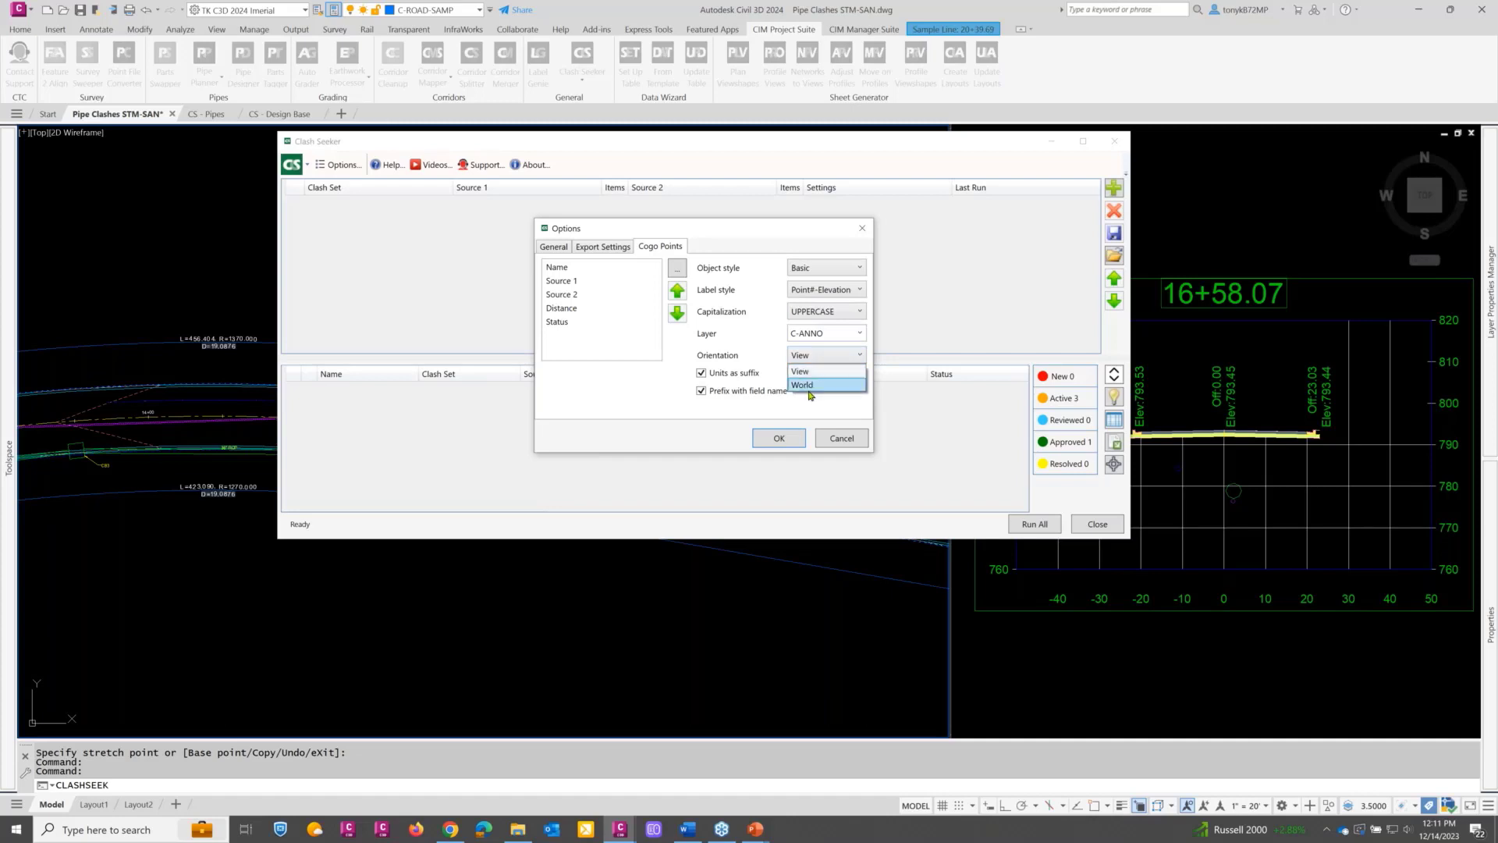
click(612, 404)
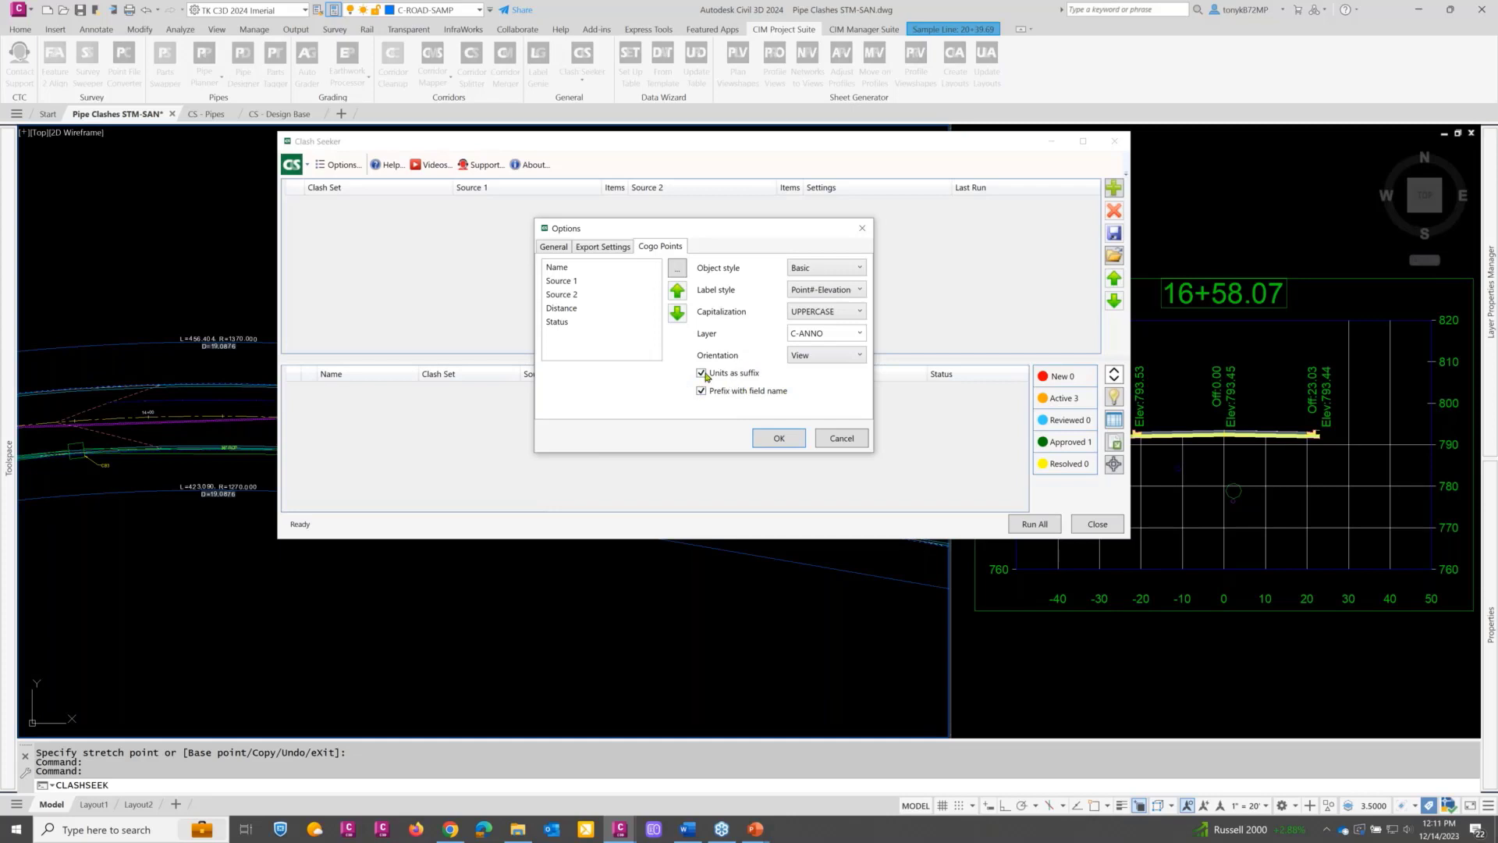
click(702, 374)
click(702, 374)
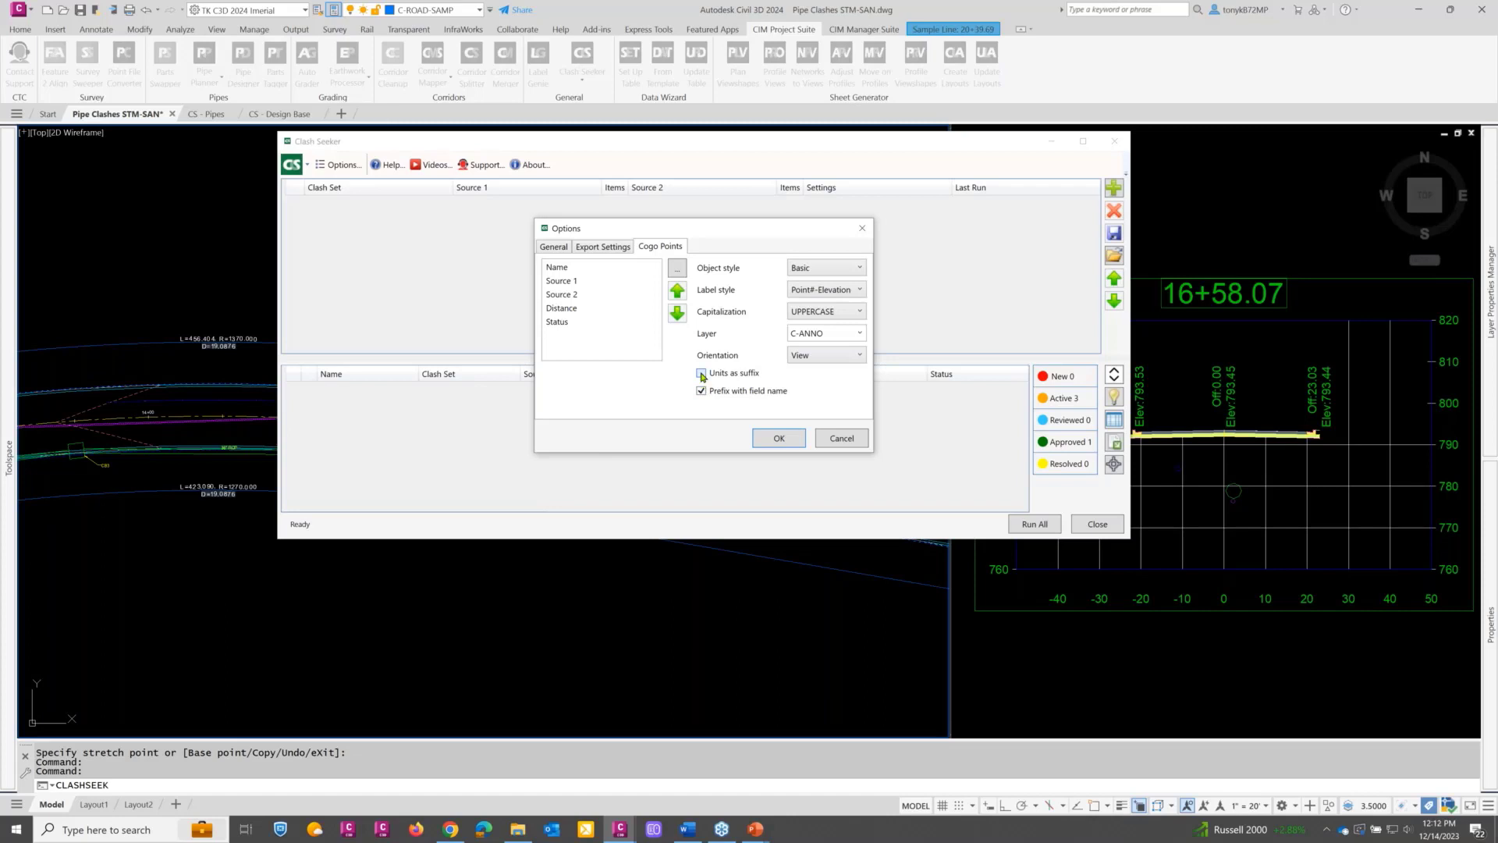
click(775, 440)
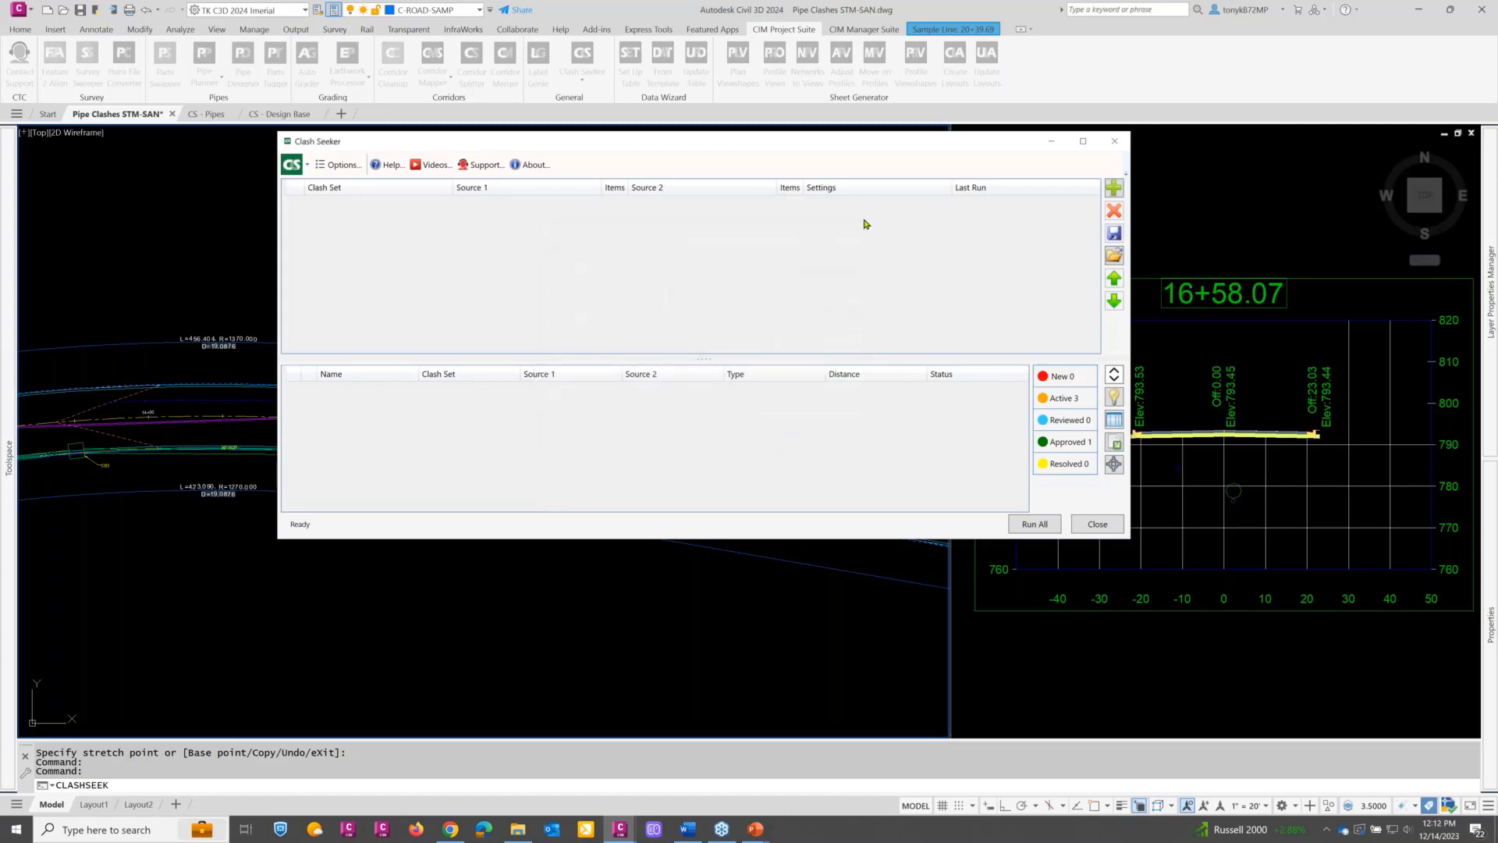
Step: Add a new clash set and name it SAN-STM
click(1113, 192)
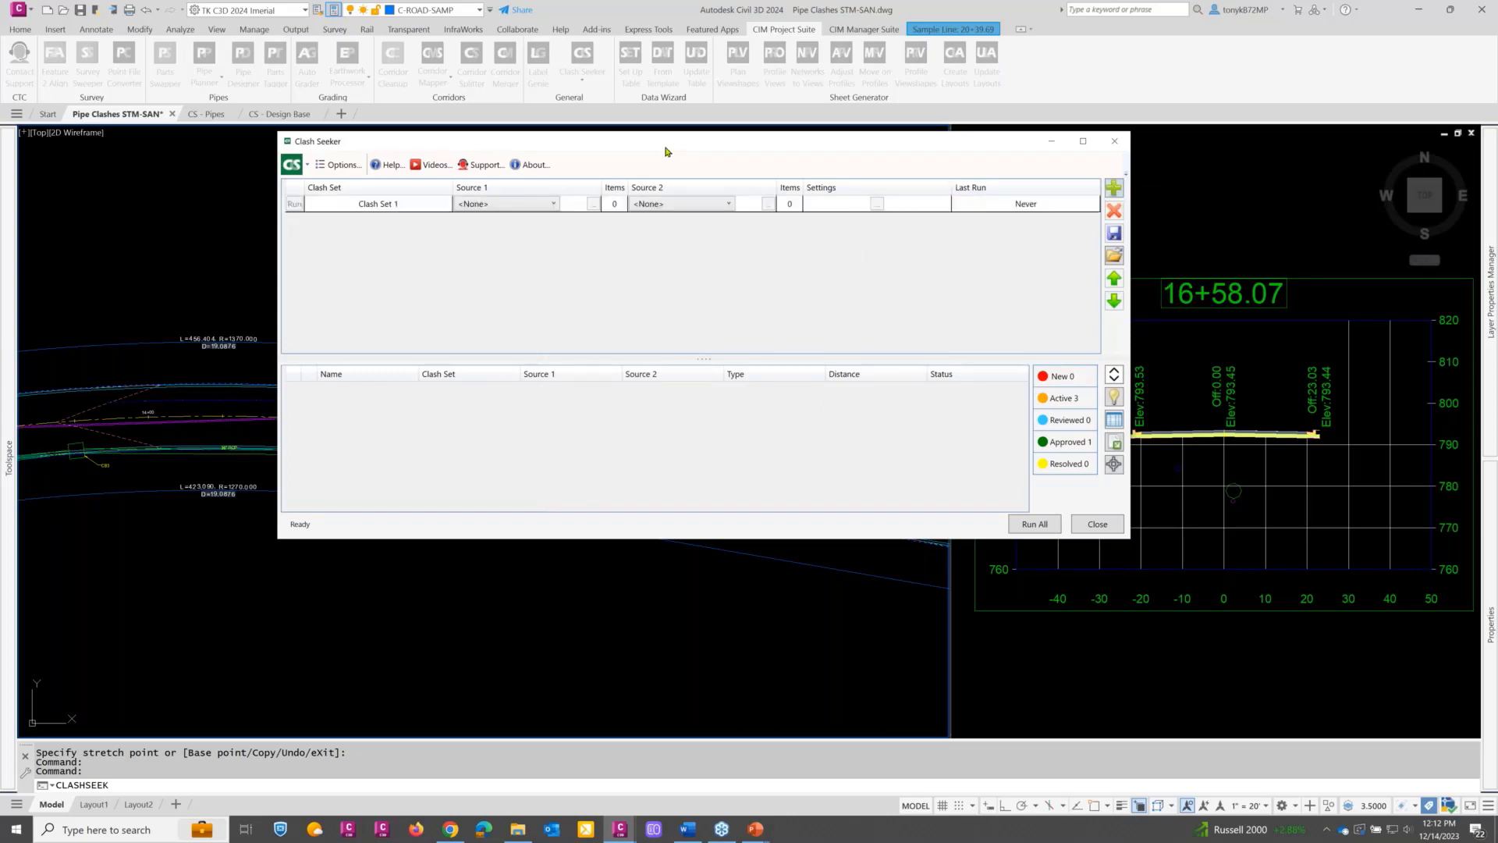
drag(662, 148, 666, 188)
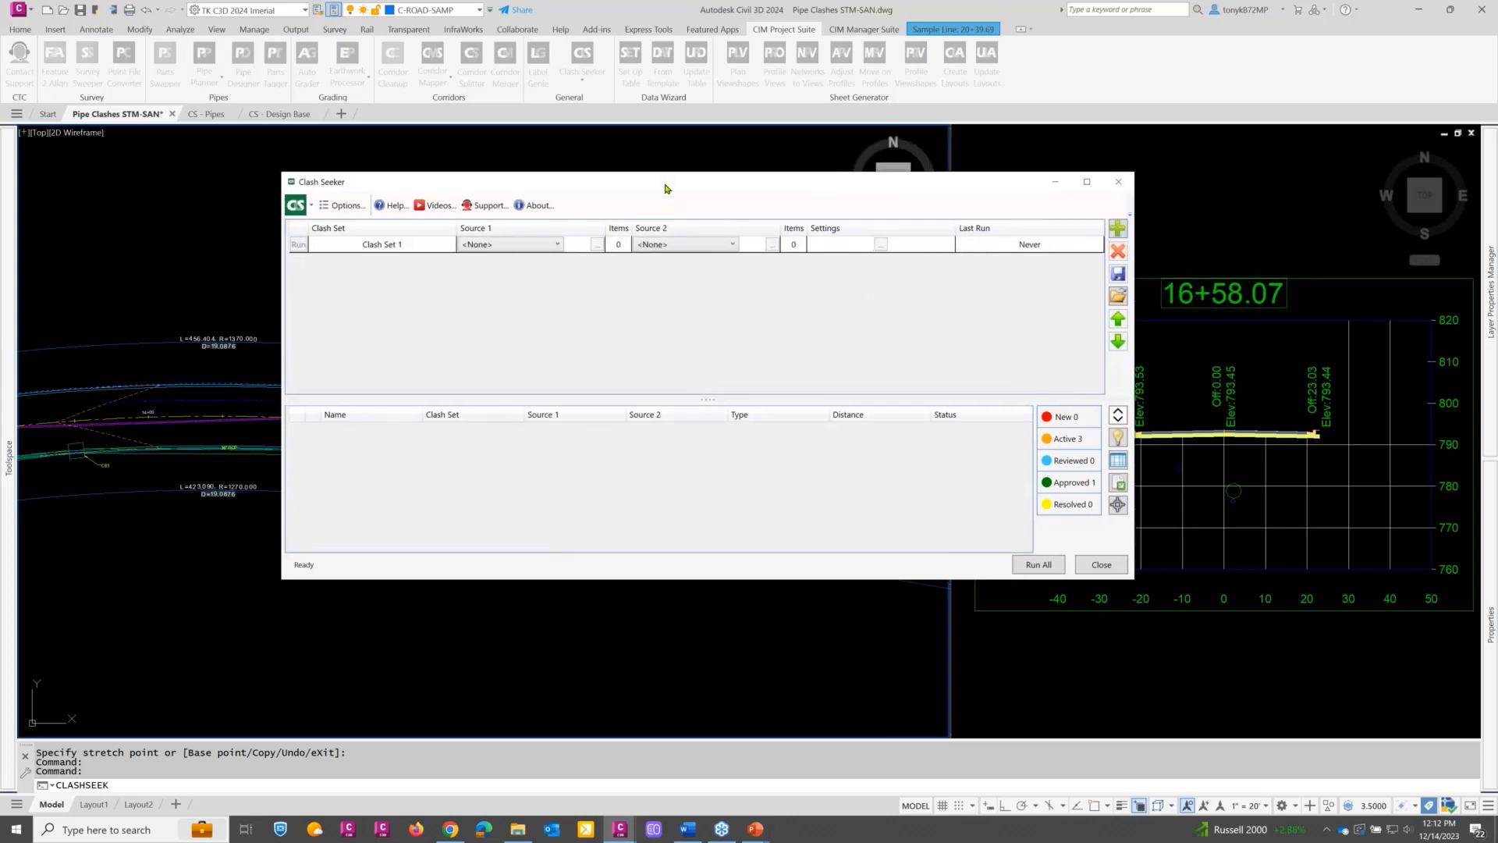
click(425, 247)
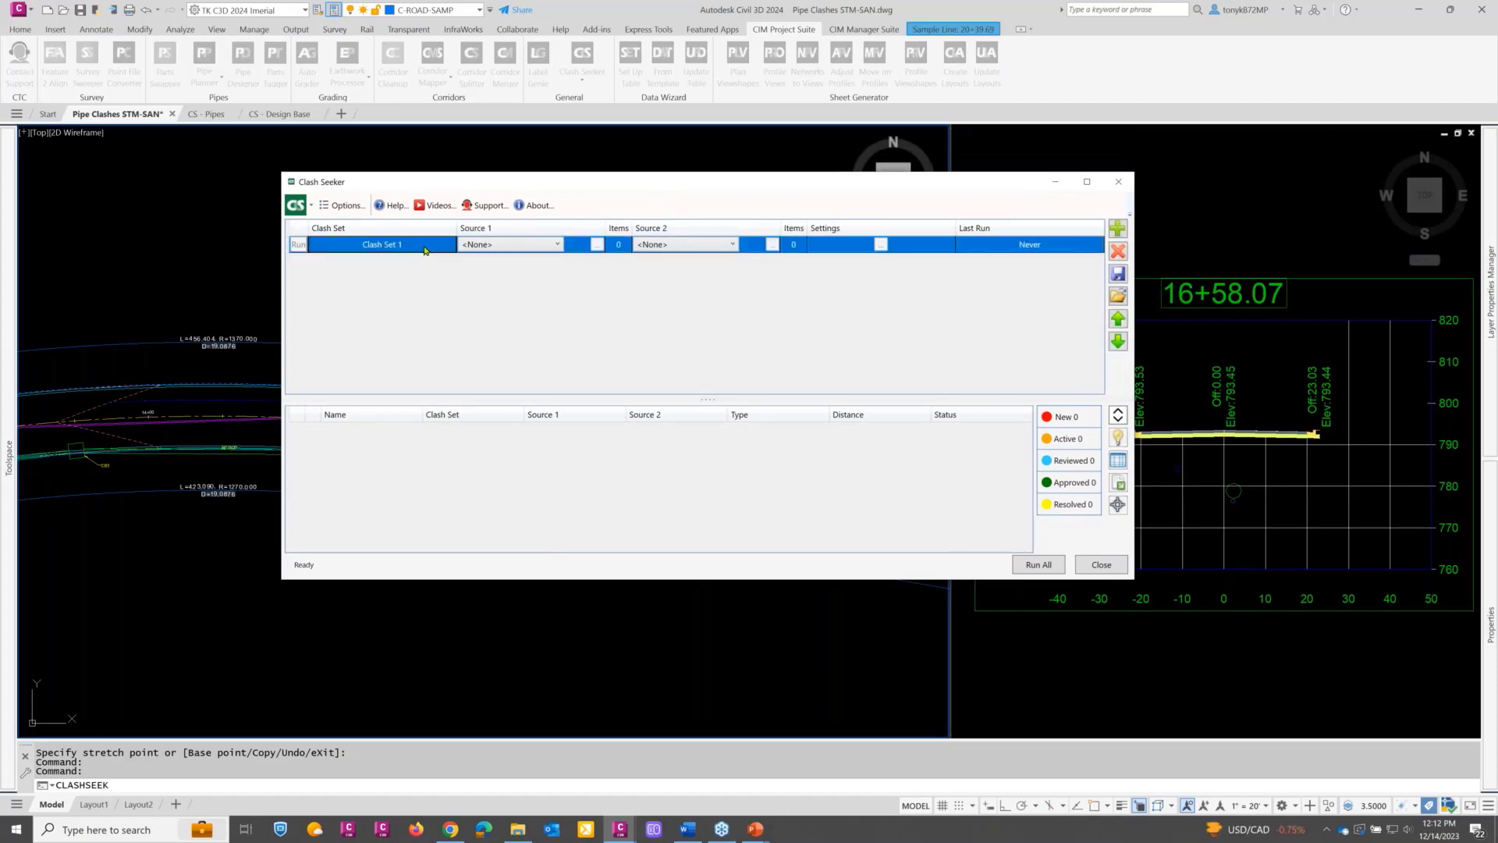
click(425, 248)
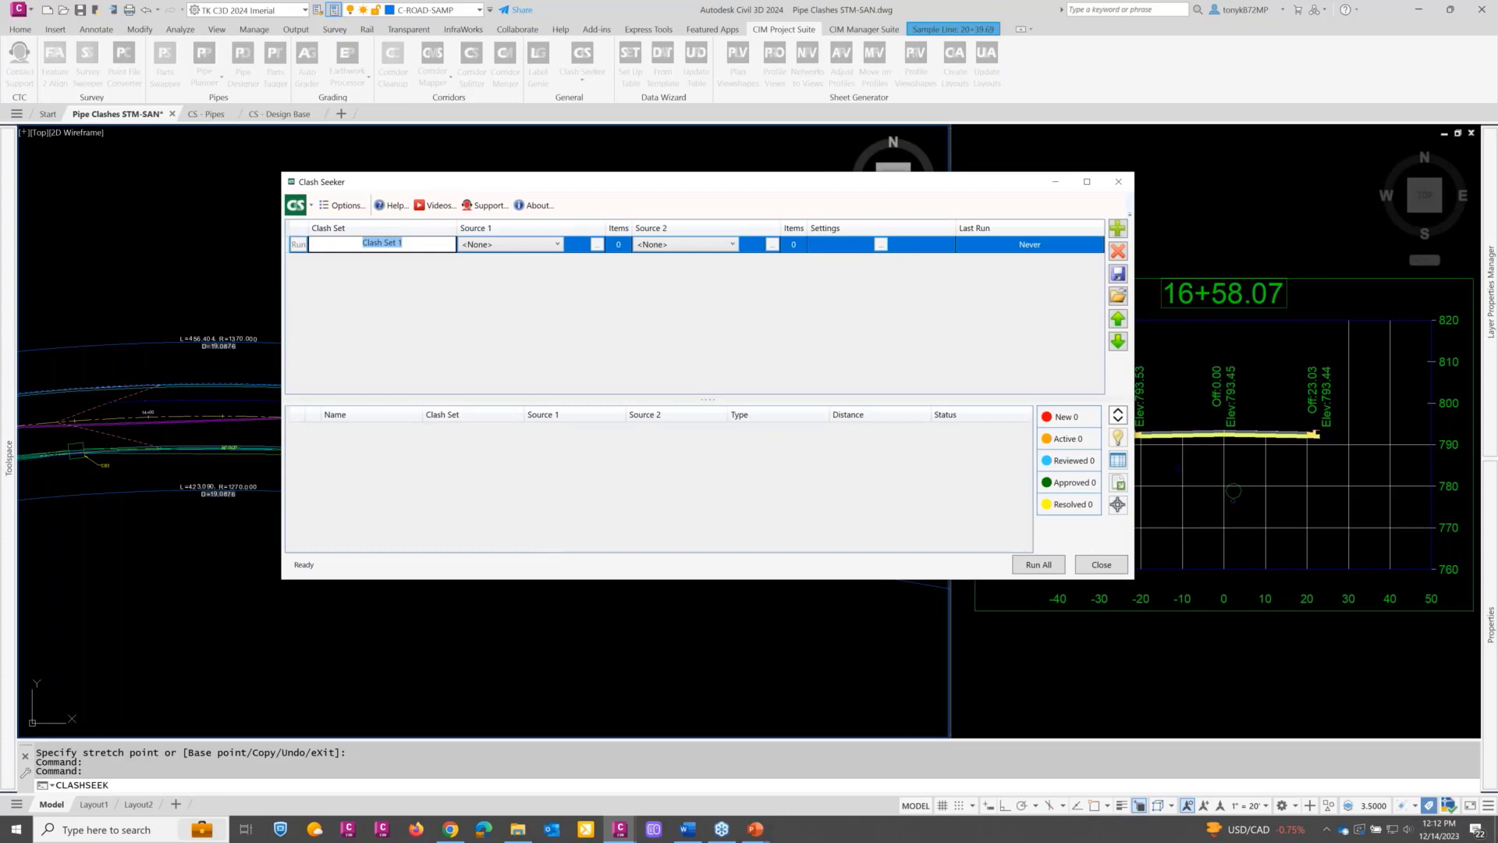
text(SAN -)
key(BackSpace)
key(BackSpace)
key(BackSpace)
key(BackSpace)
key(BackSpace)
text(SAN-STM)
Step: Set Source 1 of the SAN-STM clash set to Pipe networks and open its object filter
click(548, 247)
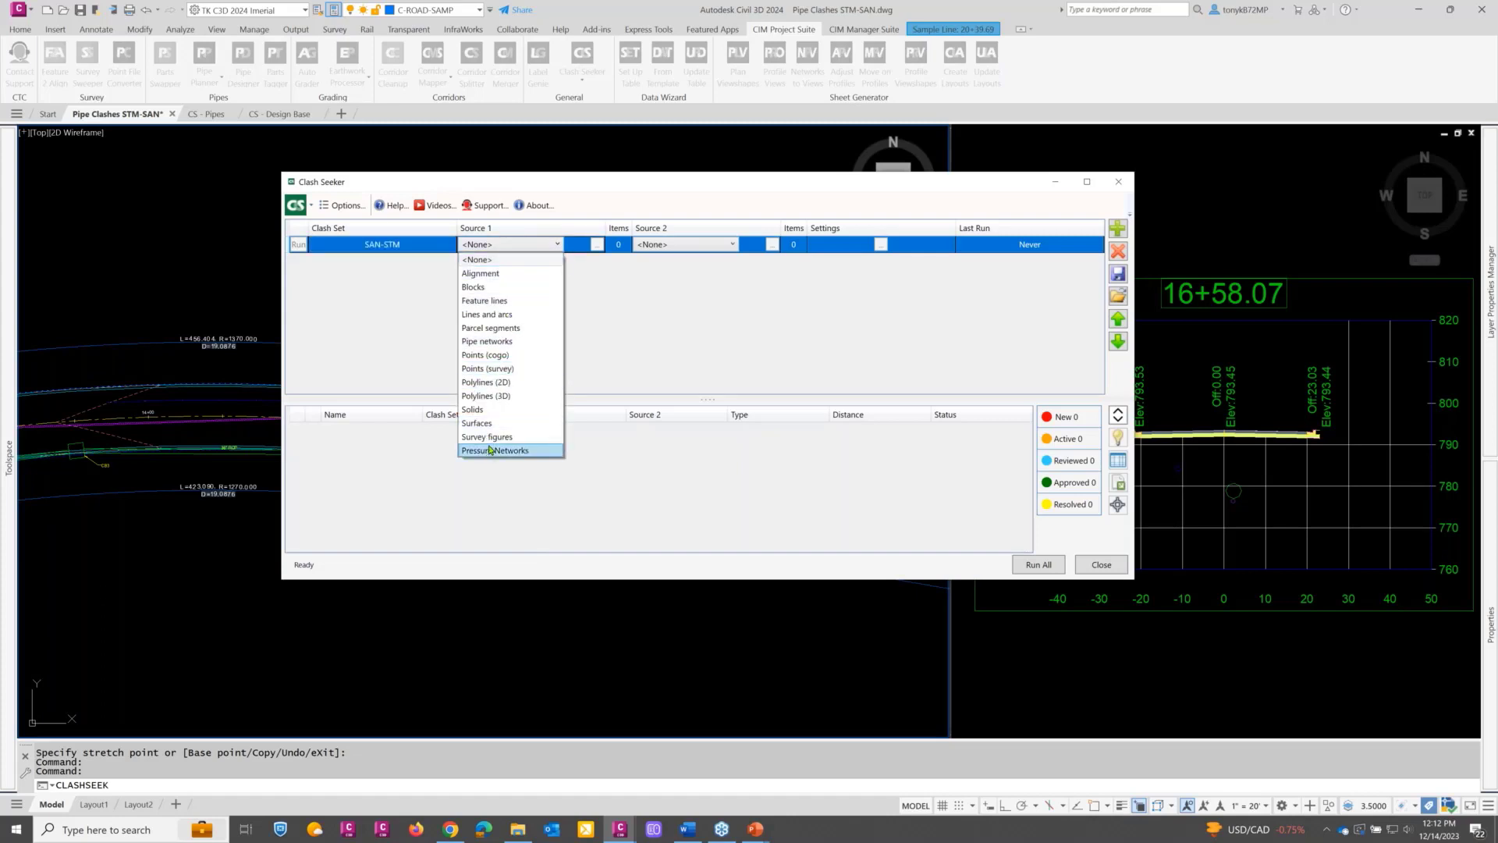
click(600, 302)
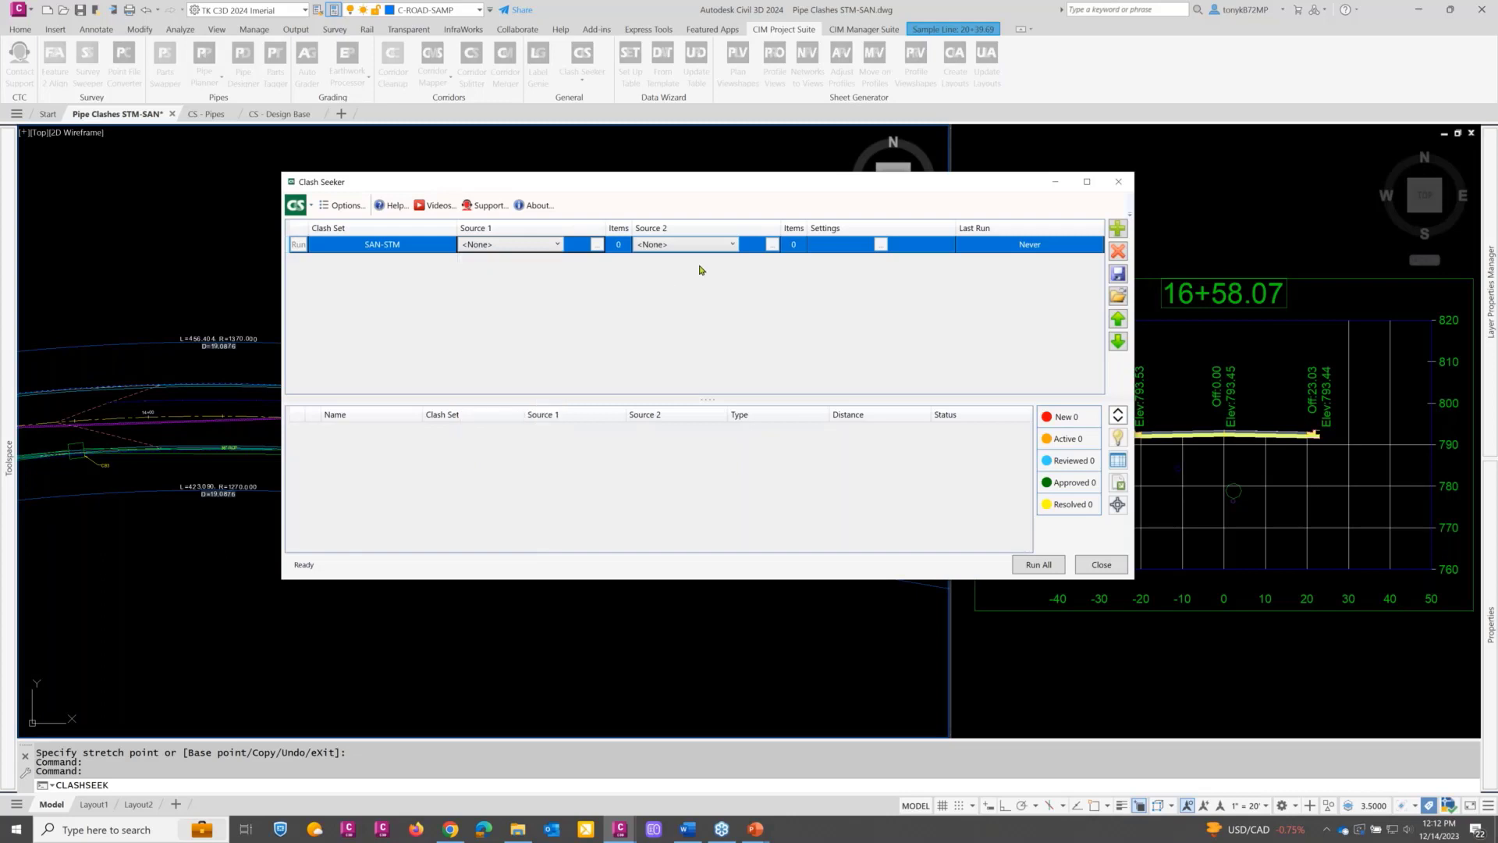
click(732, 246)
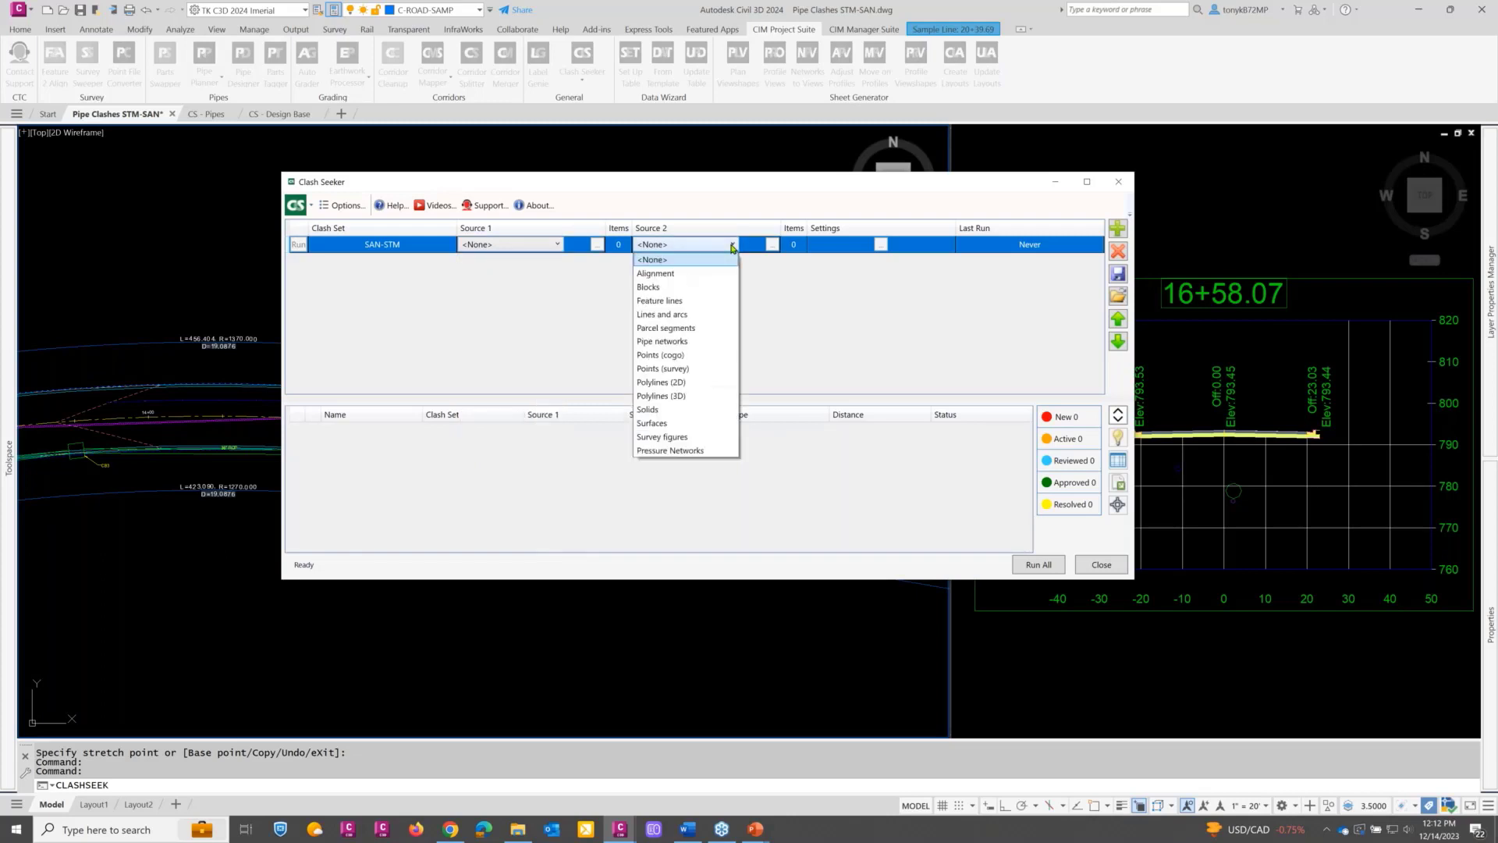
click(544, 247)
click(554, 249)
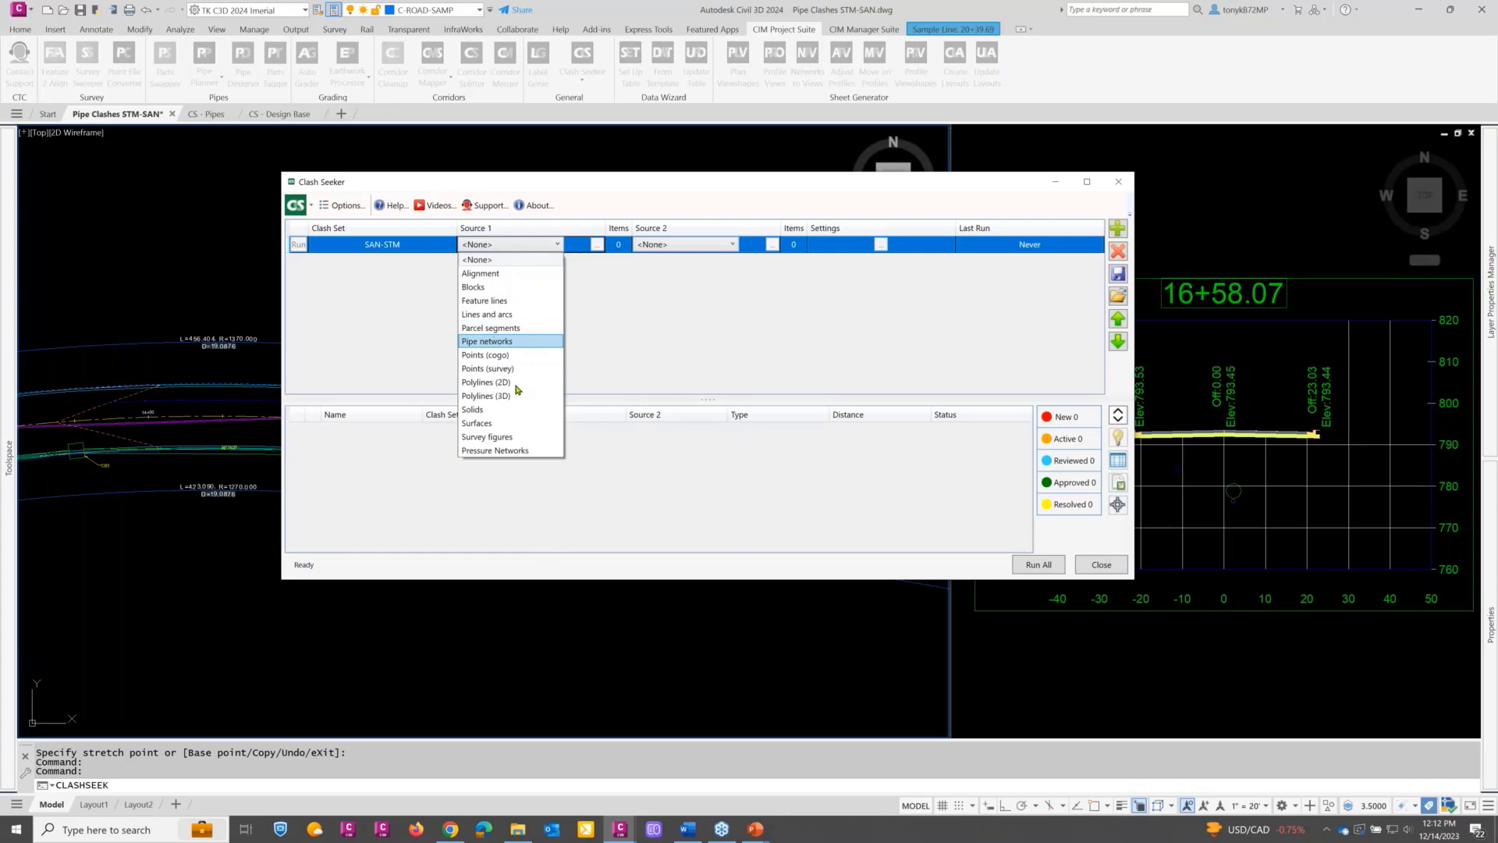
click(511, 346)
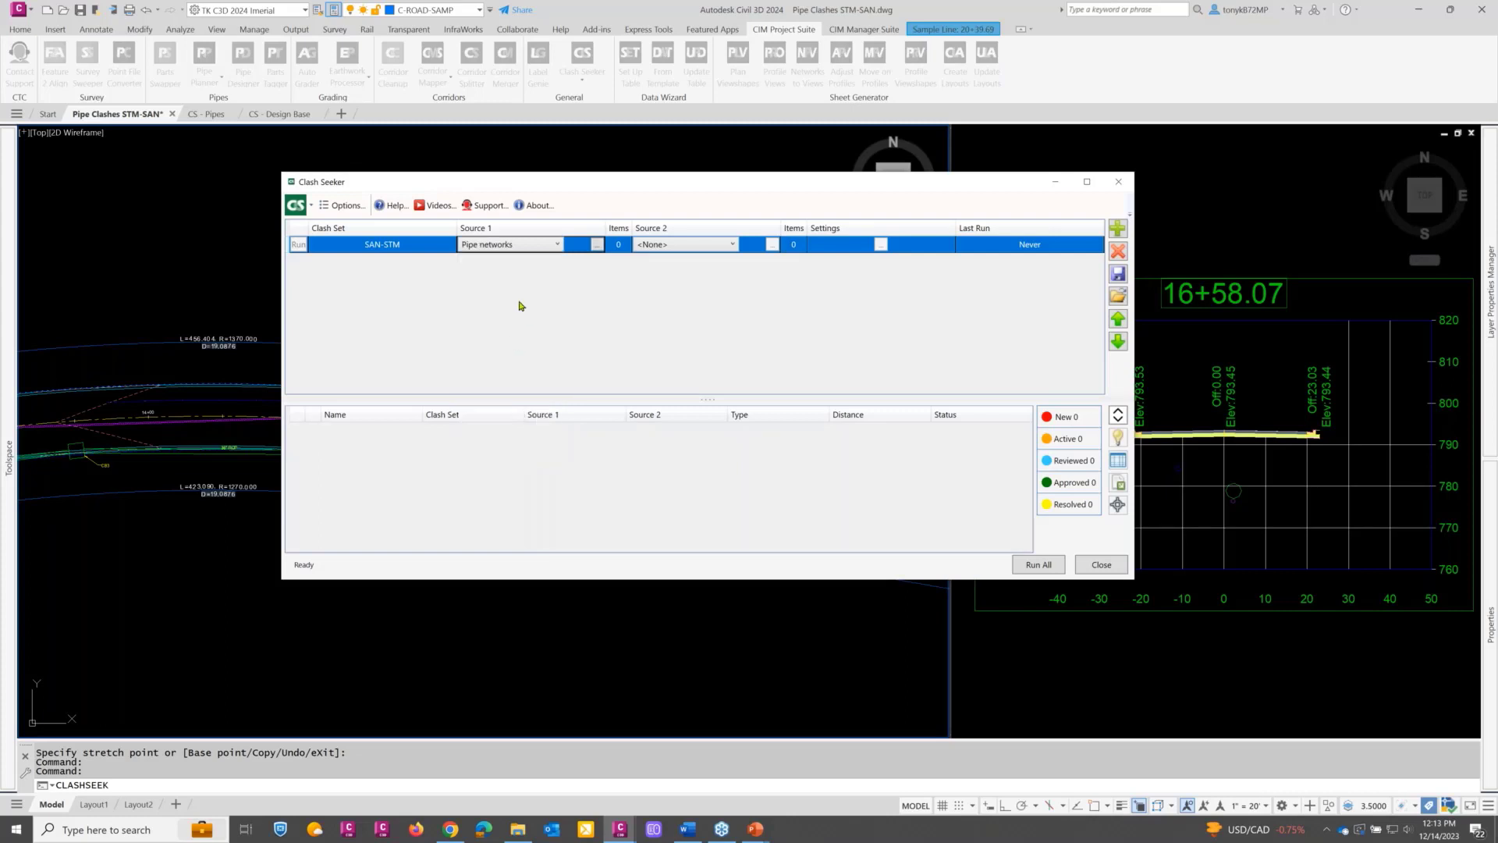
click(596, 247)
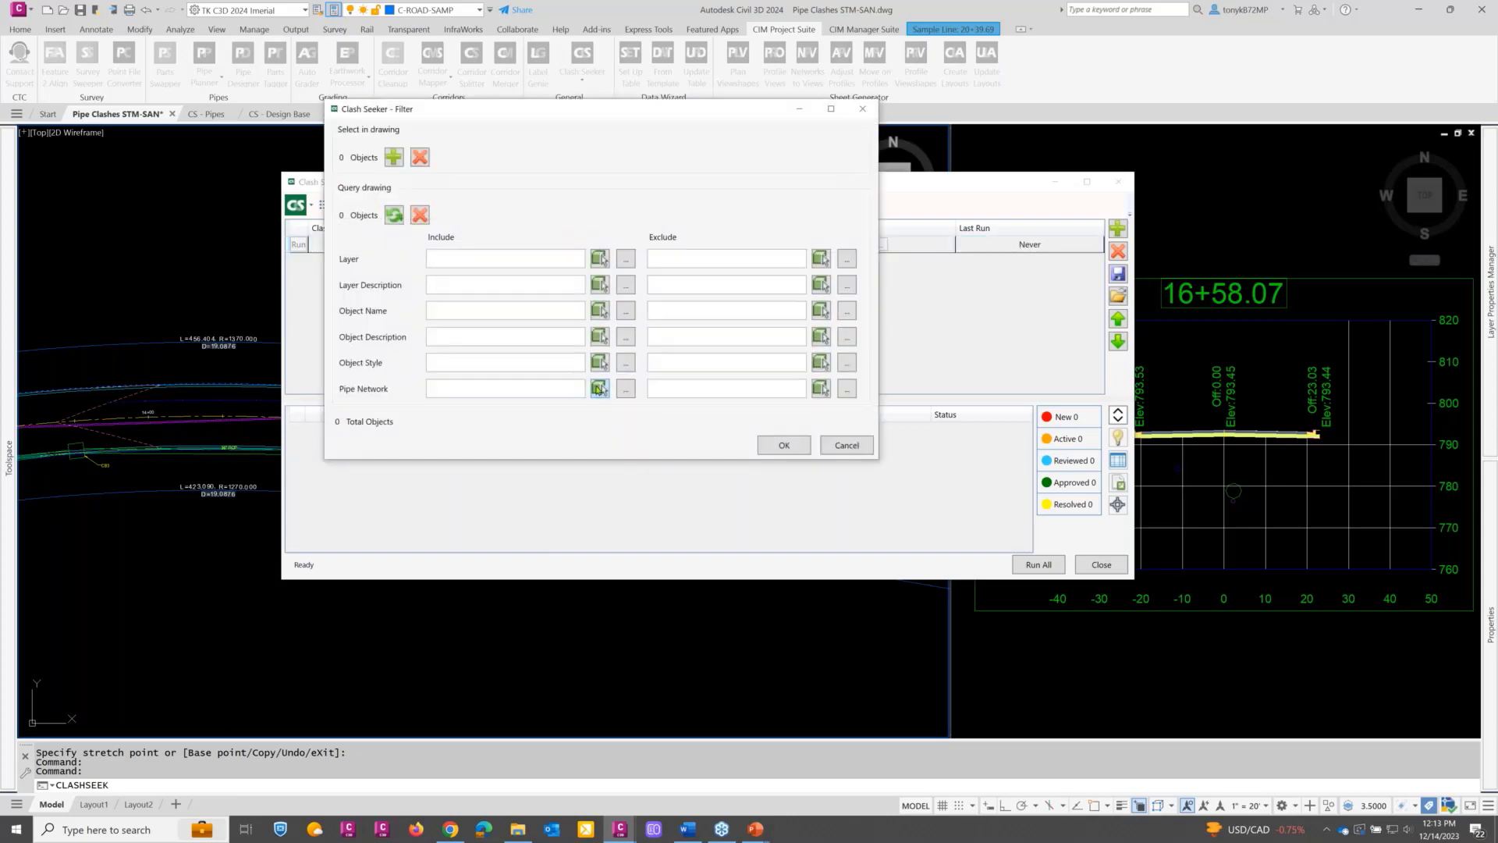
Step: Try querying the Source 1 objects by the pipe network of a picked sanitary pipe, and clear the query
click(599, 389)
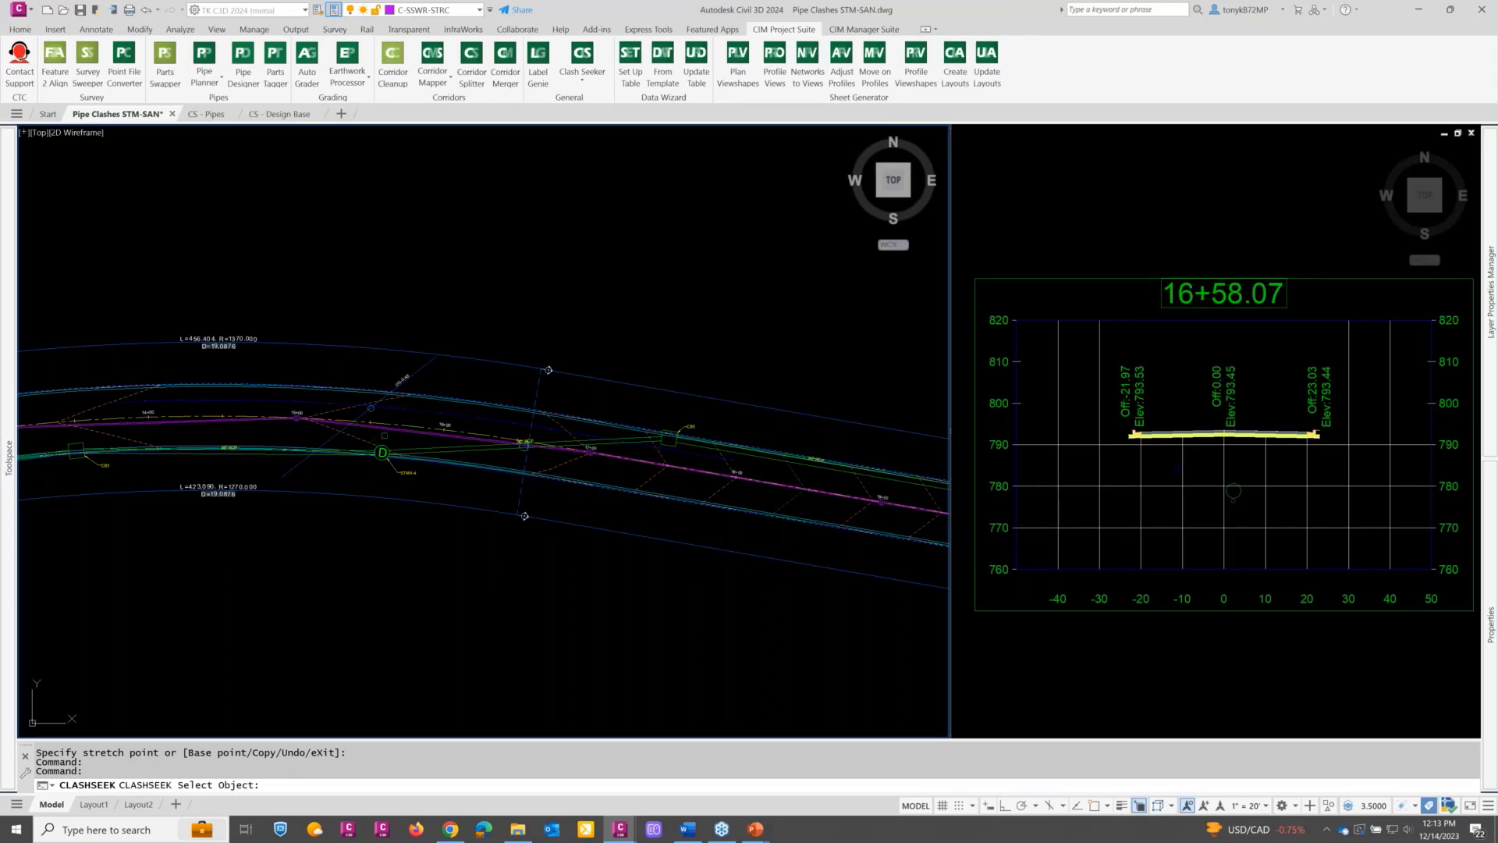
scroll(384, 433, up, 2)
scroll(388, 431, up, 2)
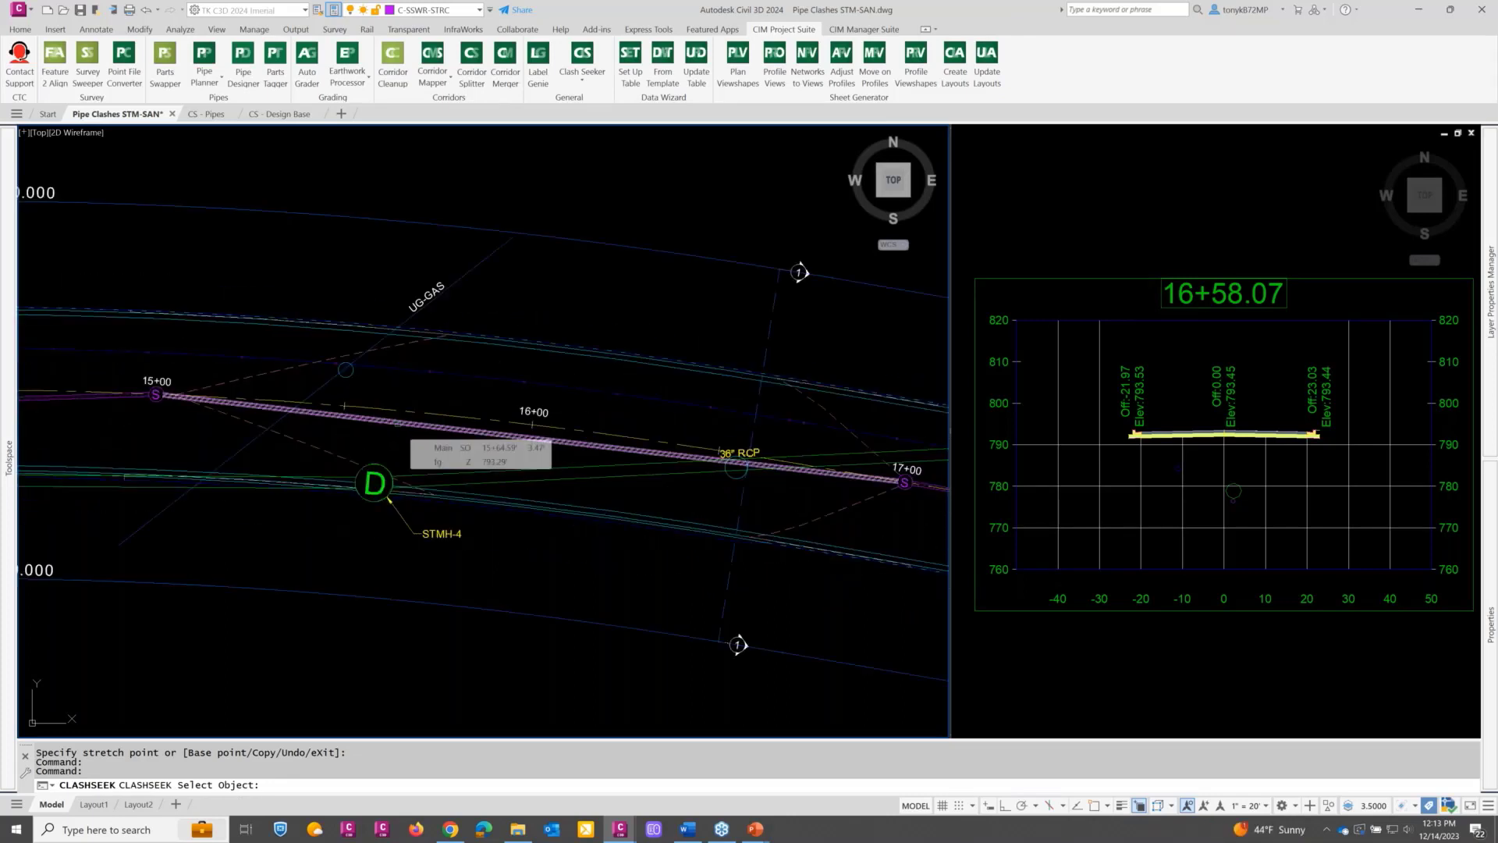
click(402, 425)
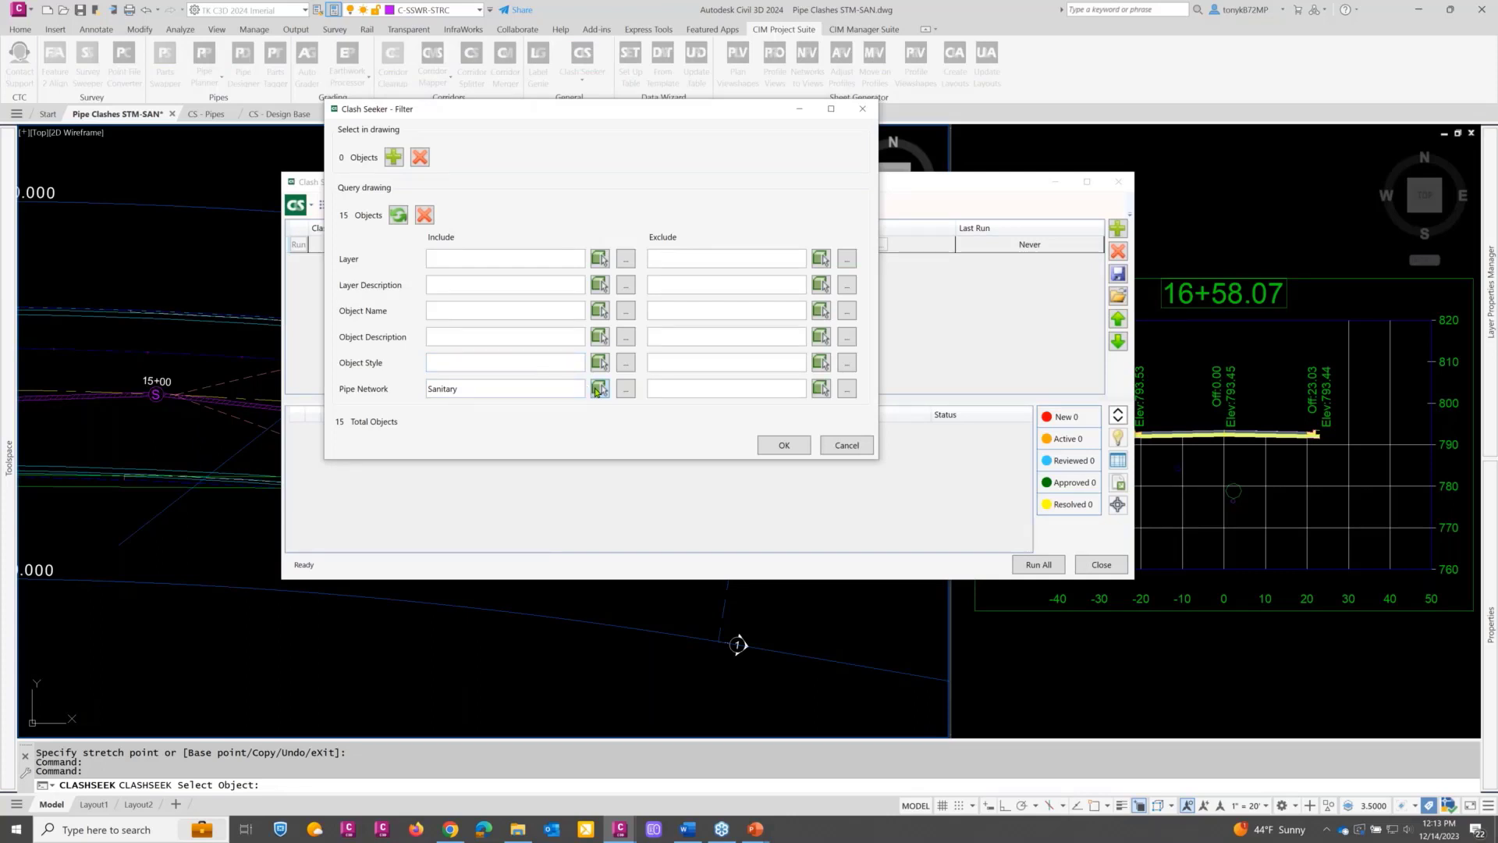
click(422, 216)
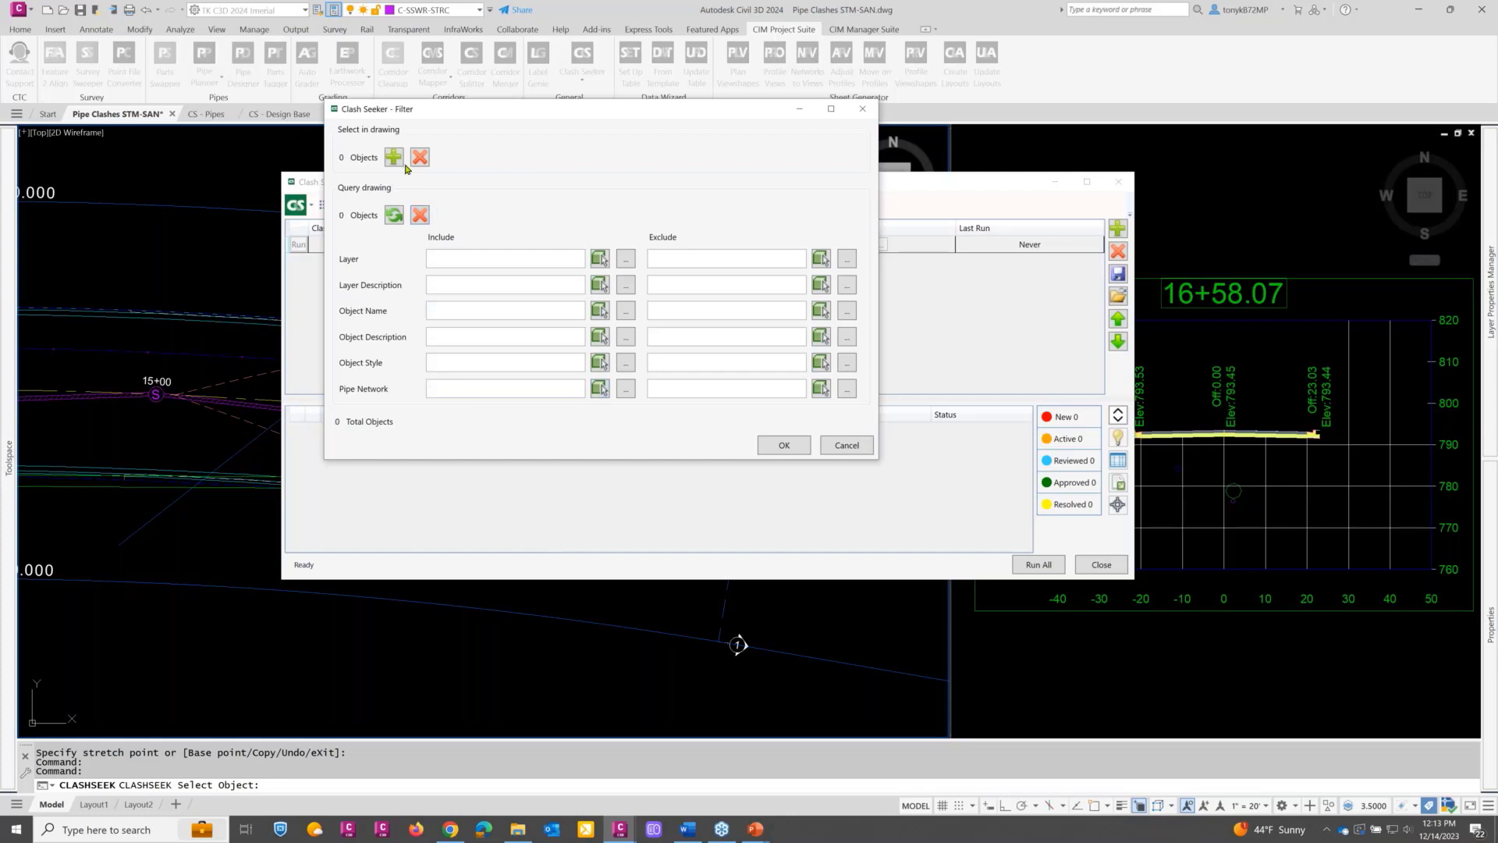
Step: Select the sanitary pipe and the crossing 36" RCP storm pipe in the drawing as individual Source 1 objects
click(394, 157)
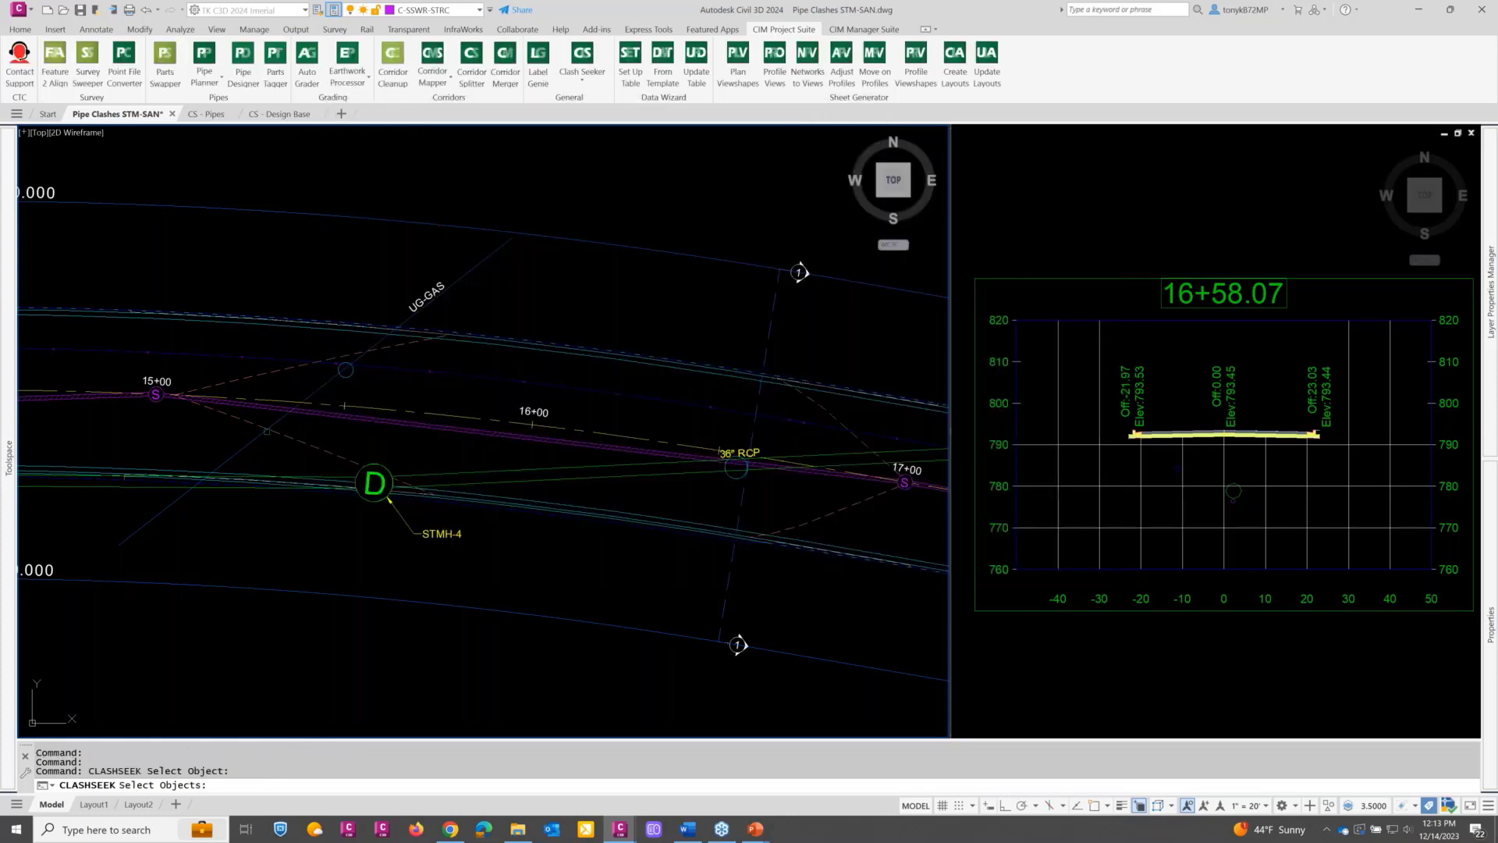
scroll(677, 460, up, 3)
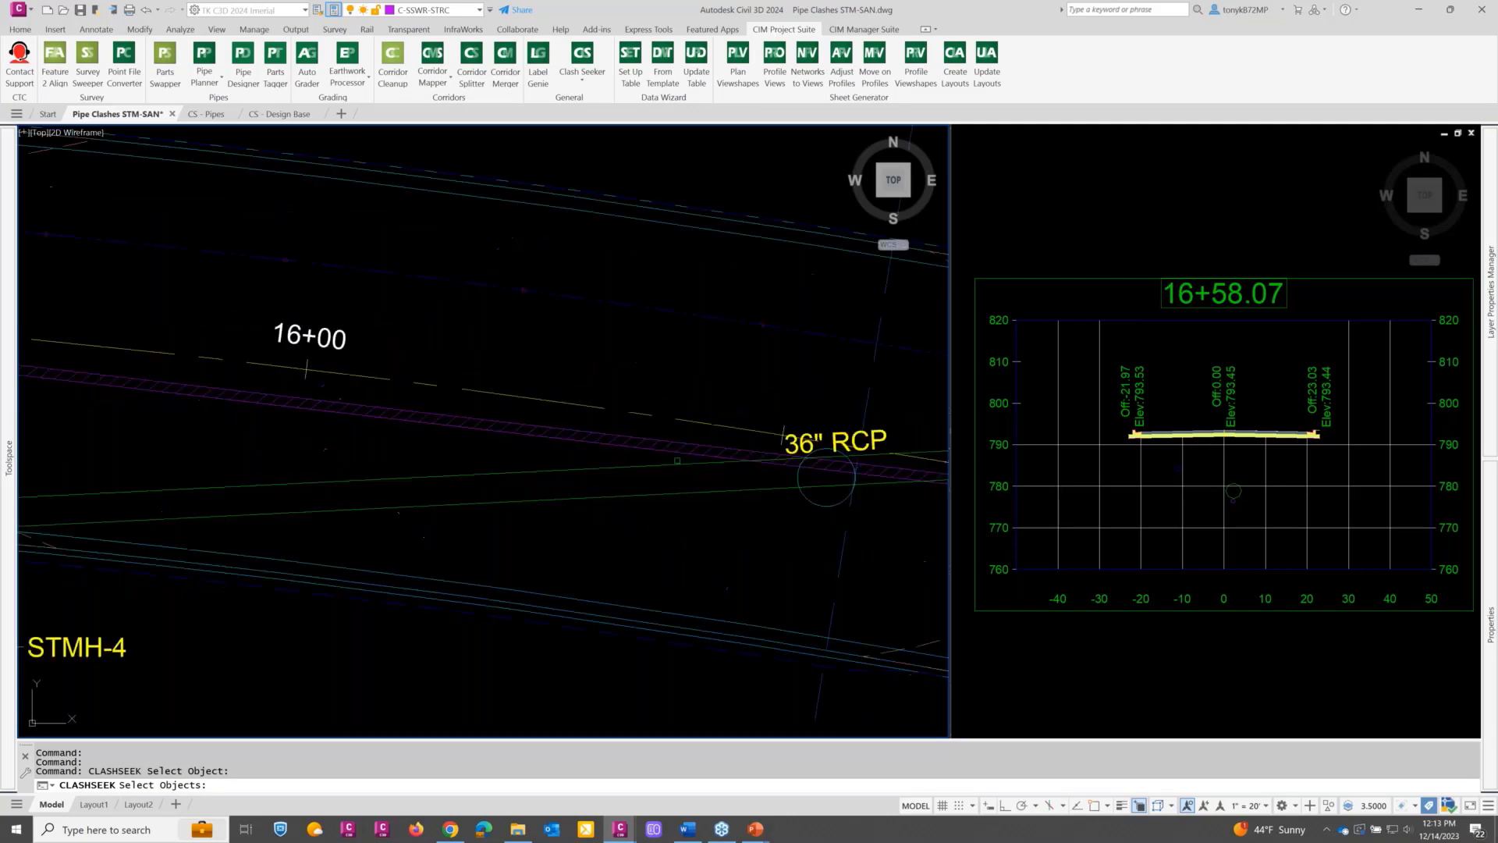
drag(660, 446, 647, 459)
click(641, 467)
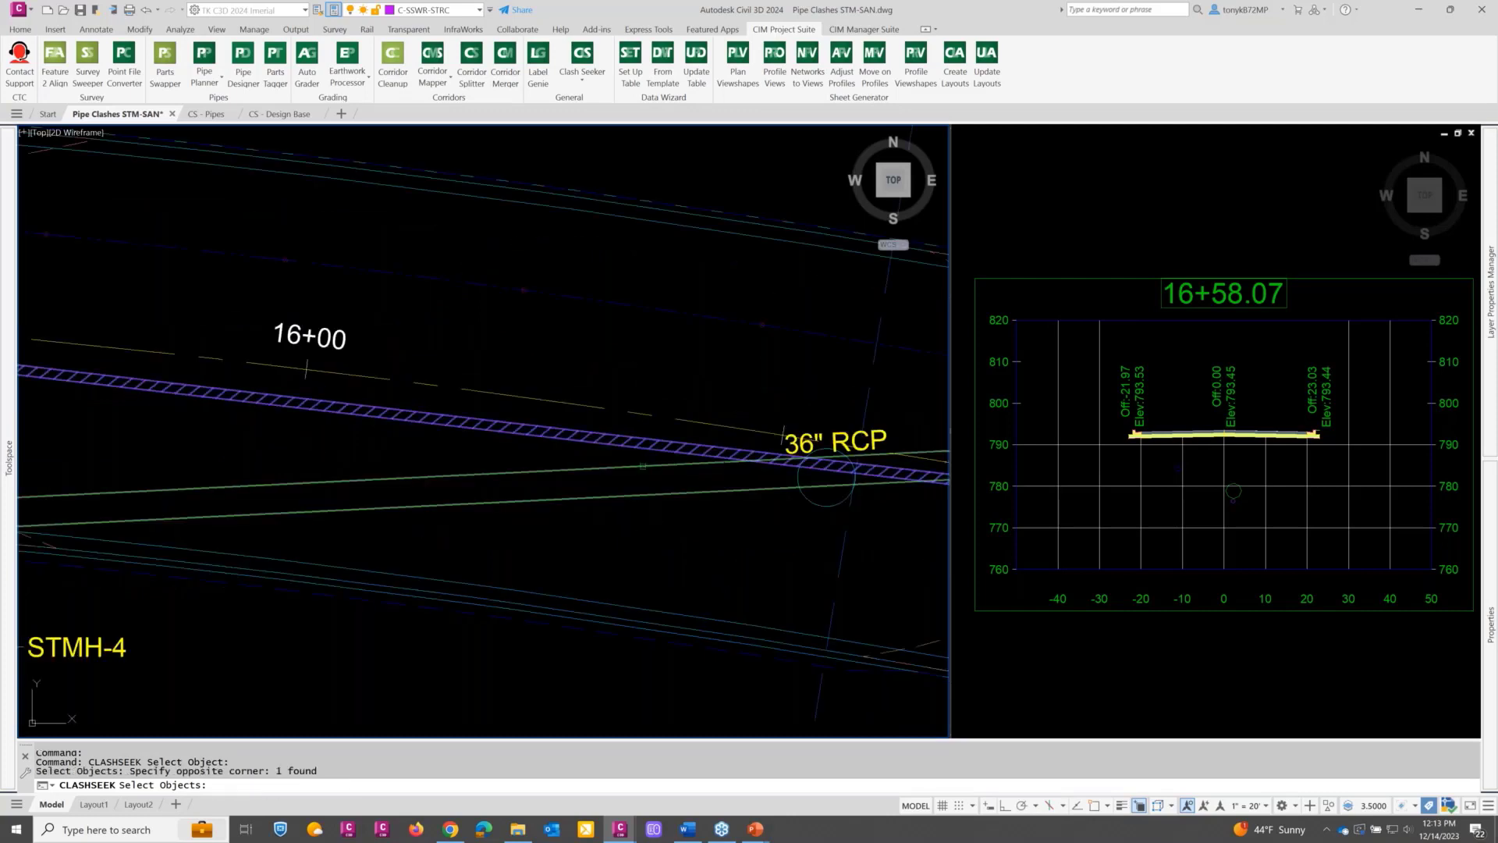
scroll(641, 467, down, 2)
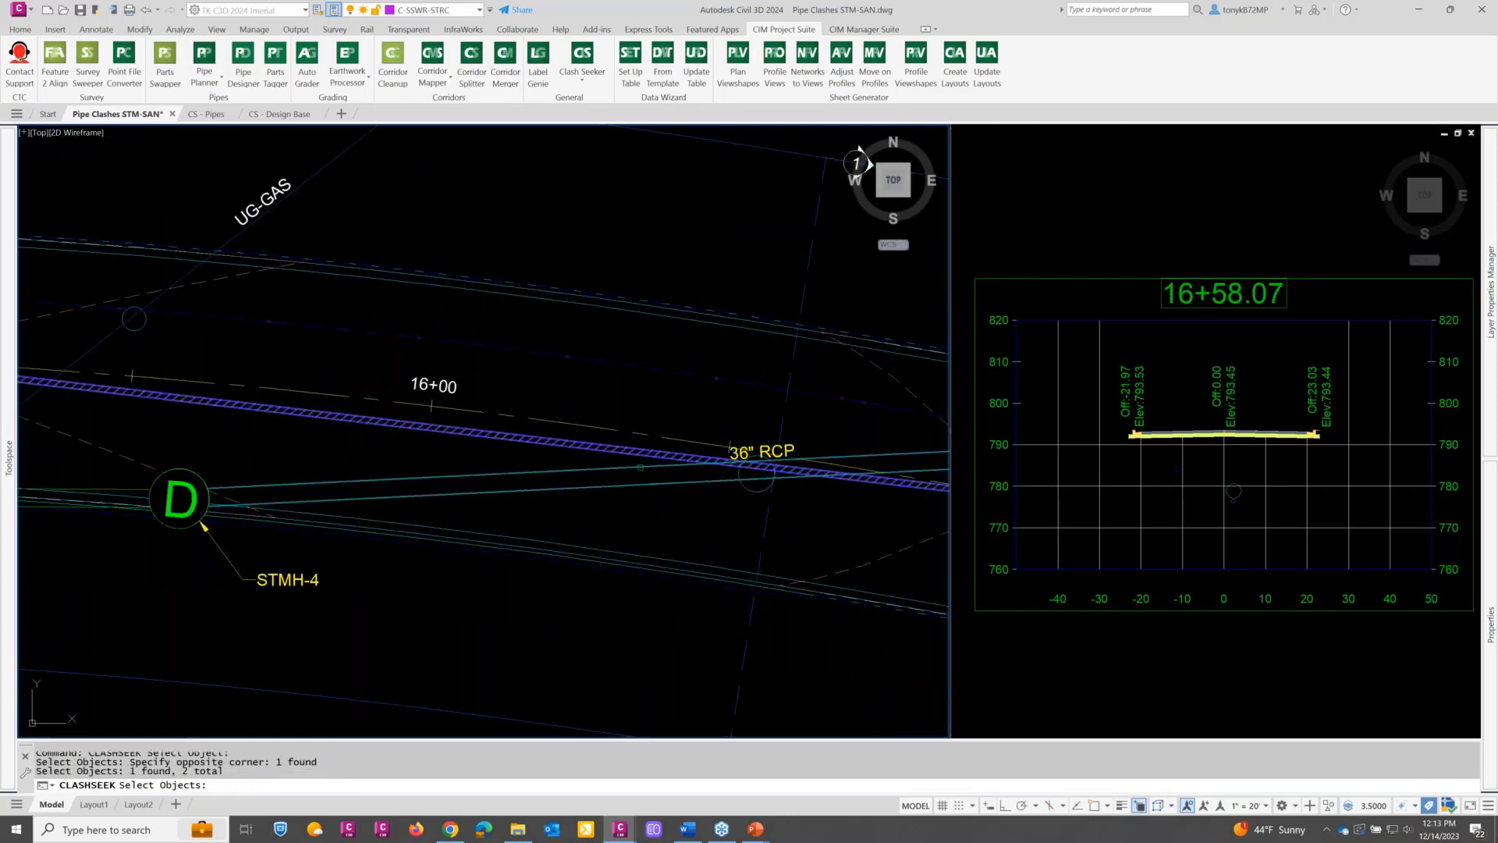
Step: Remove the storm pipe from the selection and clear the individually selected Source 1 objects
text(R)
key(Return)
click(605, 474)
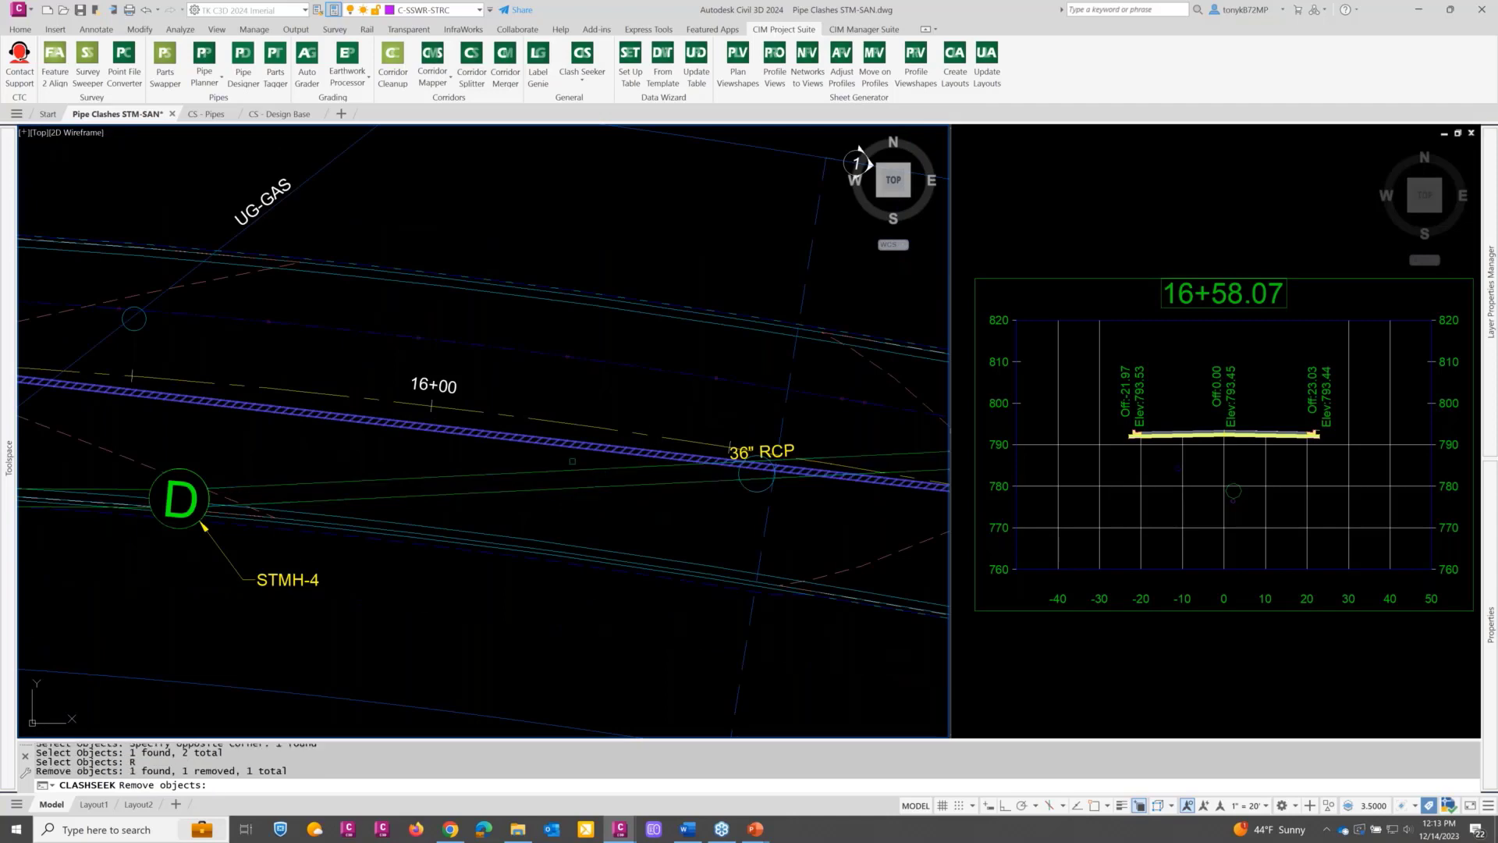
key(Return)
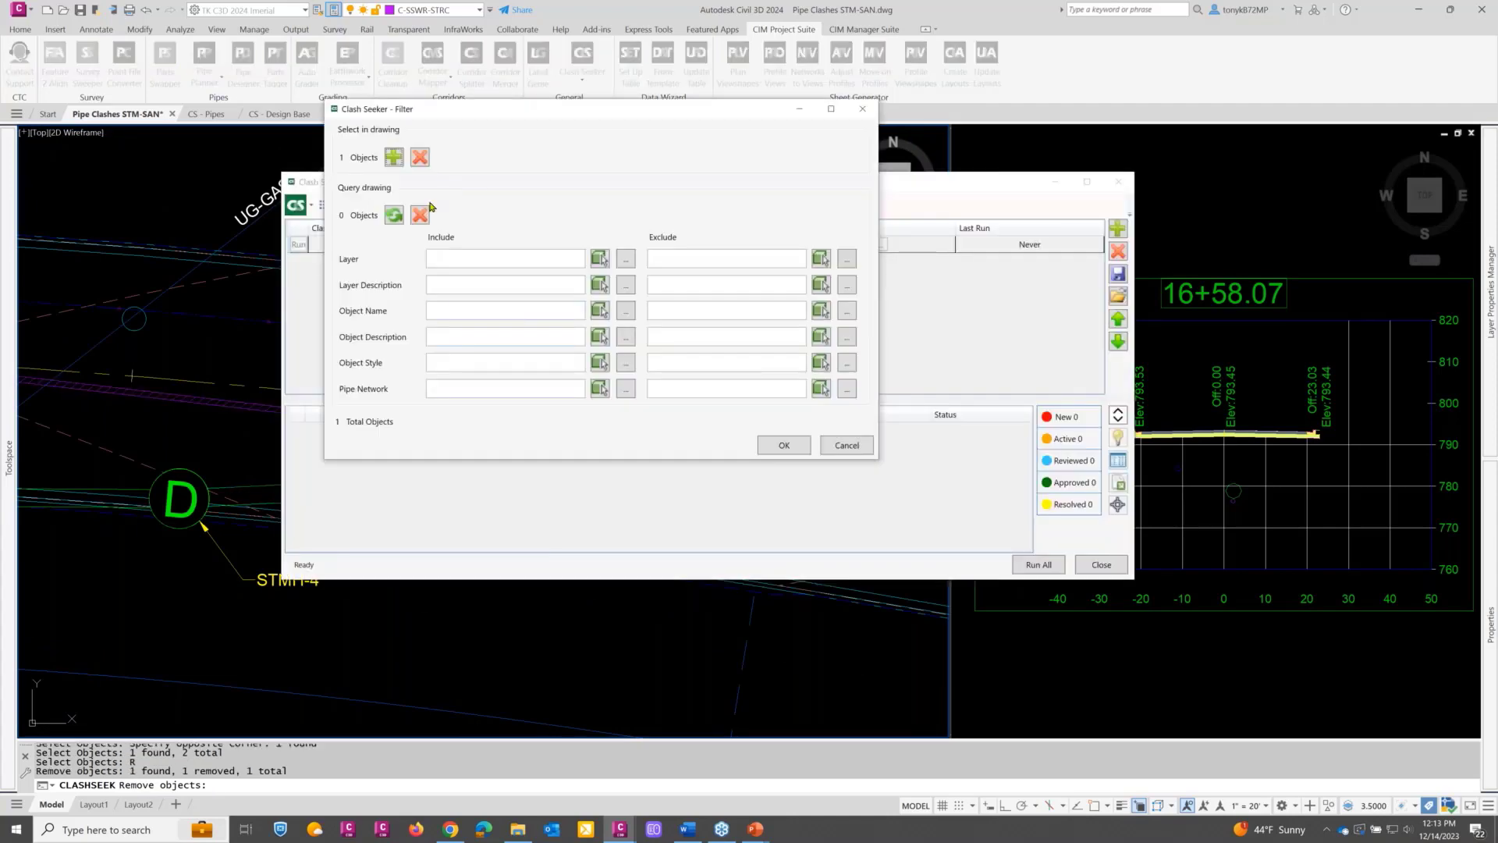
click(419, 159)
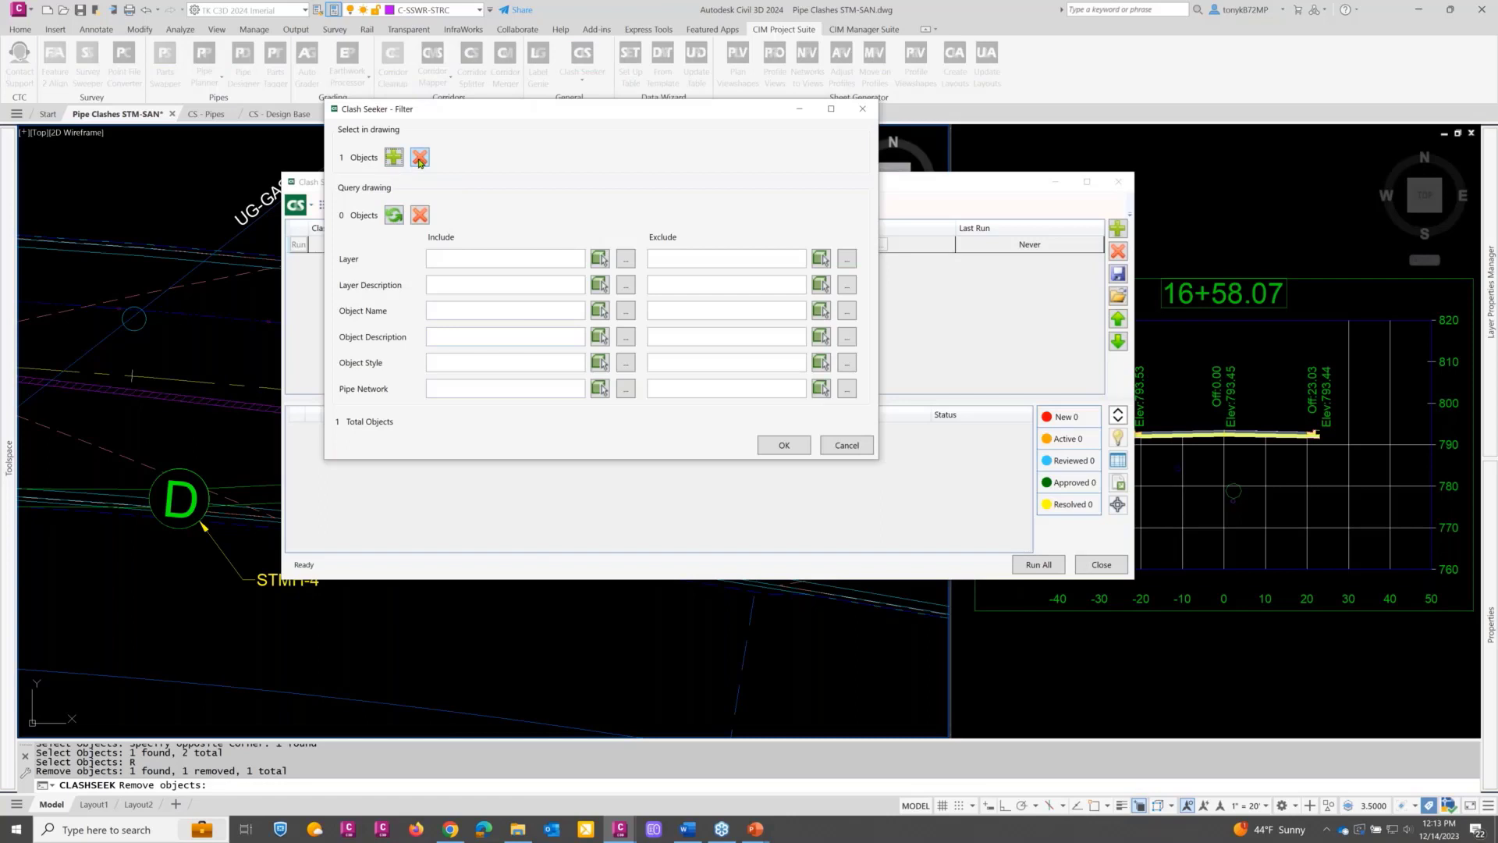
Step: Filter Source 1 to include the Sanitary pipe network, taken from a sanitary pipe in the drawing, and accept the filter
click(599, 388)
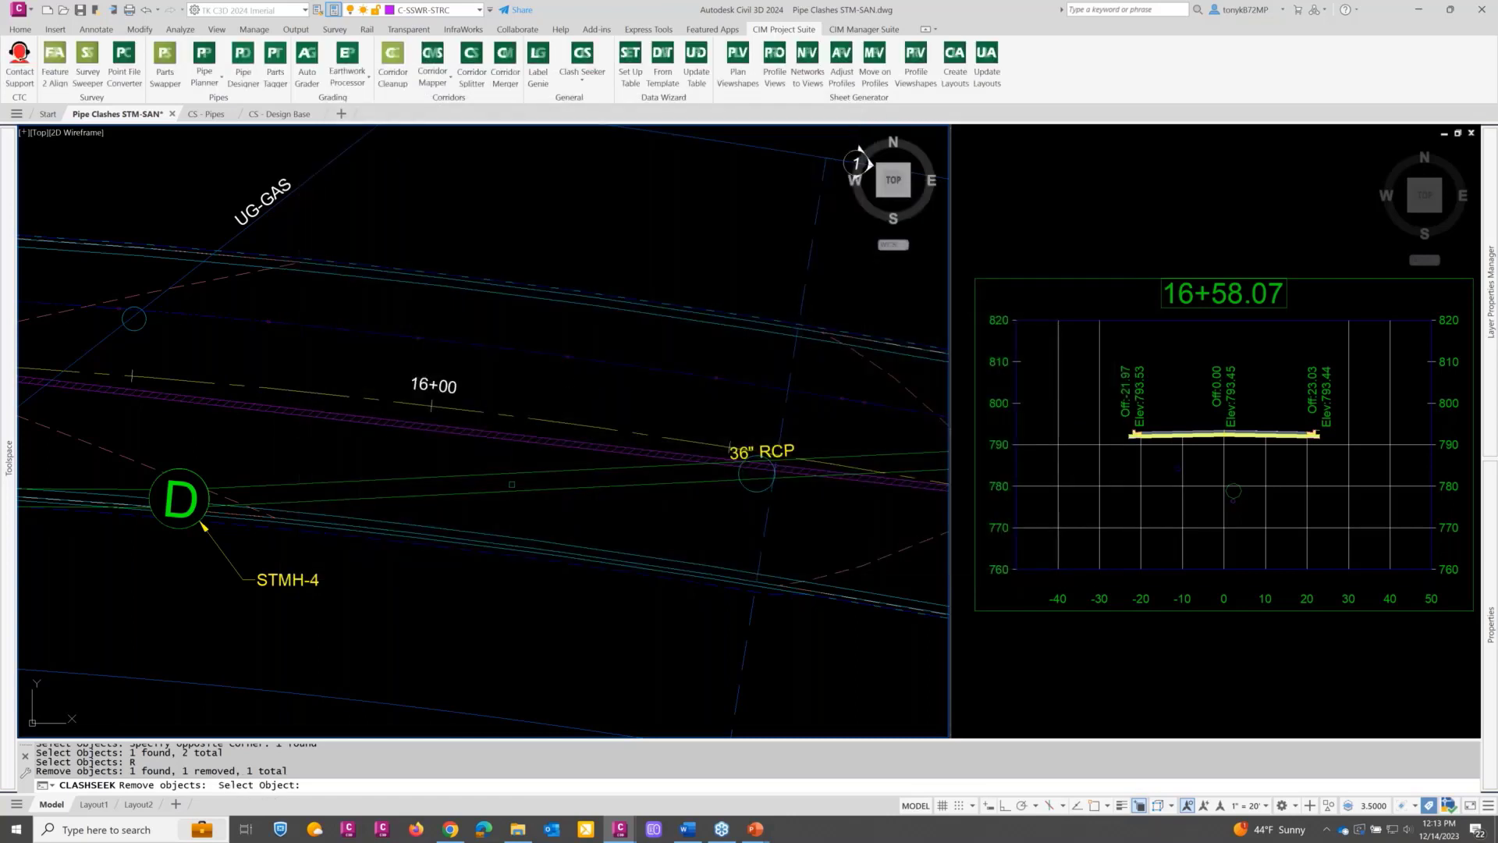
key(Return)
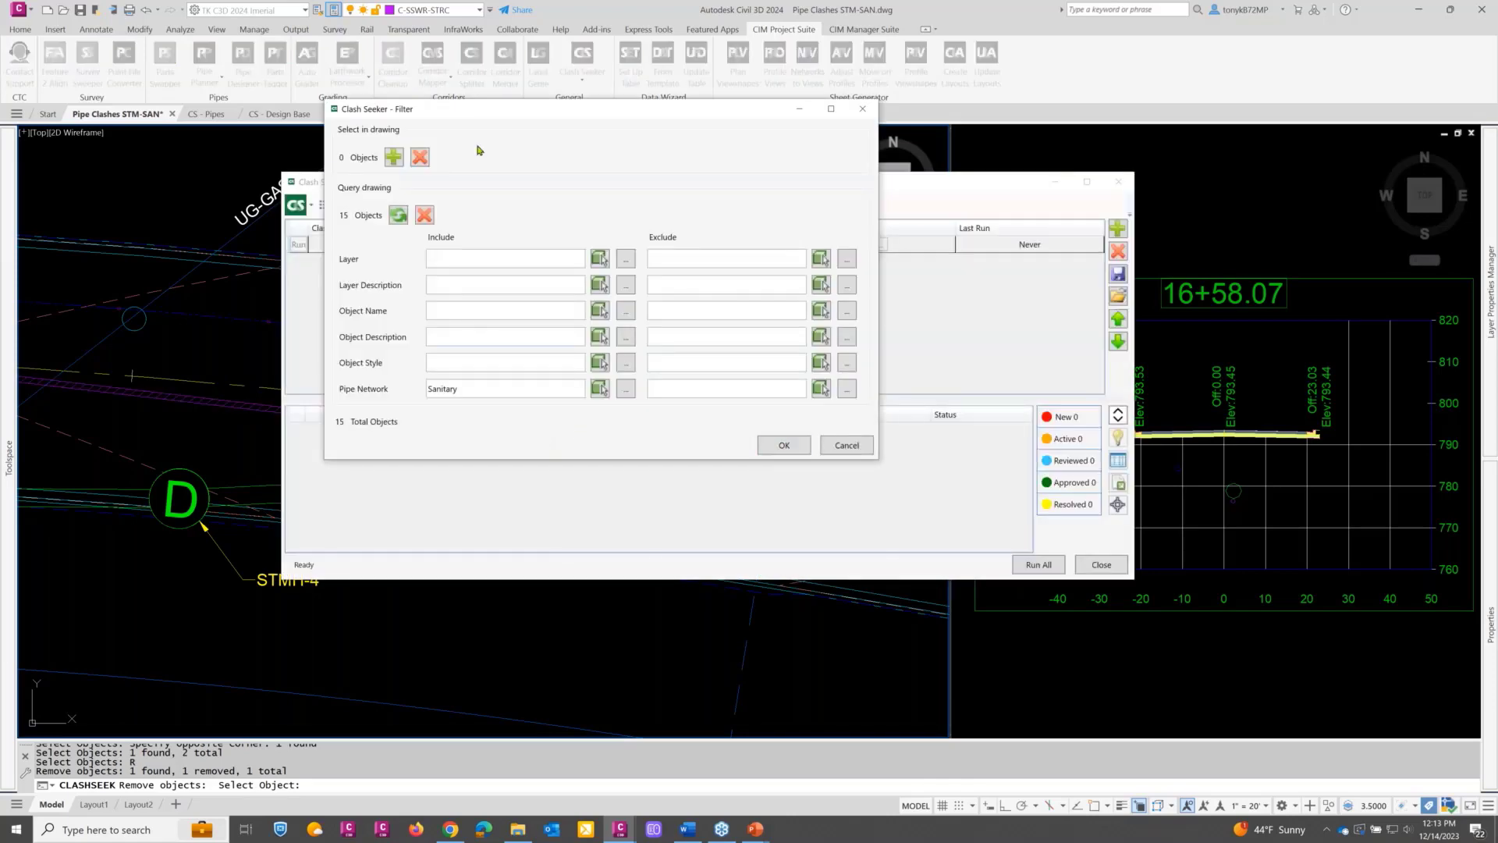
click(786, 445)
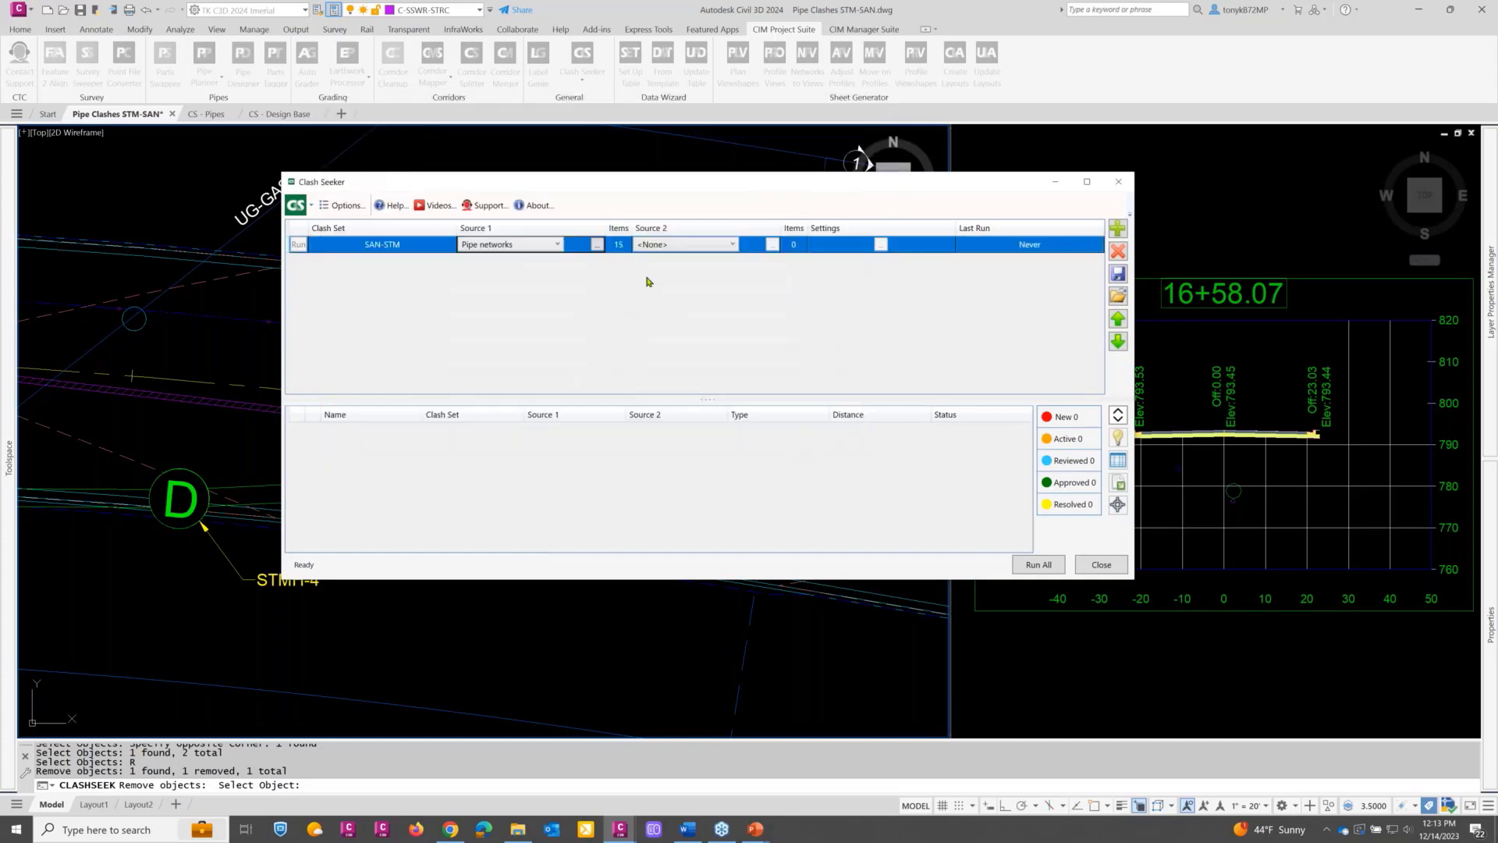
click(598, 244)
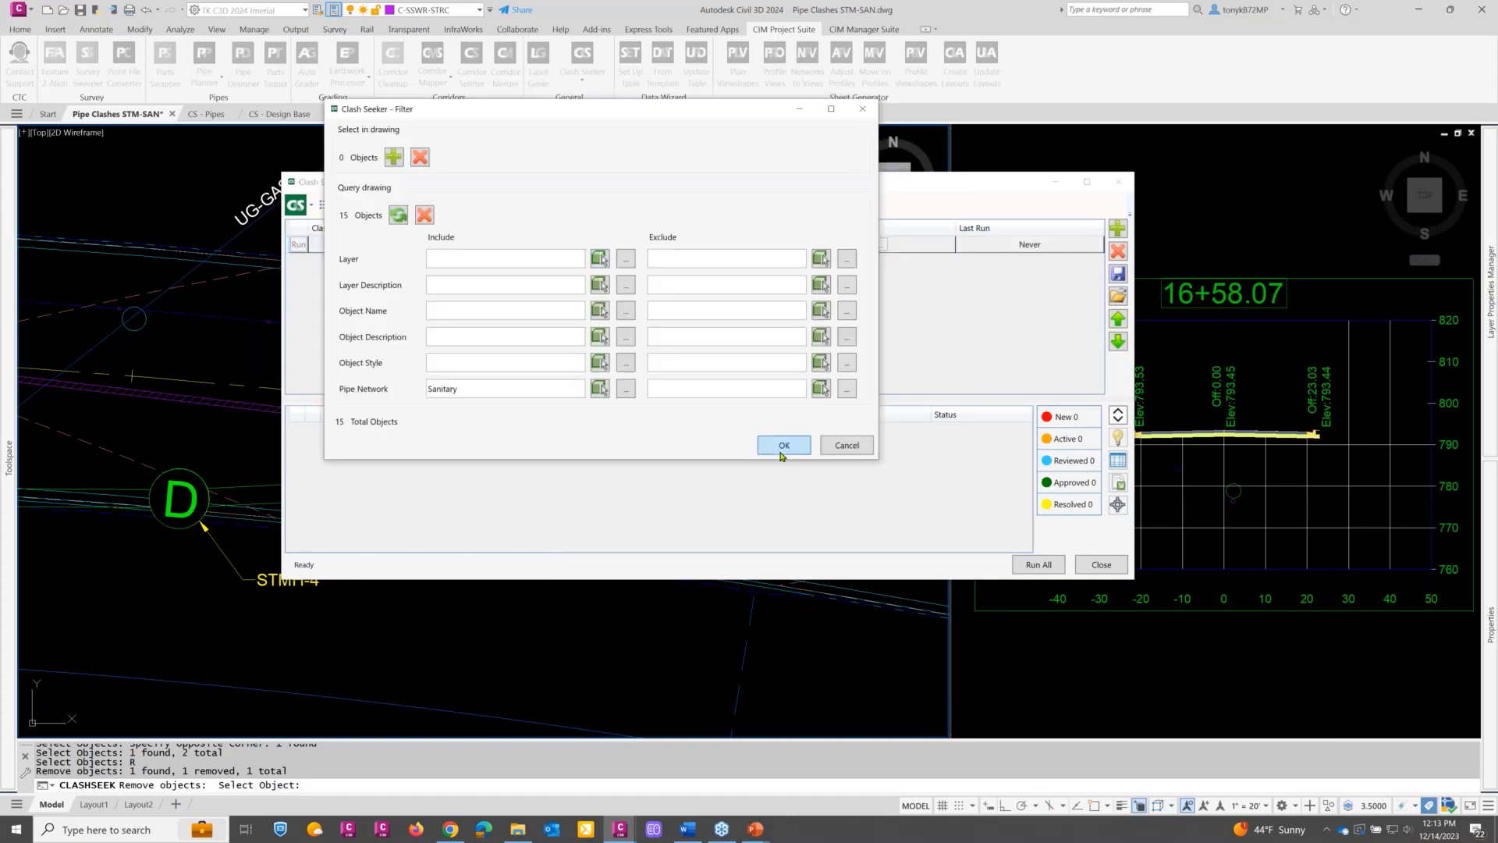
click(782, 451)
Step: Set Source 2 of the SAN-STM clash set to Pipe networks
click(707, 246)
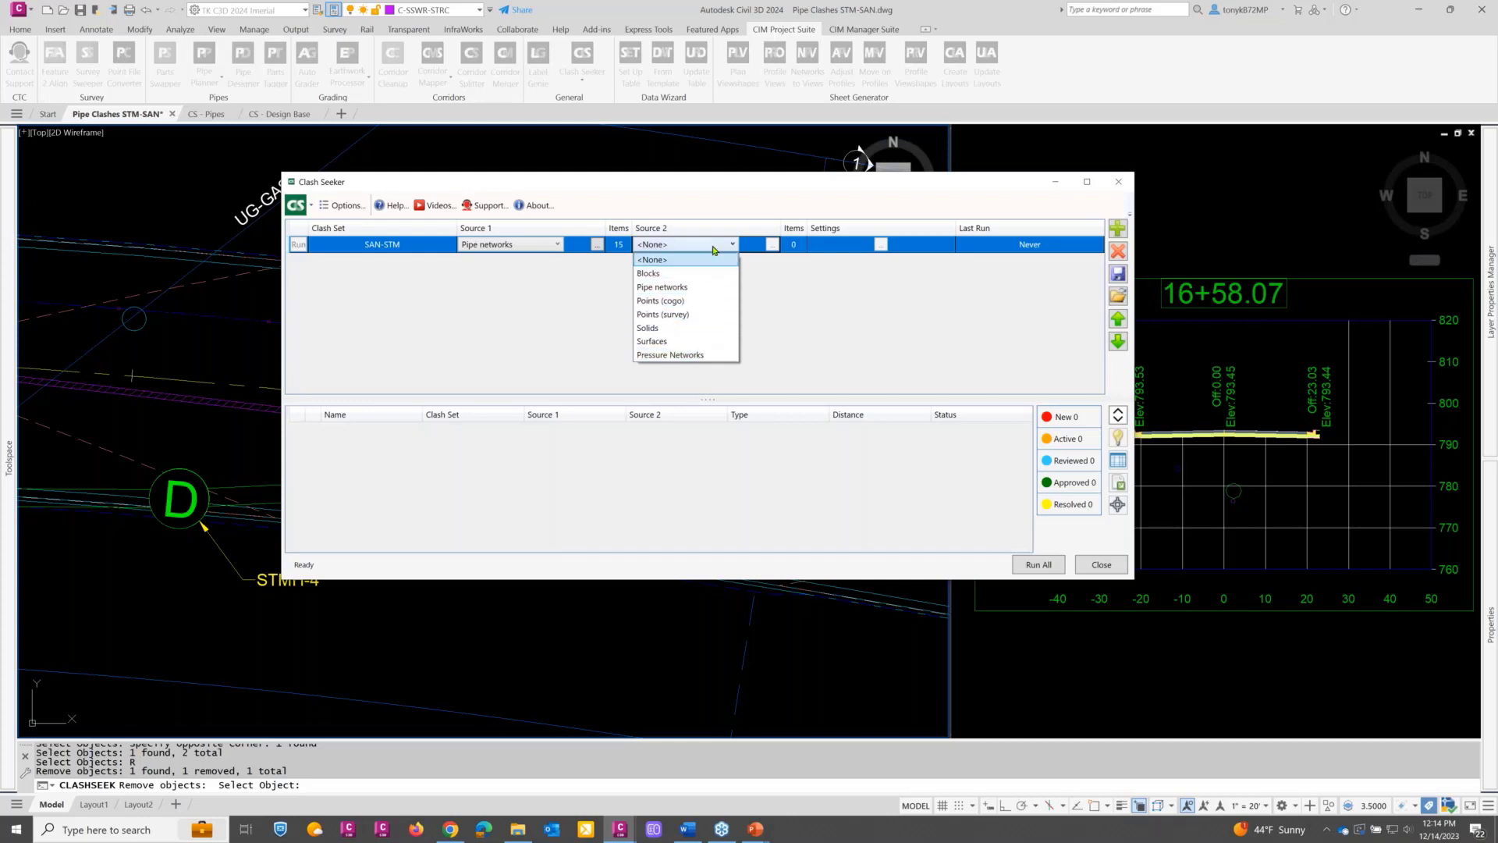
click(681, 289)
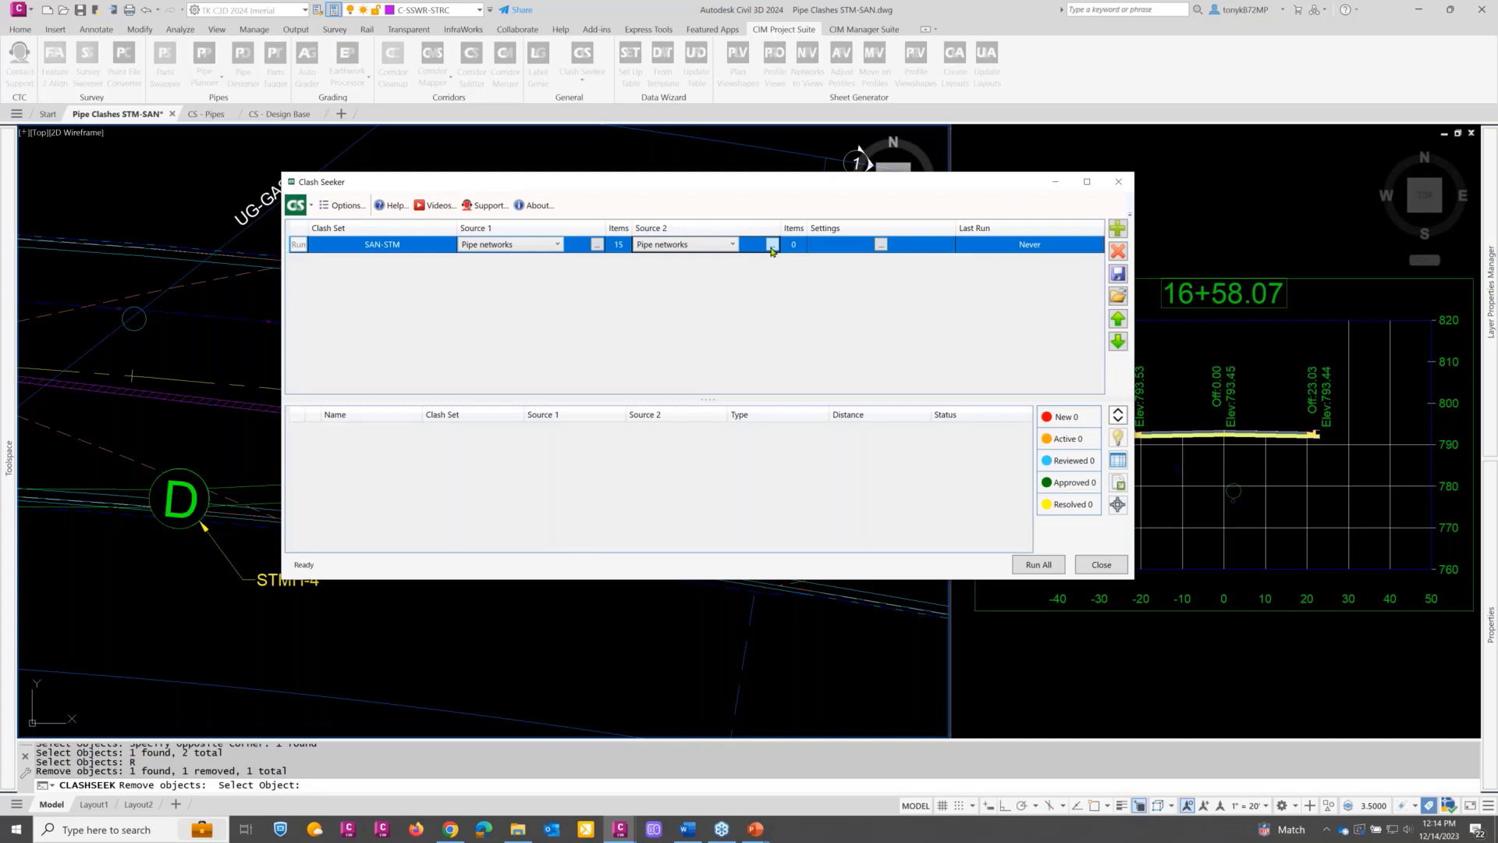
Step: Filter Source 2 to include the Storm pipe network, taken from the 36" RCP storm pipe in the drawing, and accept the filter
click(771, 246)
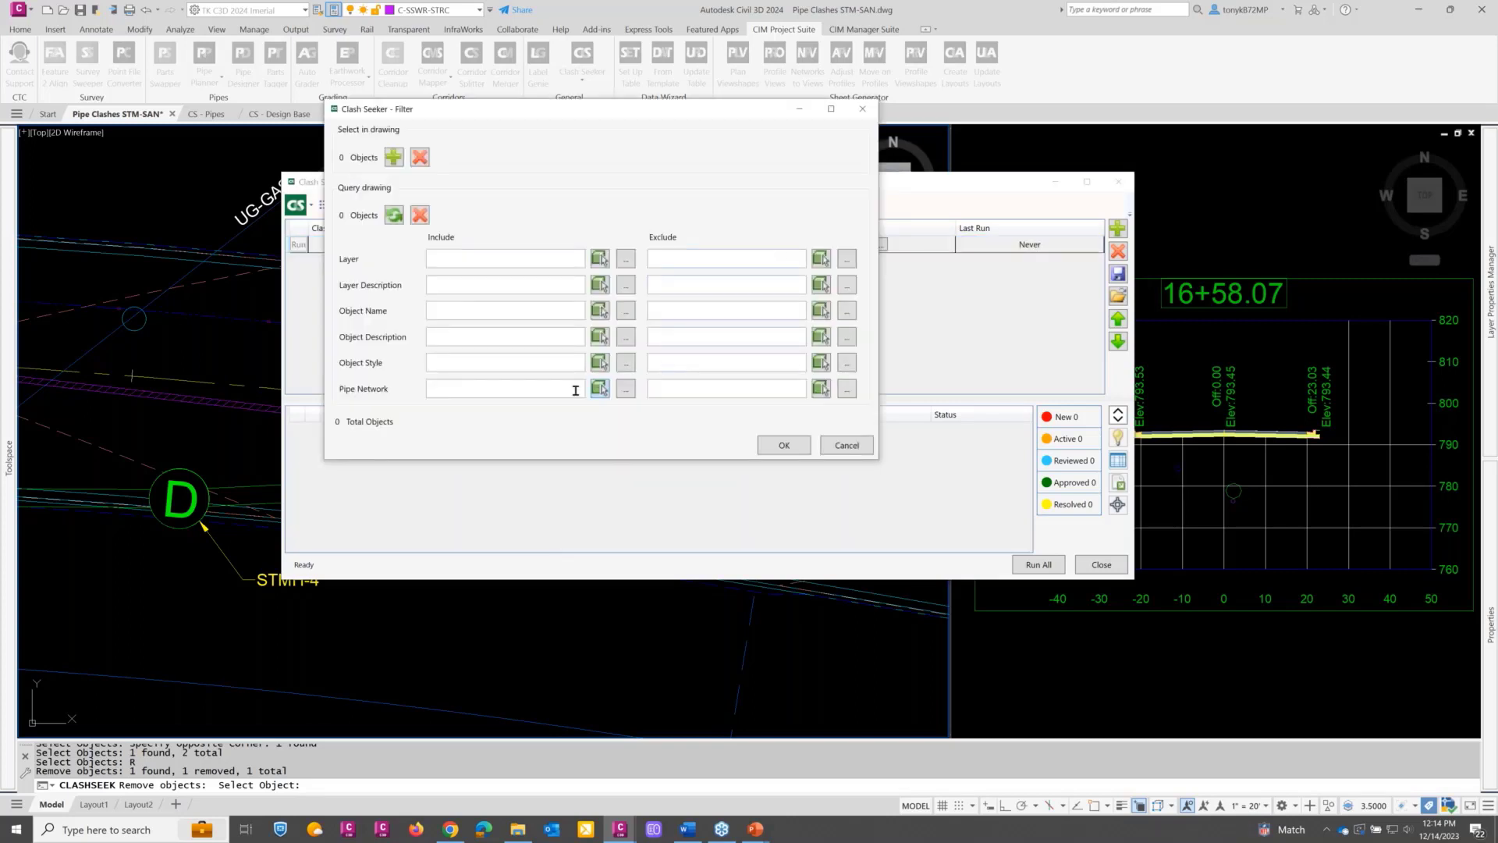
click(599, 387)
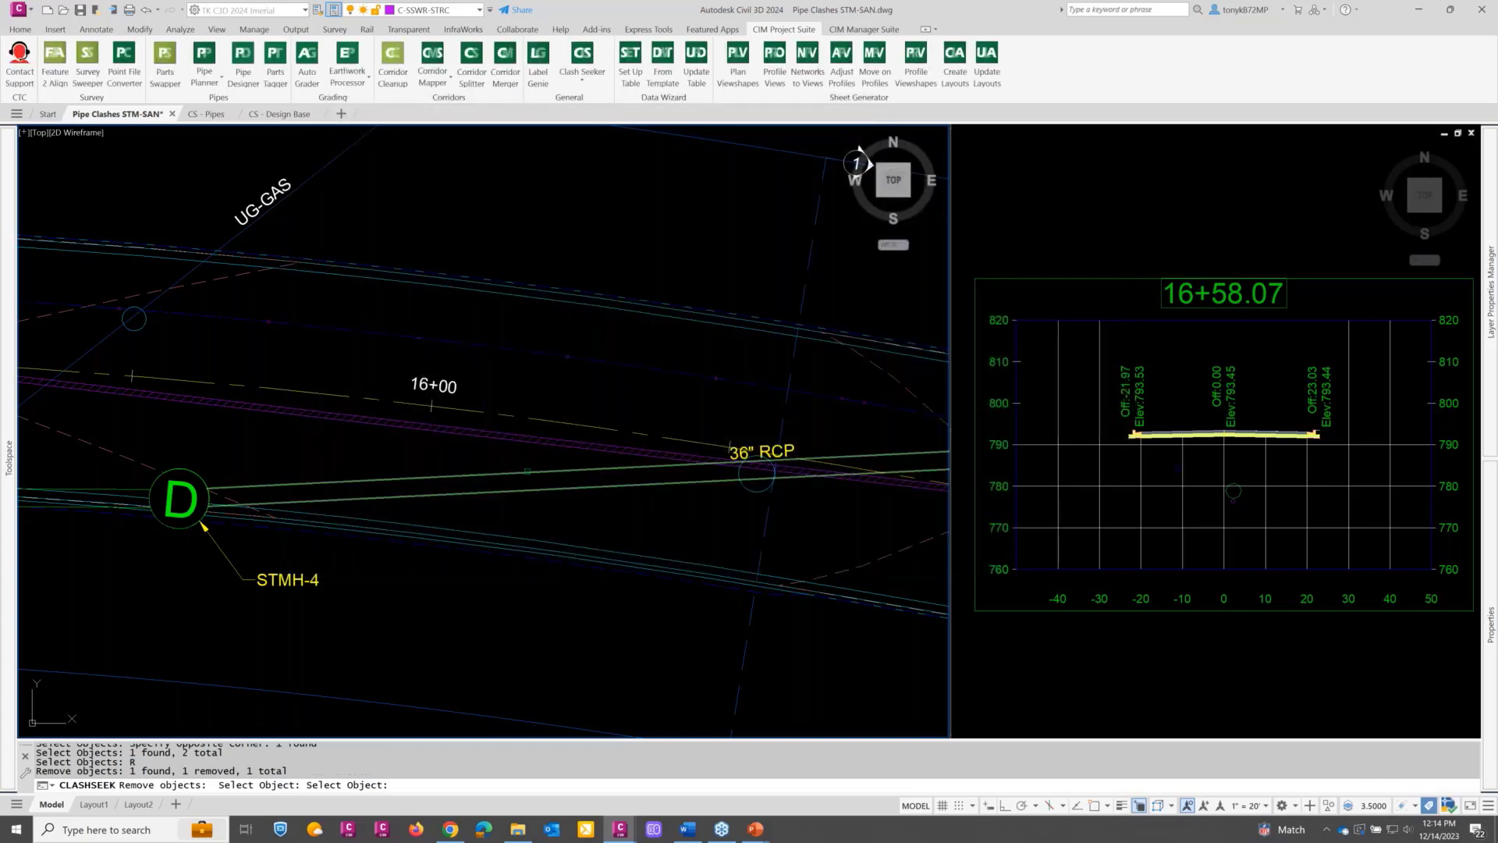
click(527, 472)
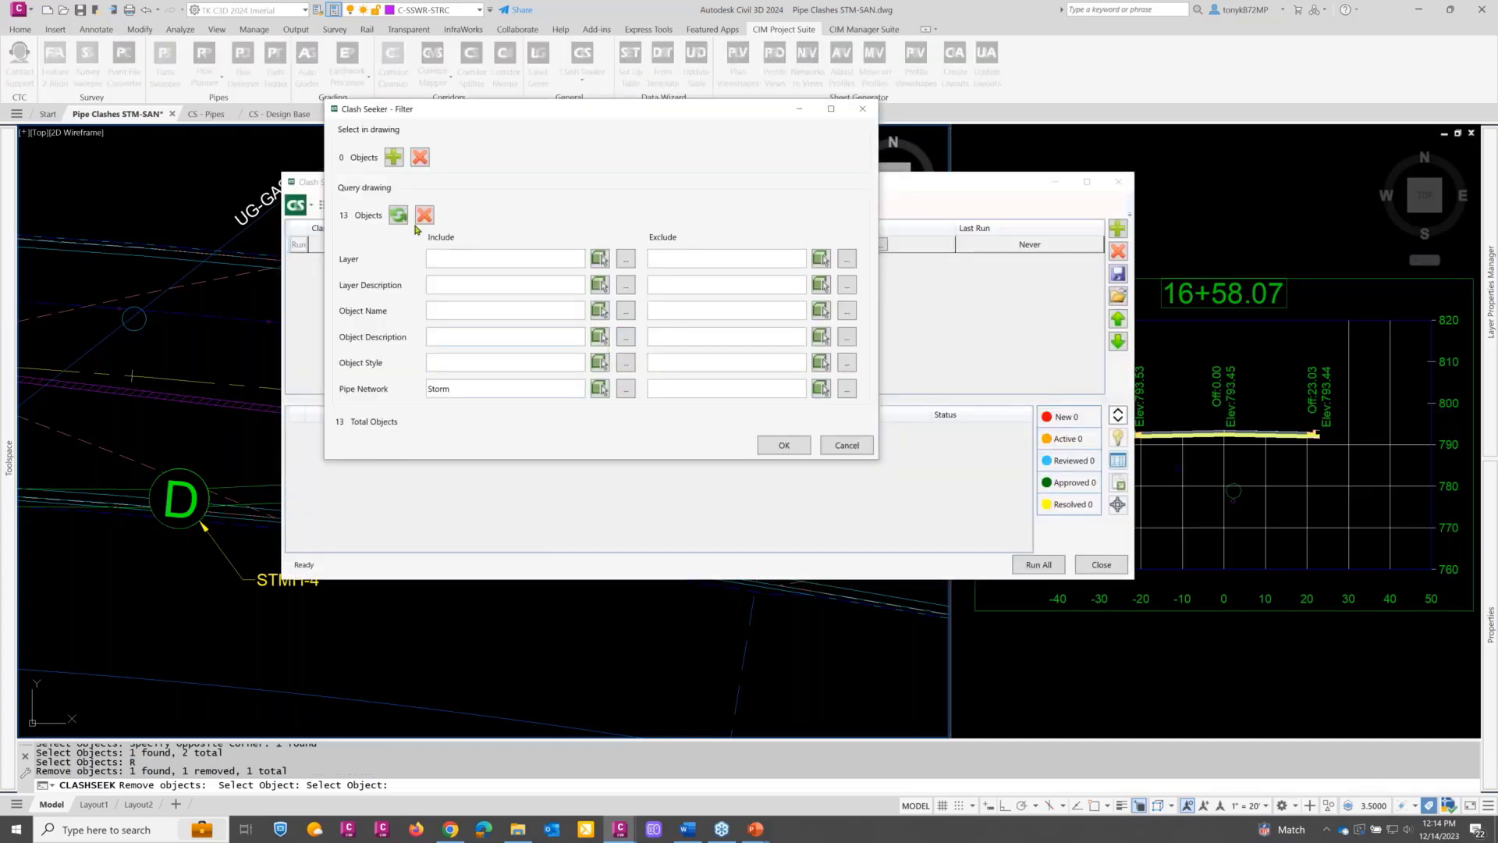
click(784, 445)
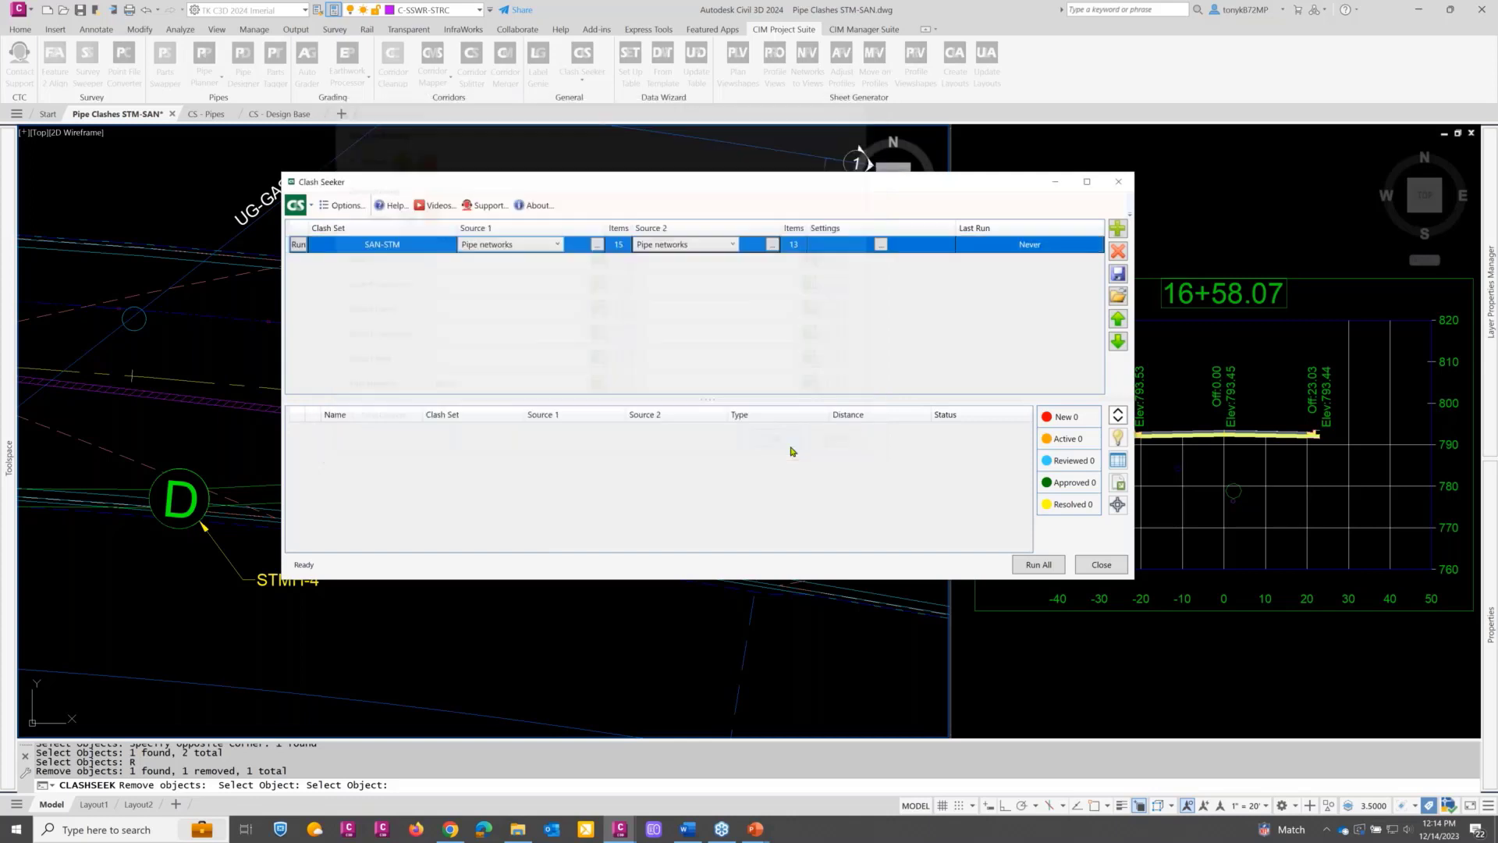
Step: Review the proximity clash and buffer settings of the SAN-STM clash set and accept them without changes
click(881, 245)
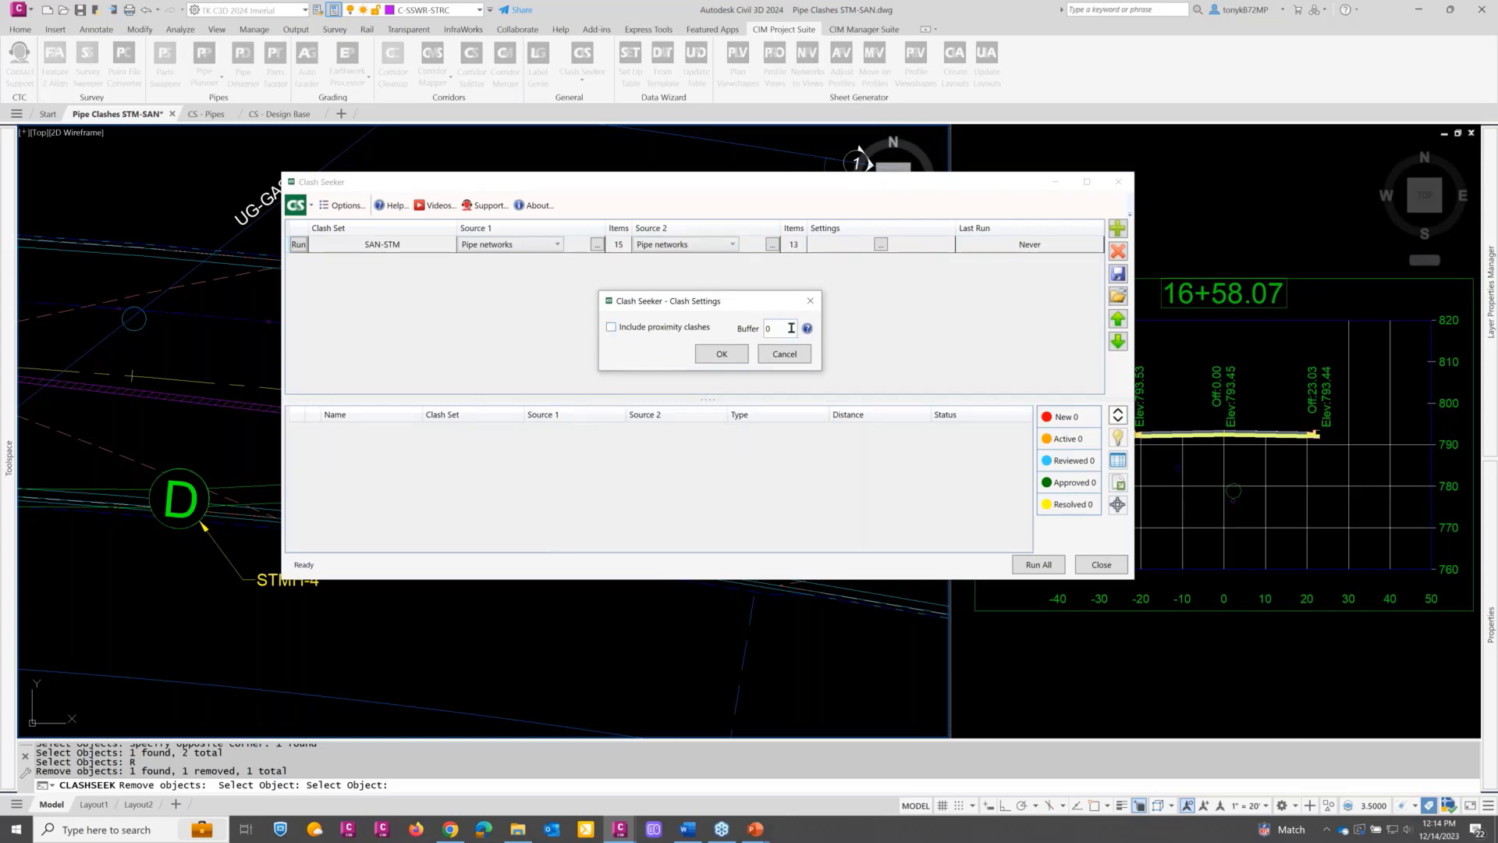
mouse_move(810, 330)
click(721, 356)
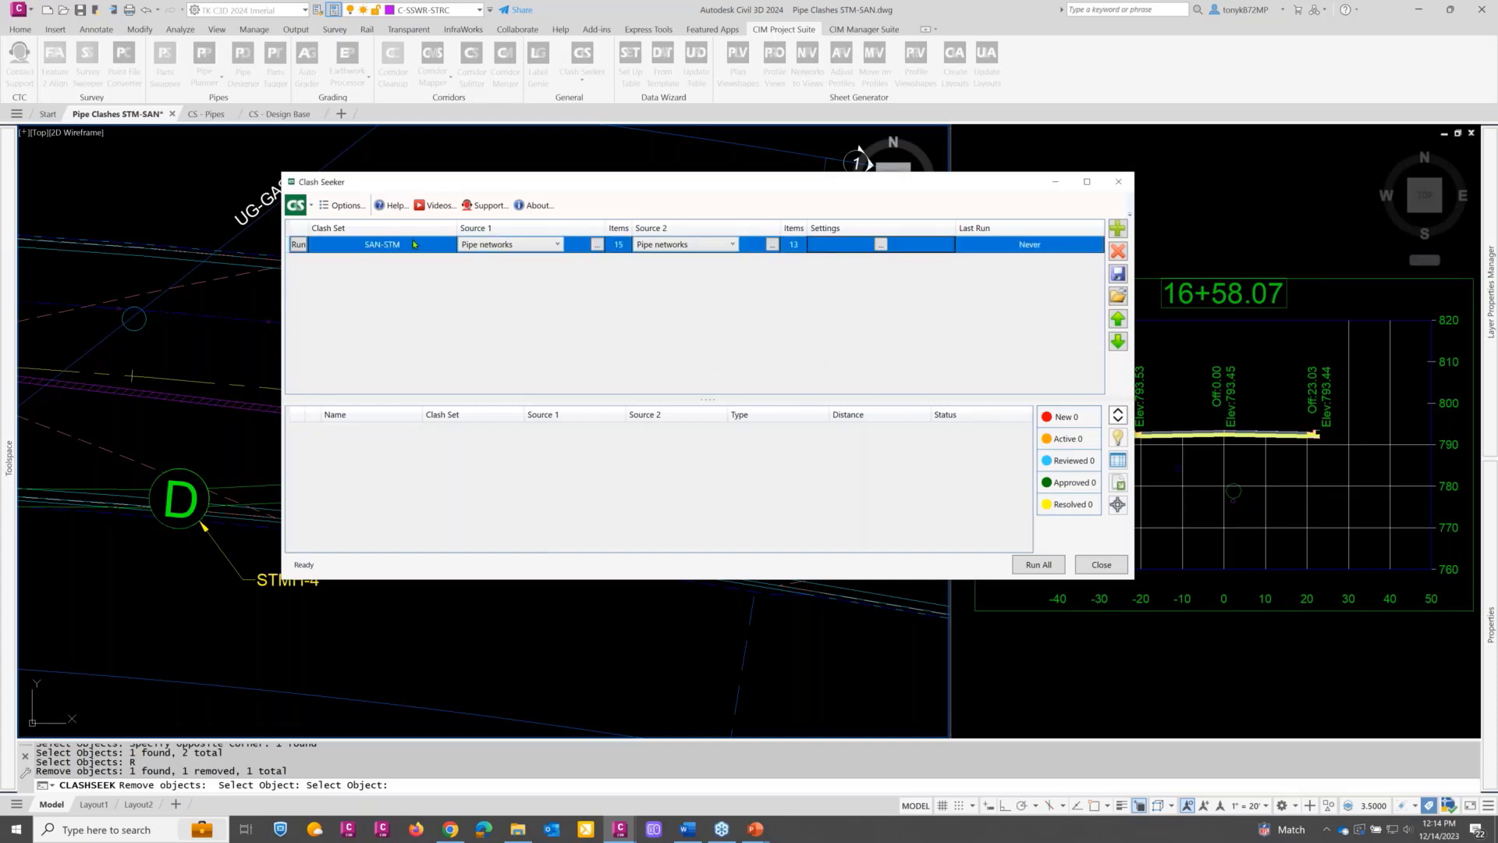
Step: Rename the SAN-STM clash set as SAN-STM HARD
click(414, 244)
click(414, 244)
click(407, 243)
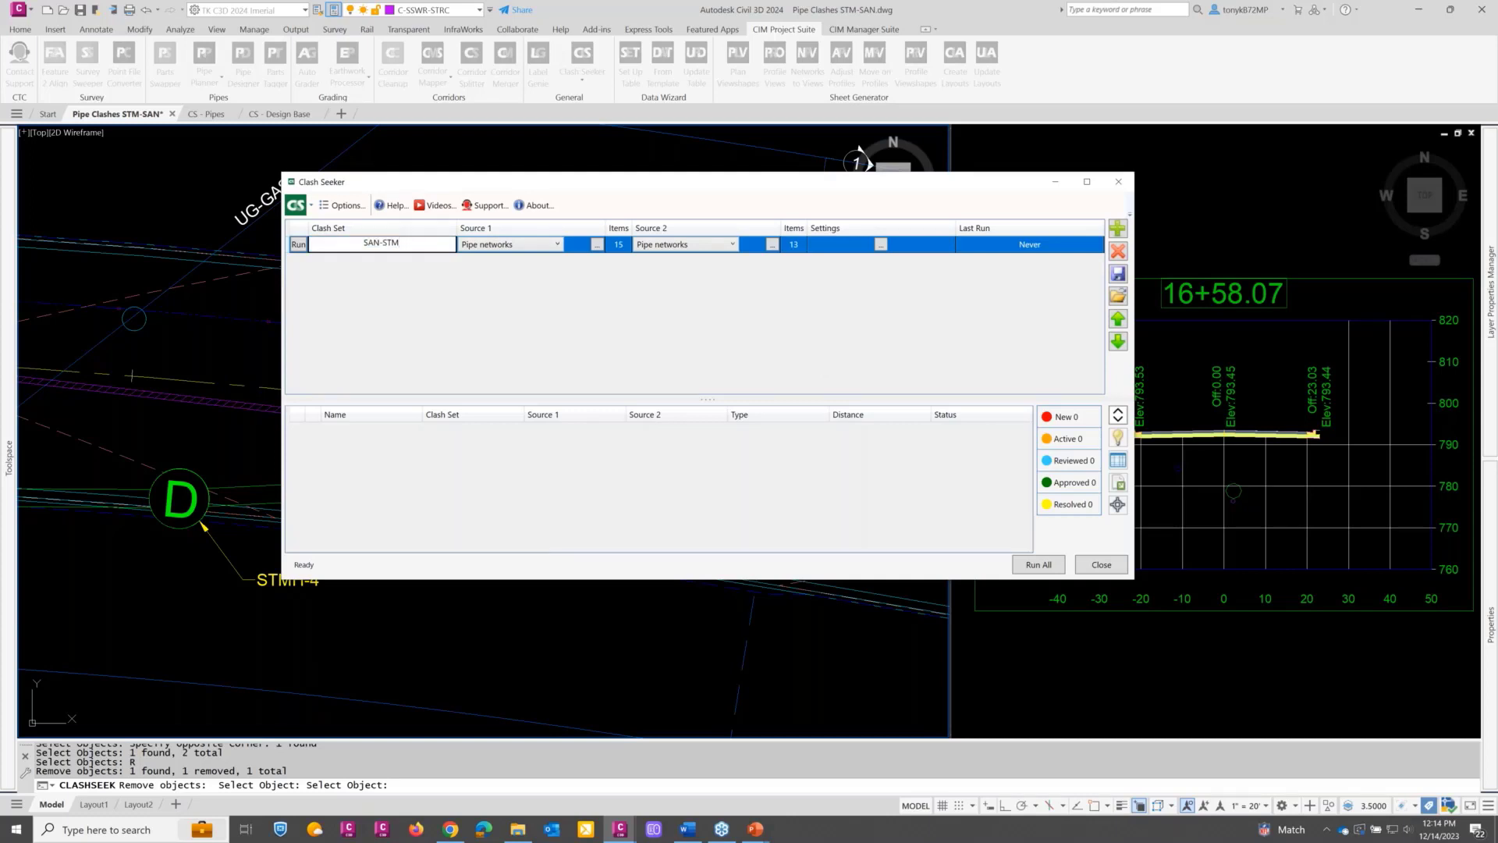
text(hARD)
key(BackSpace)
key(BackSpace)
key(BackSpace)
key(BackSpace)
text(HARD)
Step: Run the SAN-STM HARD clash set and look through the status options of the resulting clash, keeping it as New
drag(492, 181, 645, 131)
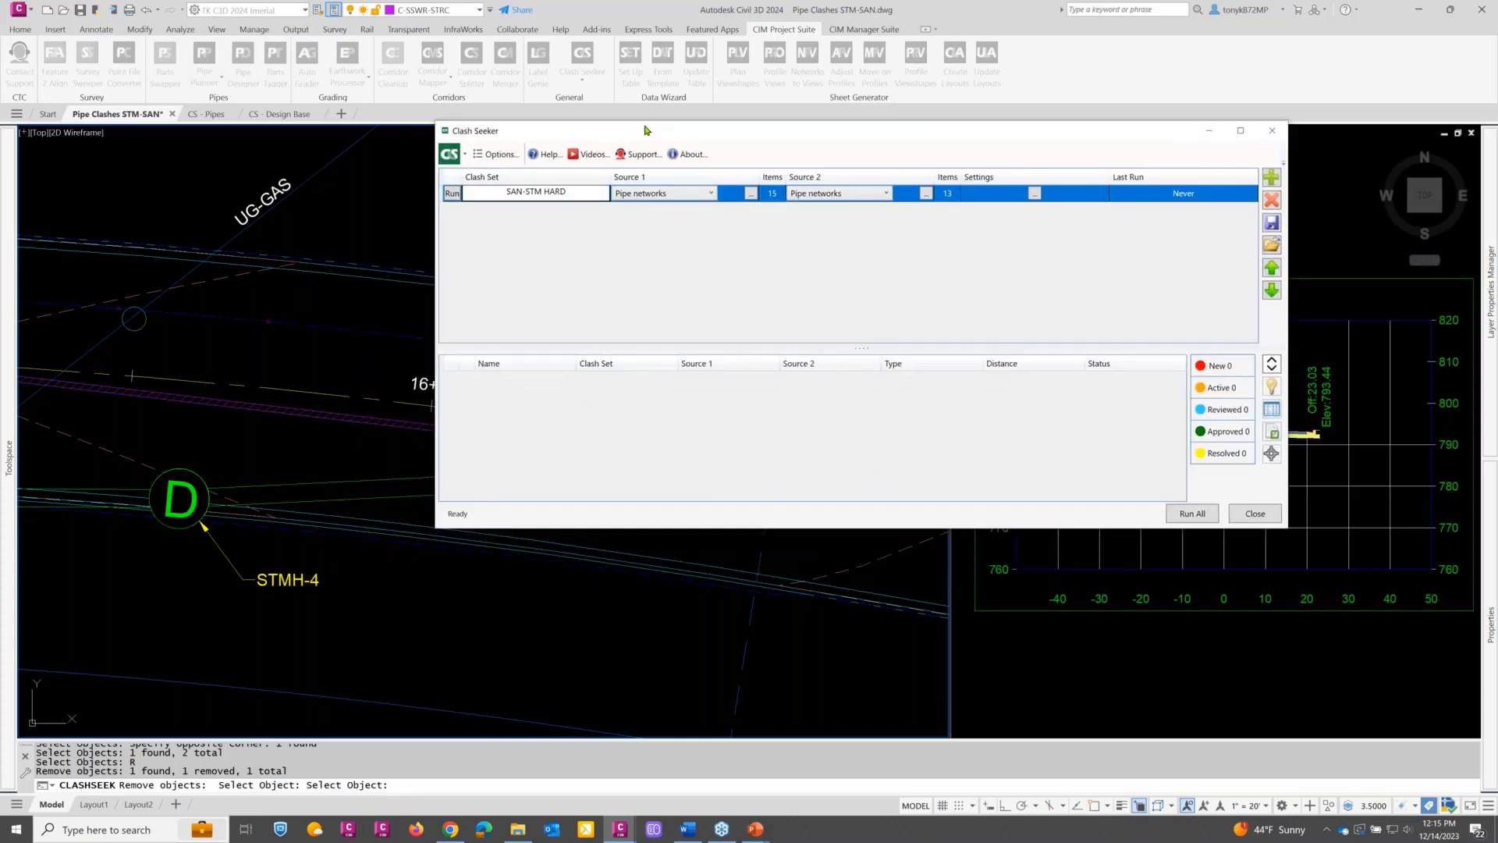
click(453, 193)
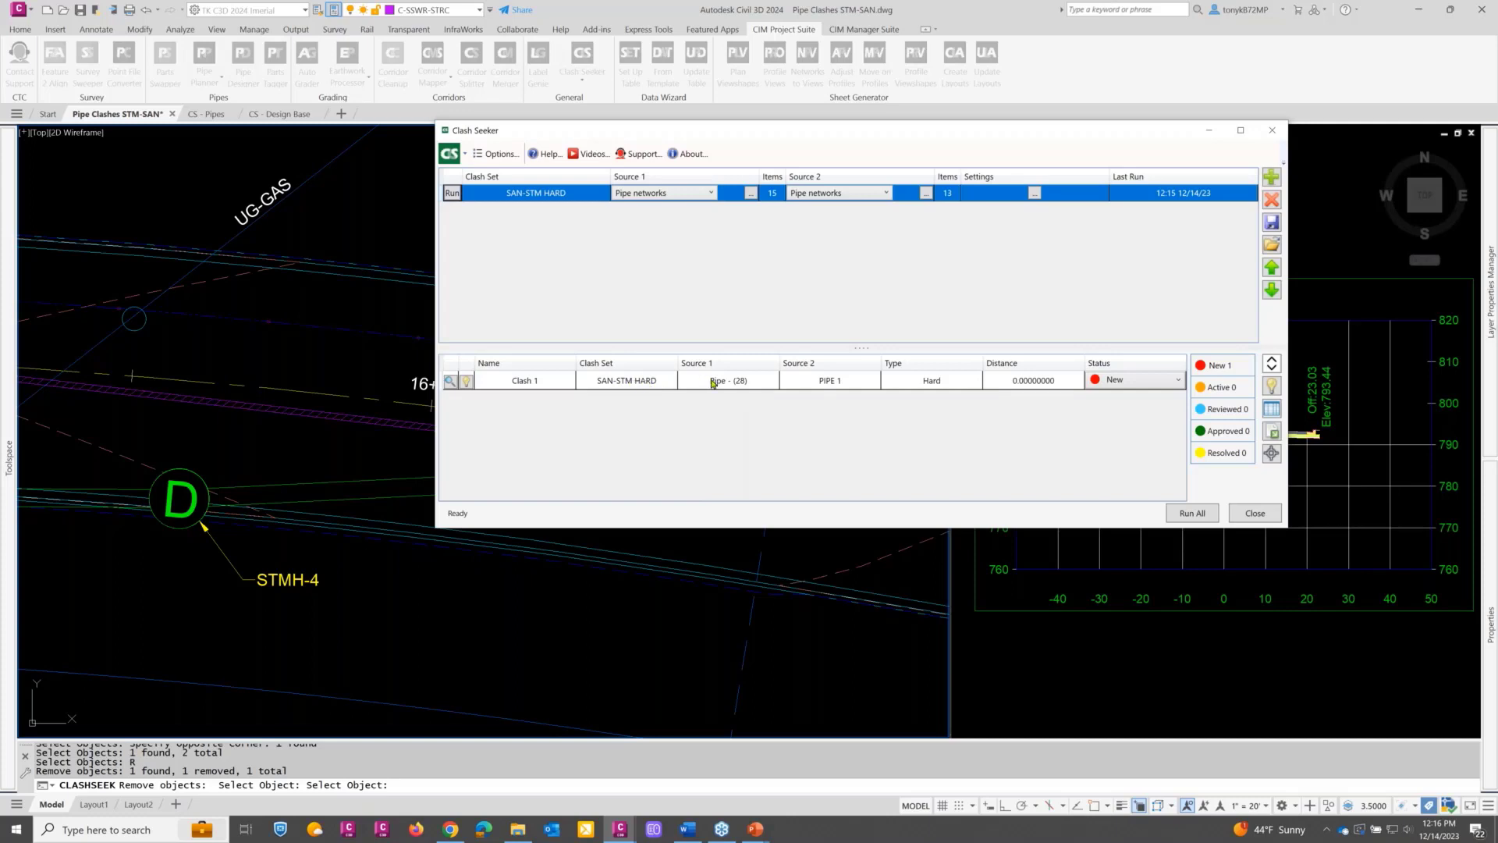
click(1155, 386)
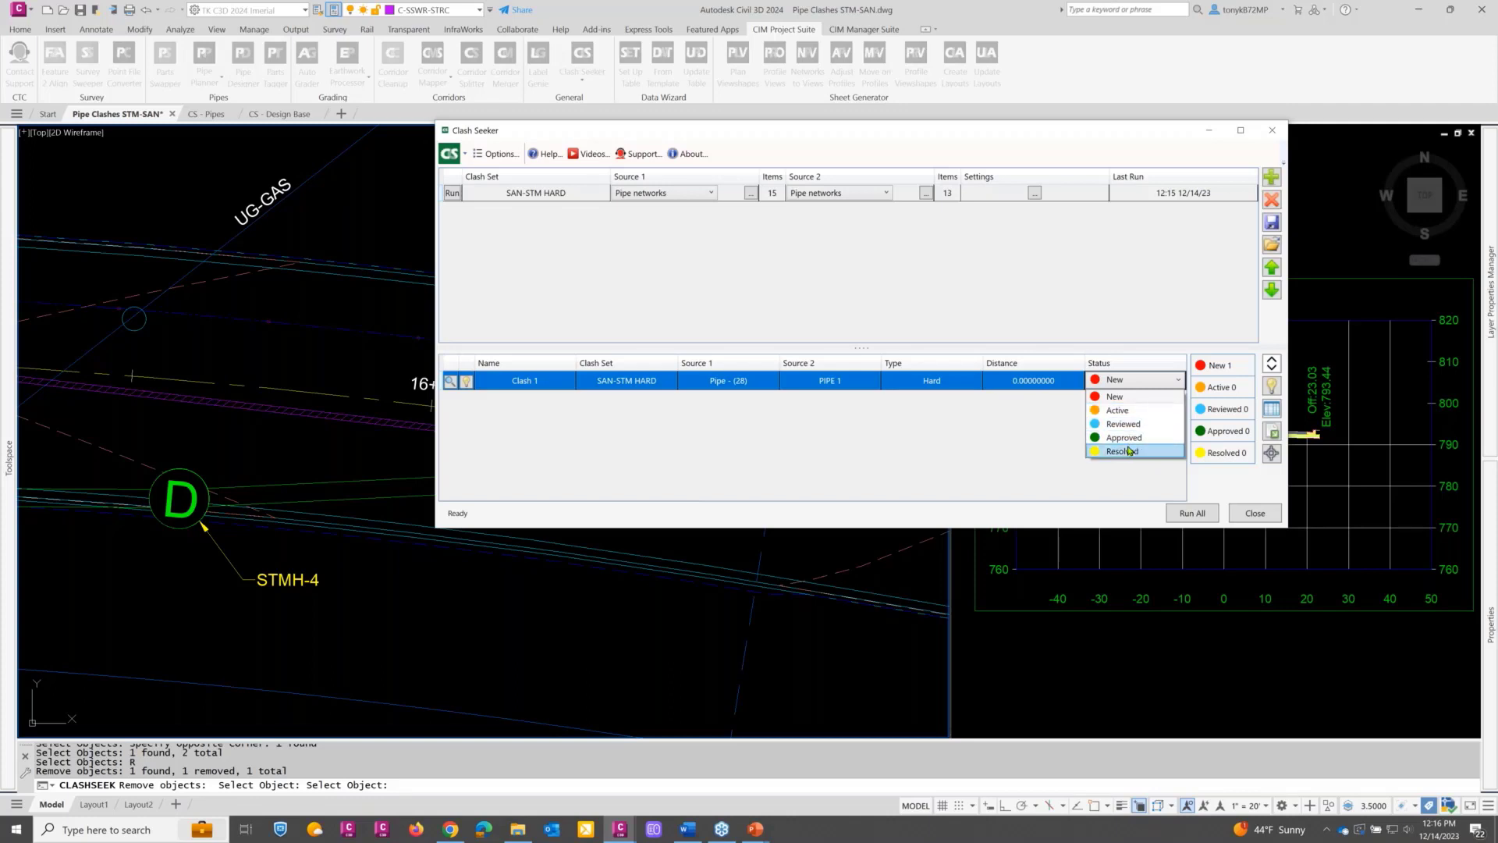
click(1012, 417)
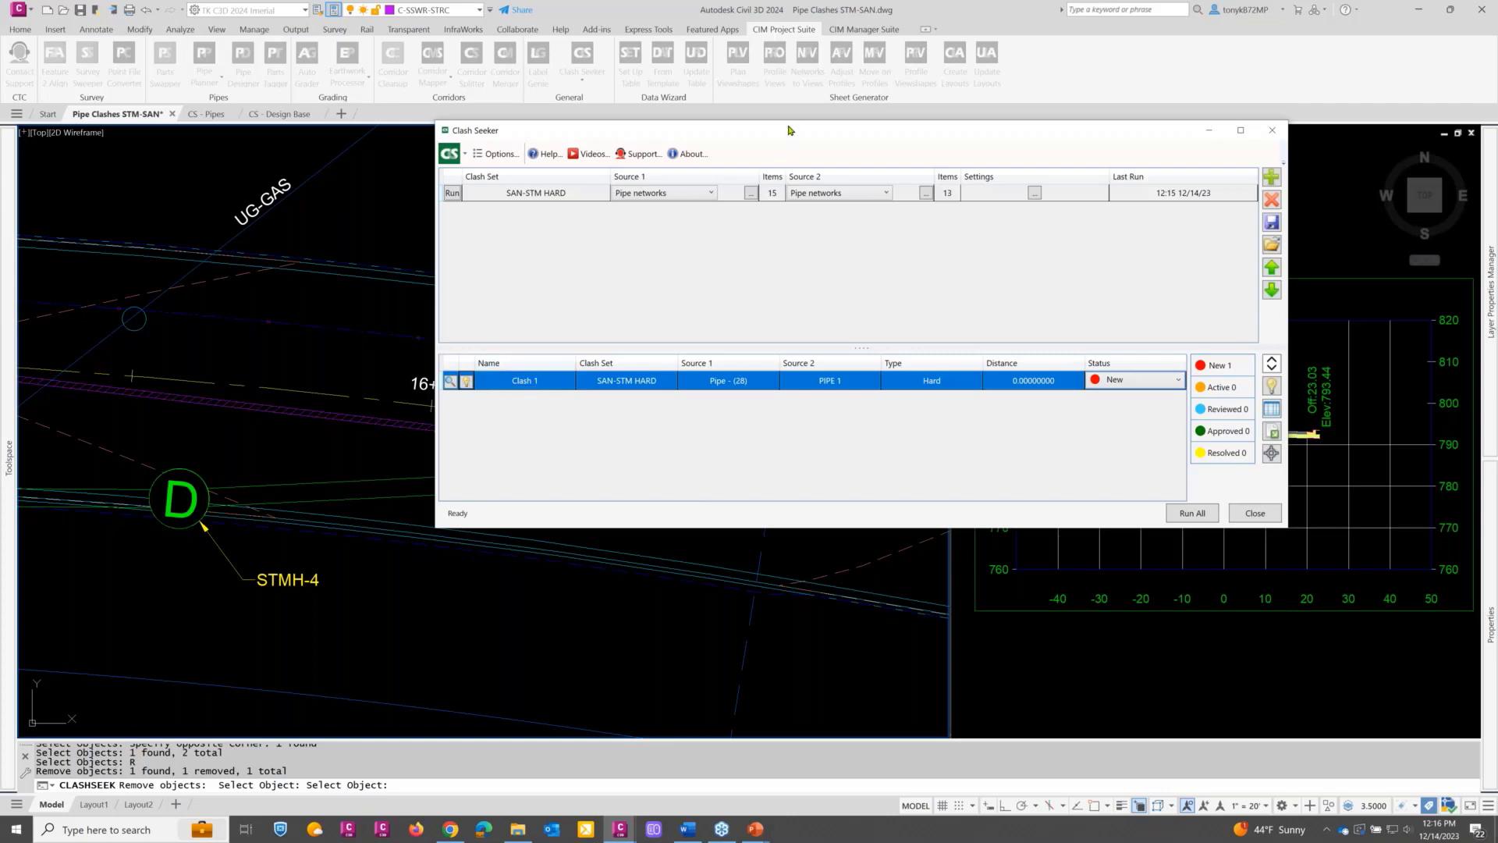
Step: Zoom the drawing to Clash 1, close Clash Seeker and inspect the pipe crossing at the 48" RCP label
mouse_move(788, 130)
mouse_down()
mouse_move(829, 123)
mouse_move(891, 30)
mouse_move(859, 4)
mouse_up()
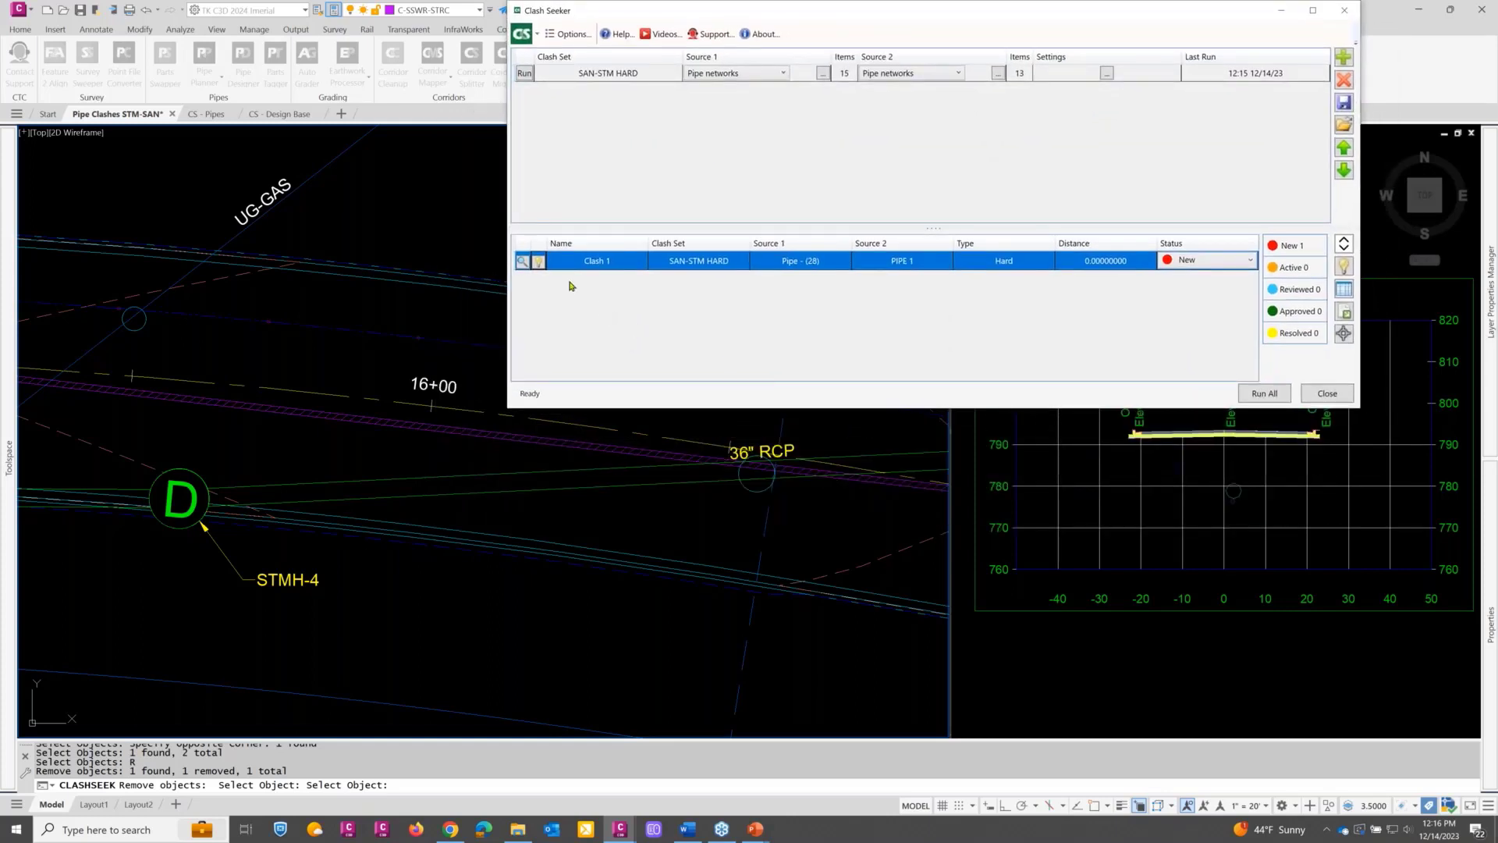
click(525, 263)
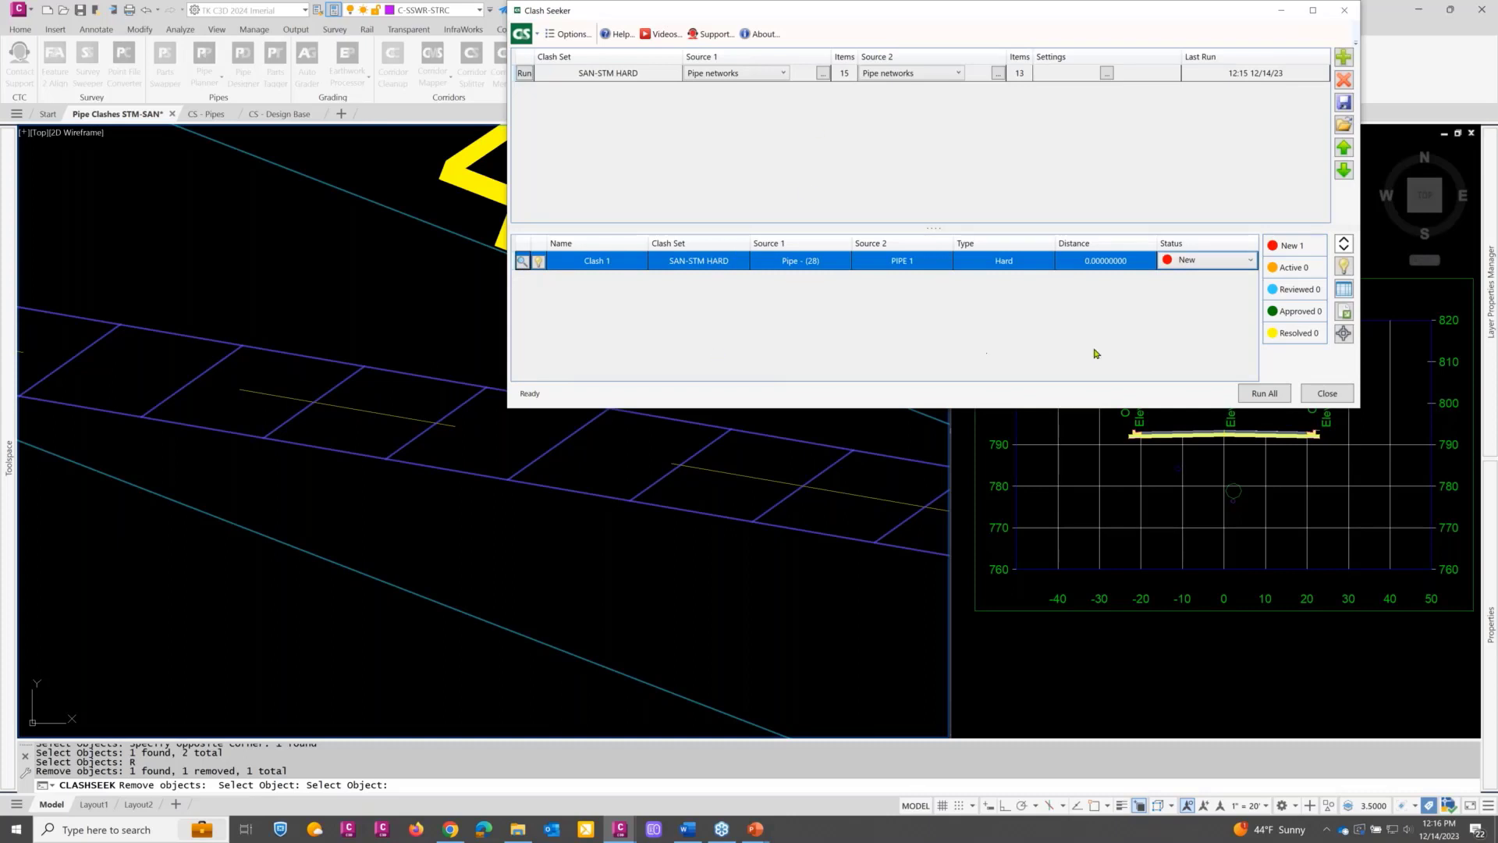
click(1327, 394)
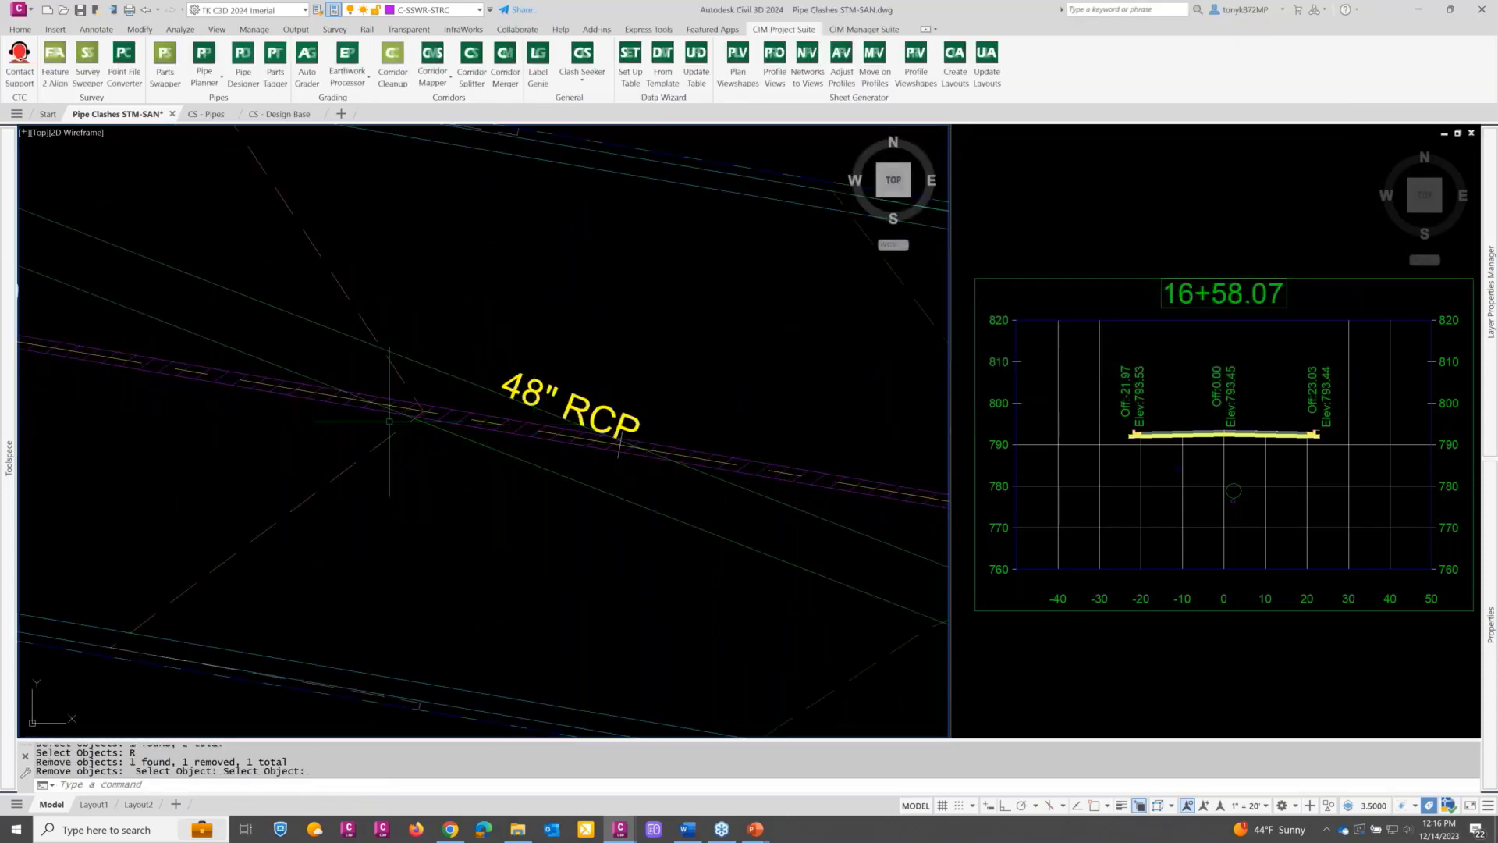
scroll(505, 430, up, 3)
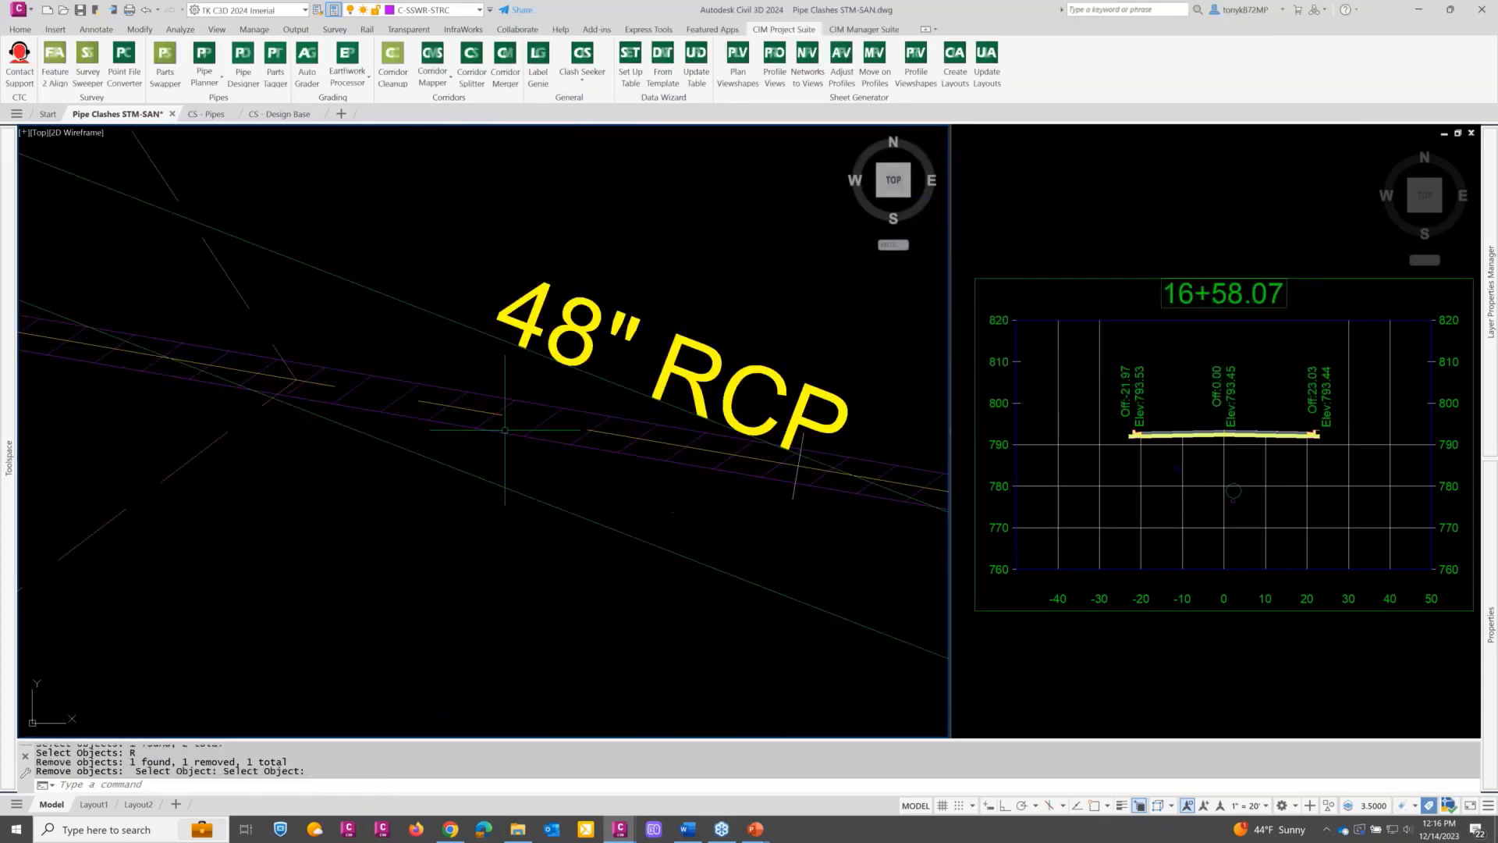
mouse_move(531, 399)
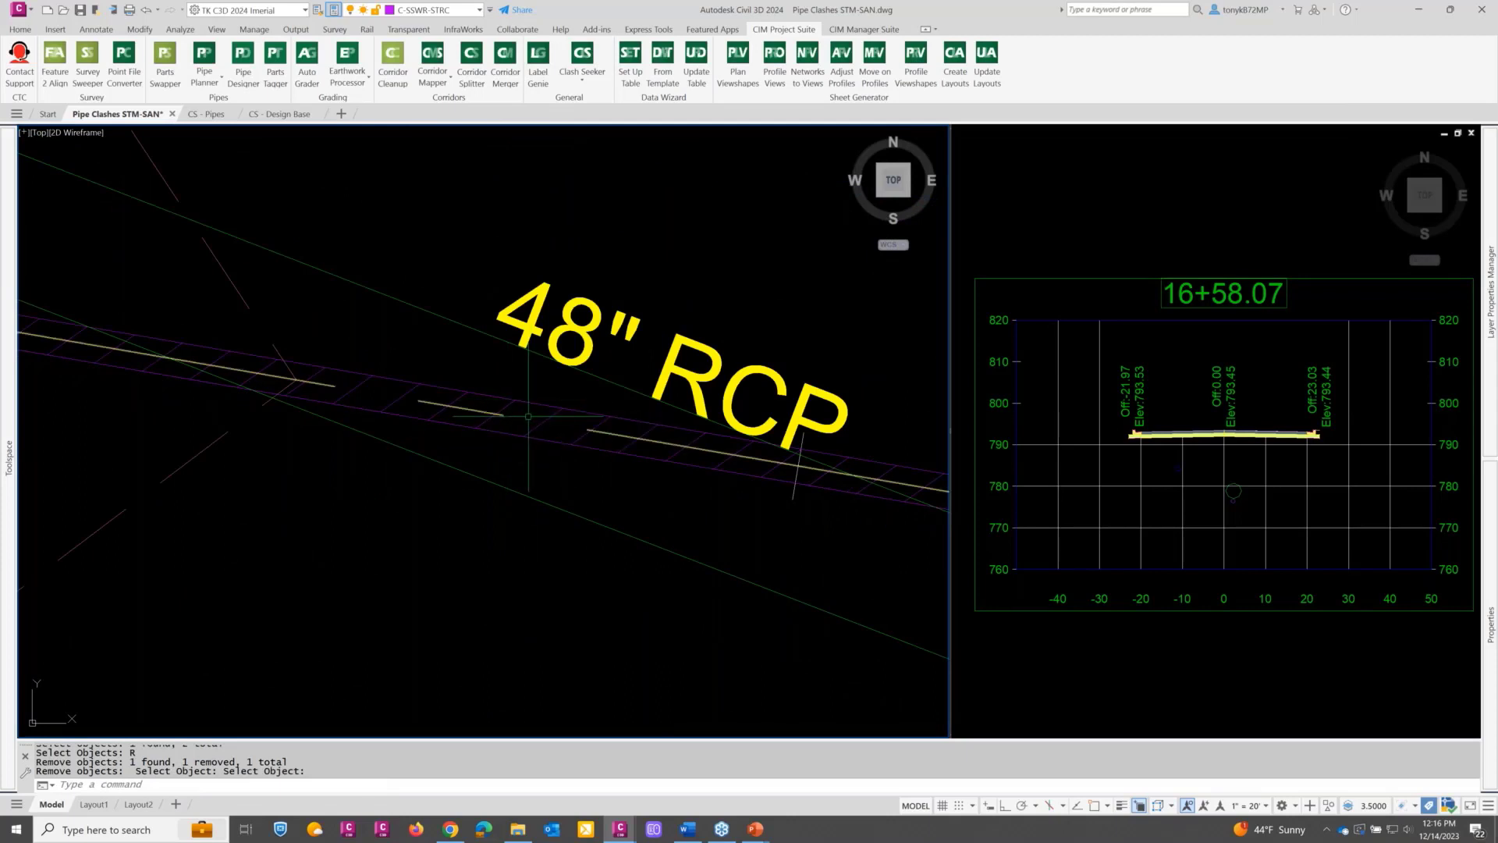
Step: Move the road sample line from the 36" RCP crossing to the 48" RCP crossing, at about station 20+40, to show its section
scroll(537, 405, down, 8)
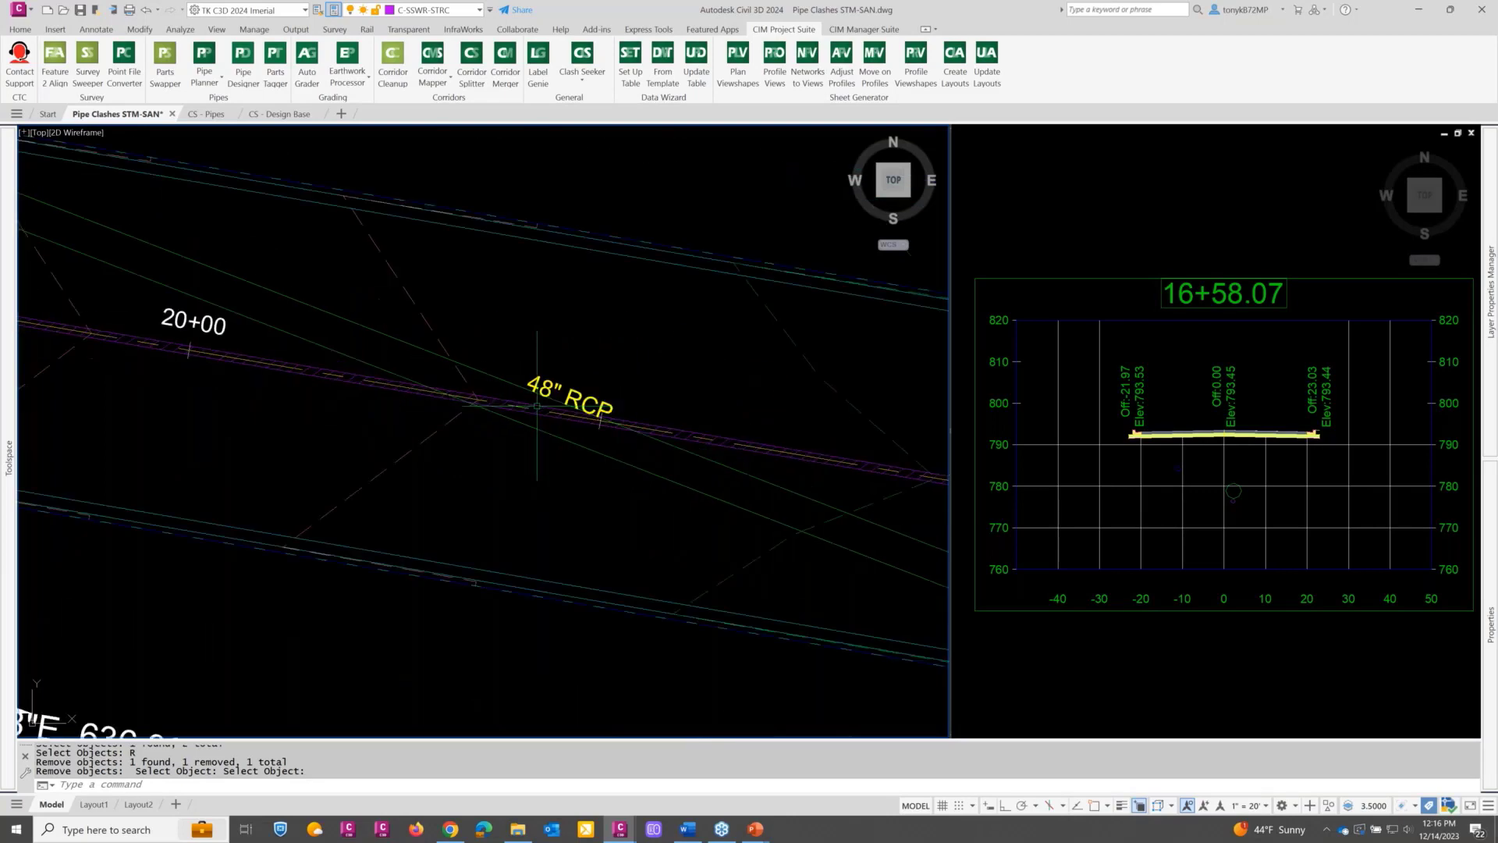
scroll(537, 405, down, 5)
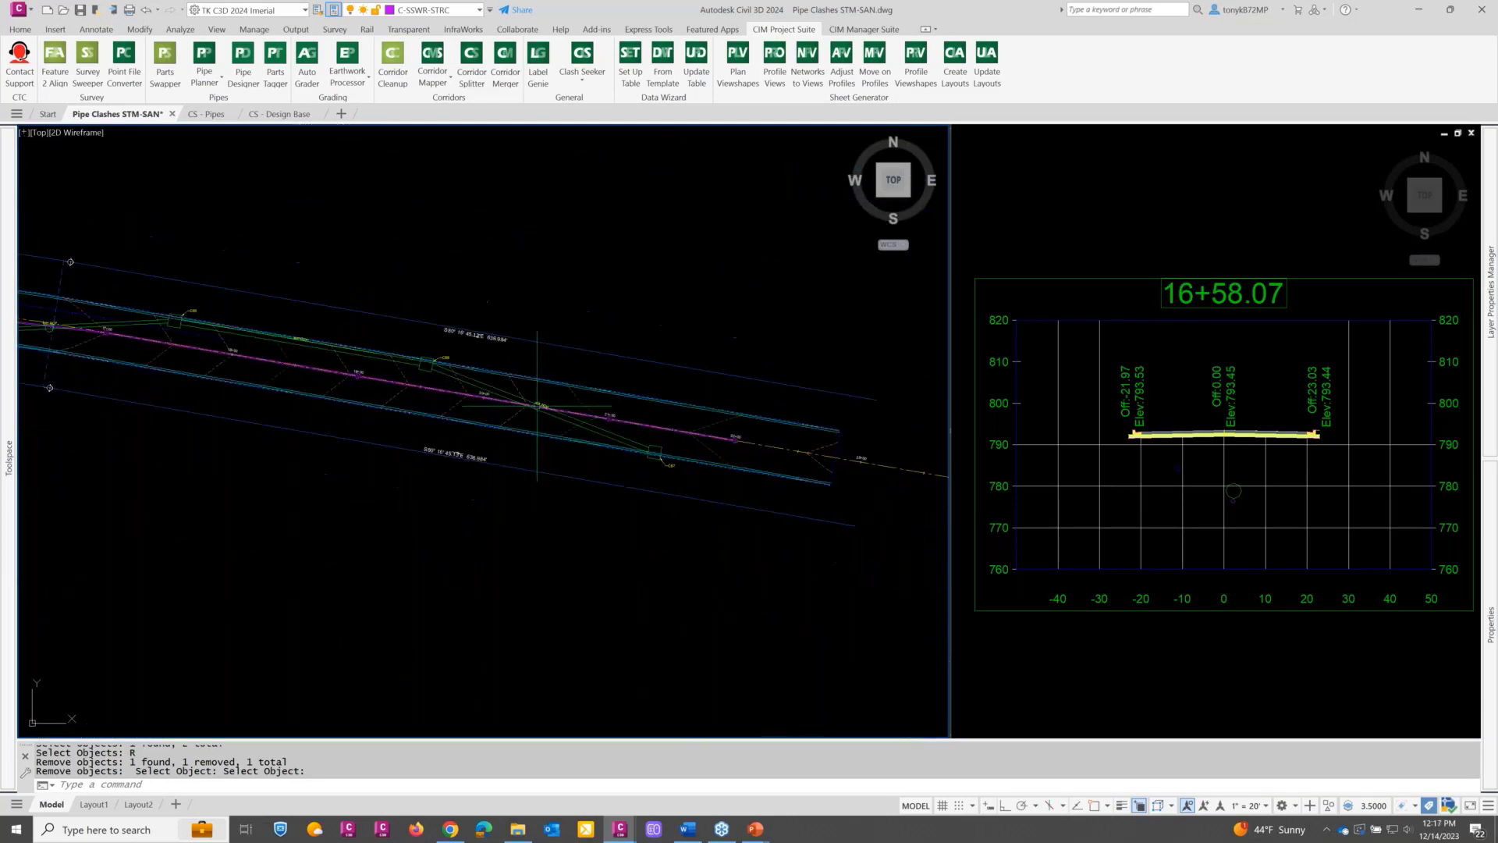
scroll(537, 405, down, 2)
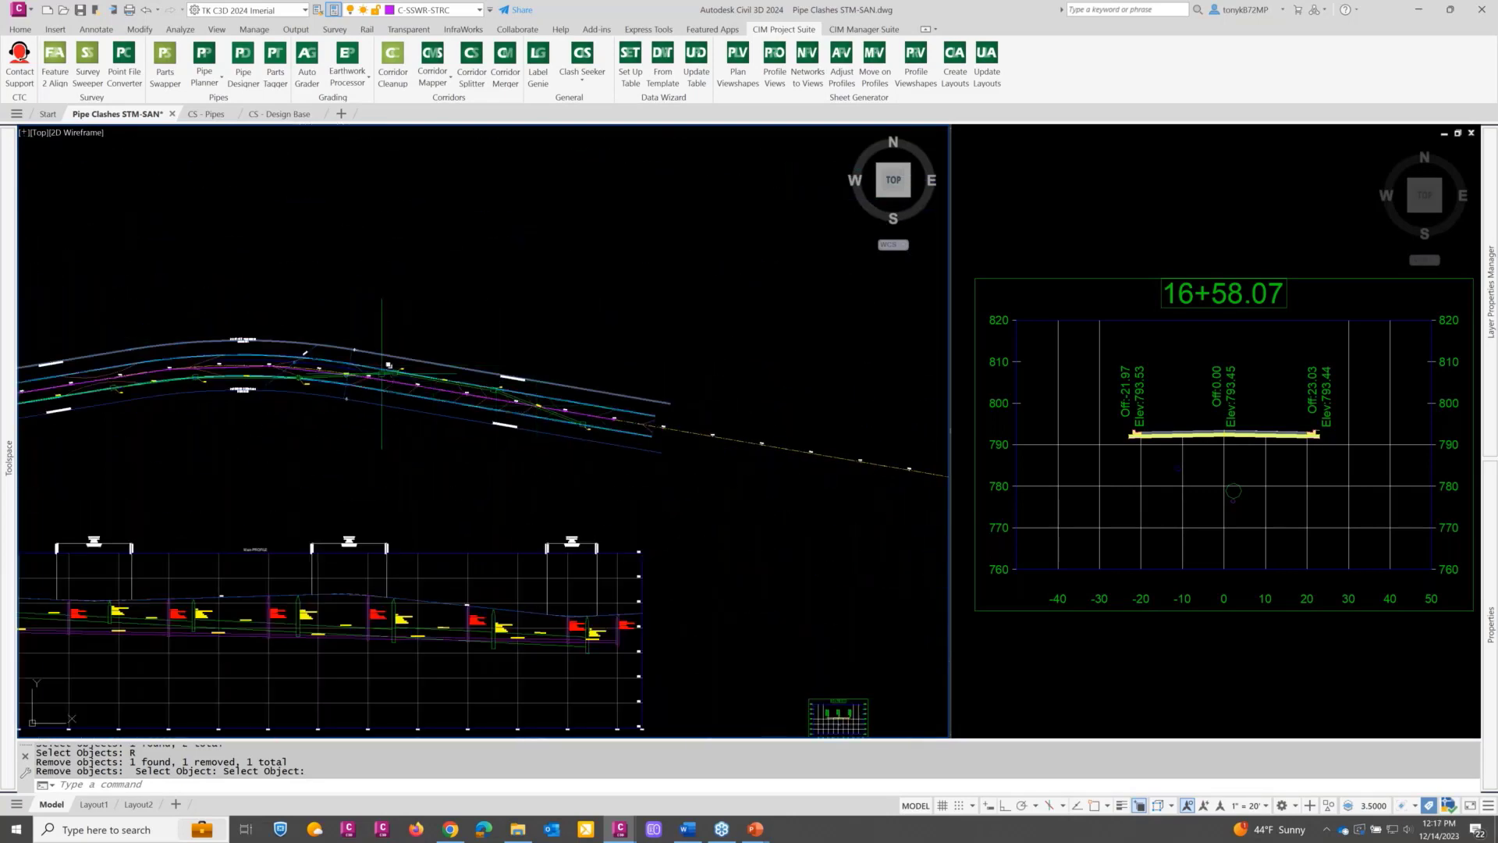
scroll(357, 348, up, 8)
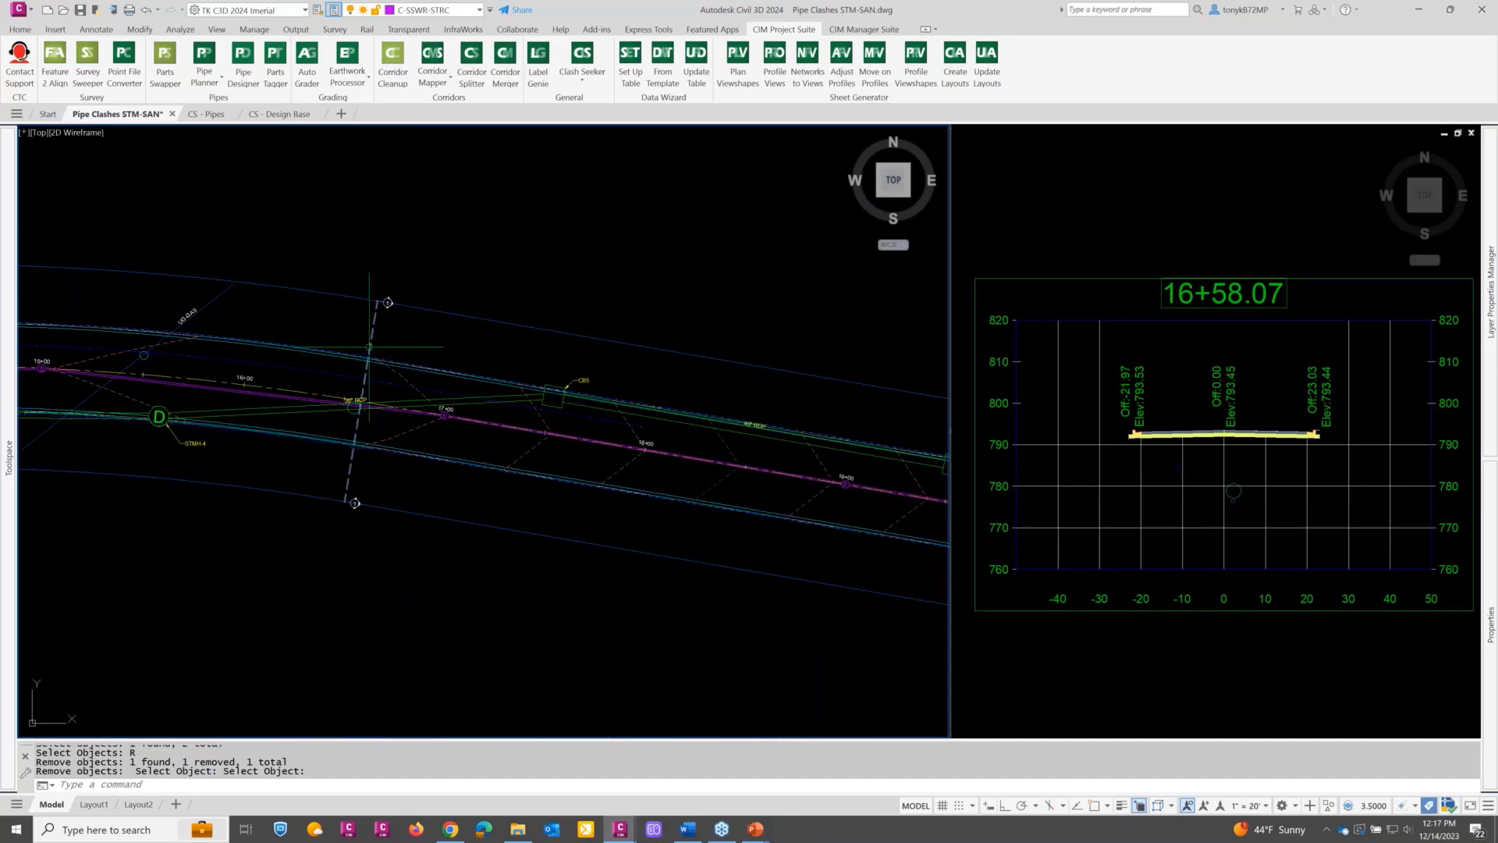
middle_drag(450, 336, 158, 230)
scroll(154, 232, up, 2)
scroll(115, 234, down, 2)
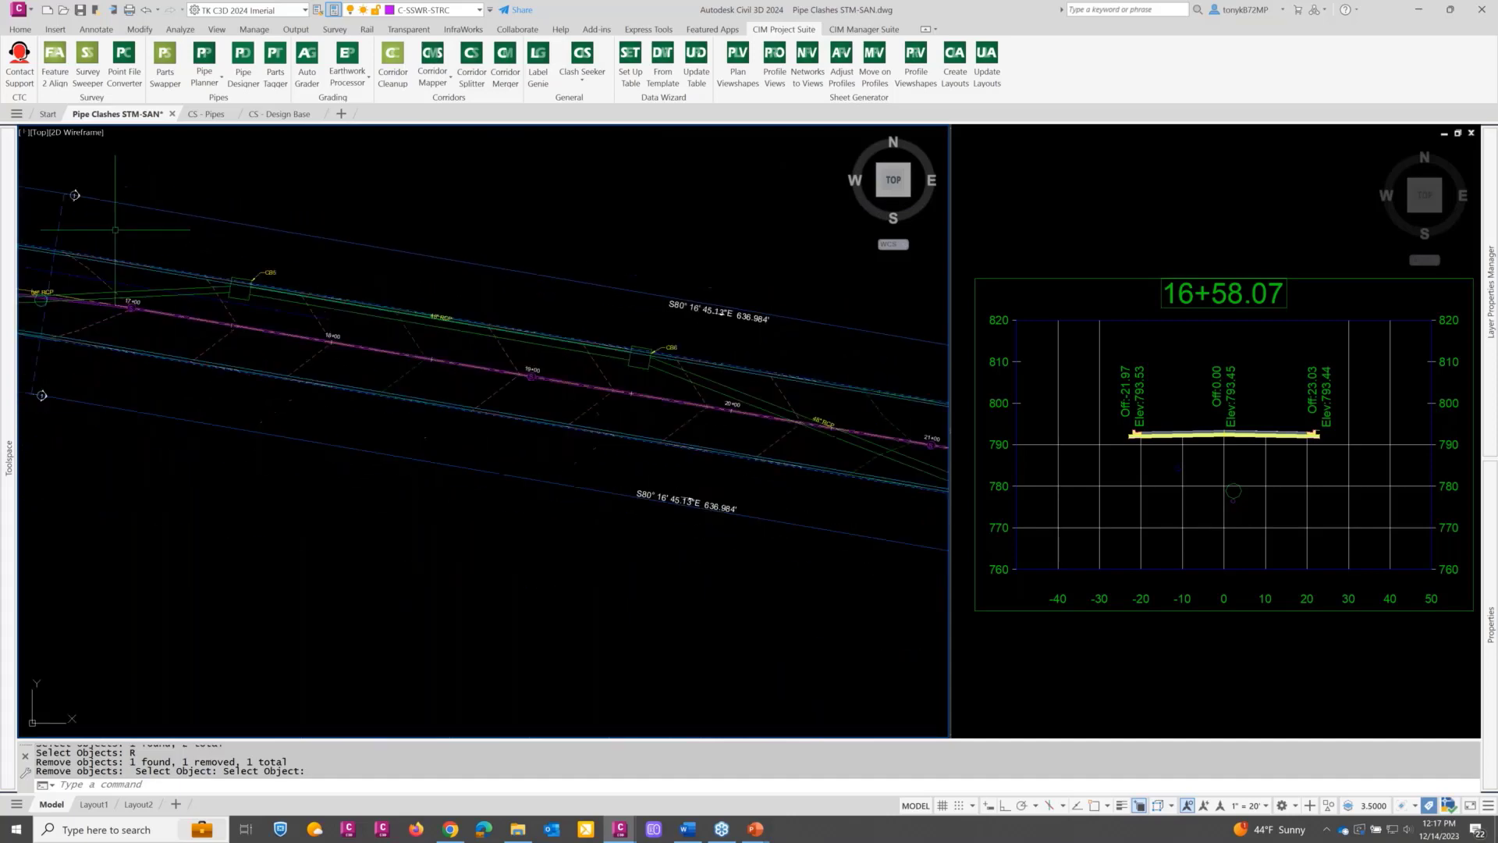
click(59, 234)
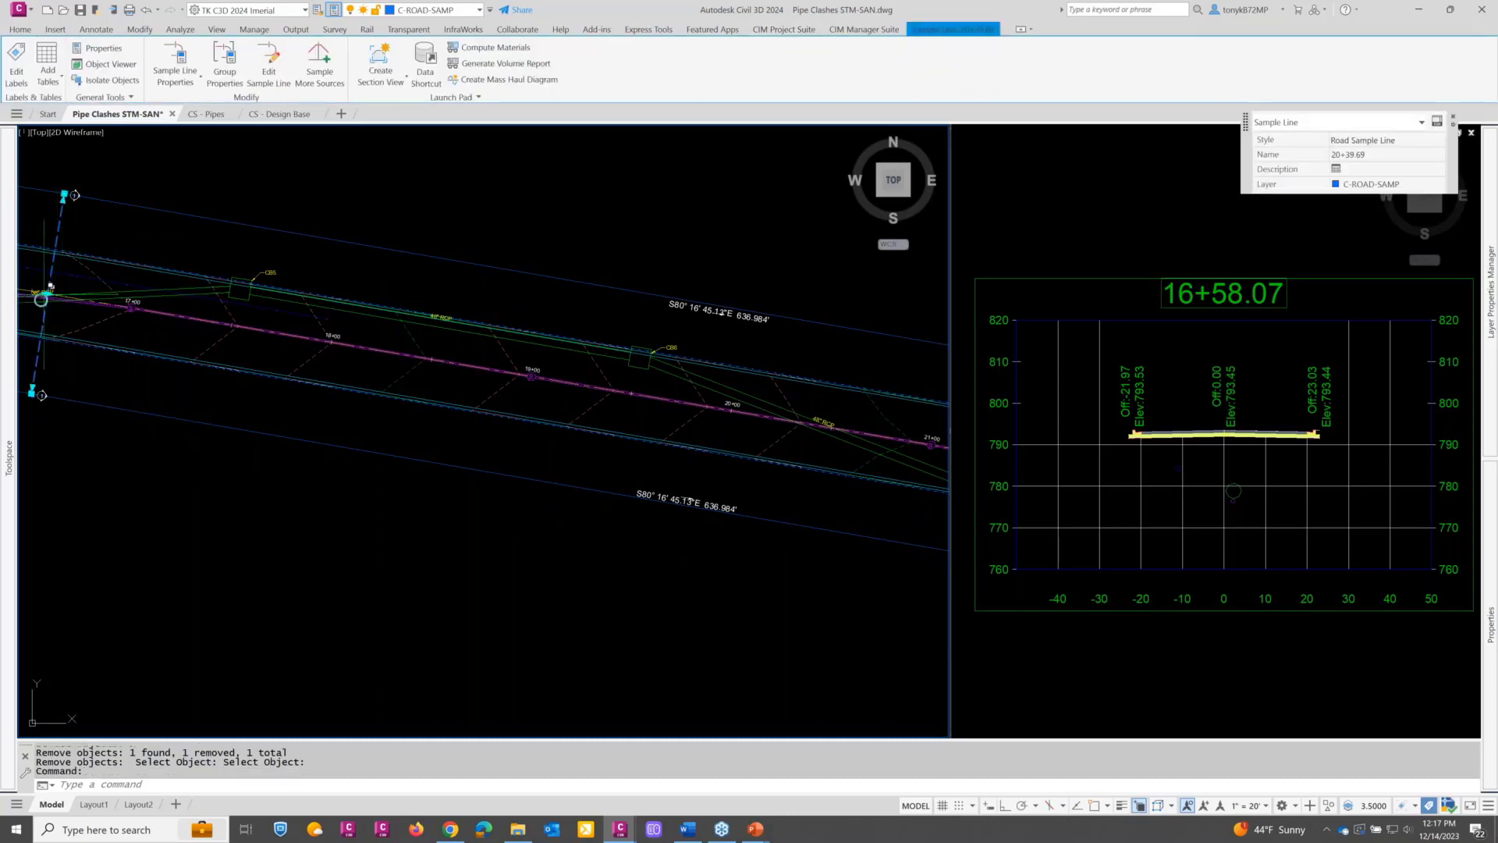
click(43, 298)
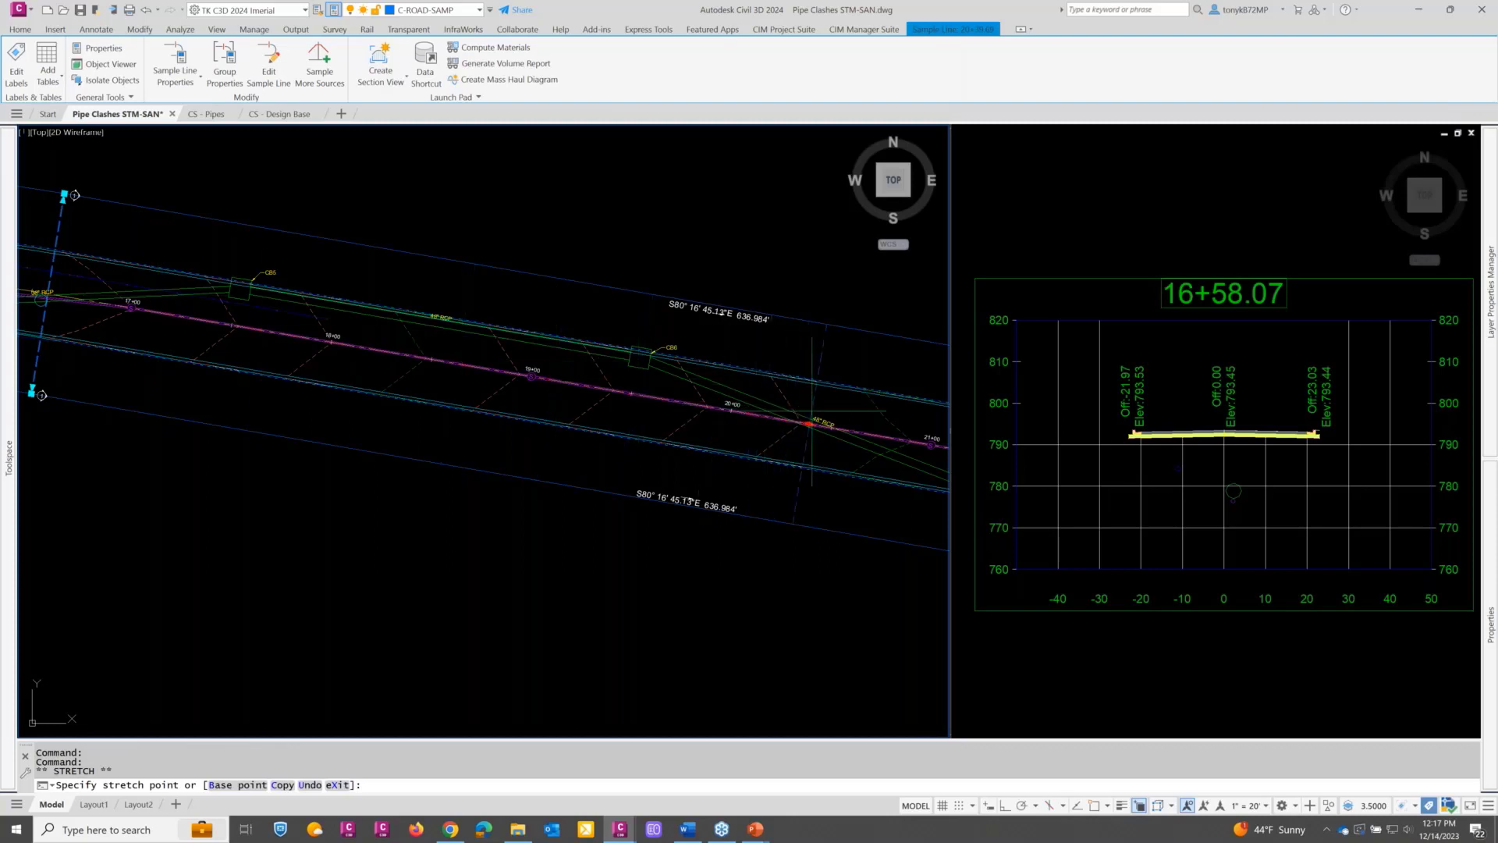
click(812, 422)
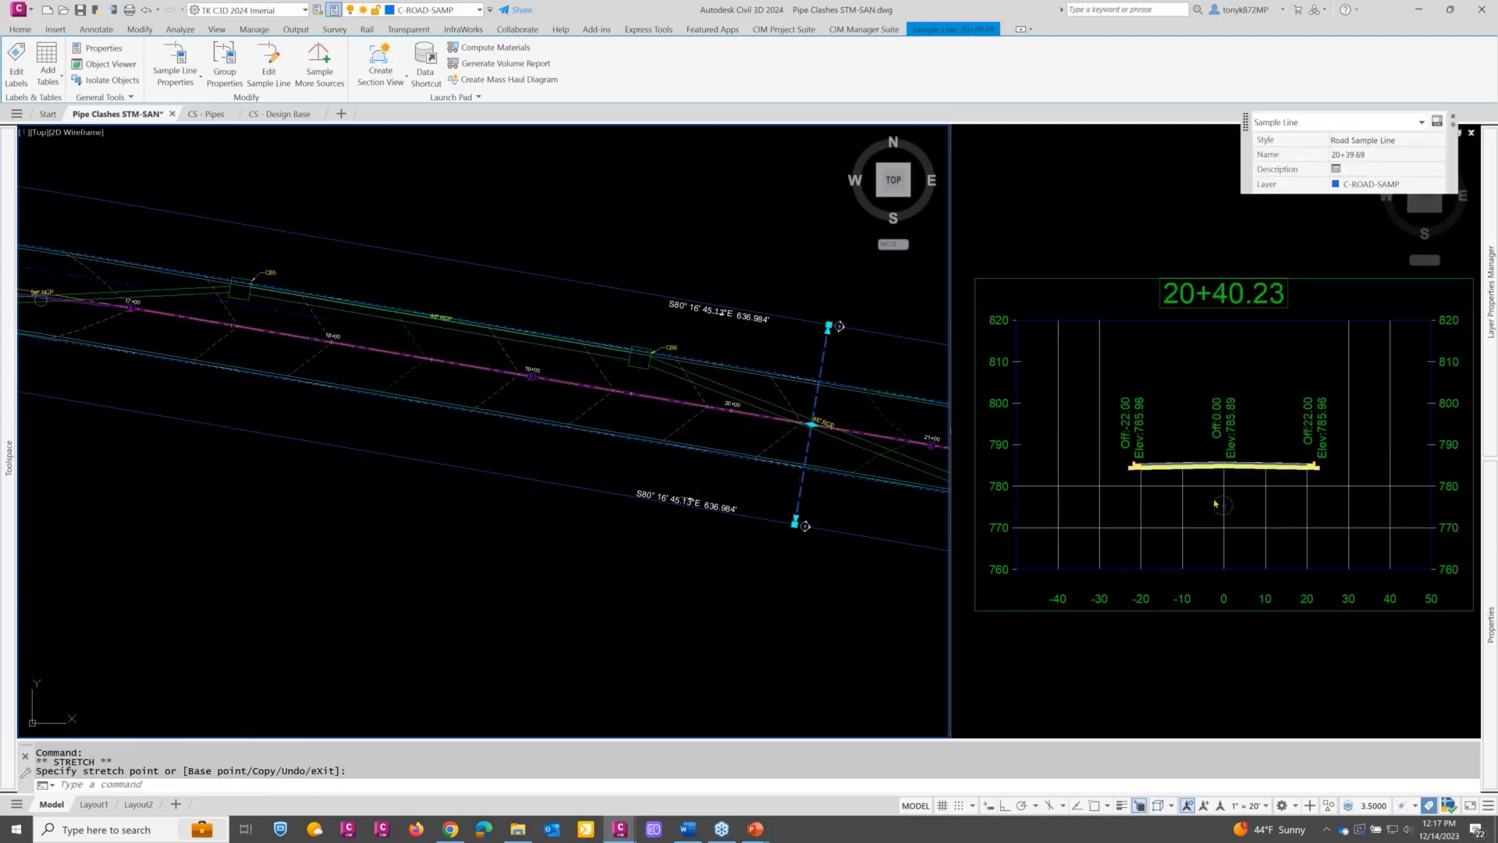
click(1237, 515)
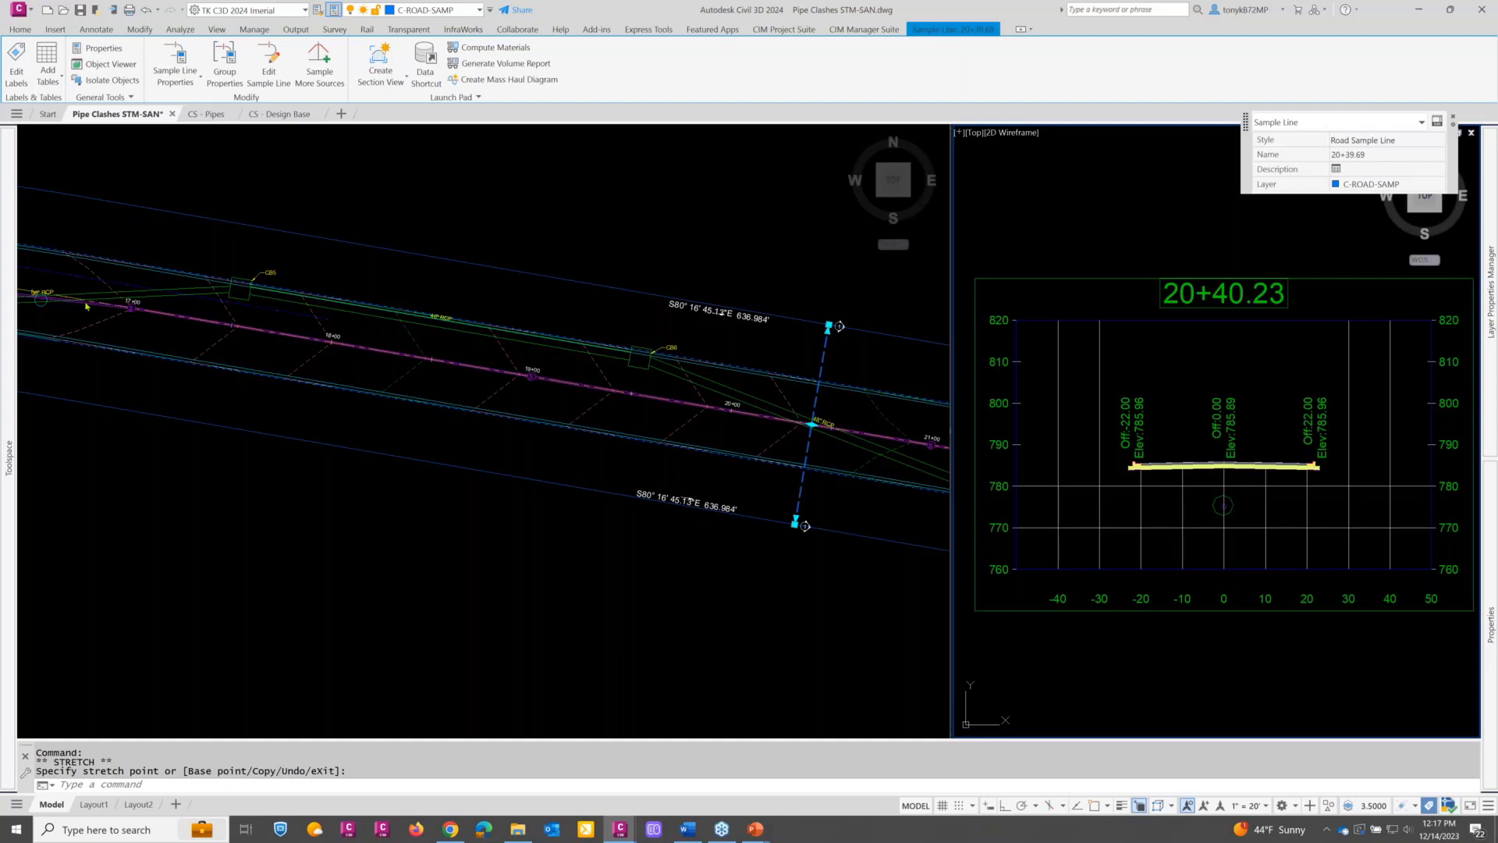
Step: Move the sample line back beside the 36" RCP crossing, to about station 16+73, and deselect it
click(812, 424)
click(811, 425)
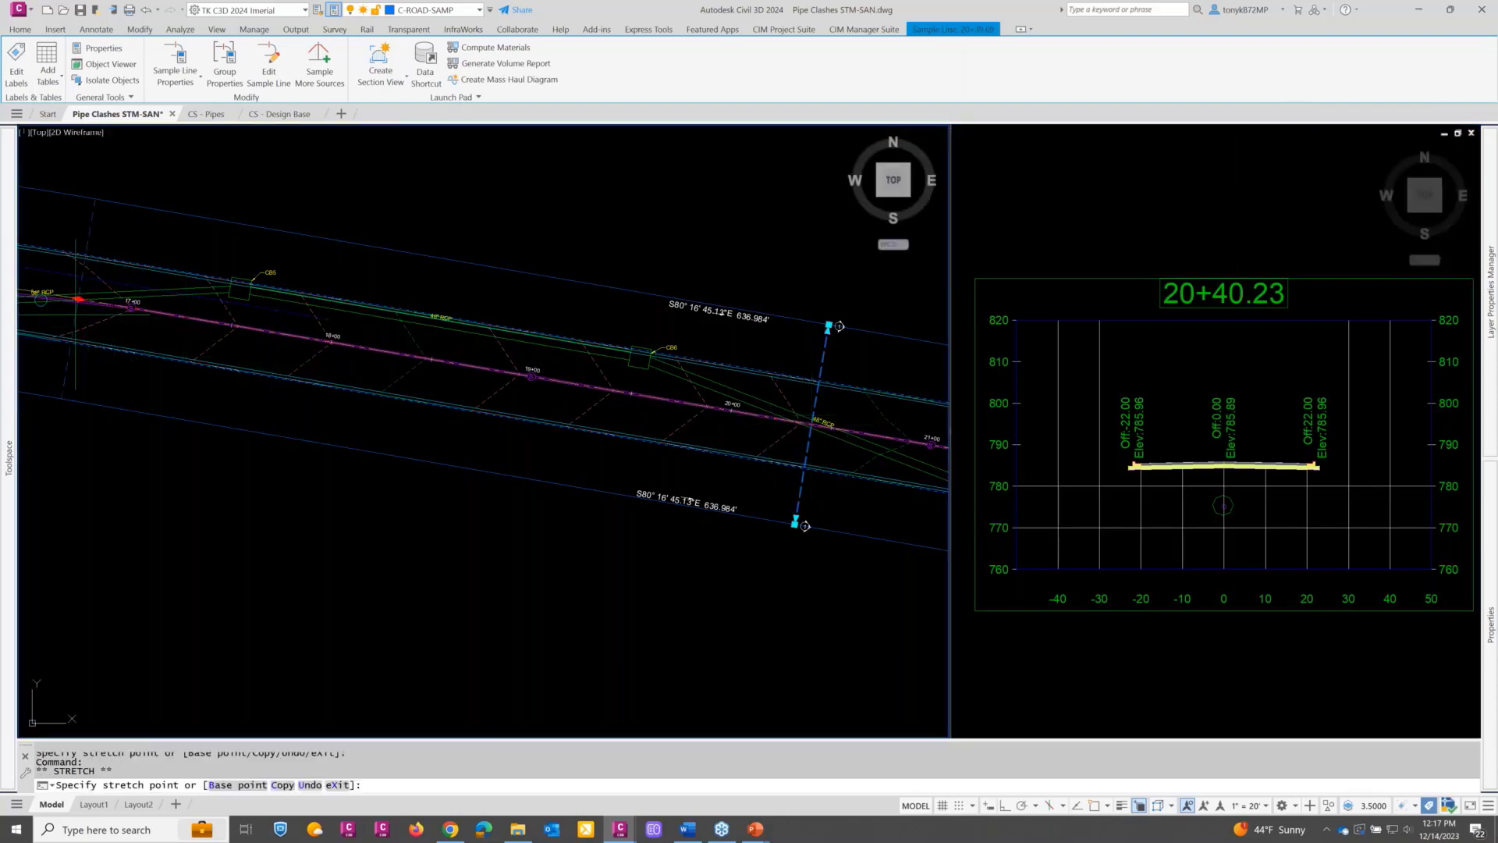
click(78, 299)
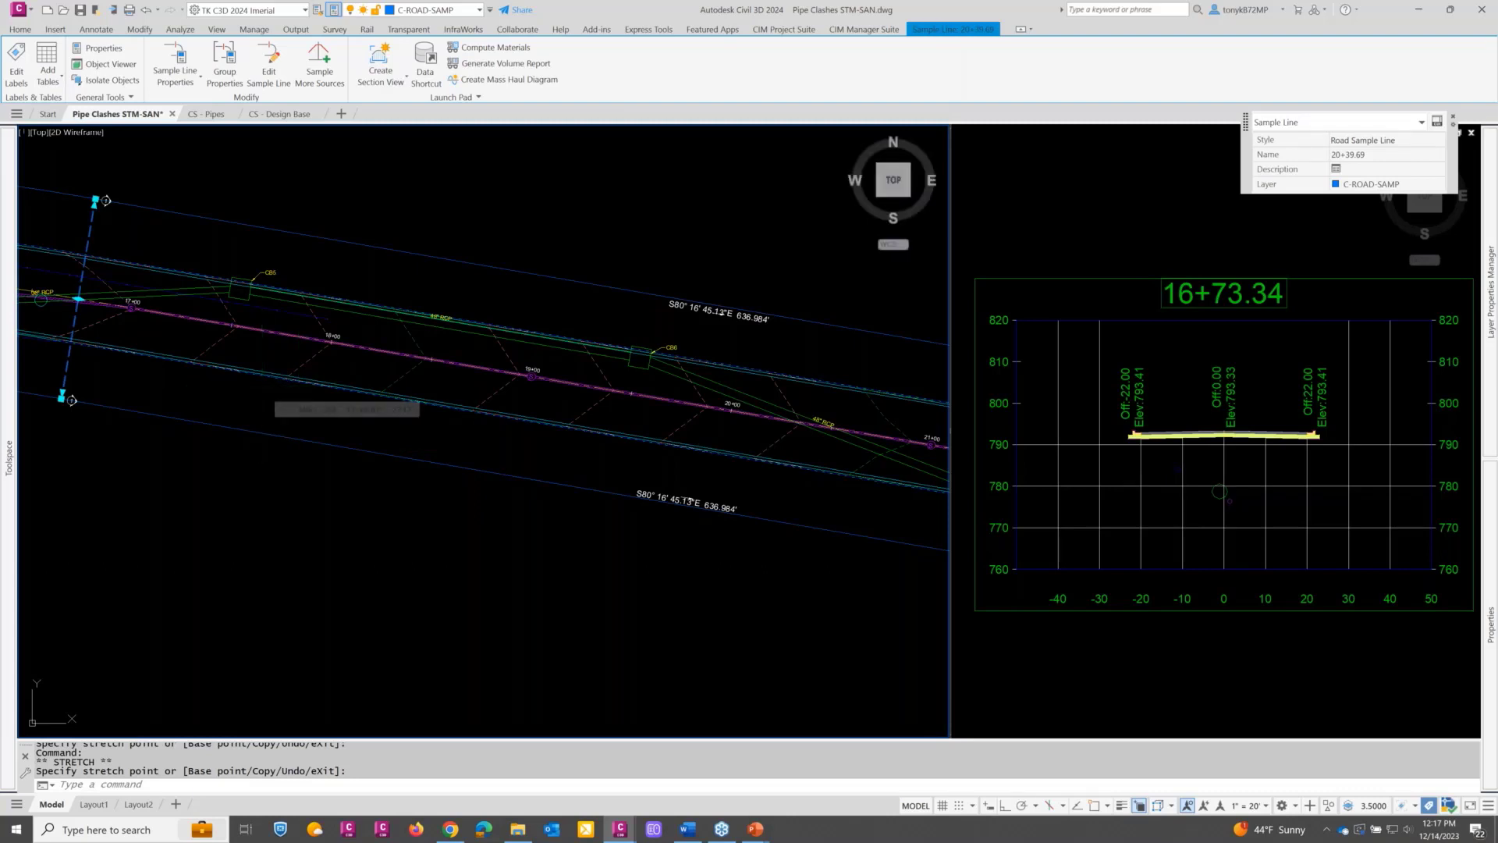
scroll(348, 409, down, 3)
middle_drag(262, 378, 666, 401)
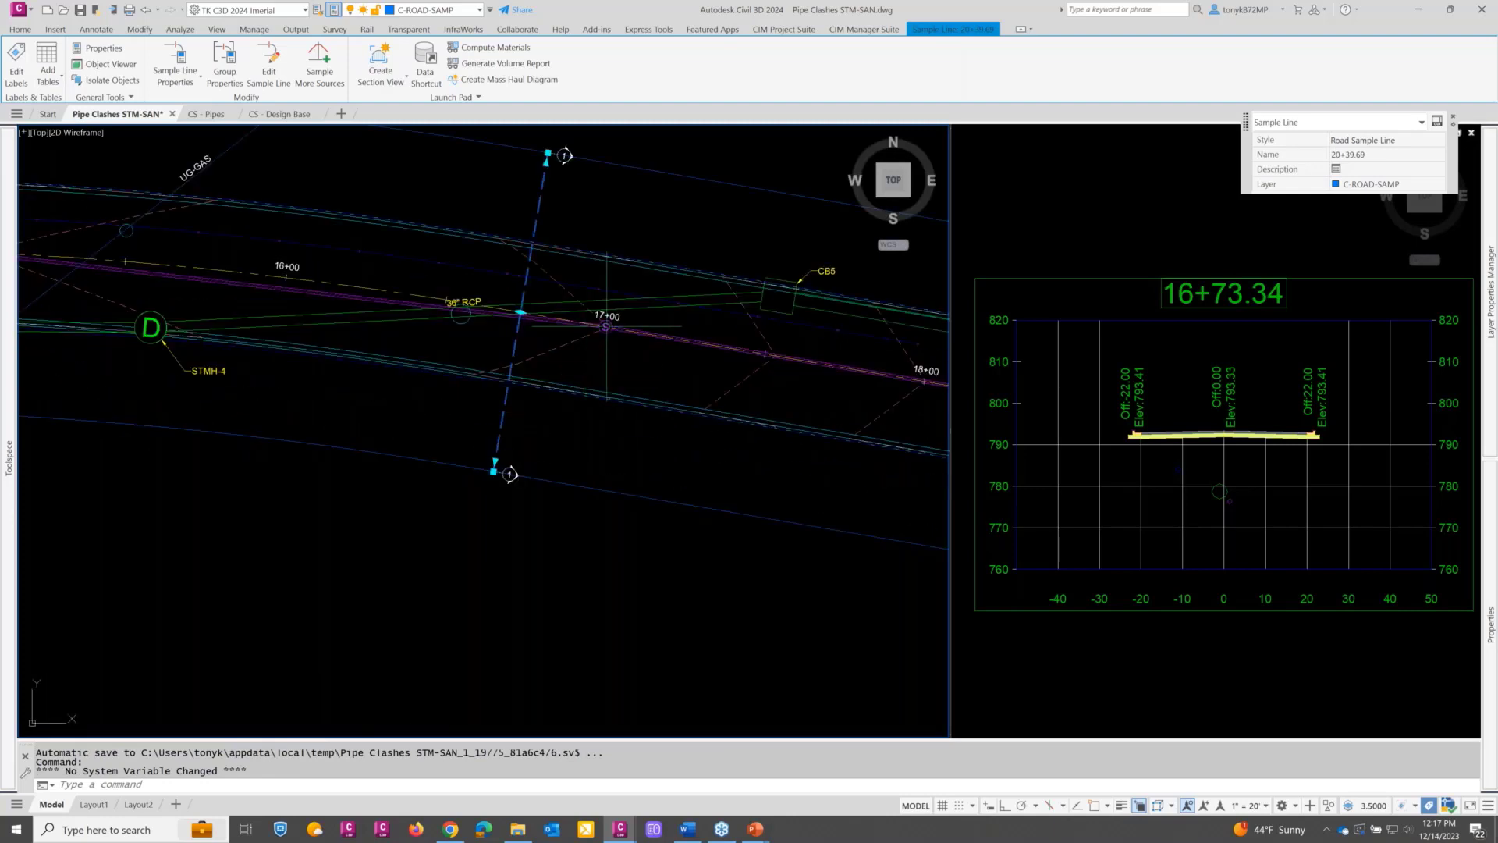
key(Escape)
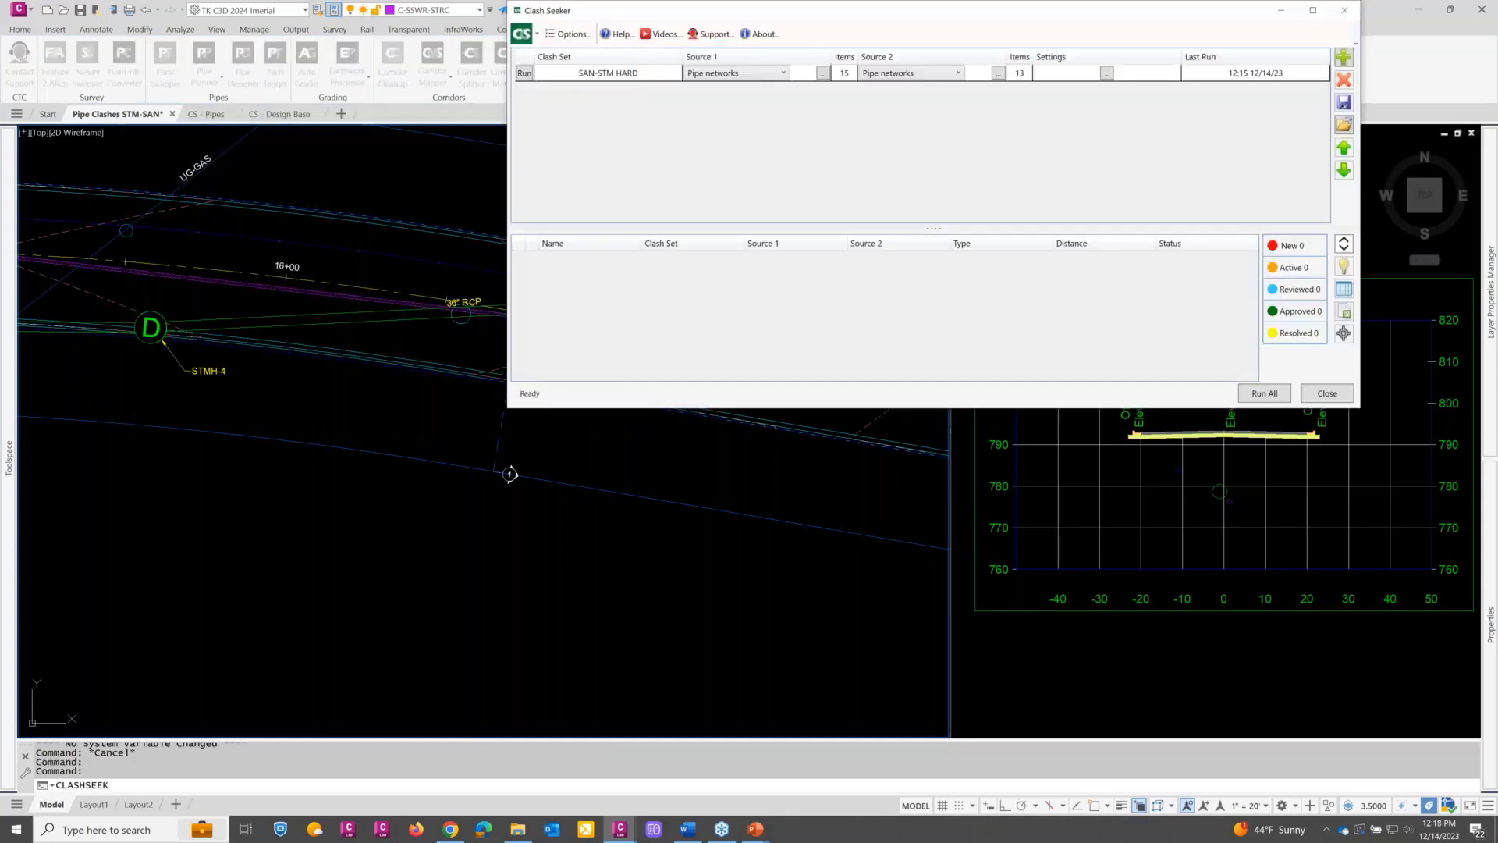
Step: Reopen Clash Seeker and check its template path option and the saved clash seeker files, cancelling both dialogs
drag(832, 23, 613, 138)
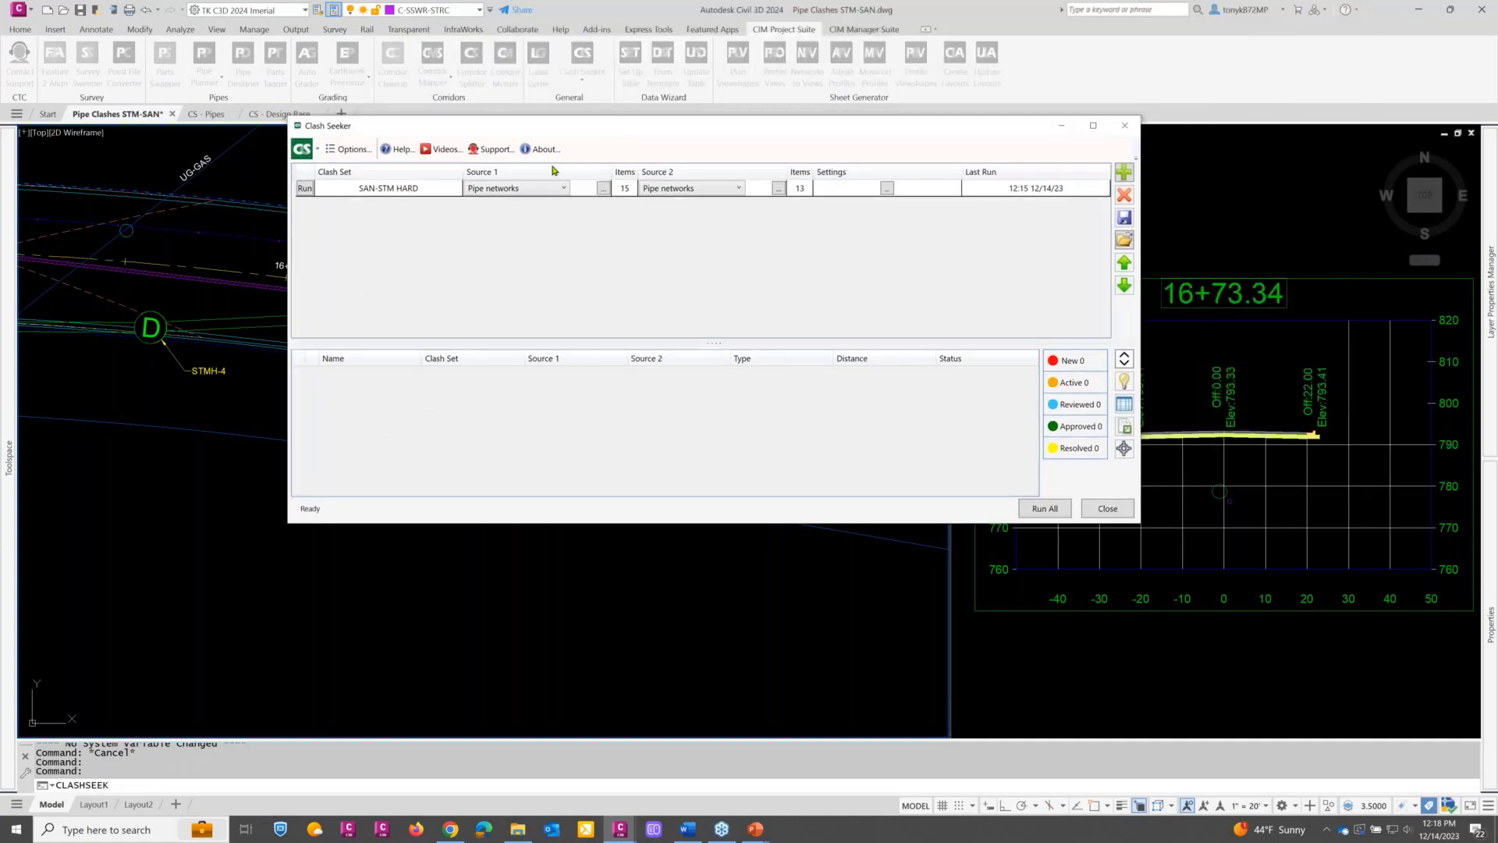
click(350, 151)
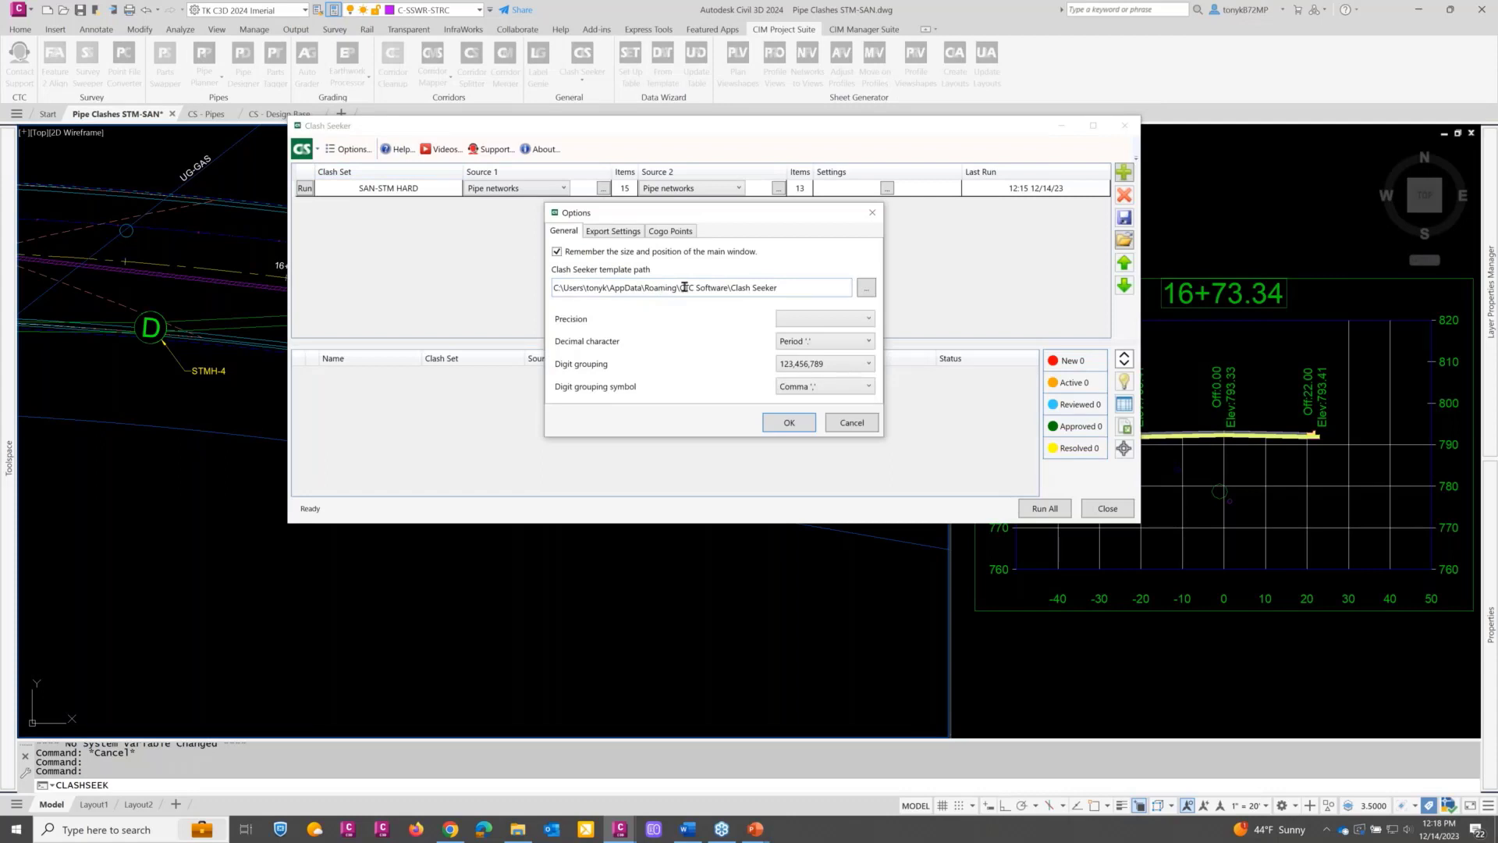
click(842, 428)
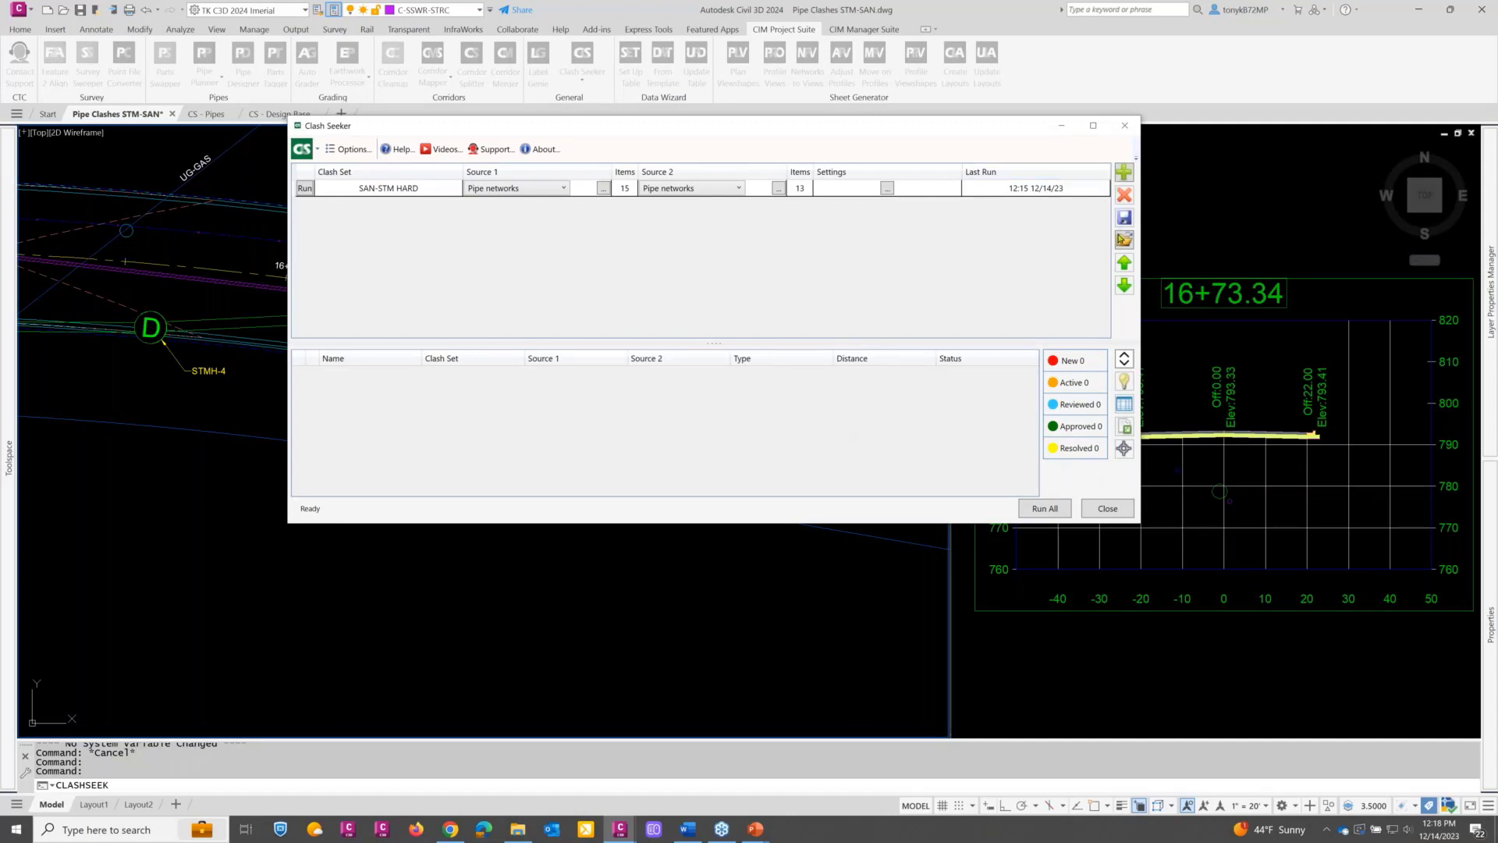
click(1122, 241)
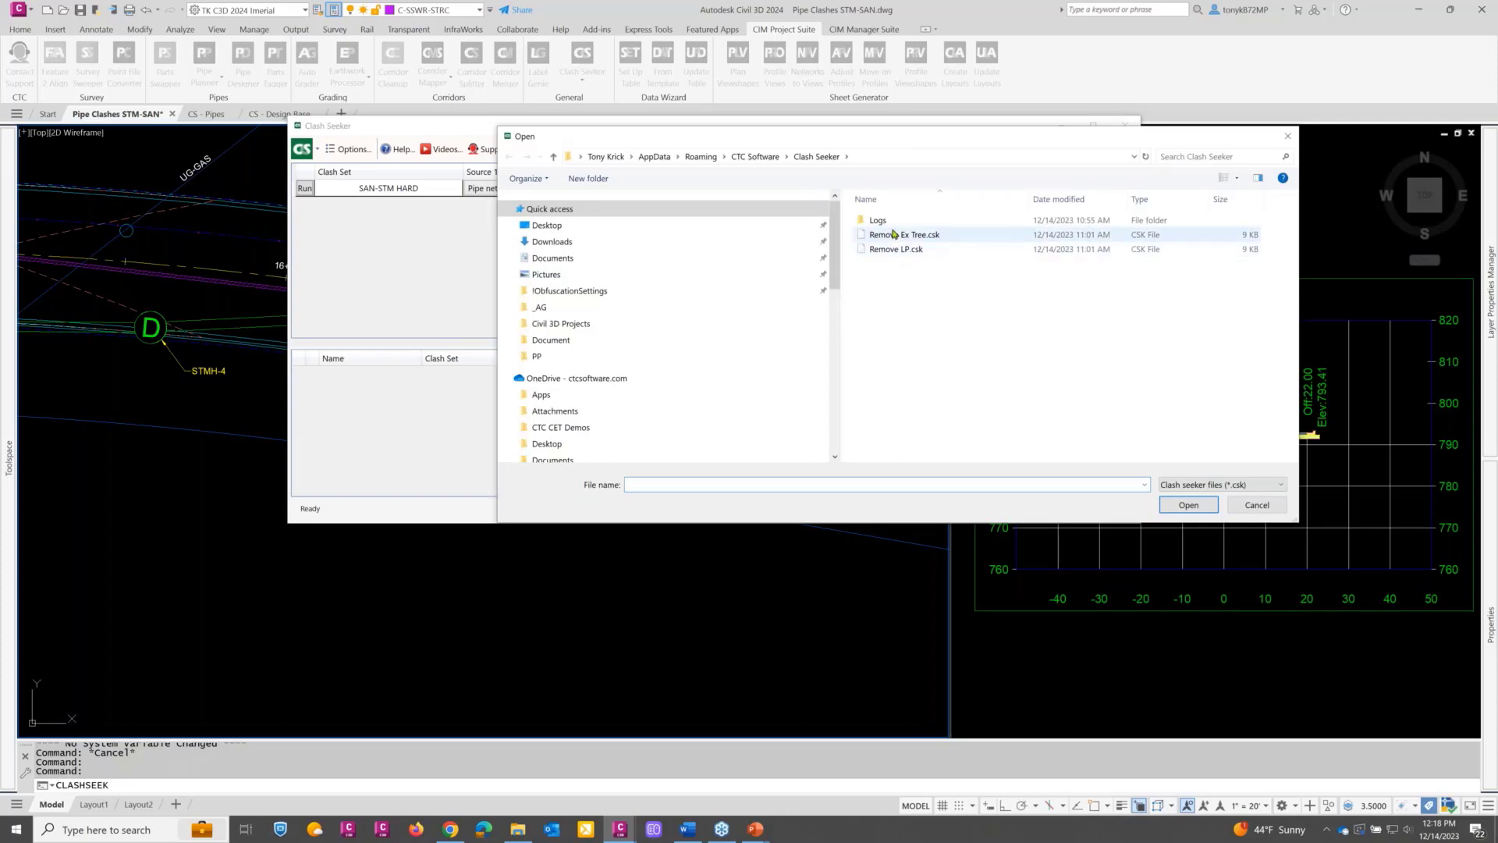
click(1257, 505)
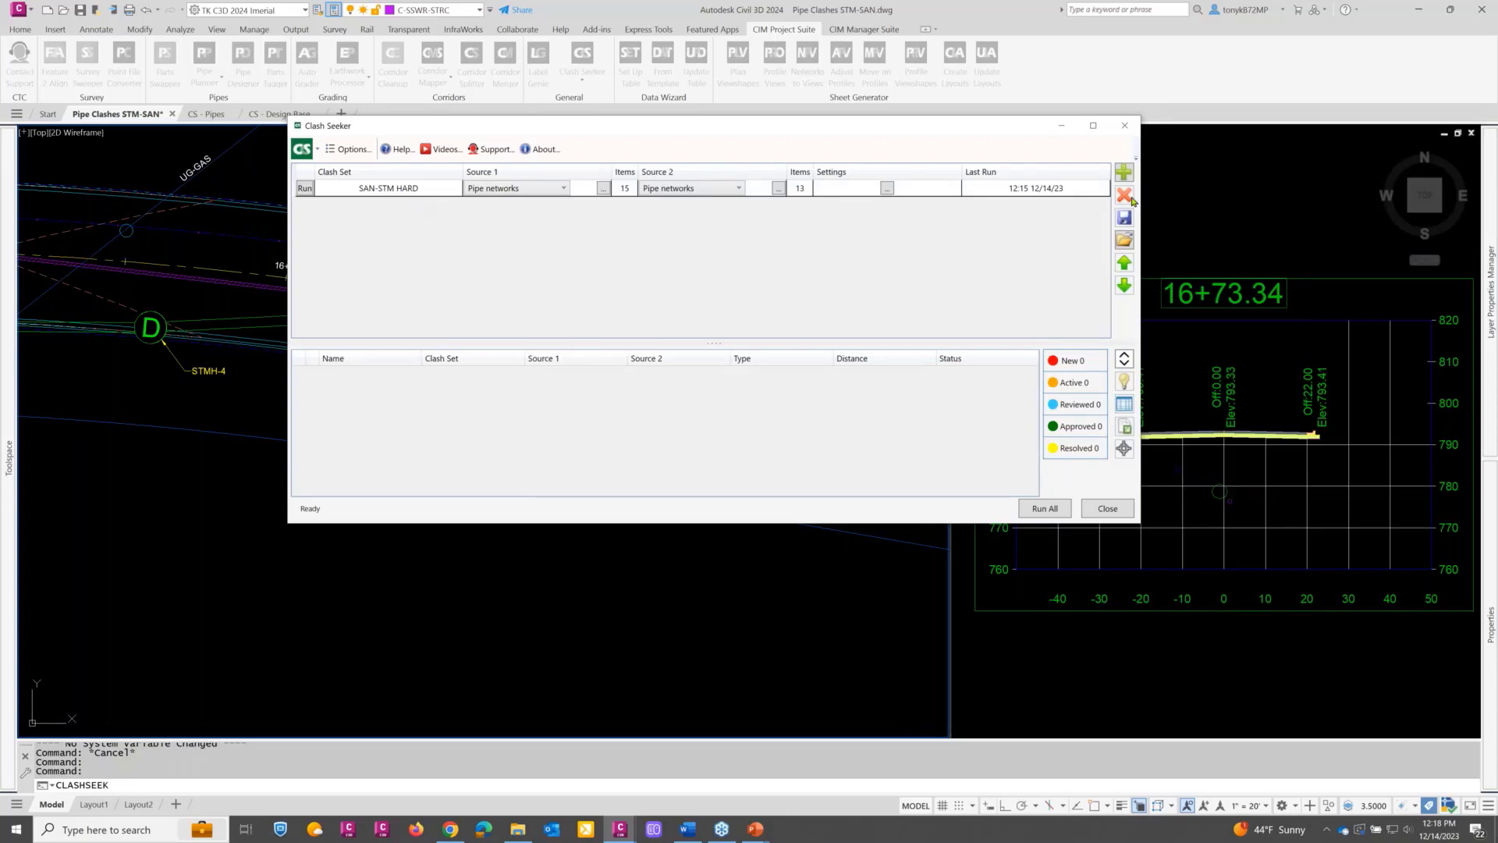
Step: Add a new clash set and name it SAN-STM PROX
click(1125, 173)
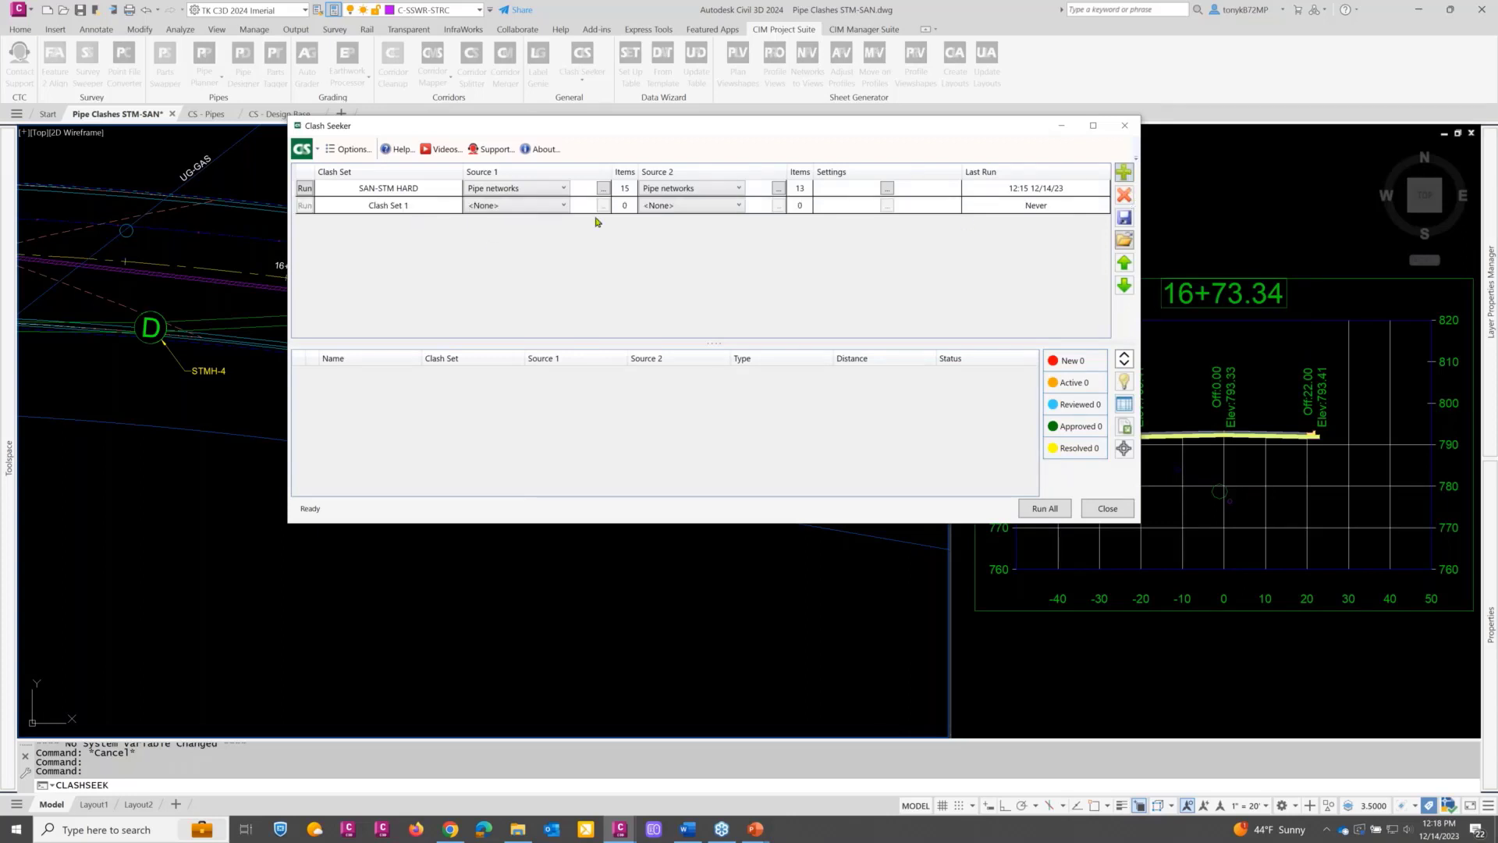
click(428, 208)
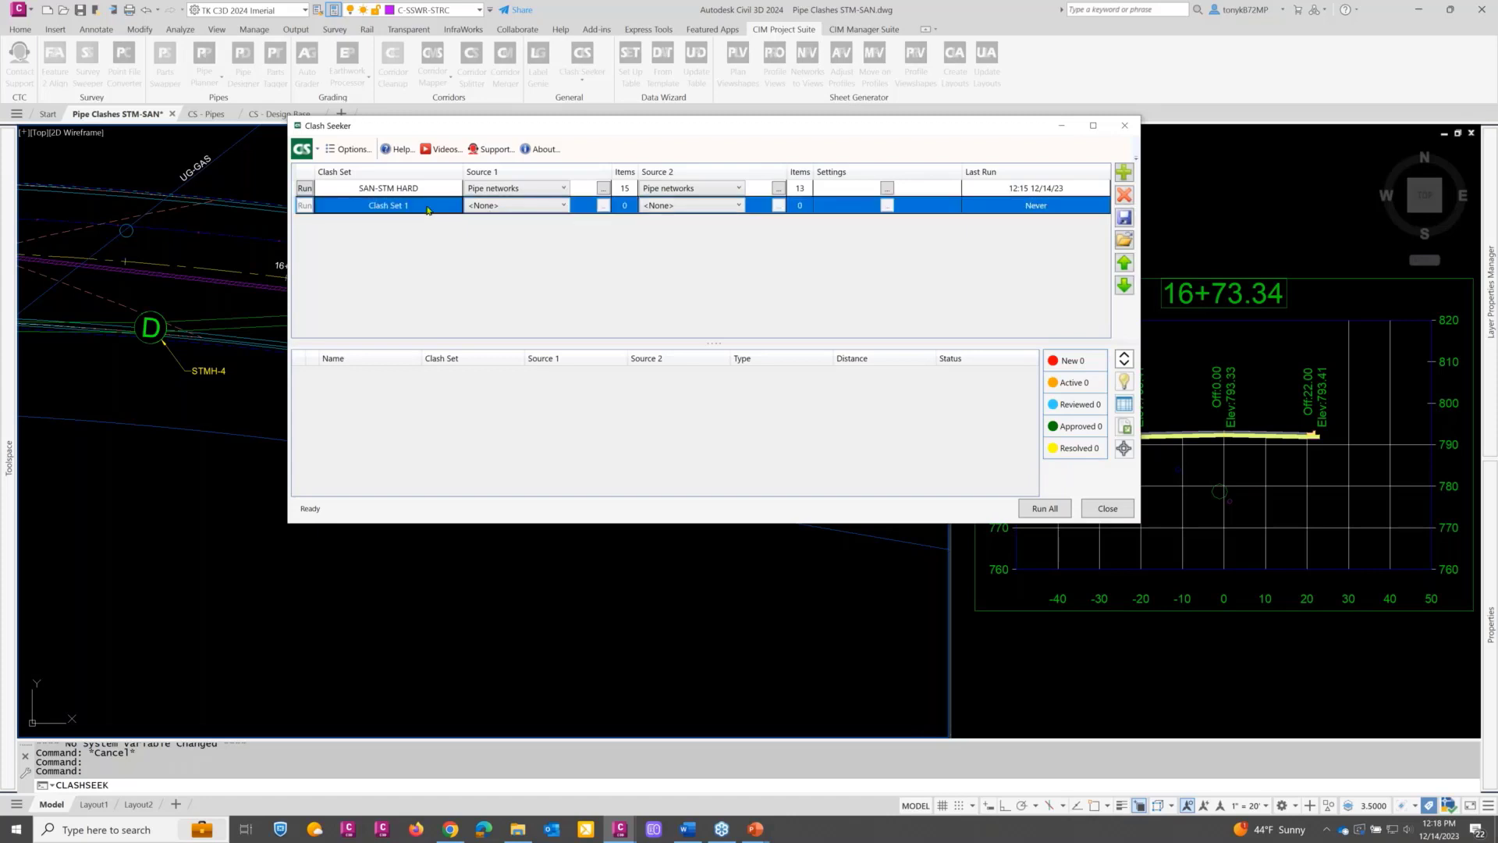
click(428, 209)
text(sAN)
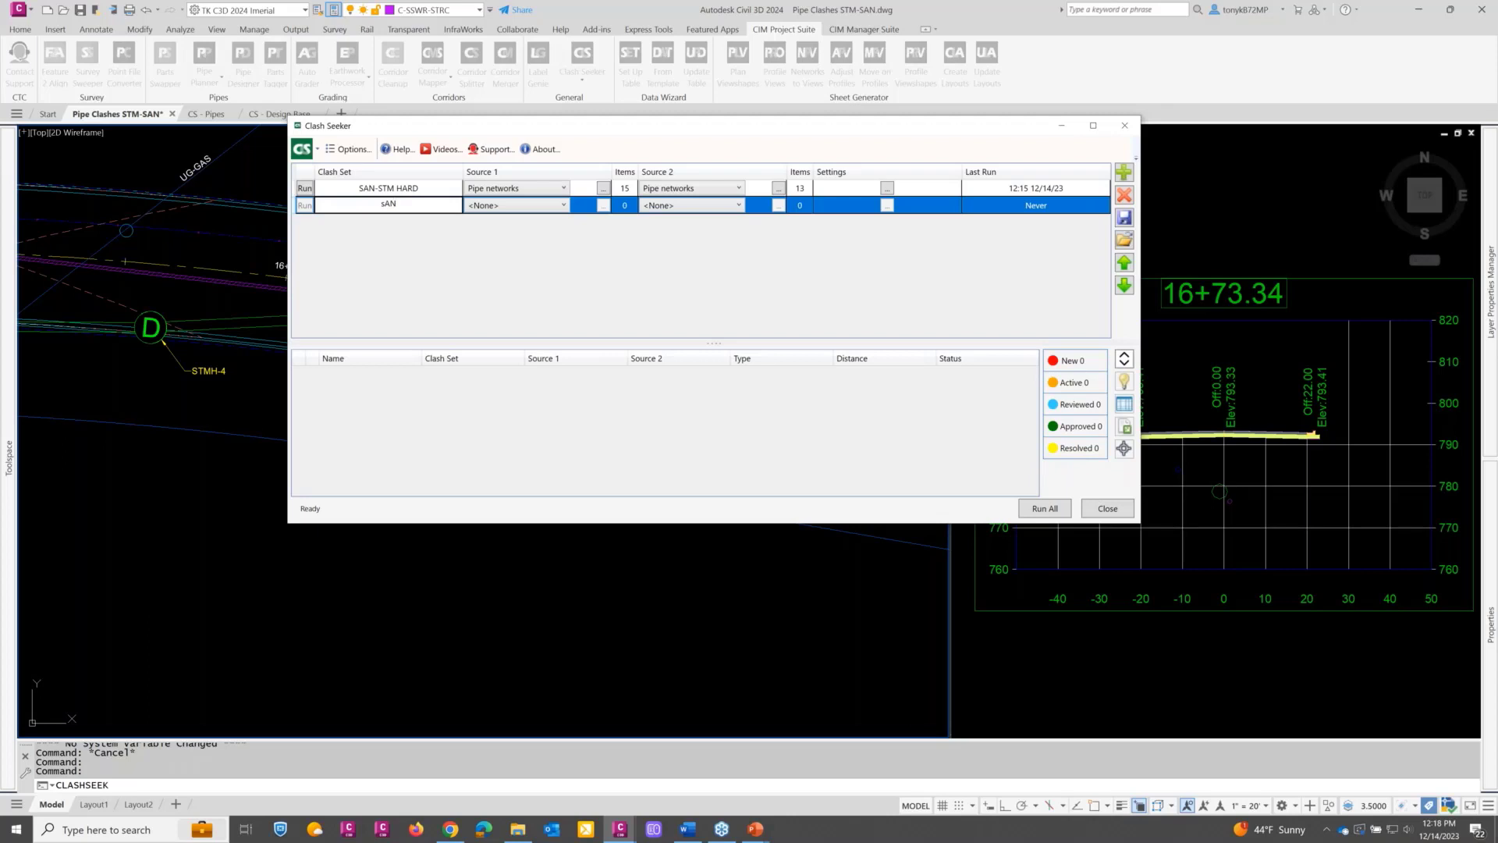
key(BackSpace)
key(BackSpace)
key(BackSpace)
text(SAN-)
text(STRM)
key(BackSpace)
key(BackSpace)
key(BackSpace)
text(TM pROX)
key(BackSpace)
key(BackSpace)
key(BackSpace)
key(BackSpace)
key(BackSpace)
text(PROX)
Step: Set Source 1 of SAN-STM PROX to Pipe networks, filtered to the Sanitary network by picking a sanitary pipe in plan
click(537, 207)
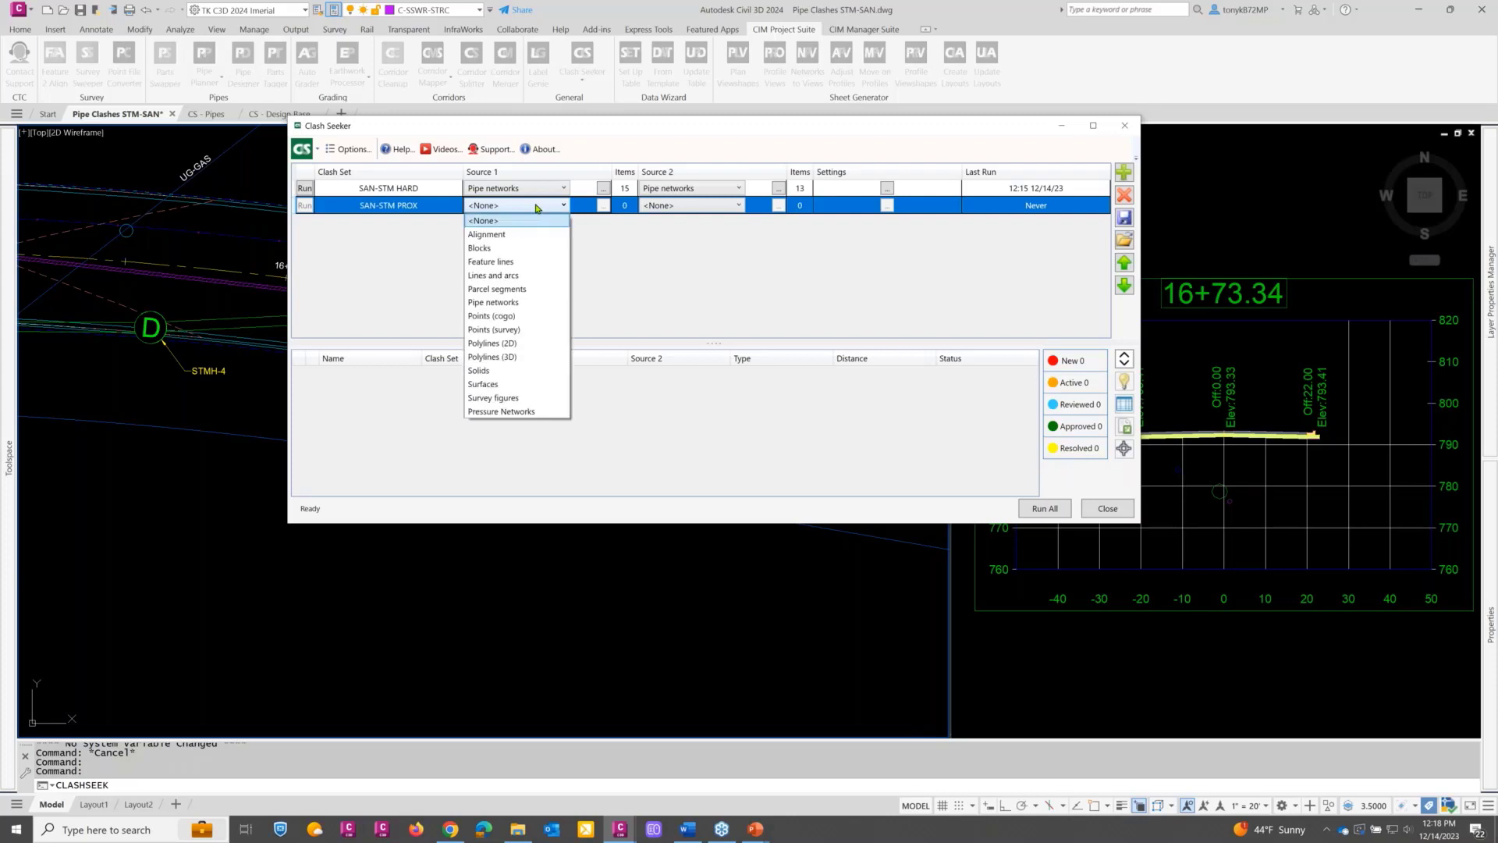
click(507, 303)
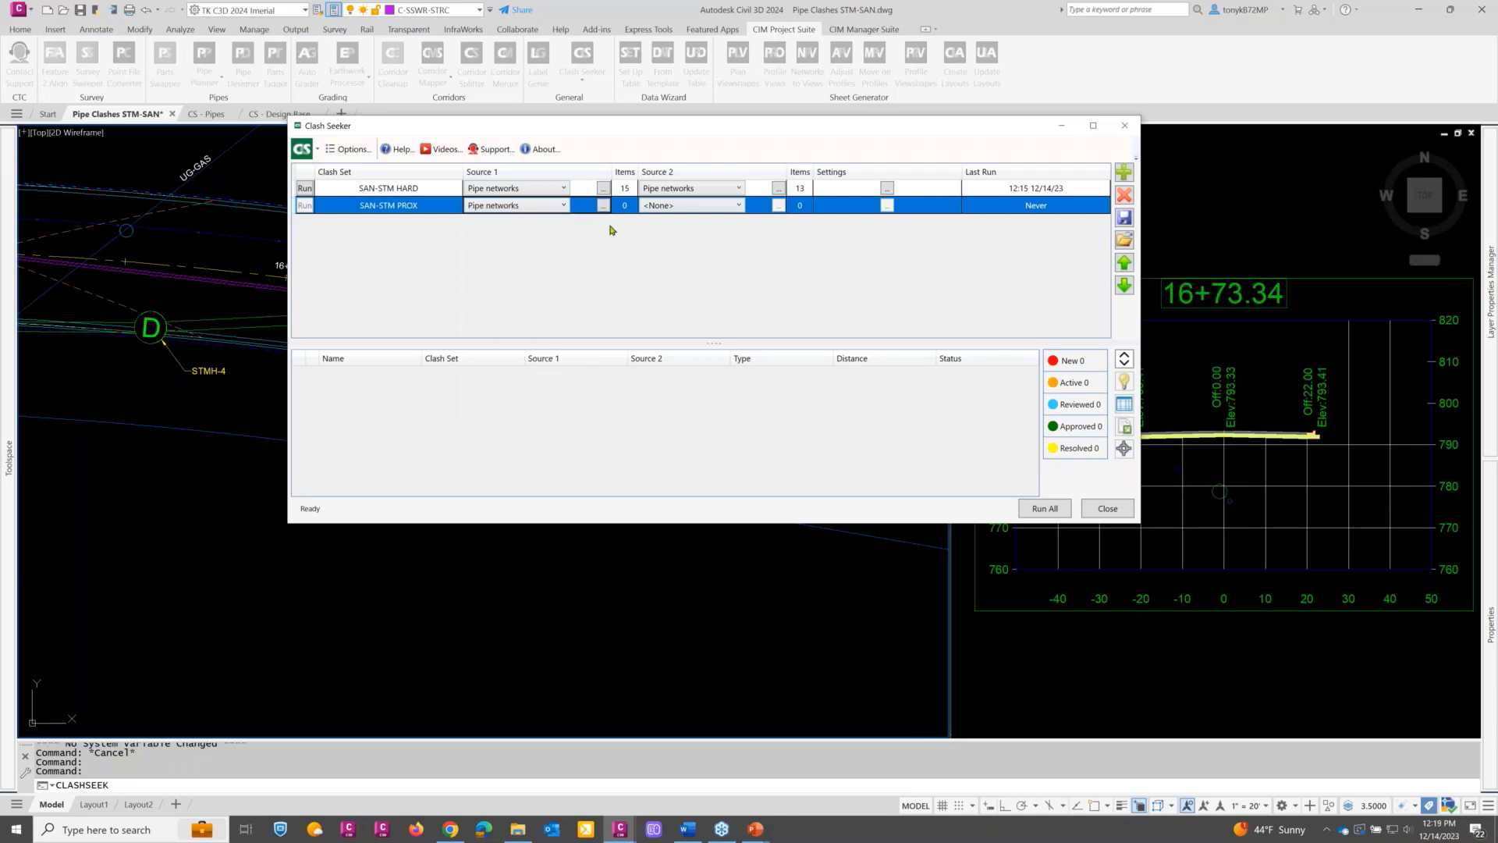
click(603, 206)
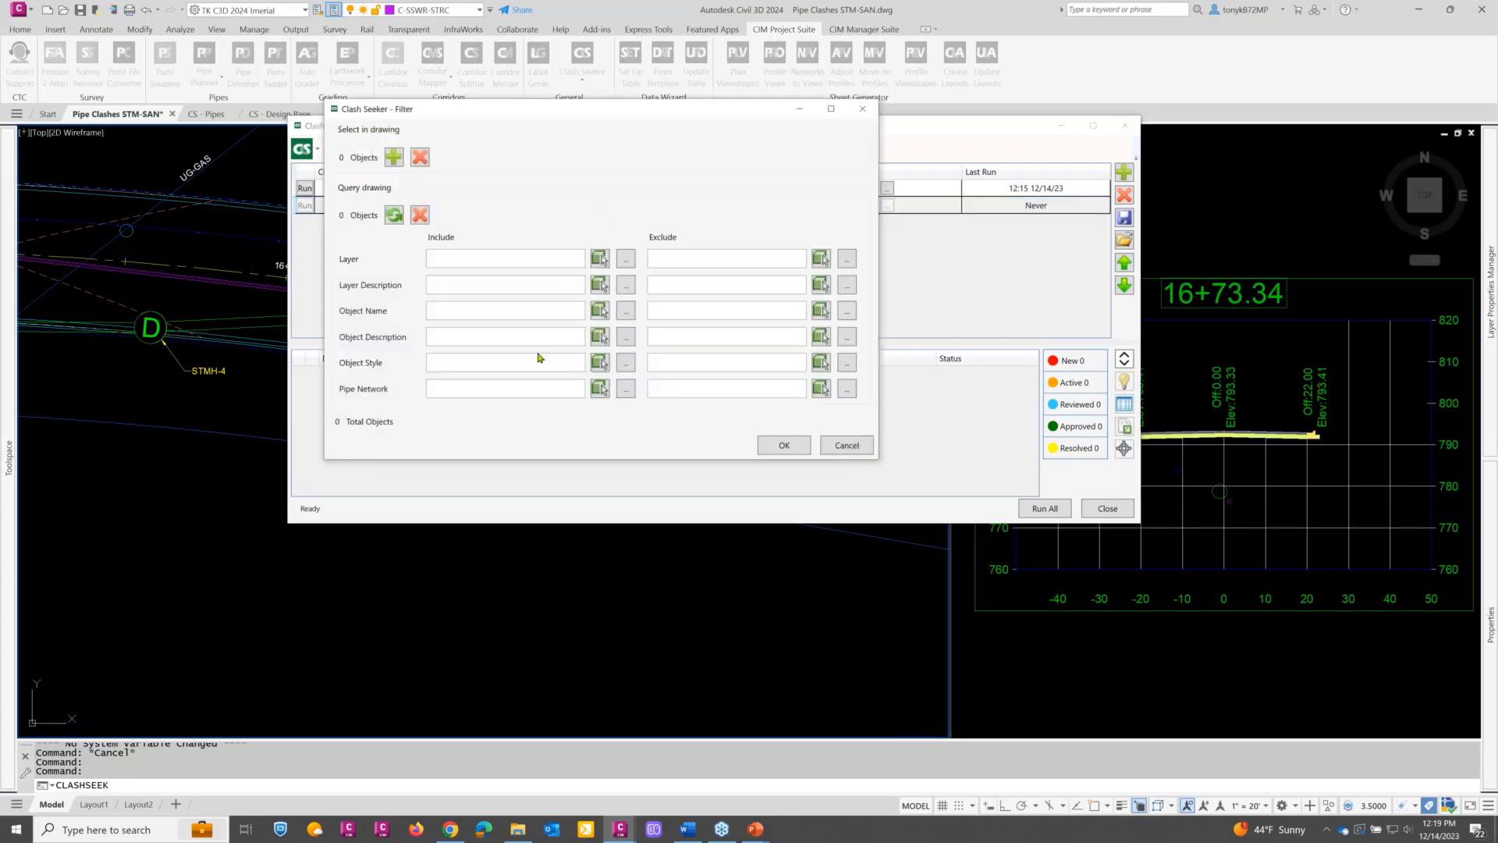
click(598, 388)
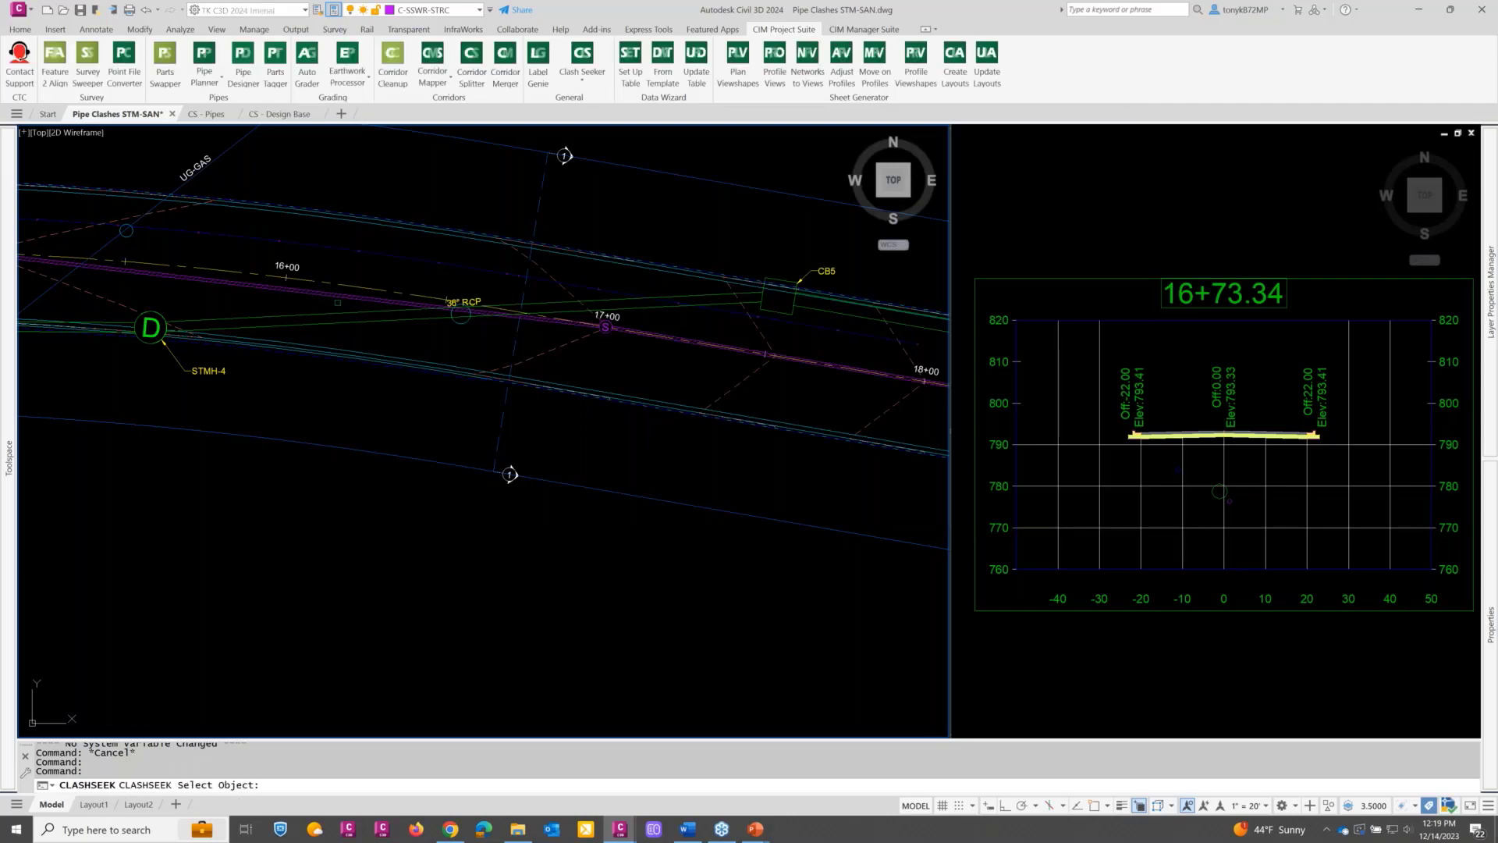
click(337, 296)
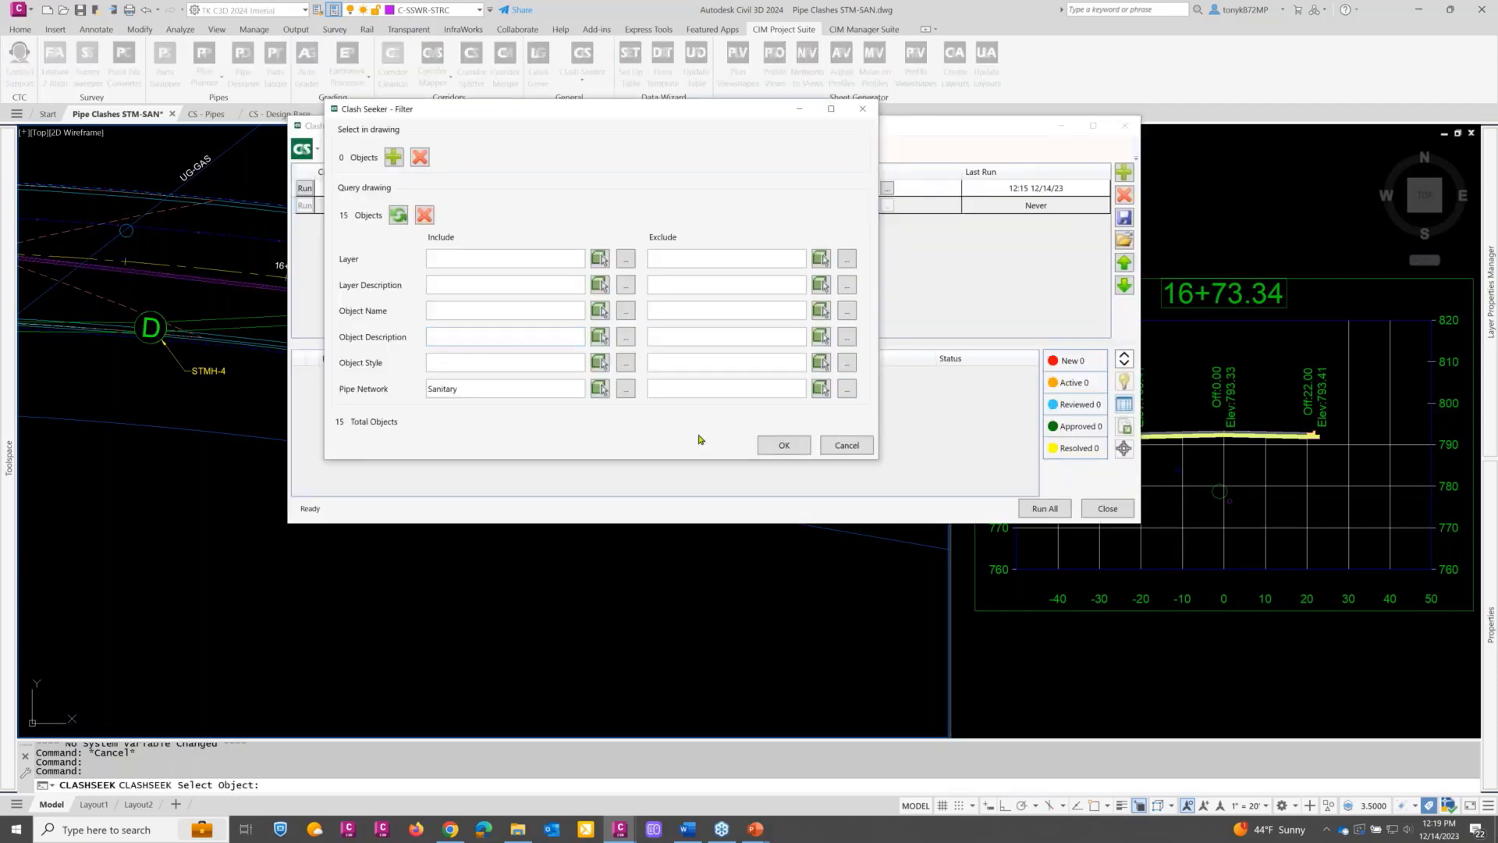
click(781, 446)
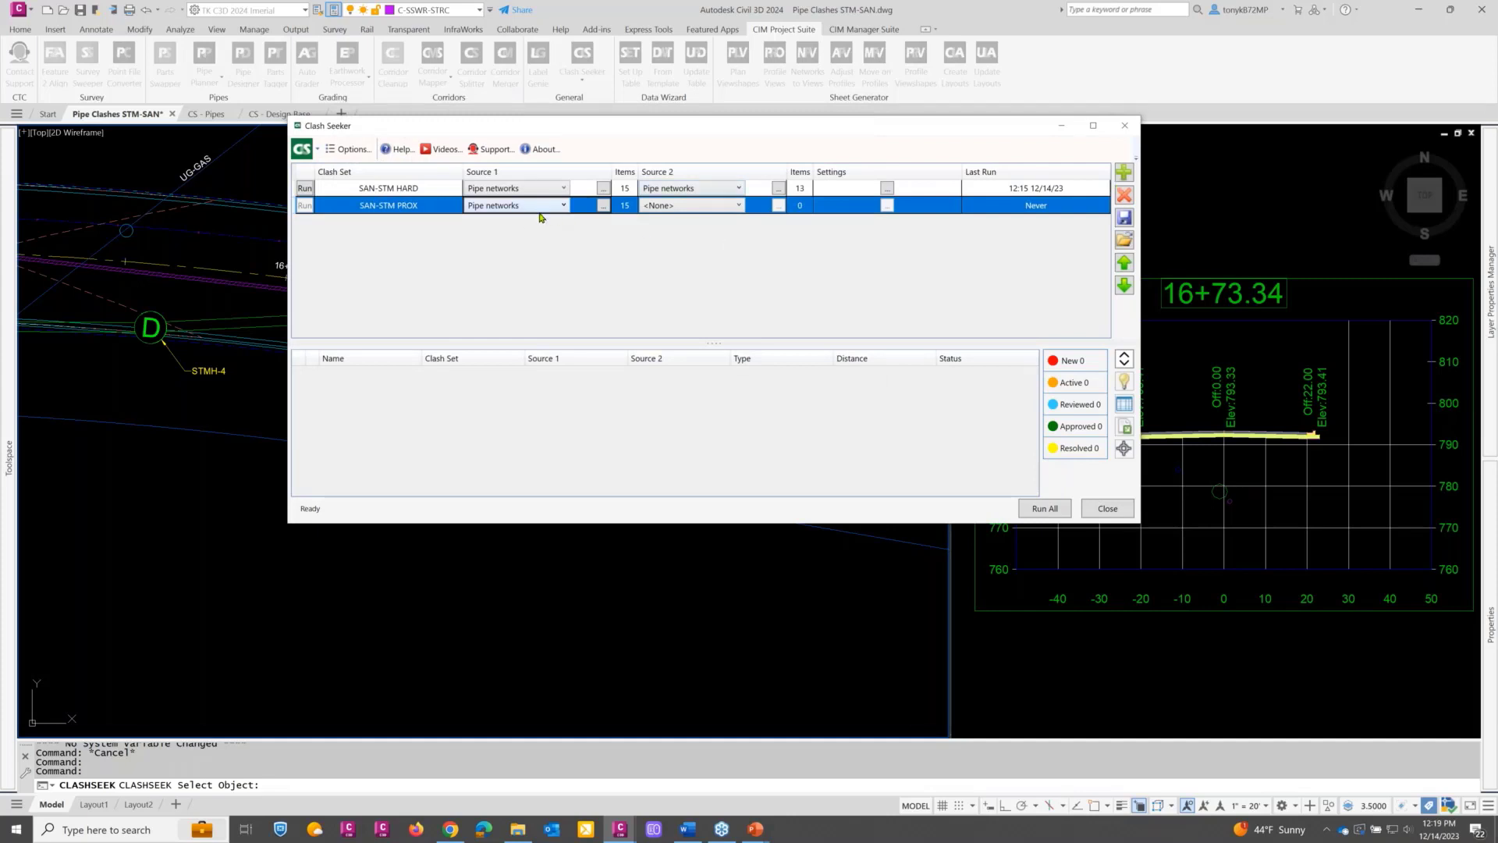
Step: Set Source 2 of SAN-STM PROX to Pipe networks, filtered to the Storm network from a picked storm pipe, and recheck the Source 1 filter
click(695, 207)
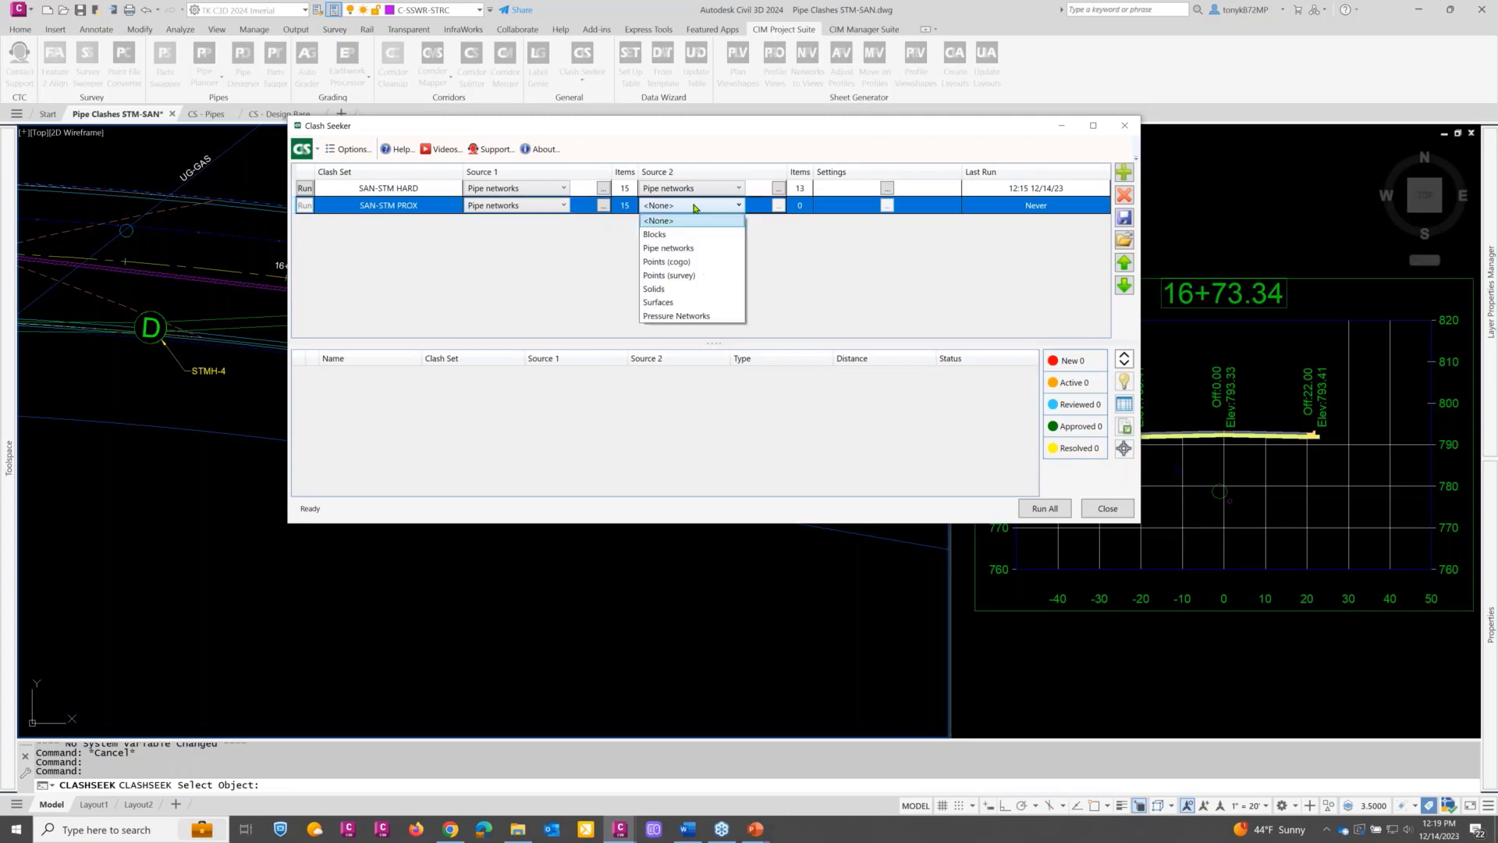
click(691, 250)
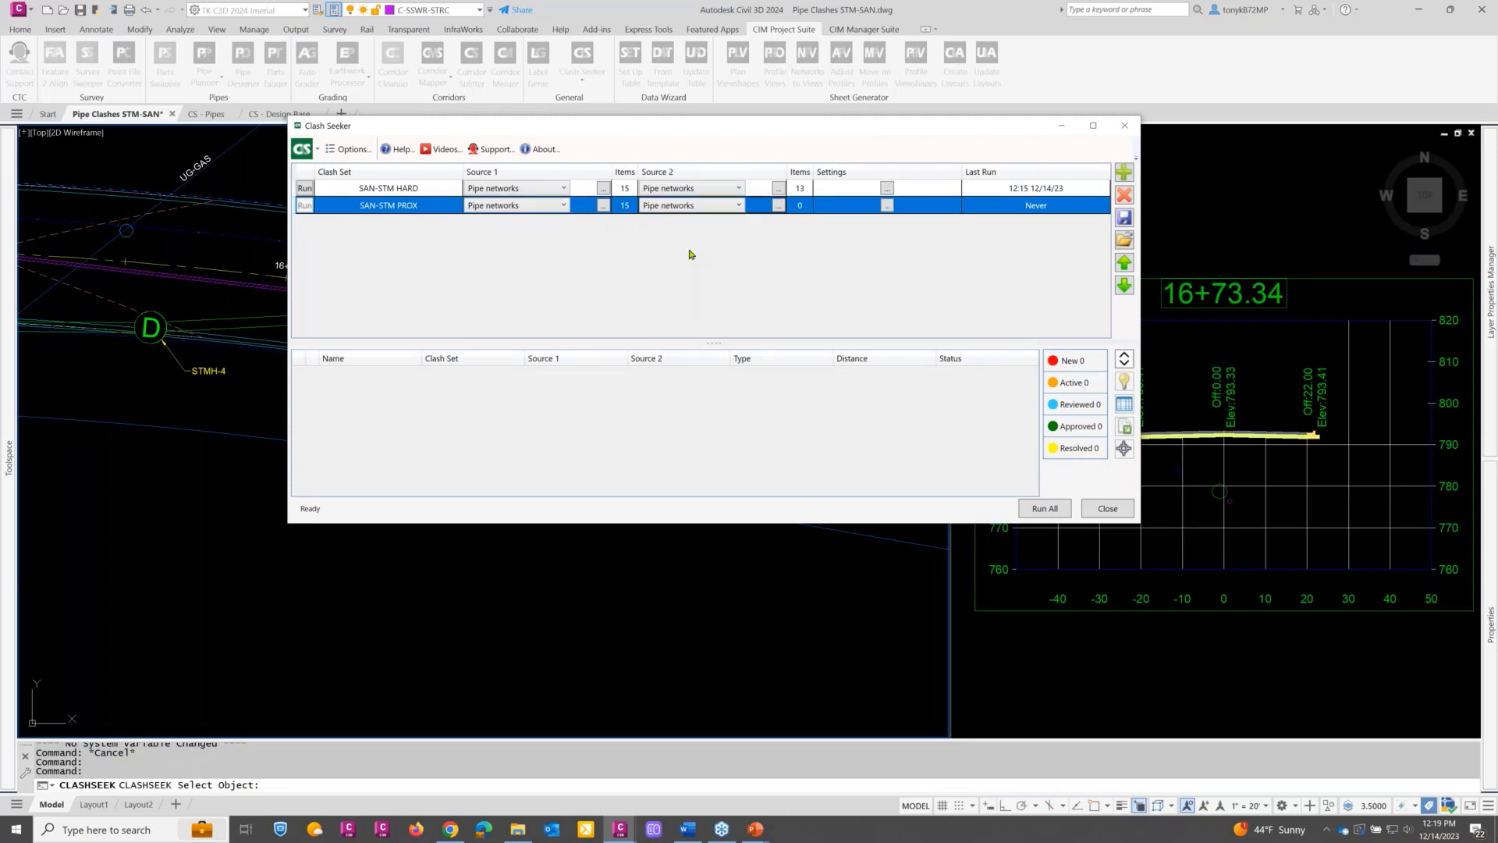
click(778, 205)
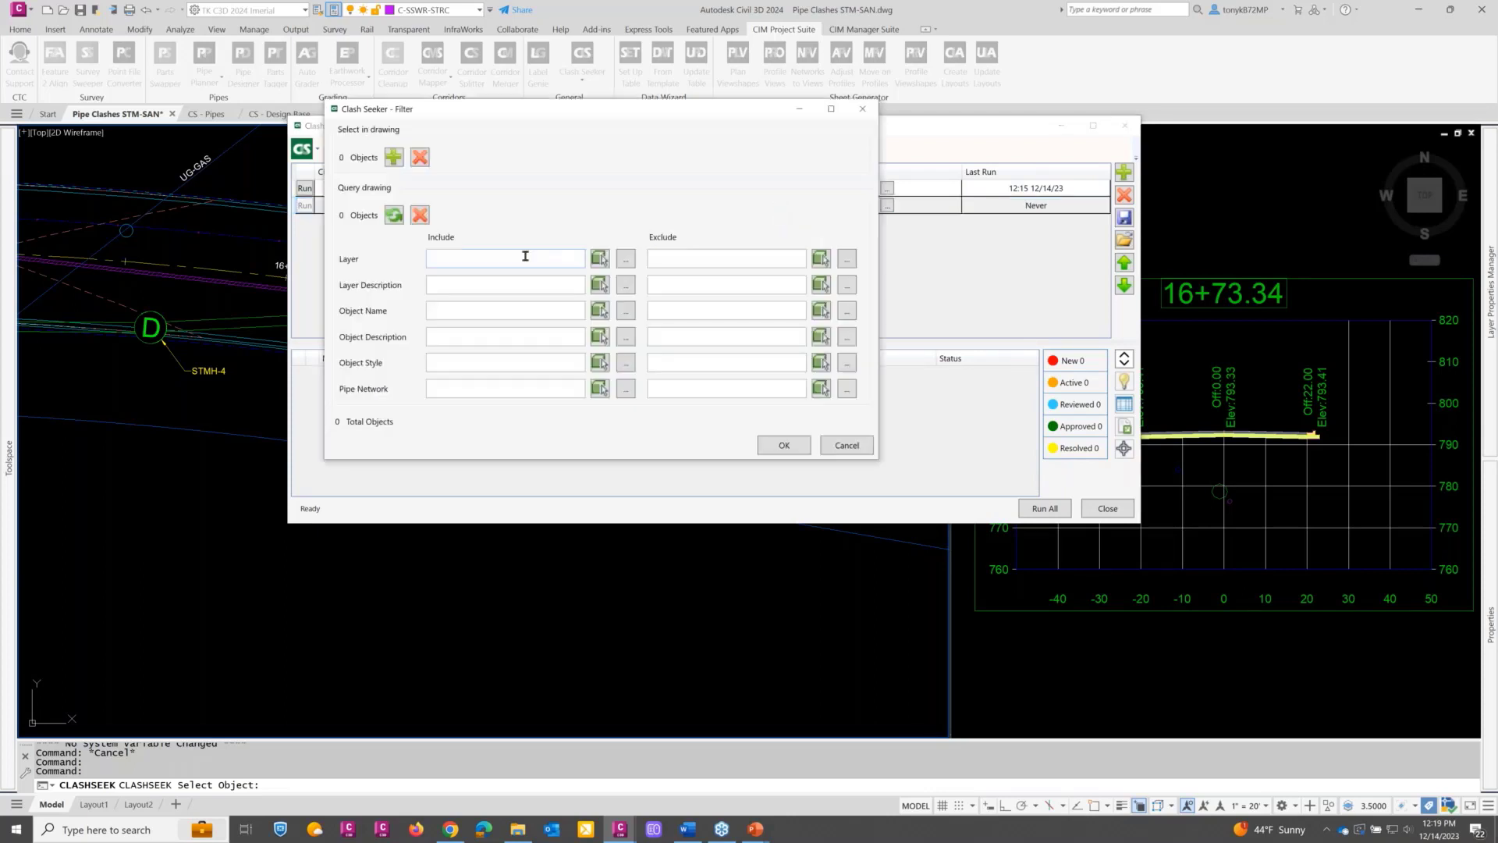
click(600, 391)
click(519, 316)
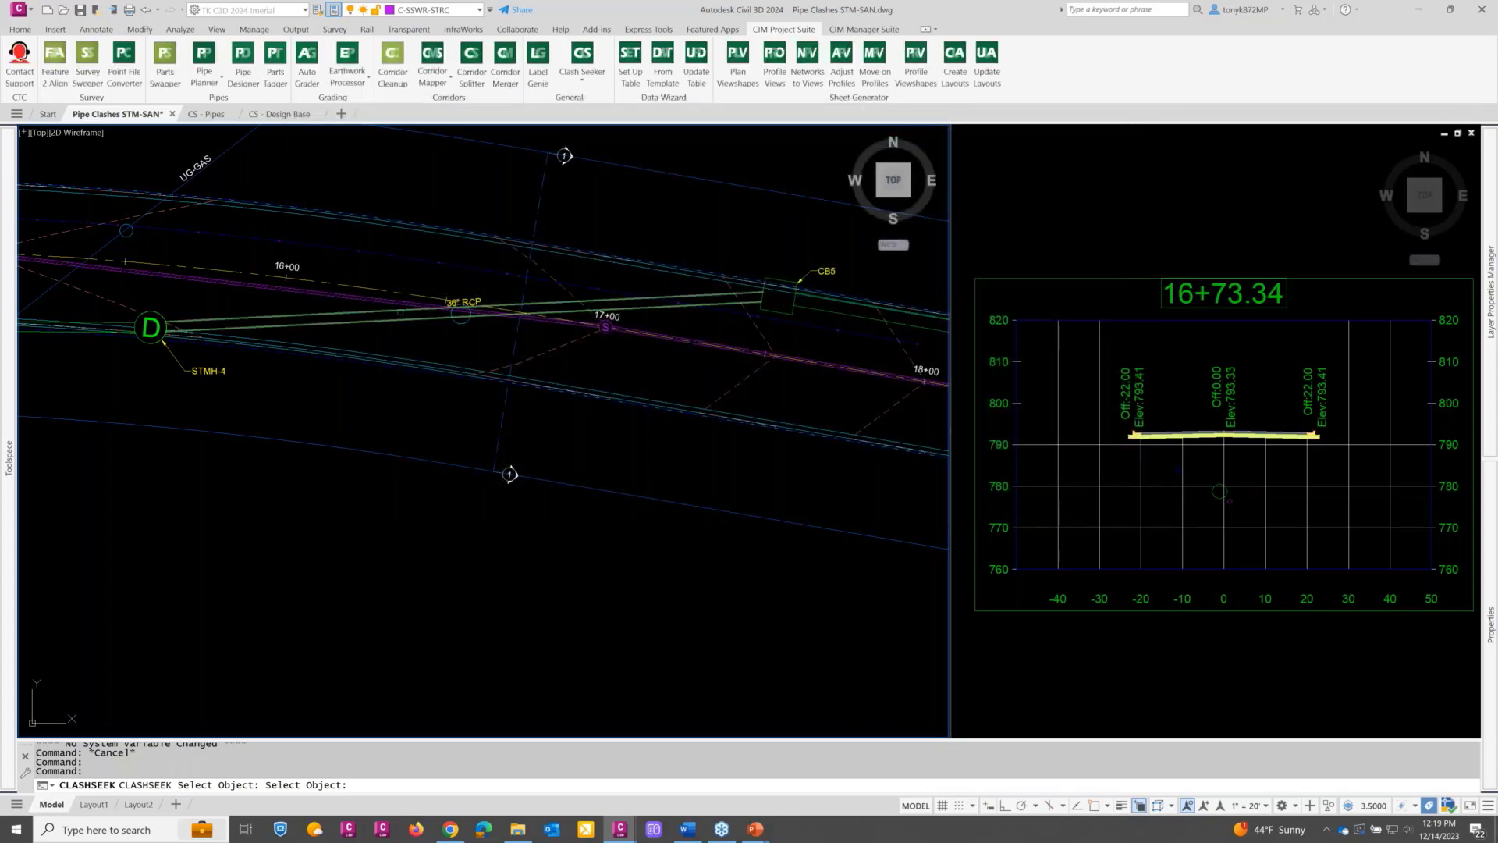
key(Return)
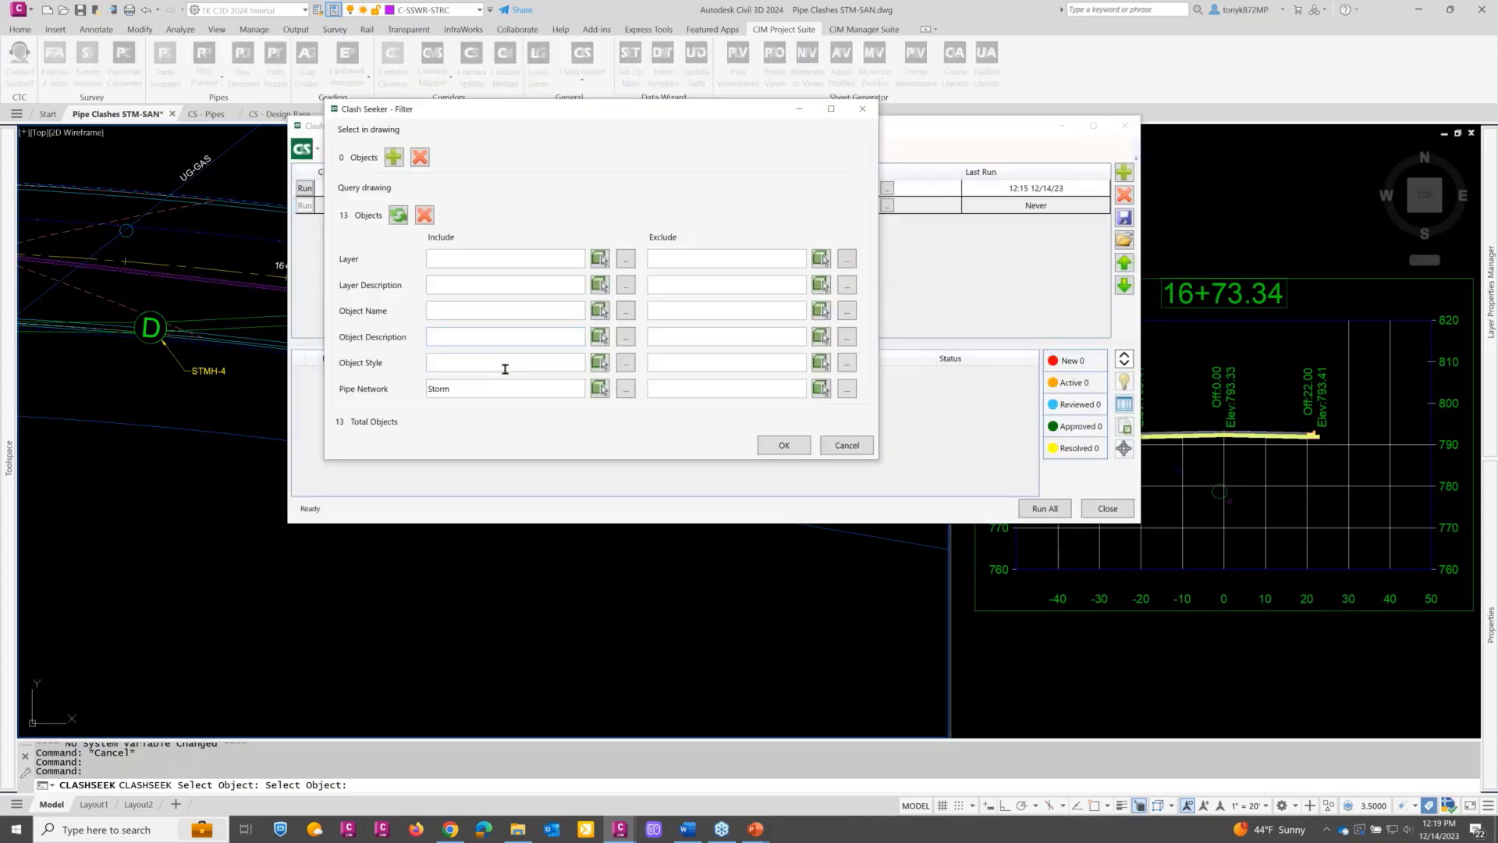
click(781, 448)
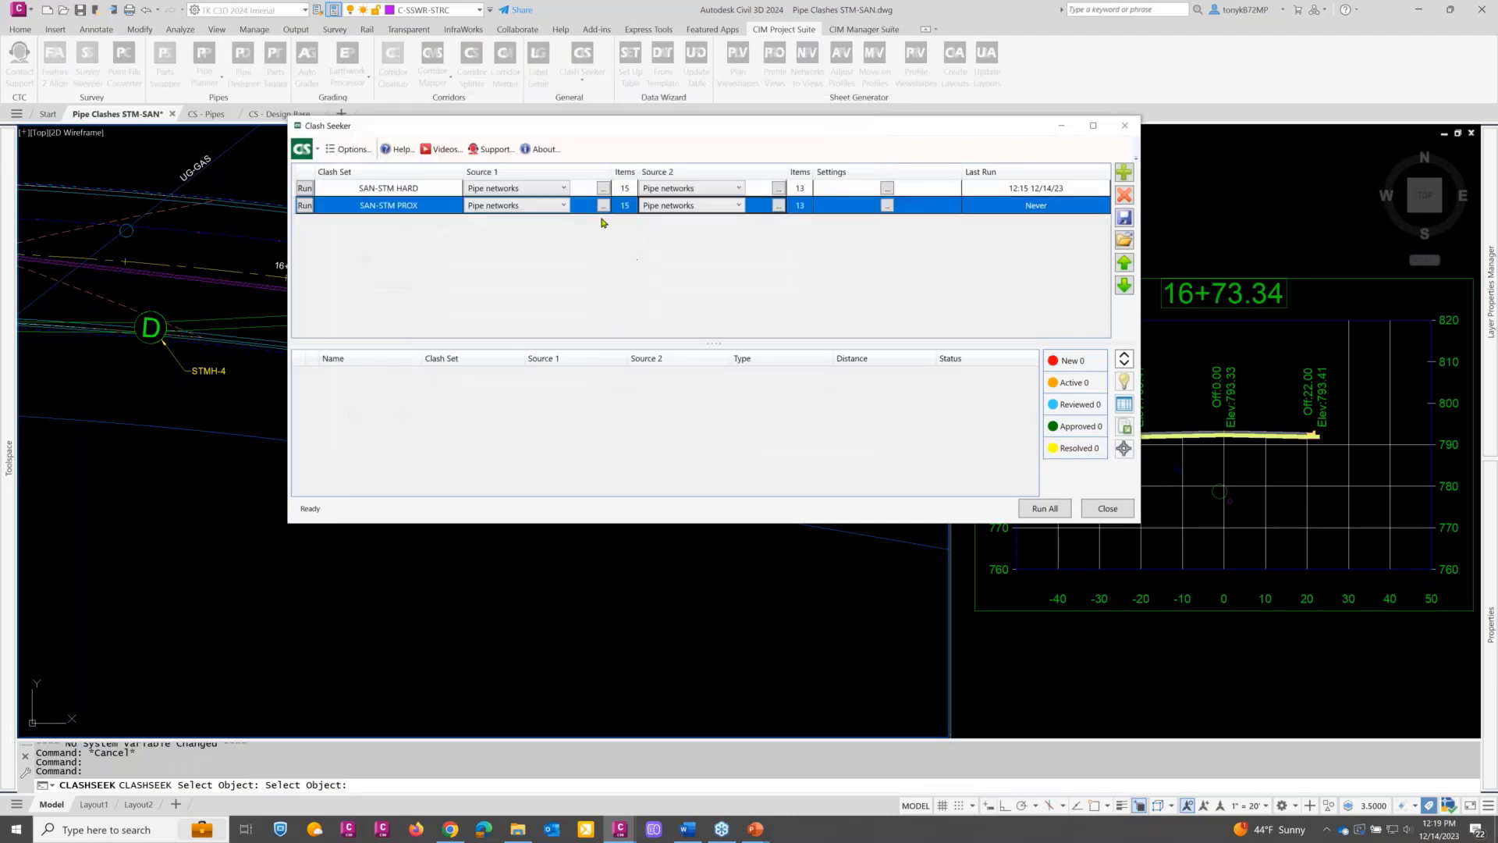
click(603, 205)
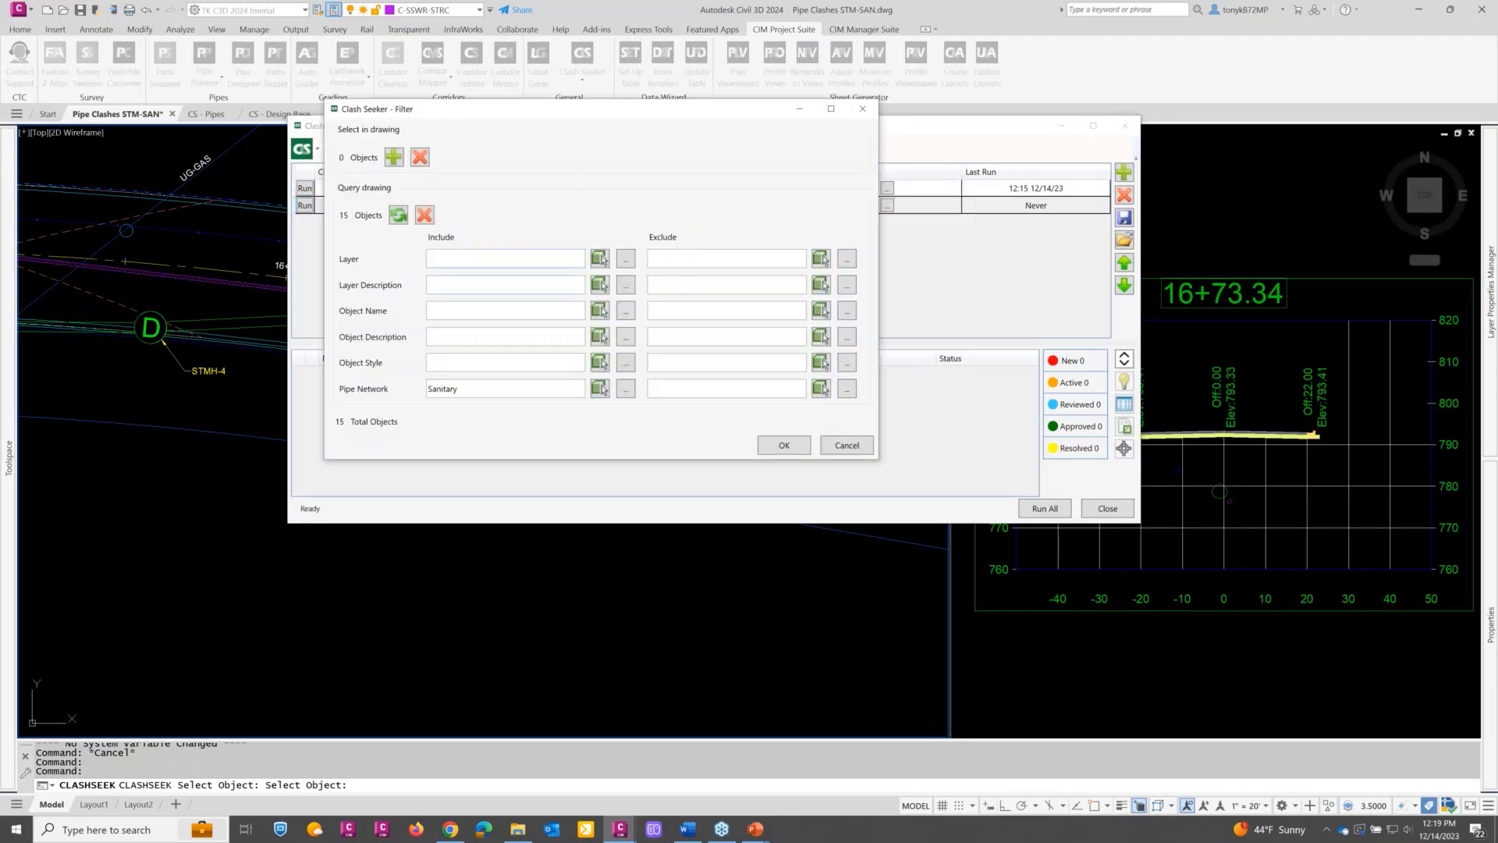
click(784, 445)
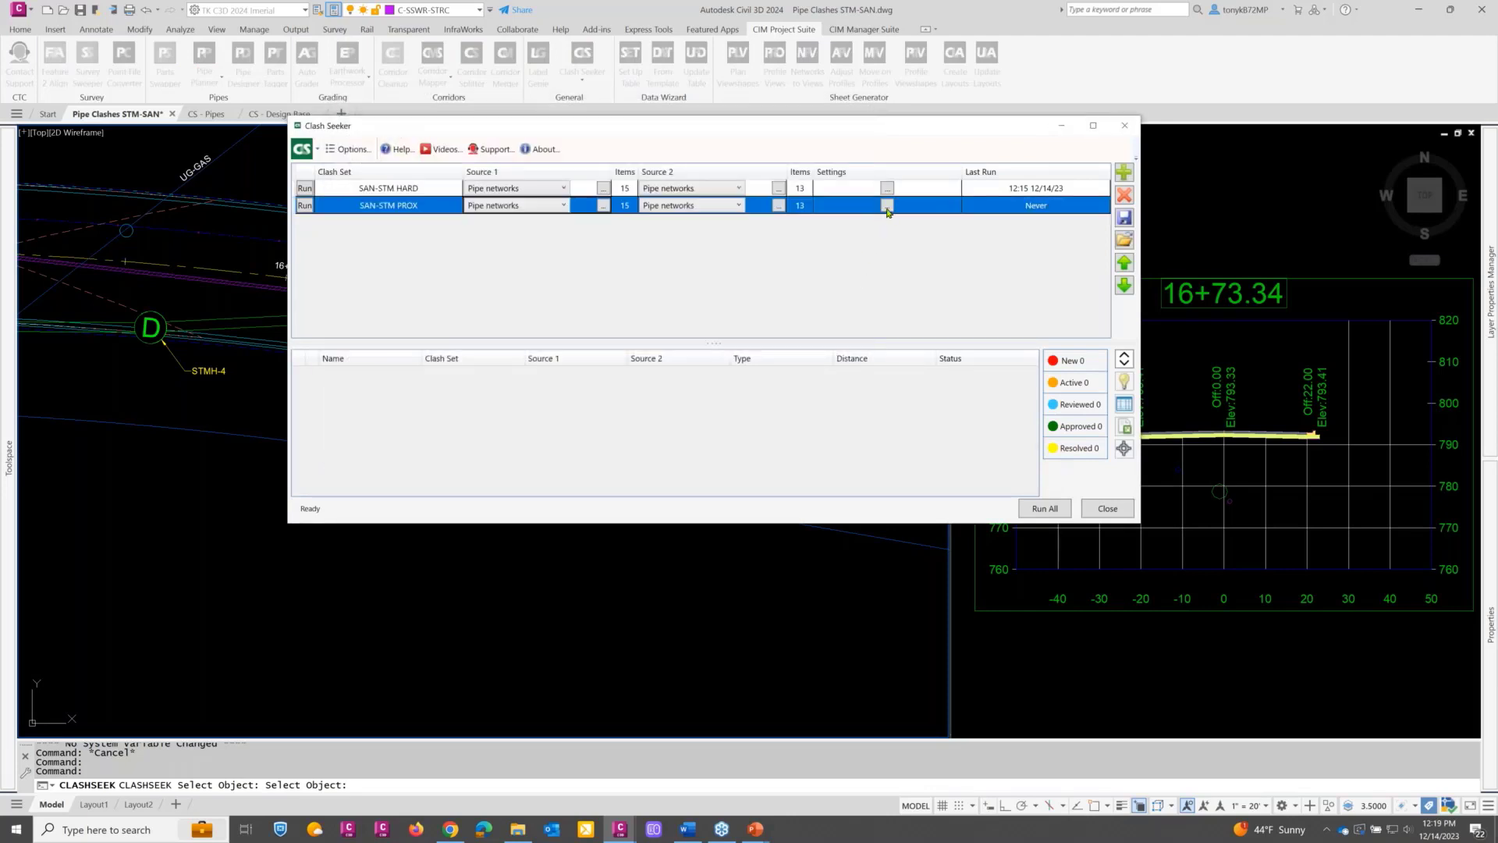
Step: Include proximity clashes with a buffer of 5 in the SAN-STM PROX settings and run that clash set
click(887, 206)
click(614, 318)
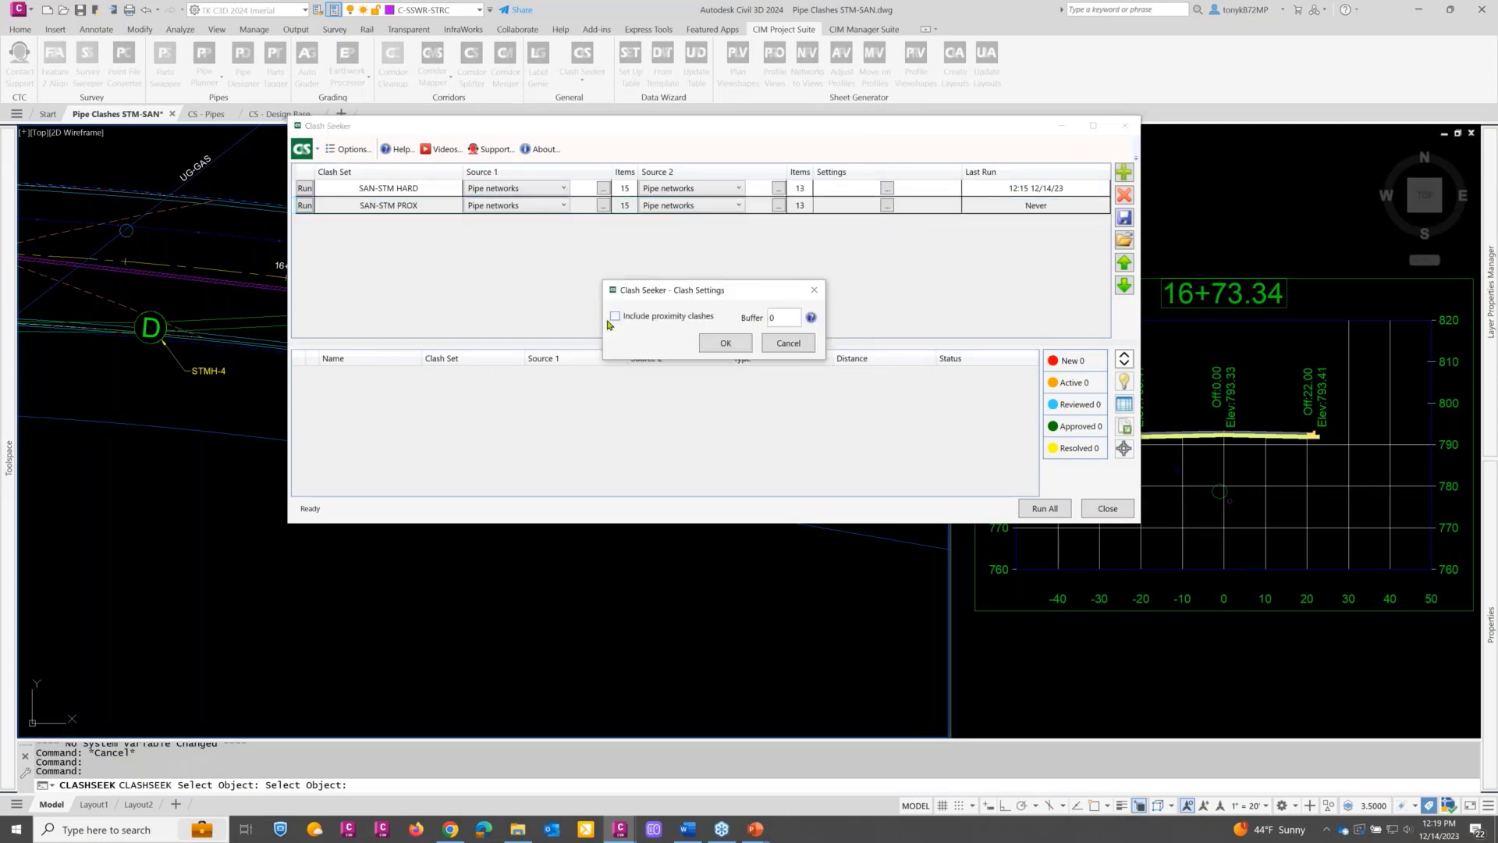
double_click(777, 318)
text(5)
click(725, 344)
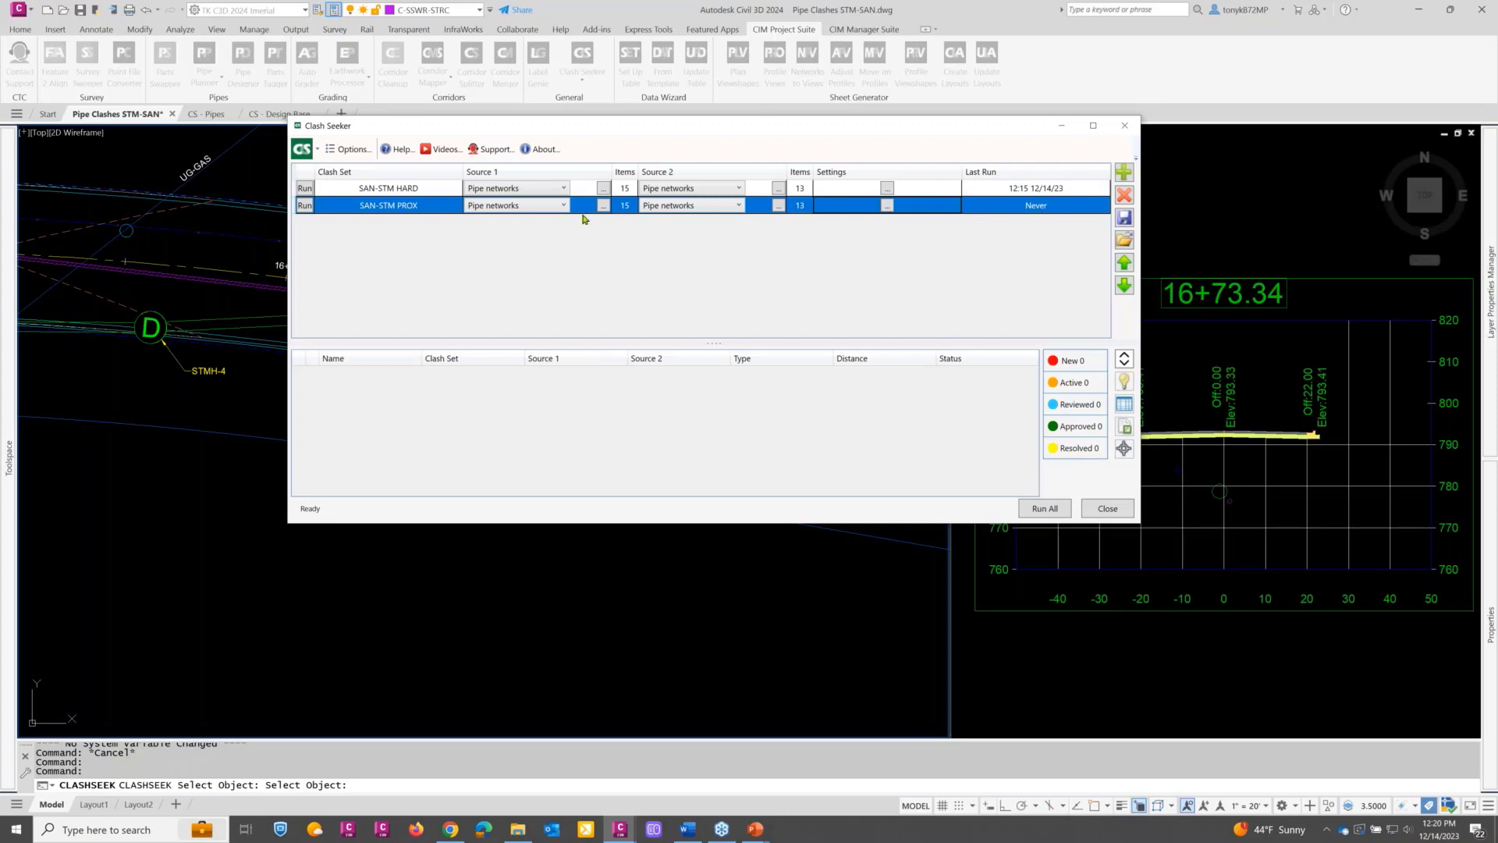
click(305, 206)
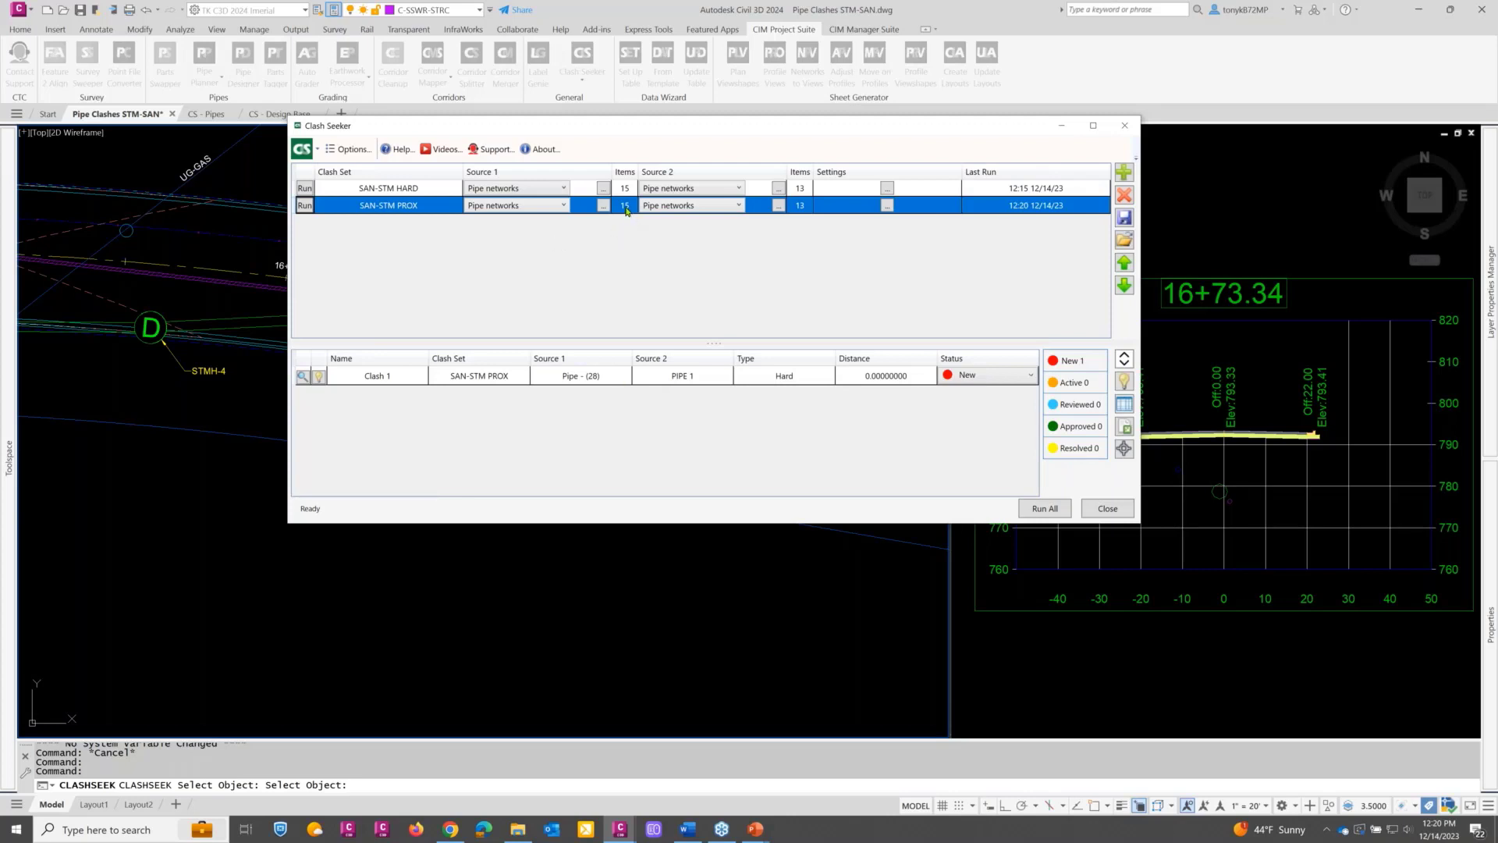
Step: Set the SAN-STM PROX proximity buffer to 10 and rerun the clash set
click(887, 205)
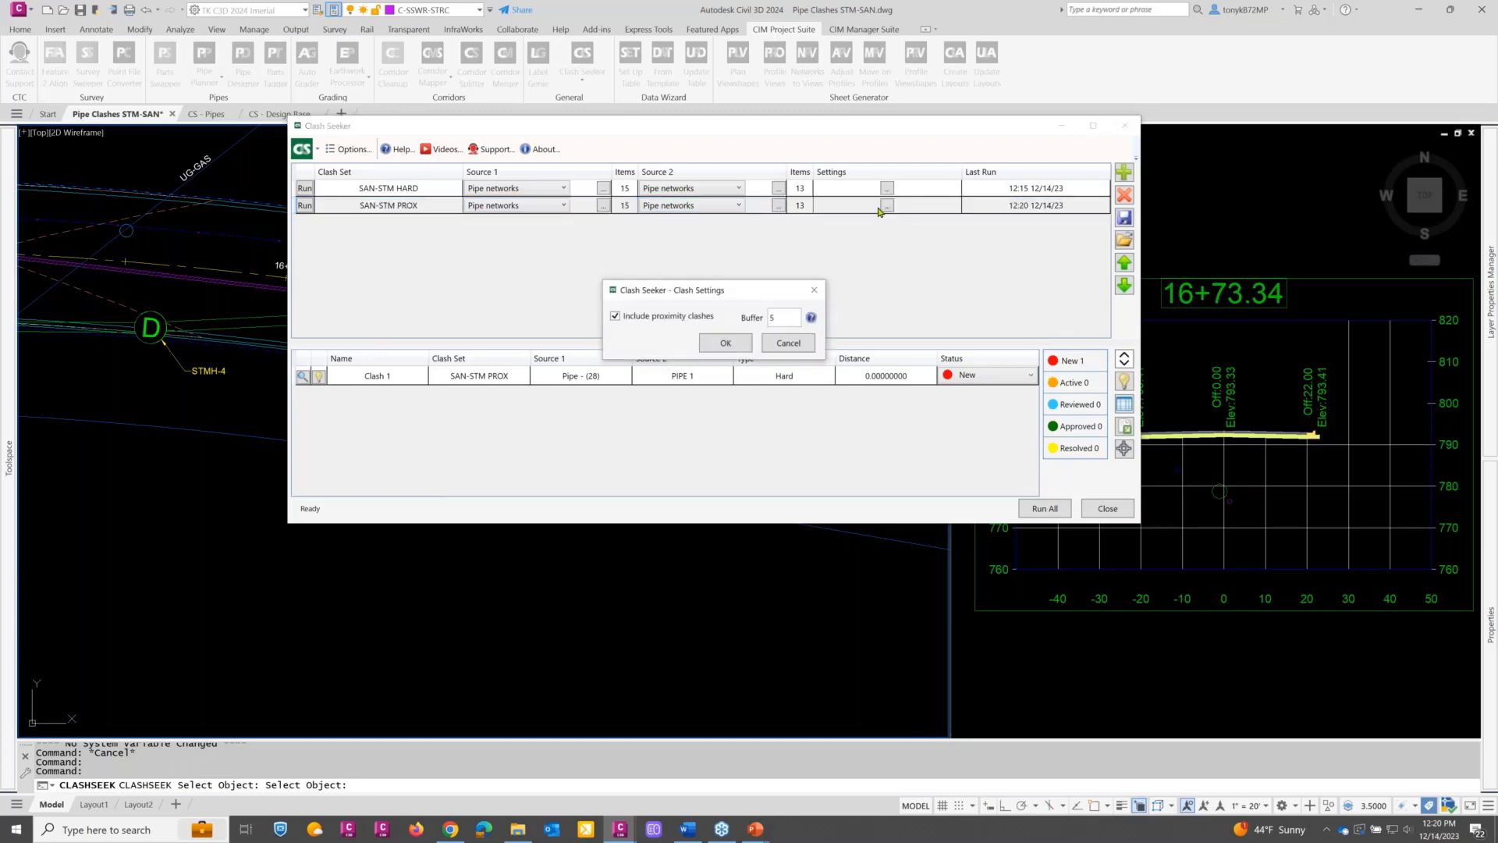
double_click(780, 316)
text(10)
click(724, 344)
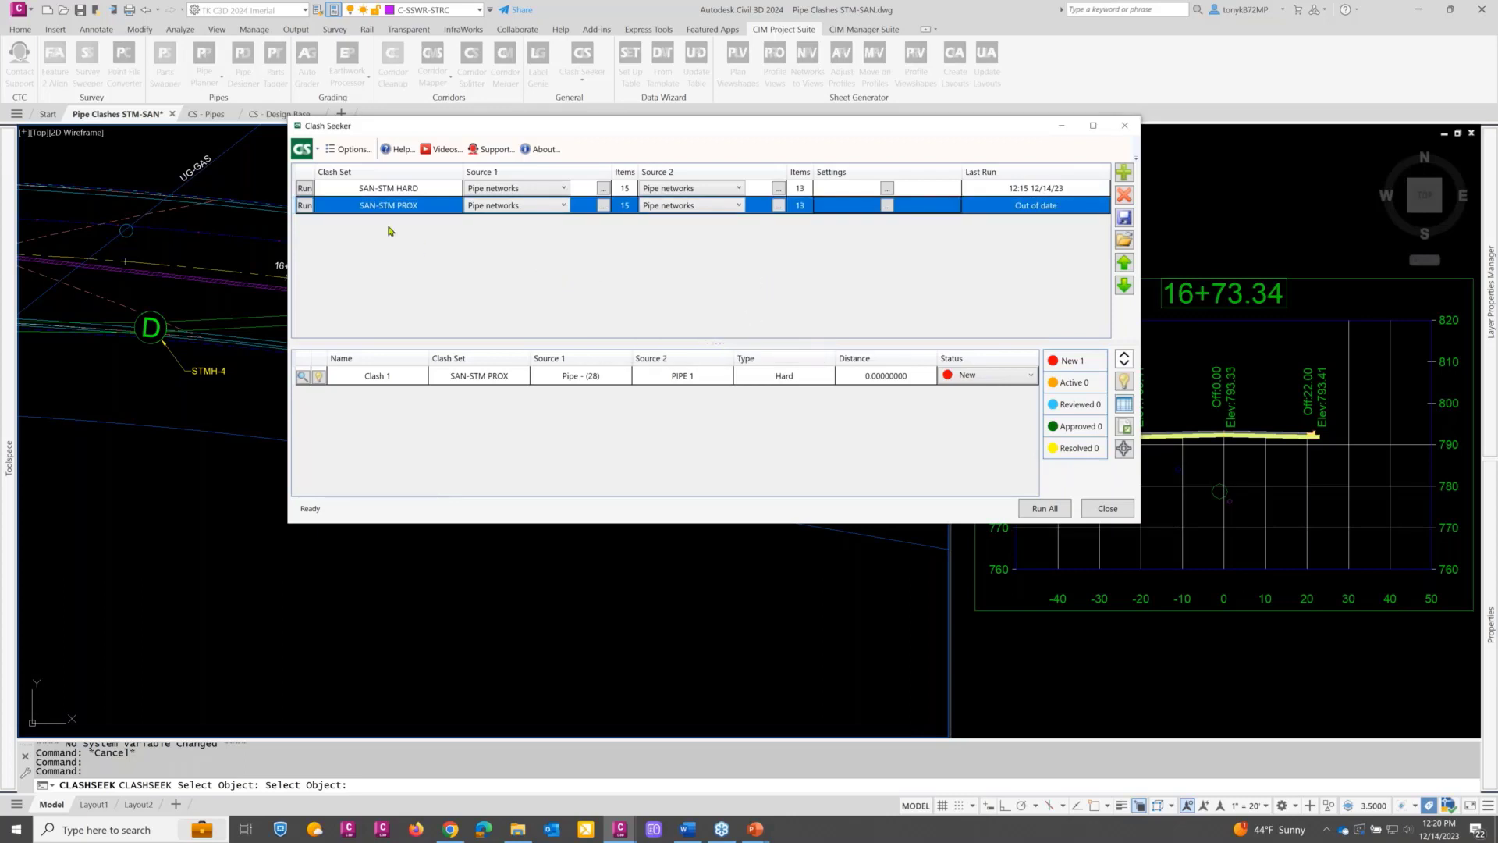
click(304, 206)
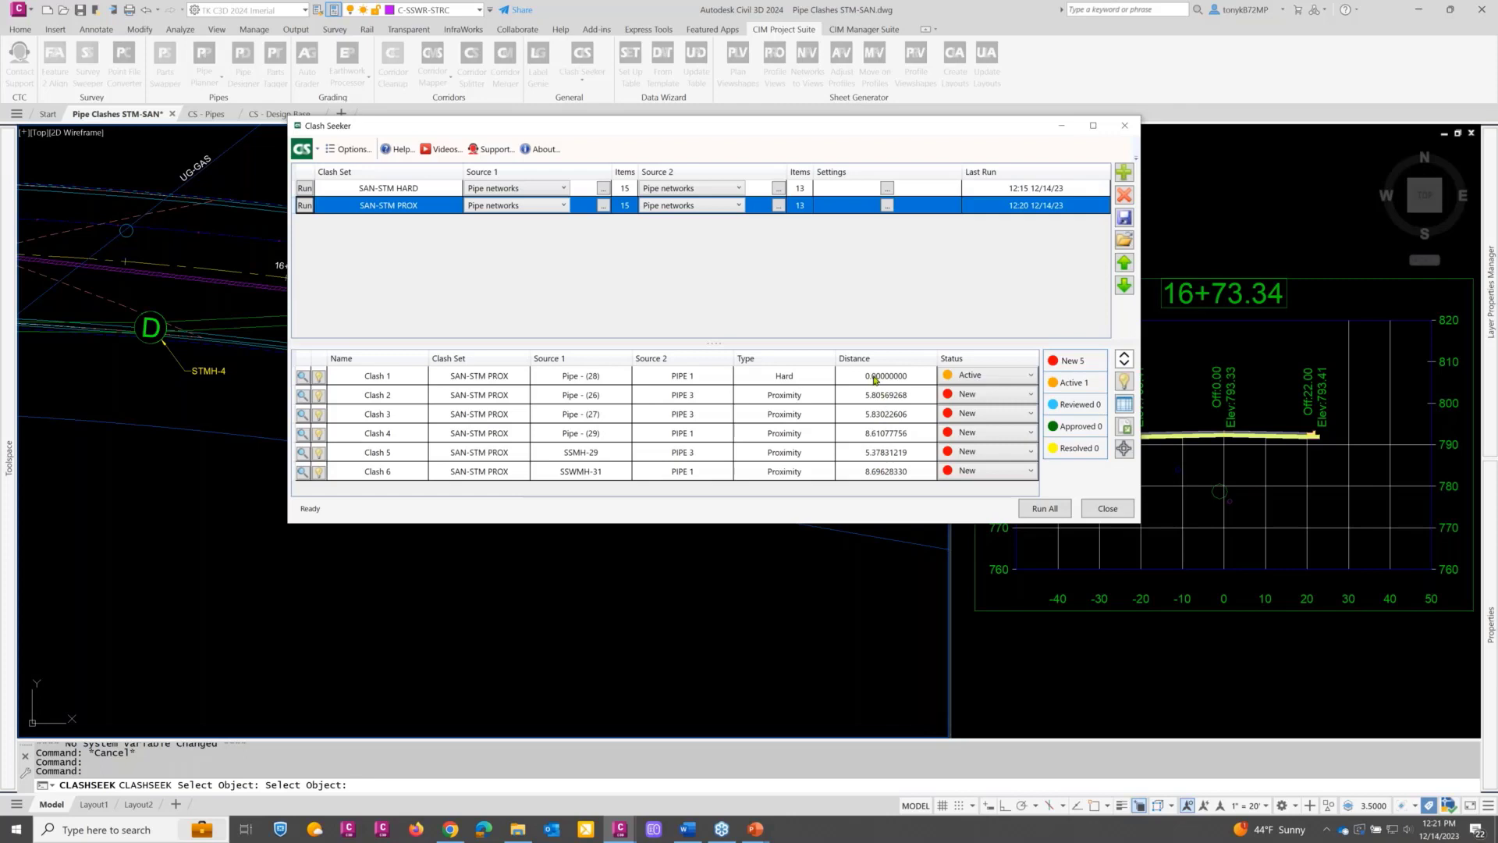
Step: Set the status of proximity Clashes 2 through 6 to Approved
click(1001, 395)
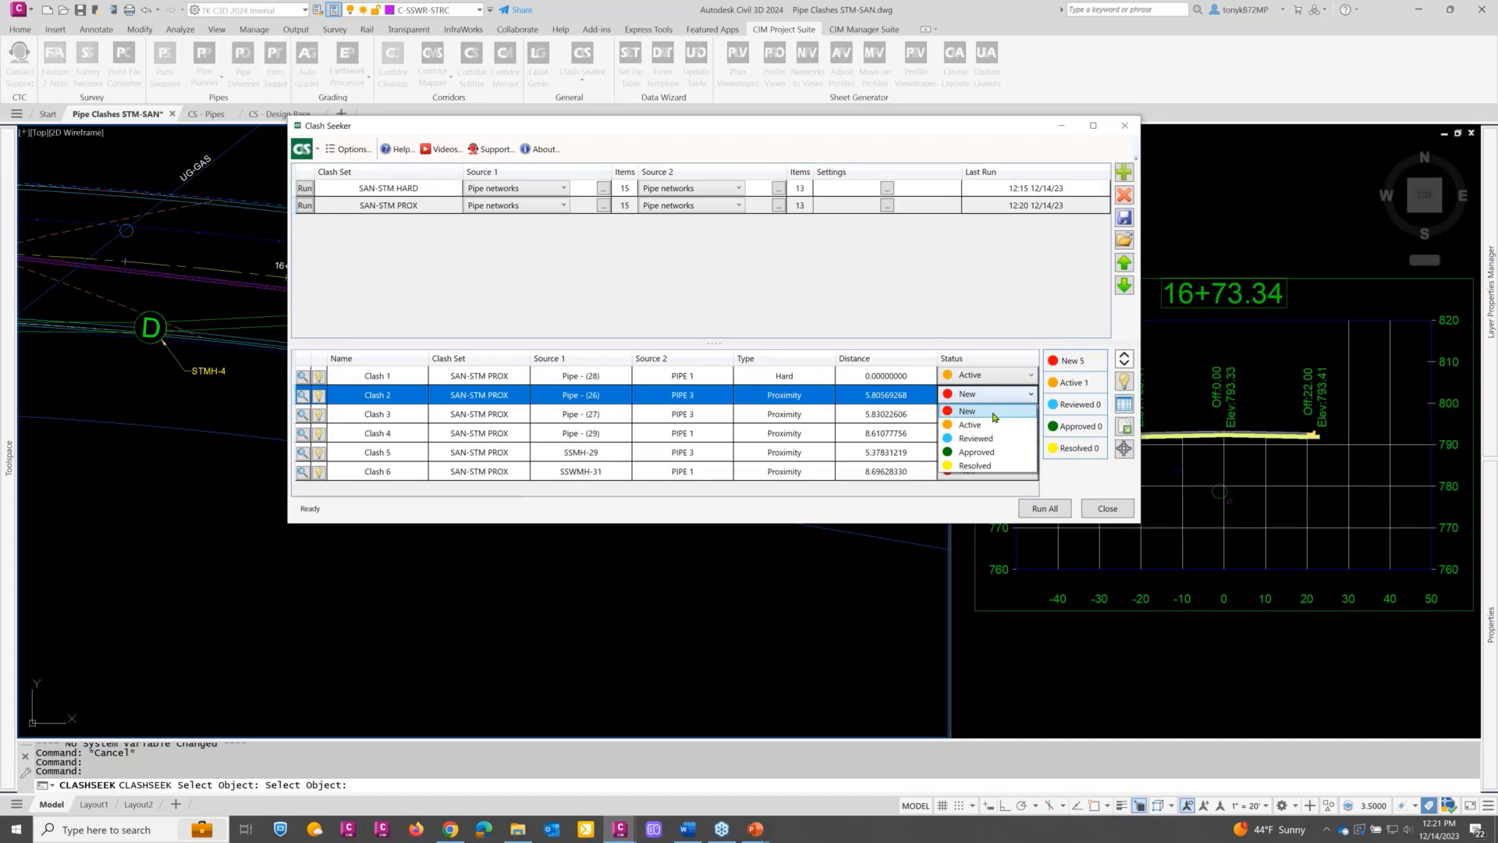
click(985, 453)
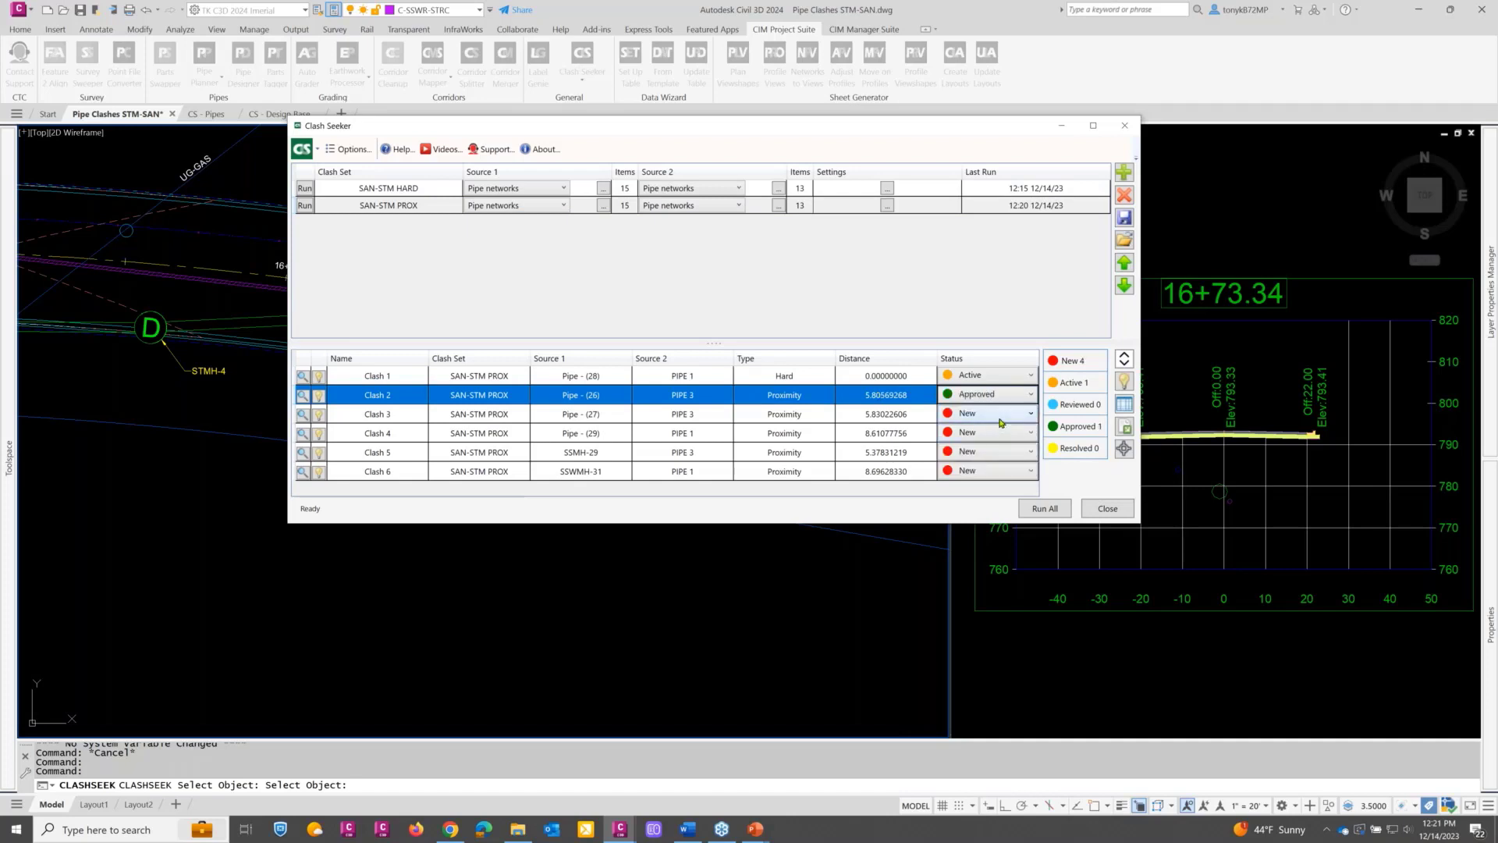
click(1000, 422)
click(995, 471)
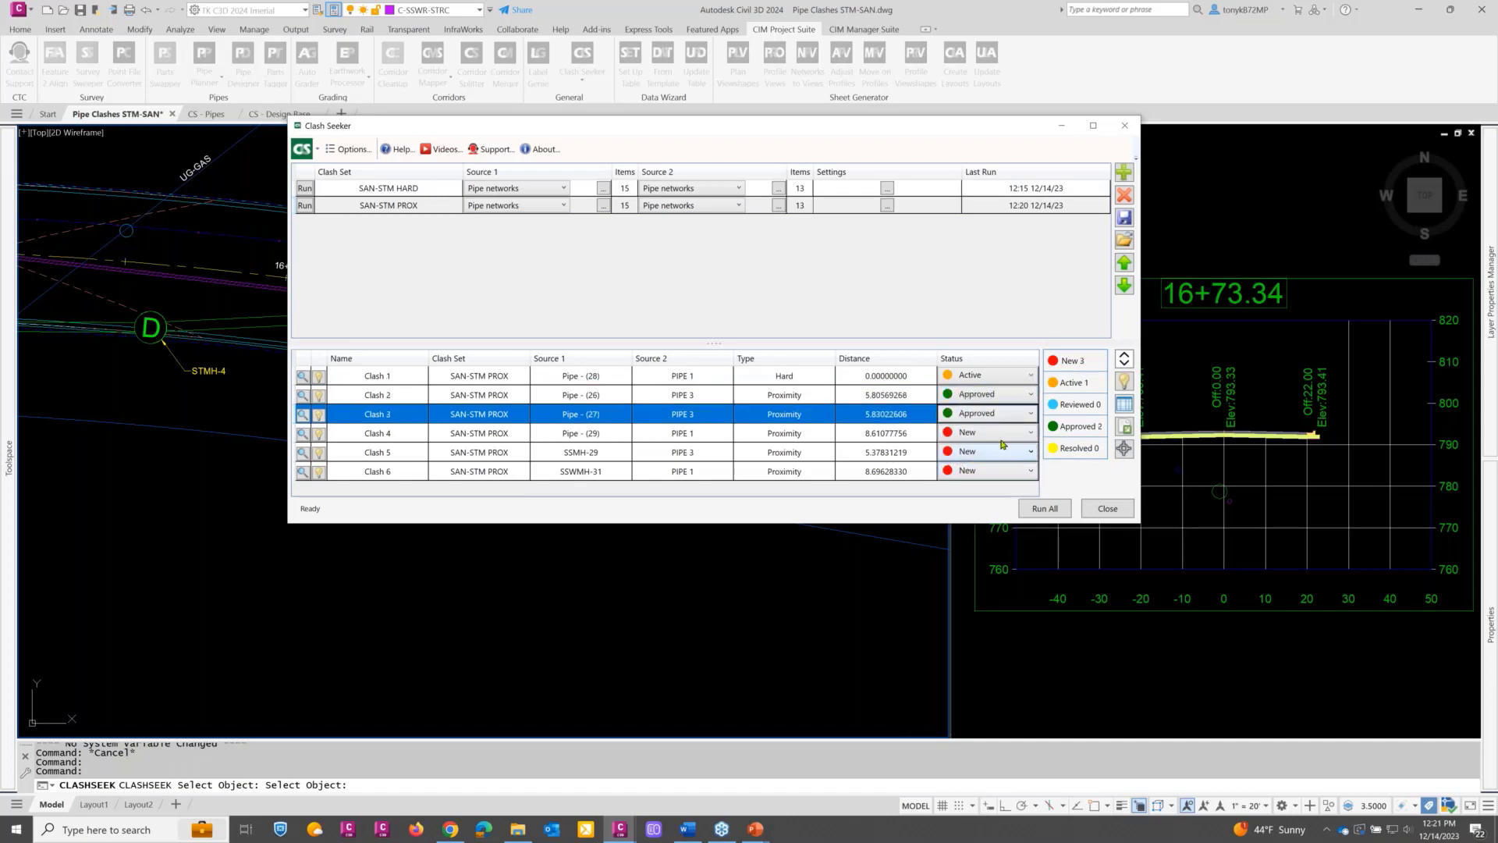
click(1006, 439)
click(986, 491)
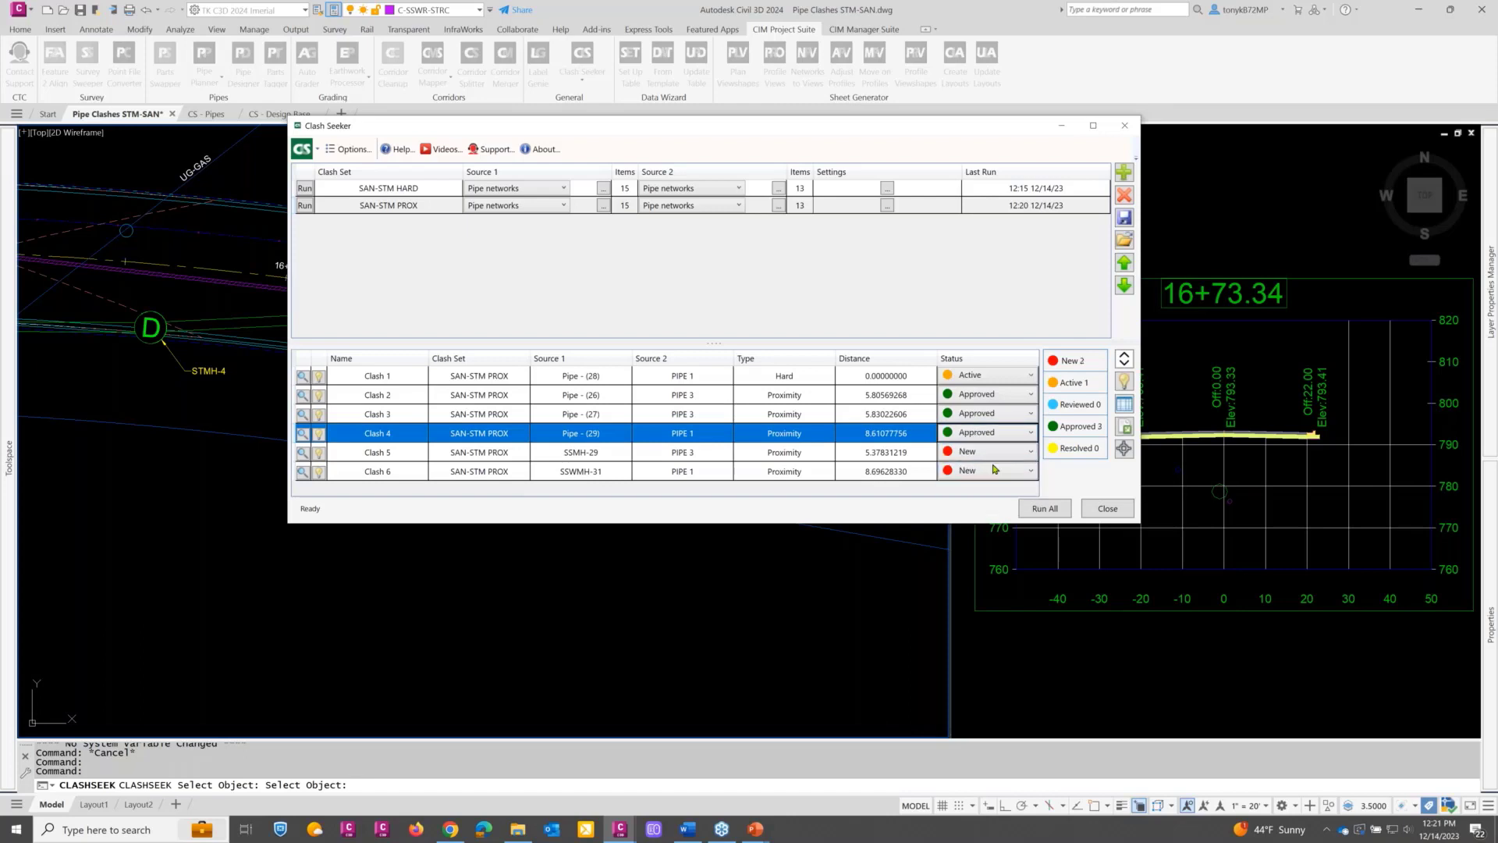
click(1001, 458)
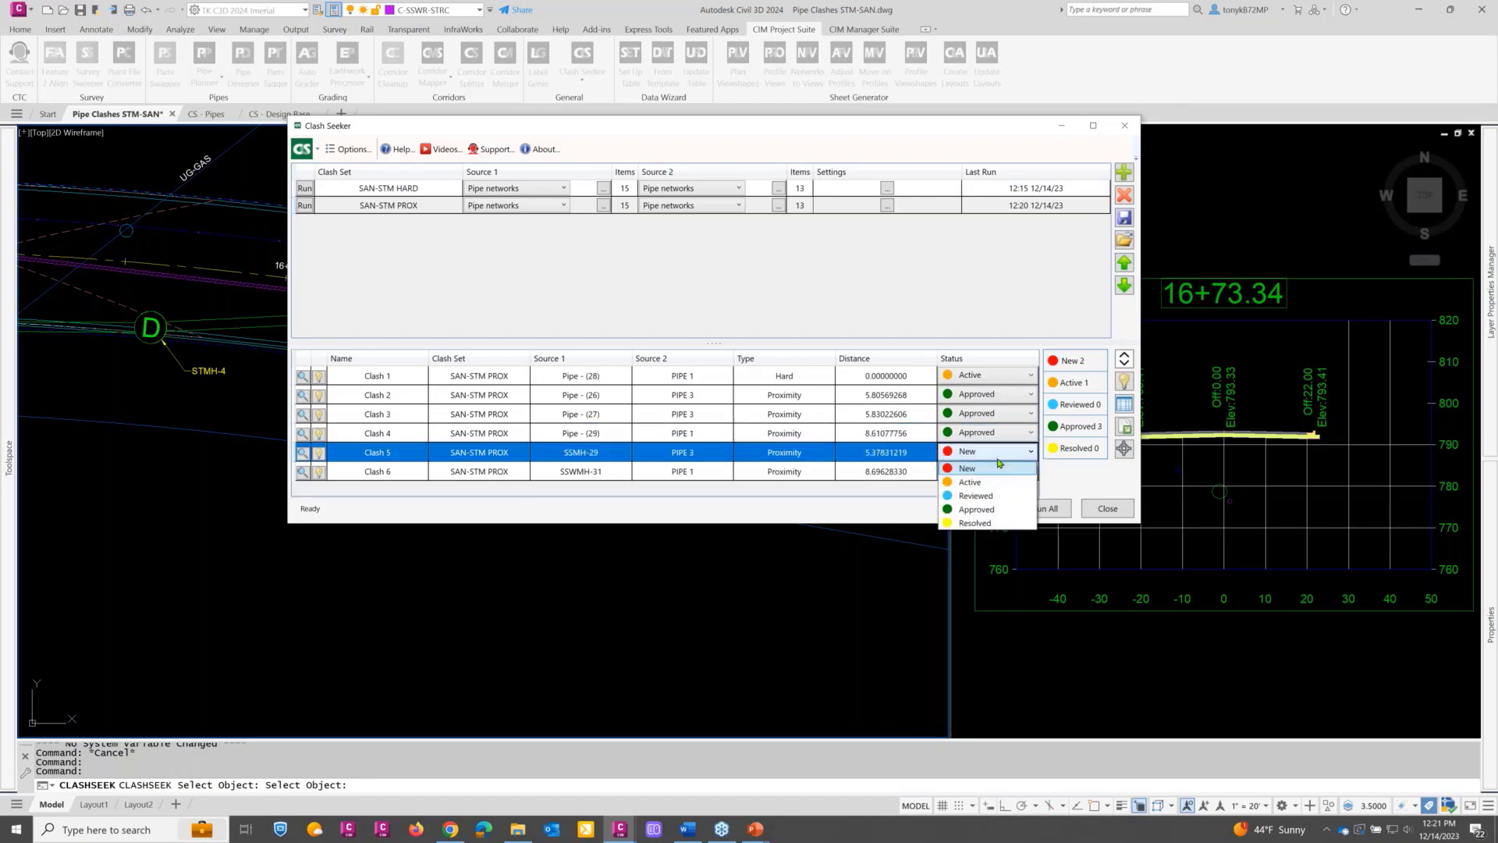
click(985, 511)
click(1011, 472)
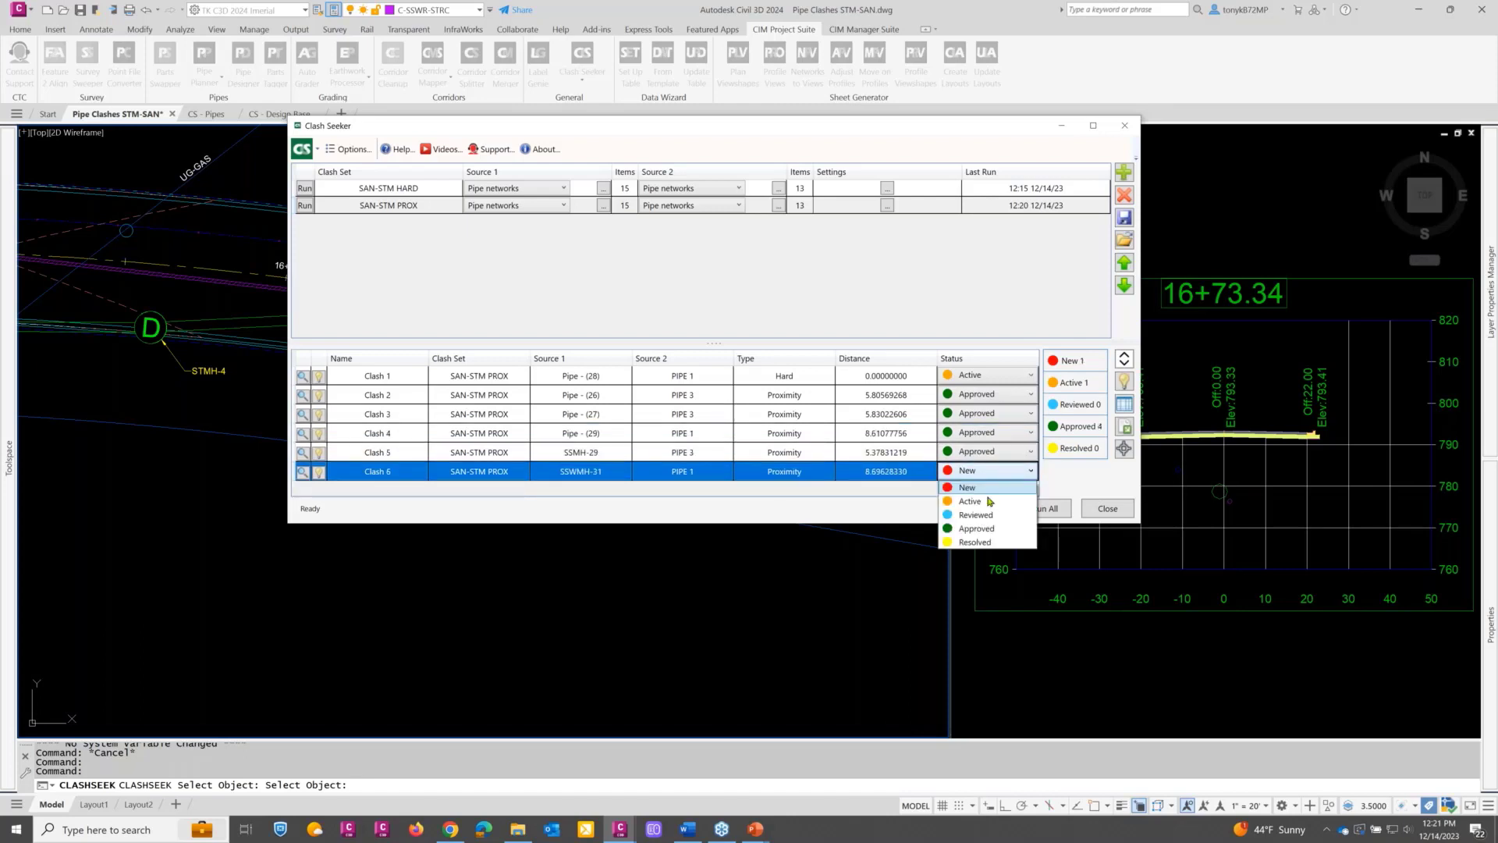
click(985, 525)
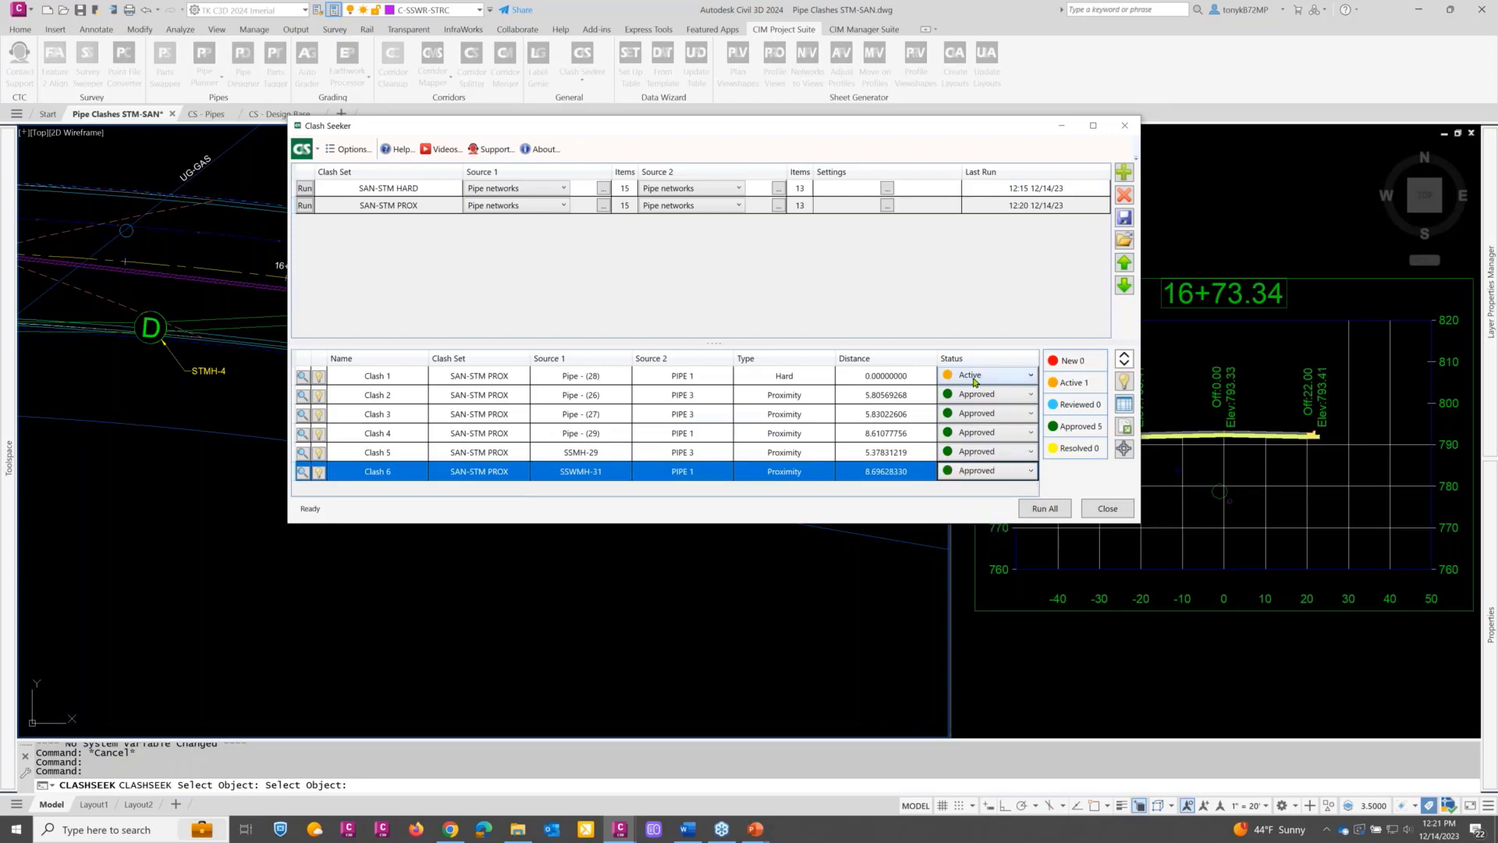
Step: Start adding an AutoCAD table of the clashes, keeping the Standard table style and setting capitalization to UPPERCASE
click(1124, 405)
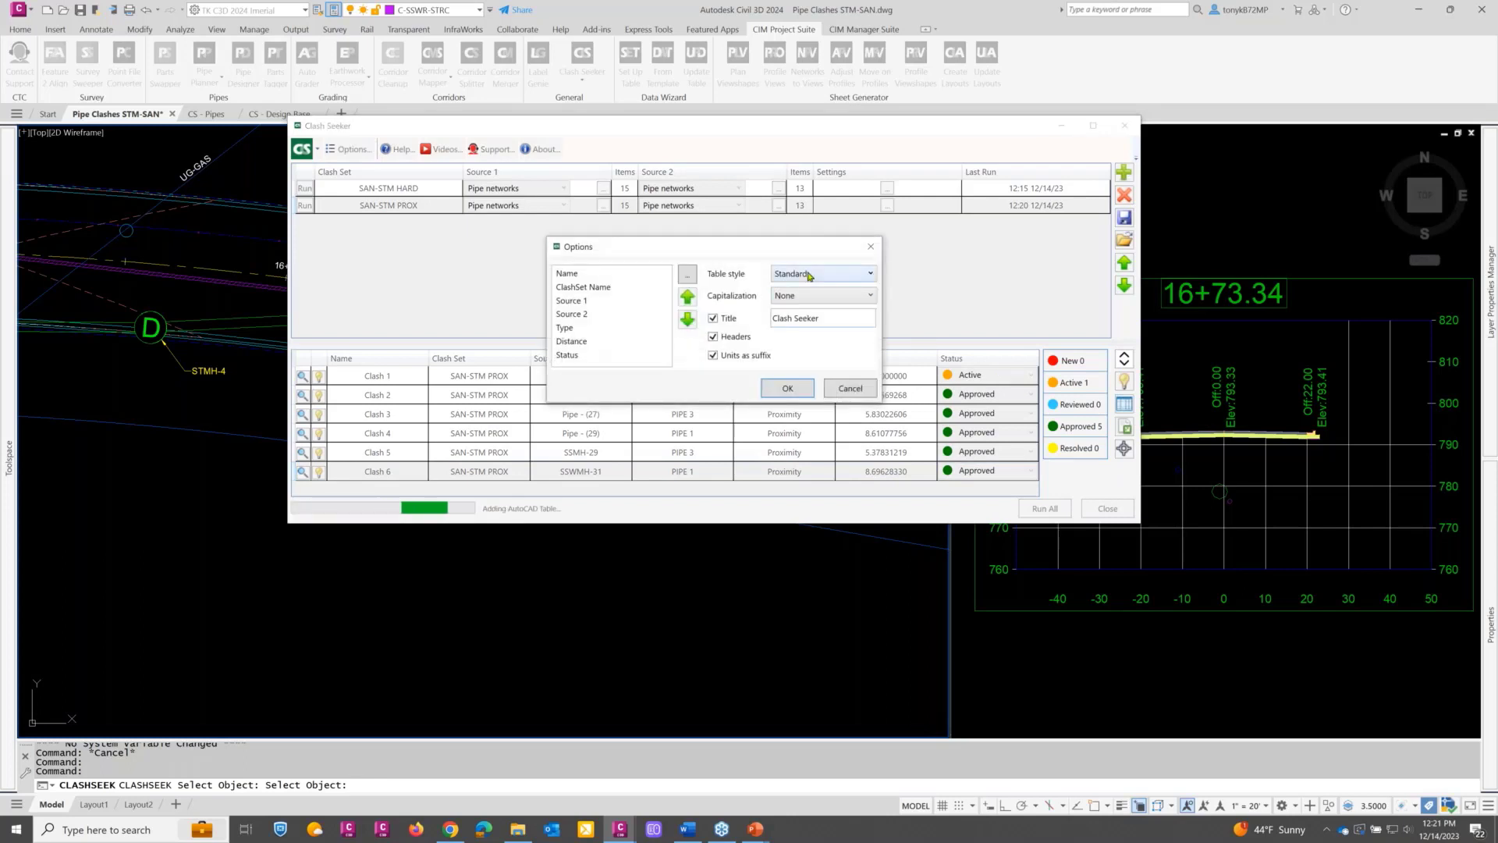
click(835, 274)
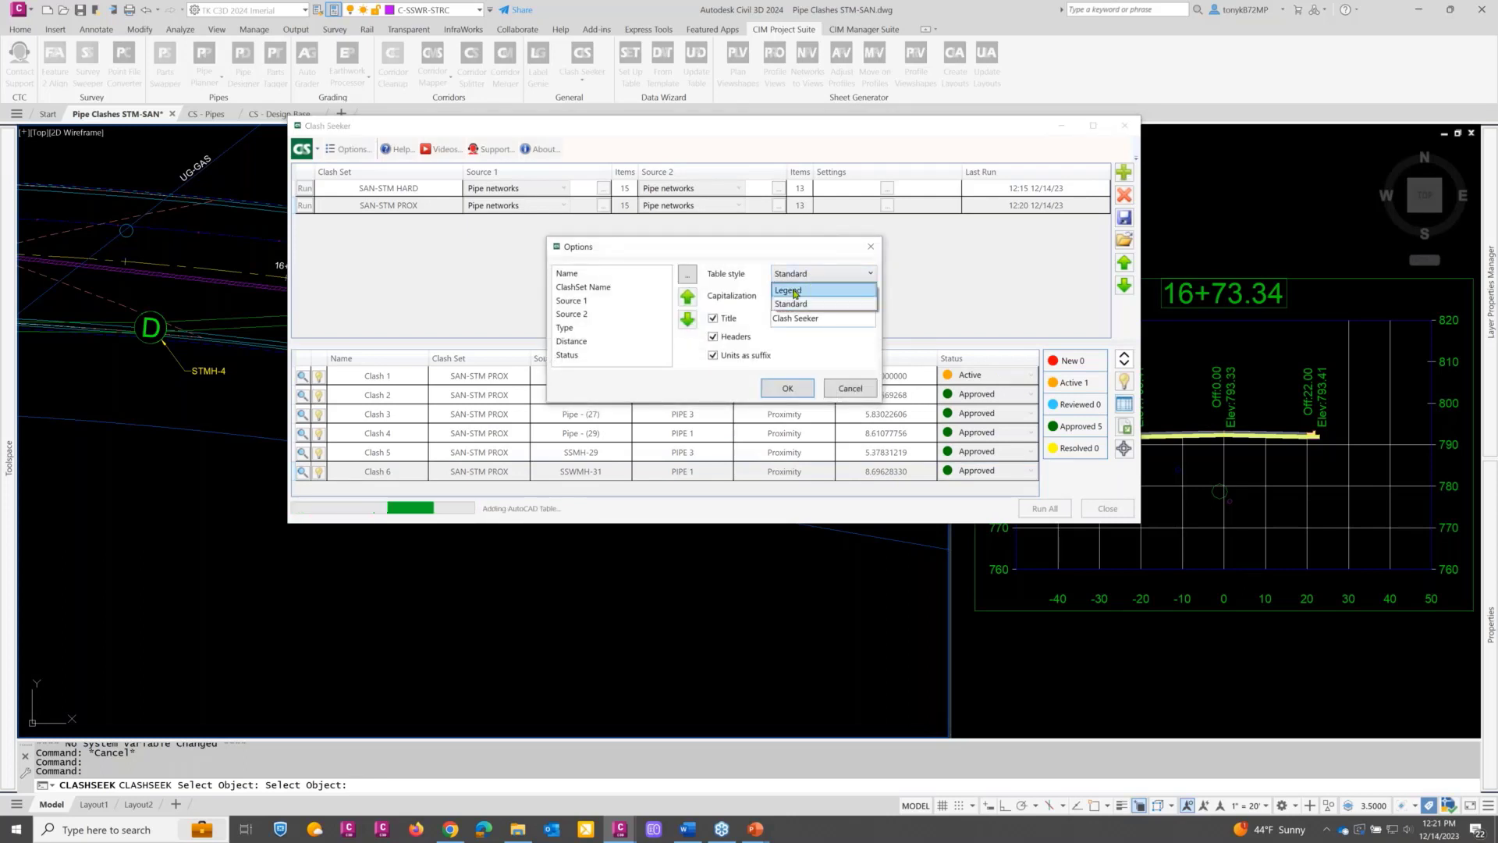
click(809, 278)
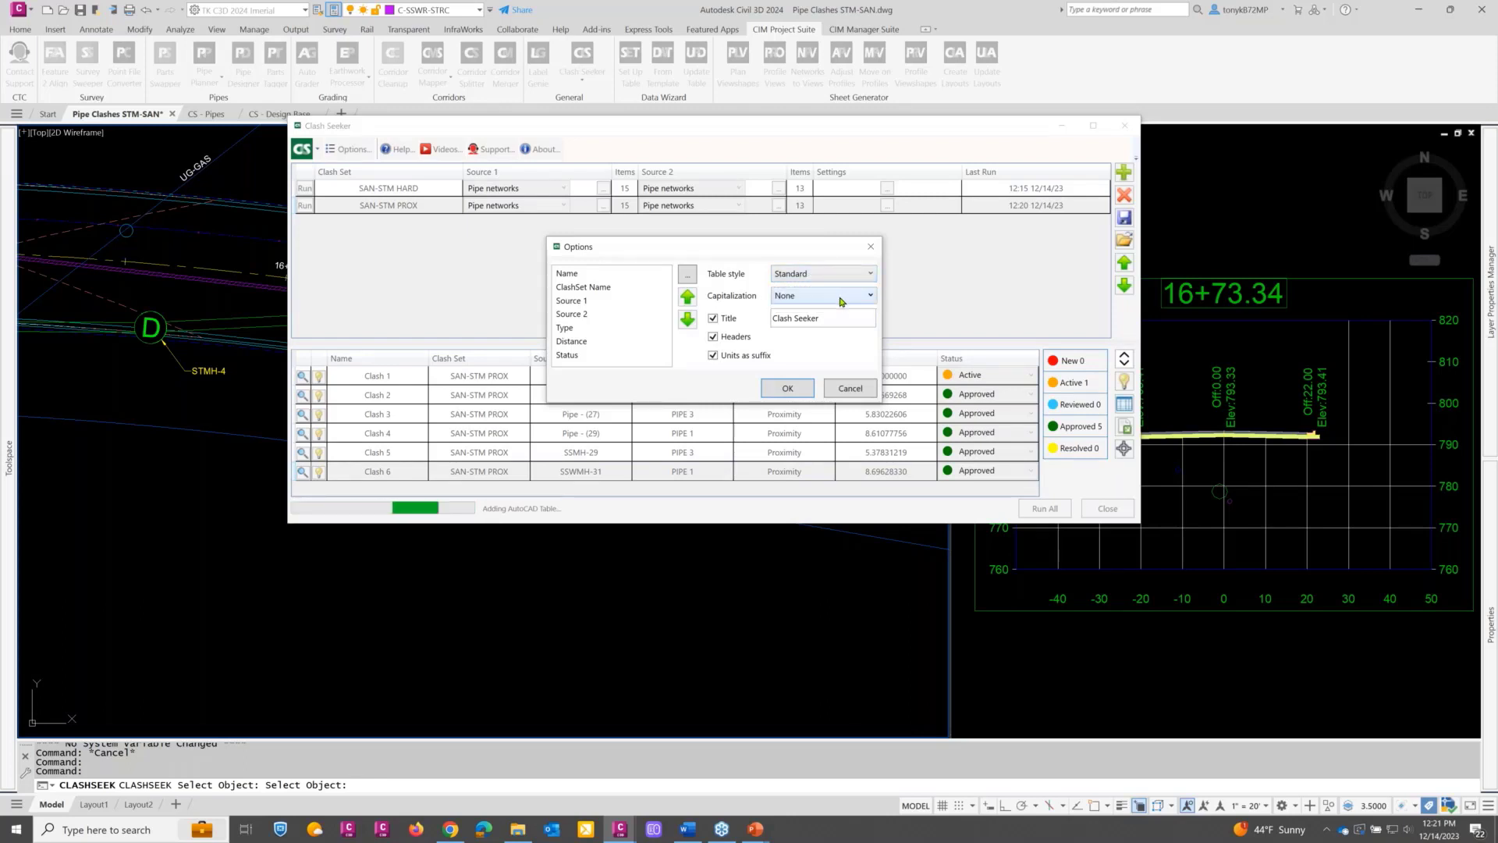
click(813, 295)
click(798, 327)
Step: Set the clash table's title to PROXIMITY CLASHES in the table options
drag(819, 318, 765, 322)
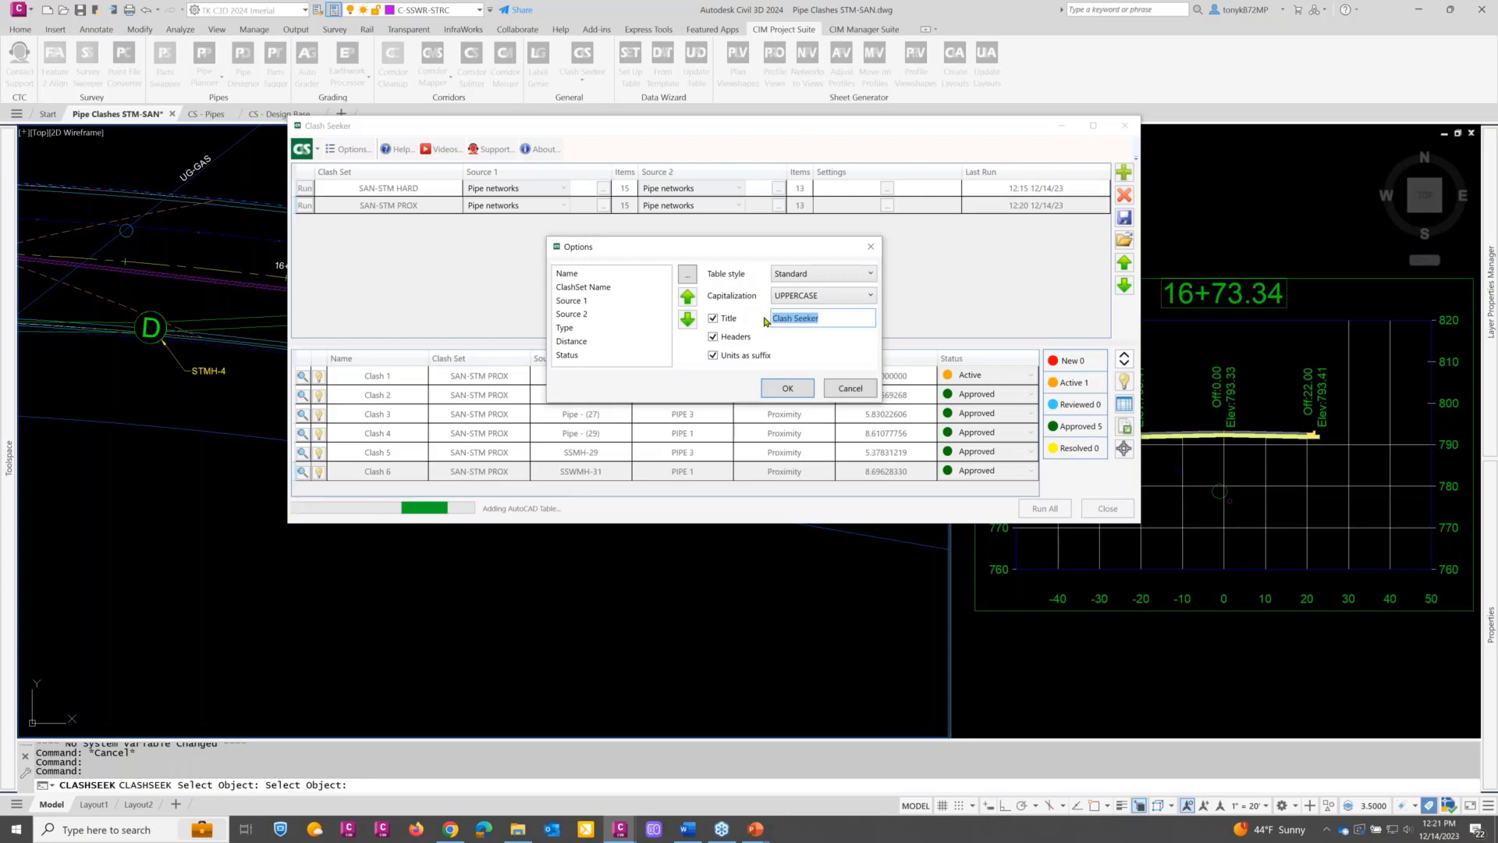
text(pROLX)
key(BackSpace)
key(BackSpace)
text(ROXIMITY cLASHES)
click(817, 319)
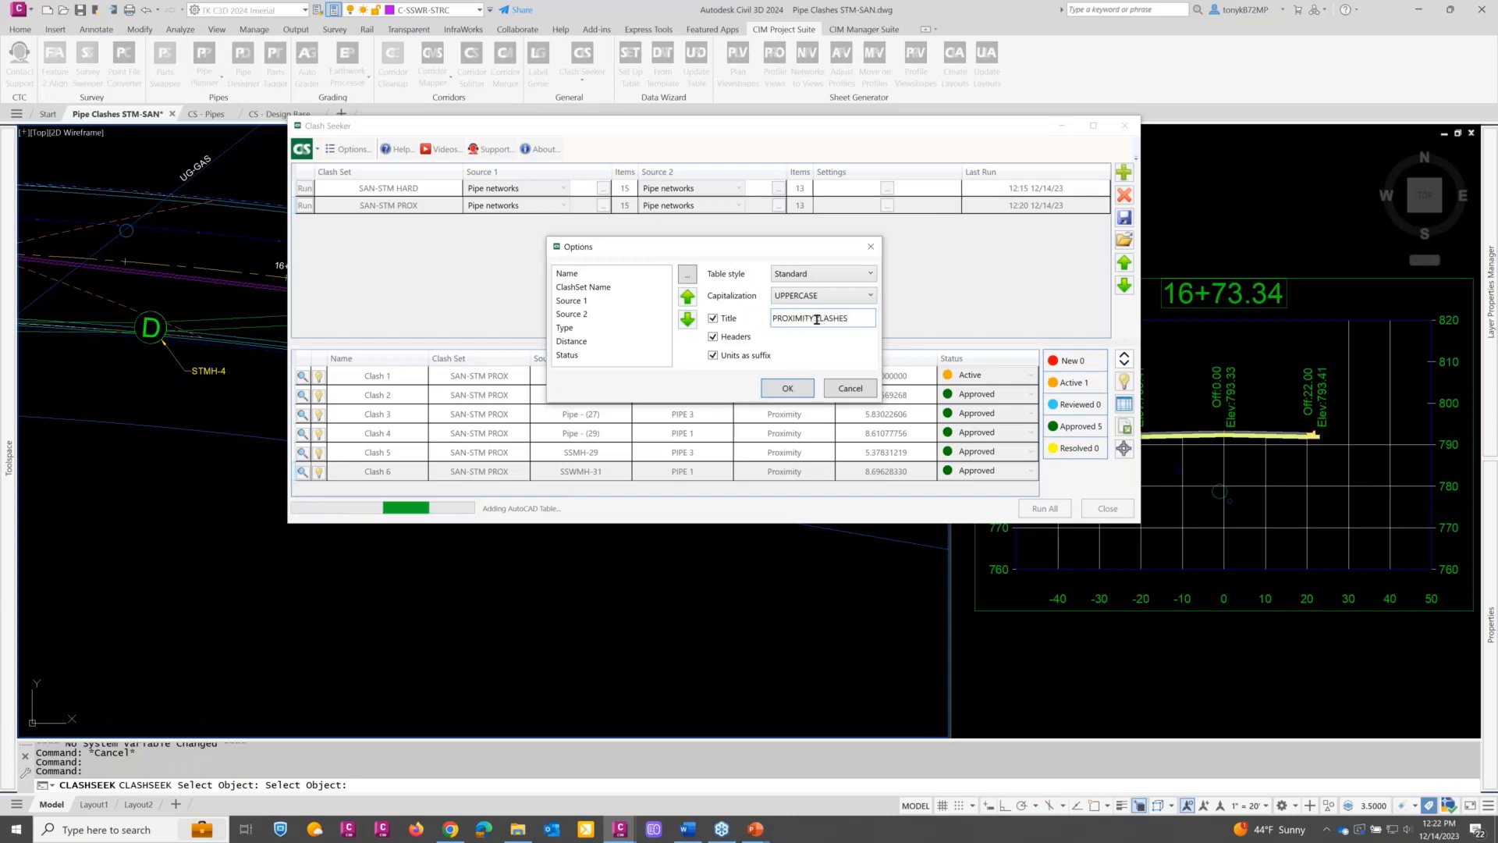
key(Delete)
text(C)
Step: Keep the Name, ClashSet Name, Source 1, Source 2, Type, Distance and Status columns in the clash table and accept the table options
click(570, 301)
click(577, 287)
click(687, 273)
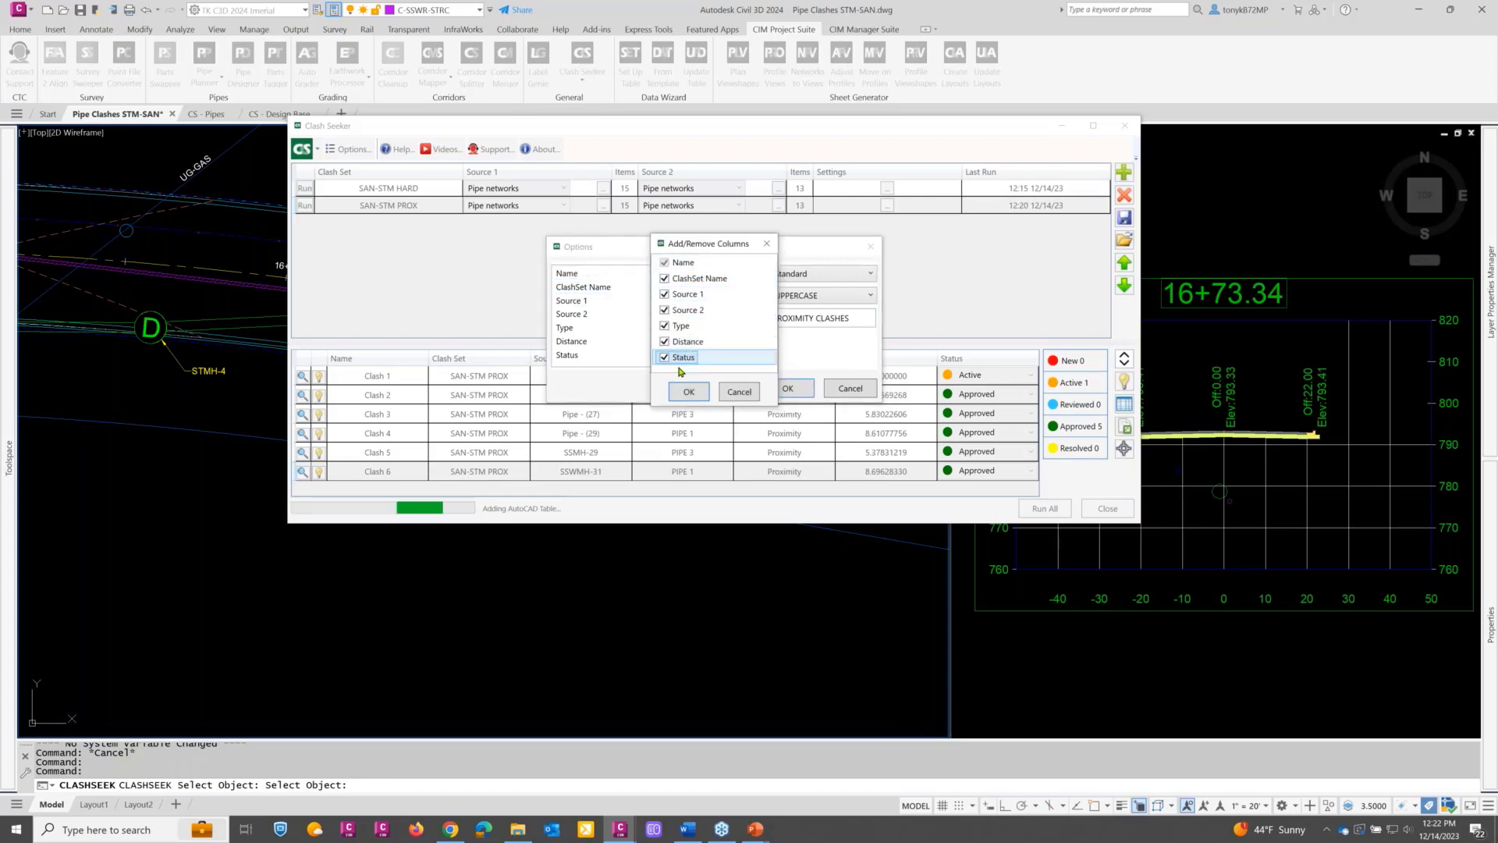
click(691, 312)
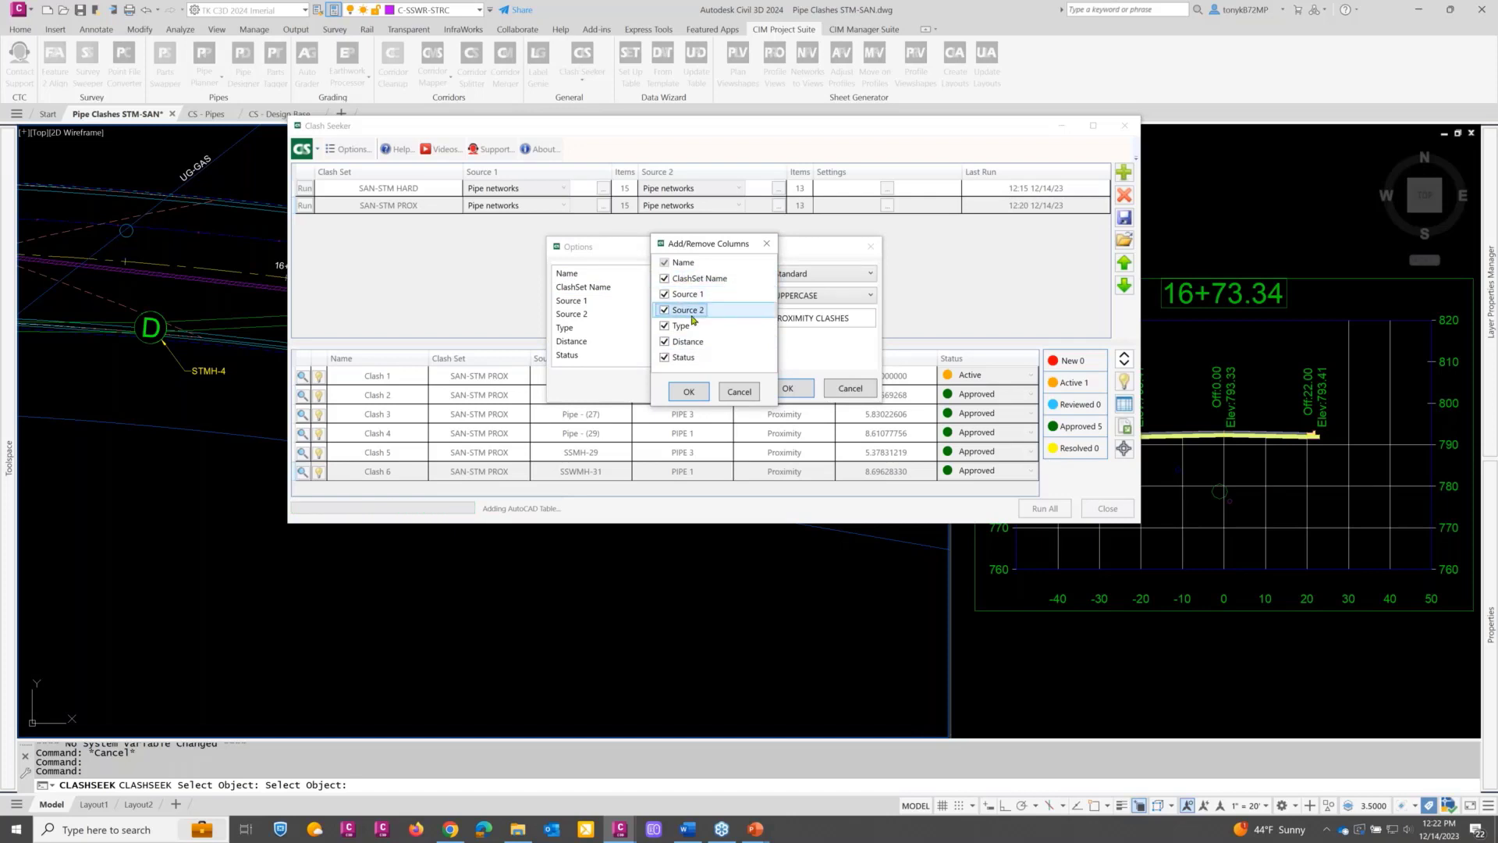
click(688, 391)
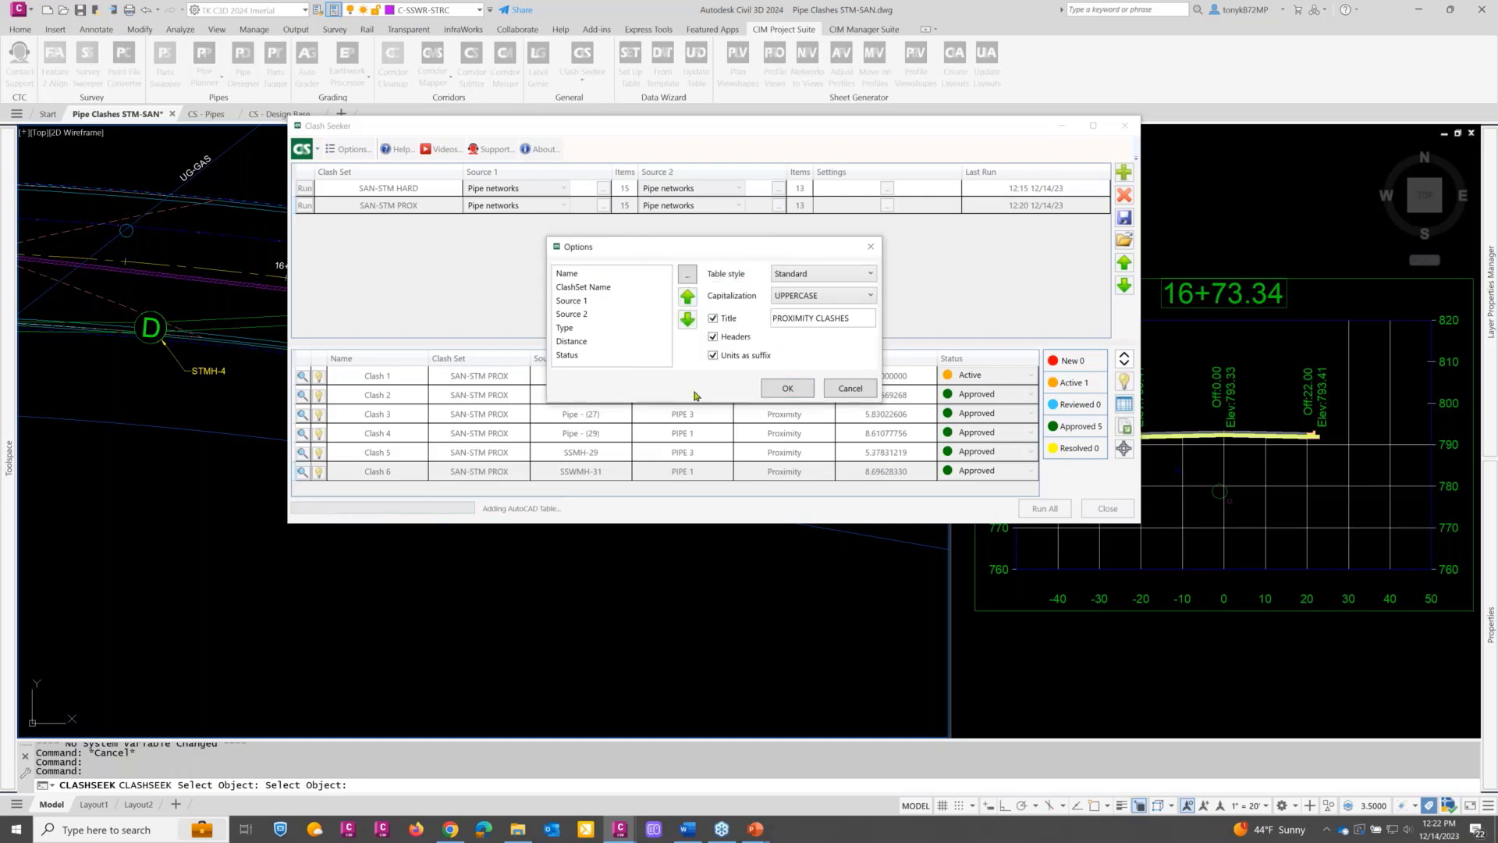
click(787, 388)
Step: Insert the clash table in the empty area above the east end of the road plan and close Clash Seeker
scroll(626, 419, down, 6)
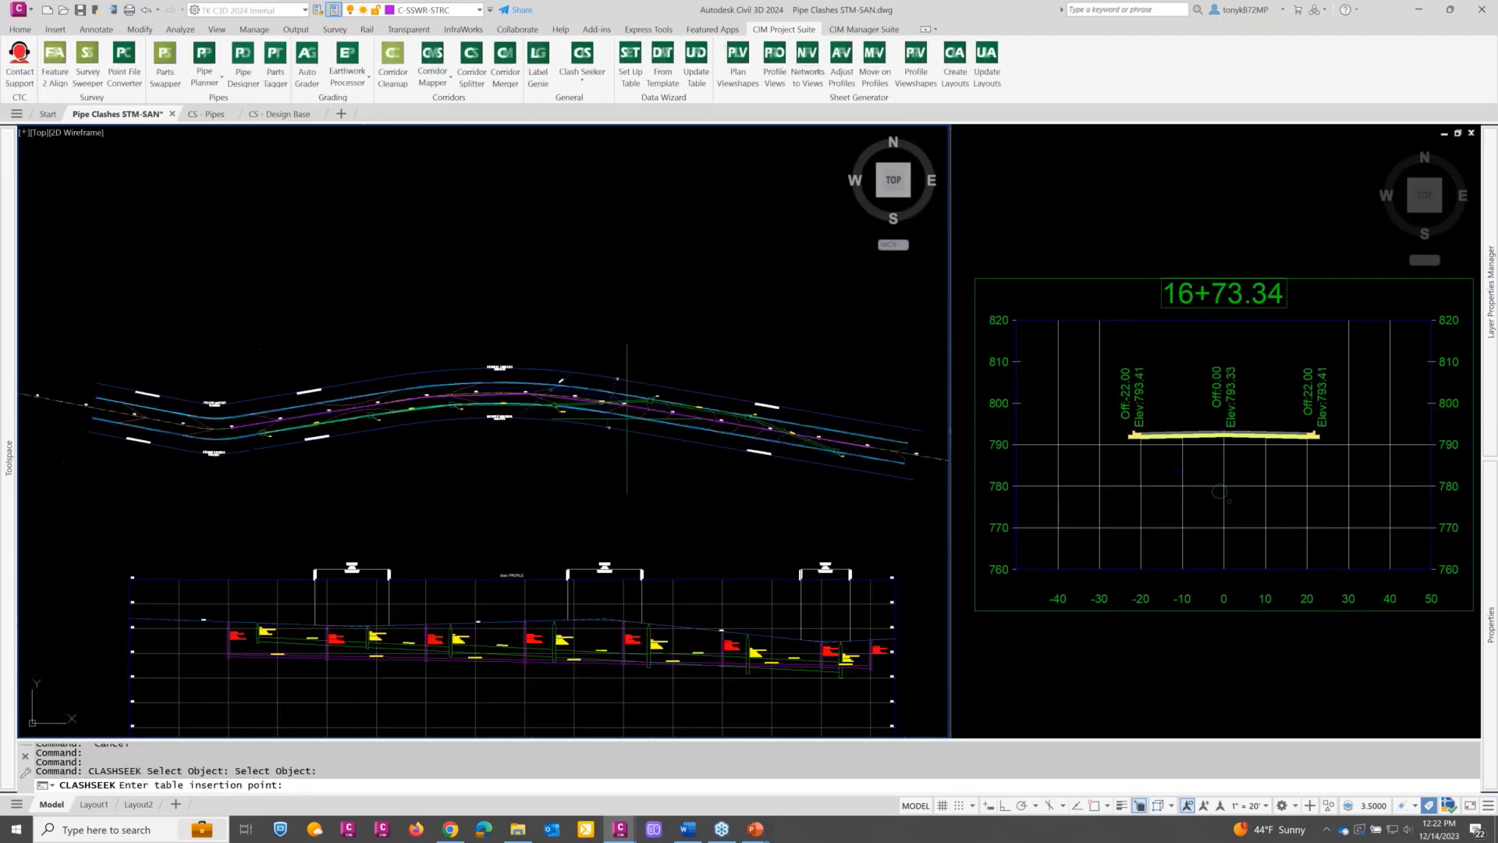
scroll(626, 420, down, 4)
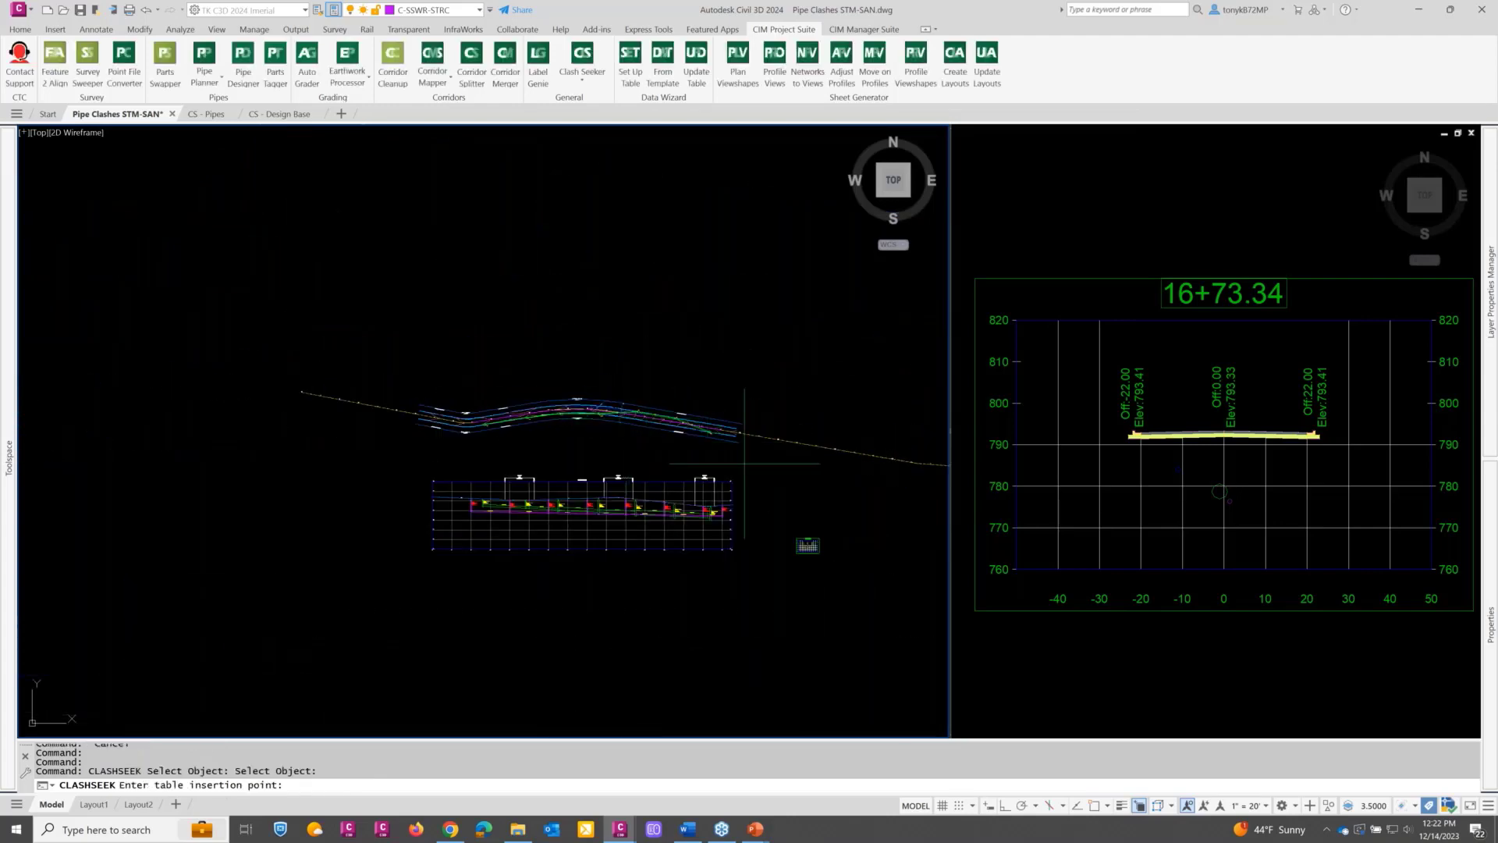
scroll(778, 488, up, 6)
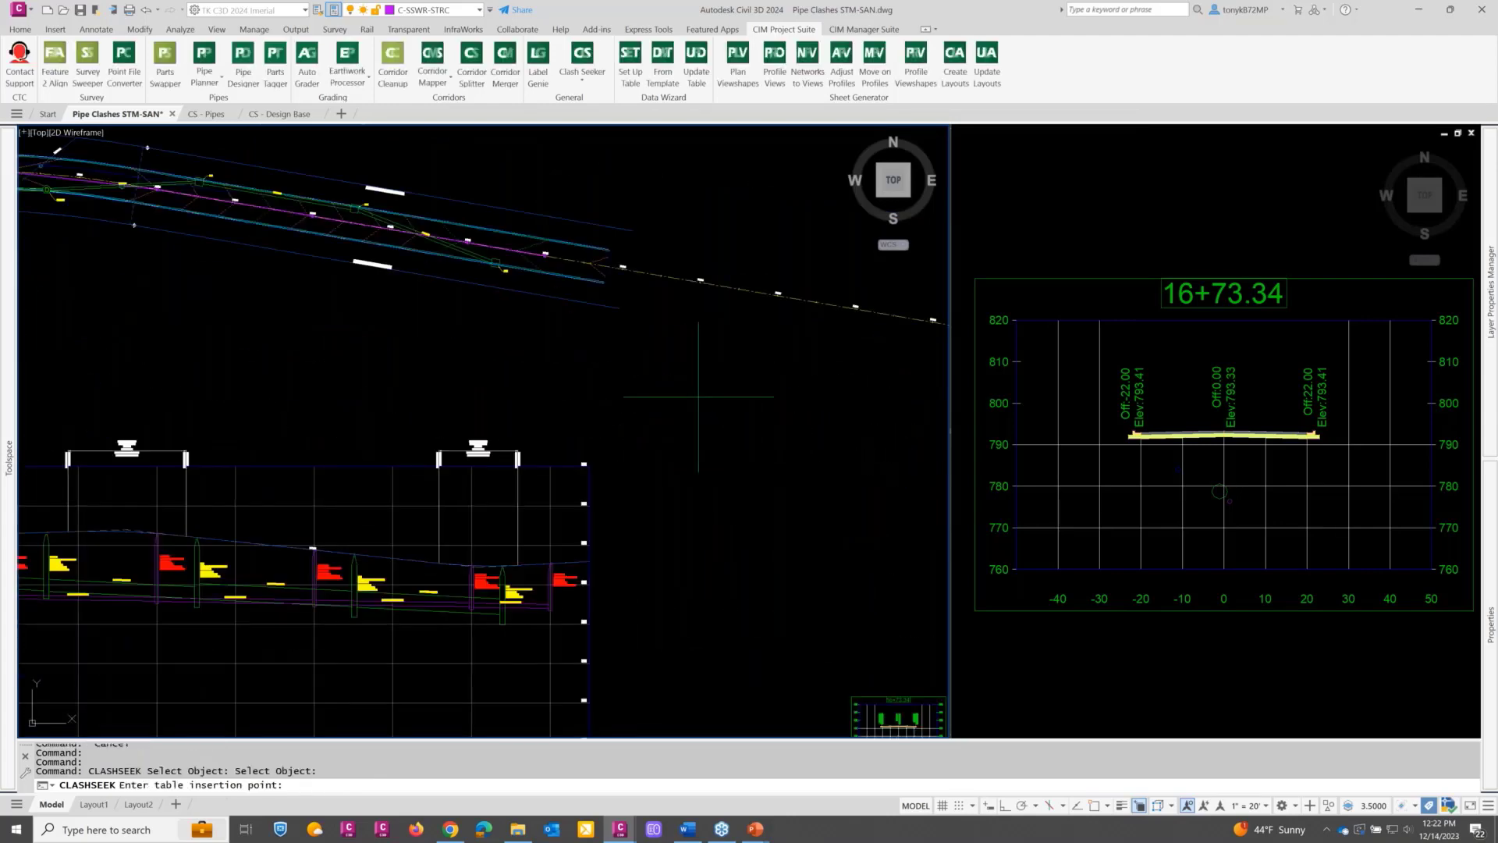
scroll(721, 412, down, 6)
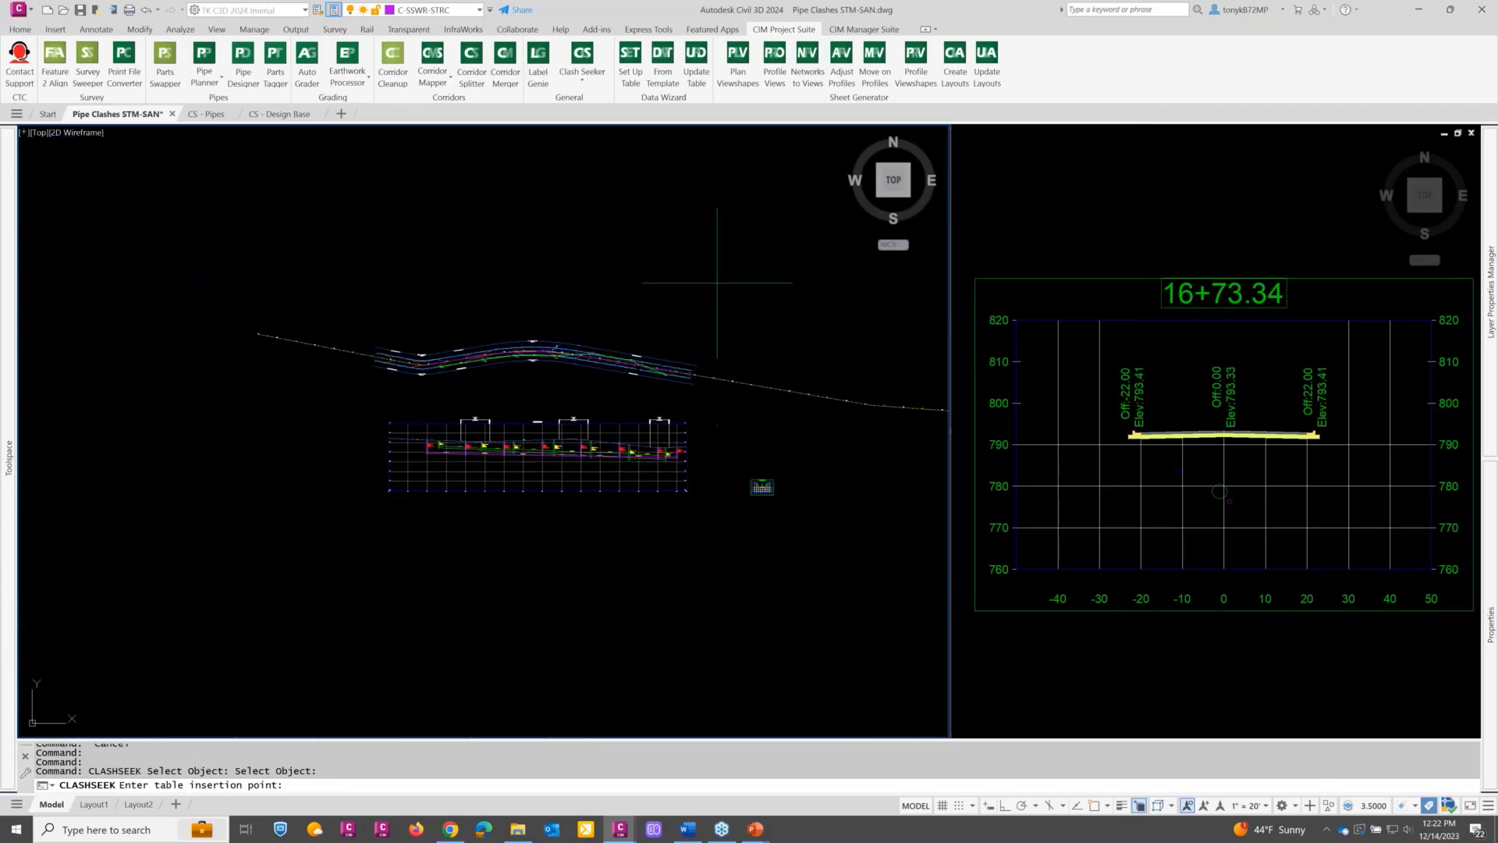
click(718, 262)
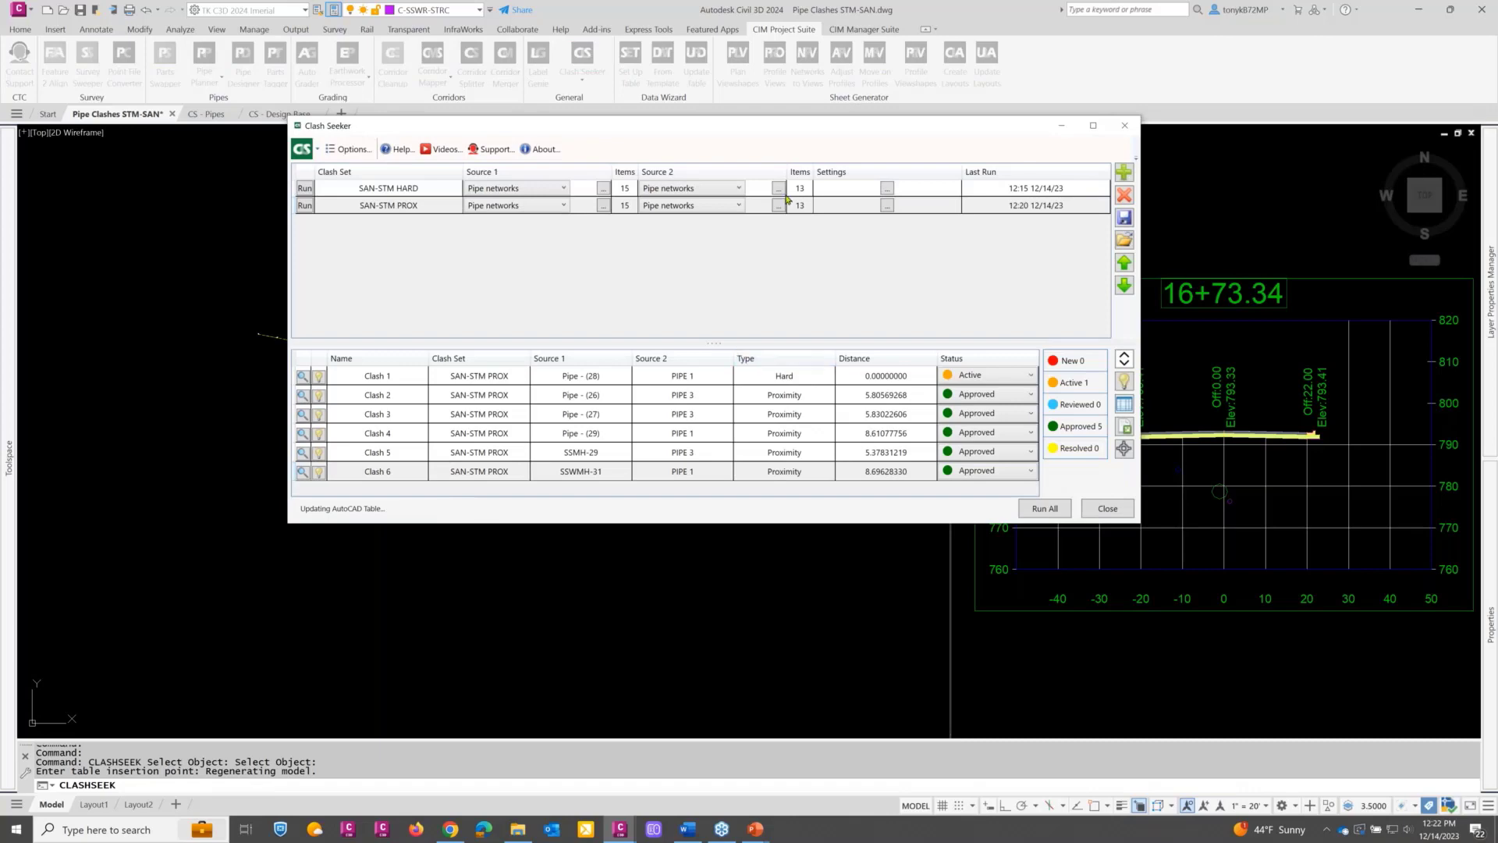
mouse_move(771, 132)
mouse_down()
mouse_move(823, 165)
mouse_move(762, 617)
mouse_move(718, 531)
mouse_move(657, 270)
mouse_up()
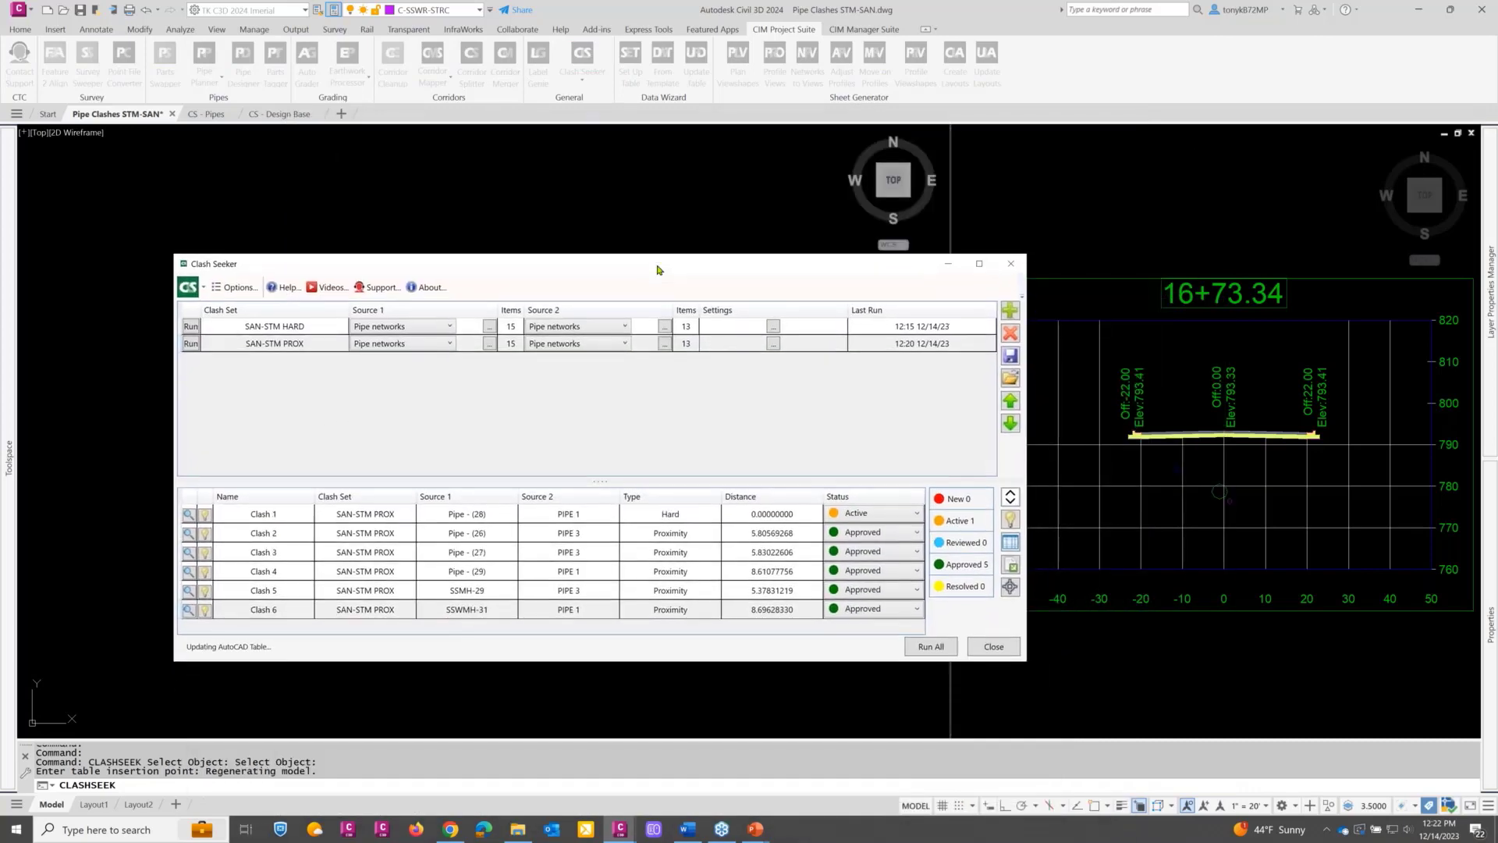
click(992, 647)
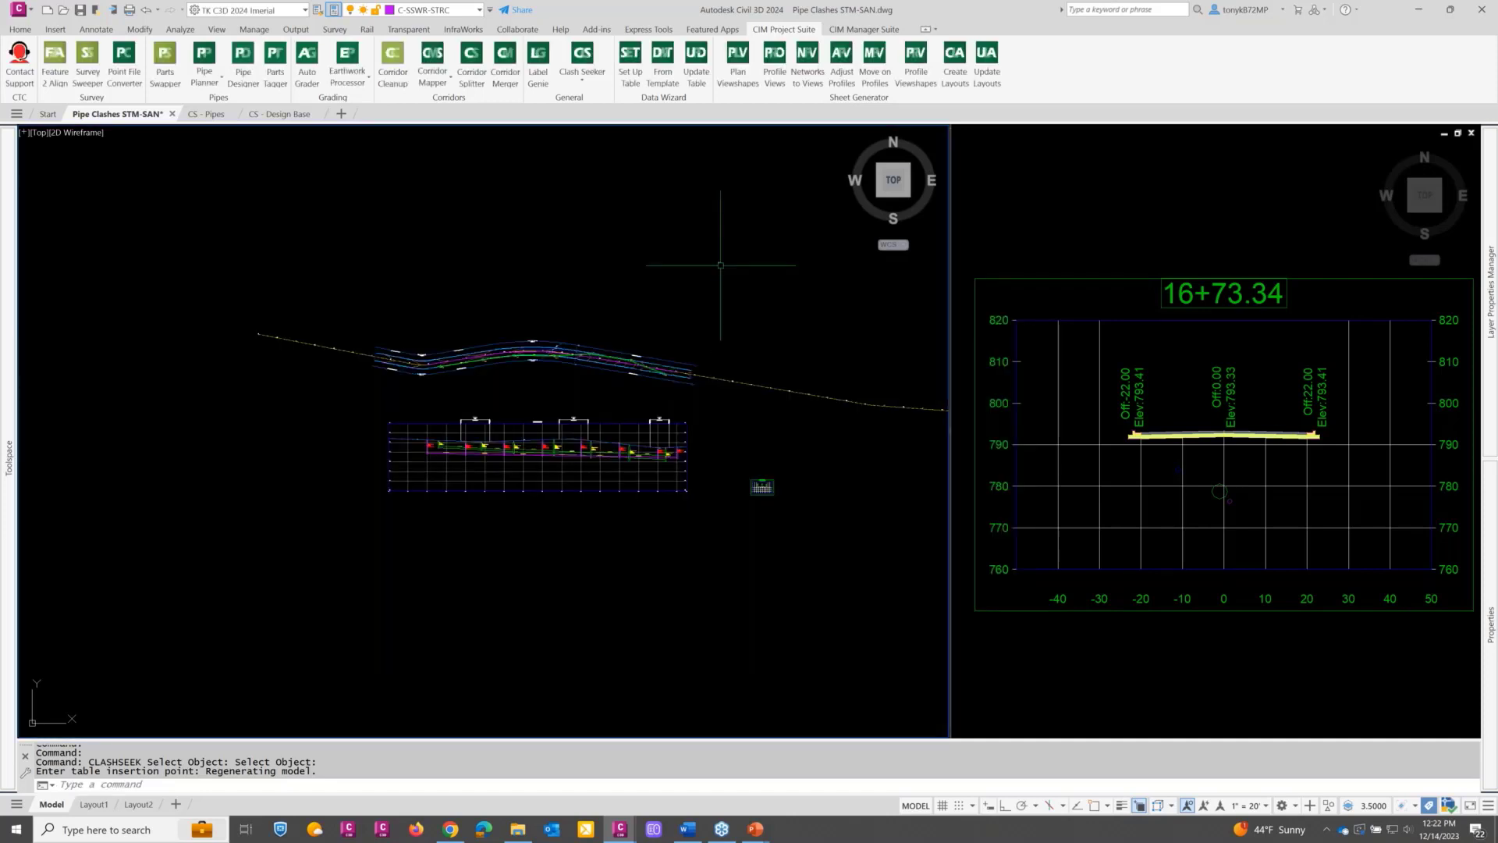
Step: Scale the inserted clash table by a factor of 50 from a base point near its upper-left corner
scroll(721, 266, up, 8)
text(sc)
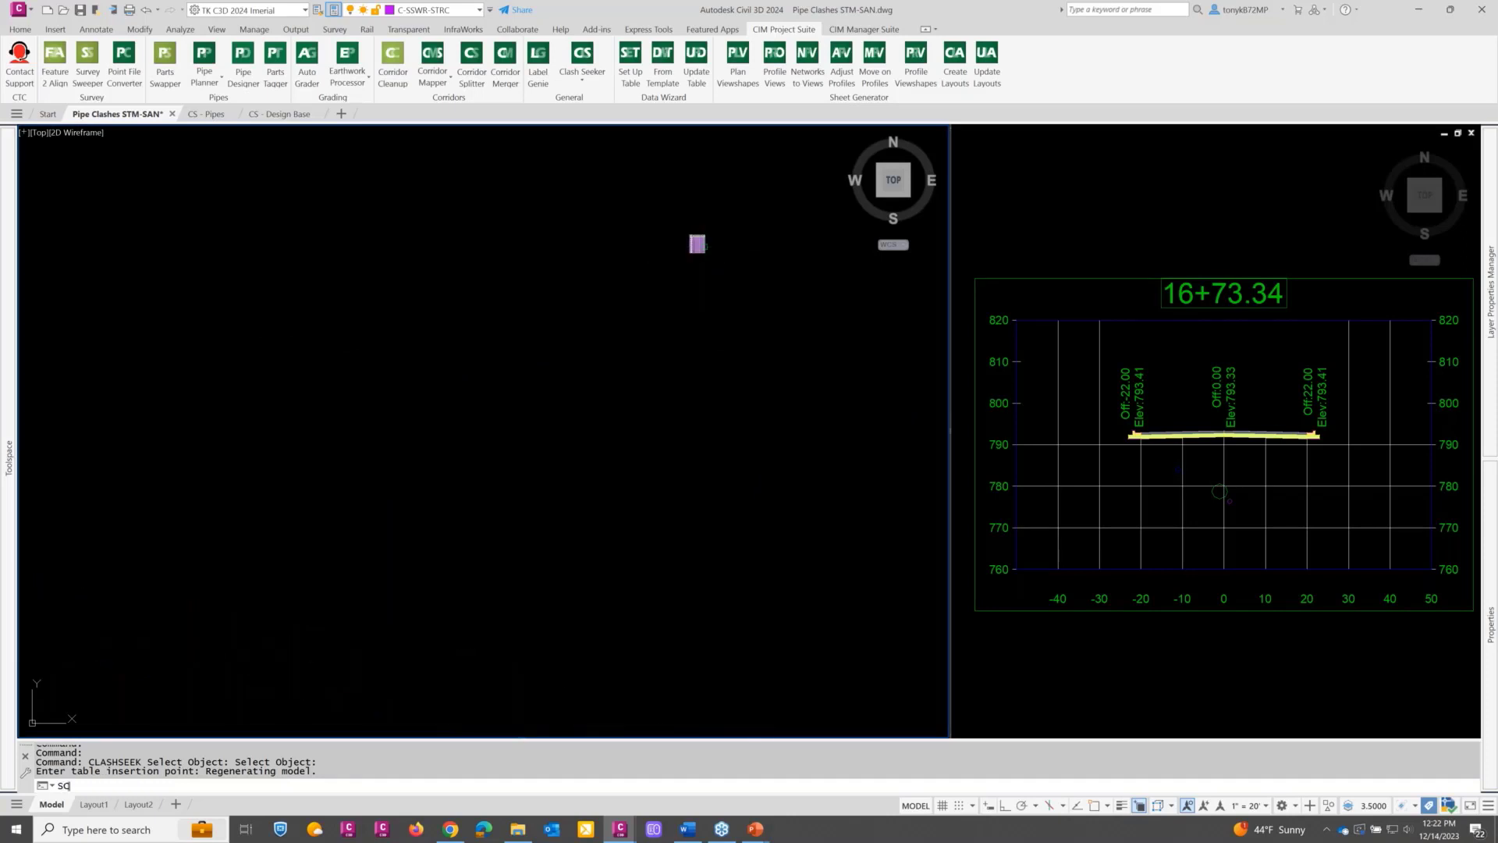
key(Return)
click(697, 243)
key(Return)
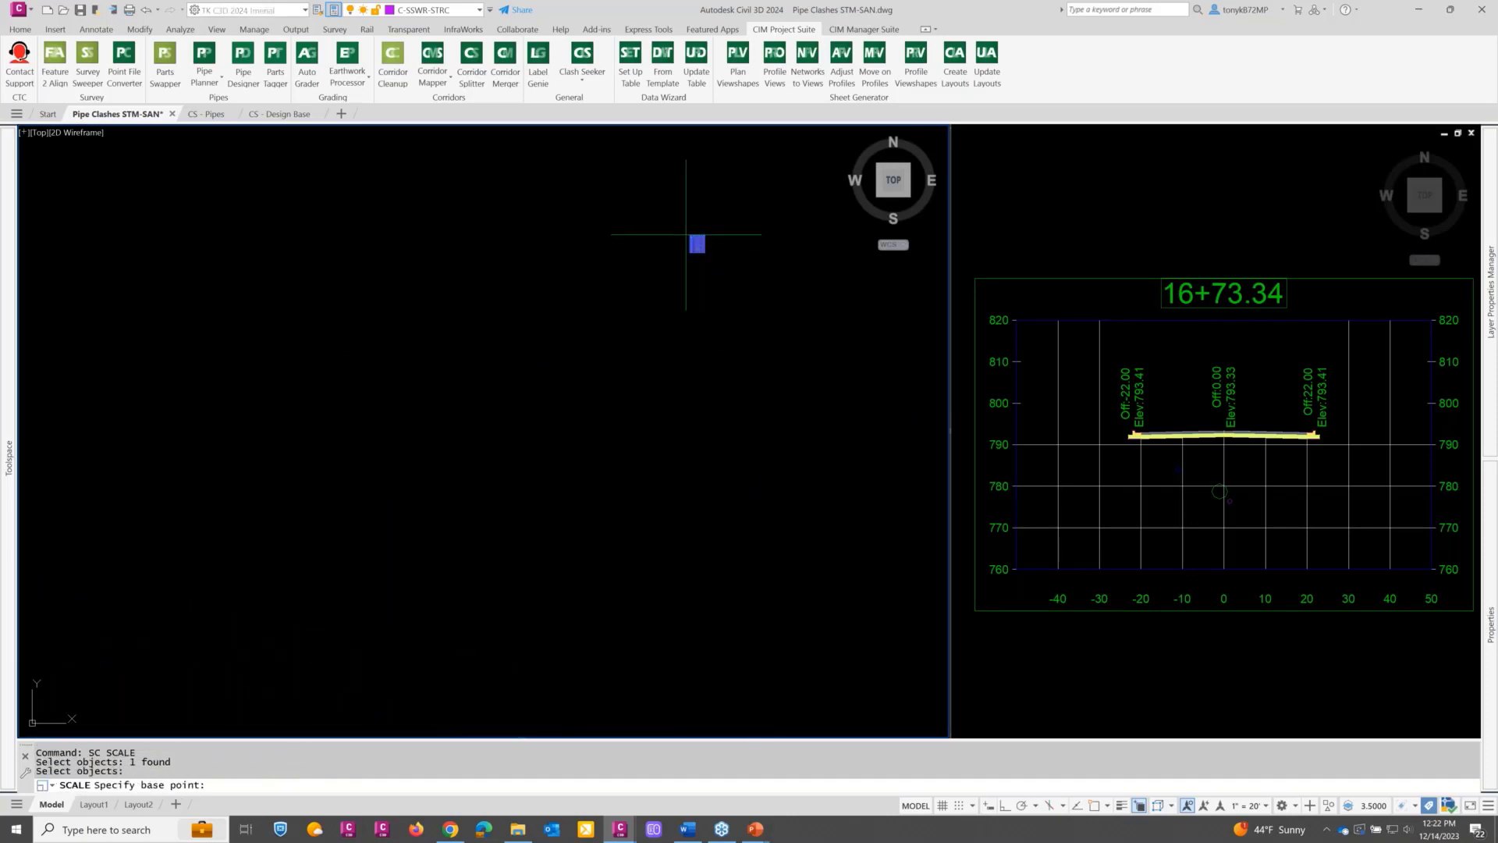
click(686, 234)
key(Return)
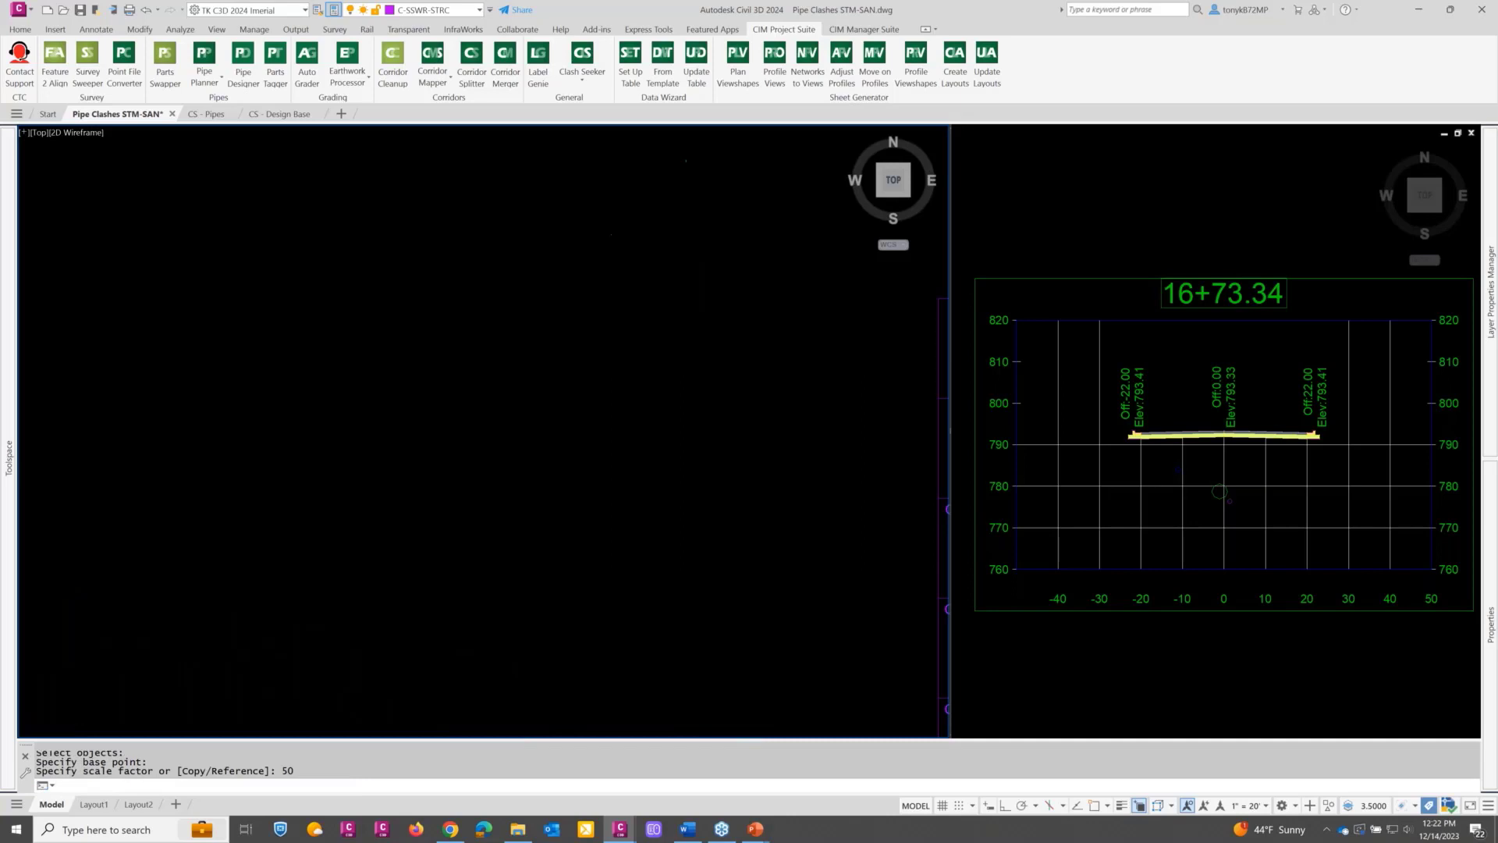
scroll(713, 284, down, 10)
scroll(747, 292, up, 6)
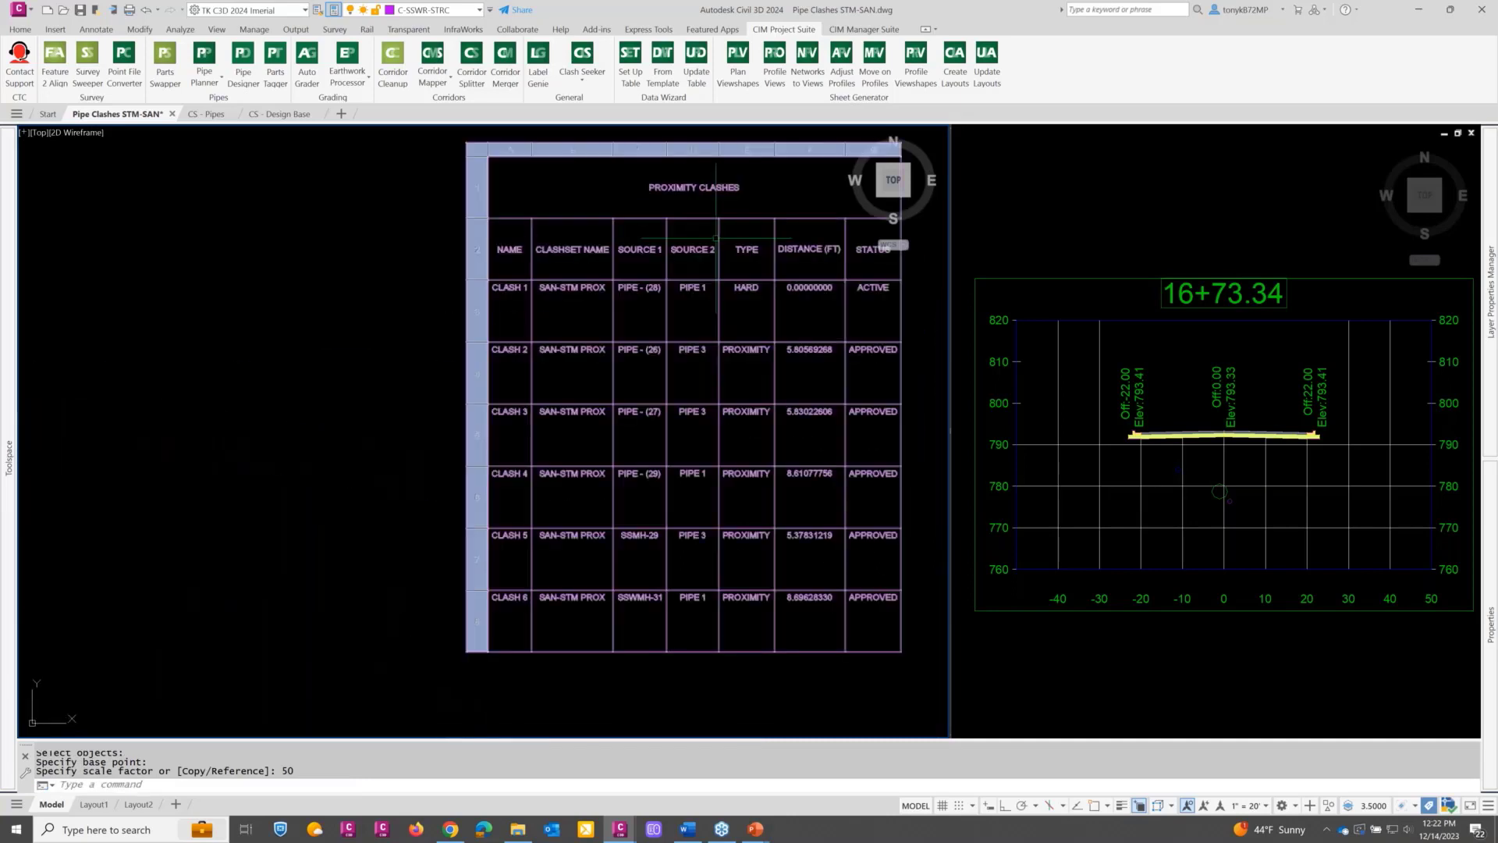
key(Escape)
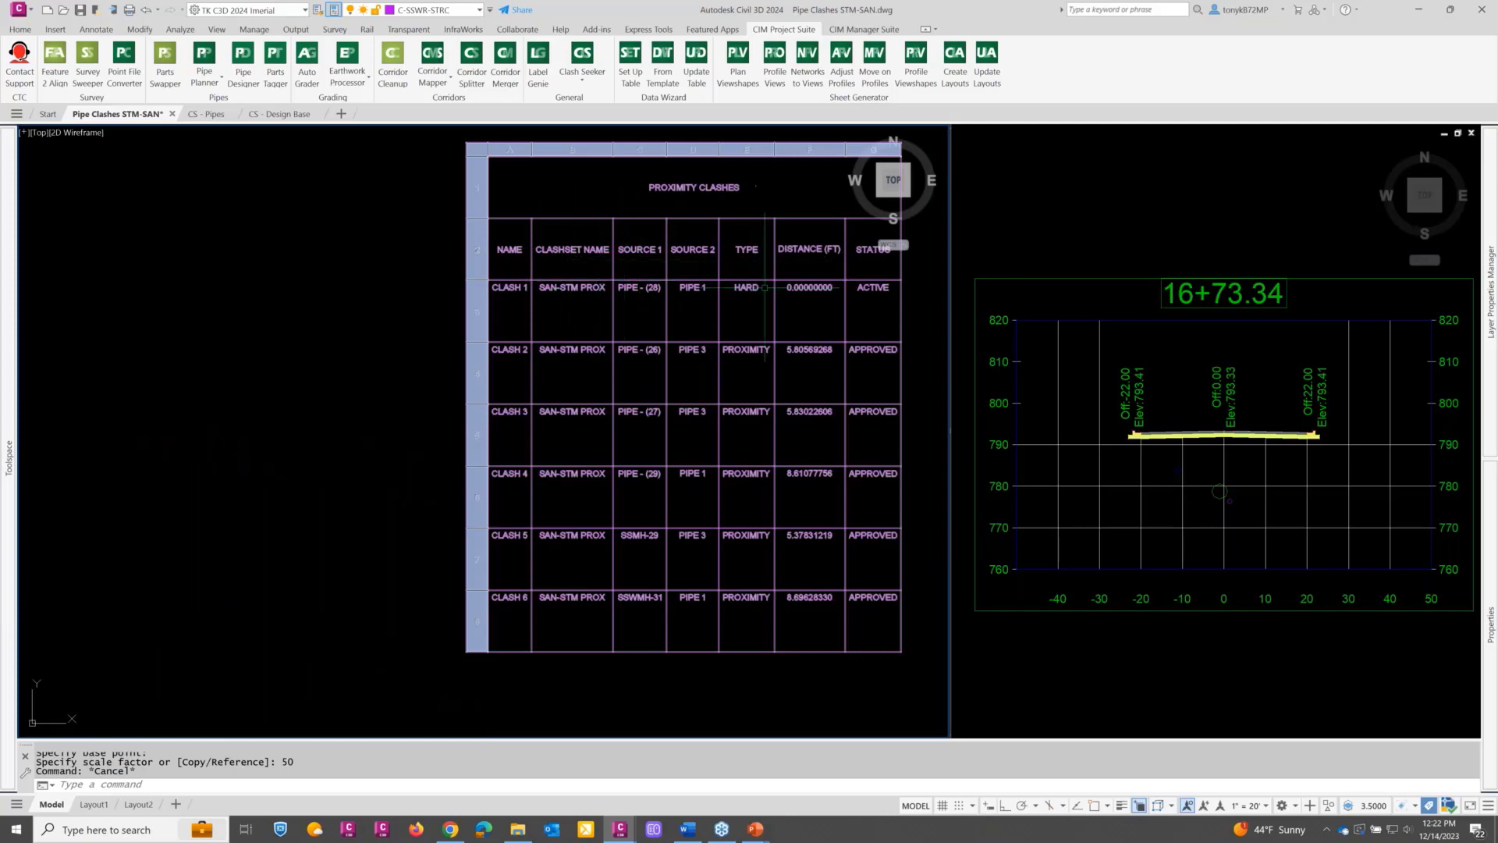
mouse_move(10, 296)
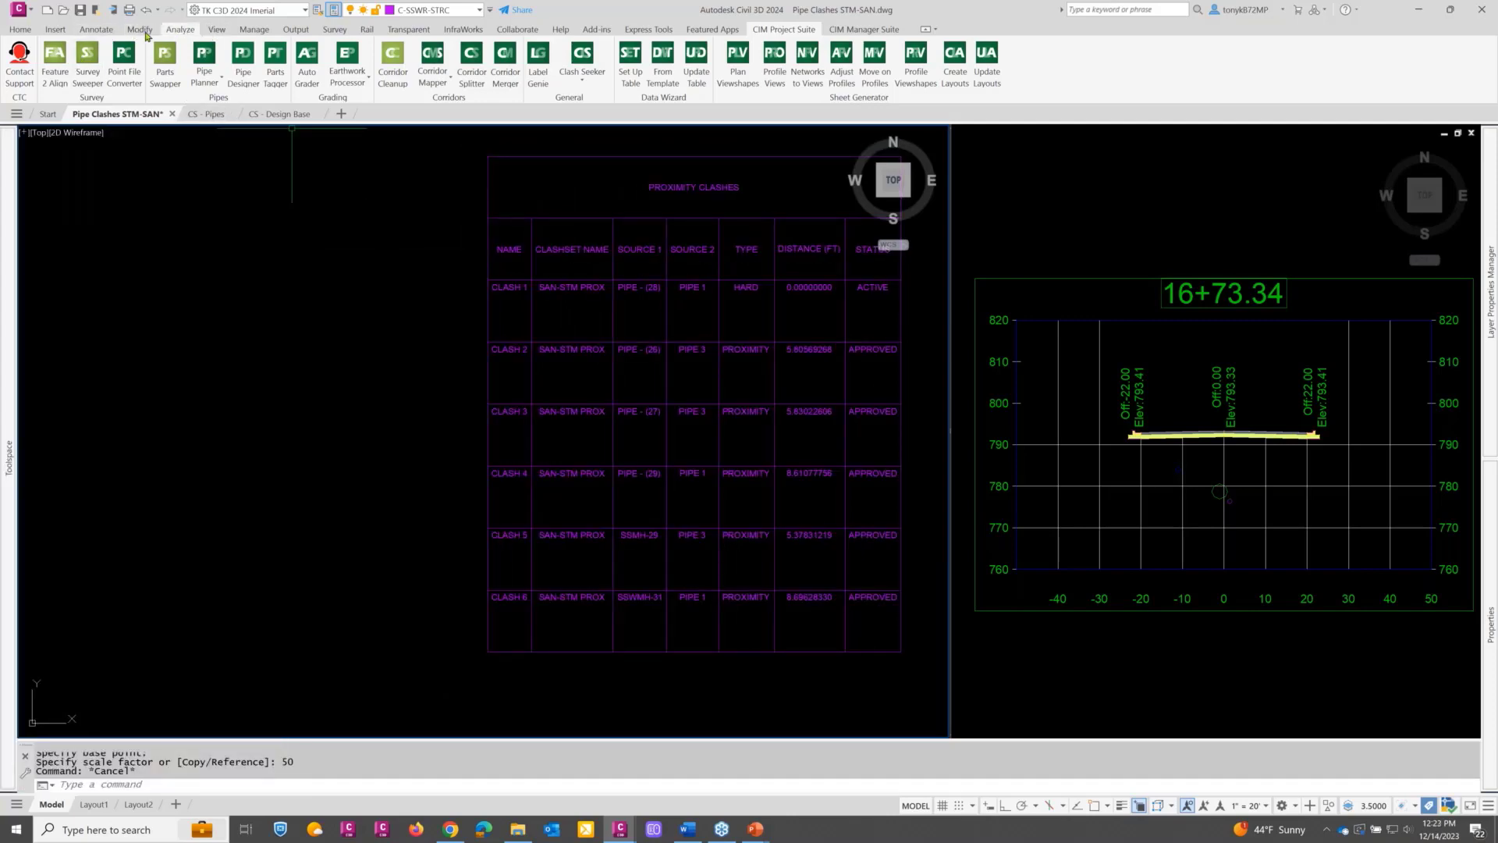
click(96, 29)
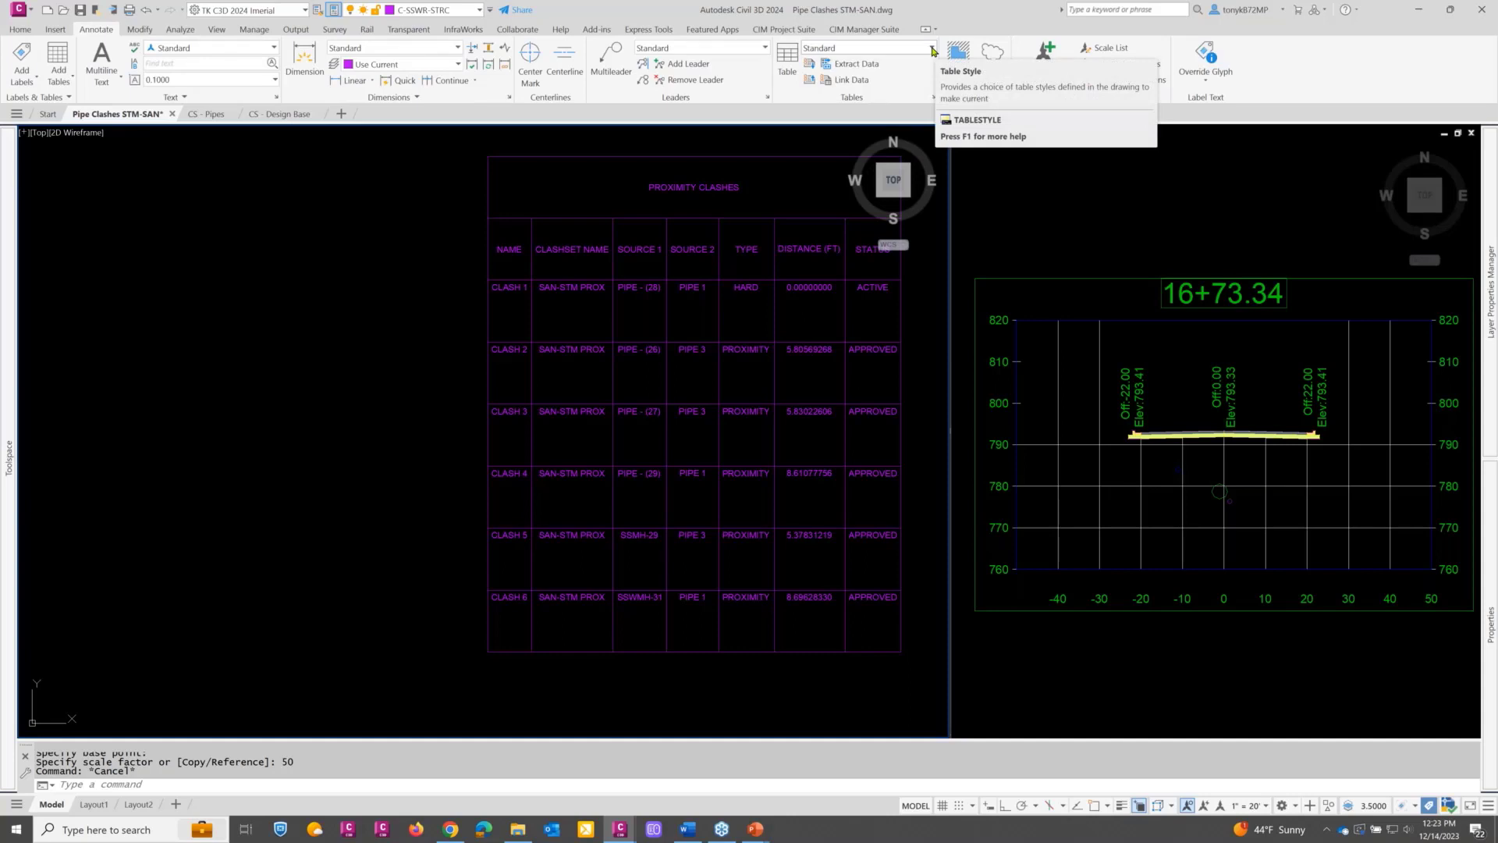
click(722, 267)
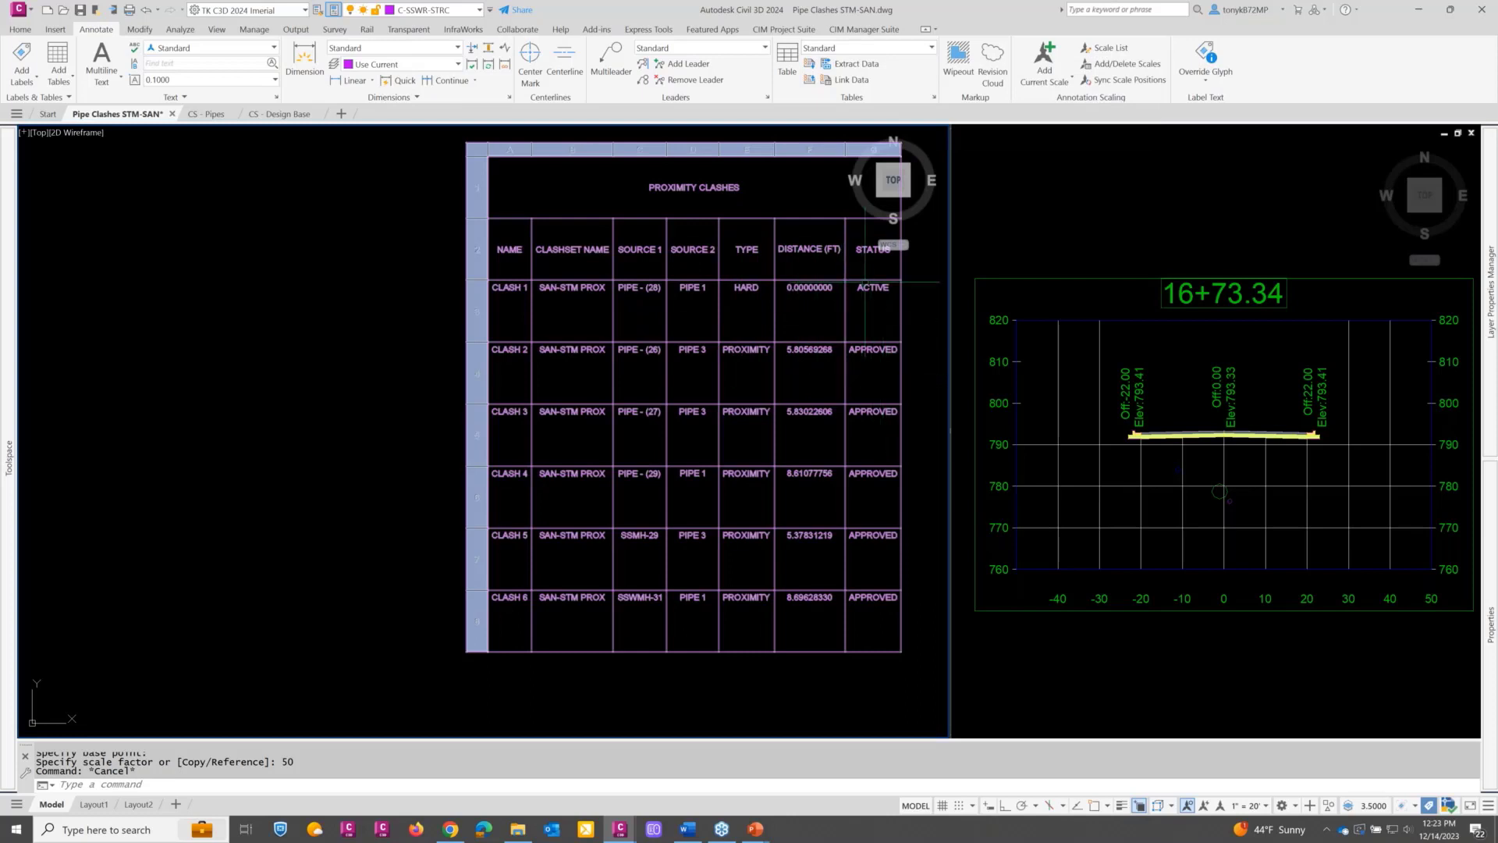
key(Escape)
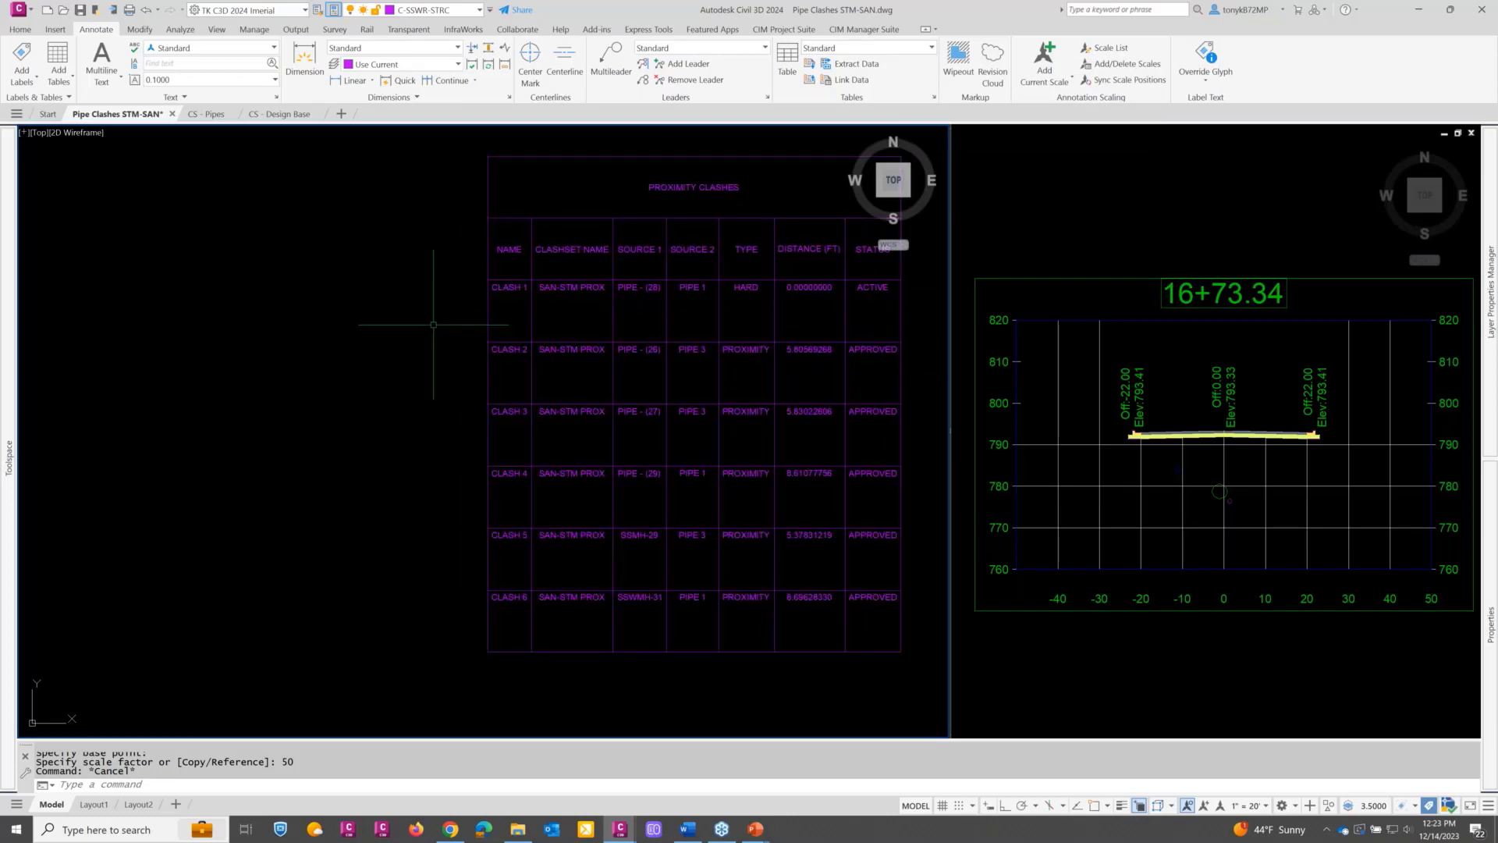
middle_drag(419, 331, 208, 274)
scroll(306, 266, down, 5)
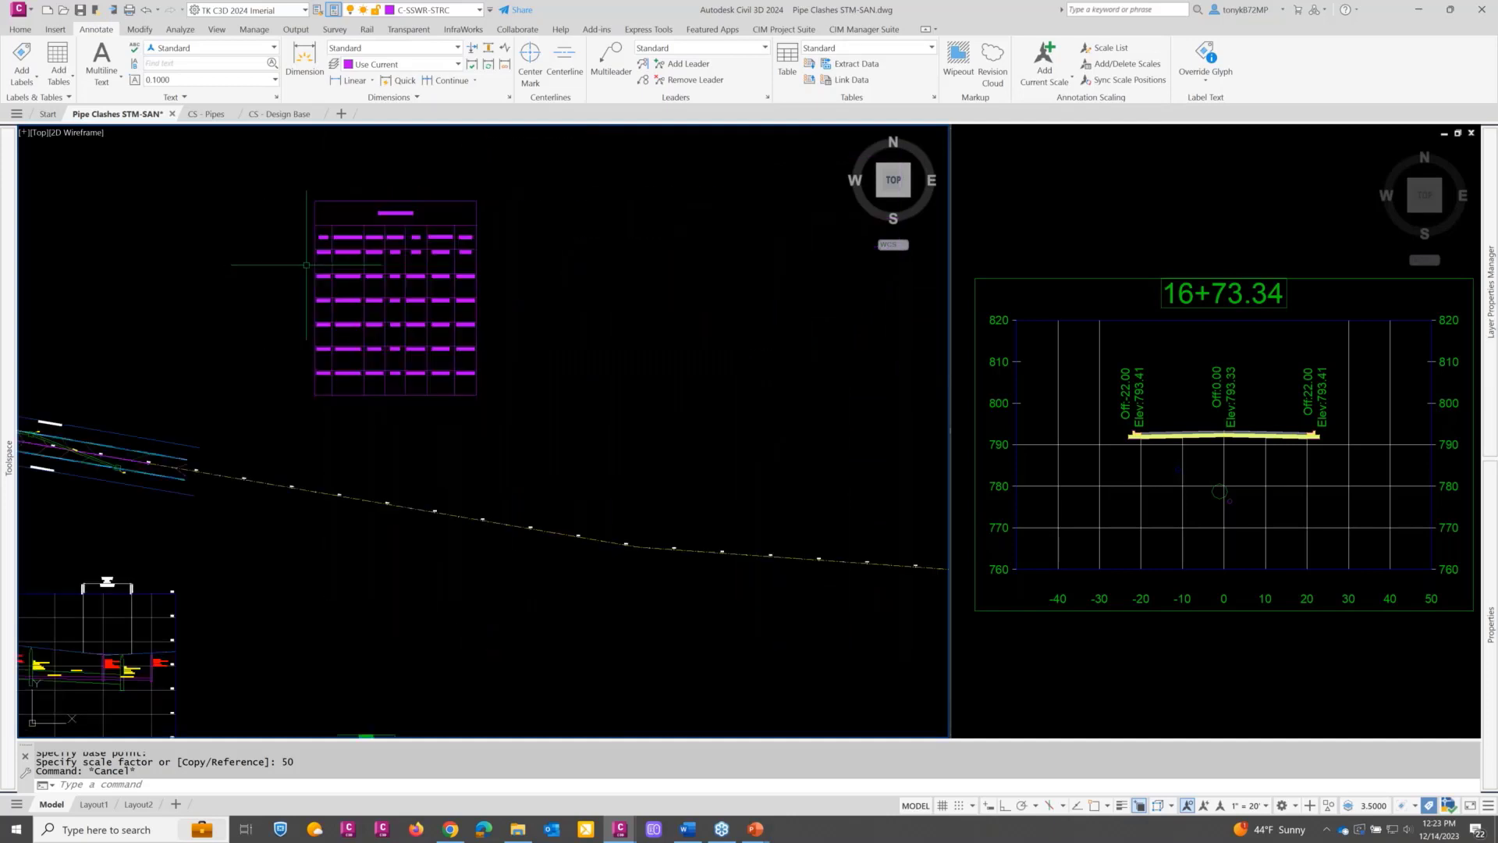
key(Escape)
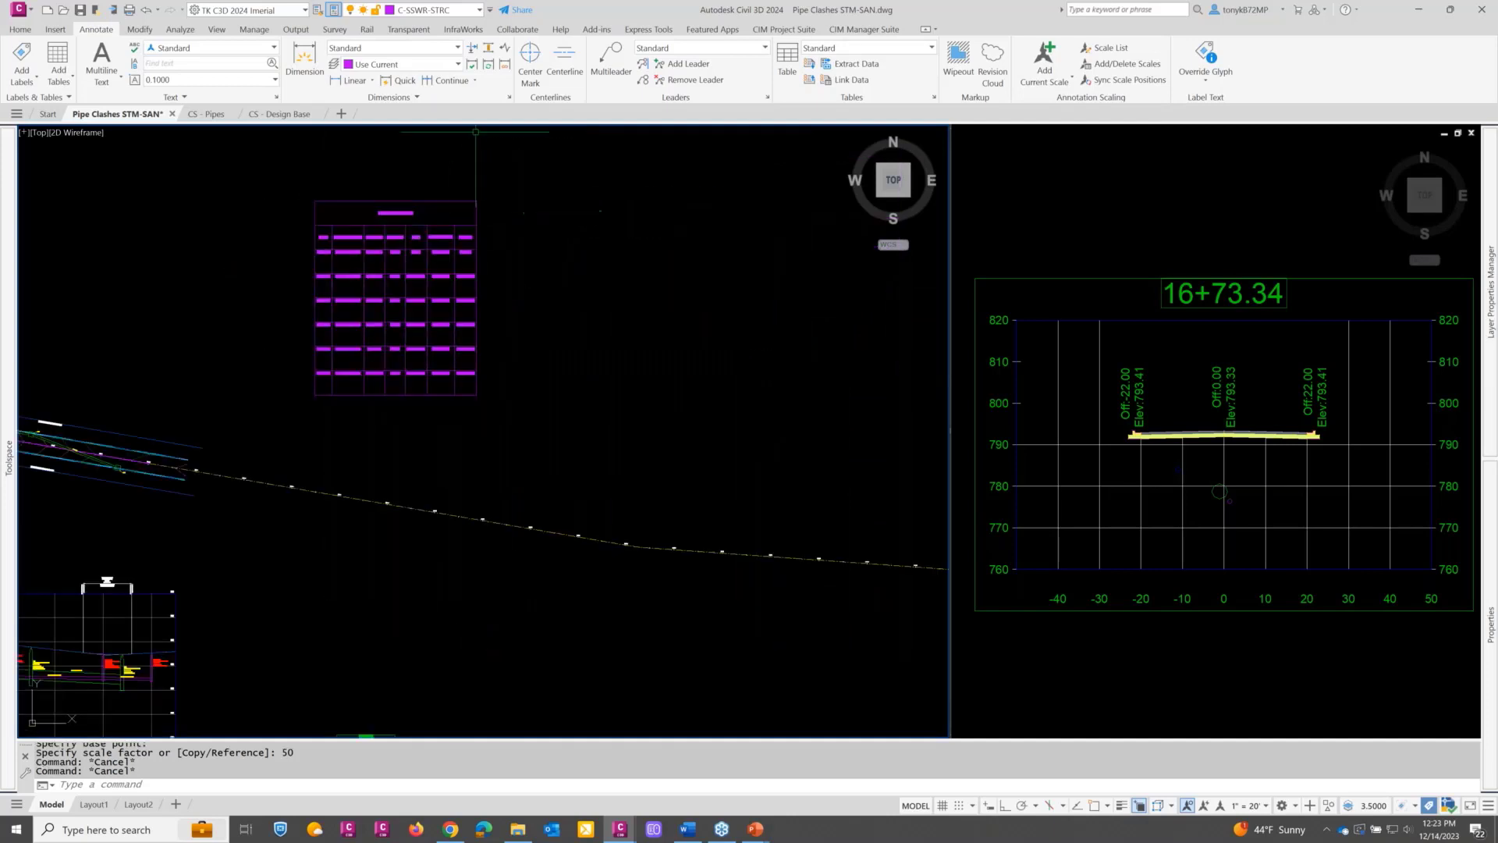
Step: Reopen Clash Seeker and export the SAN-STM PROX clashes to Clash Seeker Table.xlsx, keeping UPPERCASE capitalization and the PROXIMITY CLASHES title
click(783, 30)
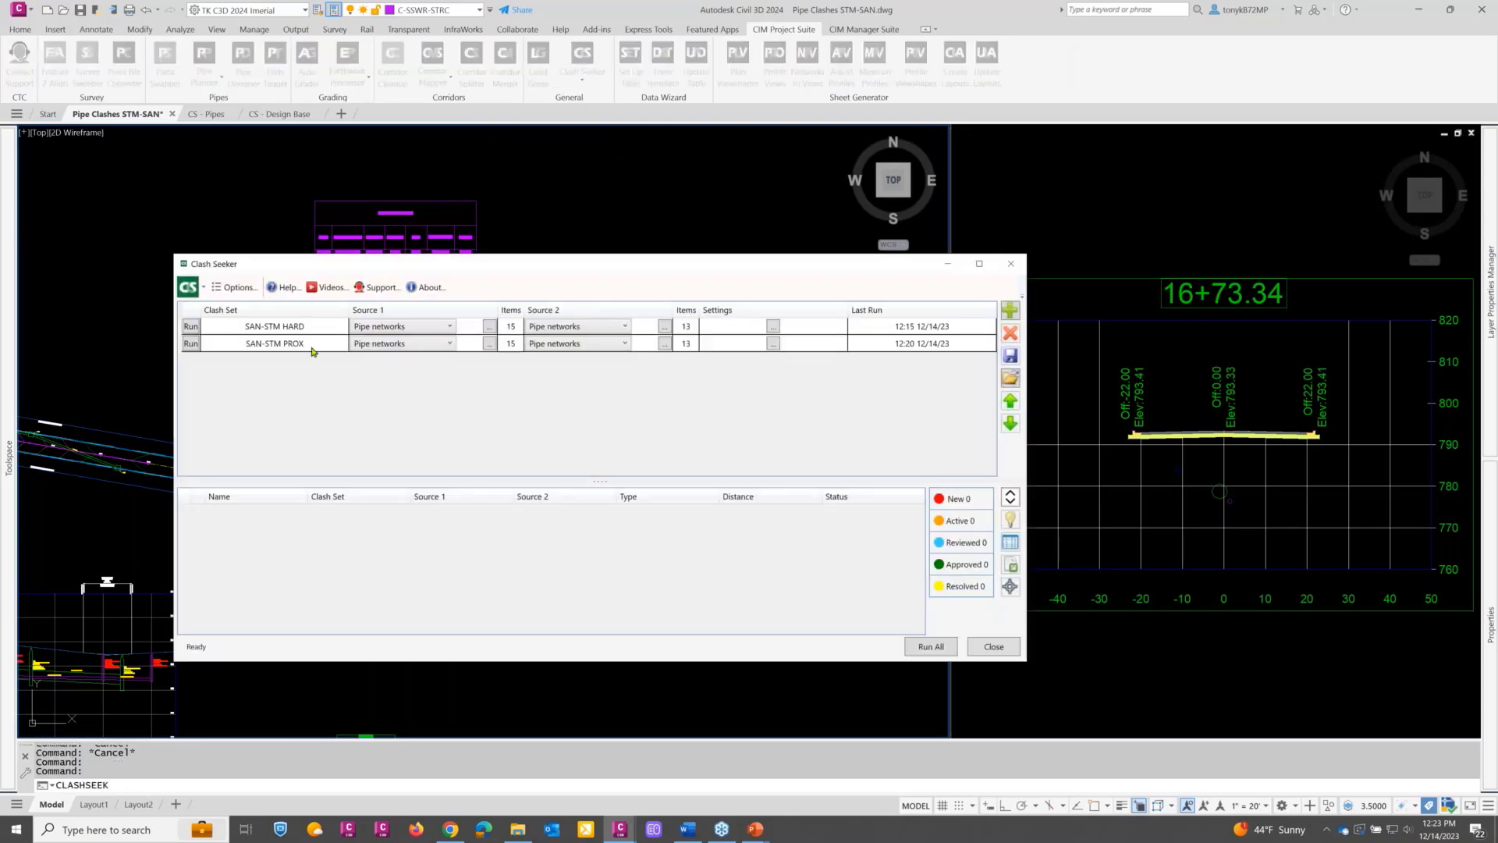
click(297, 348)
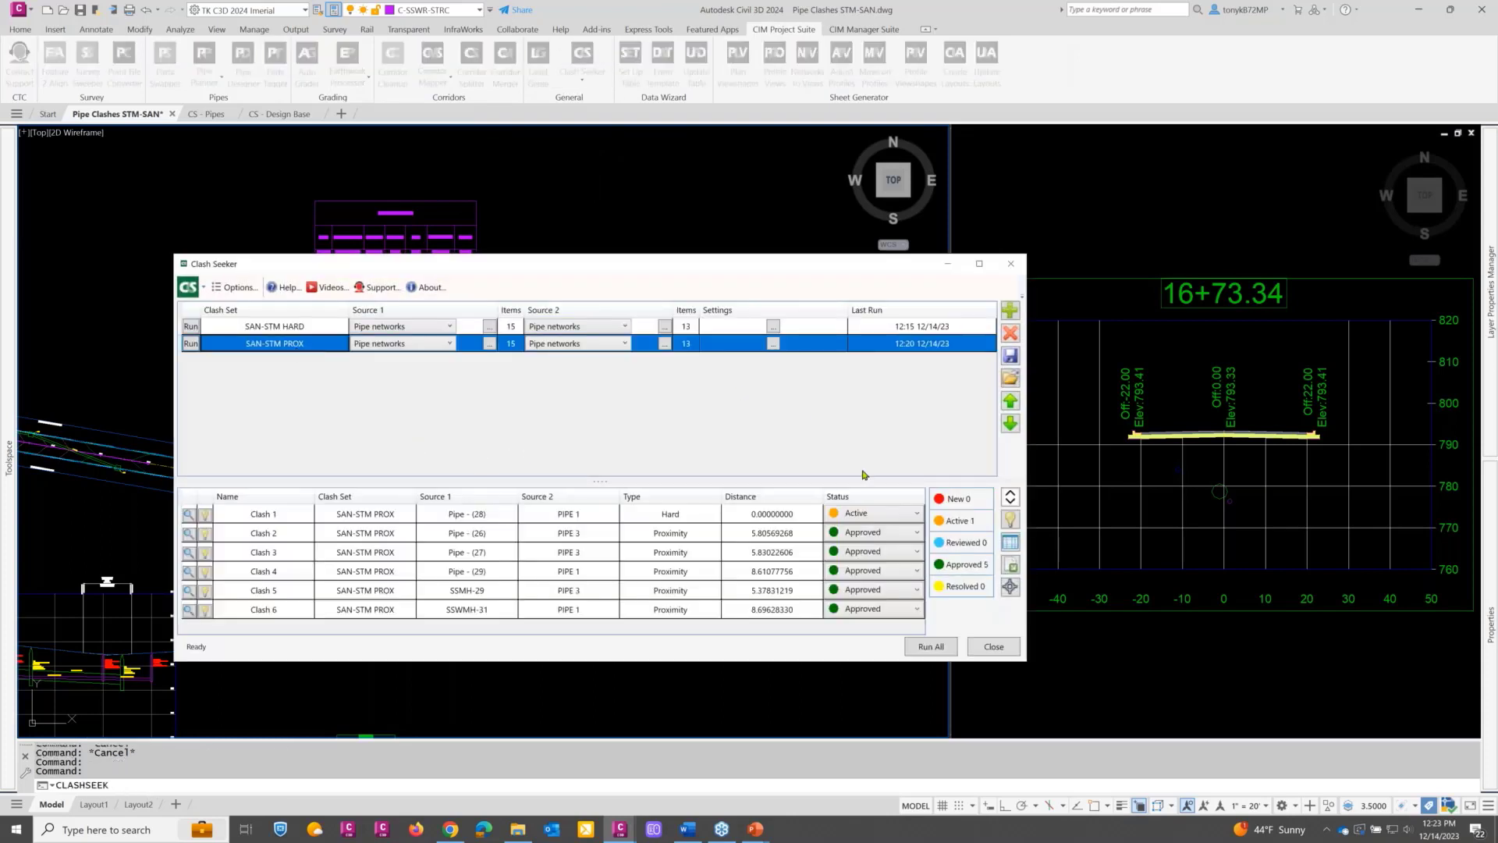
click(1012, 571)
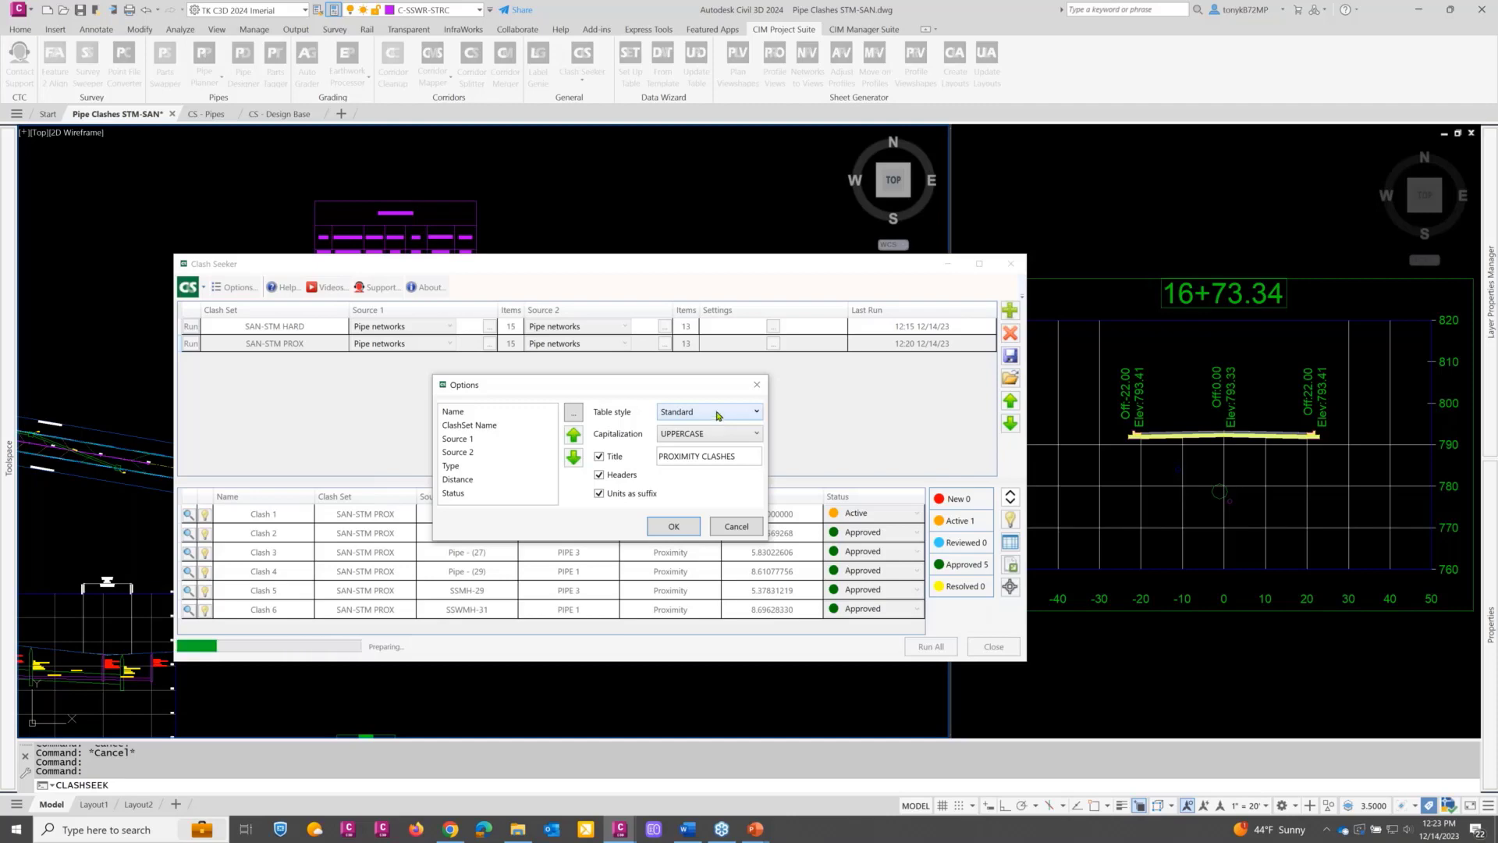
click(736, 526)
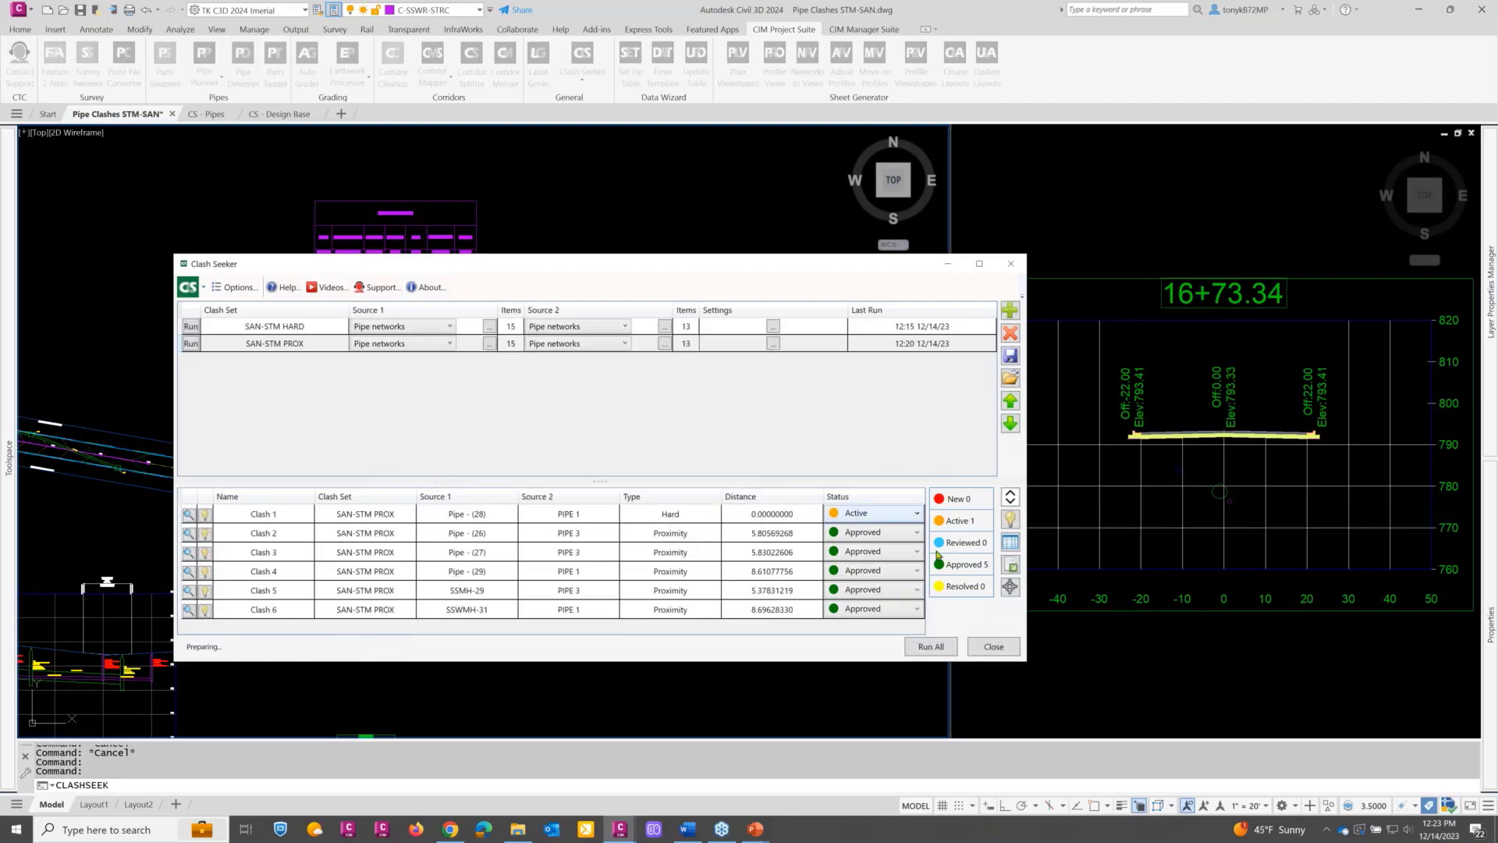
click(1010, 567)
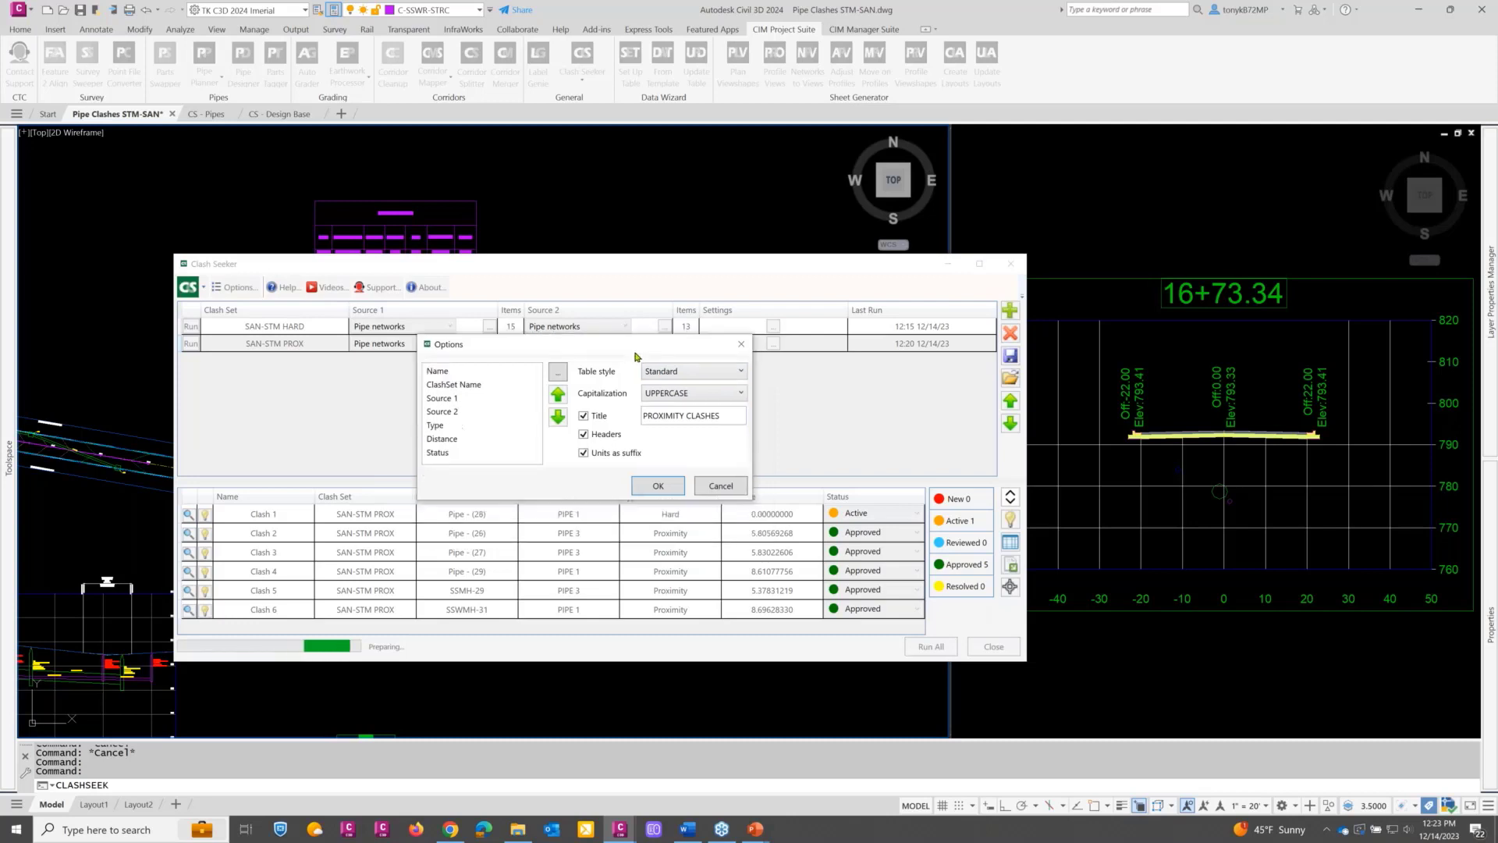
click(733, 373)
click(663, 401)
click(658, 486)
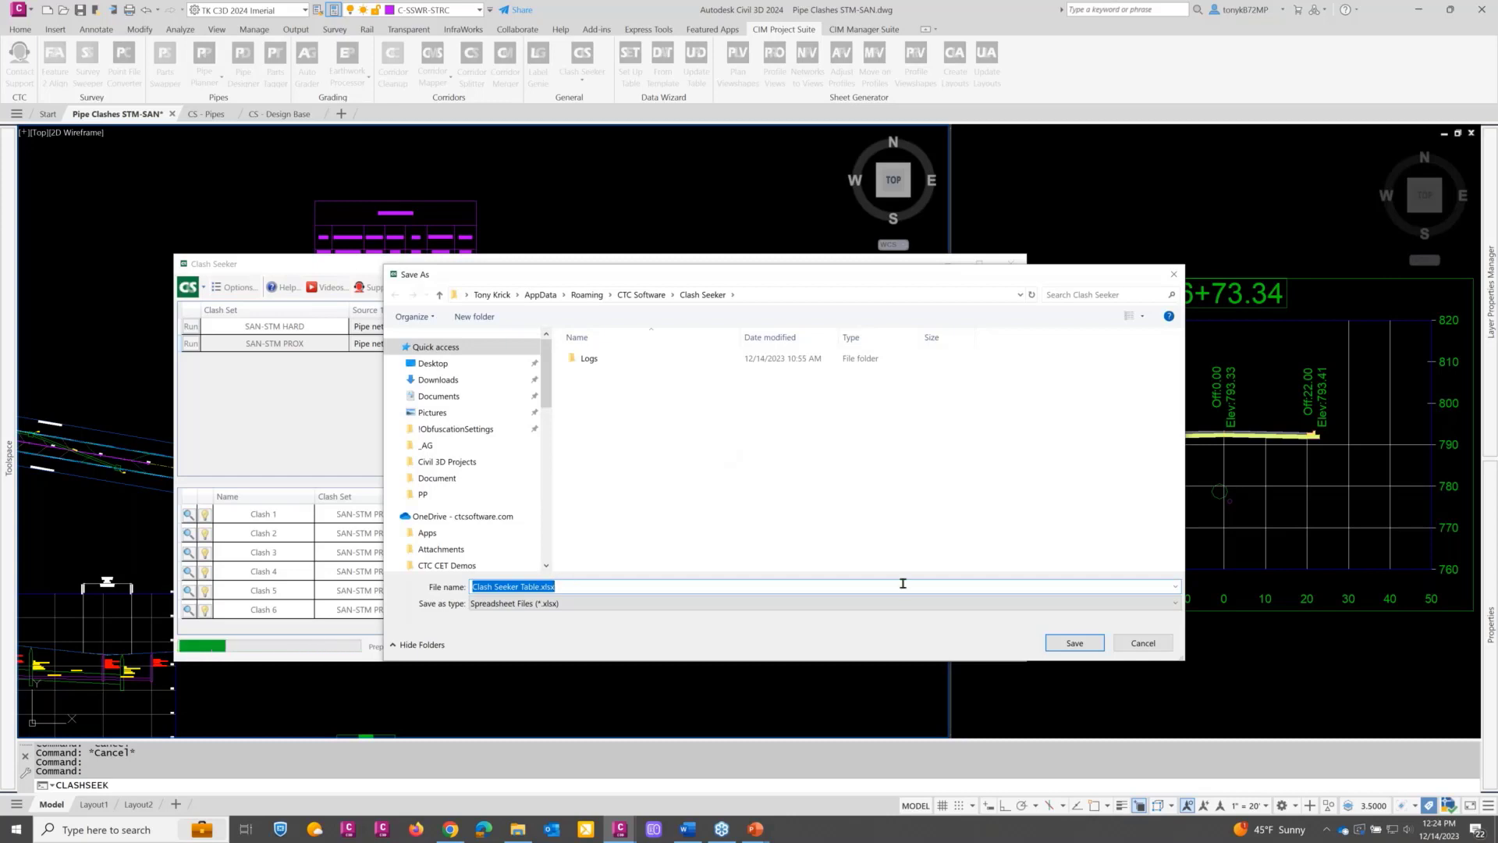
click(1062, 644)
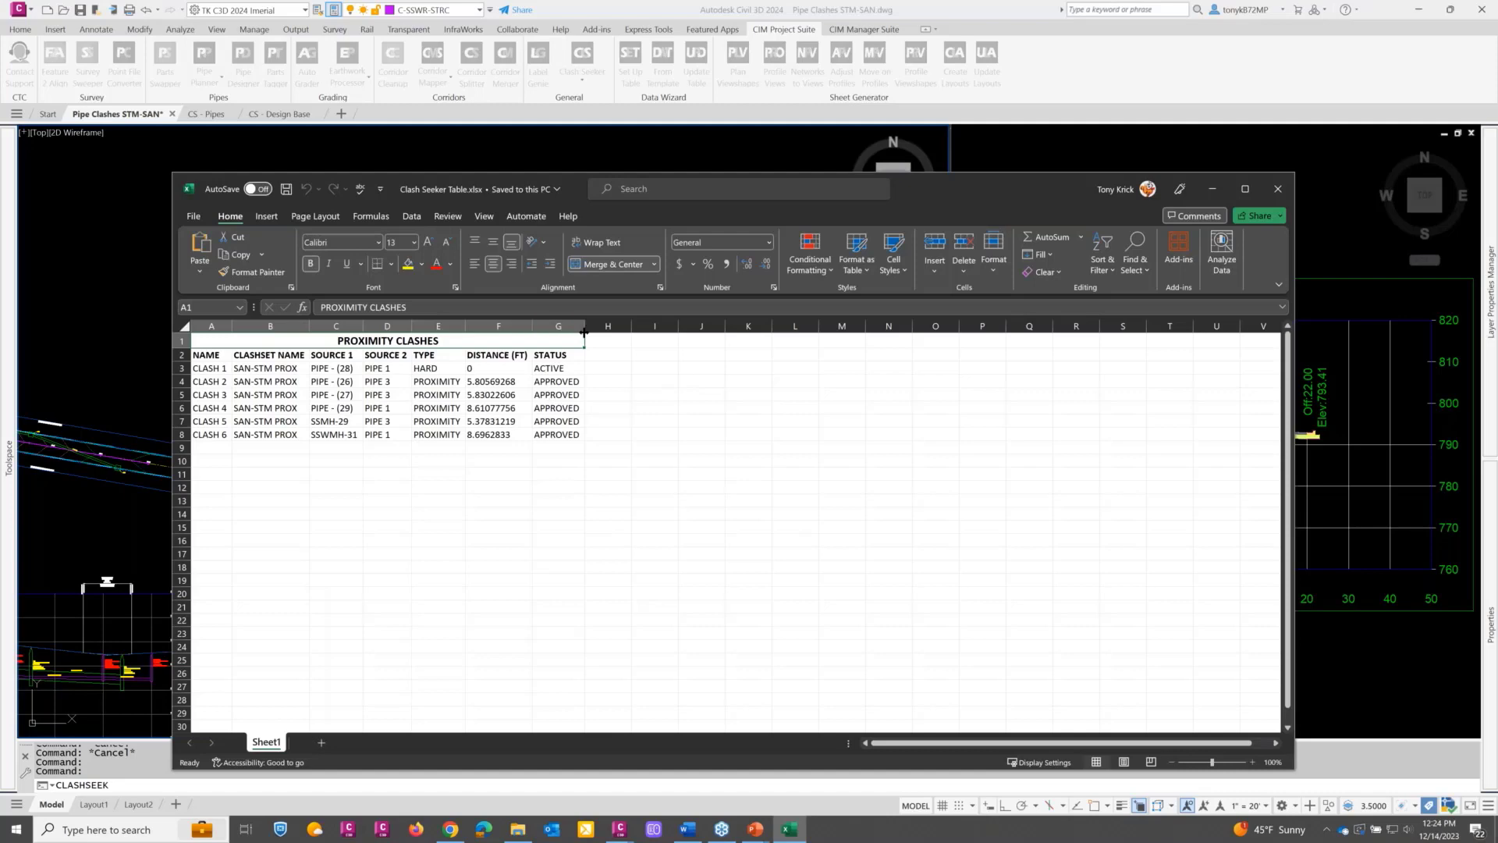
Step: Widen columns A through G of the exported clash spreadsheet, then save the changes and close the workbook
drag(584, 332, 641, 328)
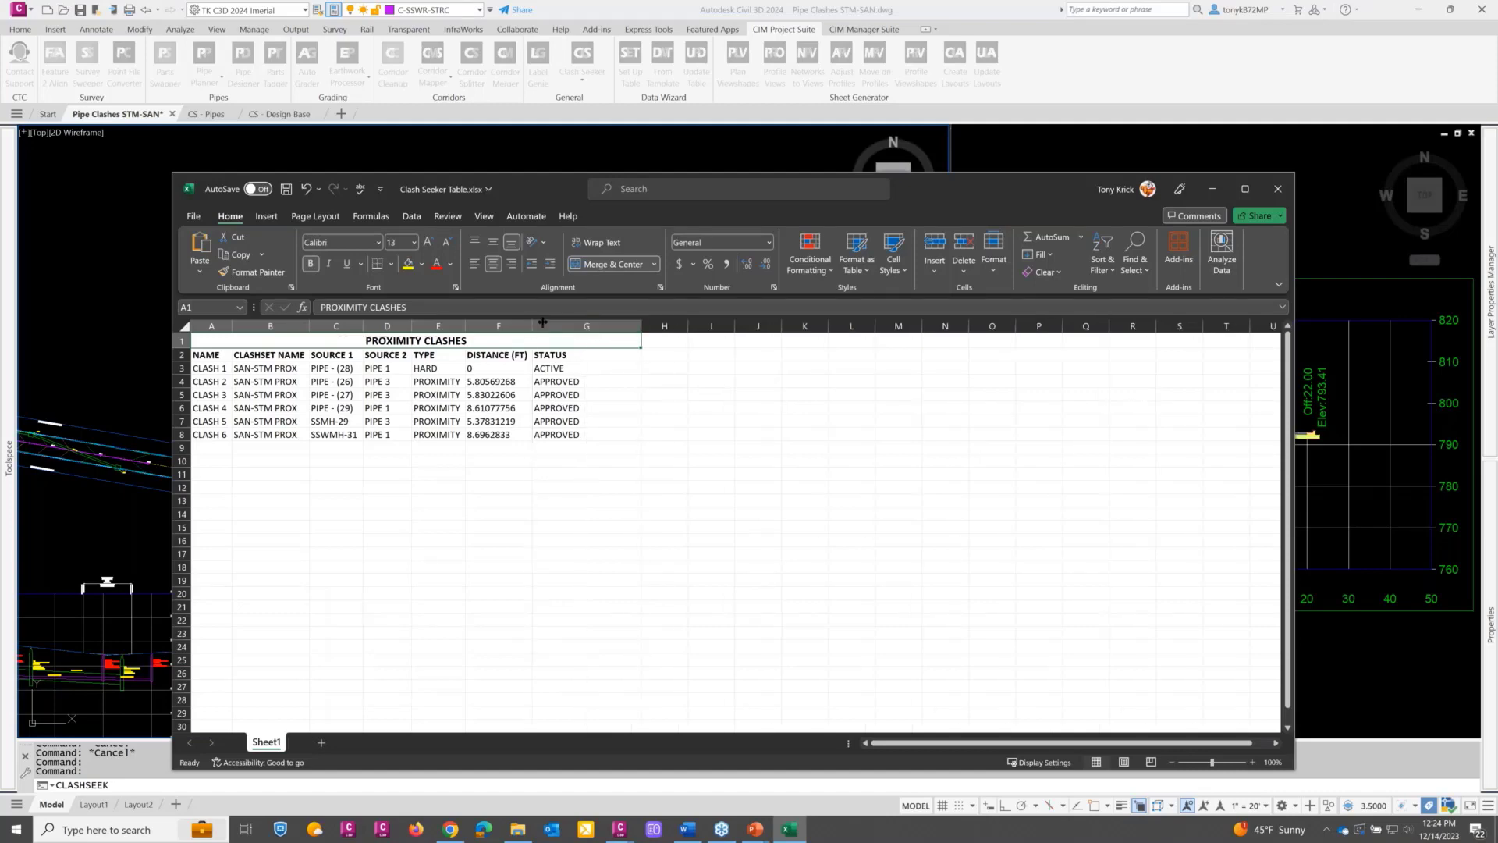
mouse_move(534, 324)
mouse_down()
mouse_move(555, 320)
mouse_move(248, 326)
mouse_up()
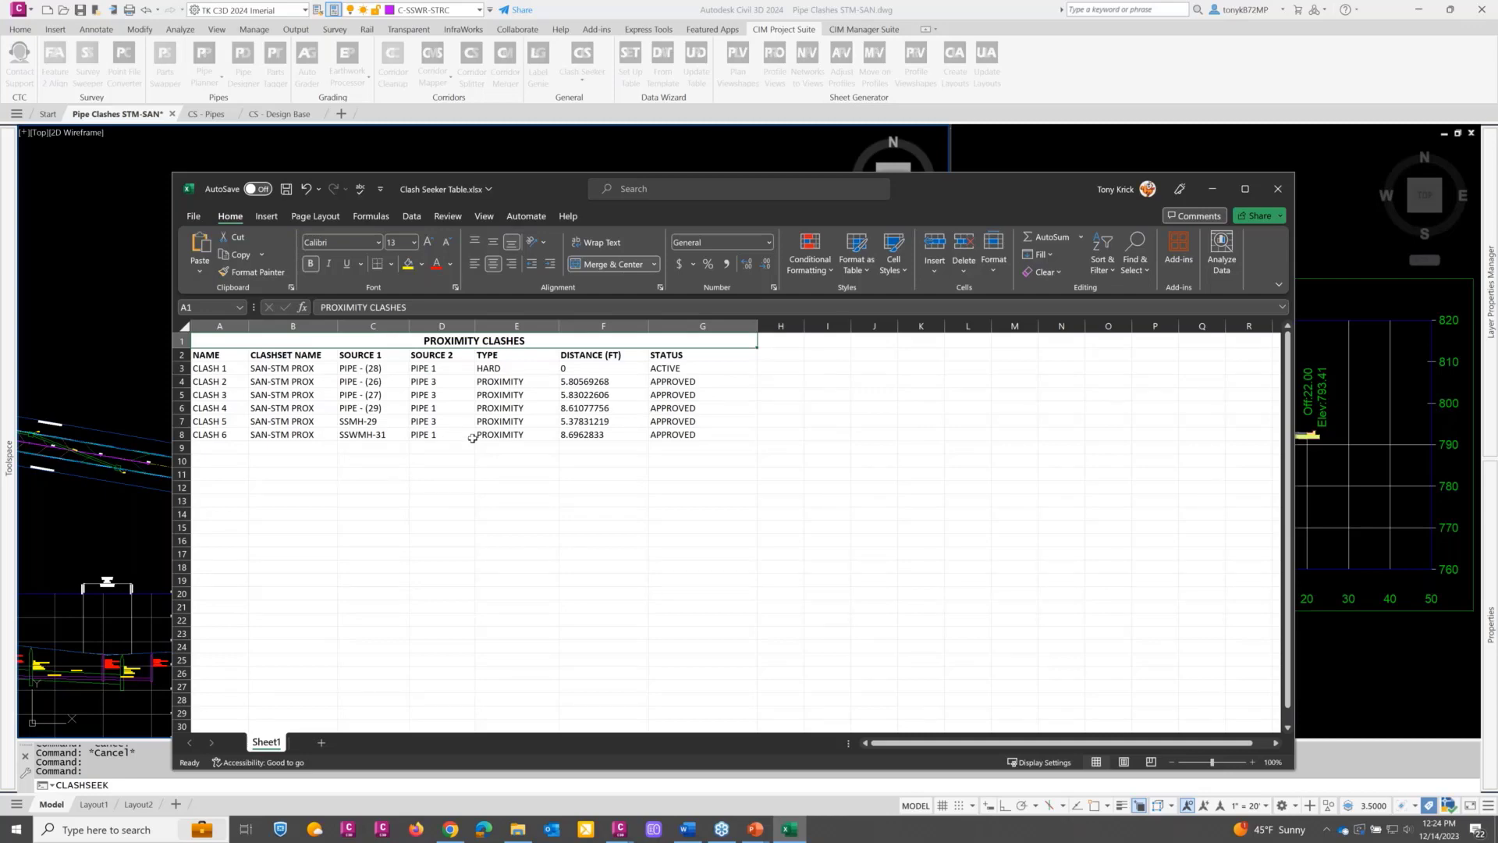
drag(988, 178, 972, 161)
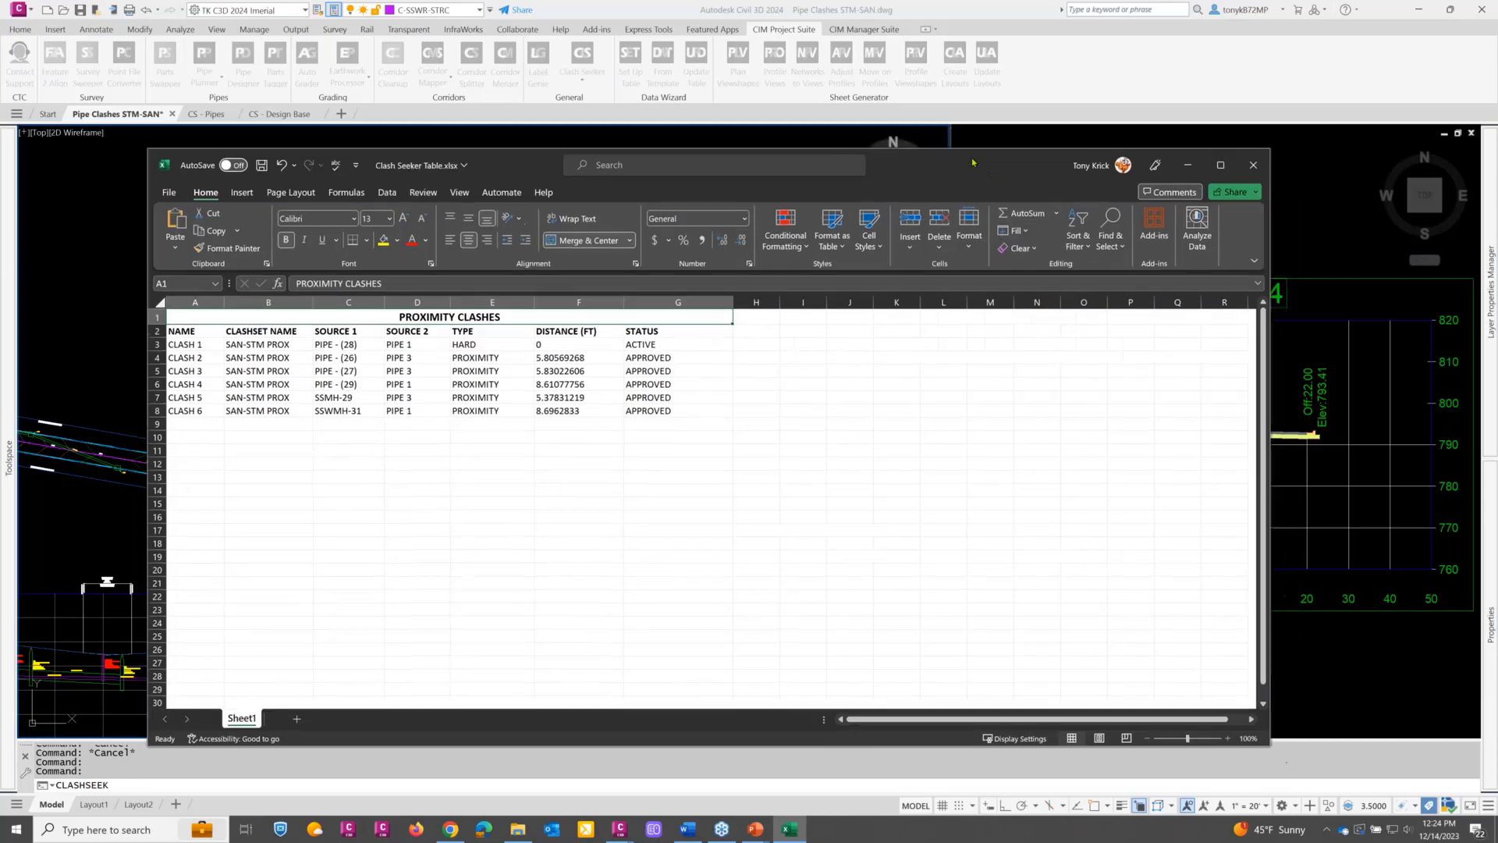
click(1252, 167)
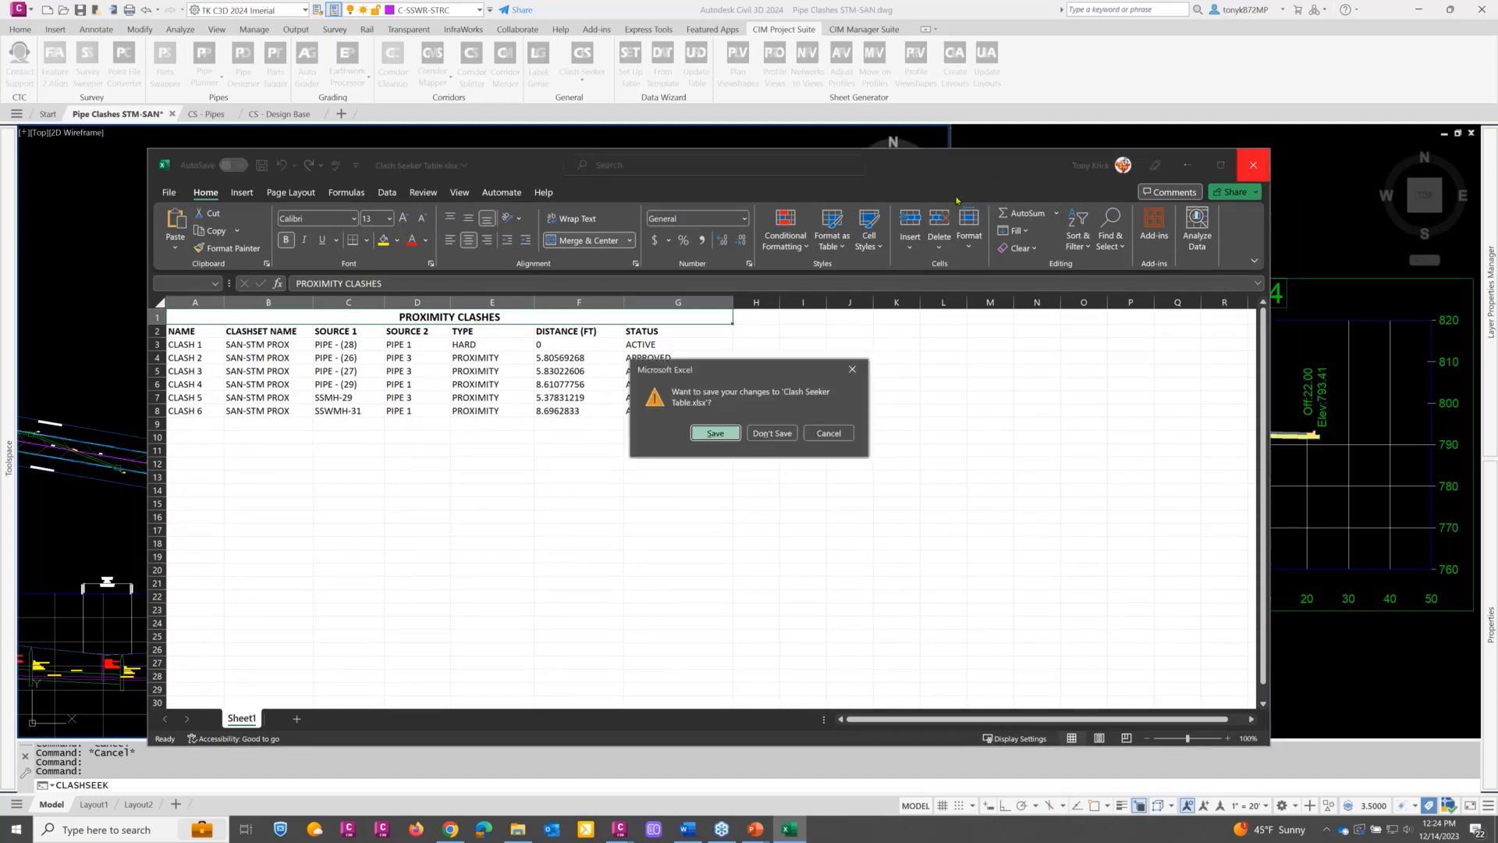
click(715, 434)
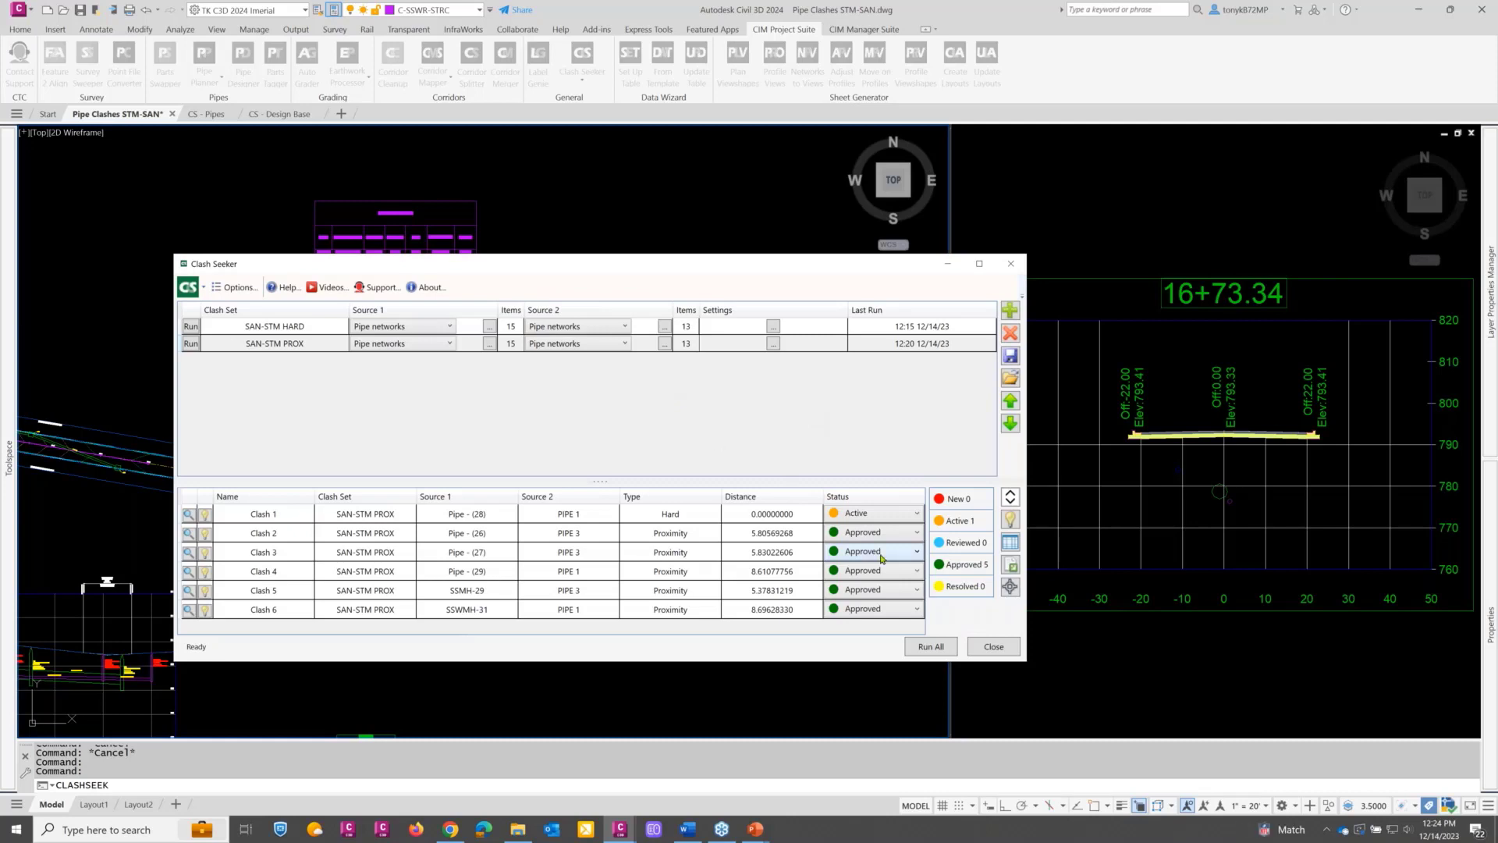
Step: Close Clash Seeker and switch to the CS - Design Base drawing
click(990, 647)
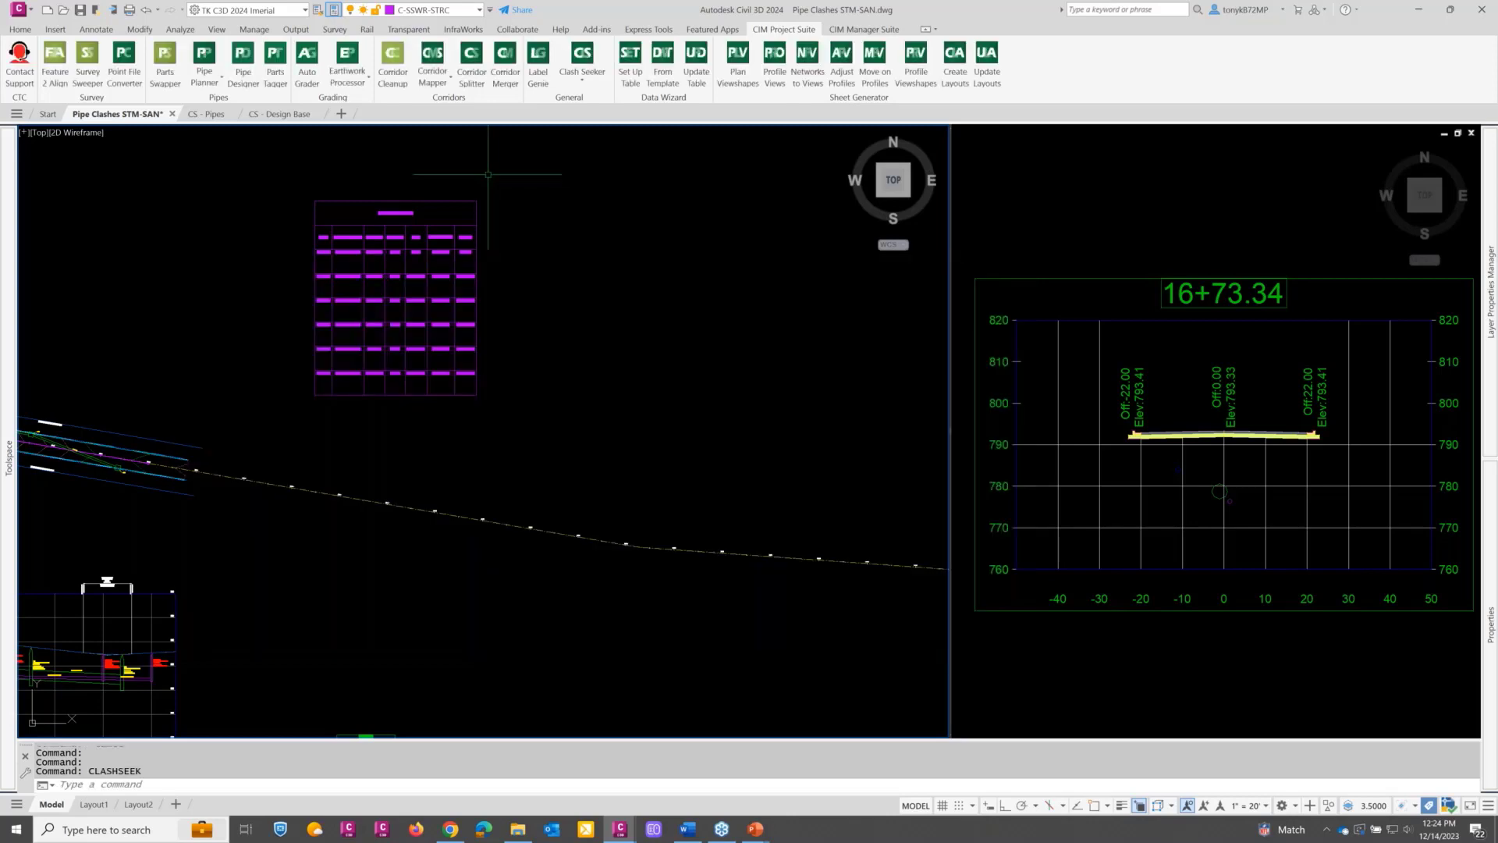
click(279, 115)
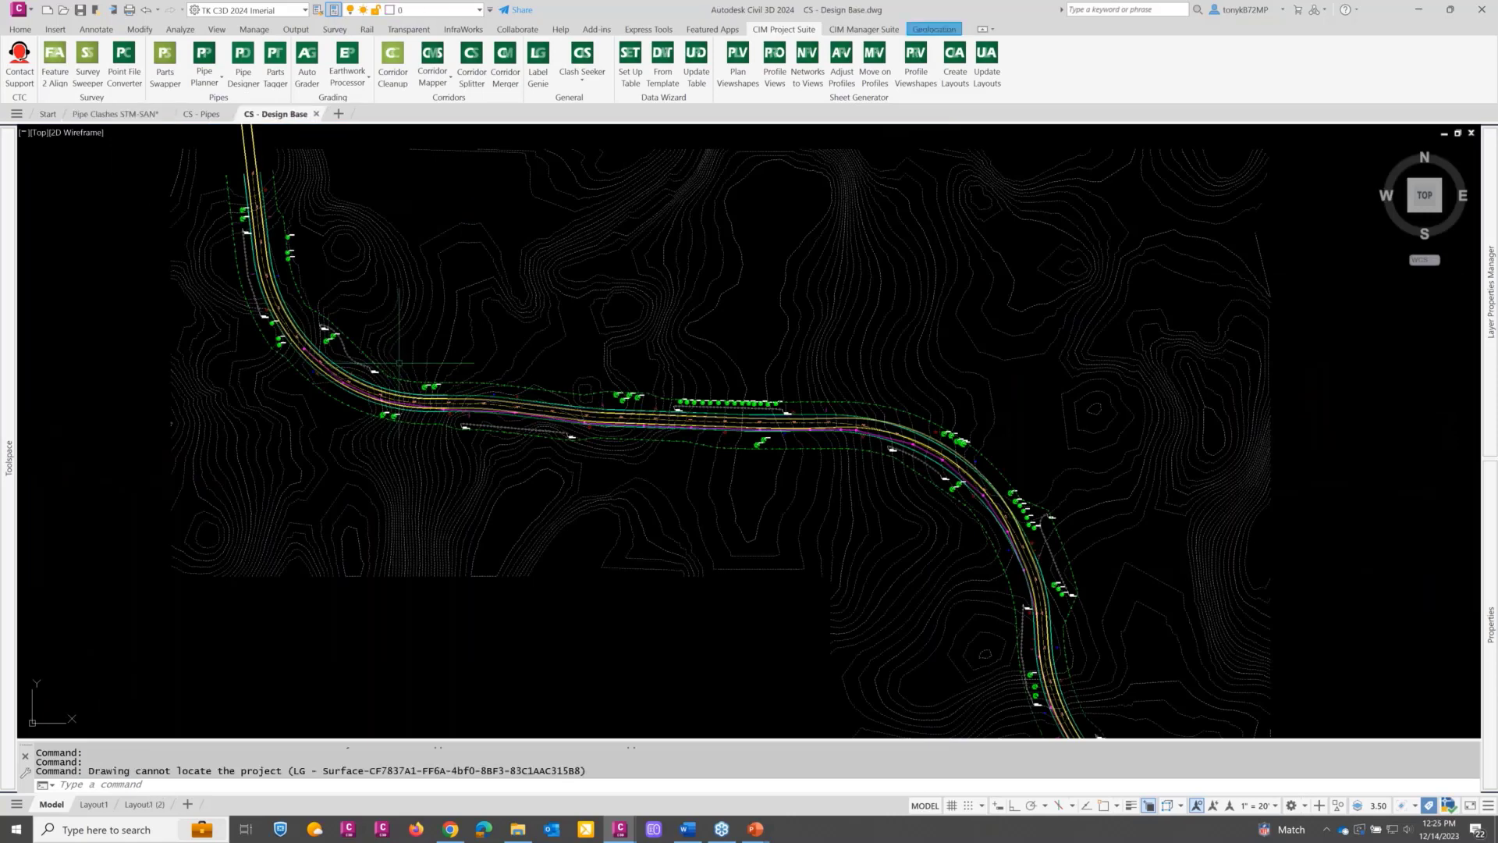
Step: Examine the existing trees and linework along the northern curve of the road
middle_drag(355, 324, 509, 357)
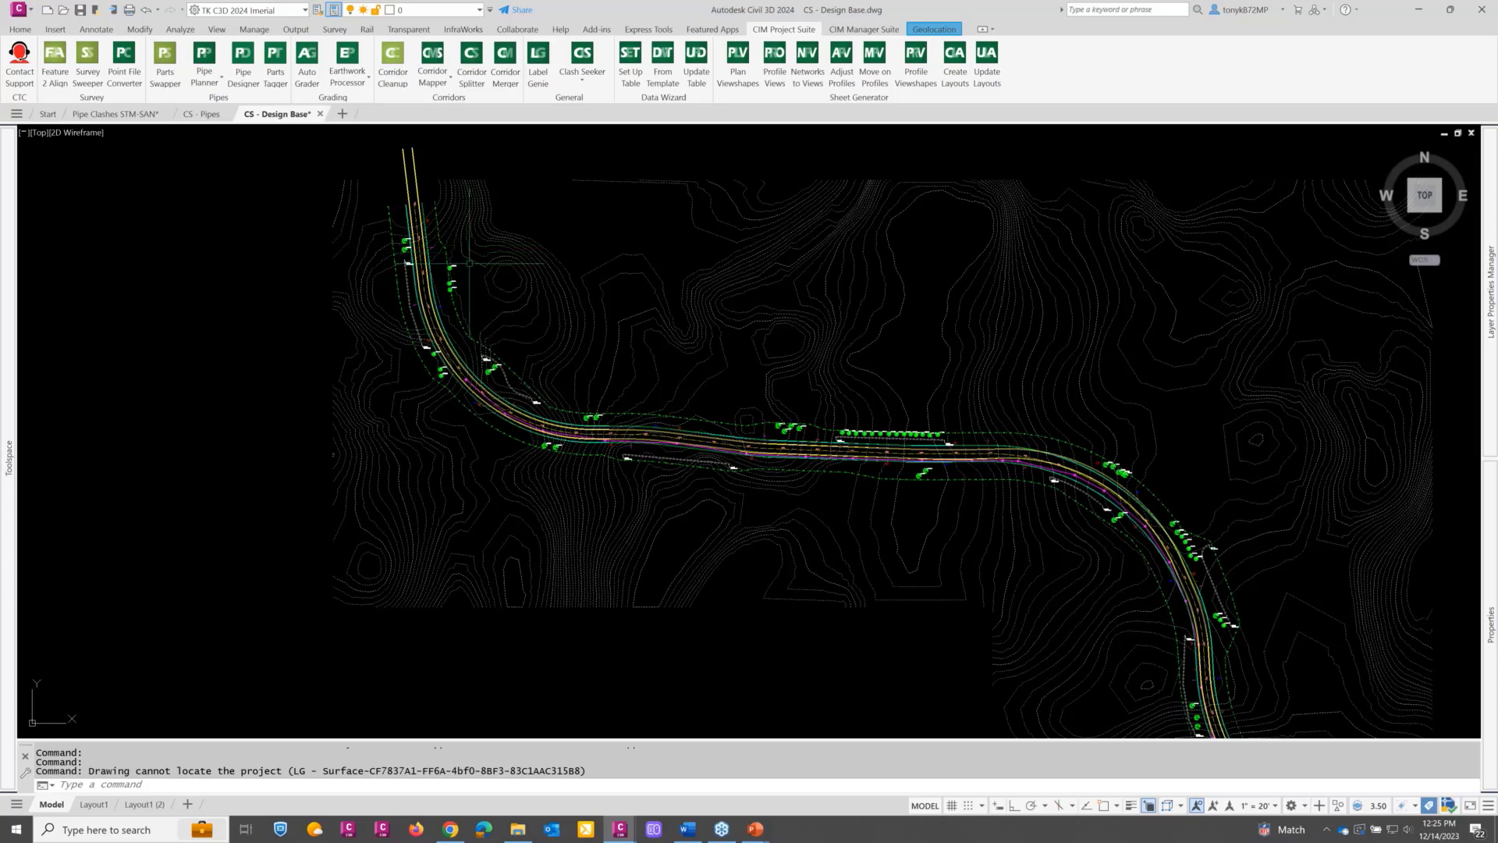
scroll(472, 273, up, 2)
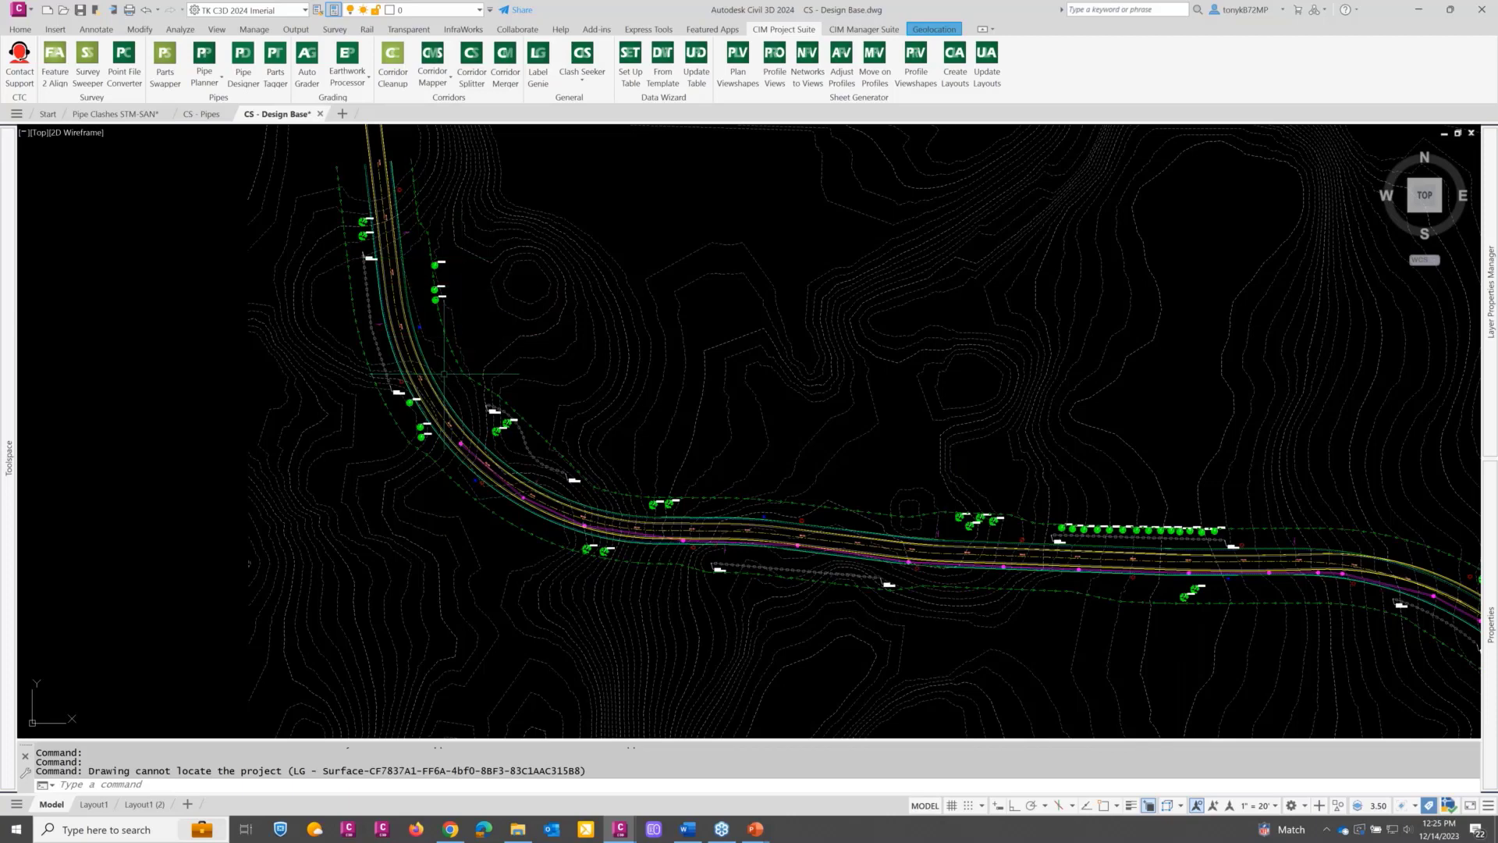
scroll(395, 228, up, 3)
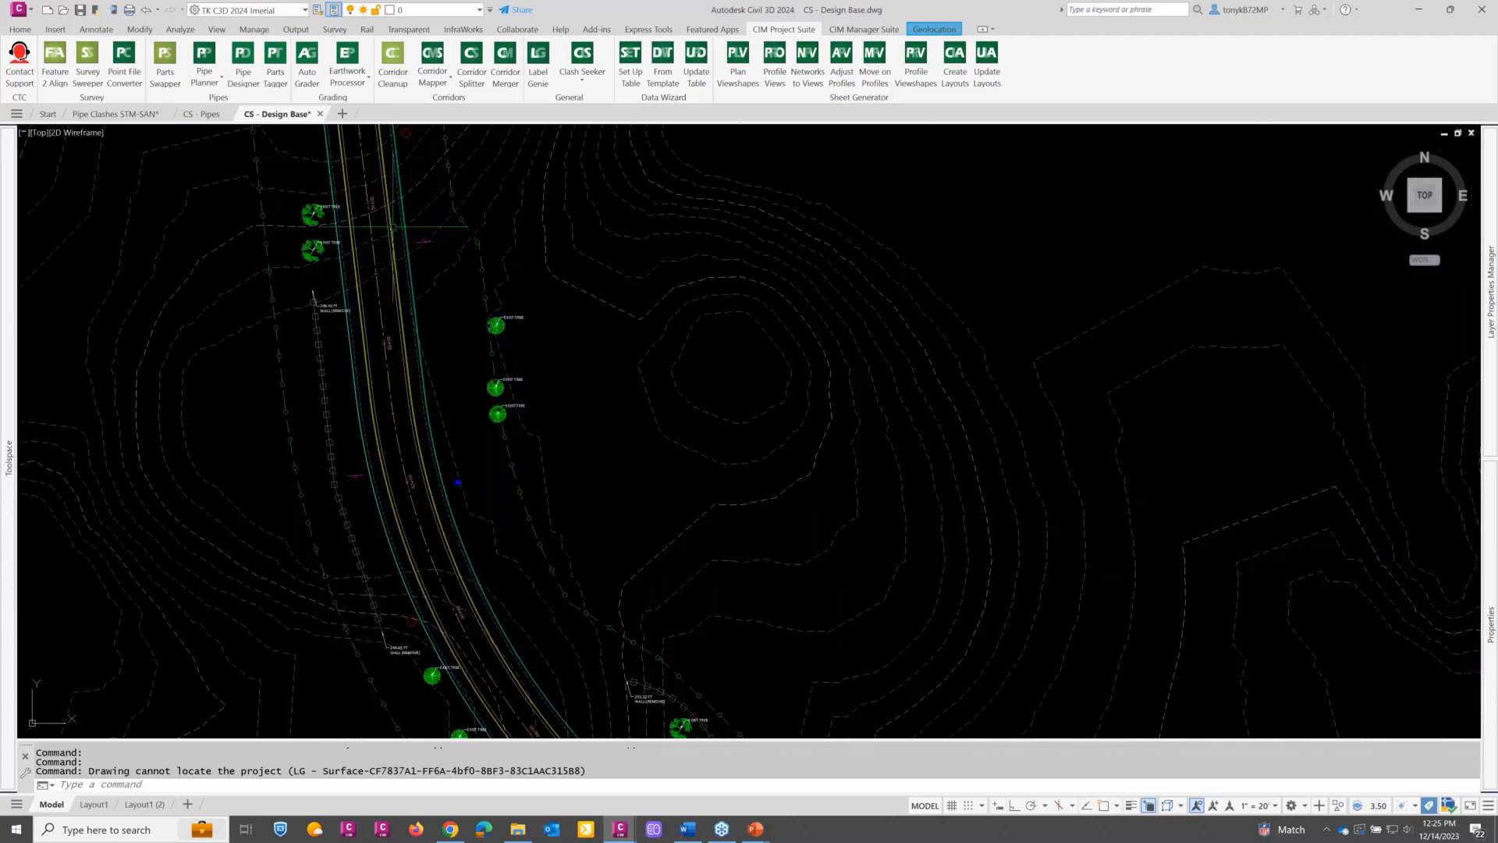
key(Escape)
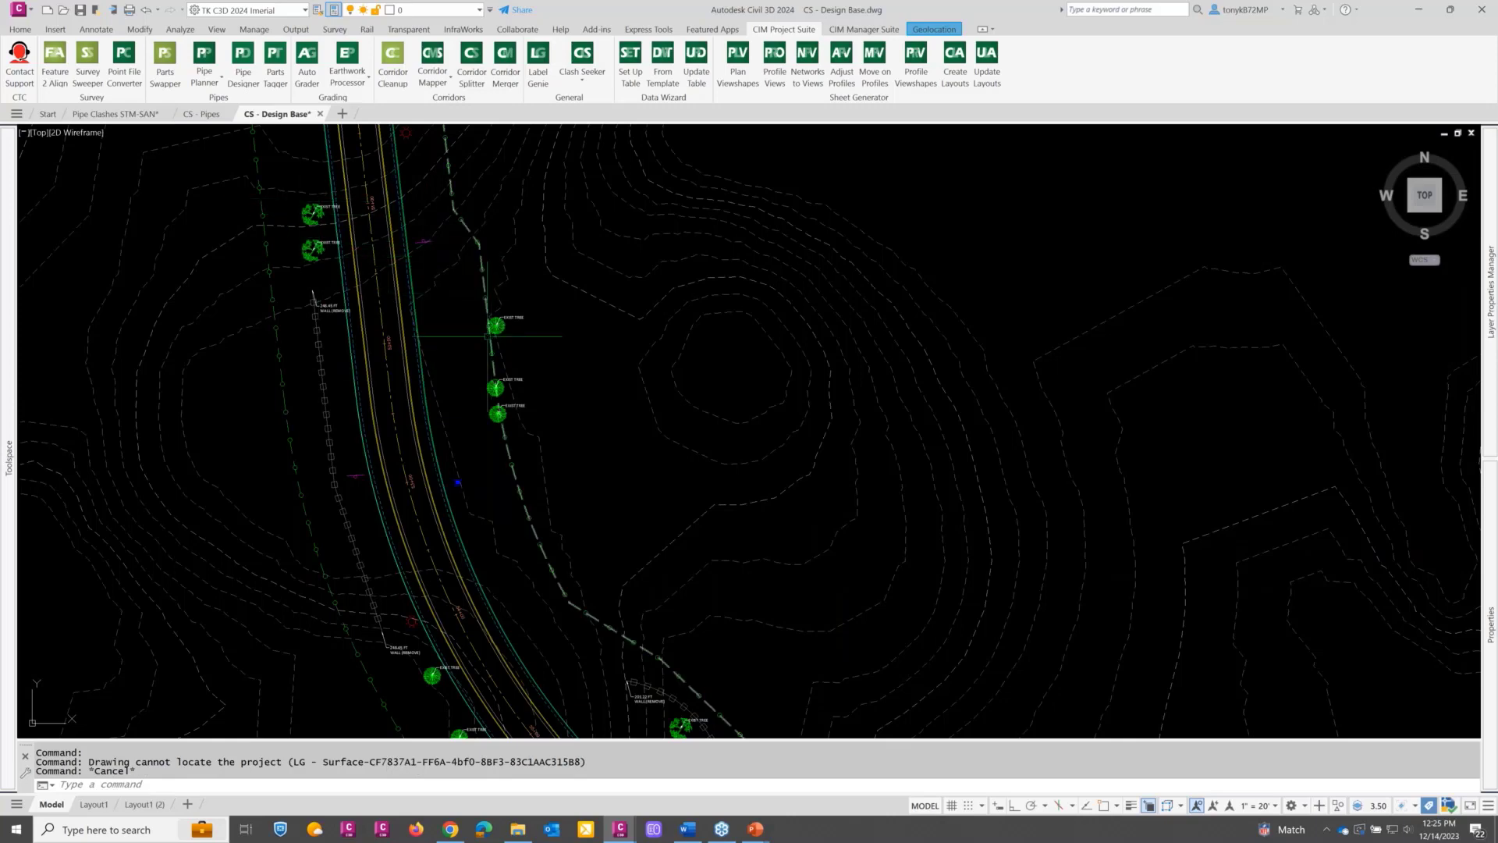
scroll(487, 337, down, 3)
scroll(407, 288, up, 3)
key(Escape)
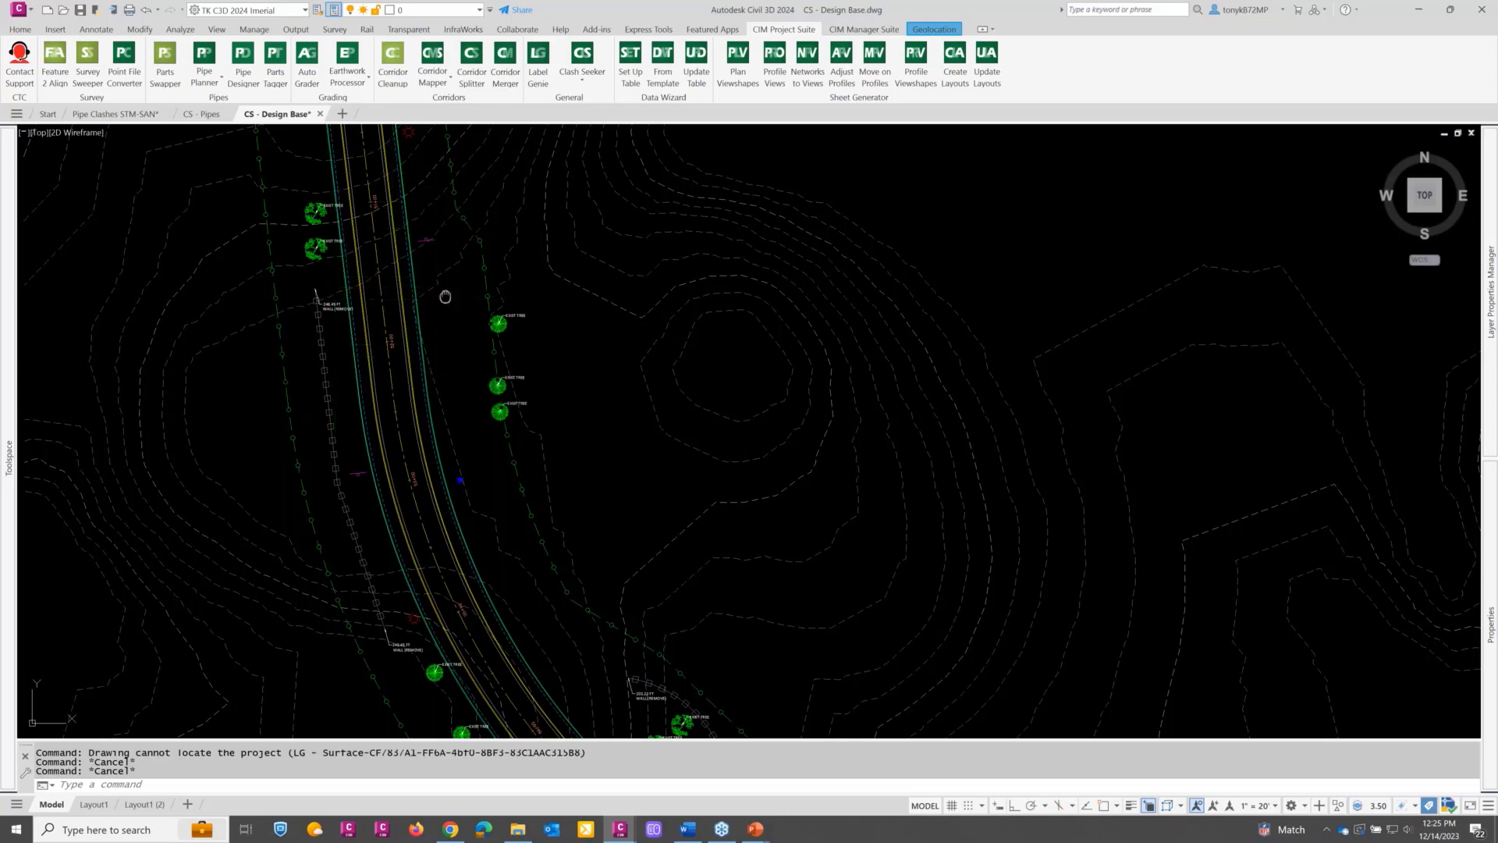
middle_drag(444, 295, 477, 260)
key(Escape)
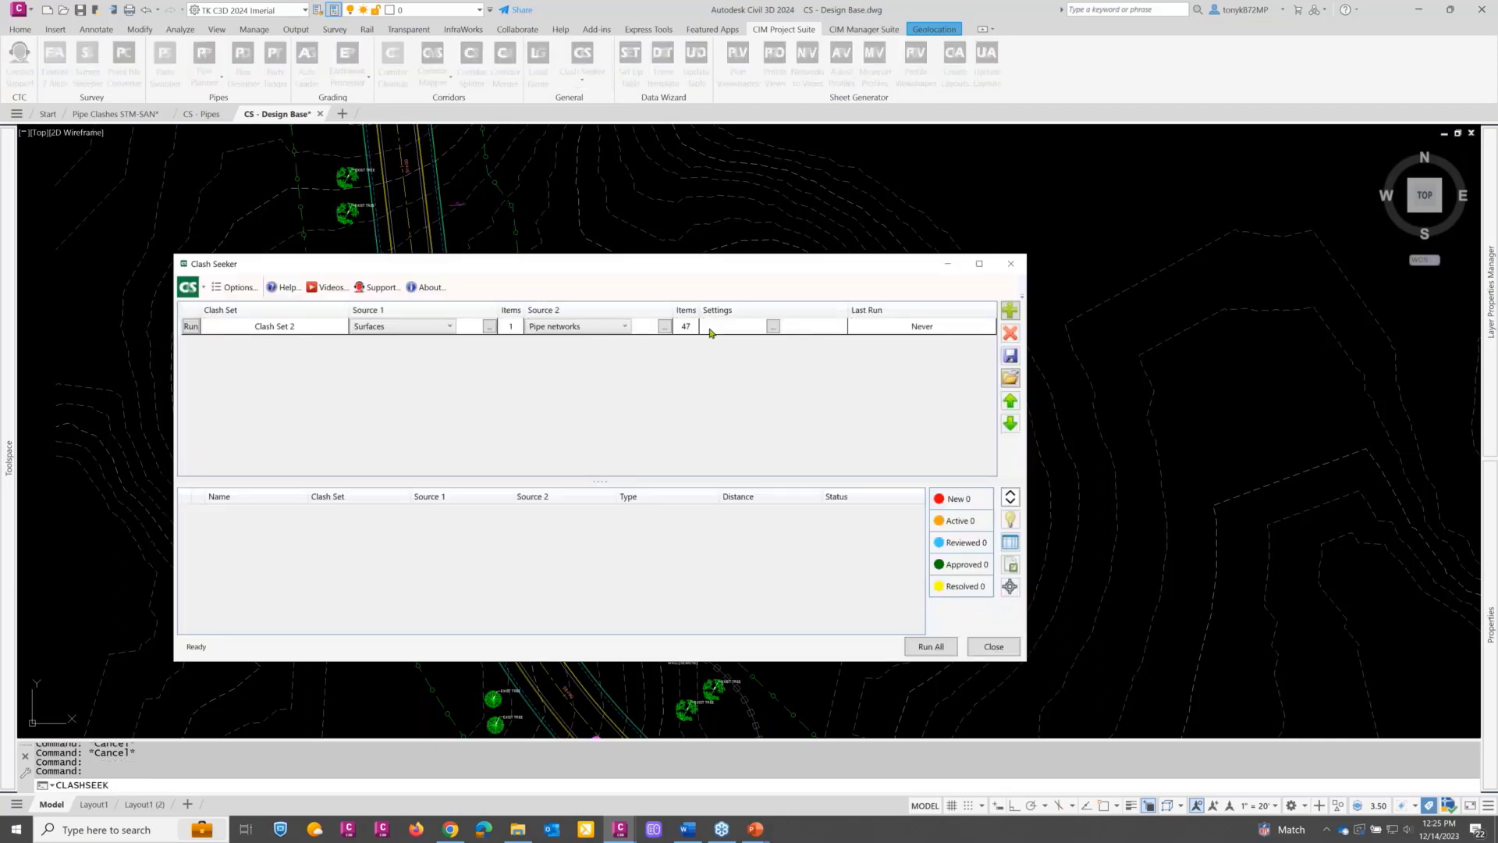
Step: Delete Clash Set 2 from Clash Seeker and load the saved clash set file Remove Ex Tree.csk
click(344, 331)
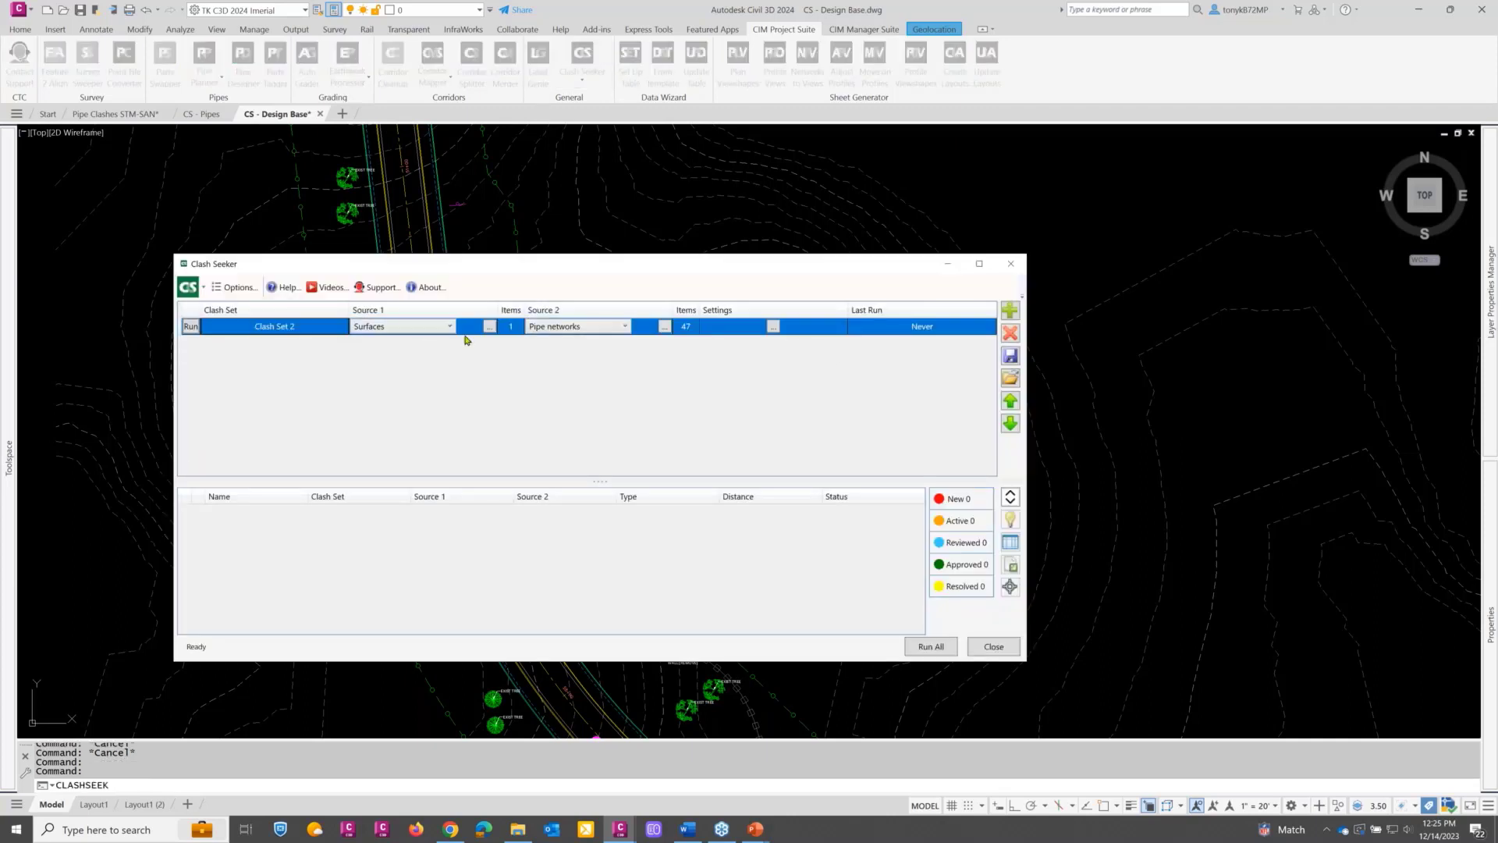
click(1011, 334)
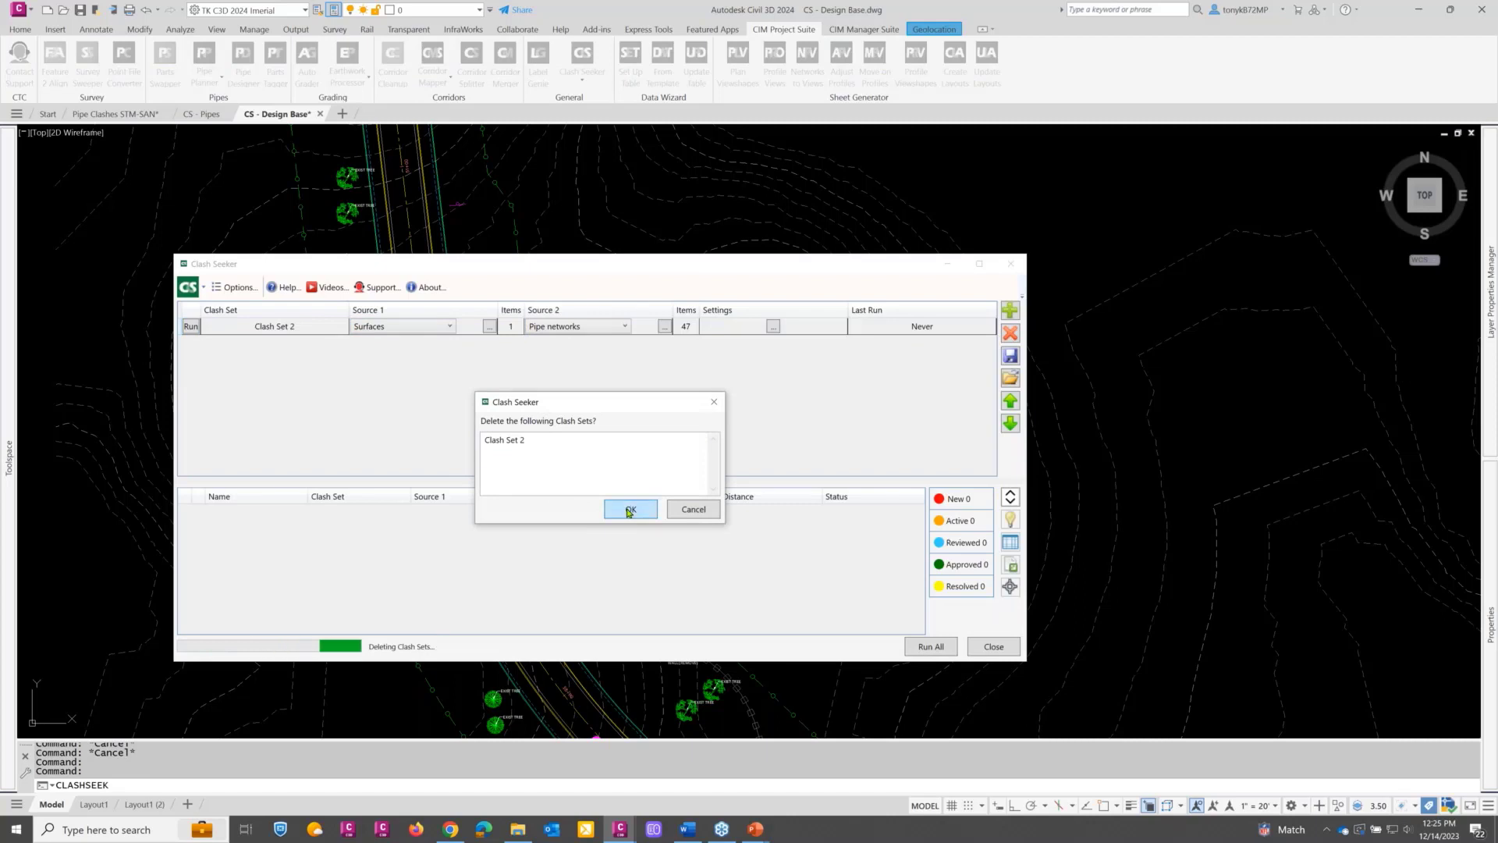
click(629, 508)
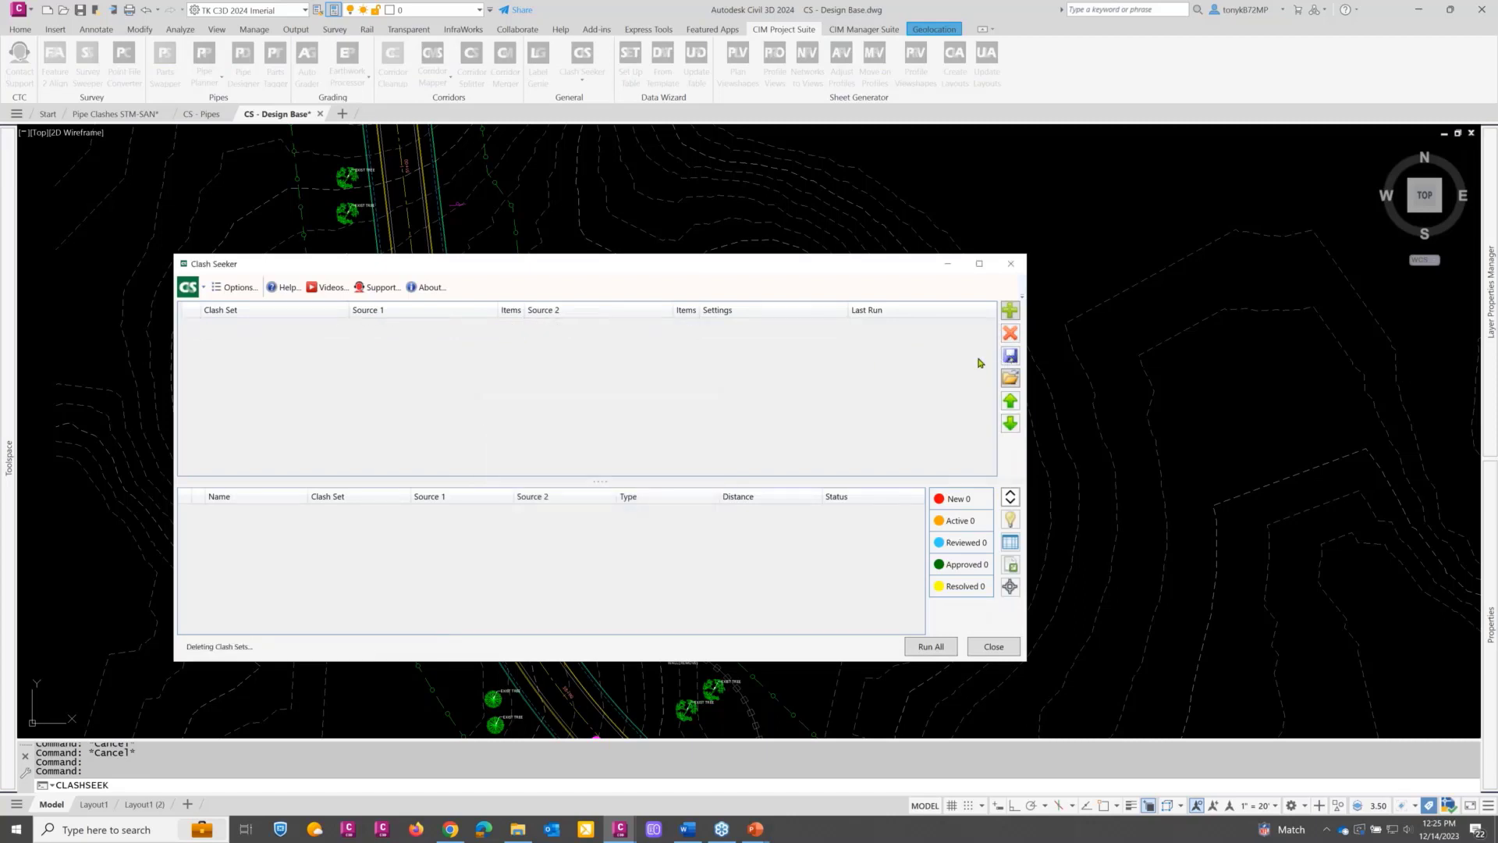
click(1011, 378)
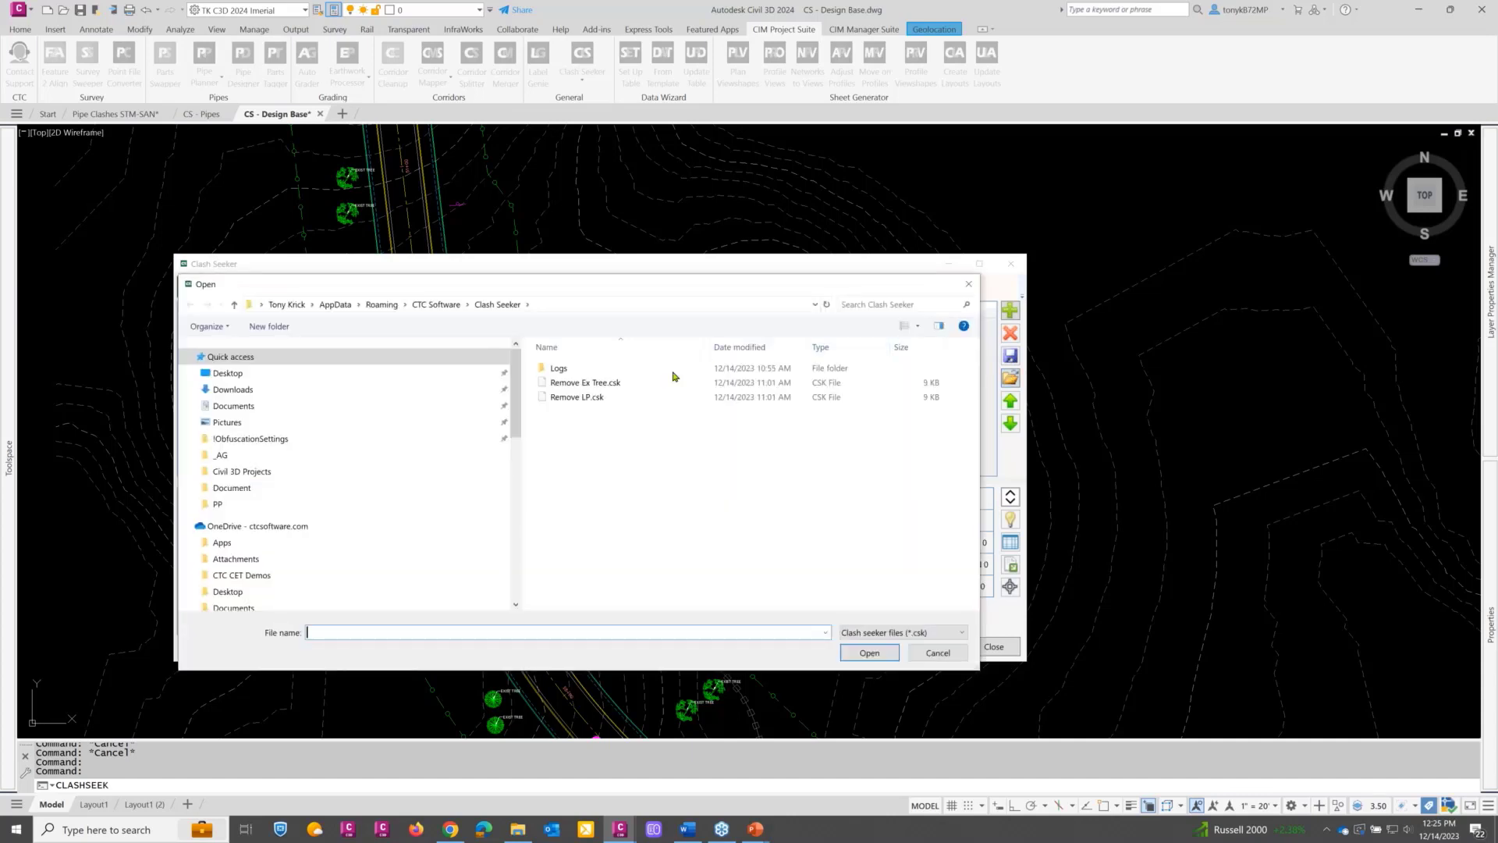
click(568, 386)
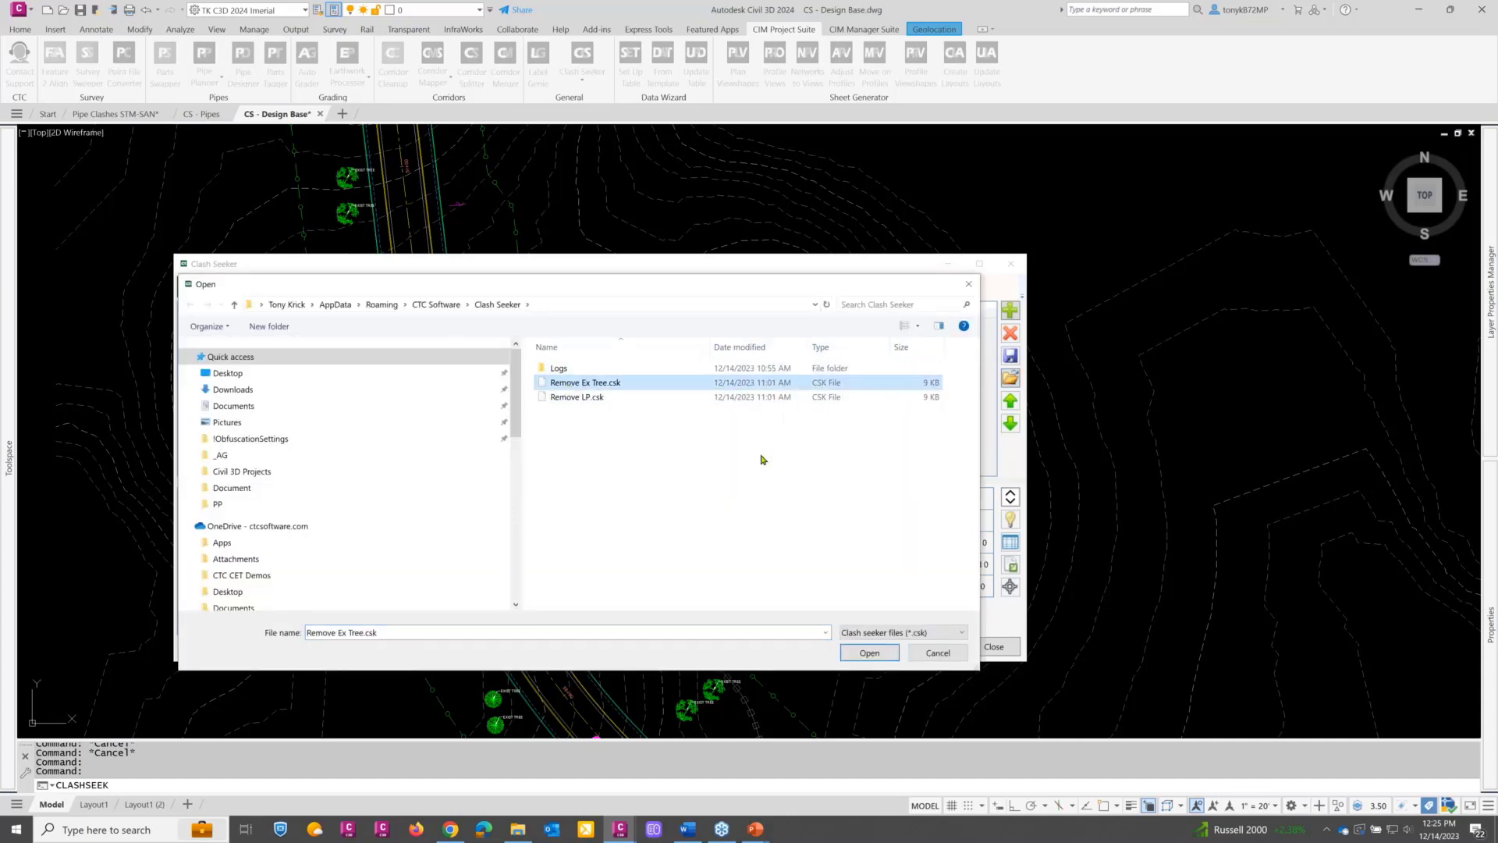
click(866, 653)
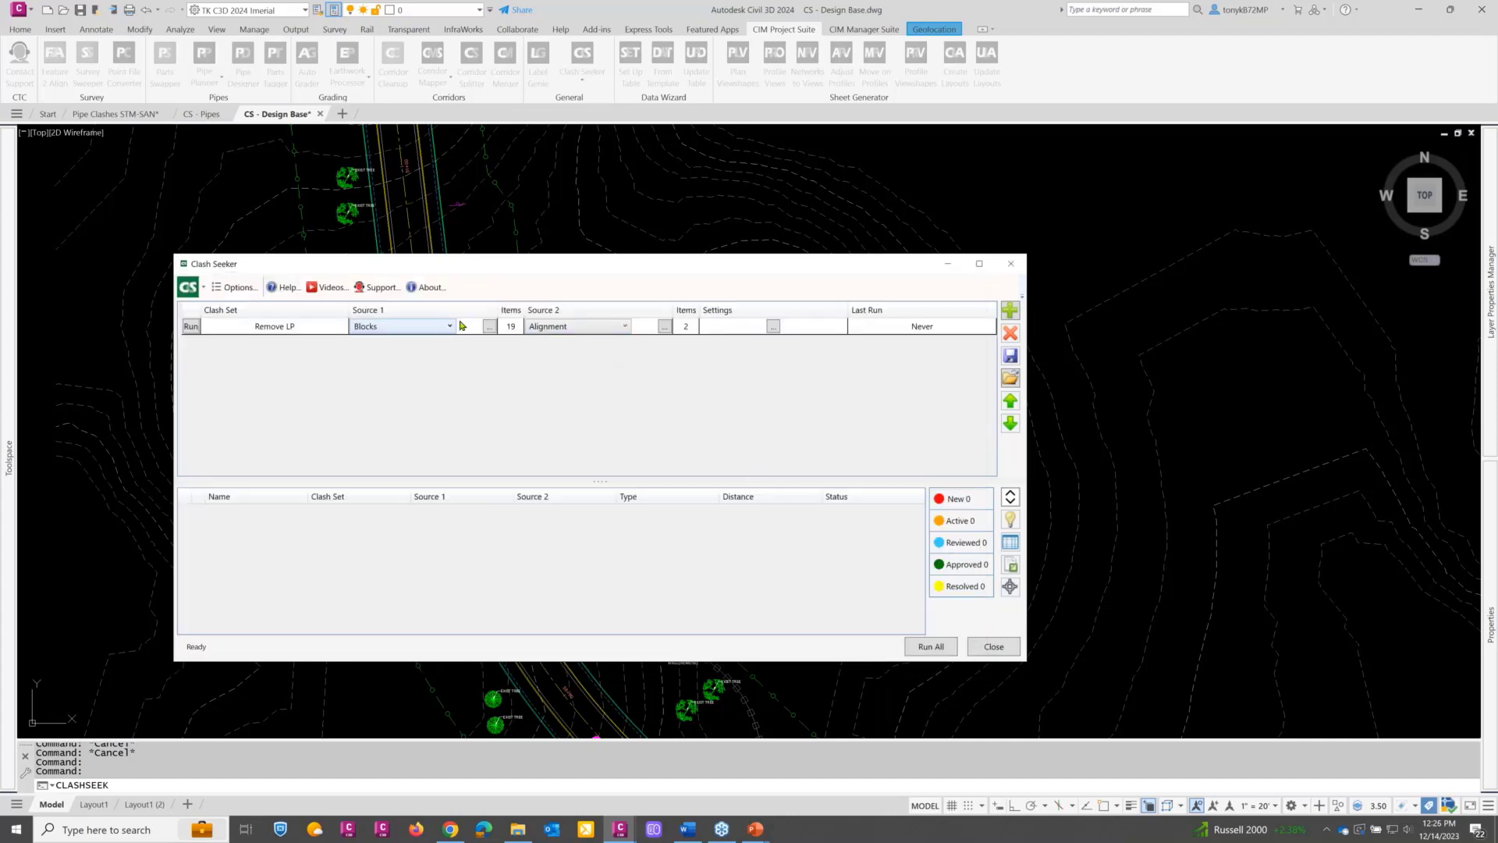
click(489, 326)
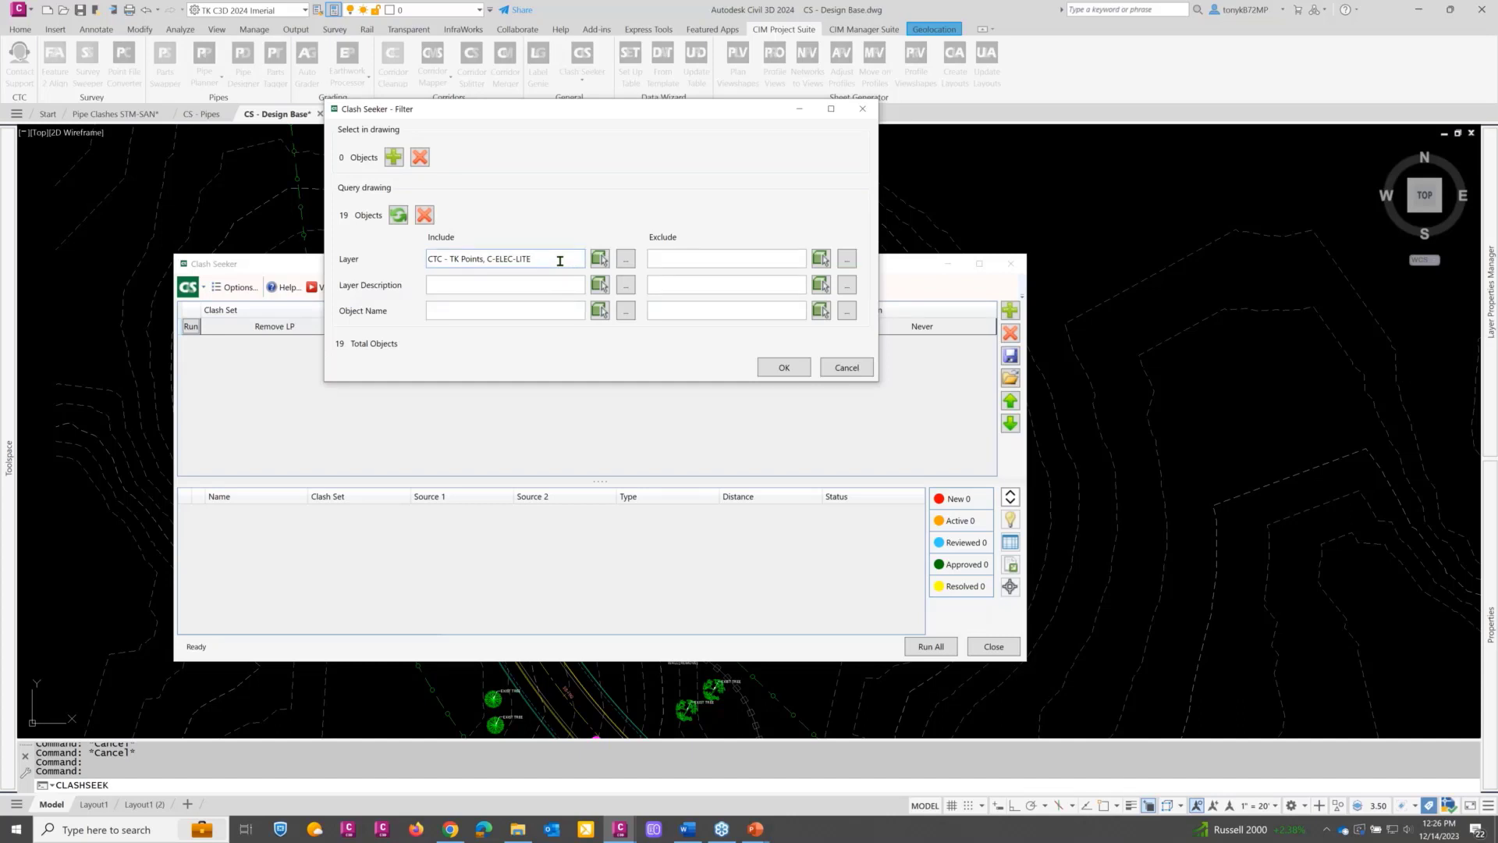
key(BackSpace)
key(BackSpace)
key(BackSpace)
key(BackSpace)
click(399, 215)
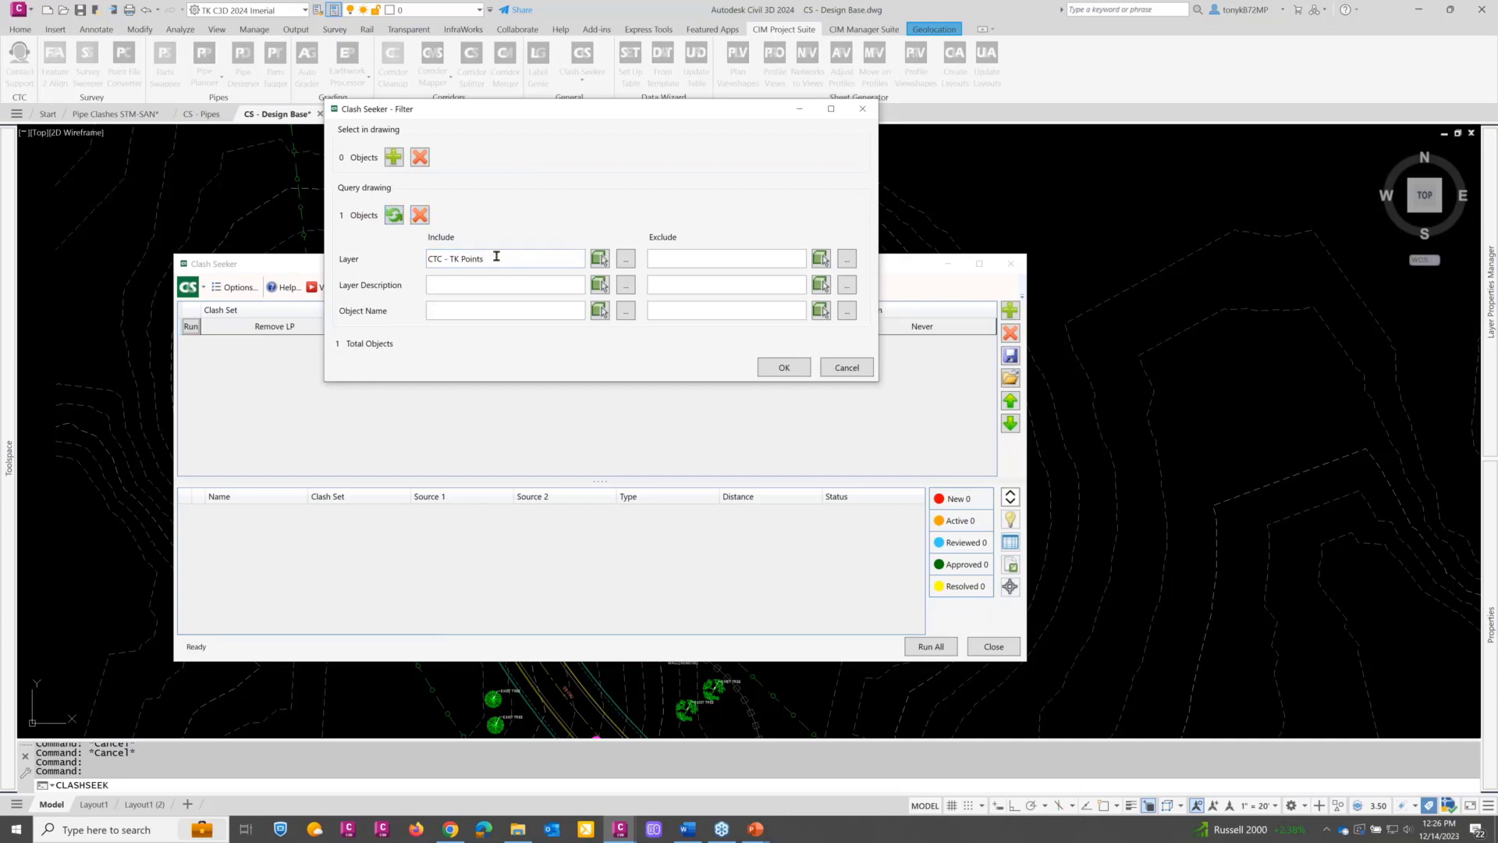
drag(497, 256, 393, 259)
drag(507, 118, 698, 134)
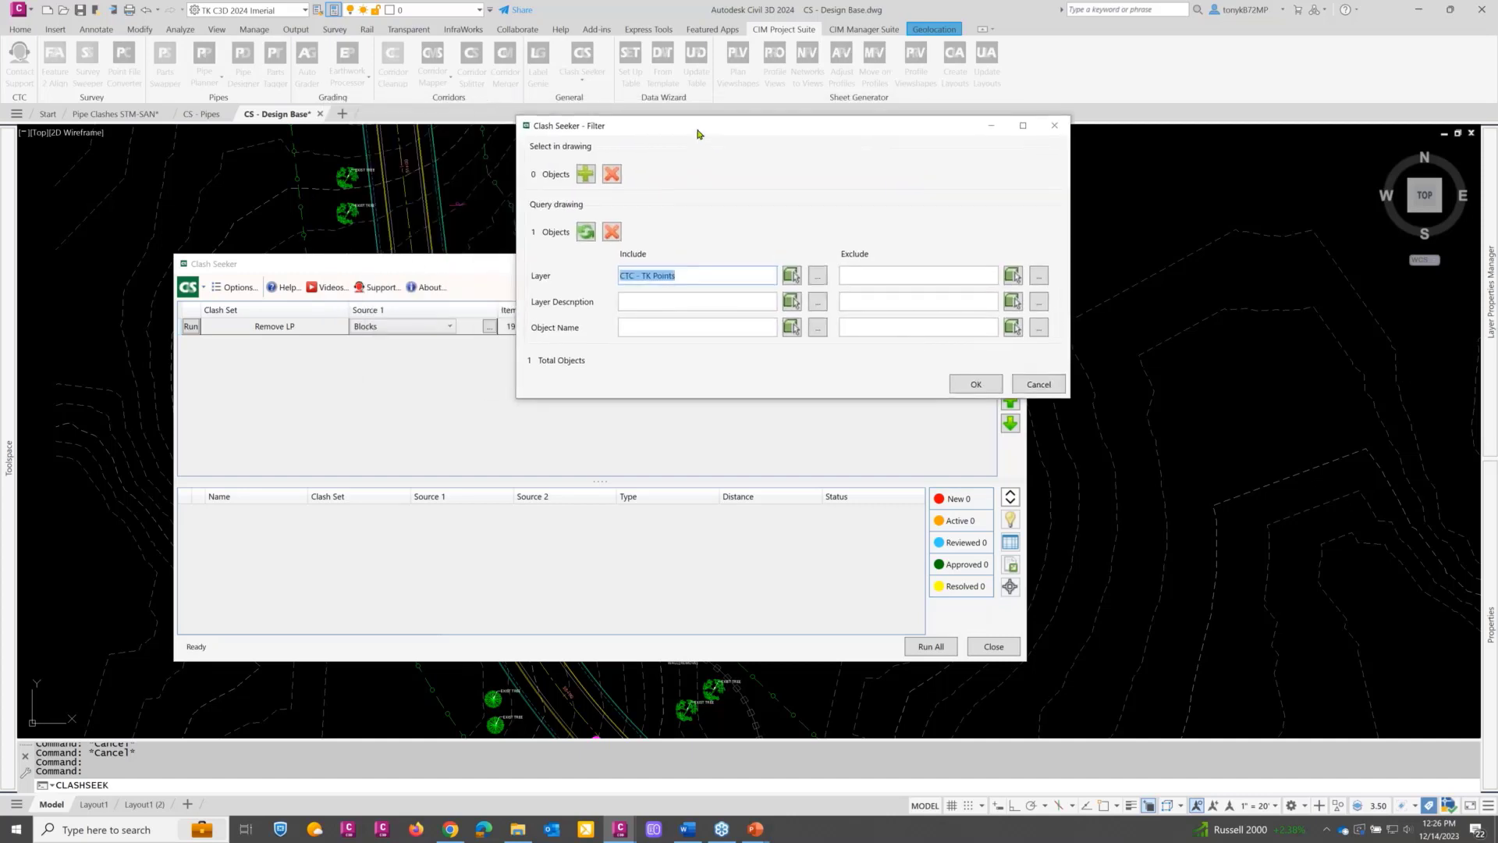
click(1041, 387)
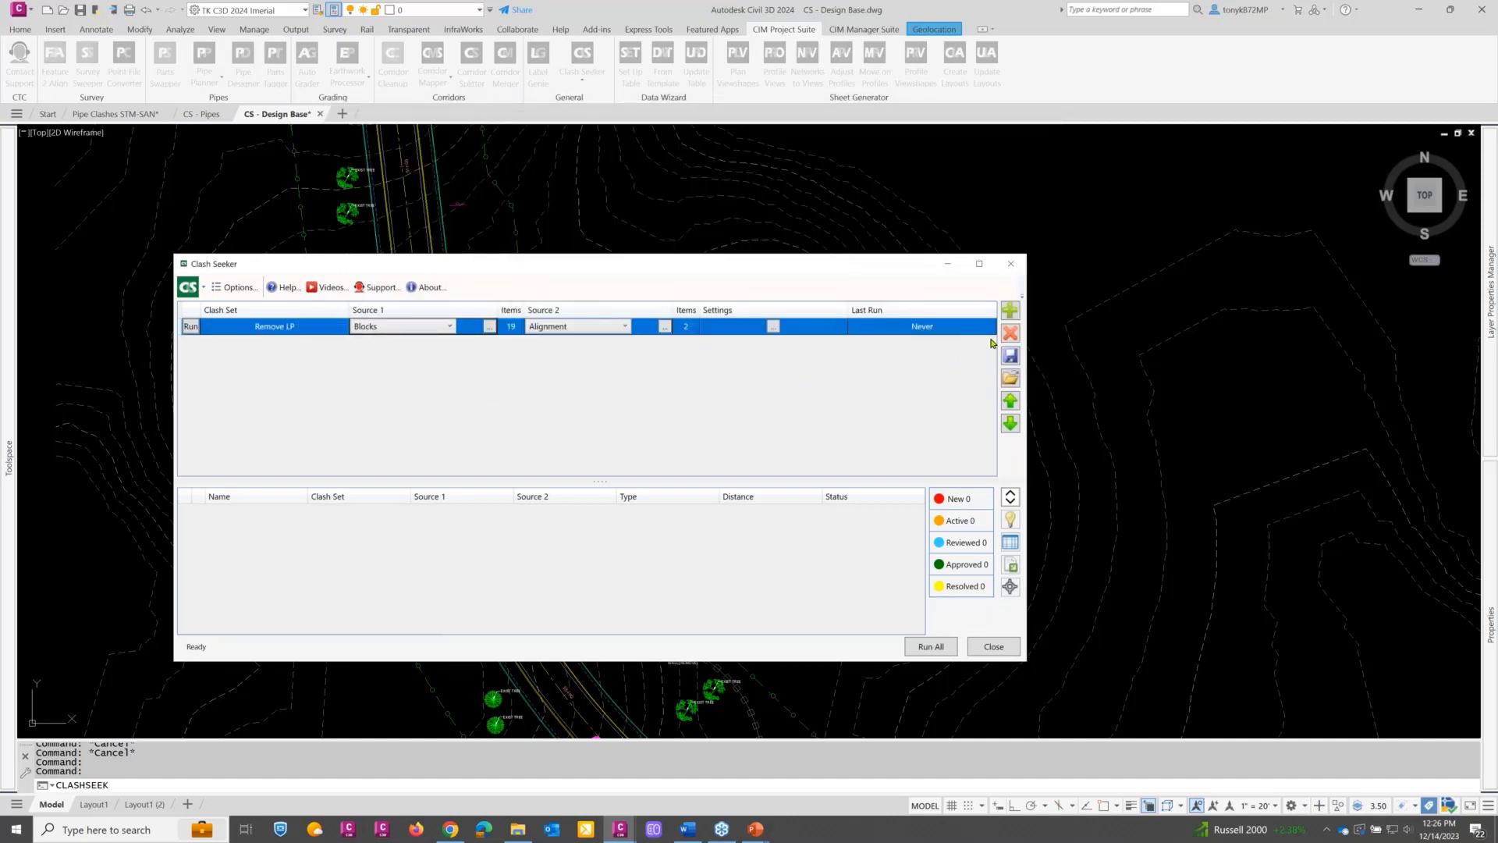
Step: Load the saved clash set files Remove Ex Tree.csk and Remove LP.csk into the clash set list
click(1011, 379)
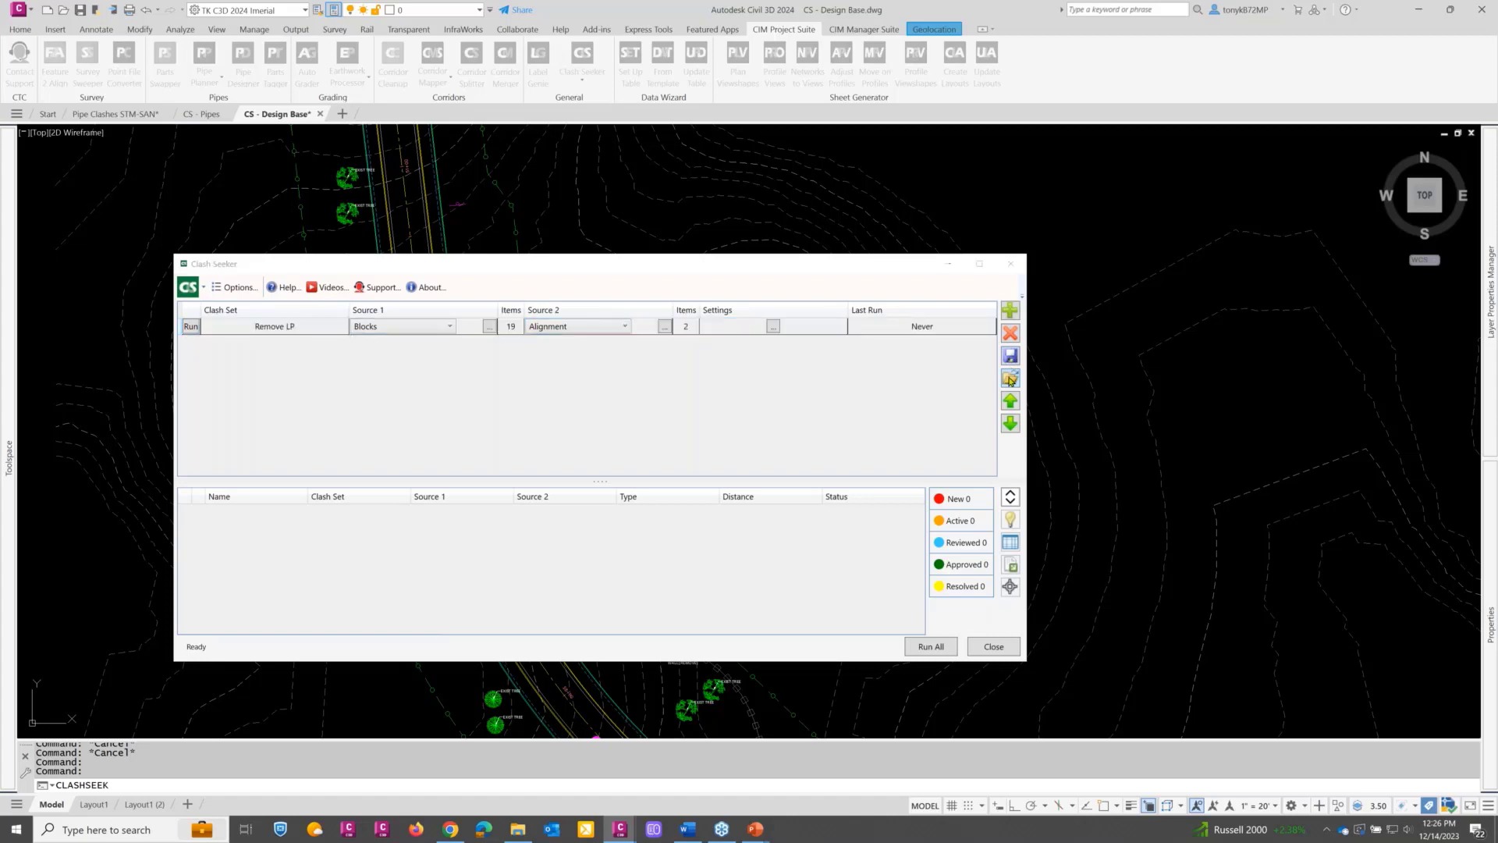
click(570, 384)
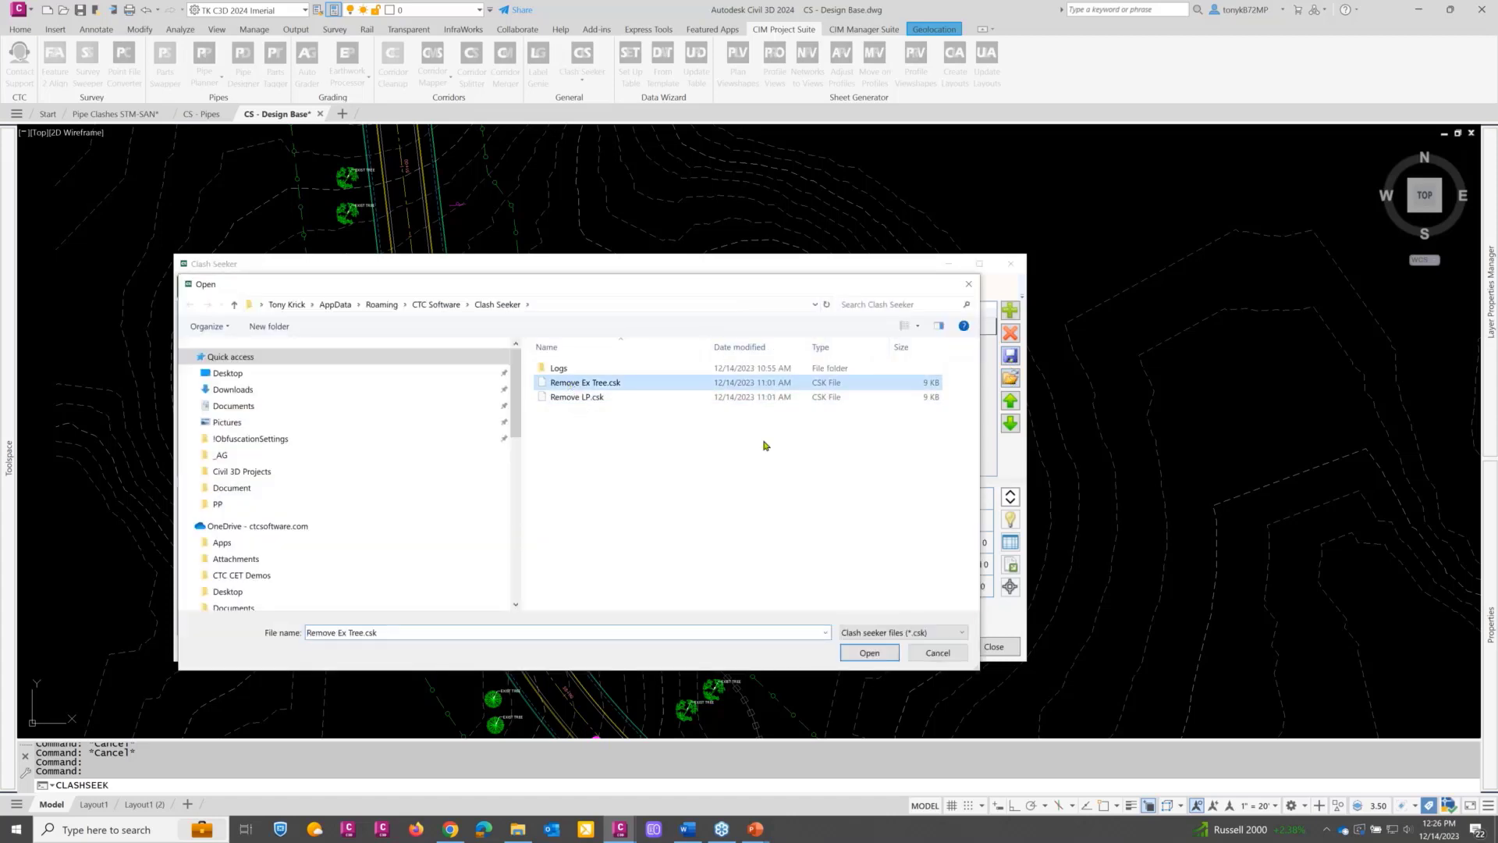
click(866, 654)
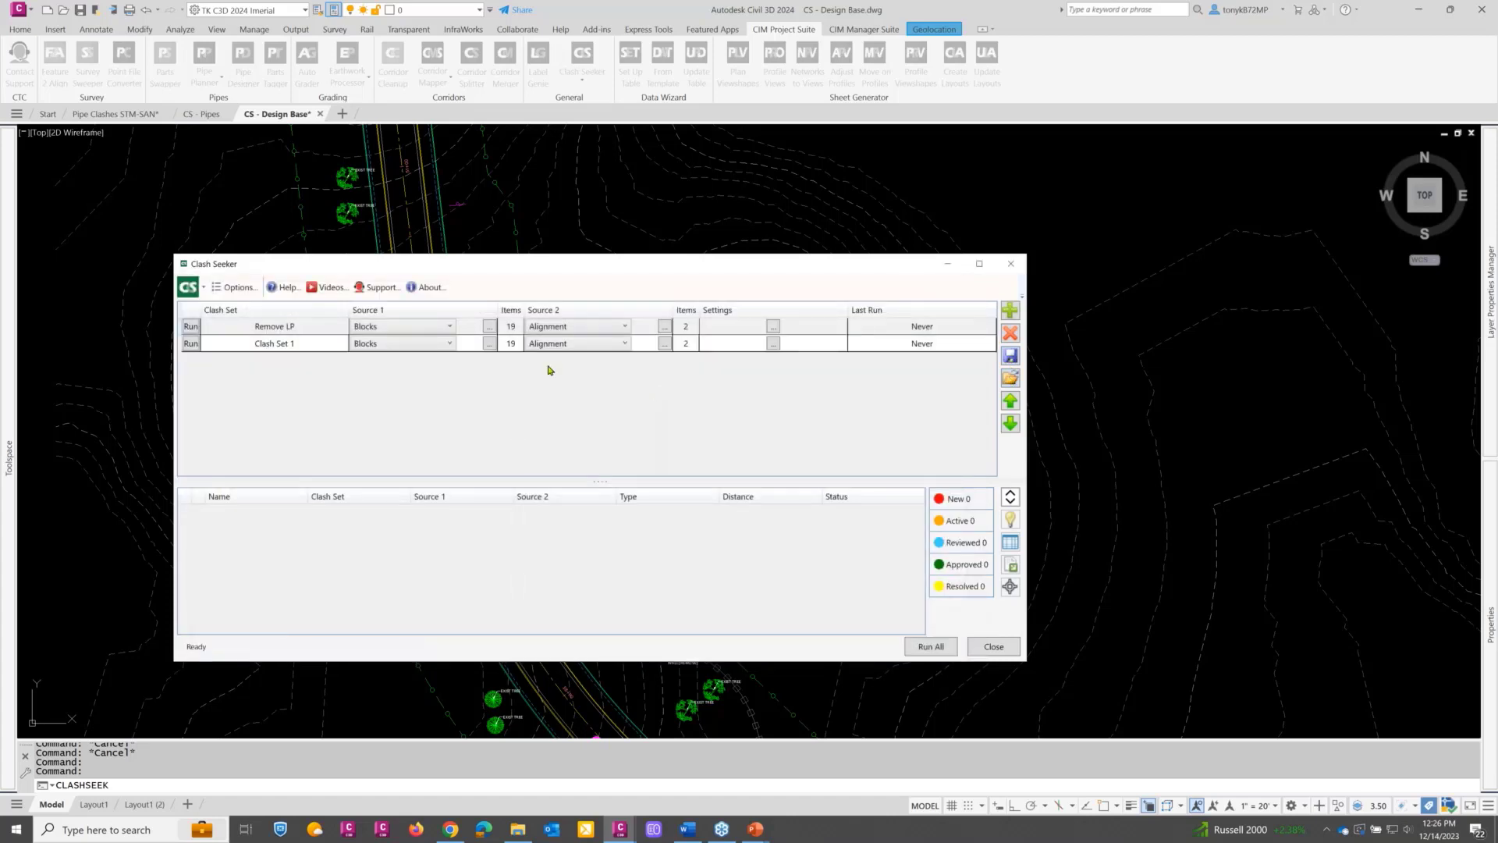
click(1012, 379)
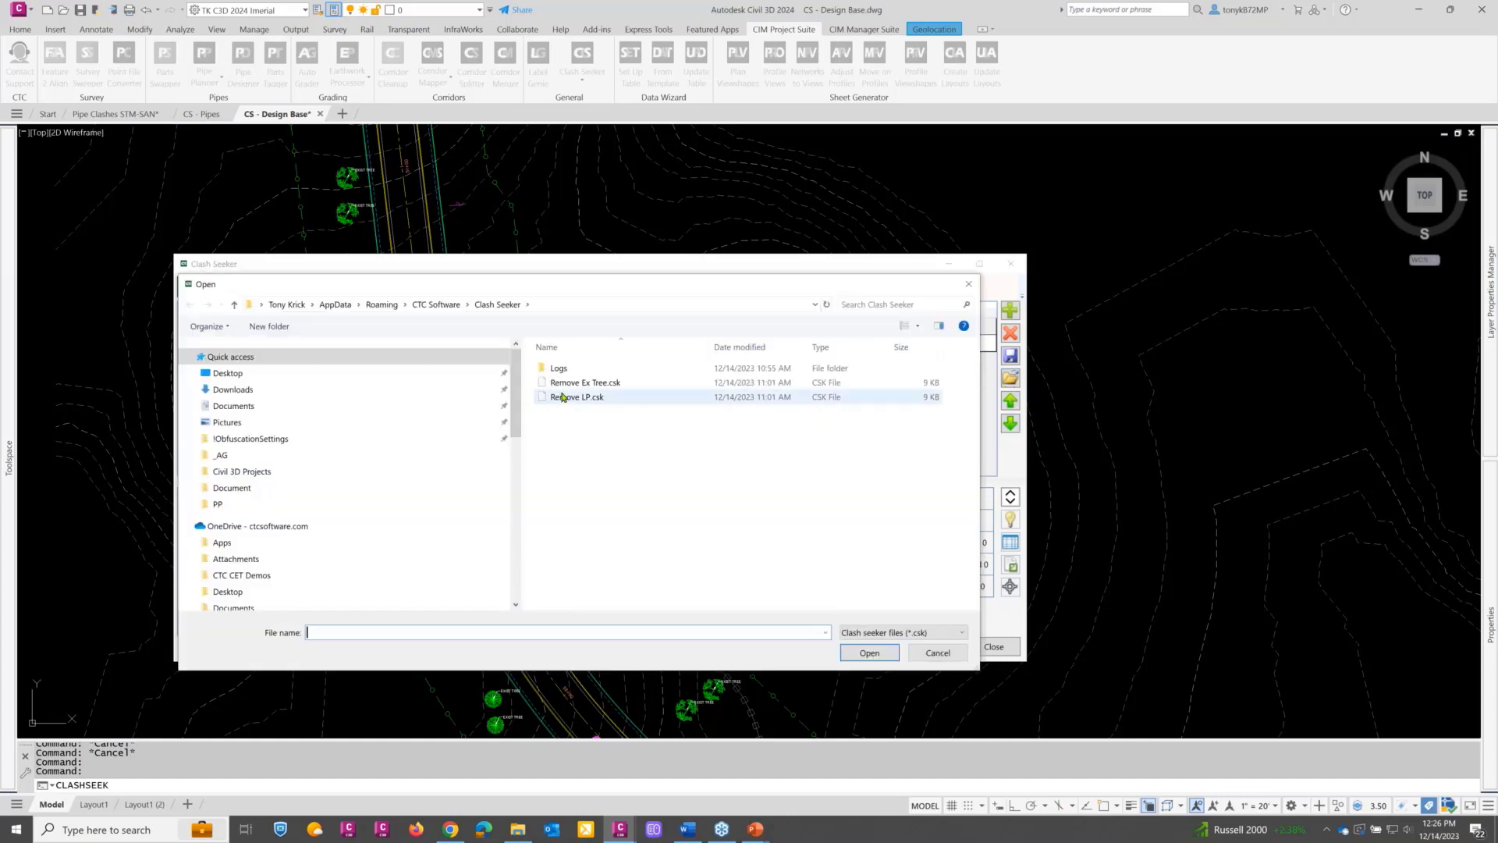
click(563, 397)
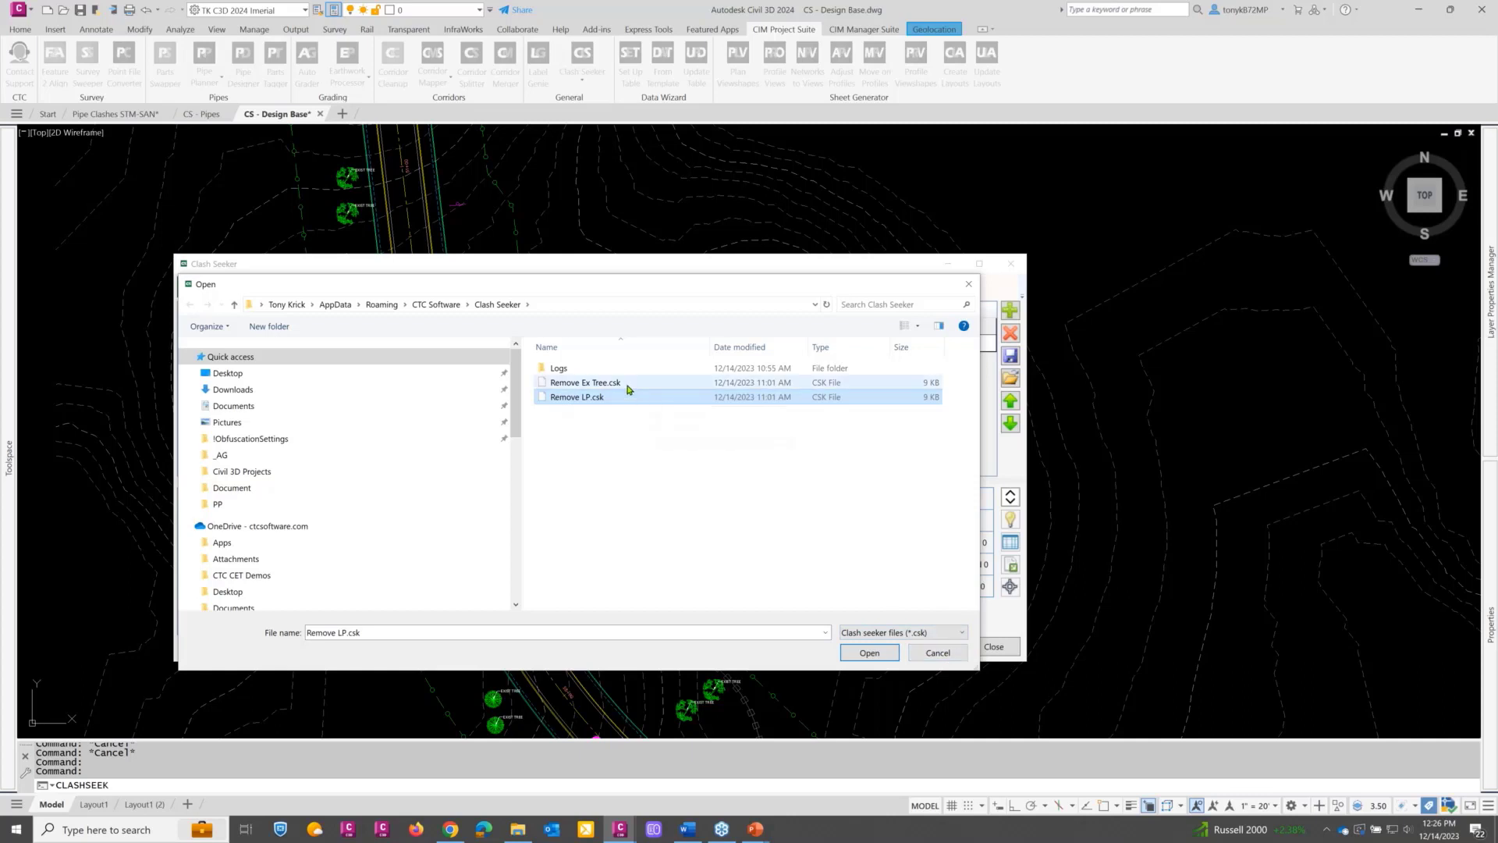
click(869, 653)
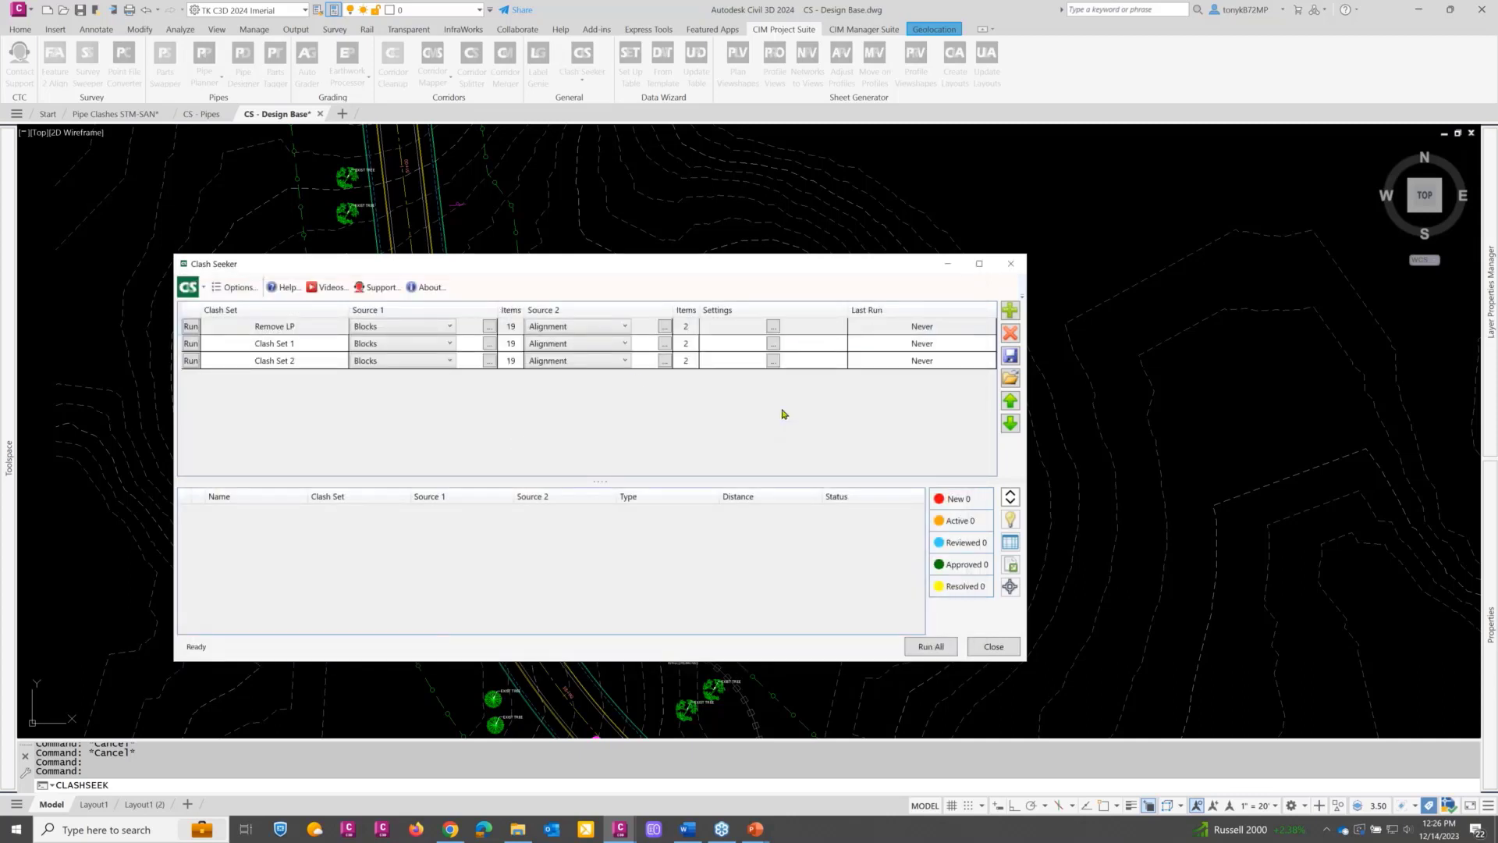
Step: Delete Clash Set 1 from the clash set list and confirm the deletion
click(333, 348)
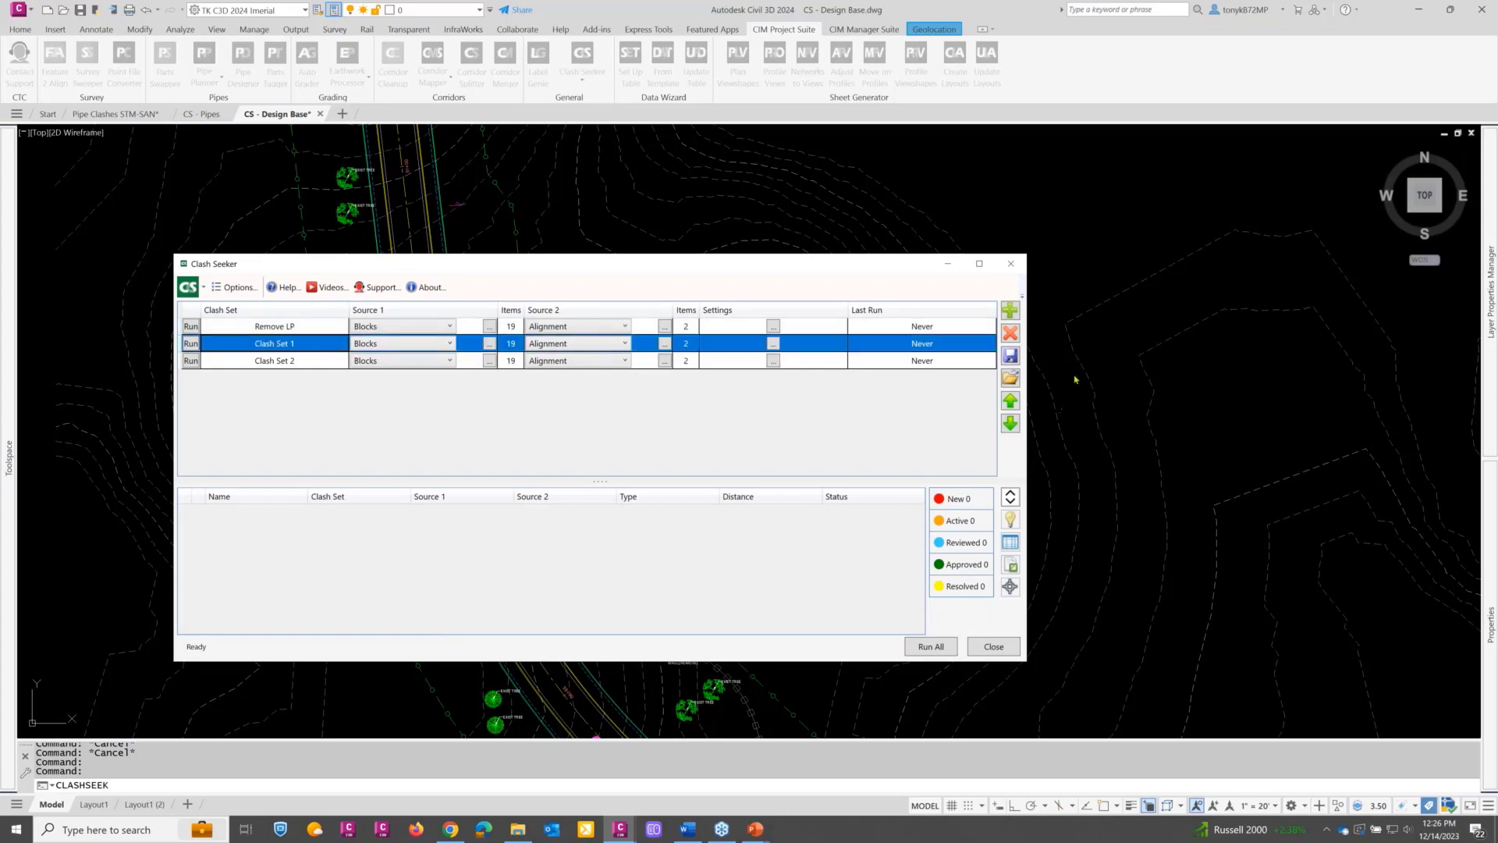
click(1011, 333)
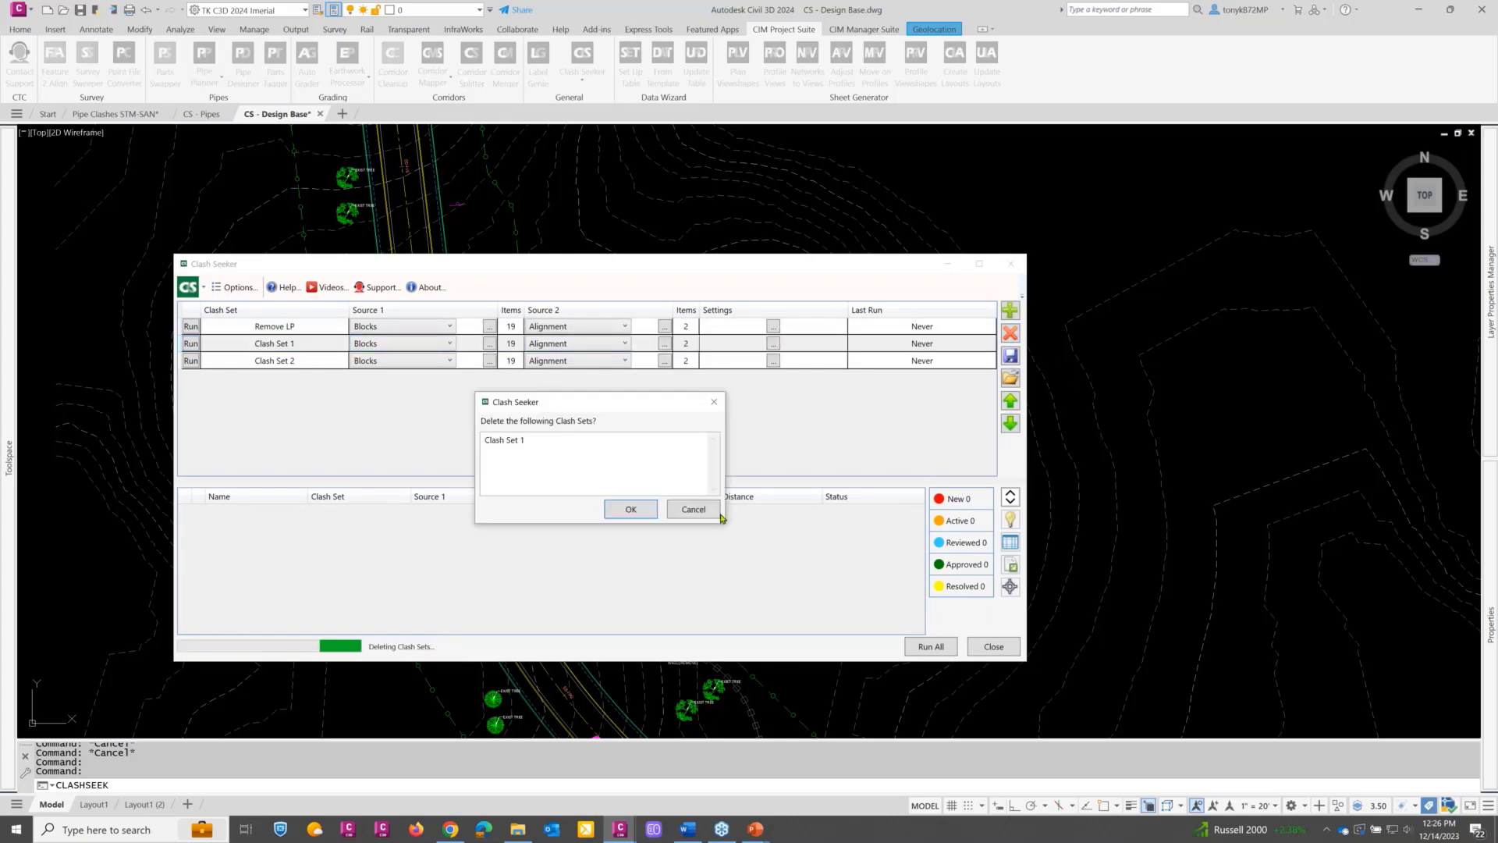
click(631, 507)
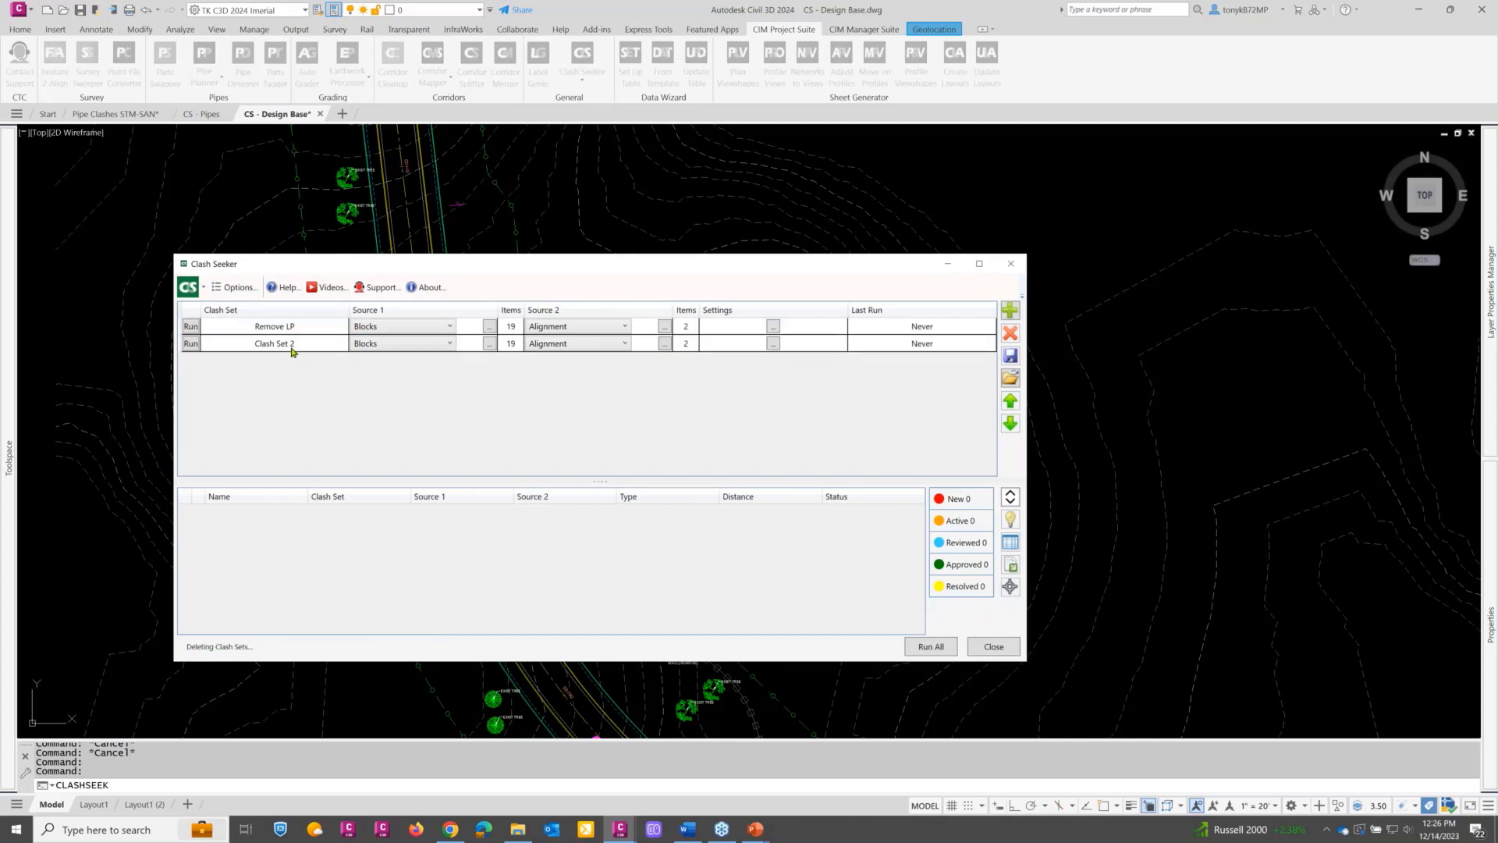
click(293, 349)
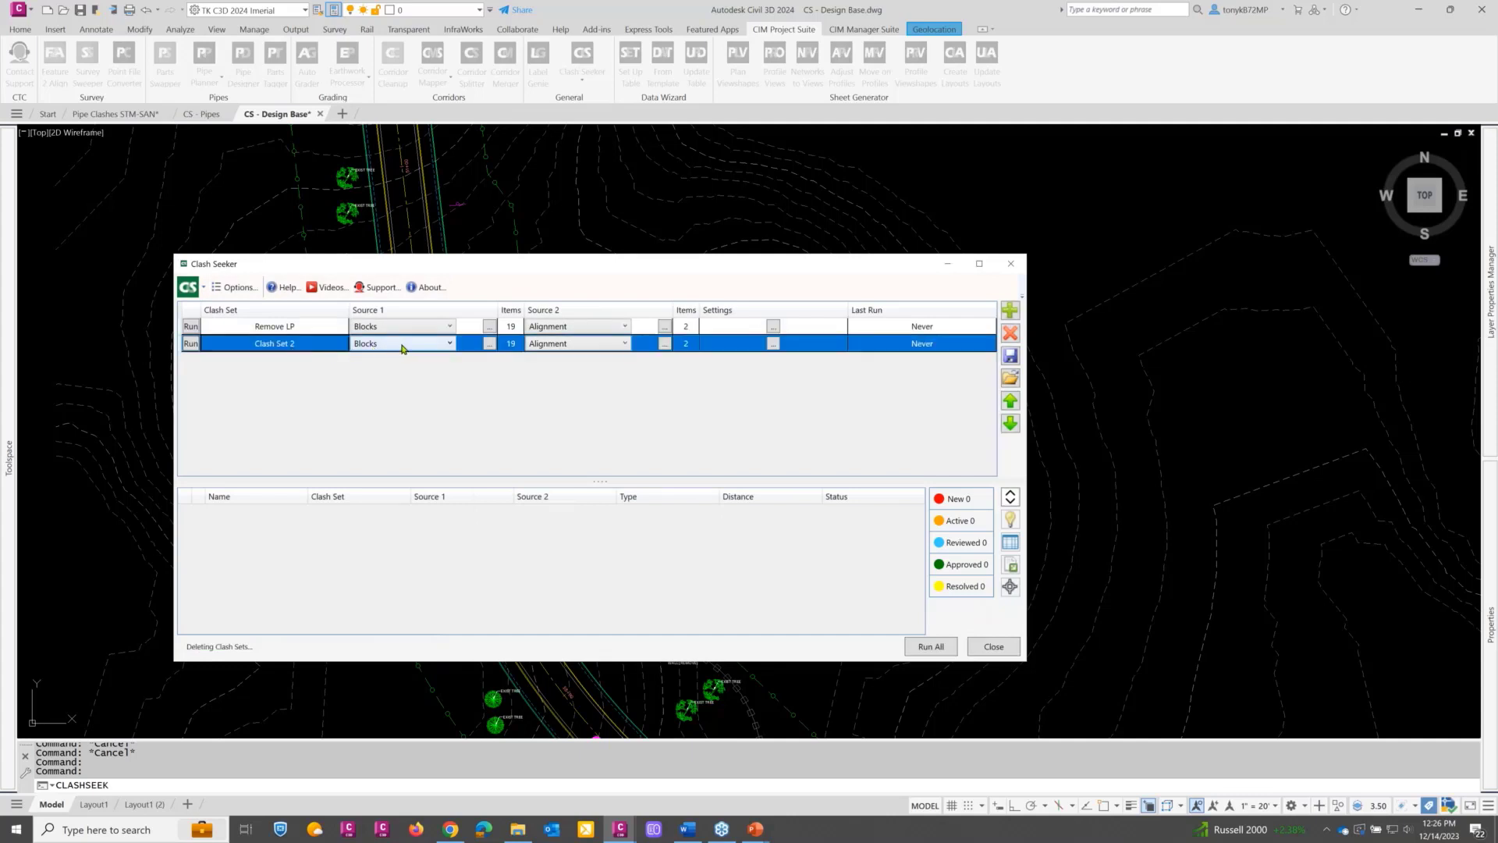
click(489, 344)
key(Escape)
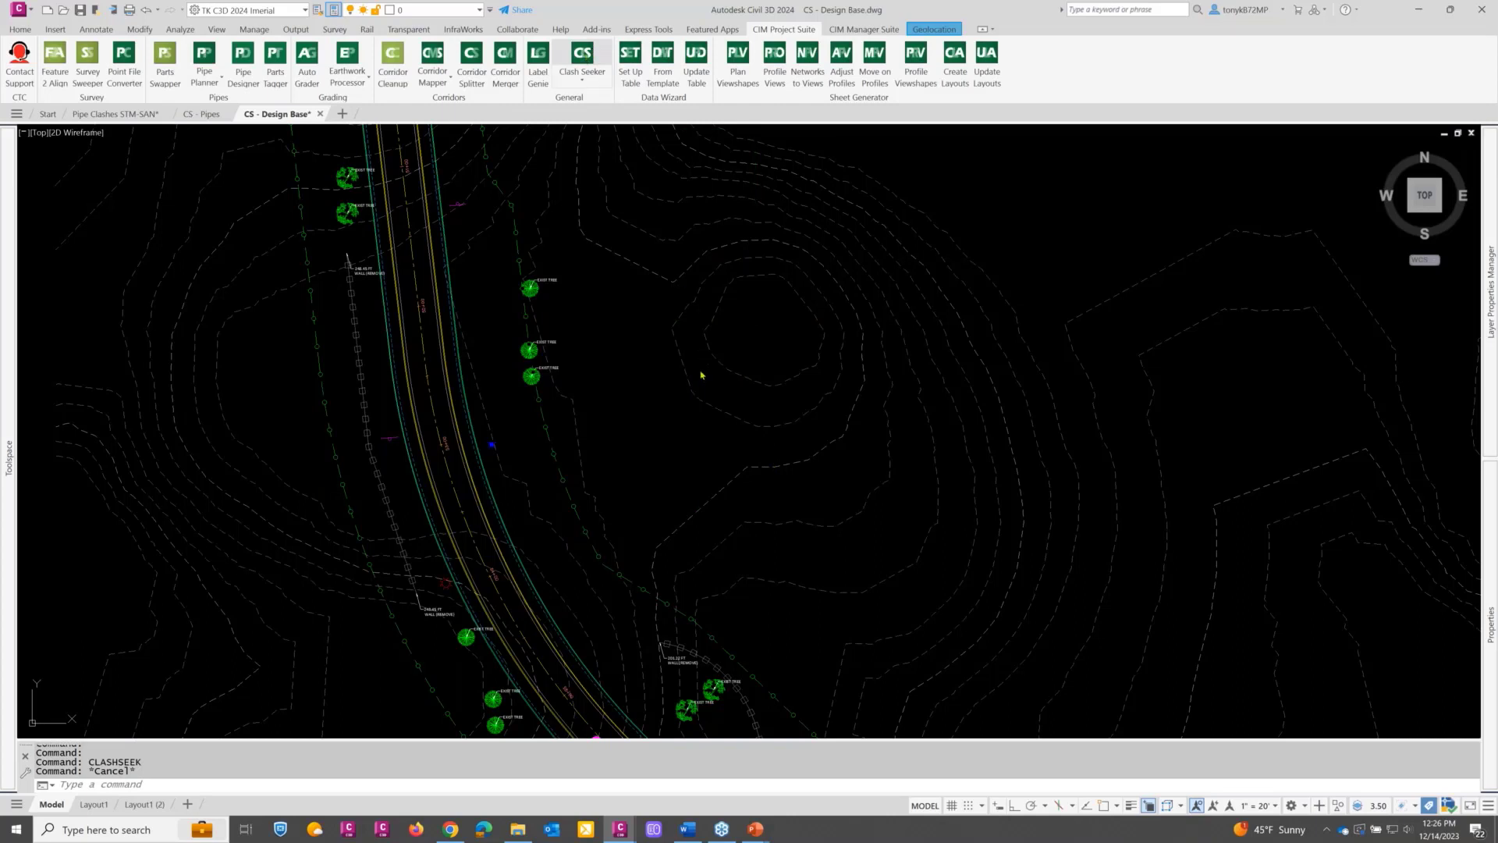
key(Return)
Step: Rename Clash Set 2 as Remove Ex Tree
click(313, 348)
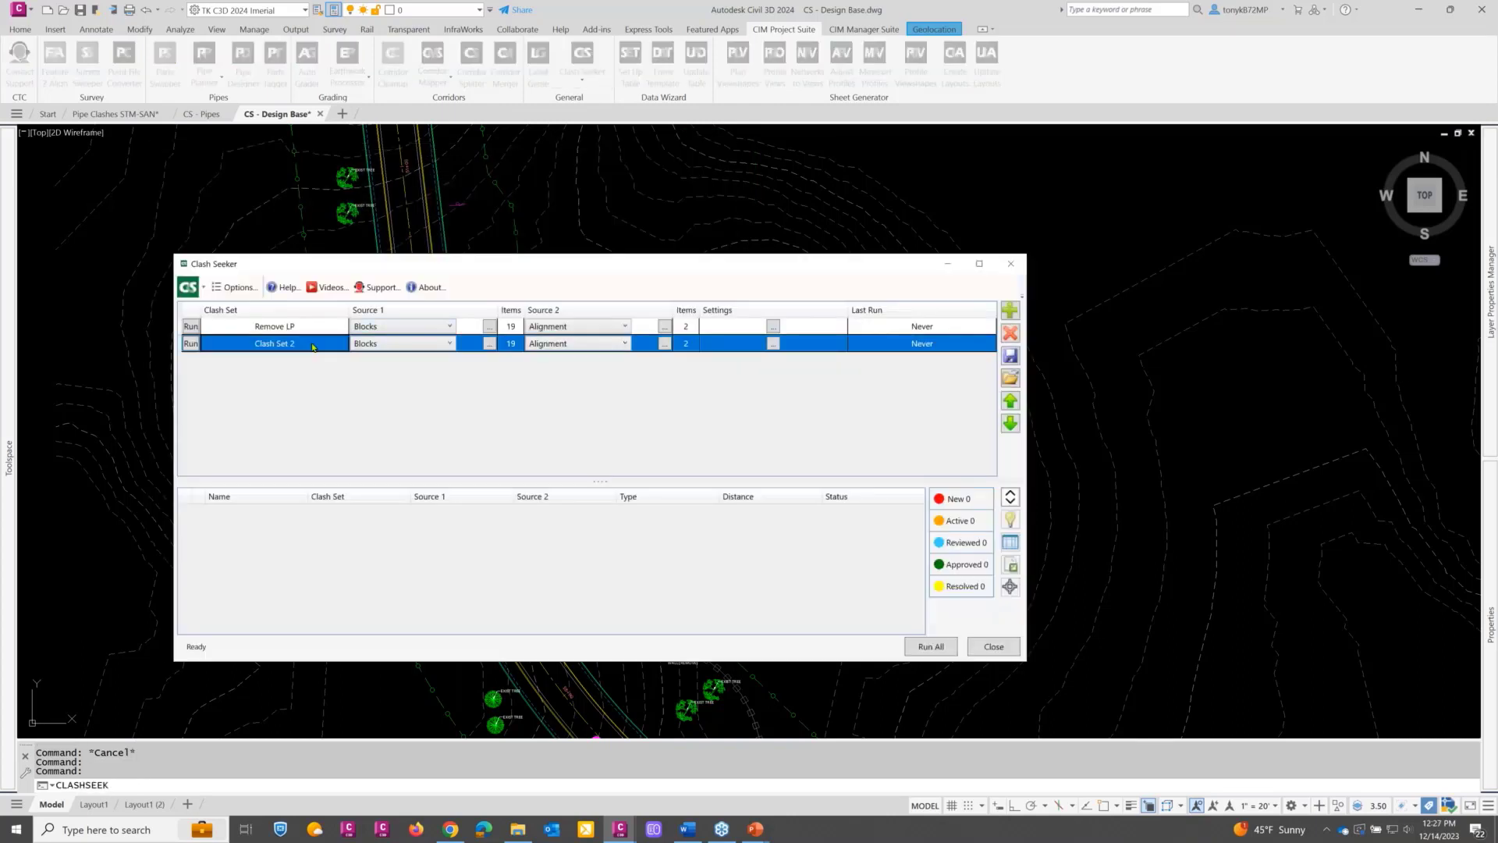
click(313, 347)
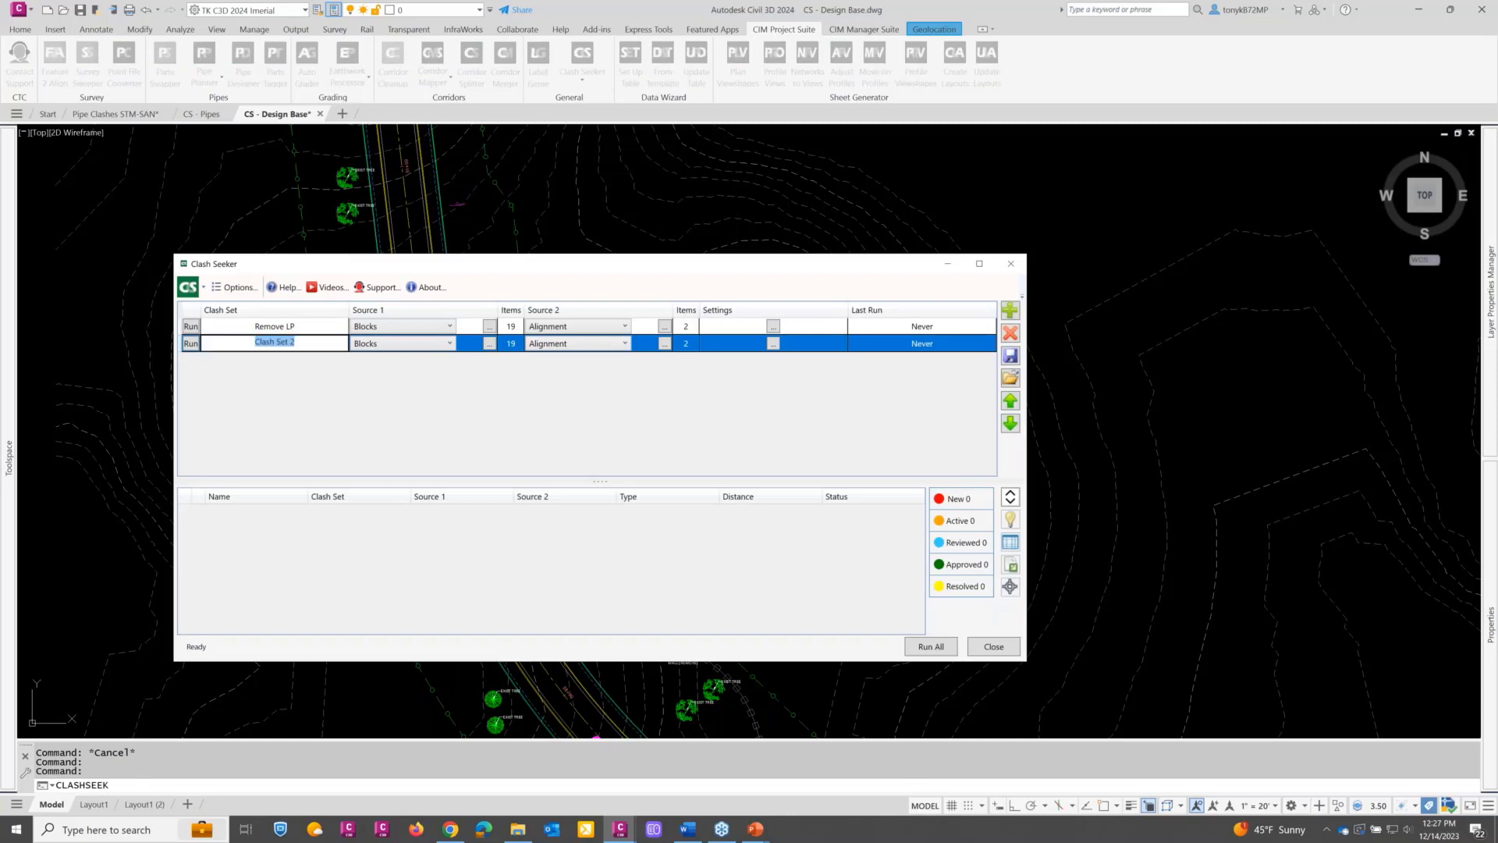
key(BackSpace)
text(rEMO)
key(BackSpace)
key(BackSpace)
key(Caps_Lock)
text(Remov)
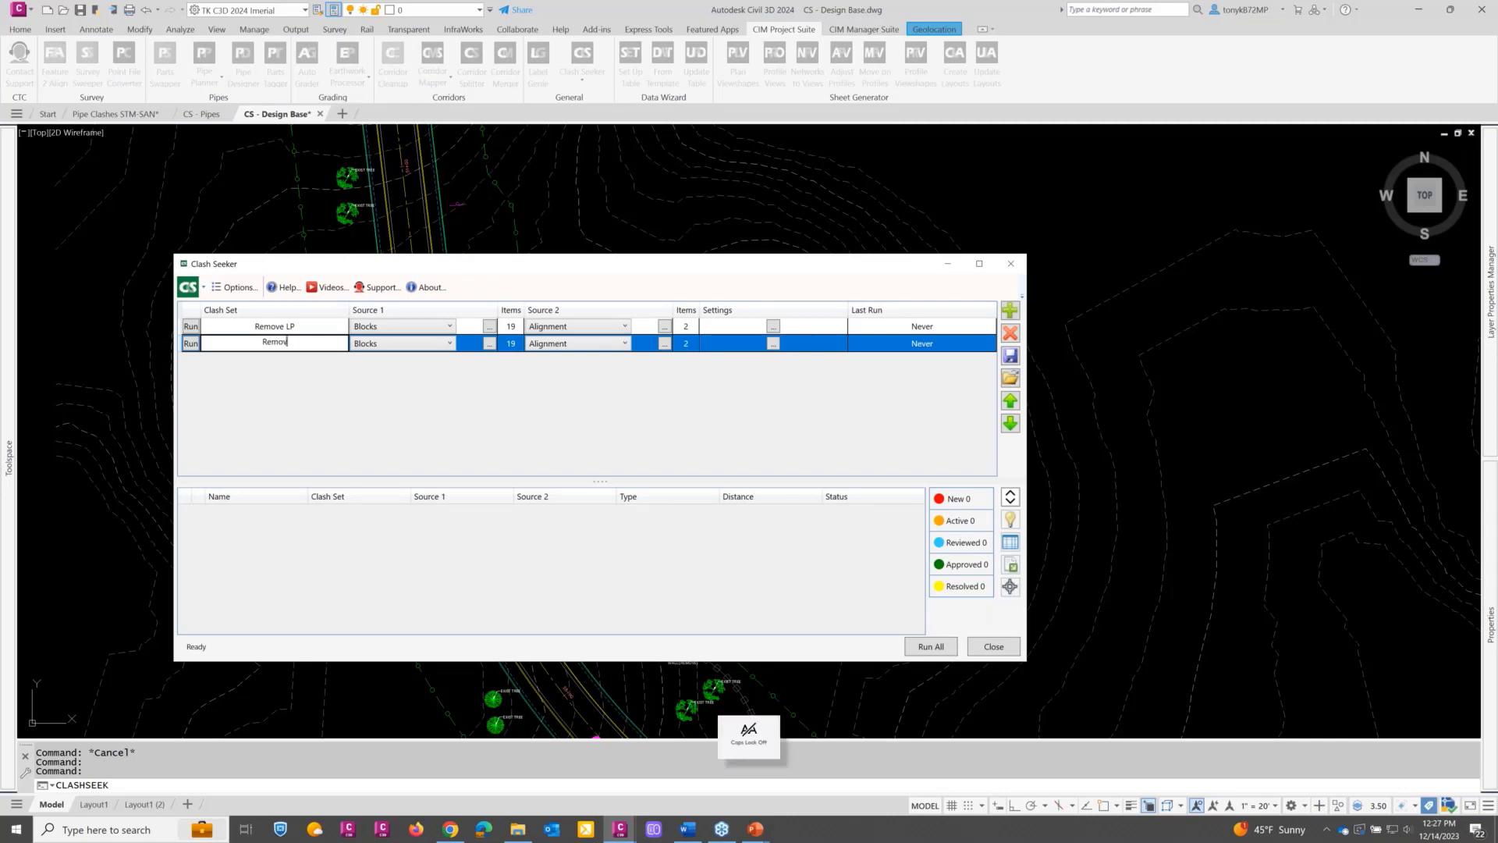
text(e E)
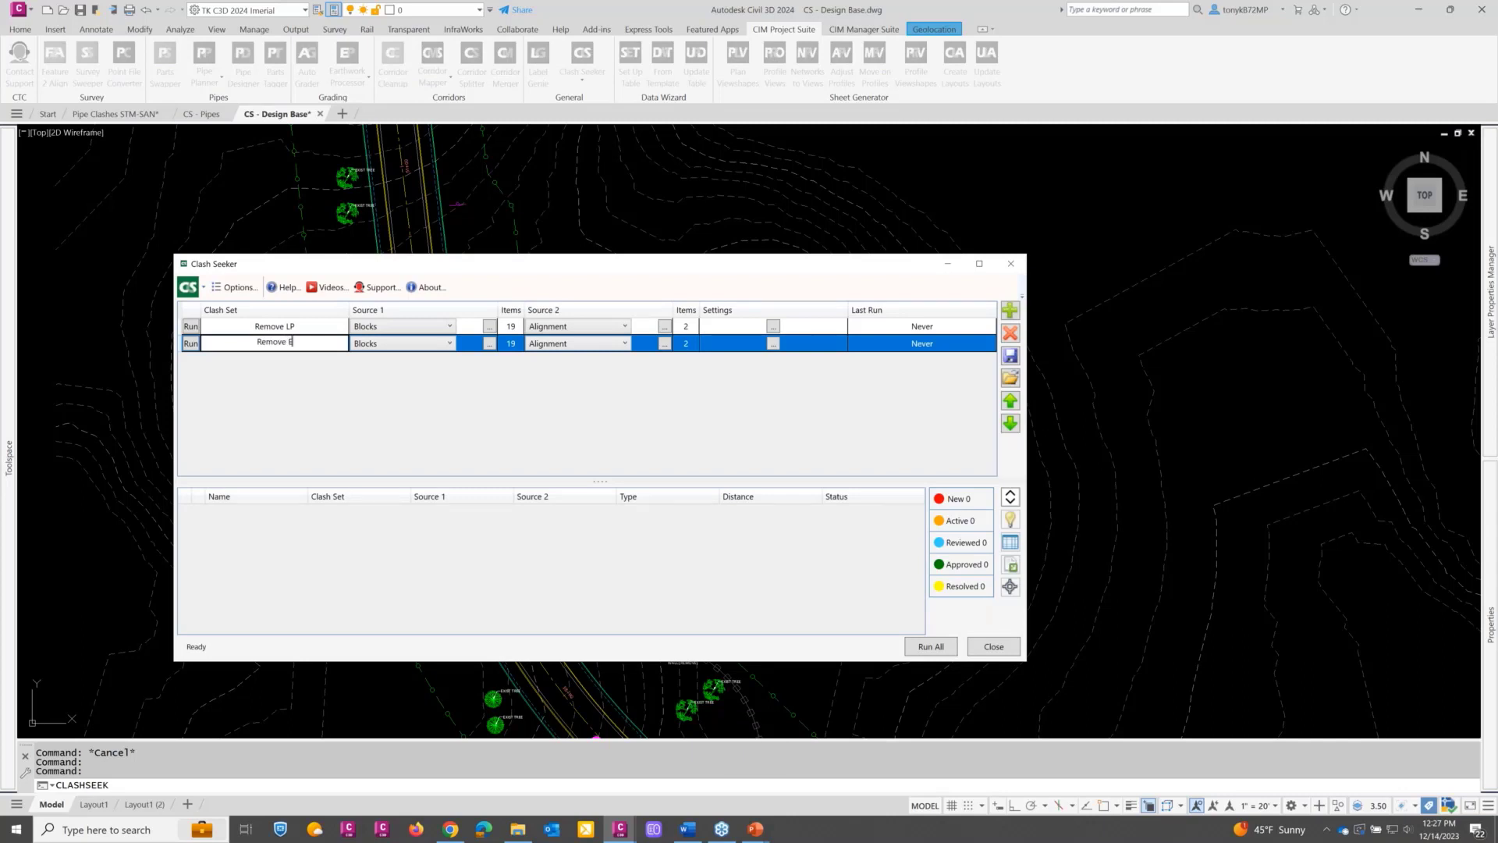
text(x Tree)
Step: Set Source 1 of the Remove Ex Tree clash set to Alignment, accept the selection reset, and clear its drawing query filter
click(441, 343)
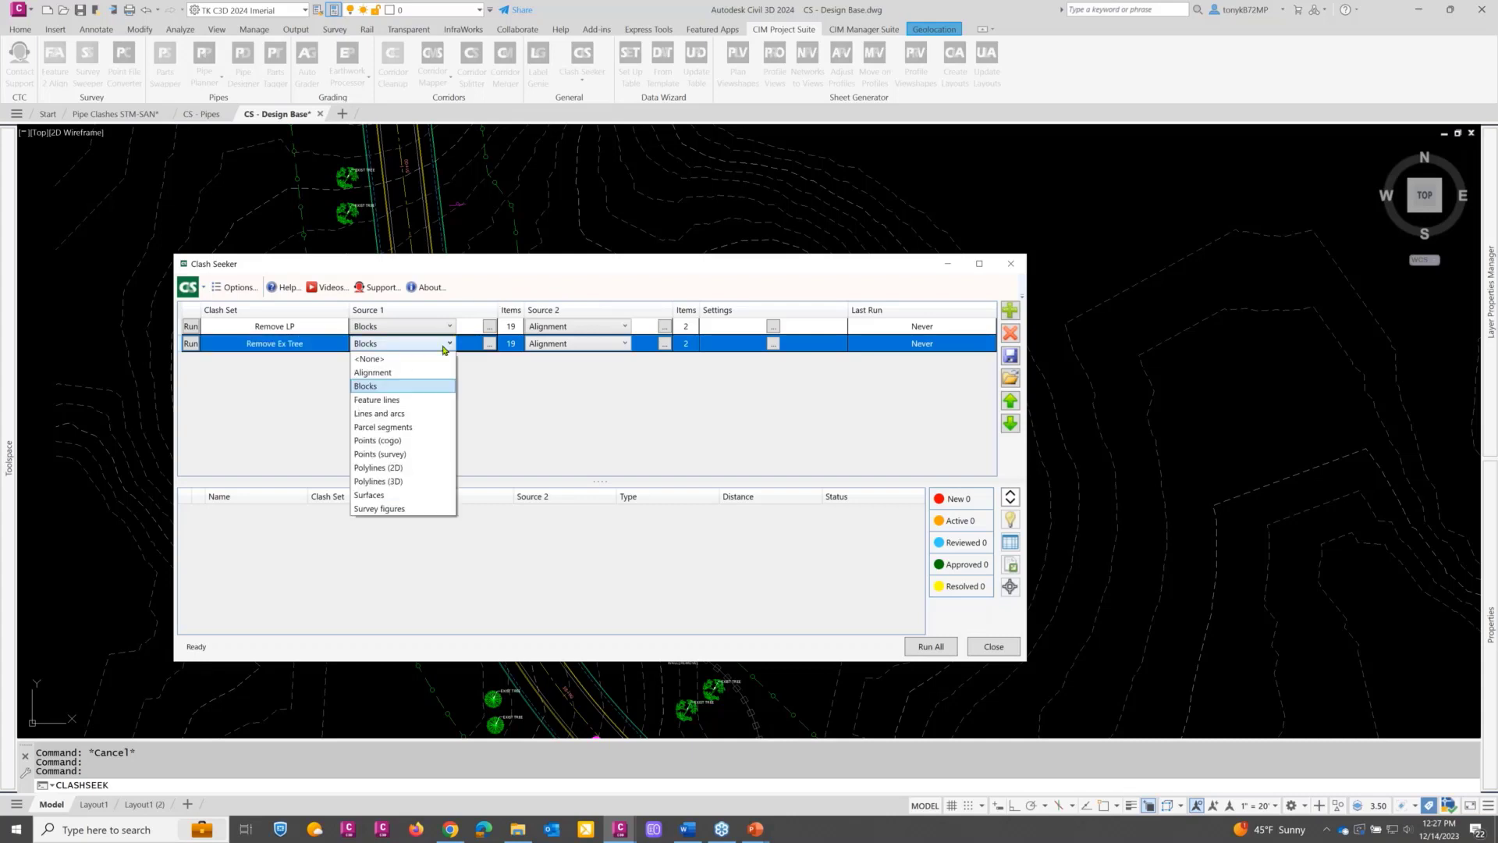
click(396, 374)
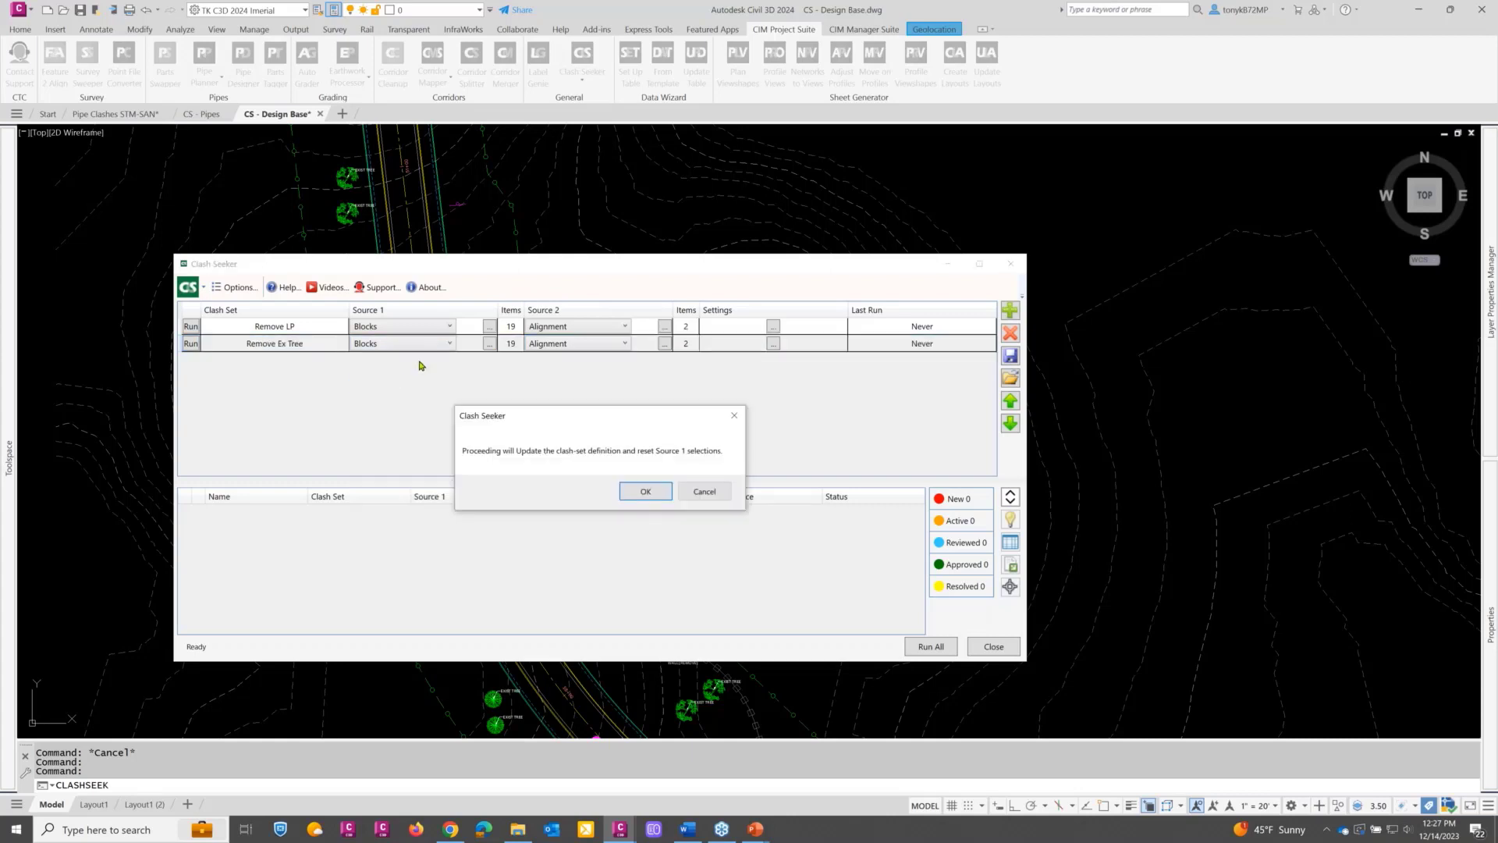
click(646, 491)
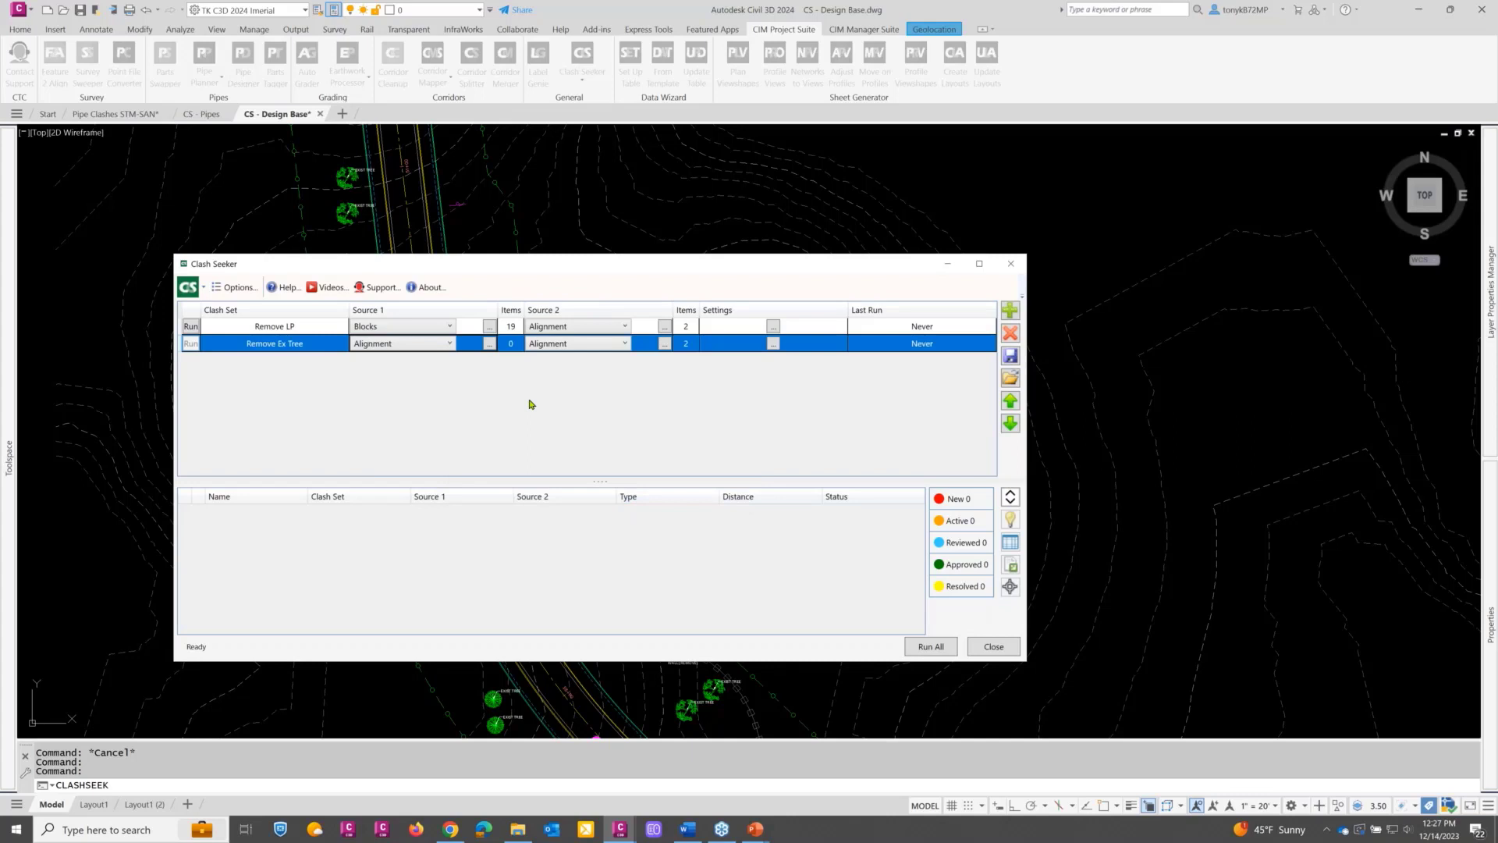
click(489, 344)
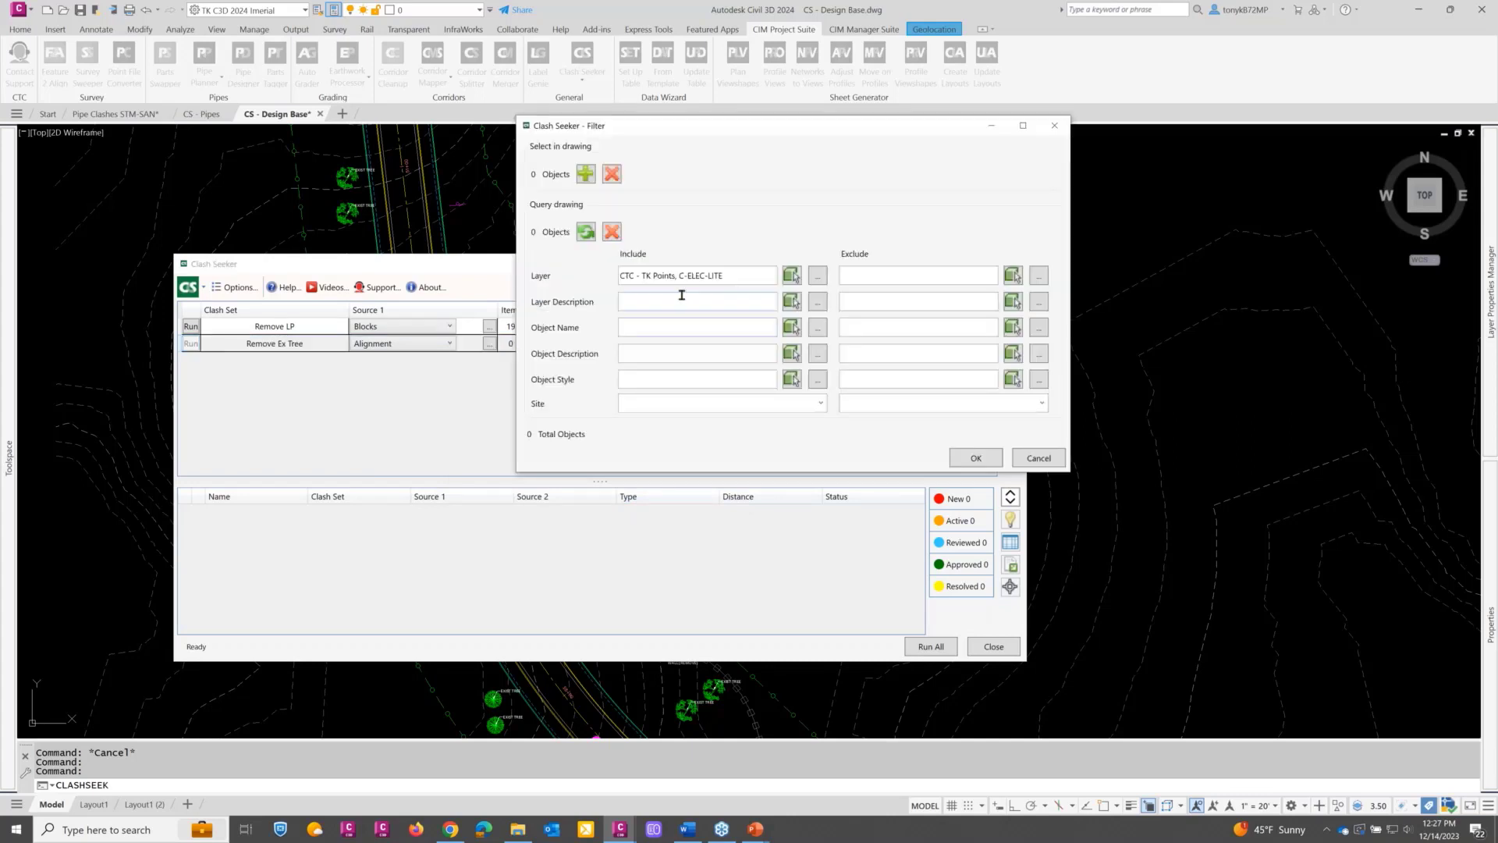
click(612, 232)
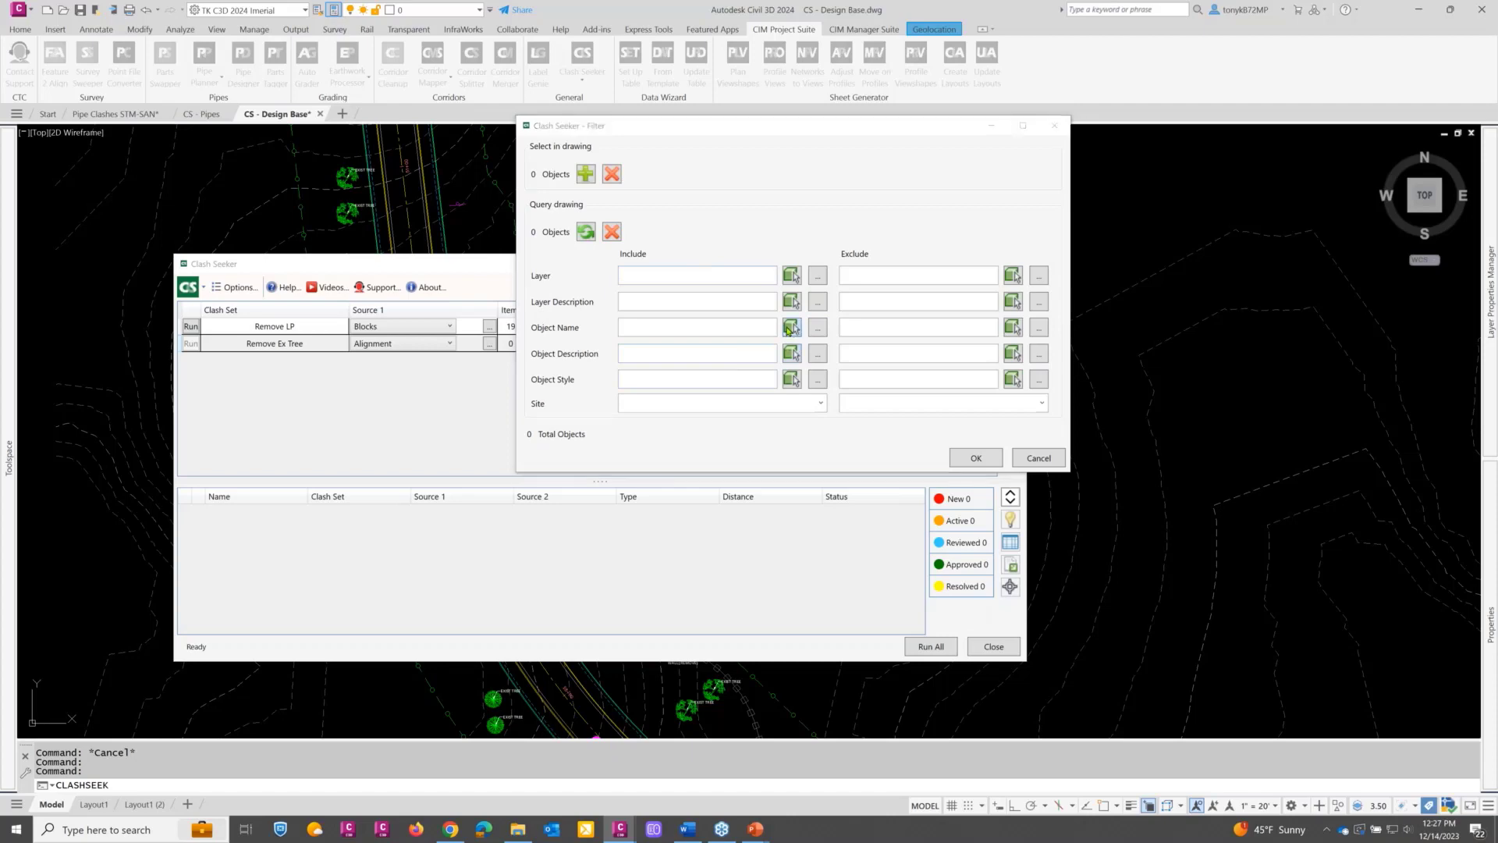
Step: Pick the right offset Timber Path alignment in the drawing for the Object Name include filter, and start picking another alignment
click(793, 328)
scroll(348, 369, up, 6)
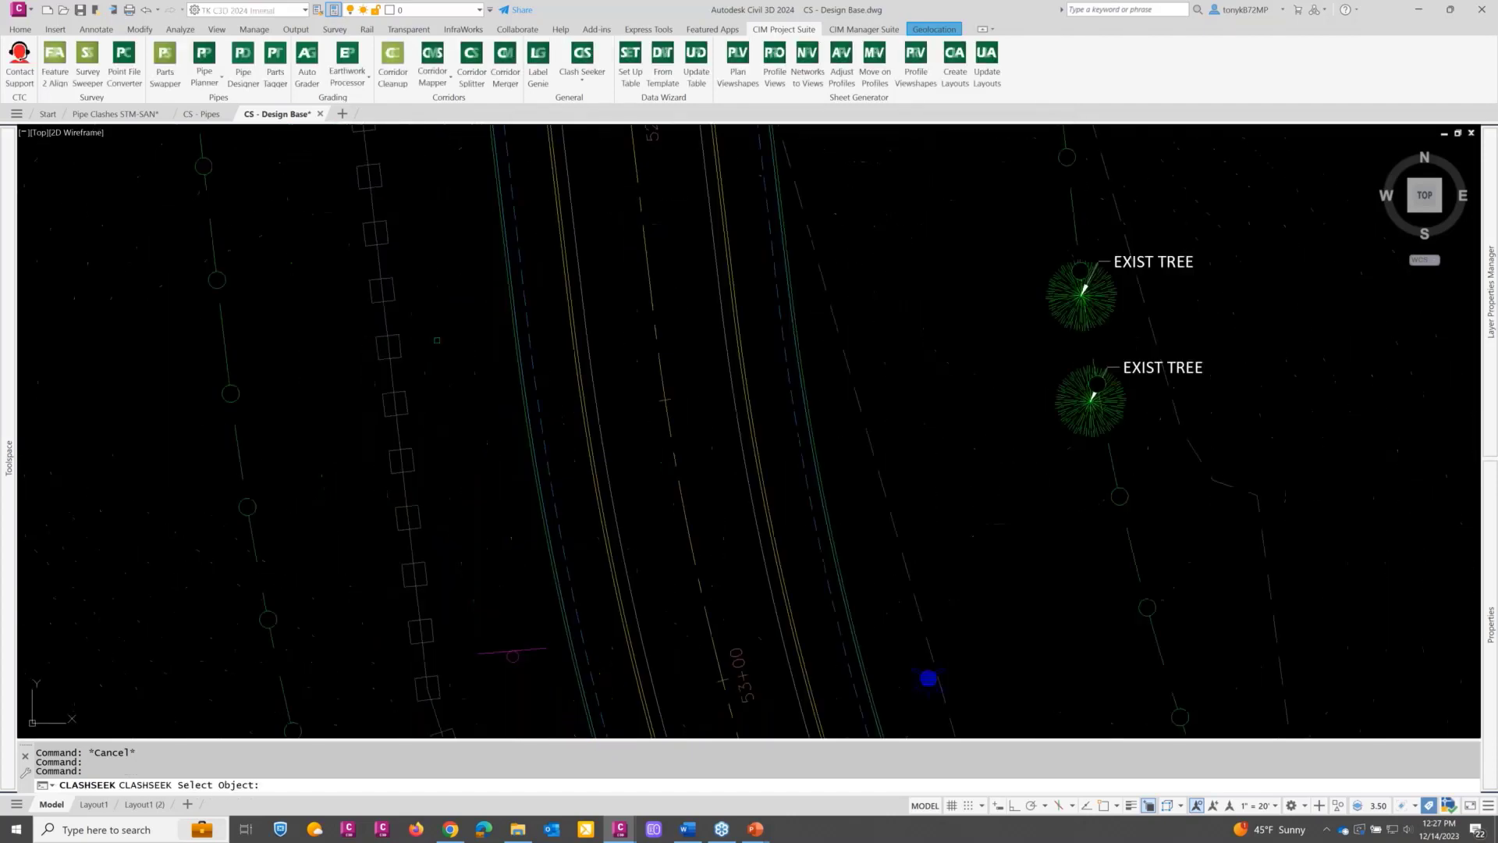
scroll(505, 331, up, 6)
click(533, 333)
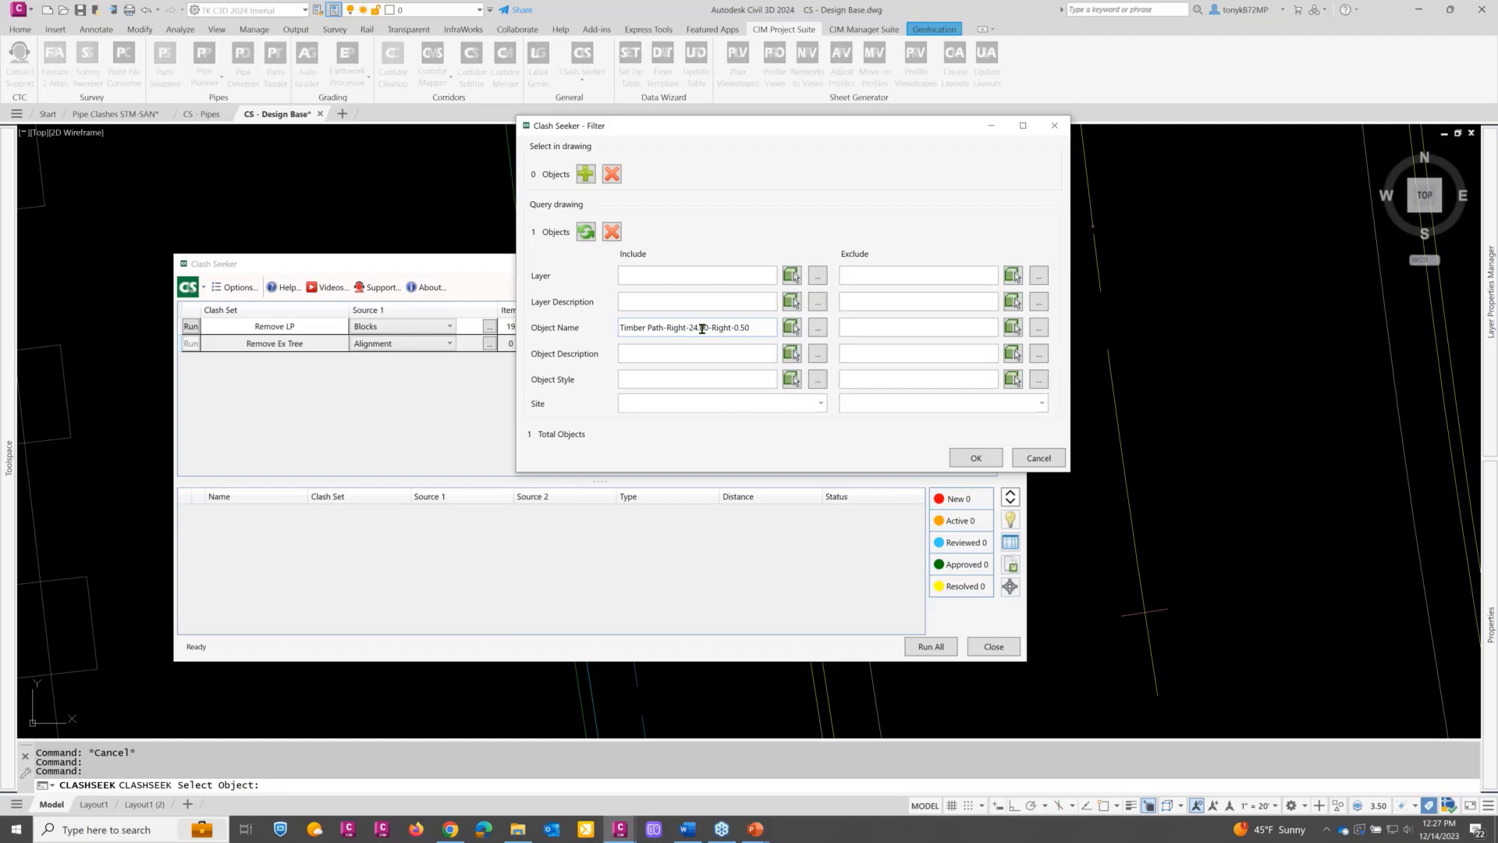
click(792, 327)
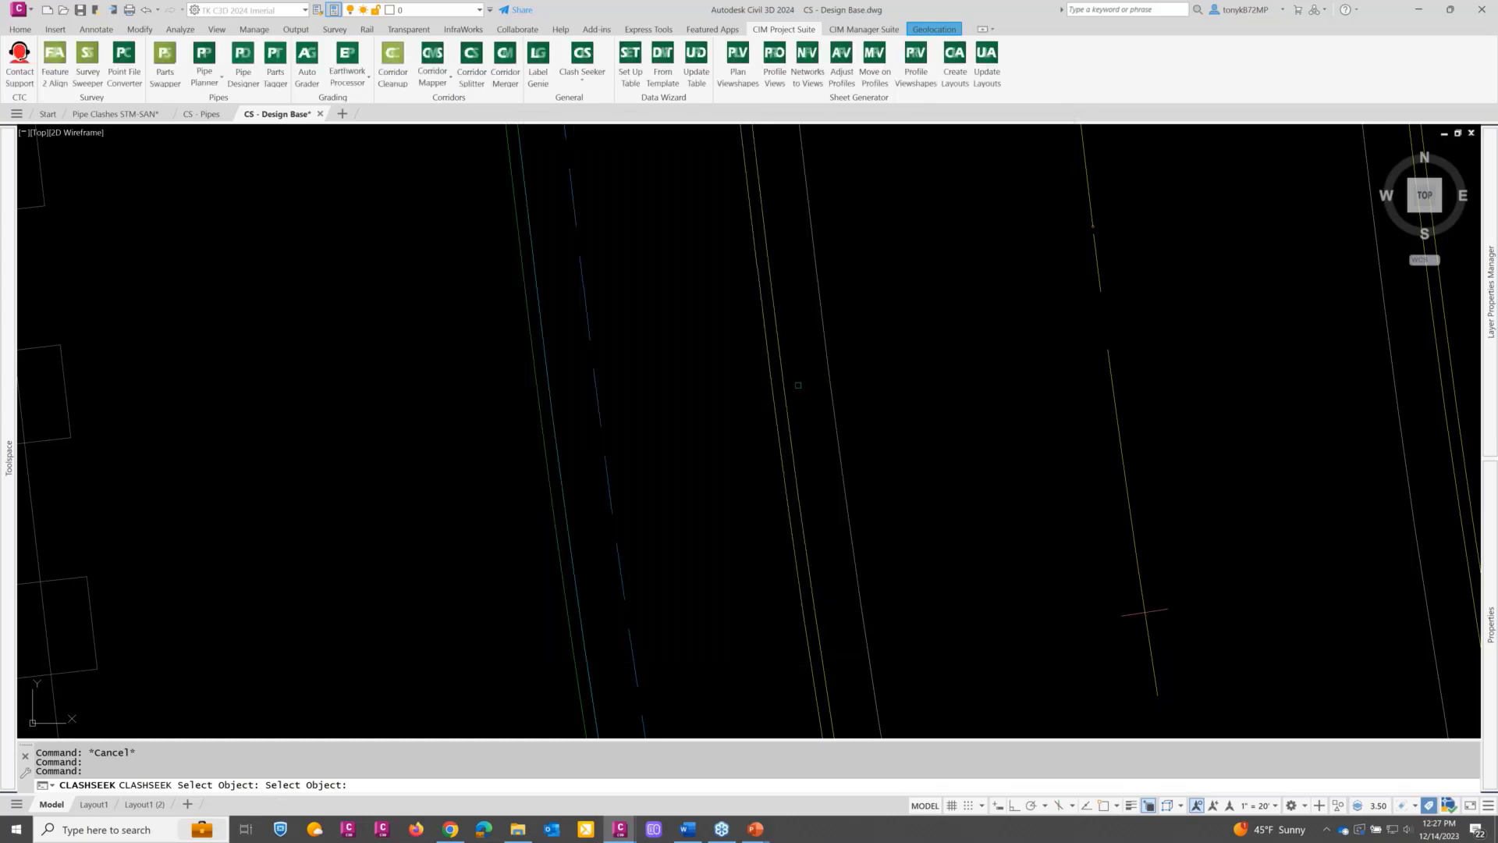
Step: Finish picking the left and right Timber Path offset alignments and accept them as Source 1 for the Remove Ex Tree clash set
scroll(799, 385, down, 5)
scroll(1010, 392, up, 5)
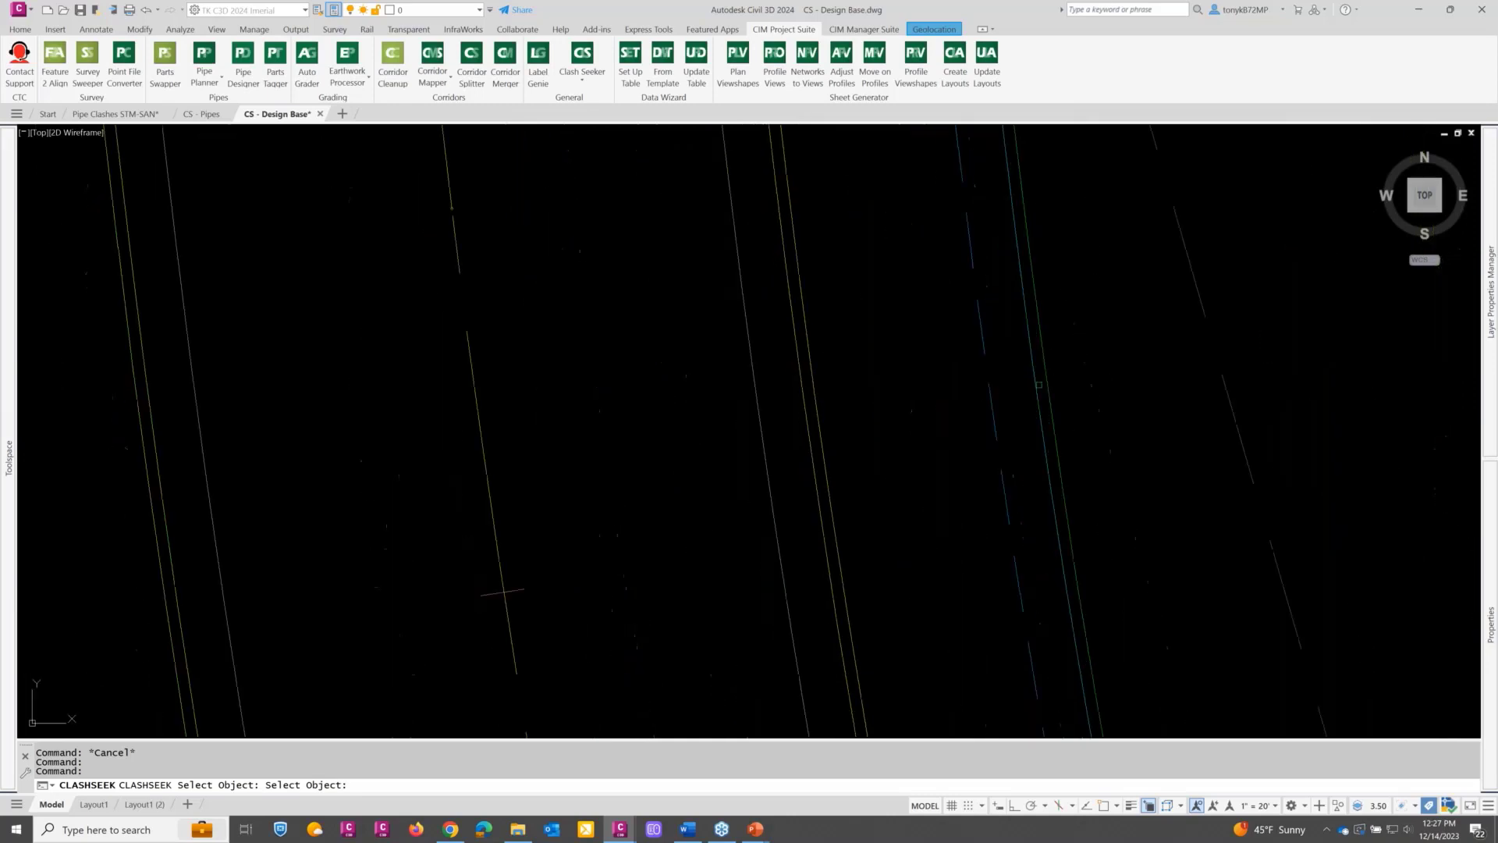
key(Return)
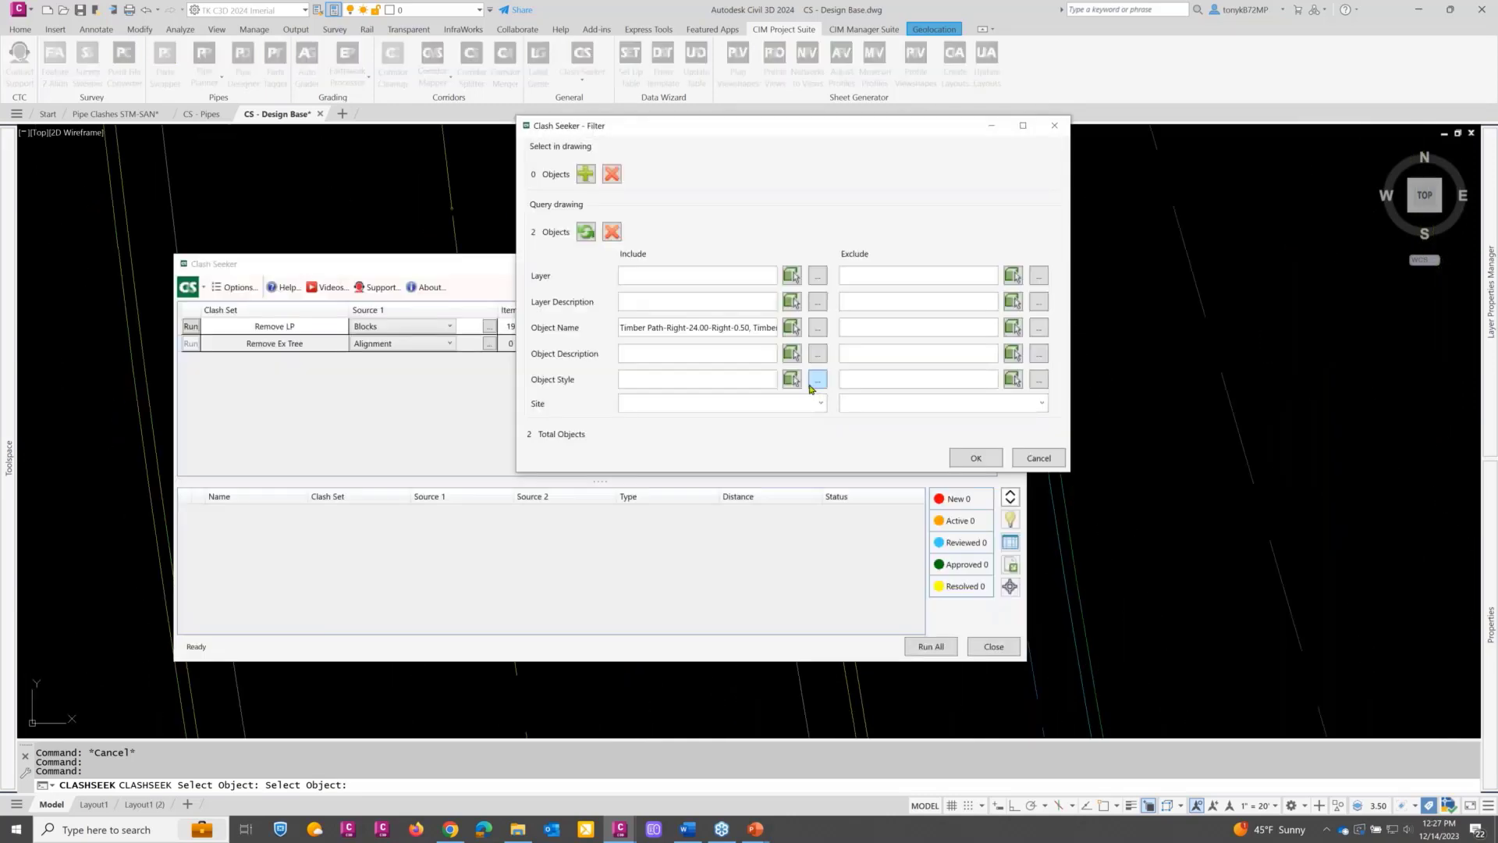
click(971, 460)
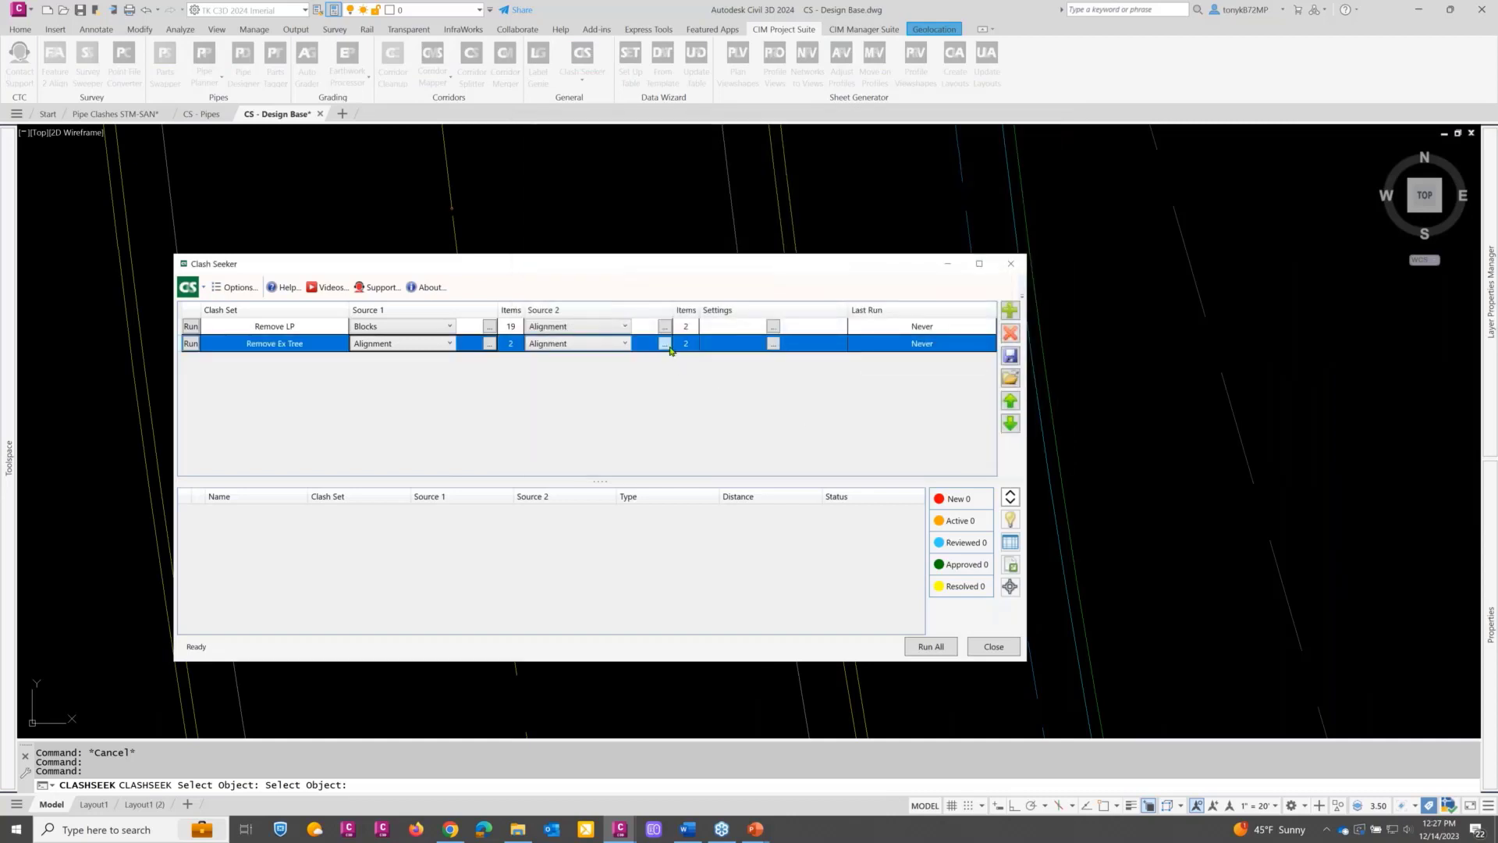
Step: Change Source 2 of the Remove Ex Tree clash set to Blocks, accepting the reset of its selections
click(623, 344)
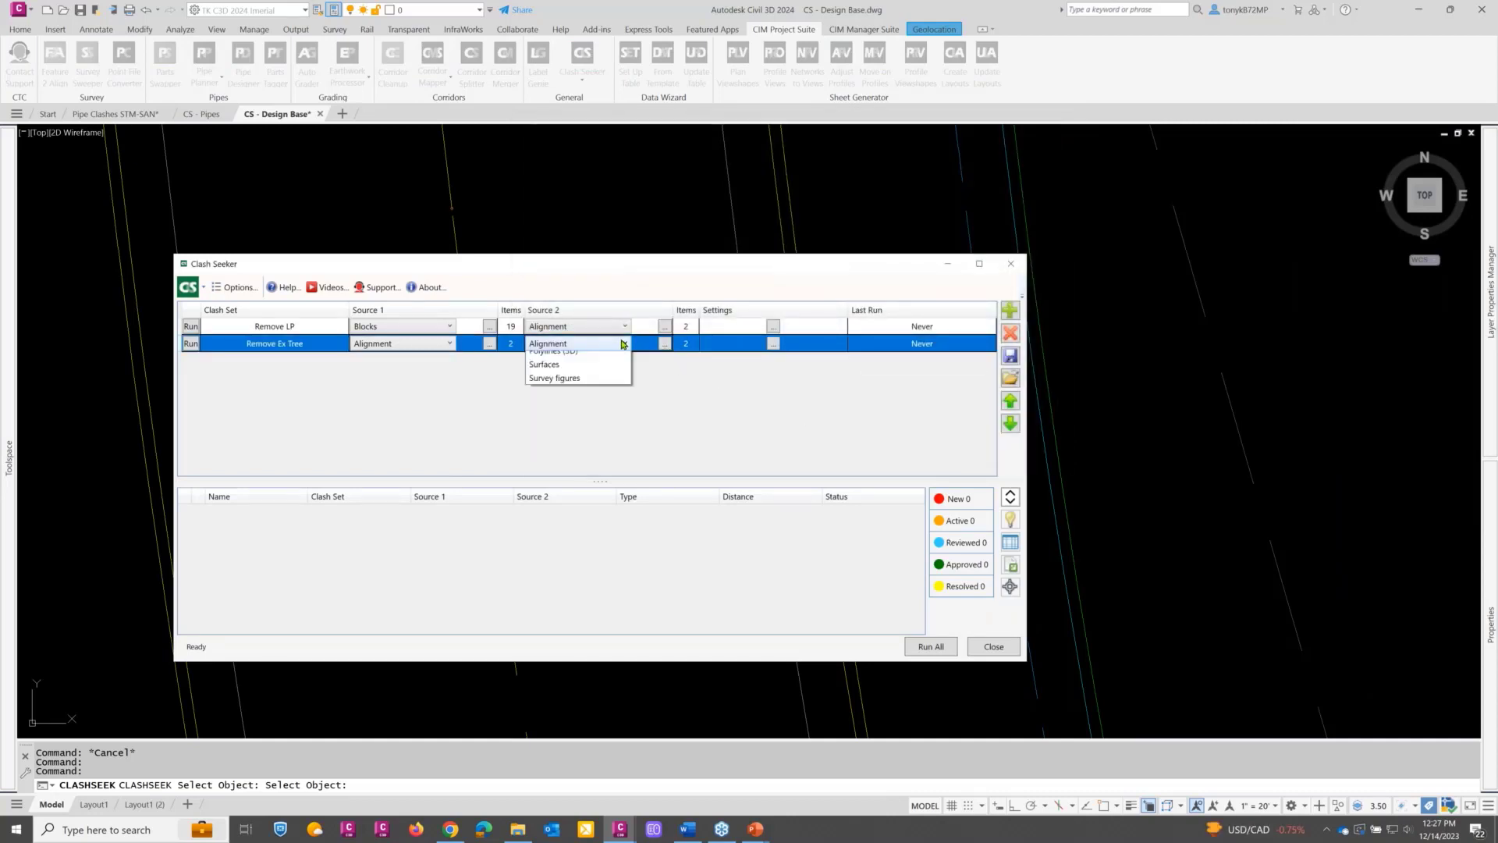
click(539, 388)
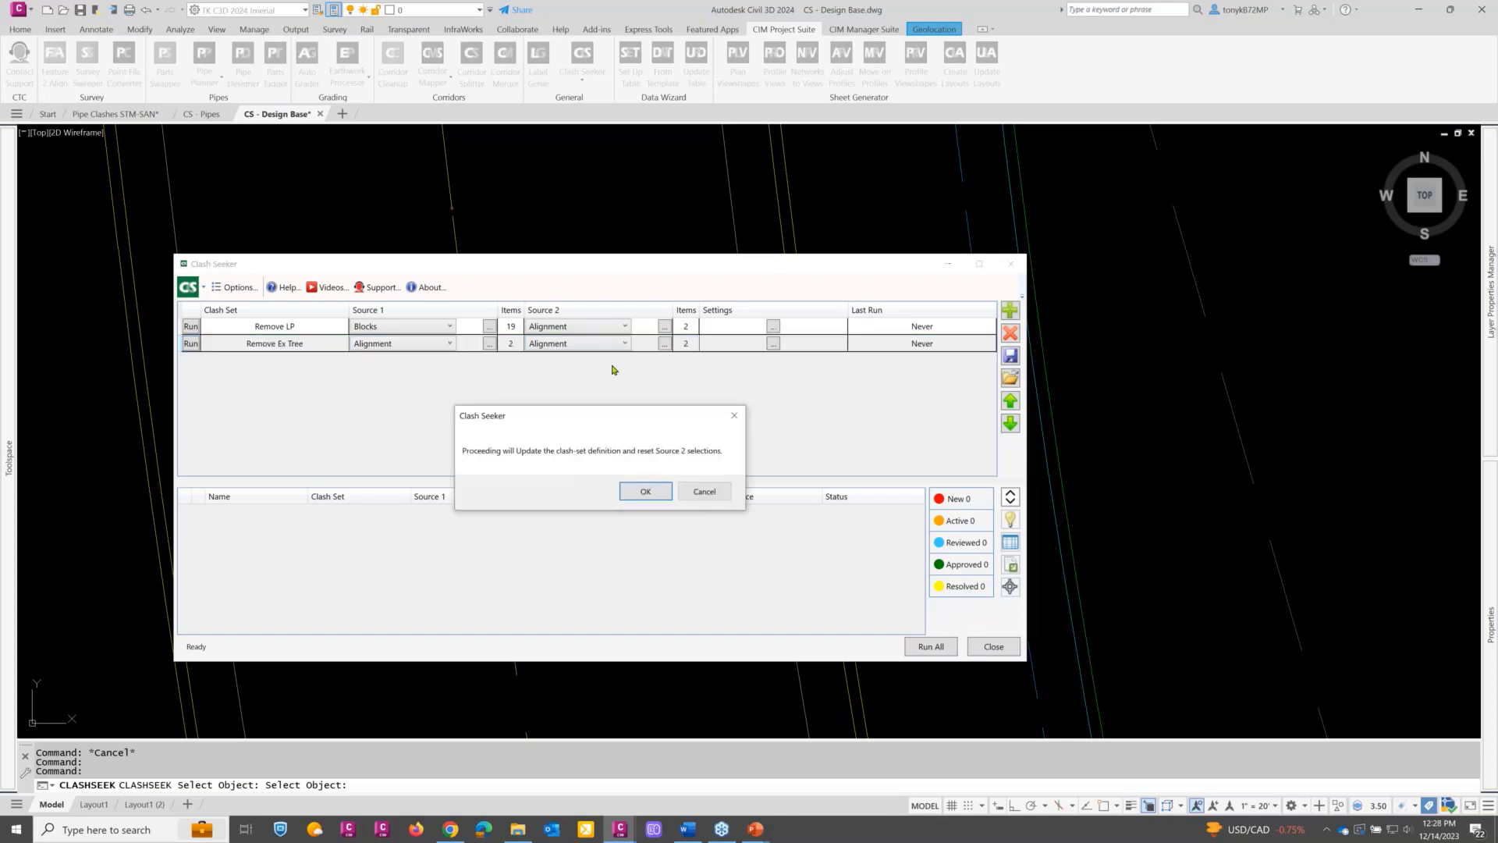
click(644, 492)
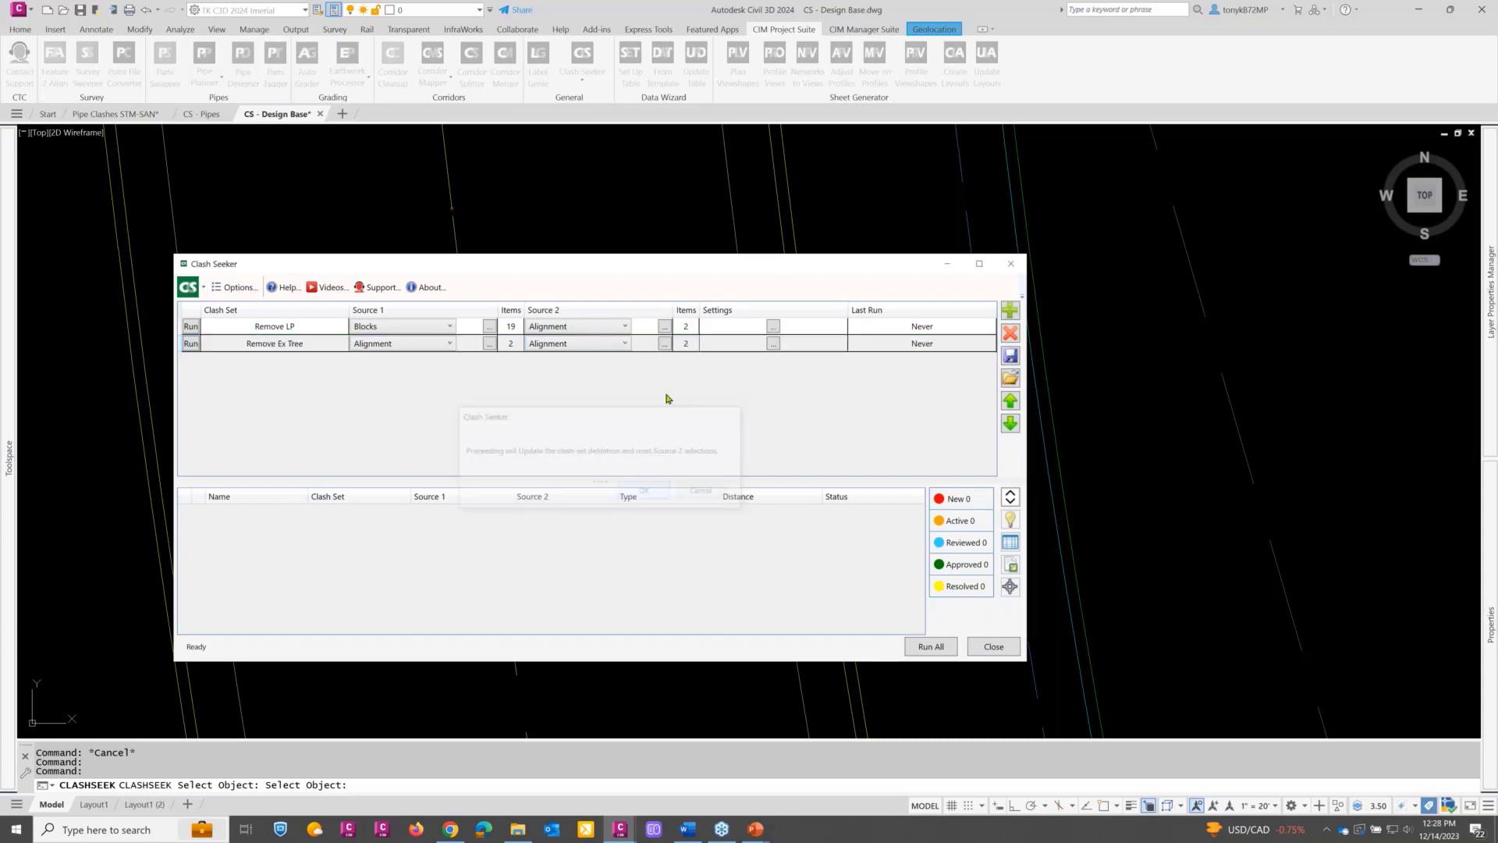
Step: Clear the old Source 2 query and include the C-TREE-CONF layer by picking an existing tree in the drawing
click(664, 345)
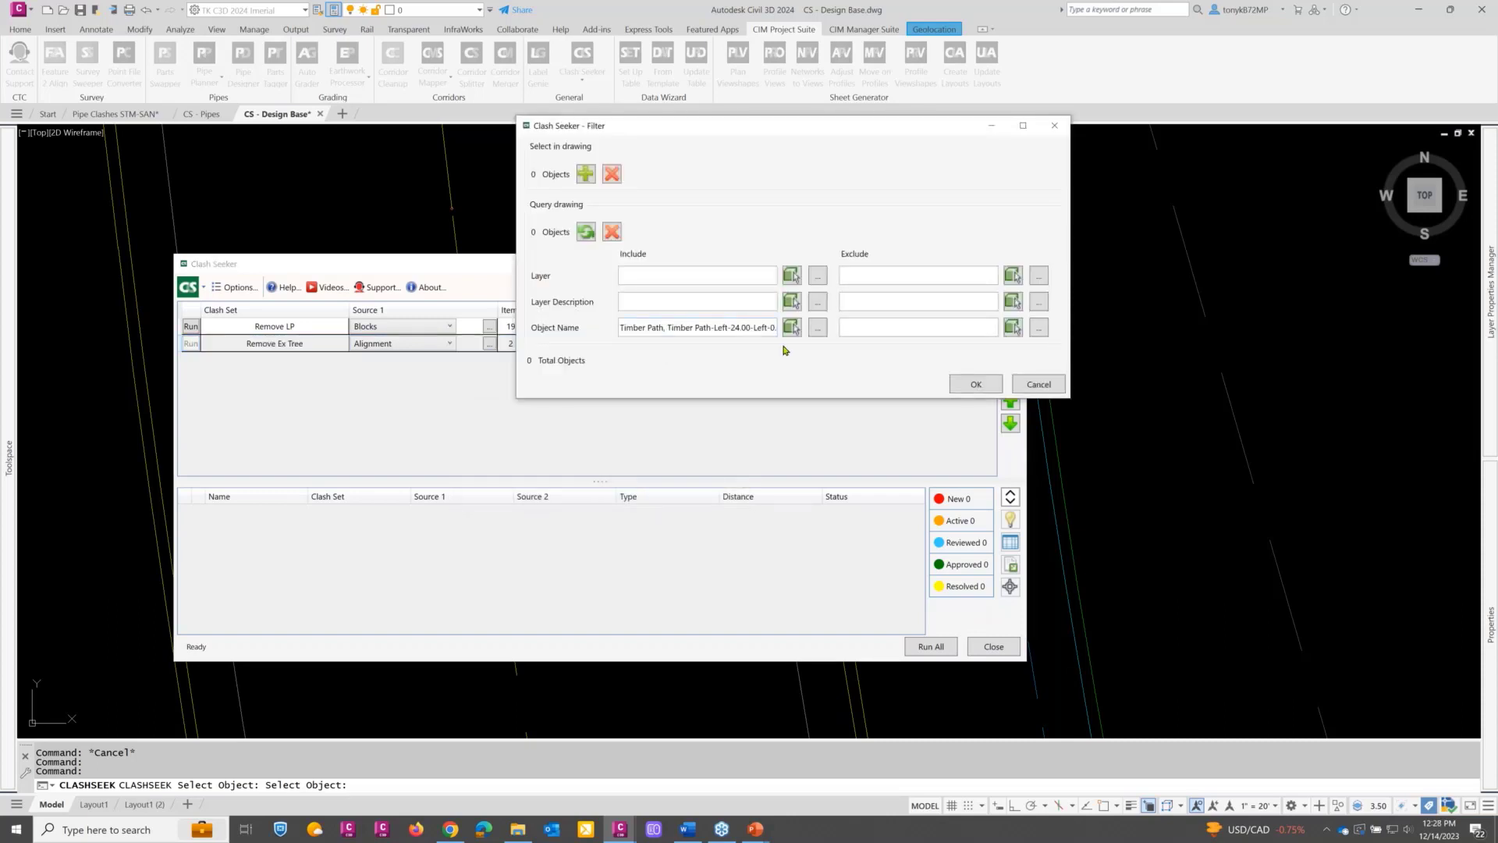
click(611, 234)
click(788, 277)
scroll(558, 352, down, 5)
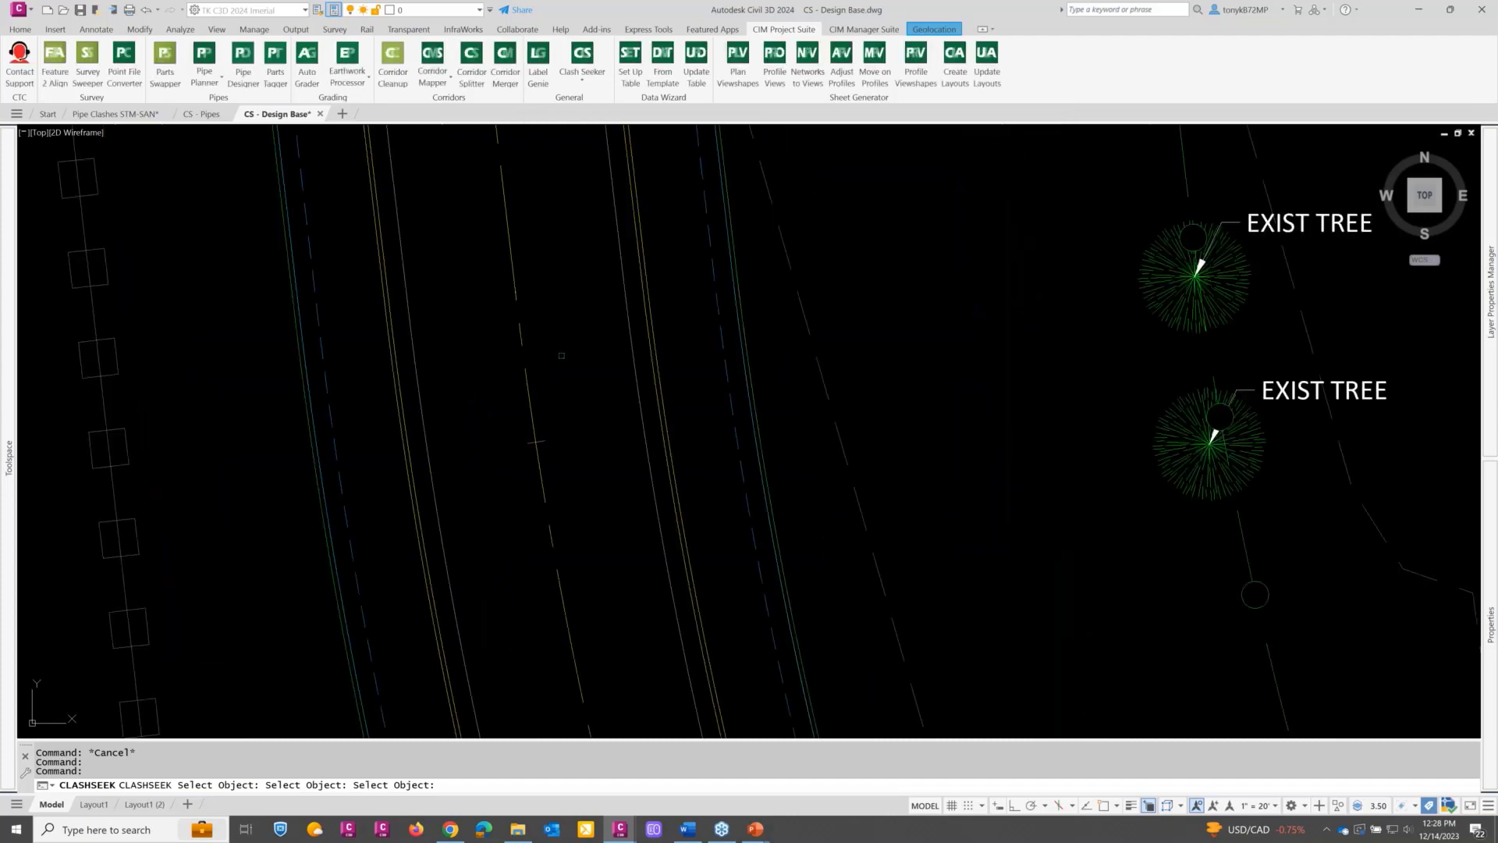
click(926, 326)
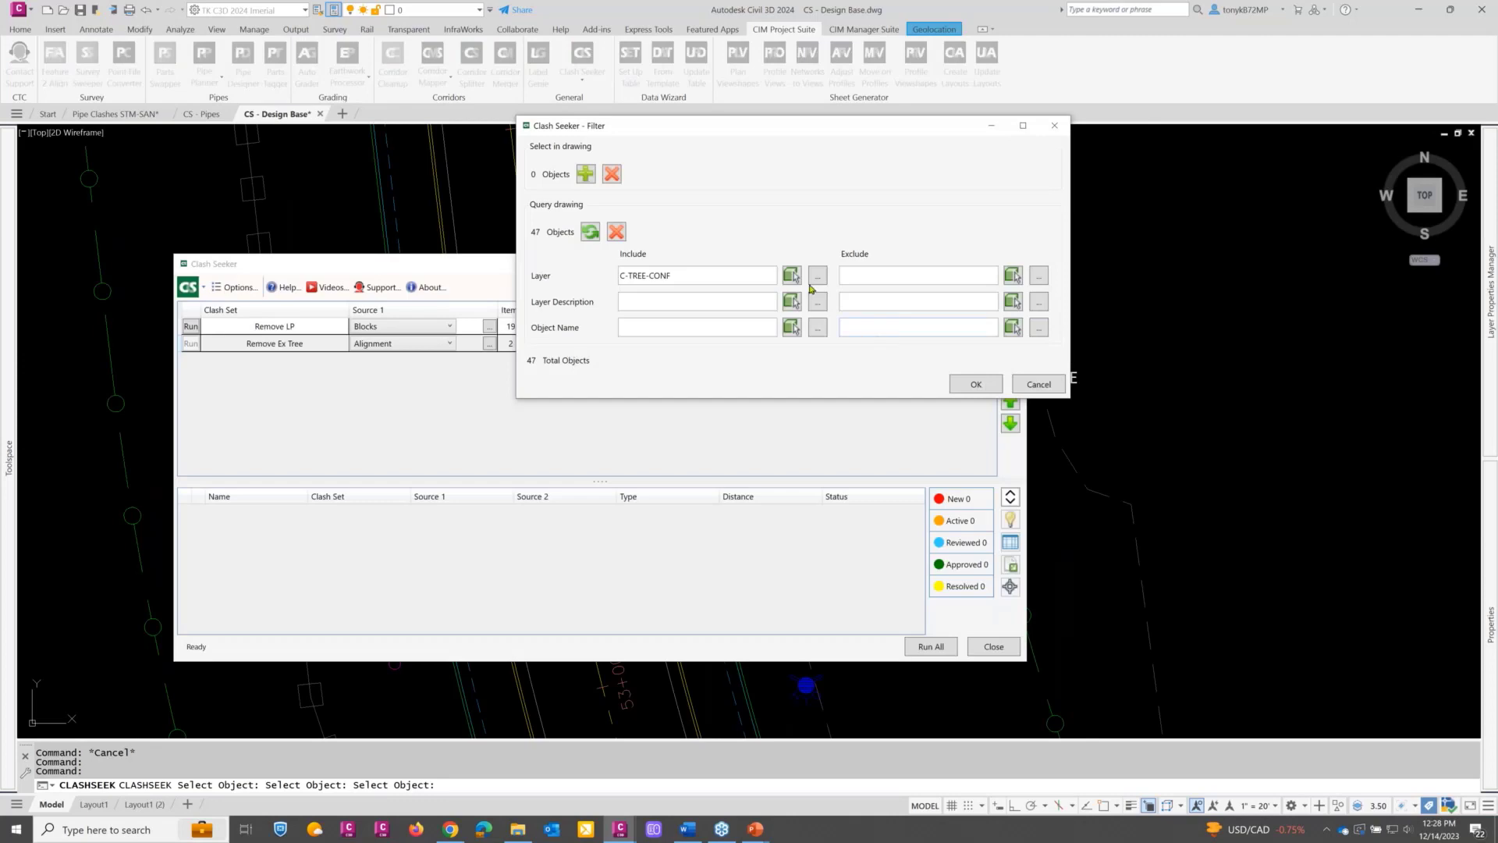
Step: Add the C-TREE-DECI layer to the Source 2 filter by picking a deciduous tree in the drawing, and accept the filter
click(792, 277)
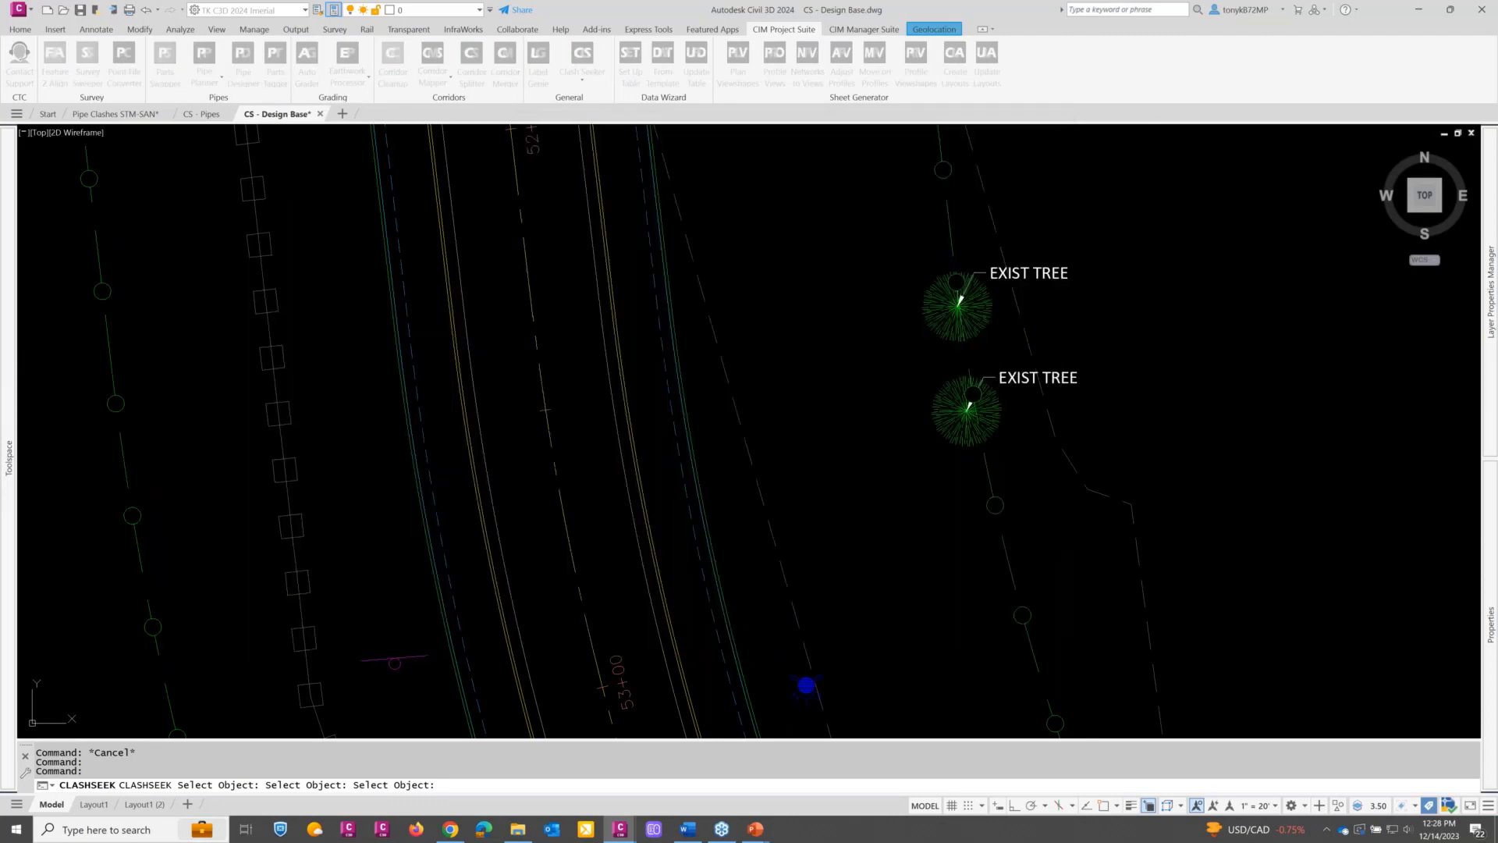
scroll(817, 431, down, 6)
scroll(816, 425, up, 10)
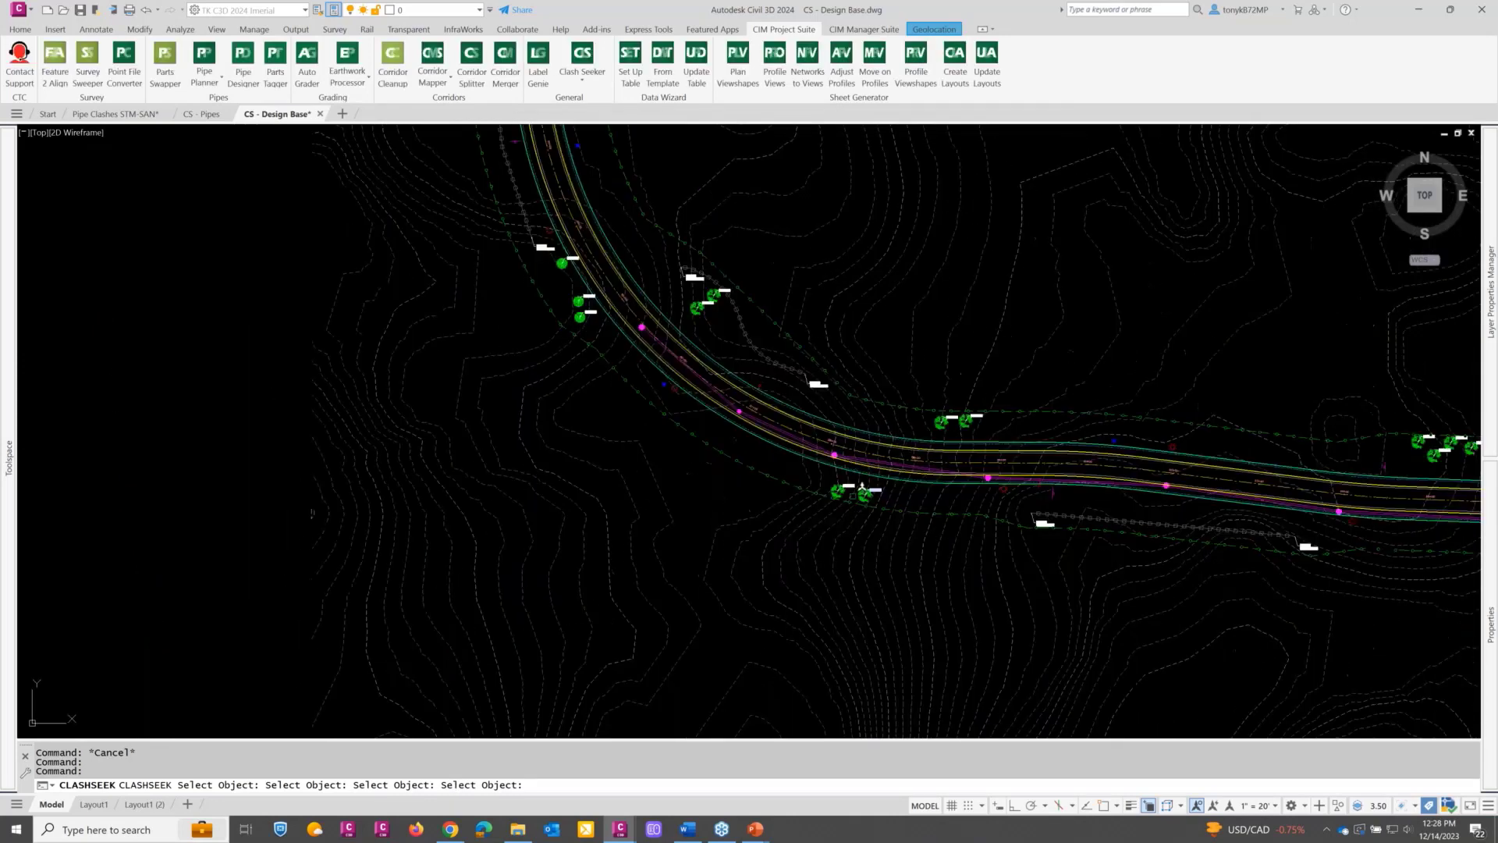
click(800, 479)
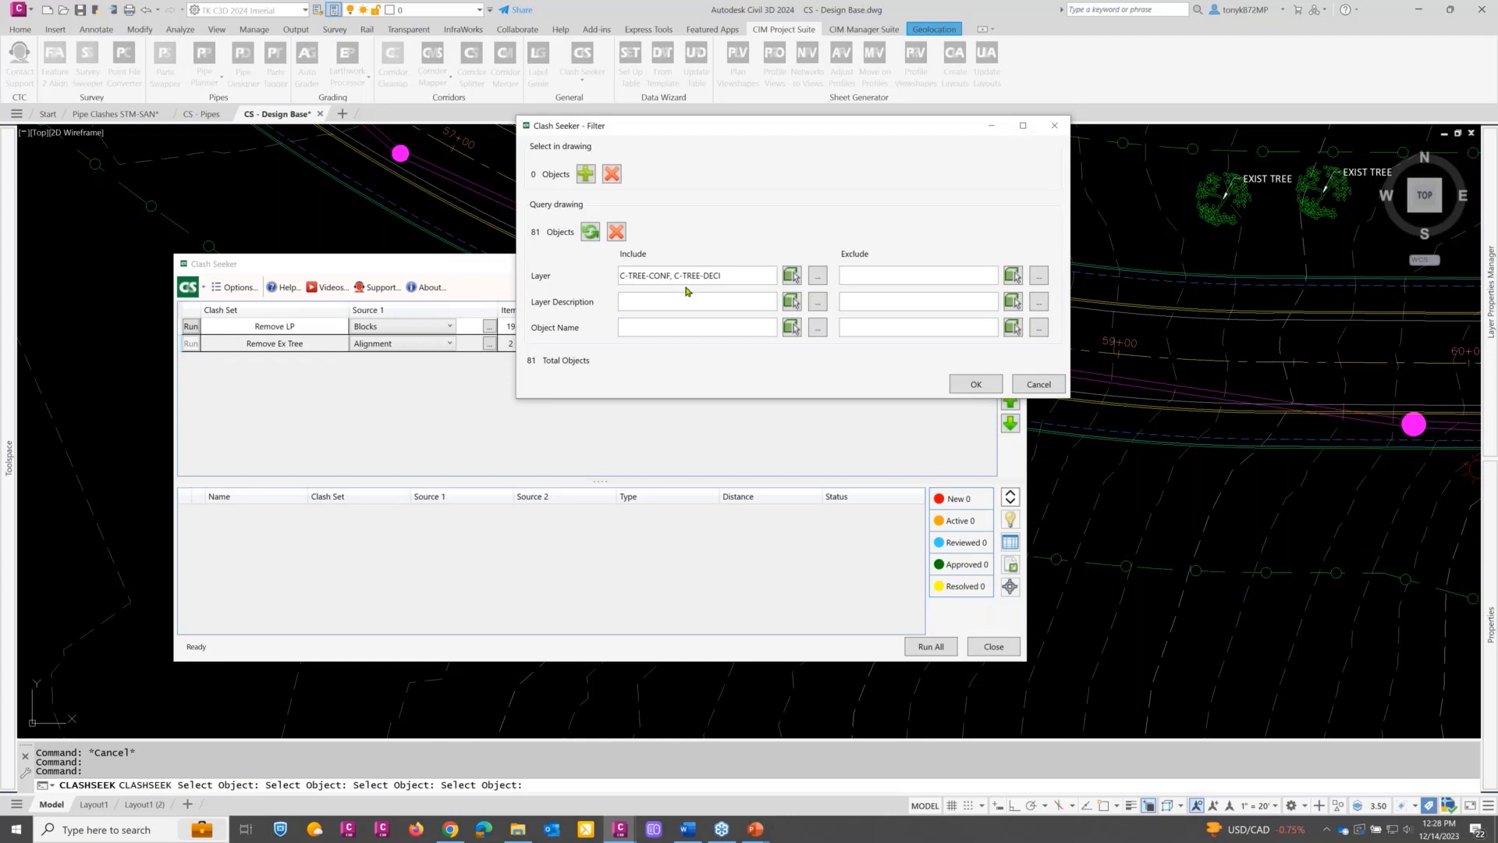
click(968, 385)
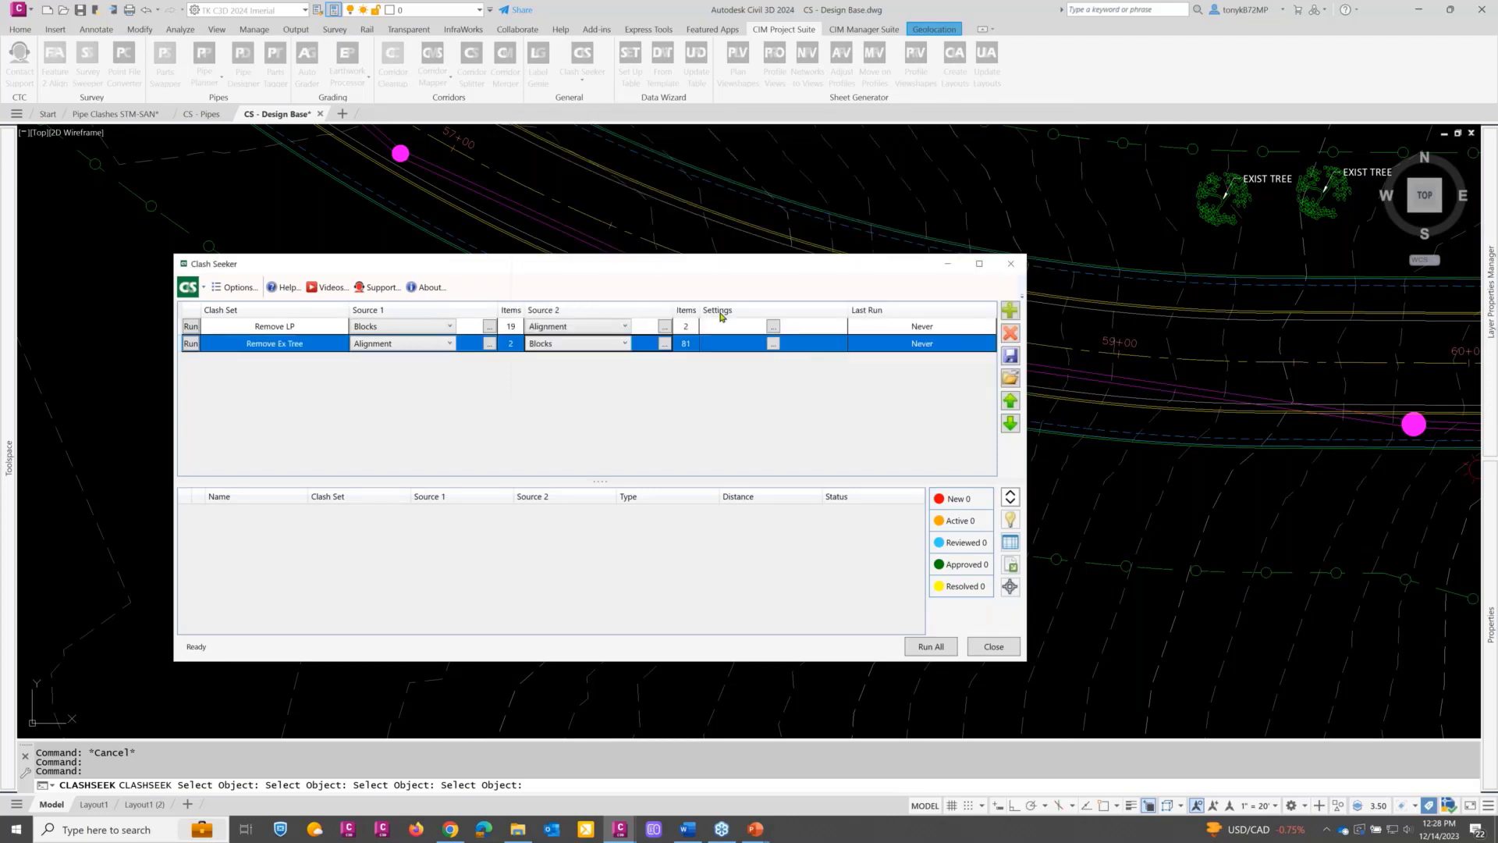
Step: Turn off Ignore Z value and edit the proximity buffer in the Remove Ex Tree clash settings
drag(681, 260, 656, 209)
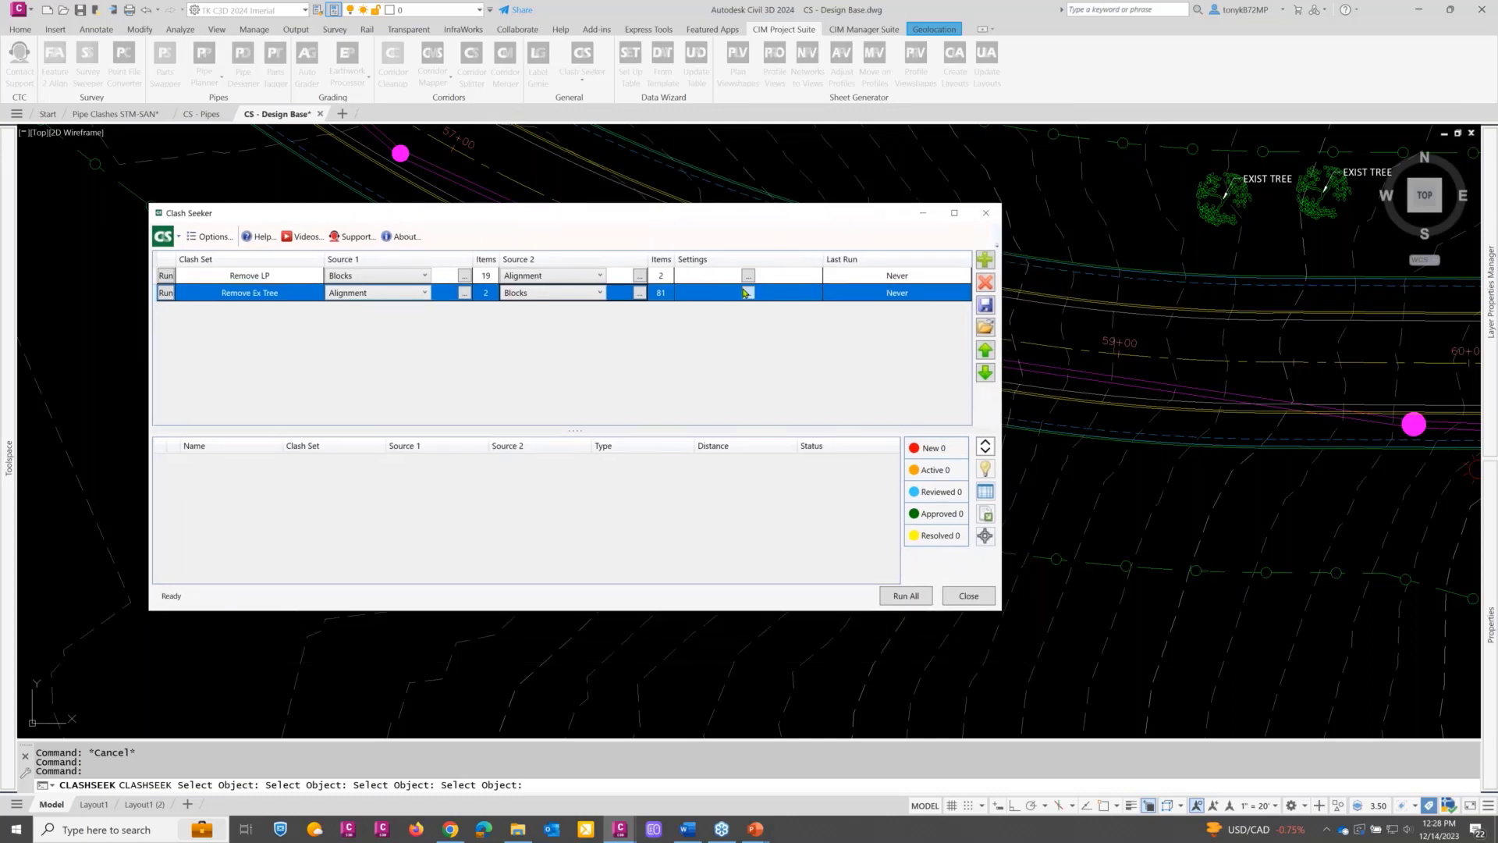
click(749, 294)
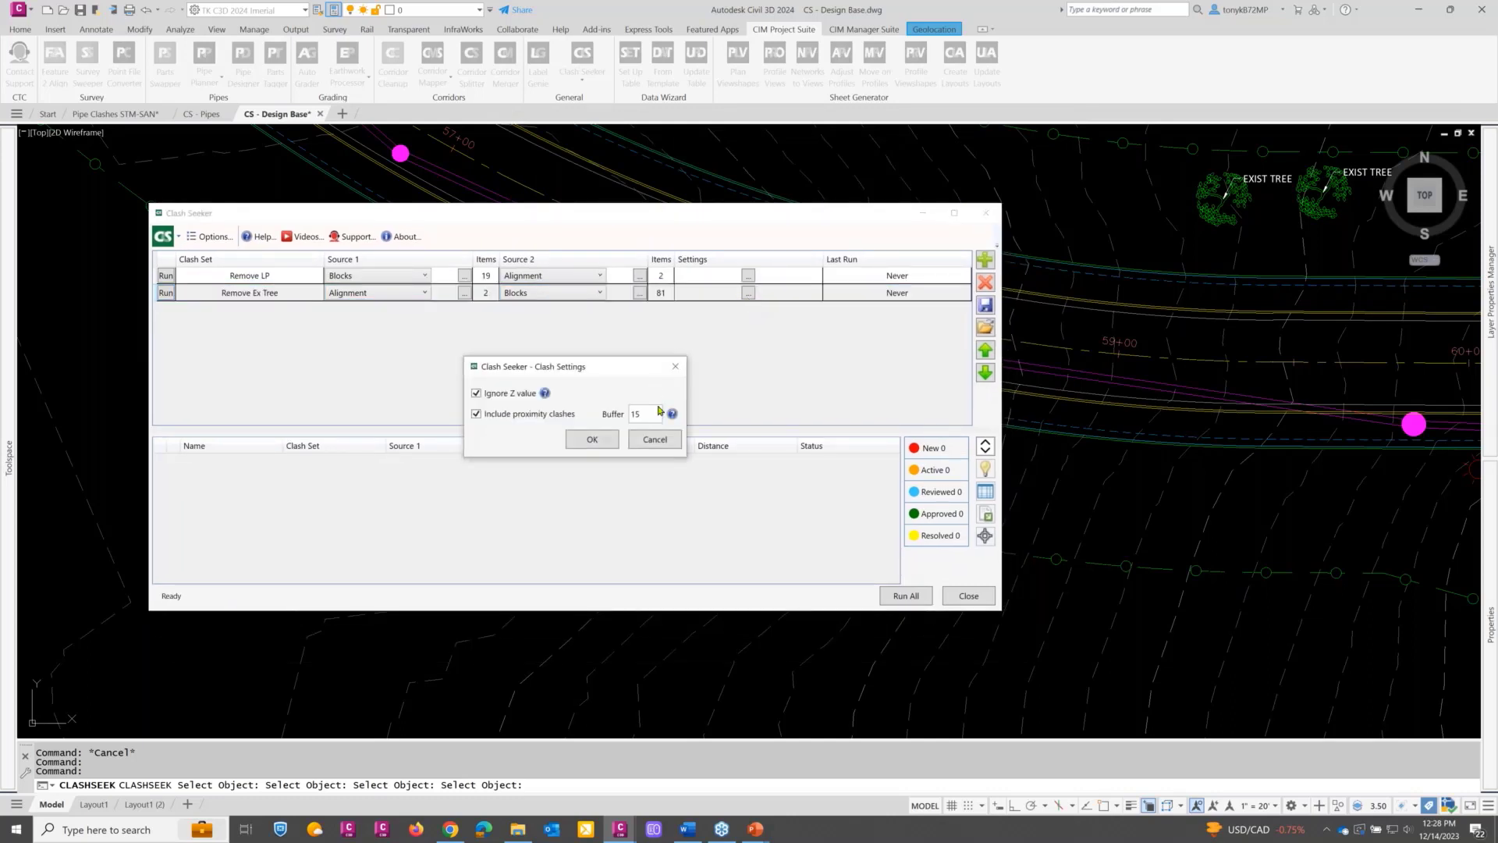
click(475, 394)
drag(613, 375, 653, 316)
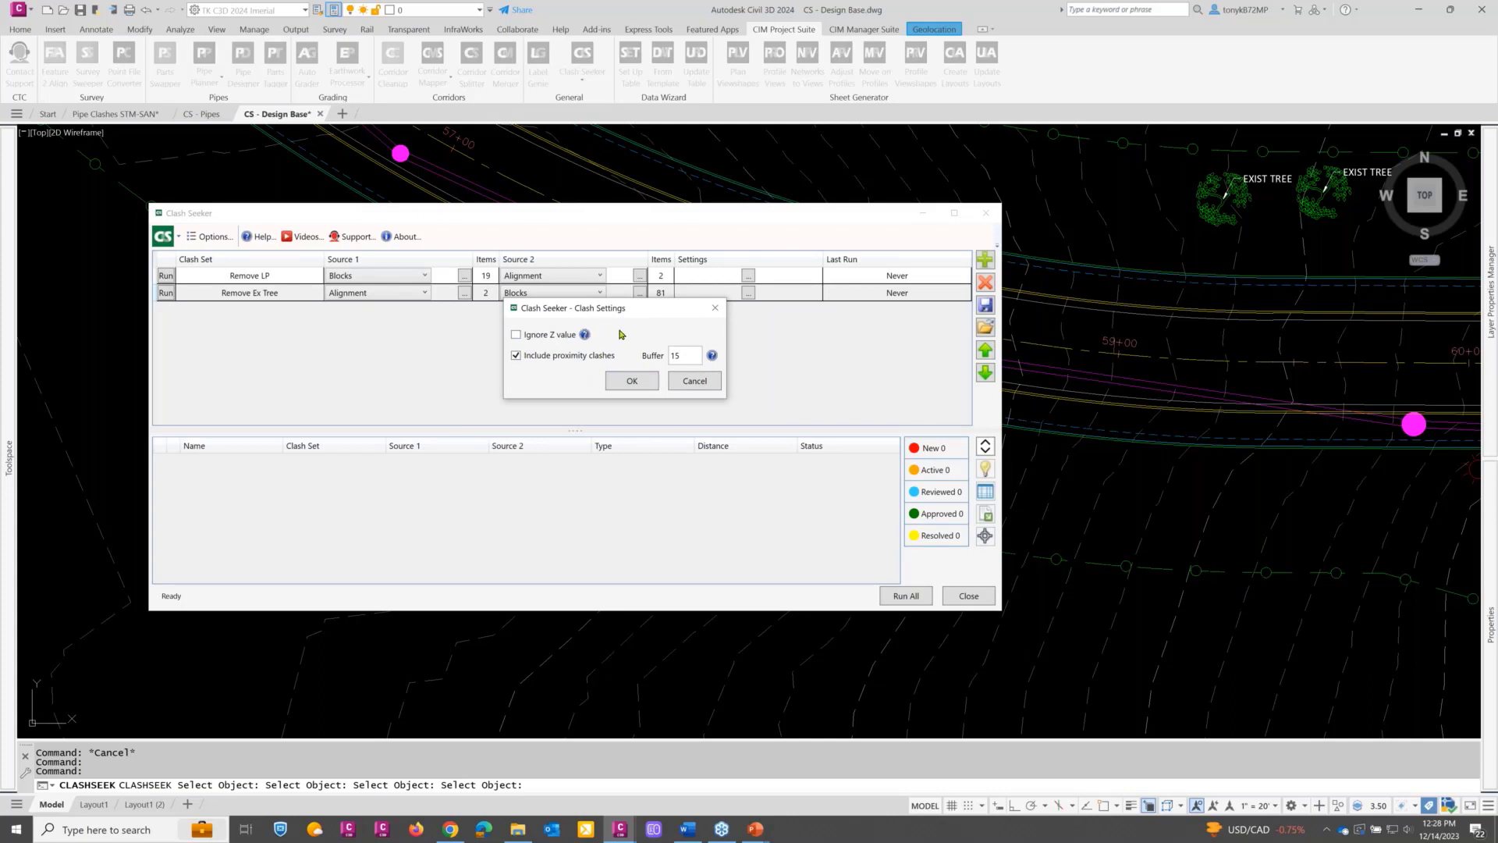
mouse_move(586, 335)
drag(685, 355, 667, 361)
click(632, 382)
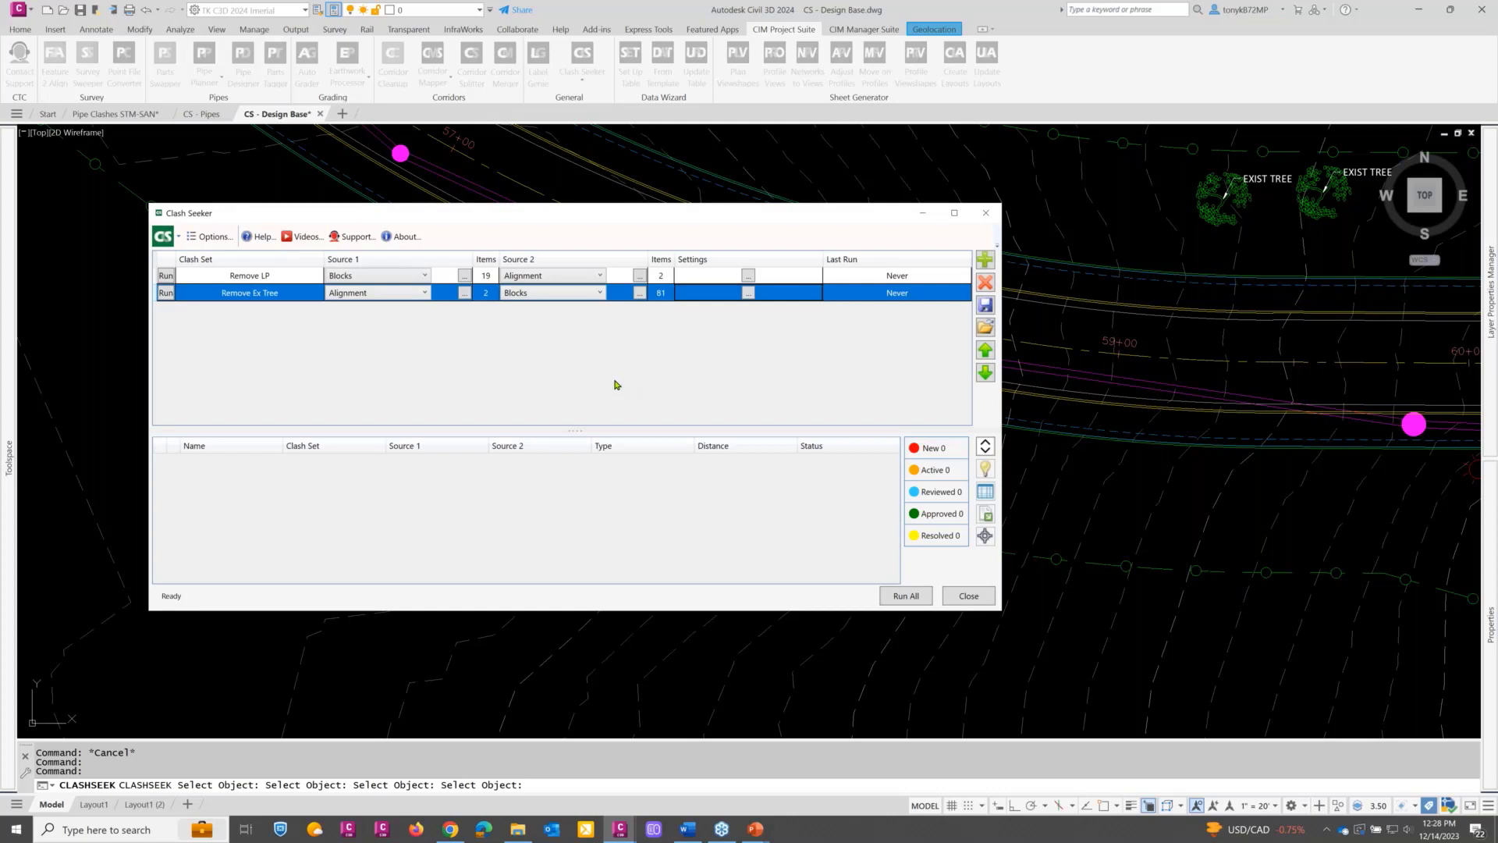
Step: Run the Remove Ex Tree clash set and look through its list of clashes
click(164, 294)
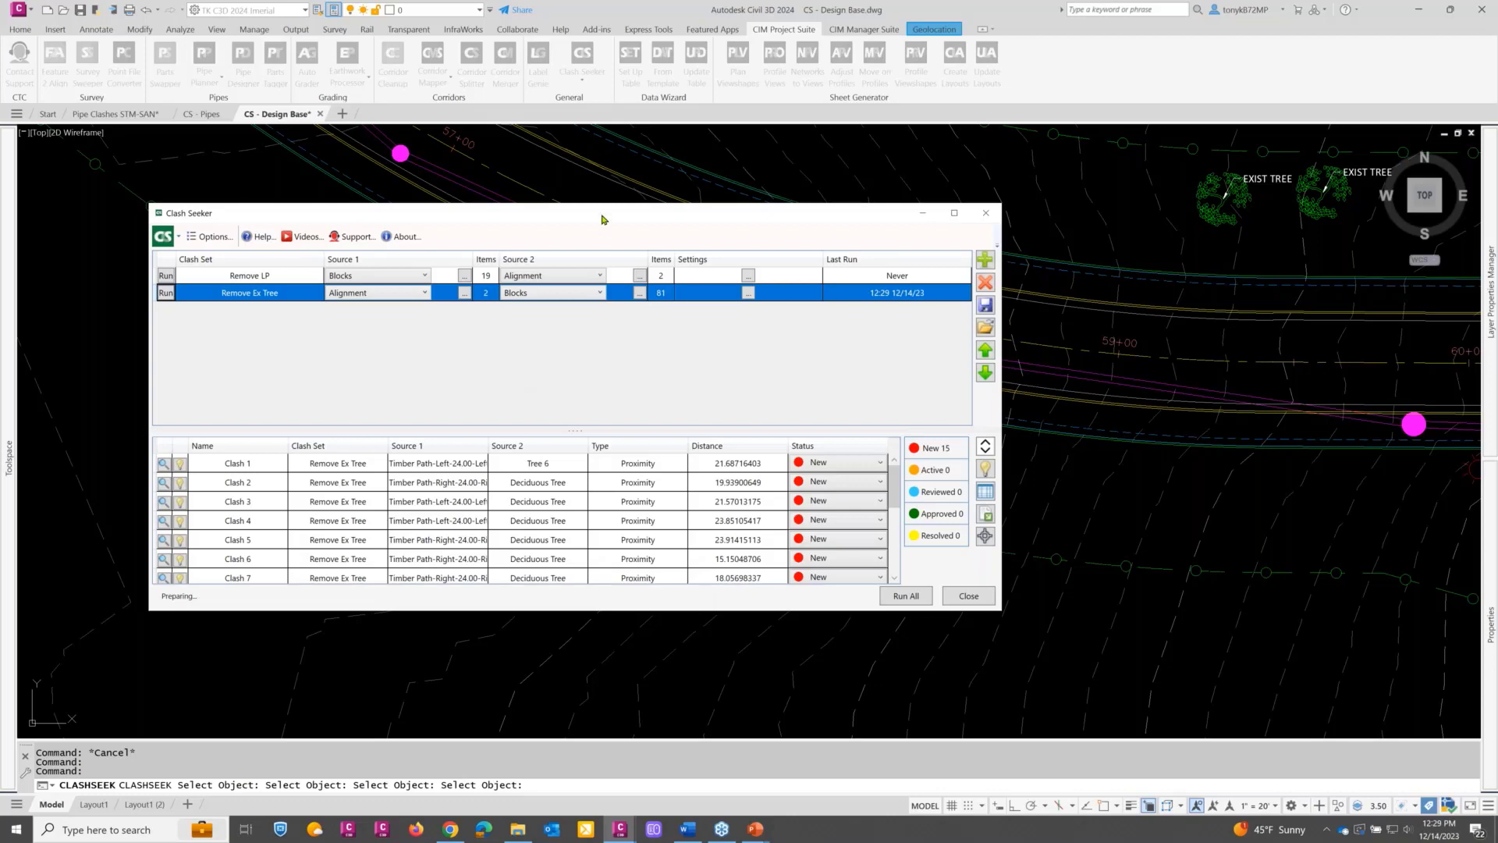
drag(604, 212, 662, 169)
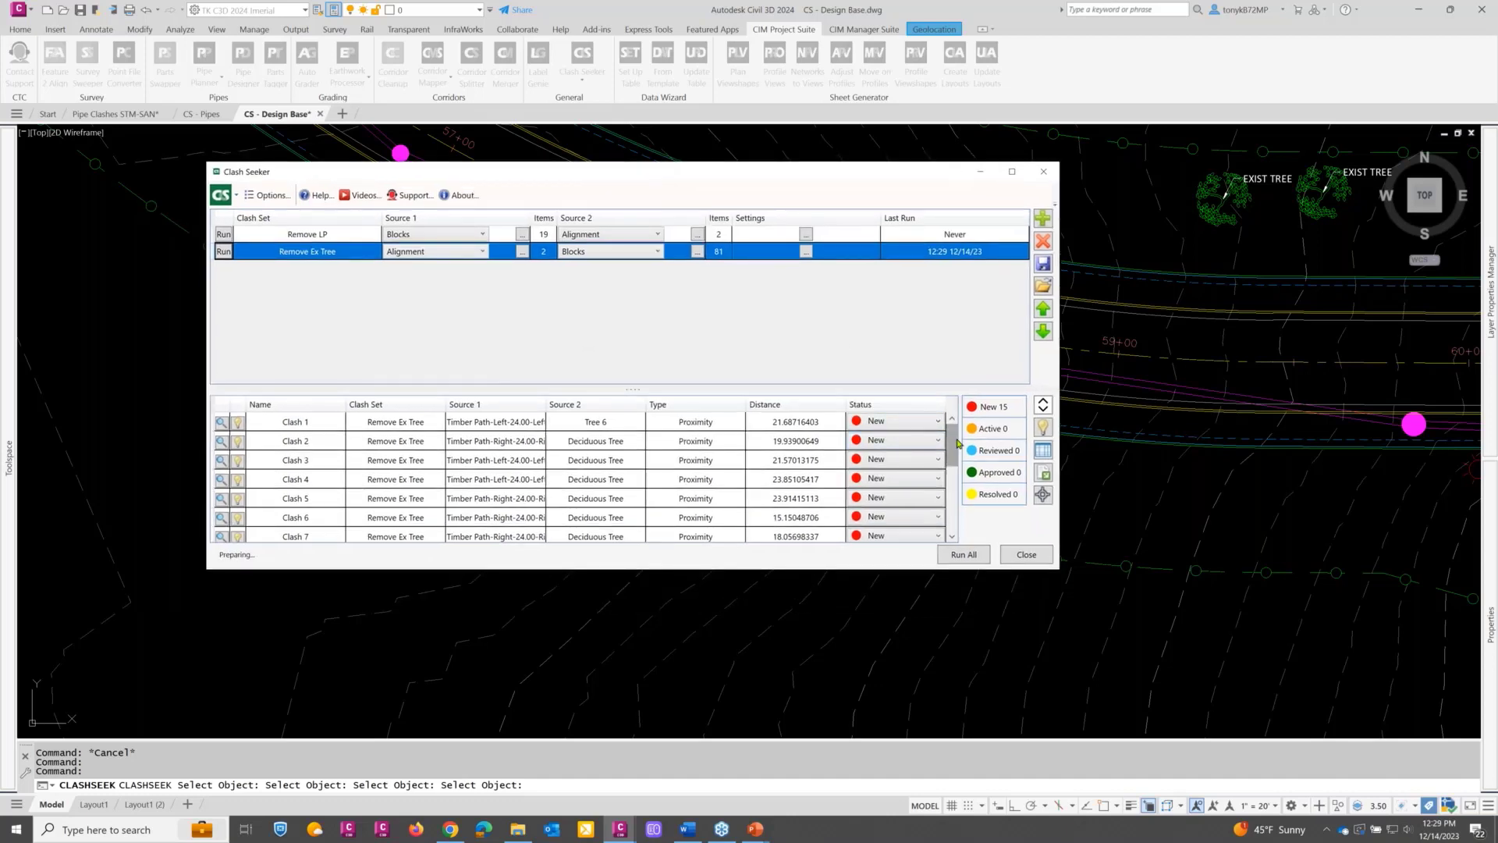
mouse_move(955, 452)
mouse_down()
mouse_move(955, 511)
mouse_move(951, 419)
mouse_up()
Step: Zoom to and highlight Clash 1, and inspect the existing trees beside the path in the drawing
click(222, 425)
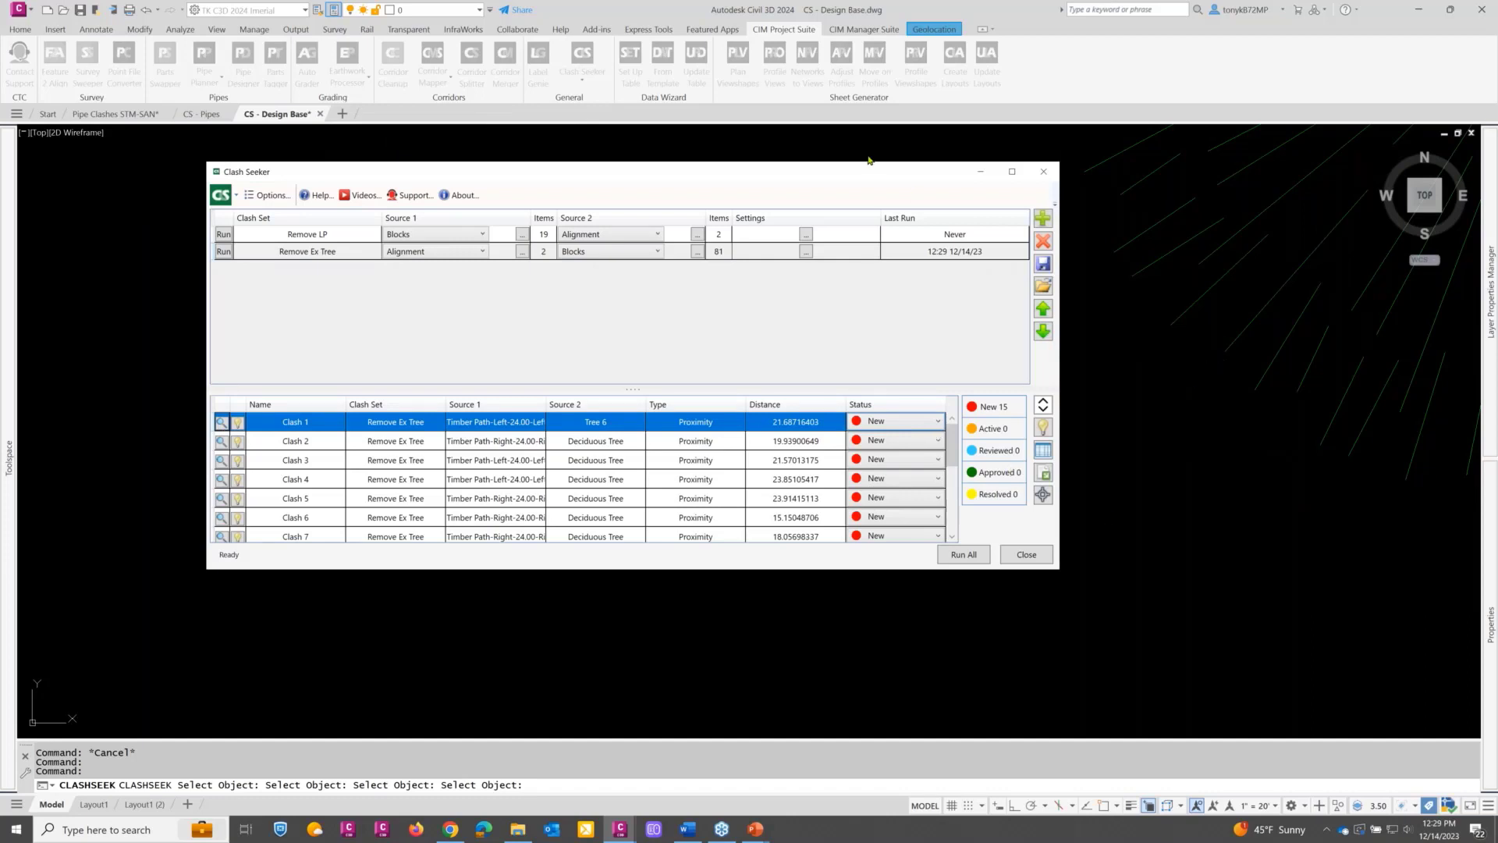
drag(867, 171, 831, 172)
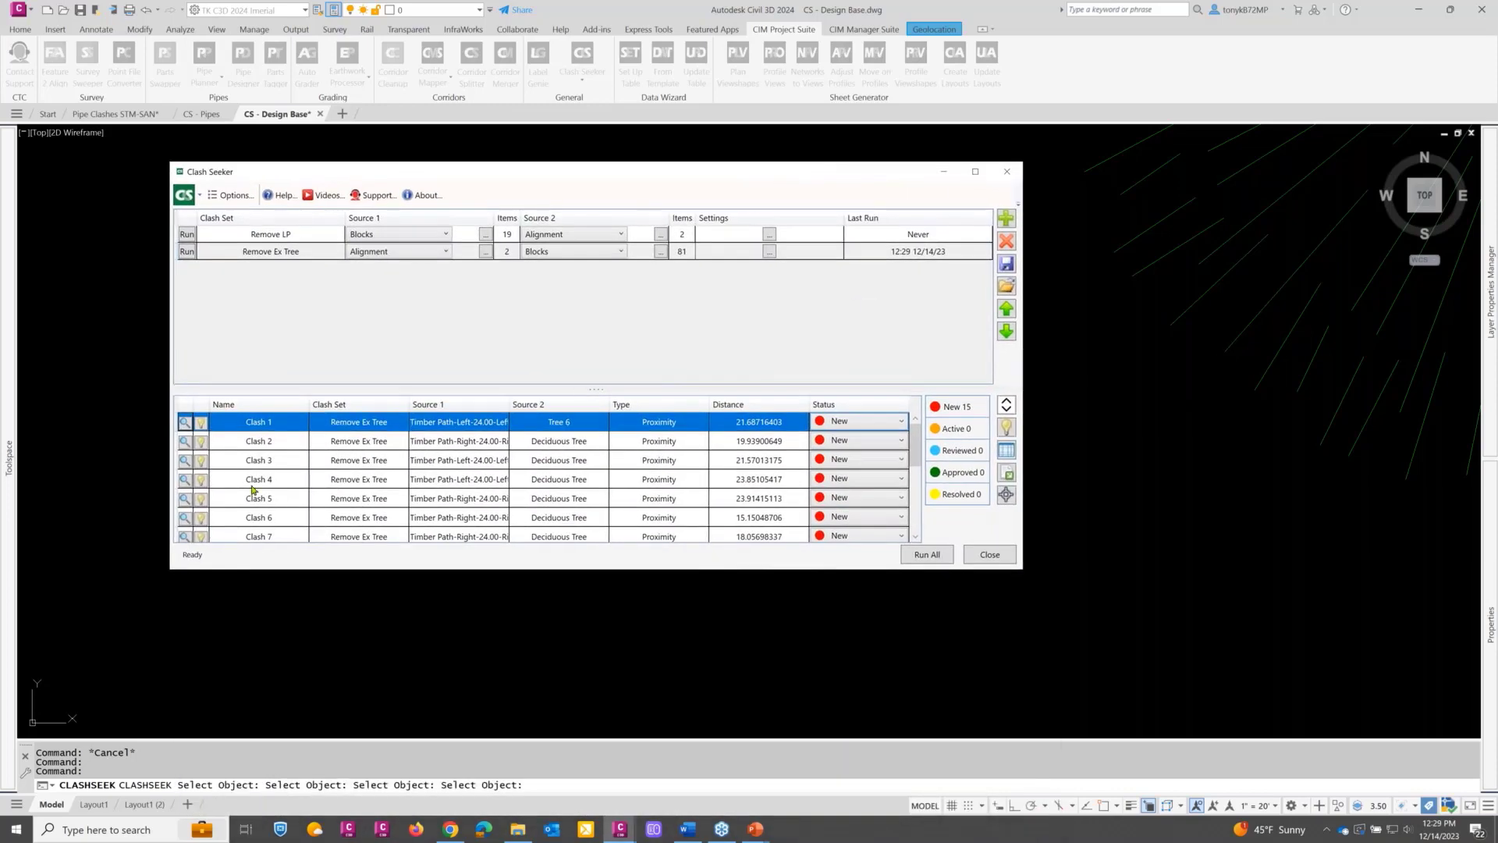
click(201, 424)
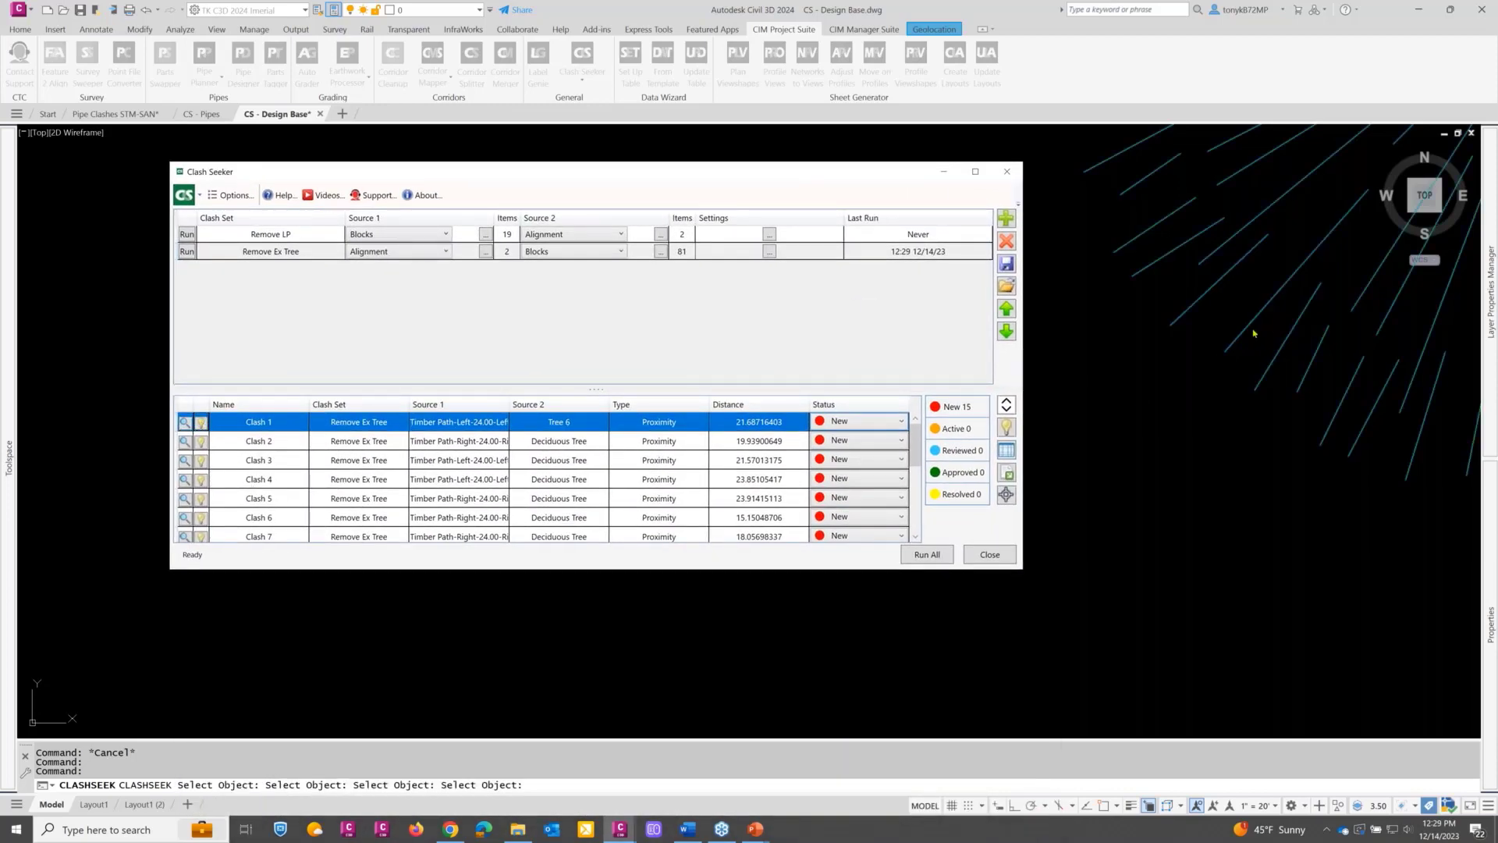
click(990, 555)
scroll(980, 518, up, 8)
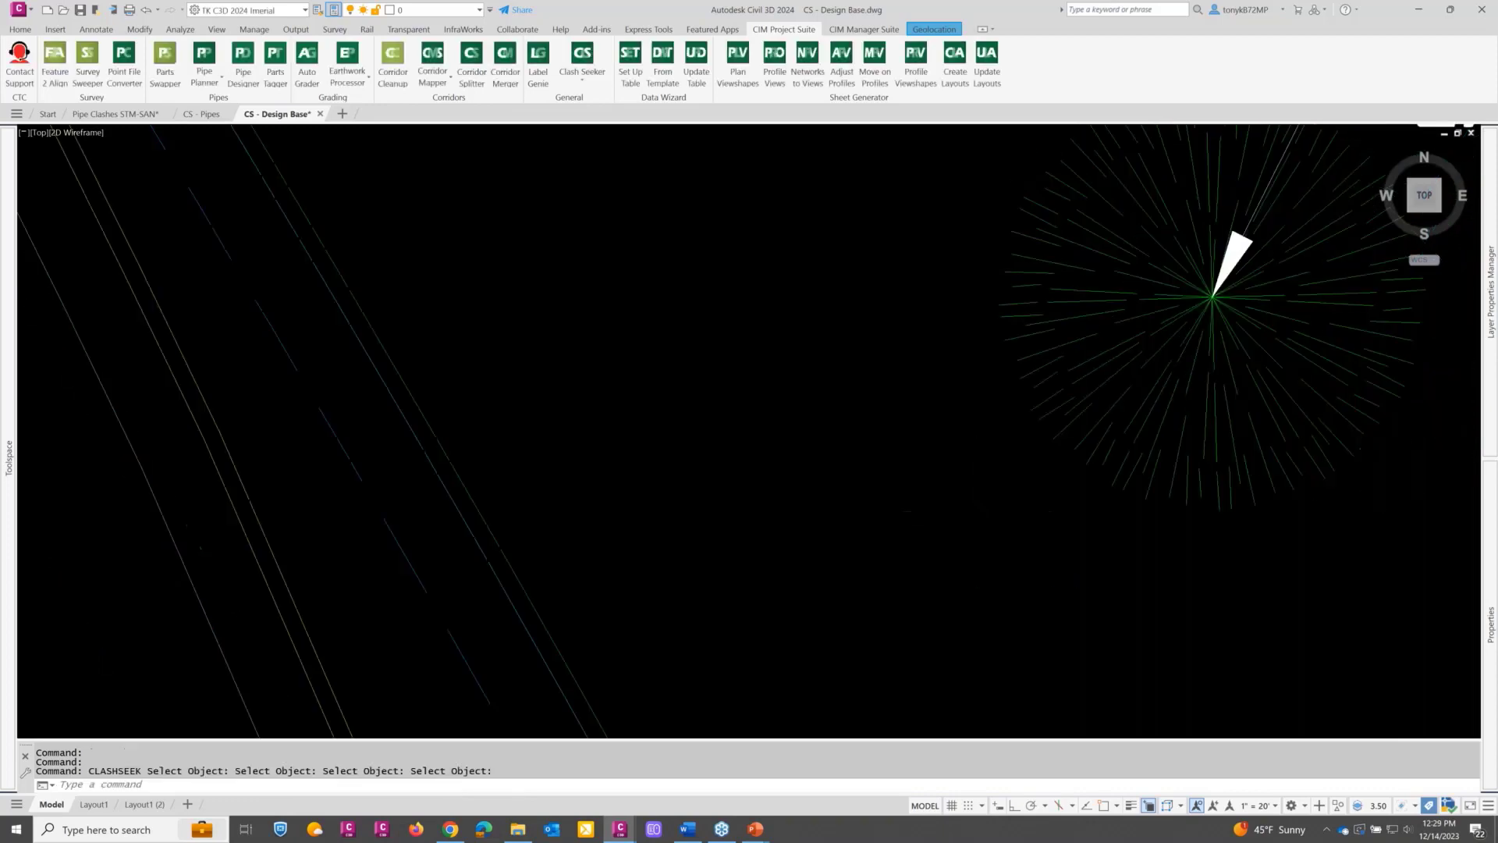
middle_drag(955, 485, 518, 421)
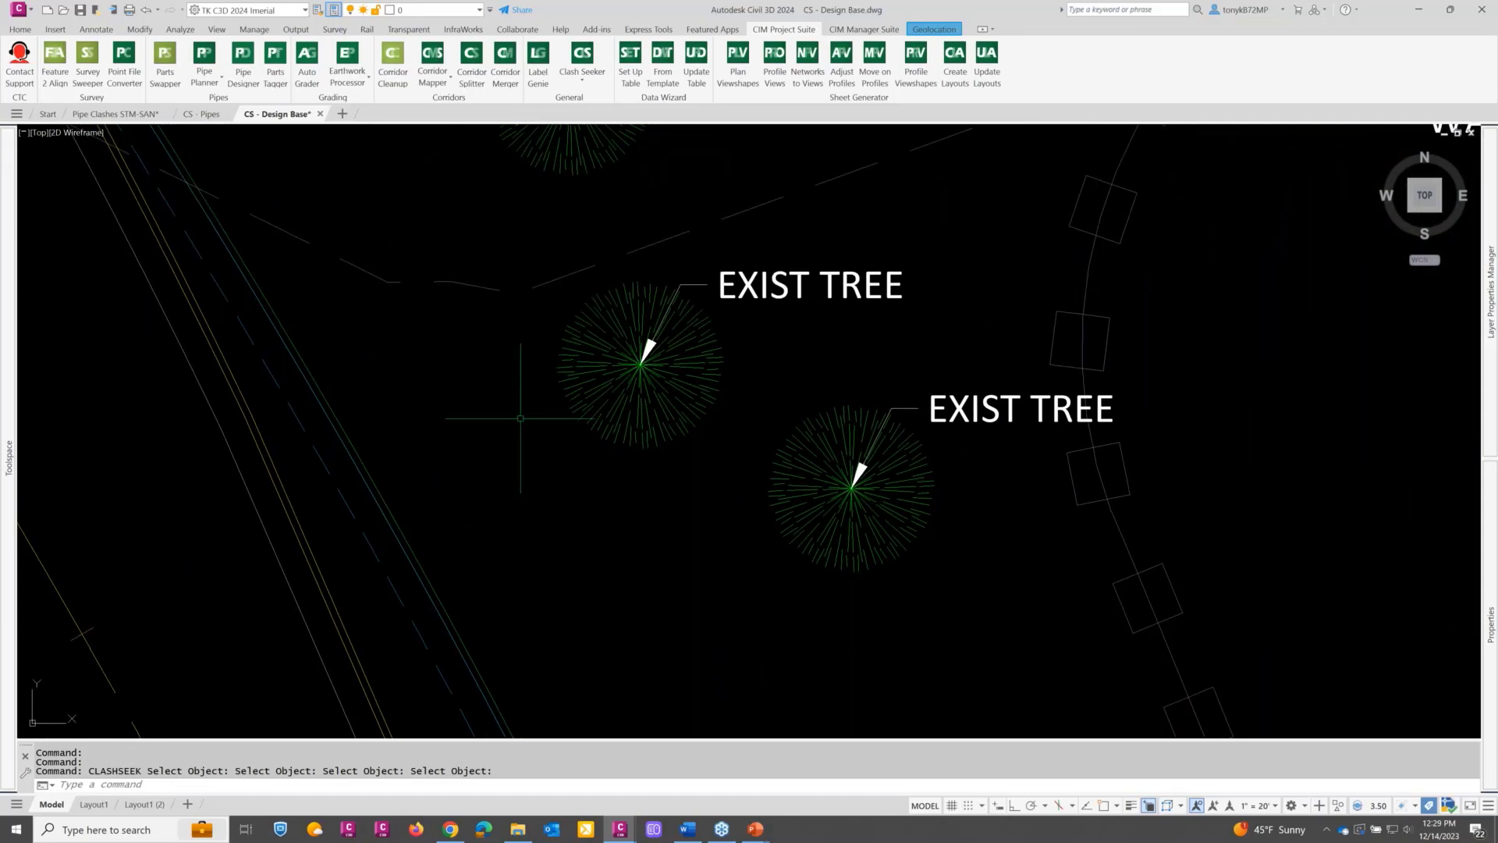
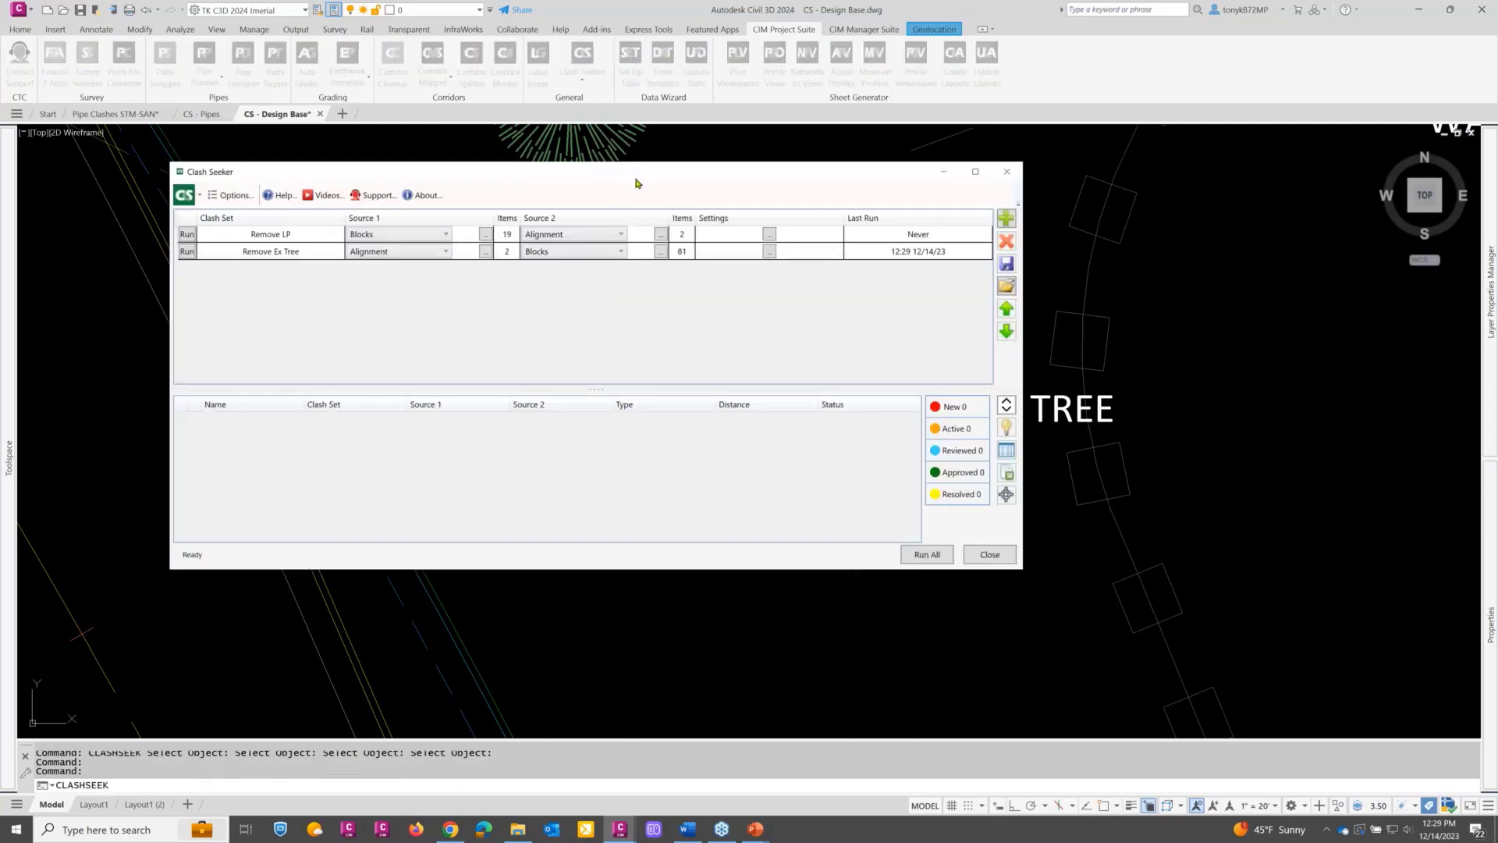
Step: Show the Remove Ex Tree results again and add COGO points for the clashes using the Basic object style and C-ANNO layer
drag(636, 184, 725, 227)
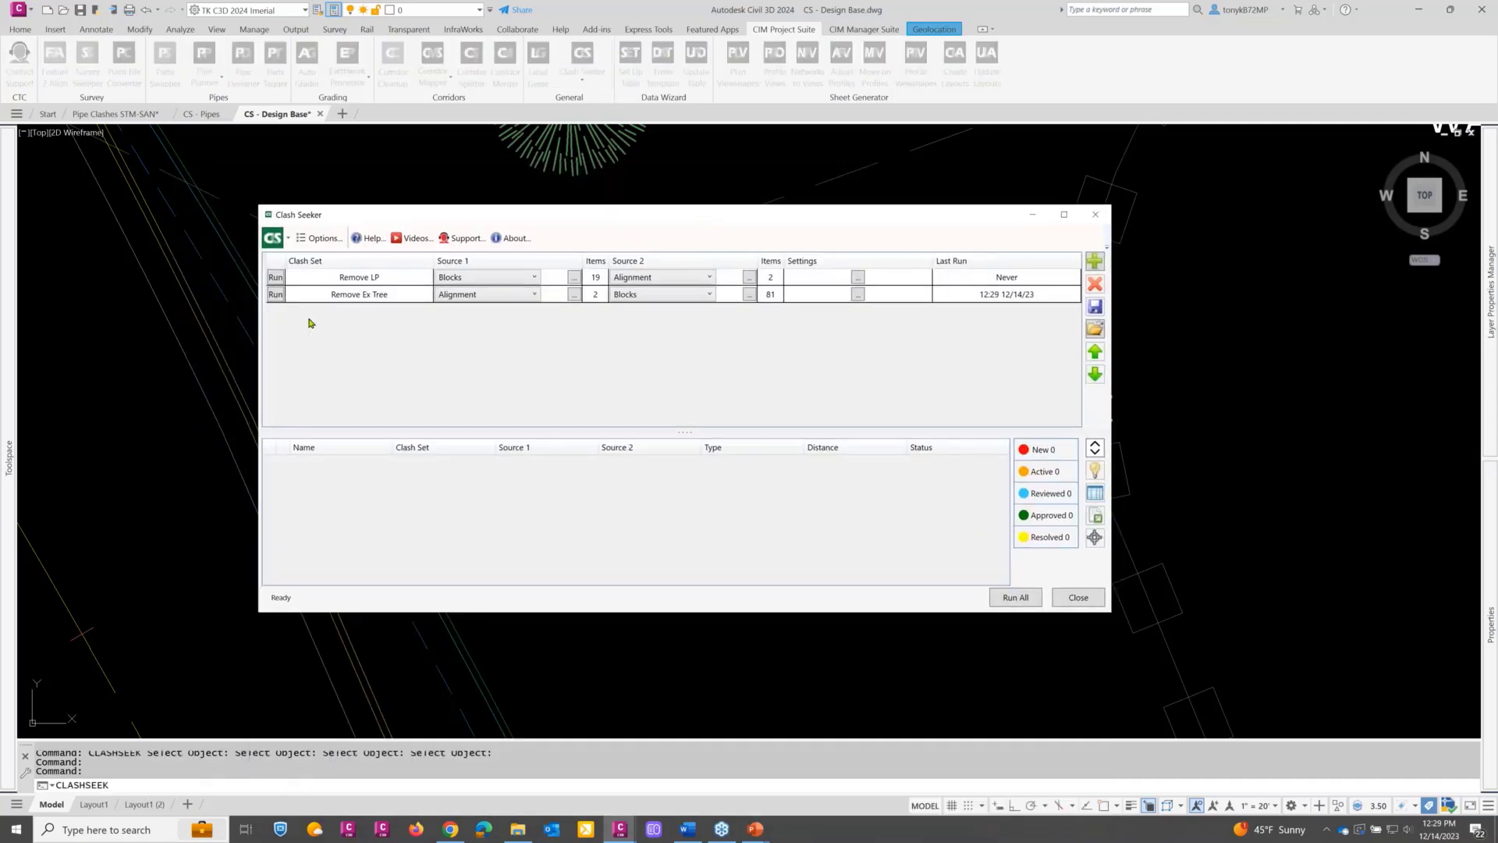
click(310, 299)
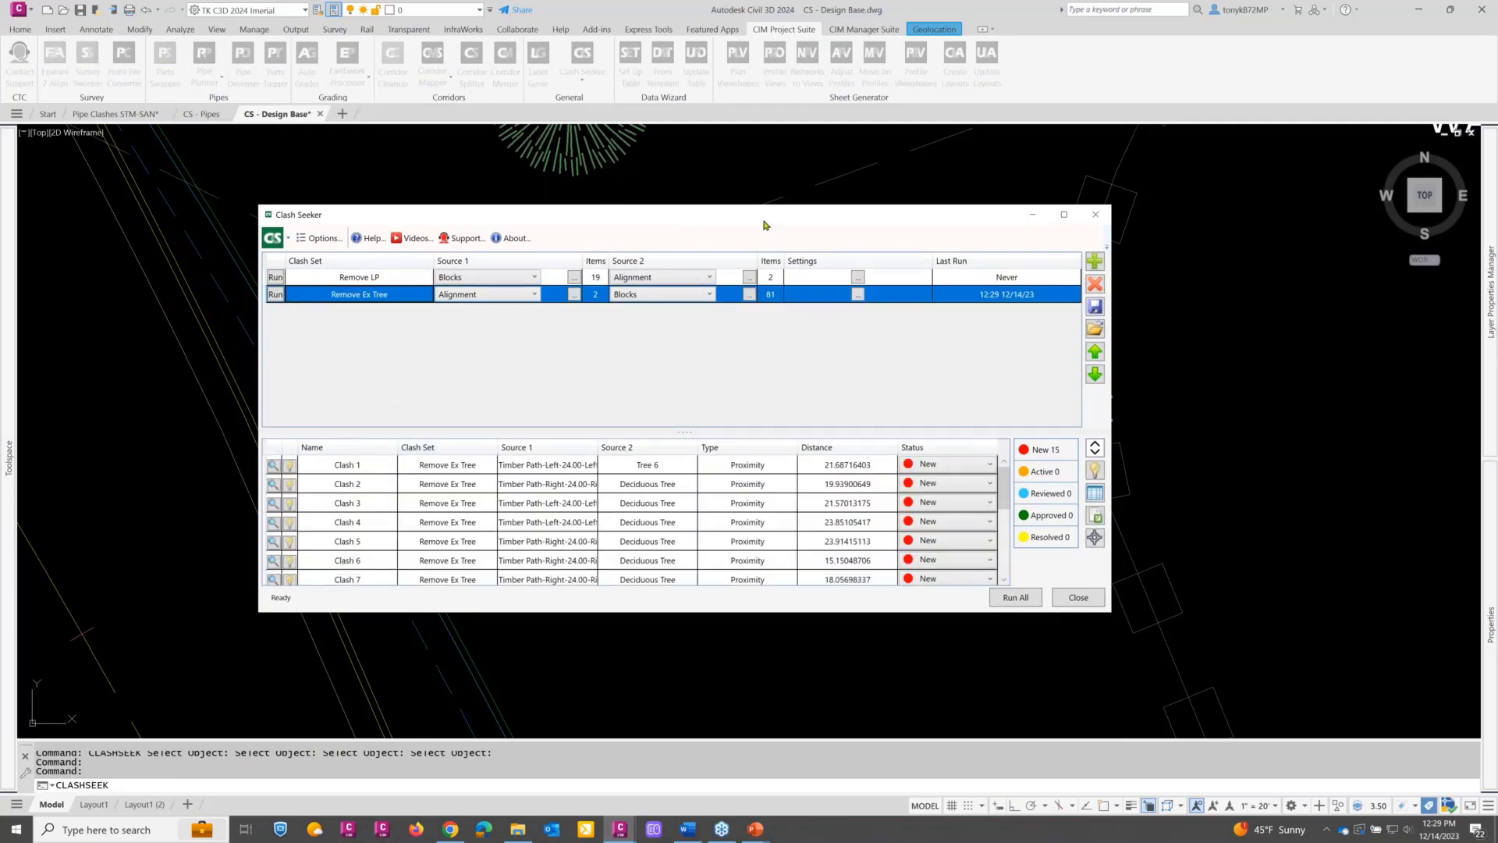
drag(748, 214, 703, 192)
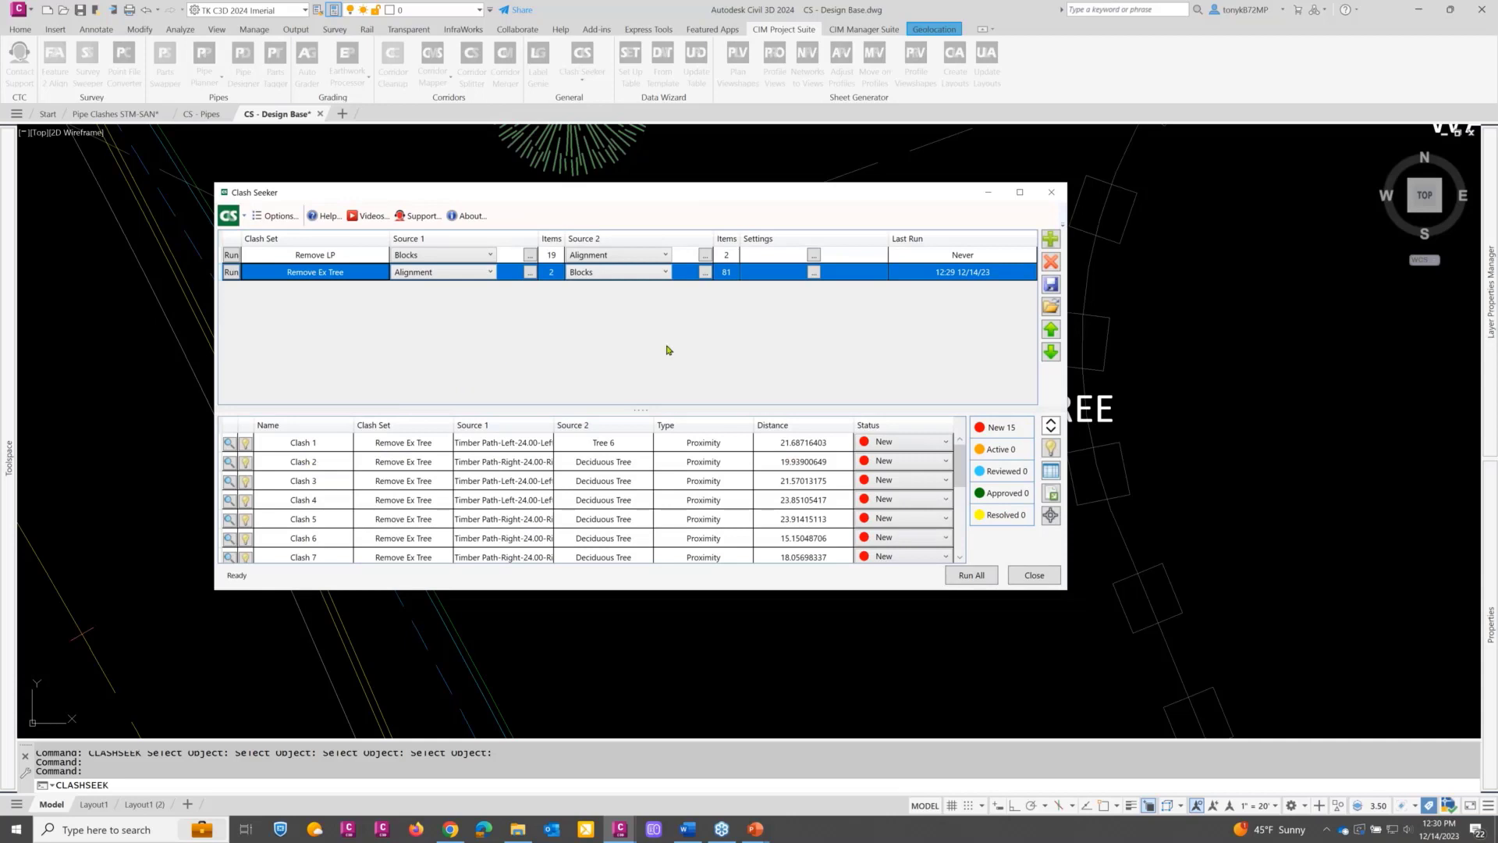
click(1050, 516)
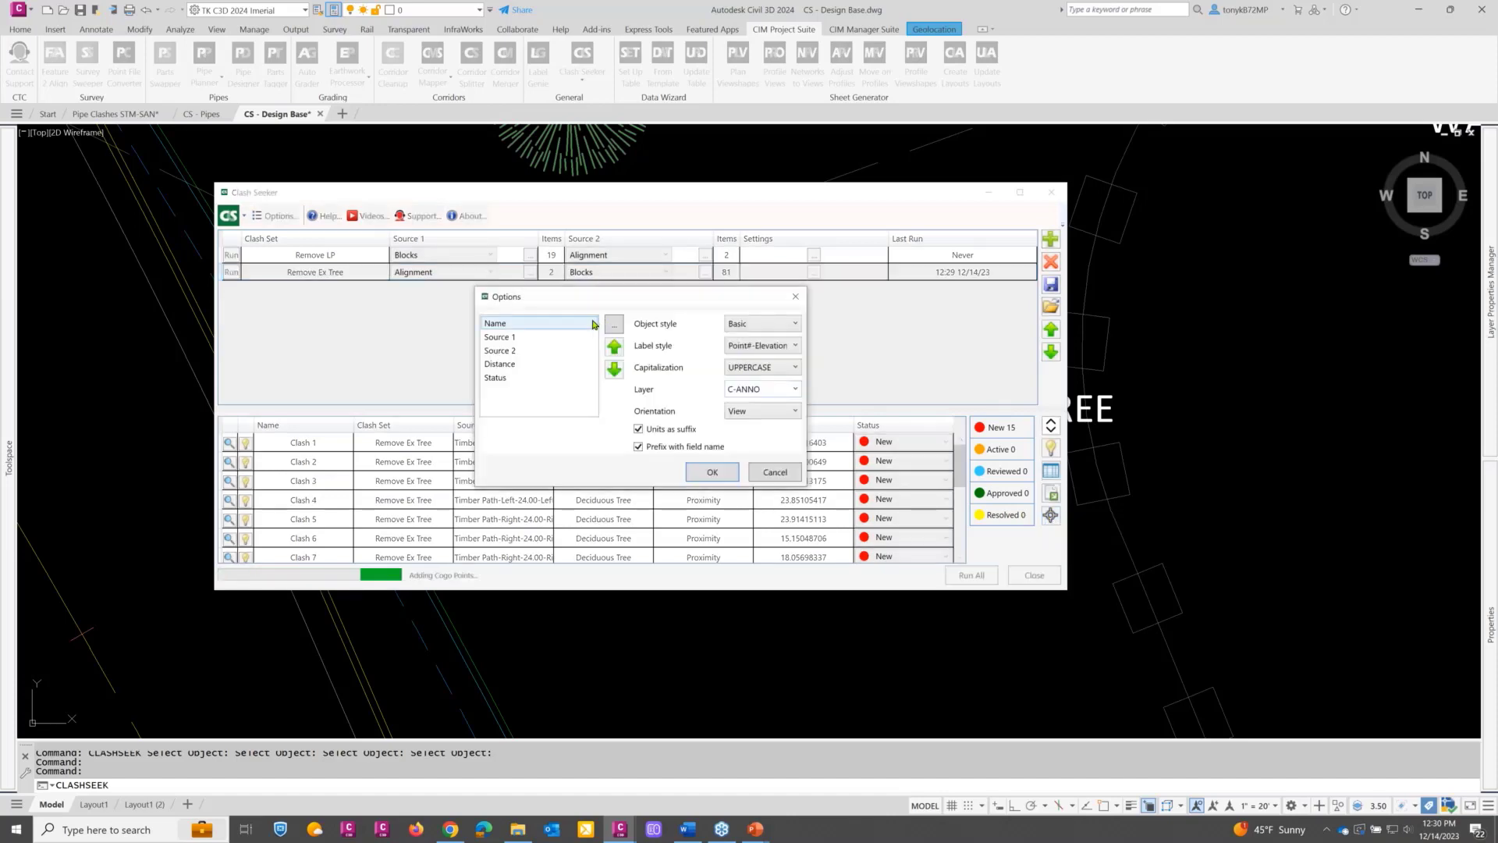
click(783, 325)
click(778, 343)
click(708, 475)
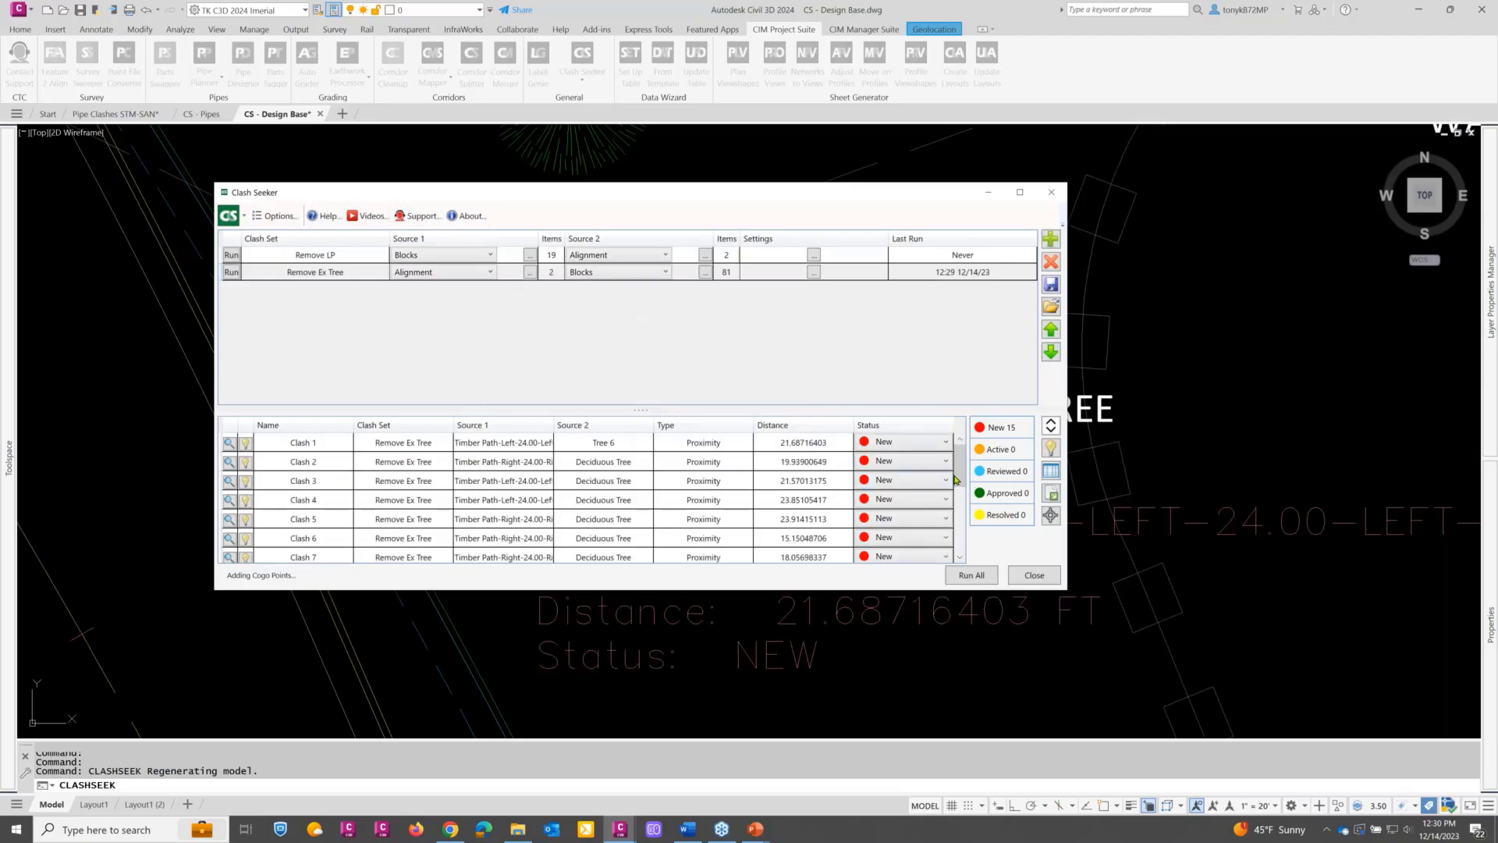
Step: Look through the remaining clashes, close Clash Seeker and check the COGO point label placed for Clash 1
drag(959, 478, 959, 535)
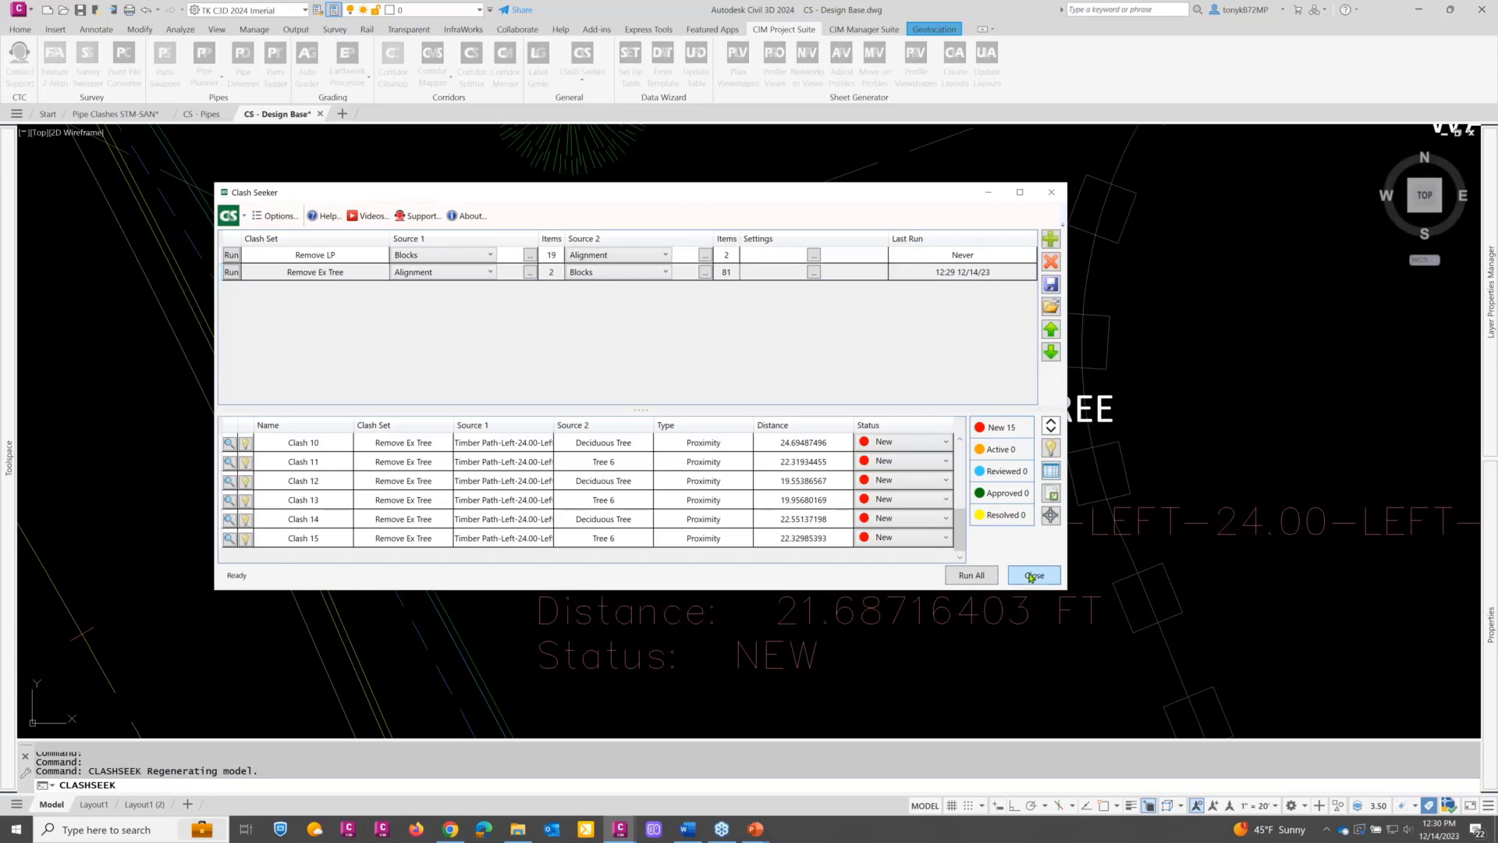
click(1031, 576)
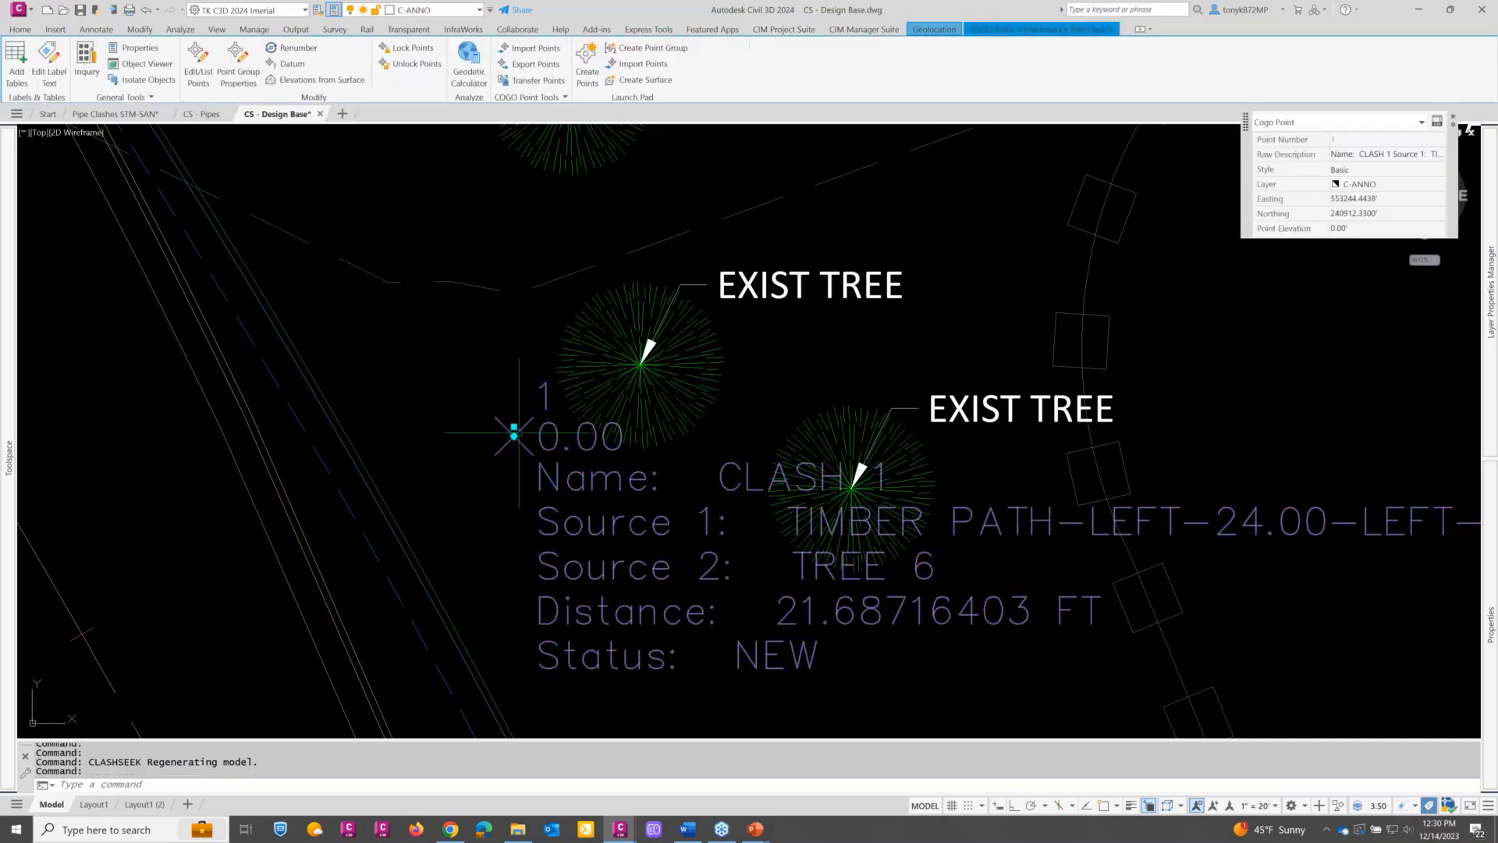
mouse_move(513, 430)
key(Escape)
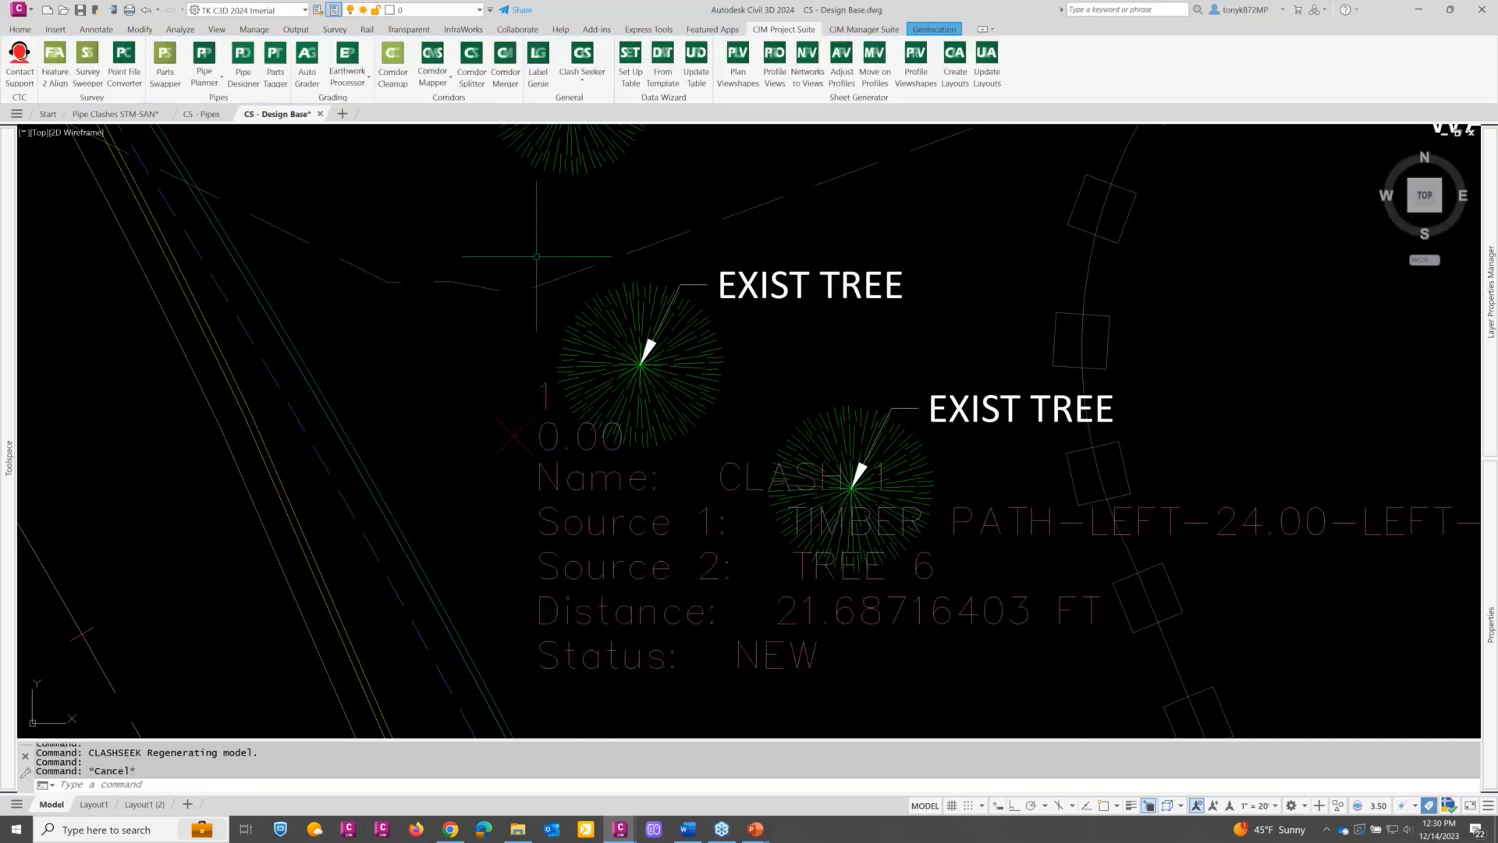
Step: Reopen Clash Seeker, list the Remove Ex Tree clashes, zoom to Clash 12 and close the dialog
click(576, 60)
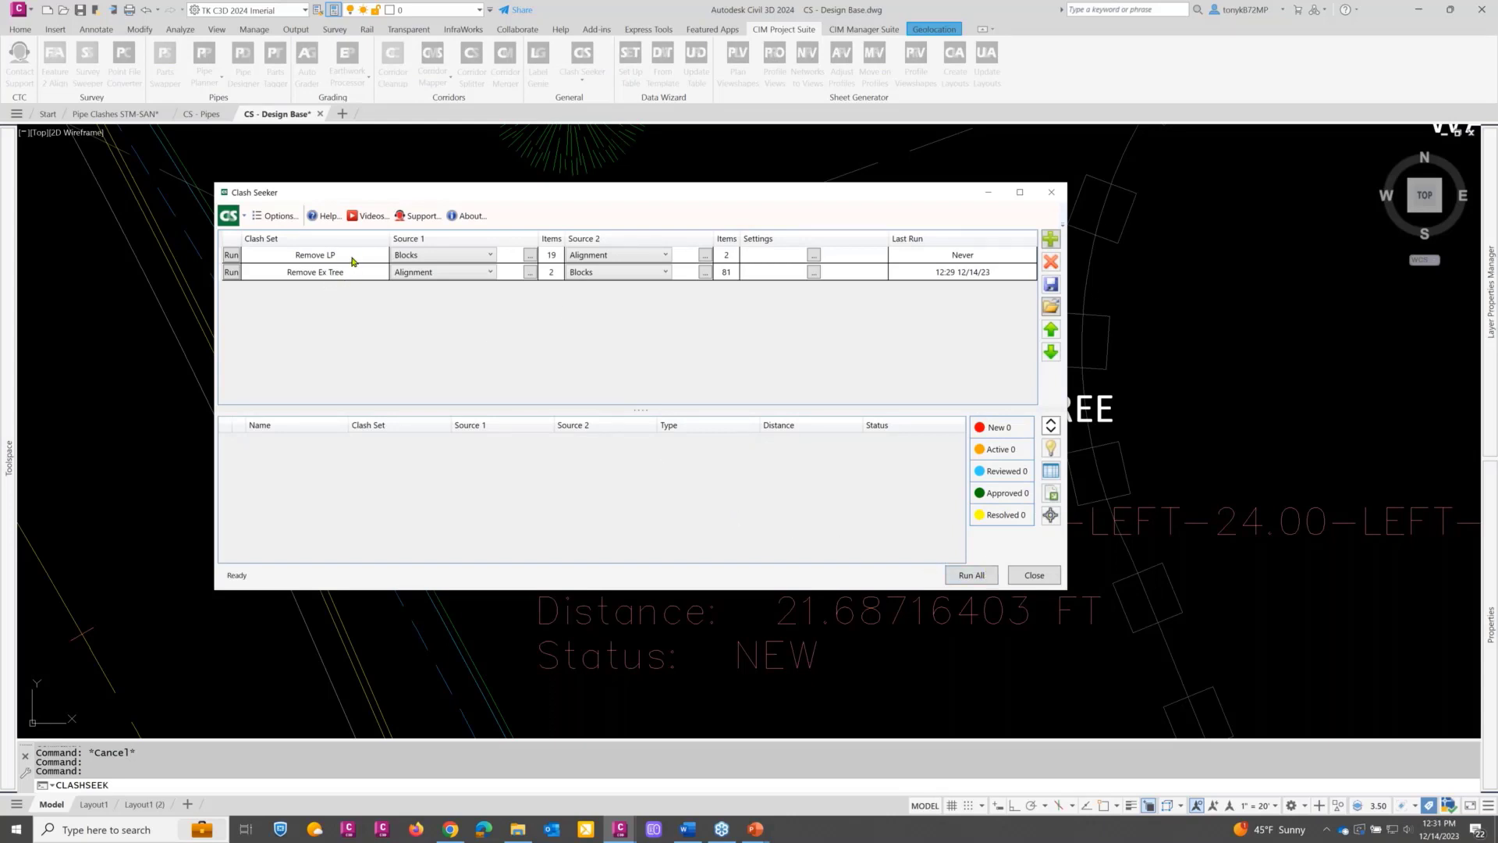
click(336, 275)
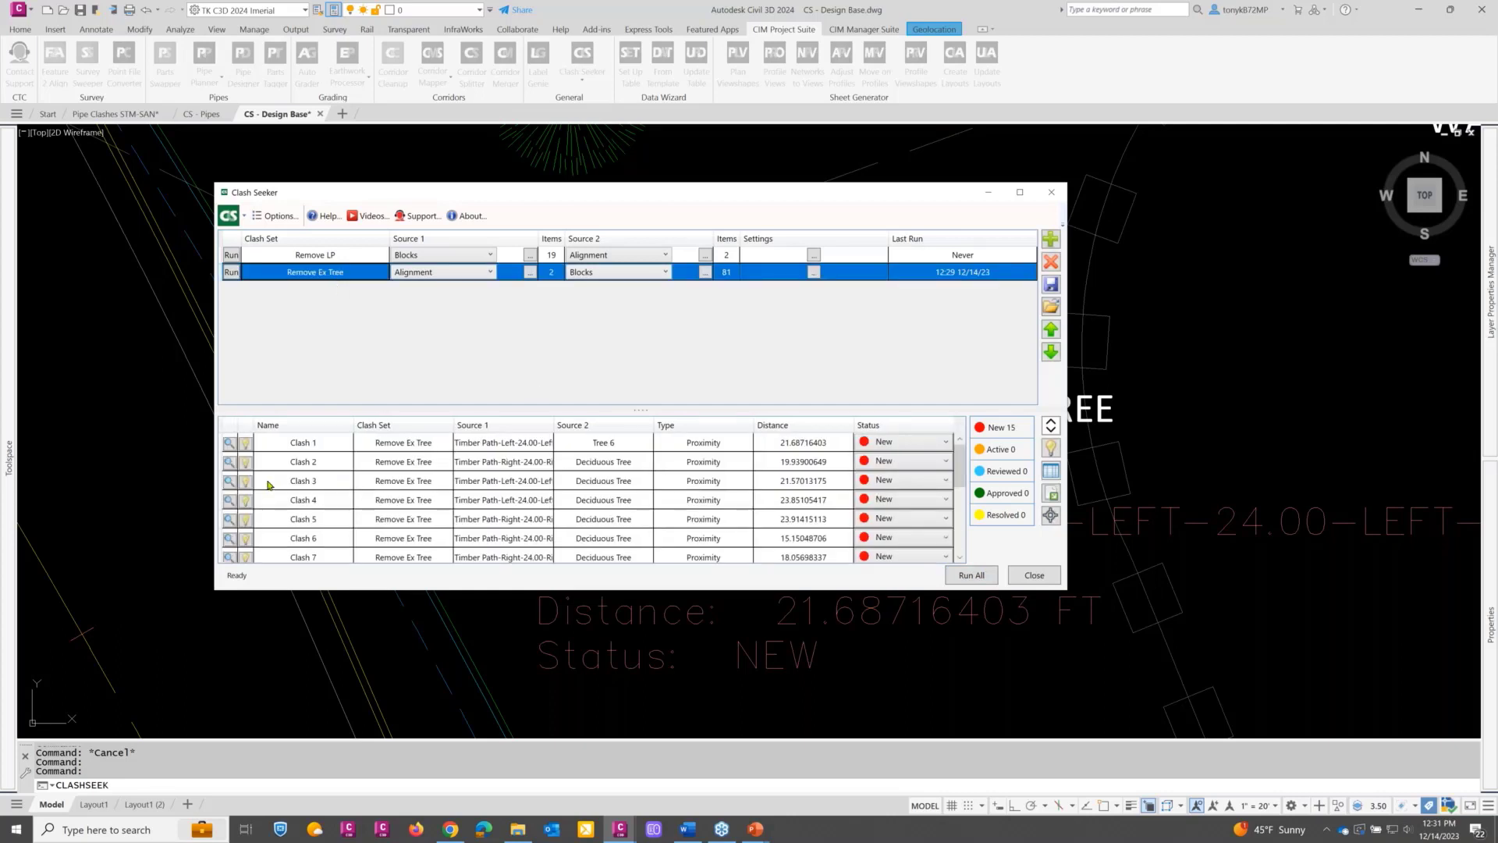
scroll(289, 498, down, 3)
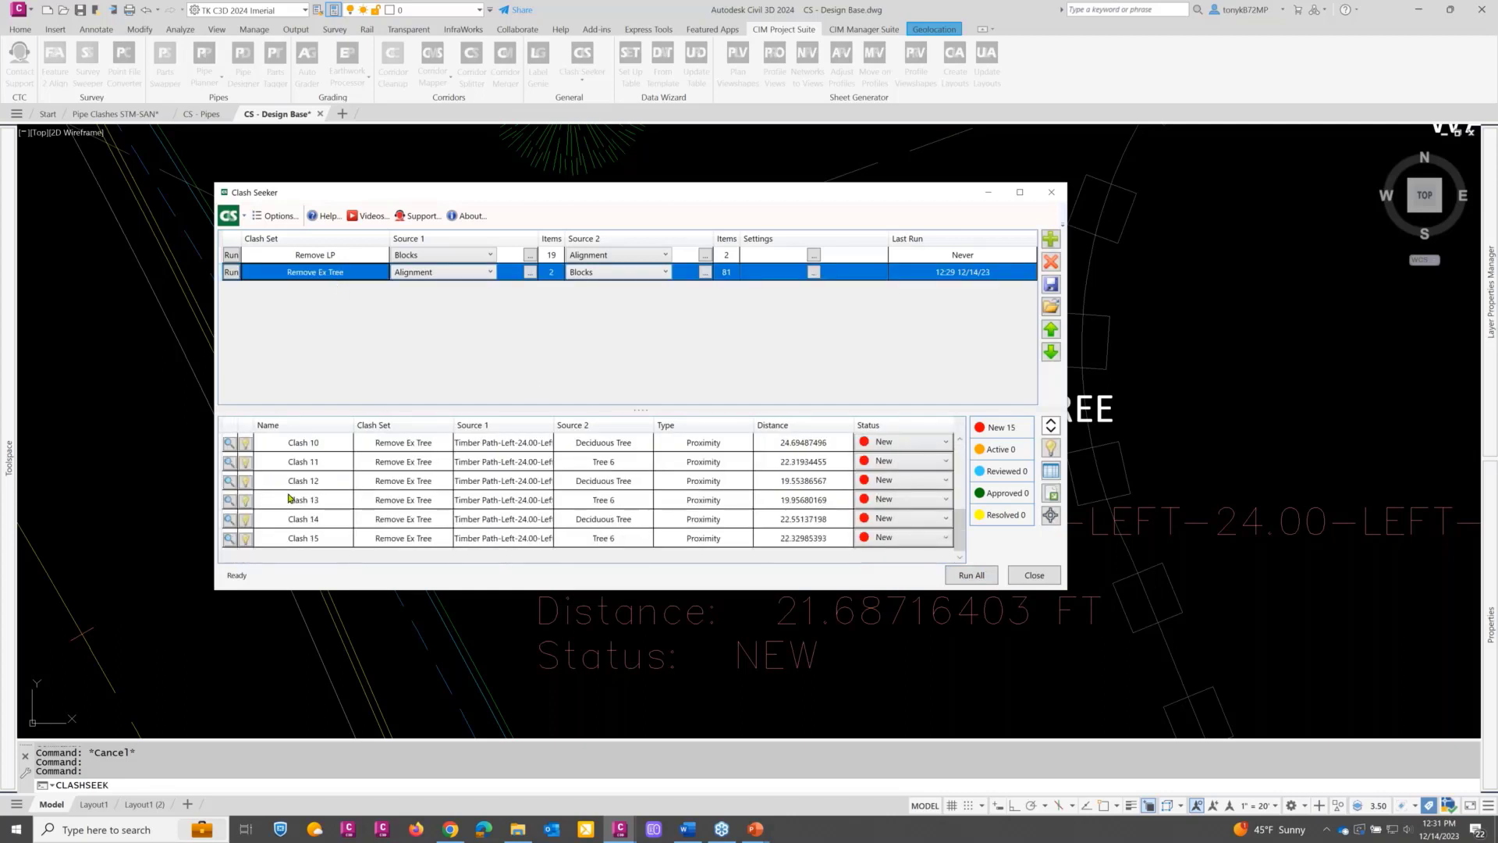
click(229, 481)
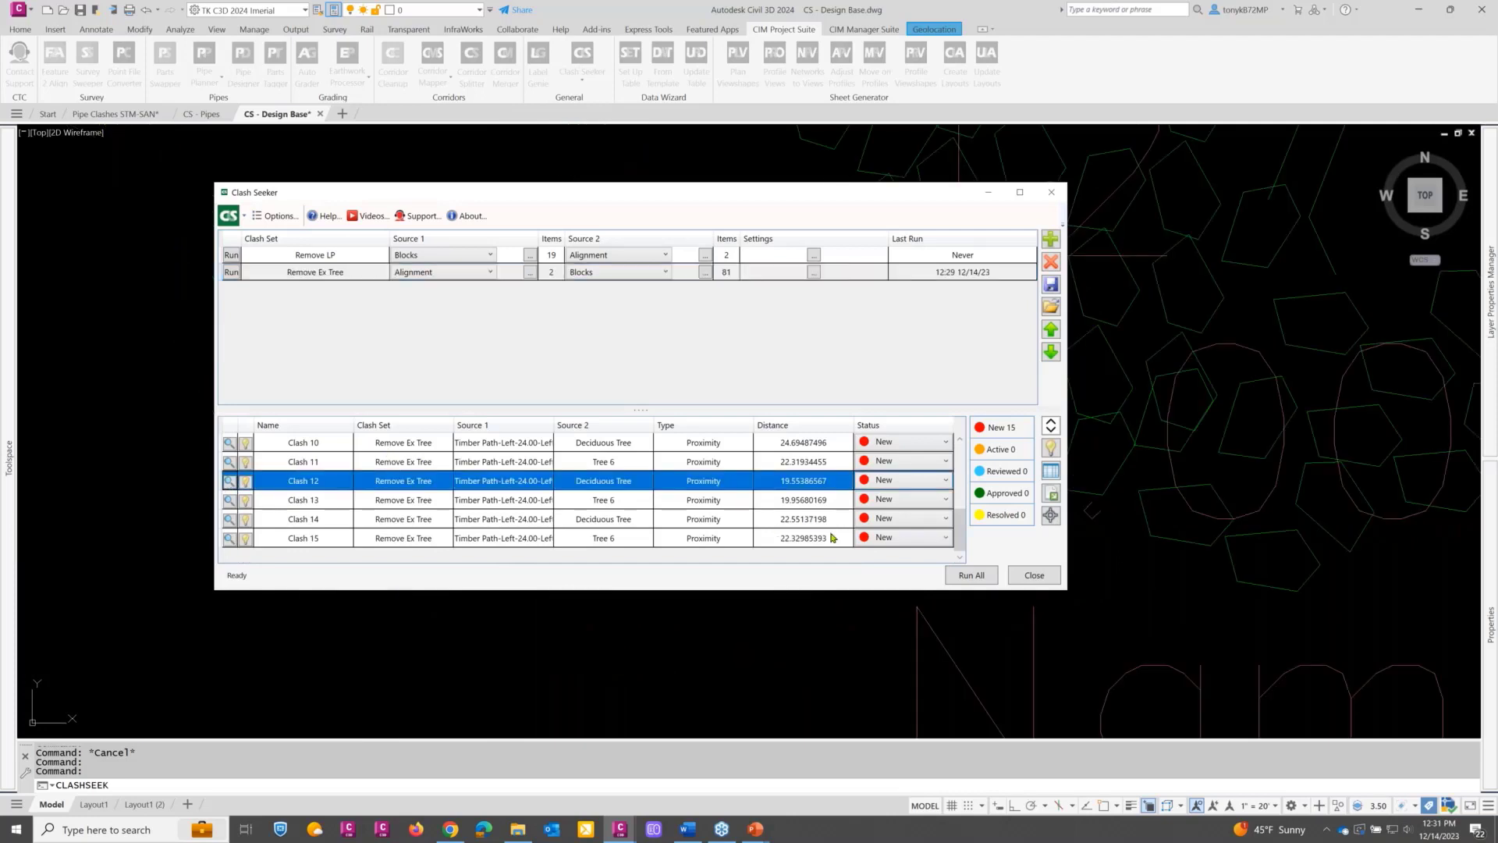
click(1032, 576)
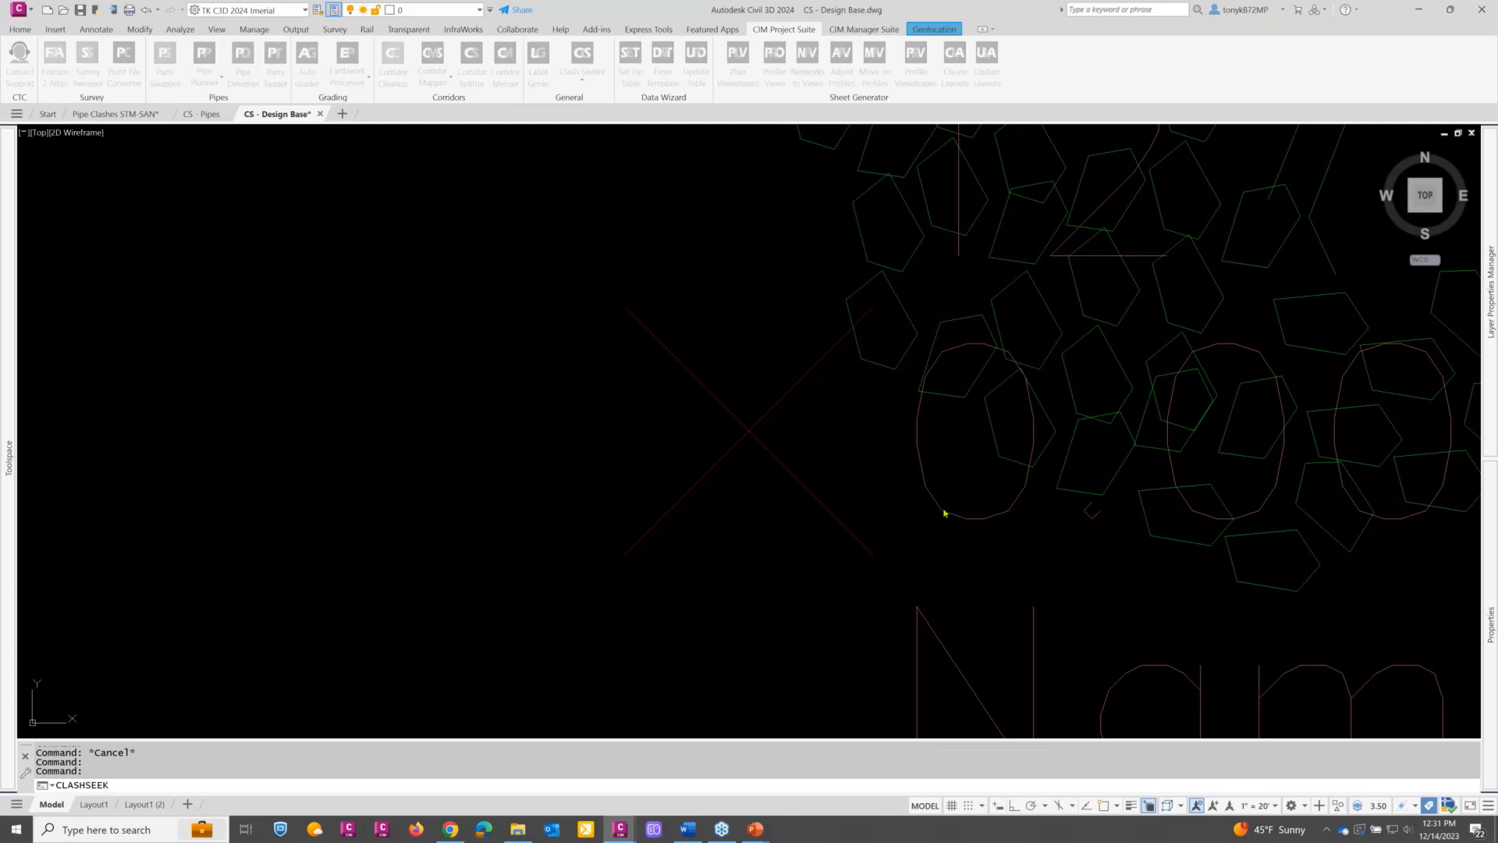
key(Return)
Step: Select the COGO point placed for Clash 12, examine its label and nearby tree, and clear the selection
click(790, 446)
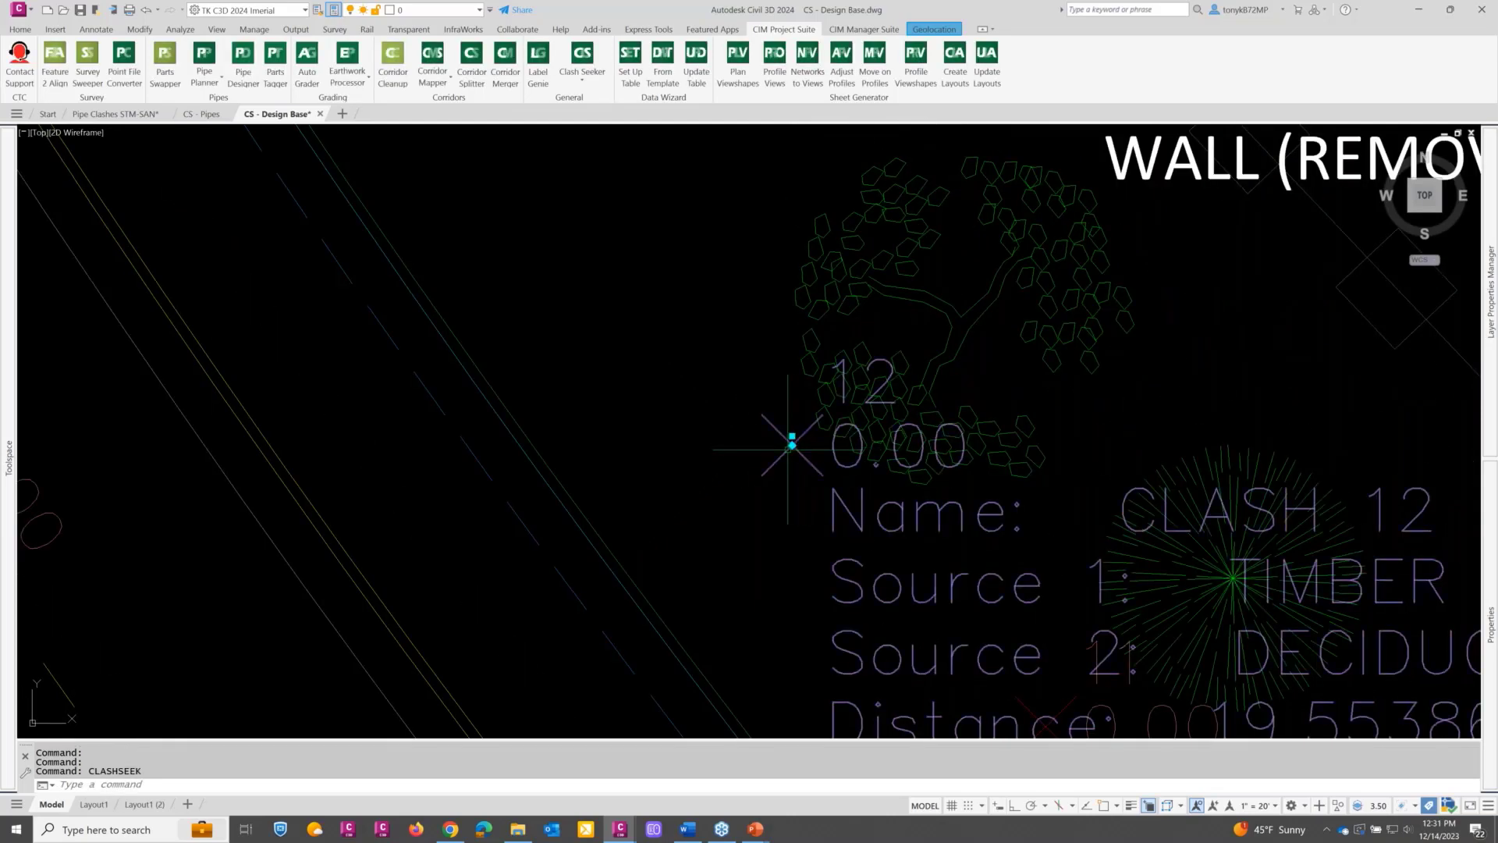
middle_drag(1081, 479, 679, 250)
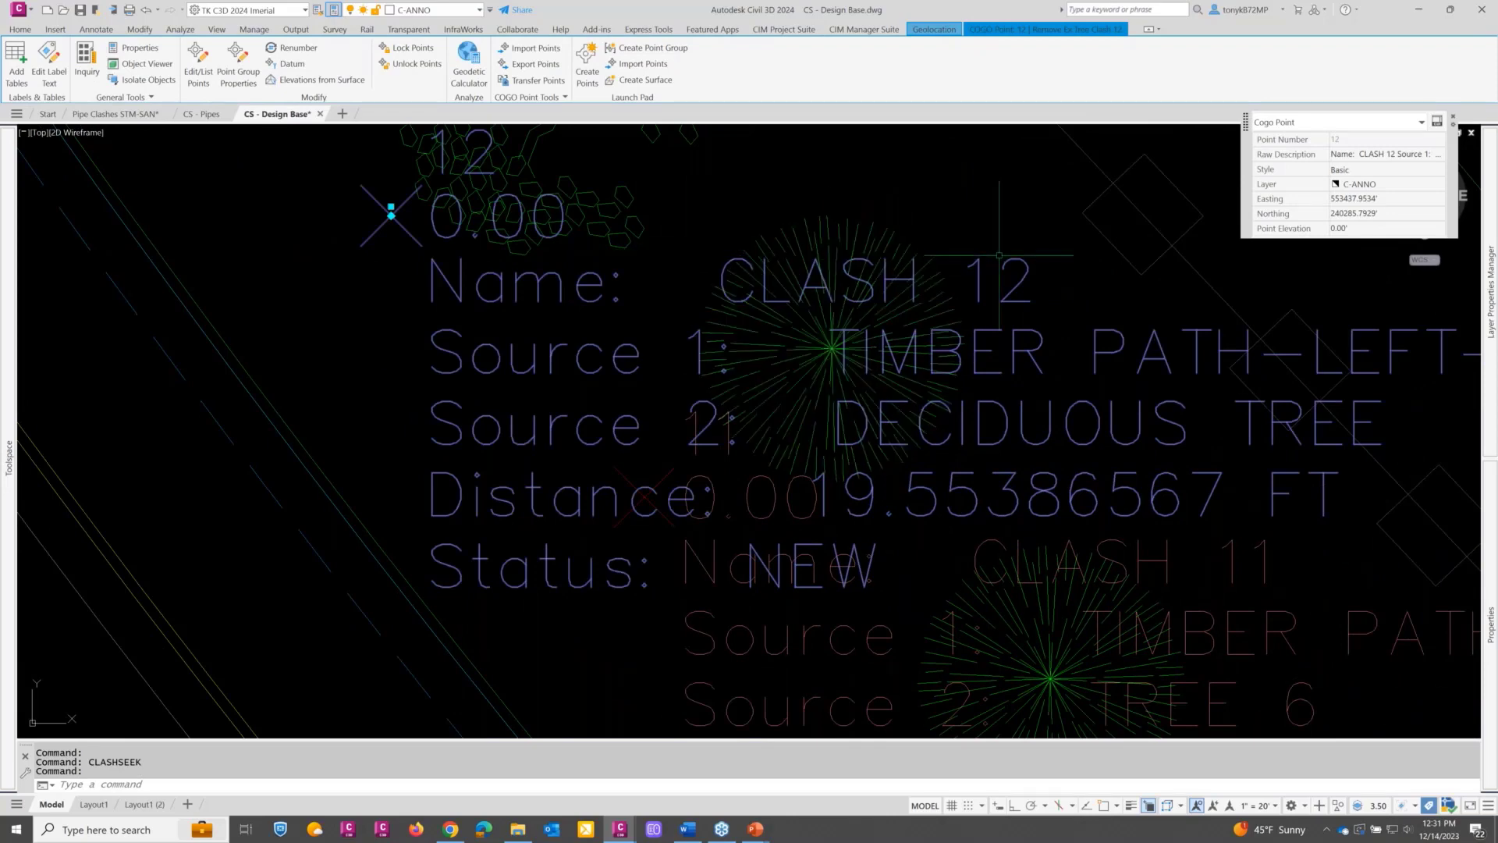
middle_drag(988, 260, 616, 257)
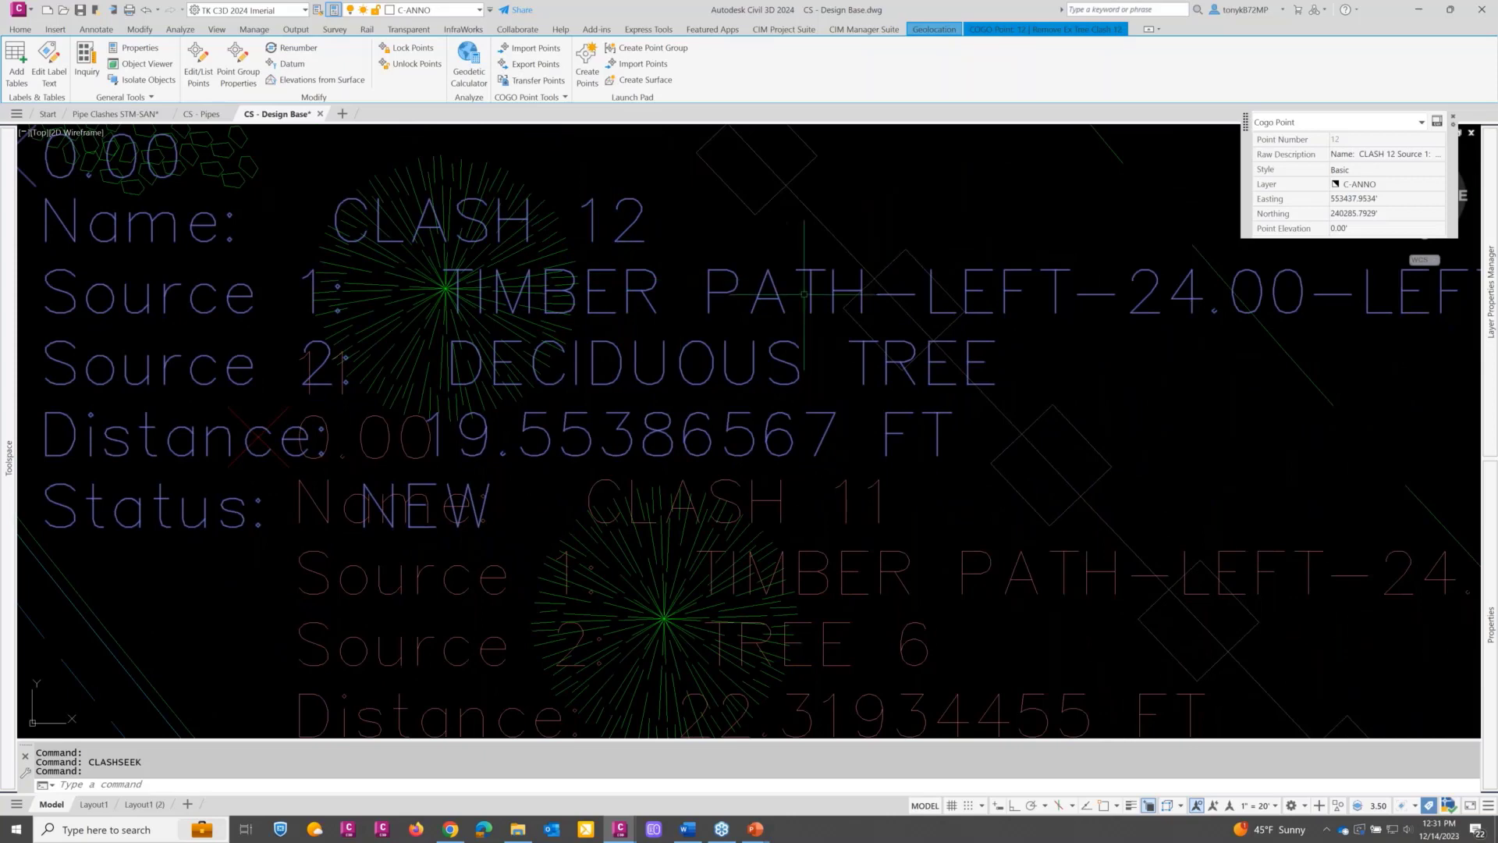
scroll(905, 299, down, 4)
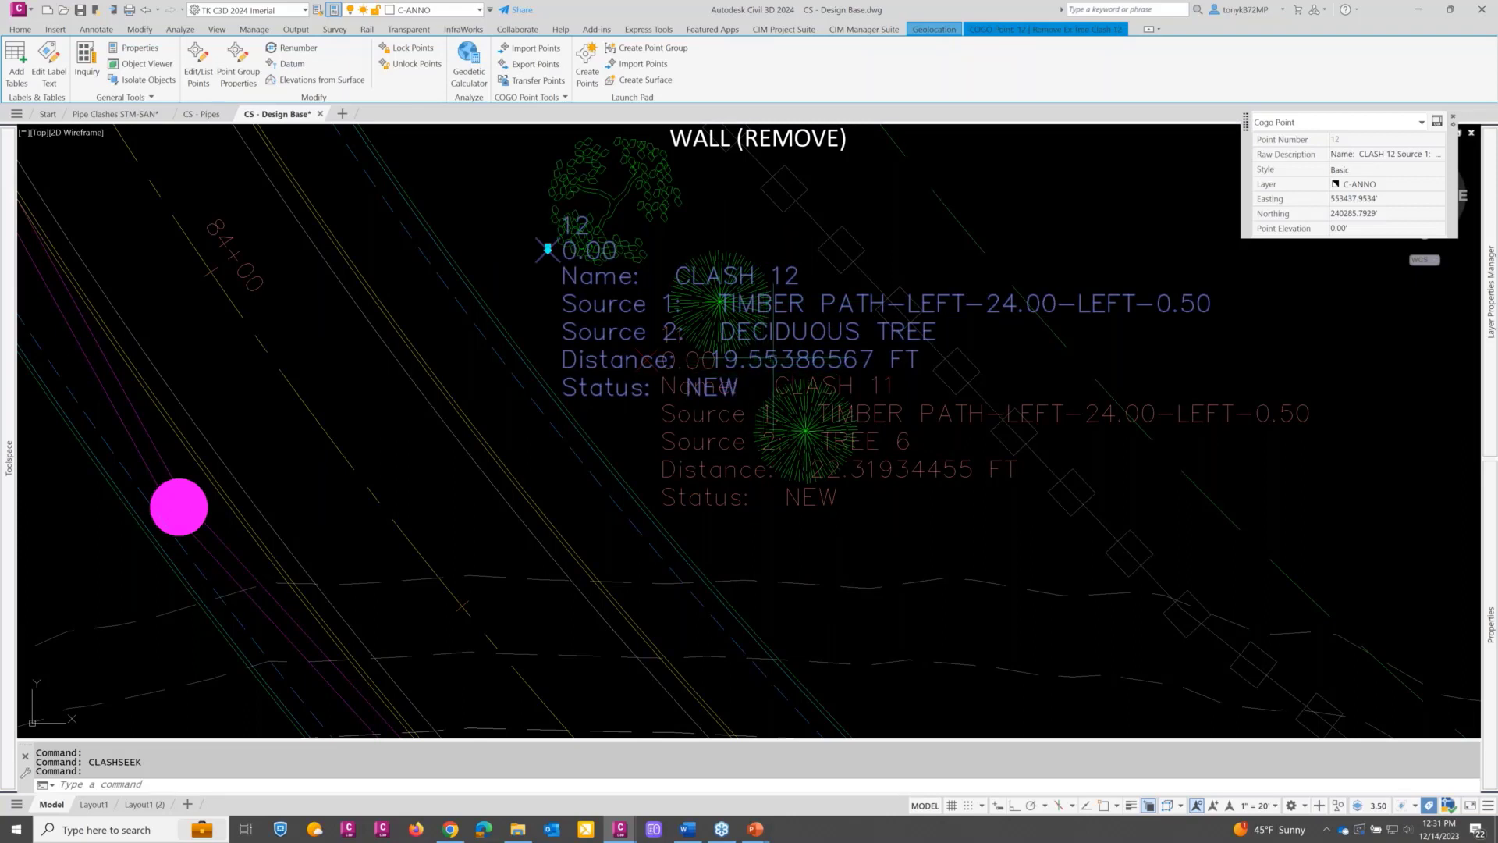
mouse_move(768, 364)
key(Escape)
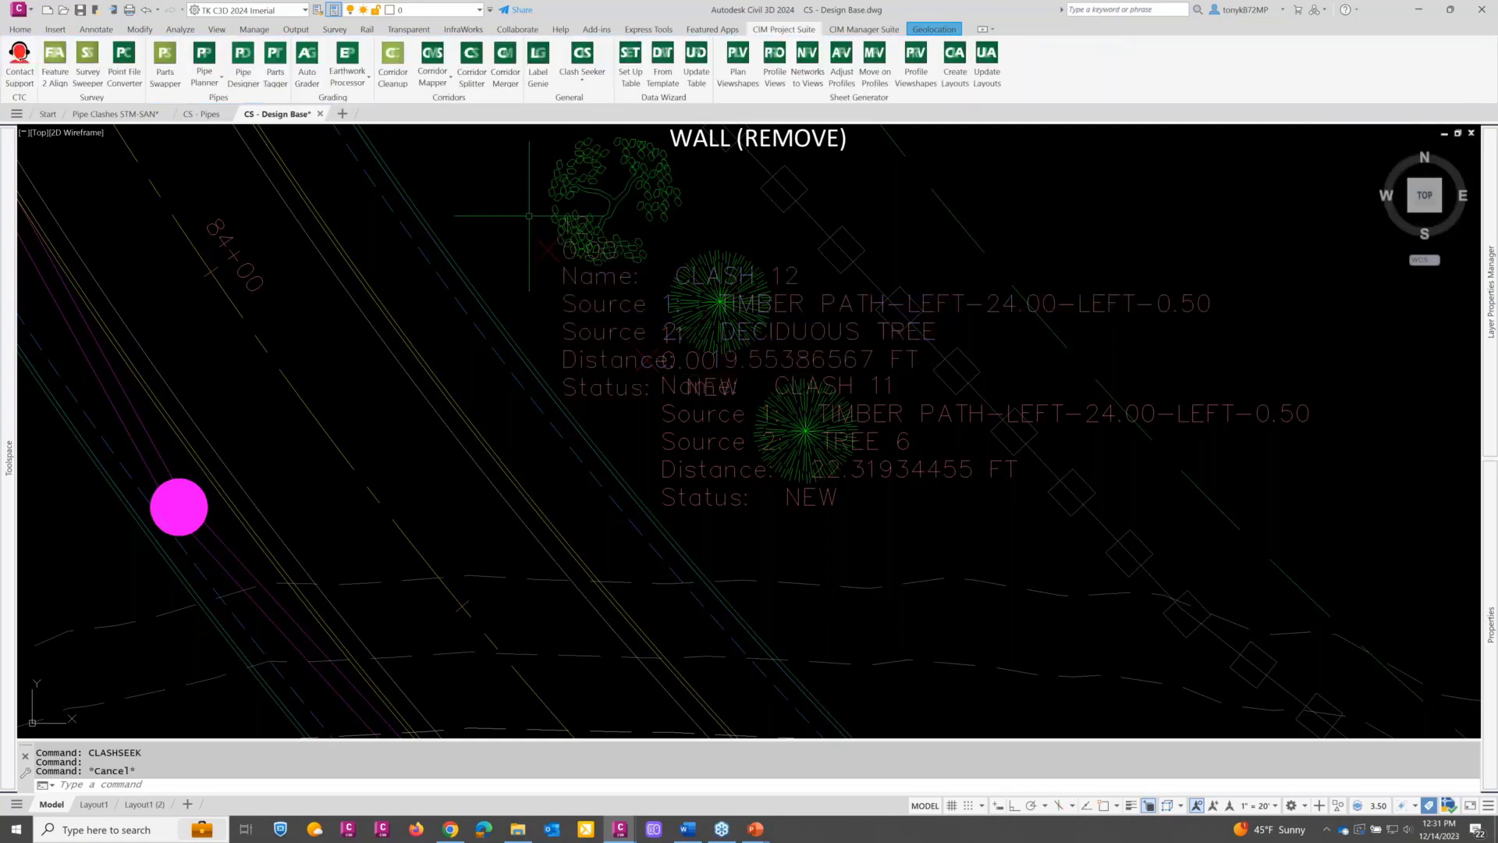
text(d)
key(Return)
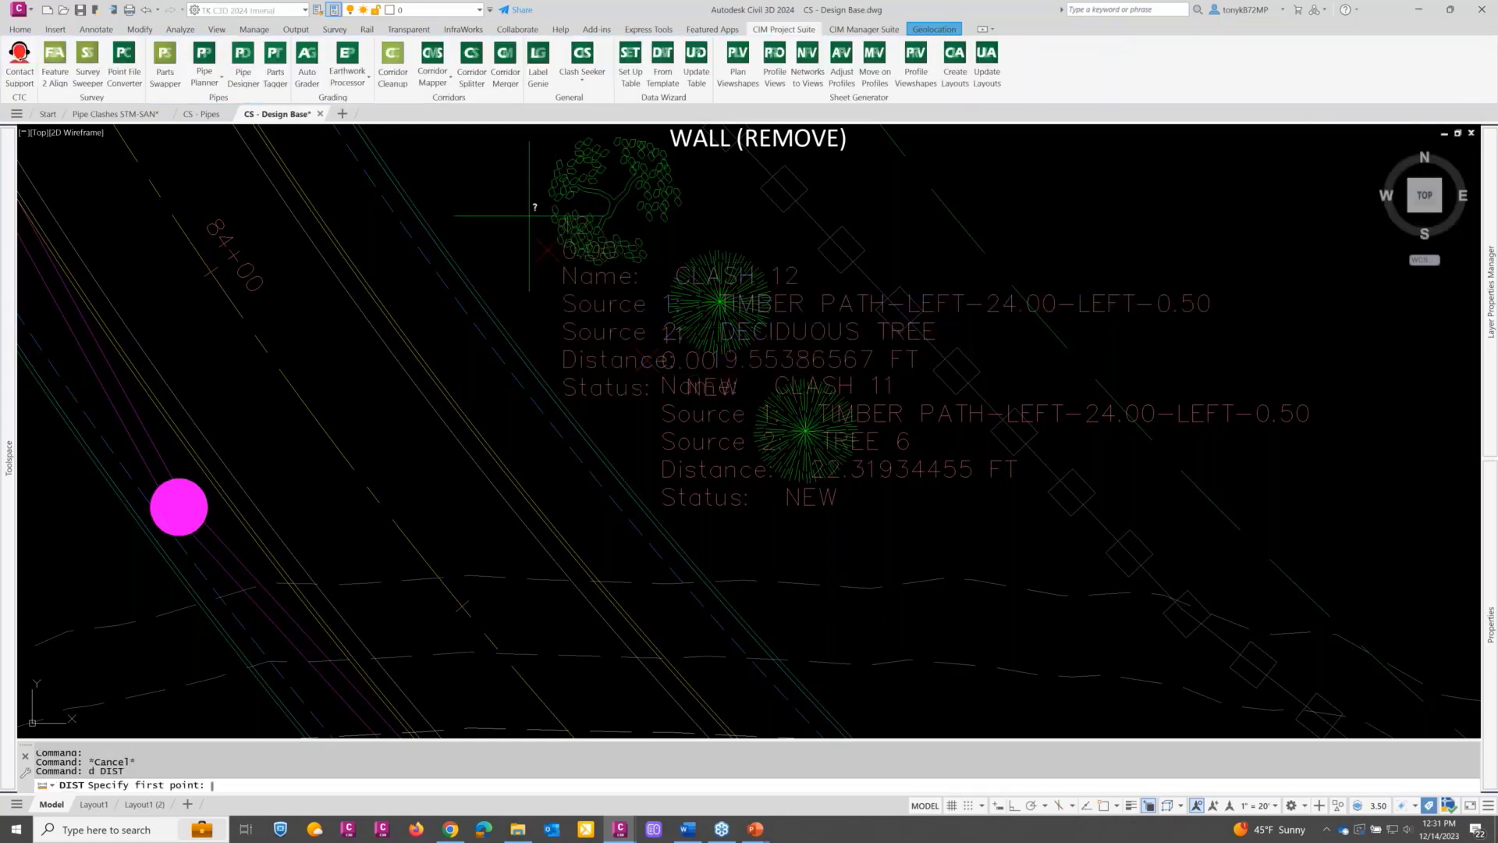
text(nod)
key(Return)
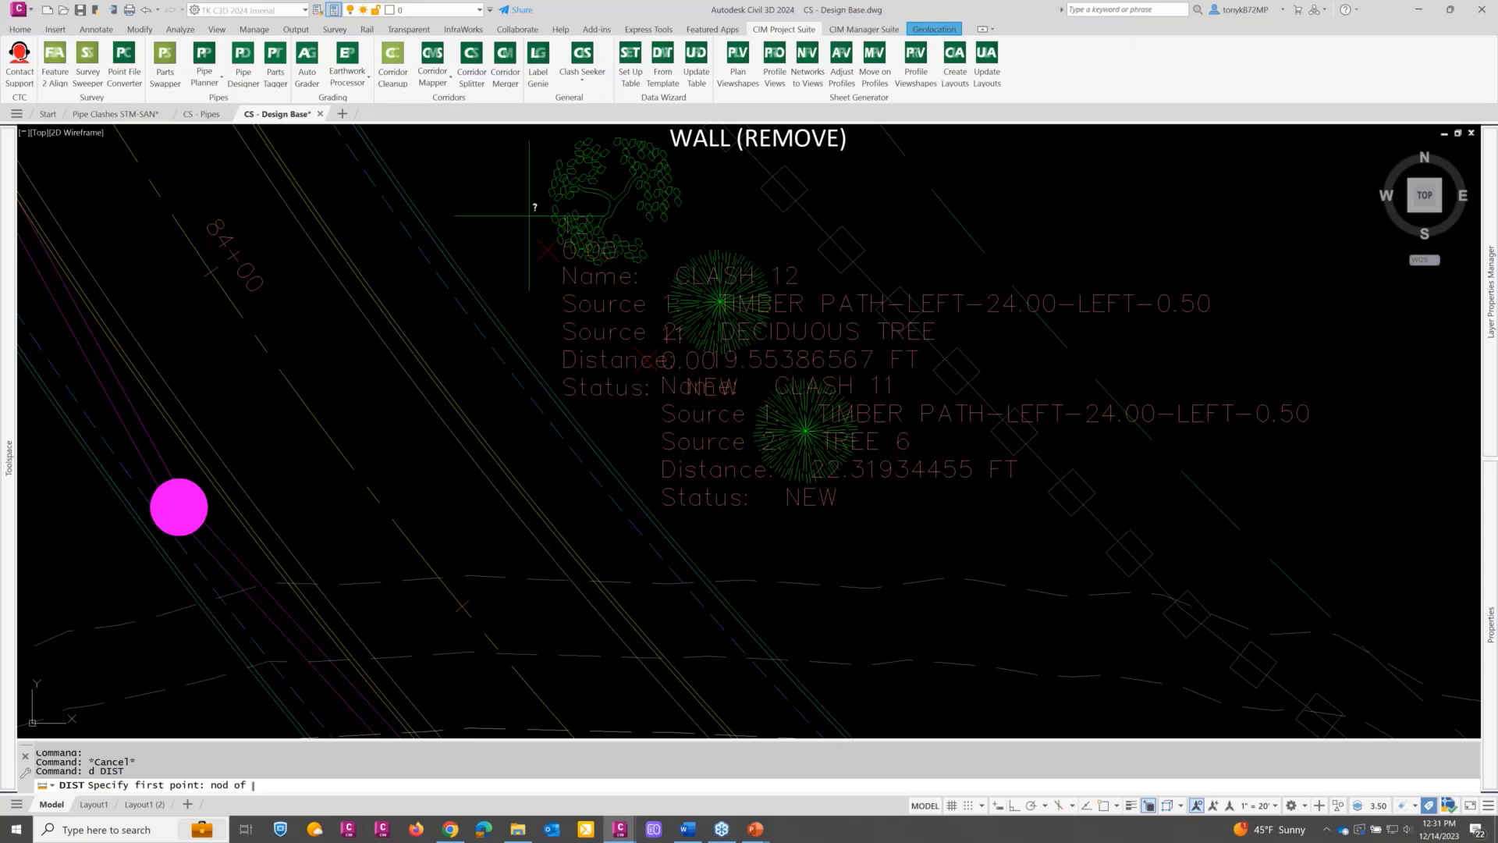
click(608, 196)
key(Escape)
key(Escape)
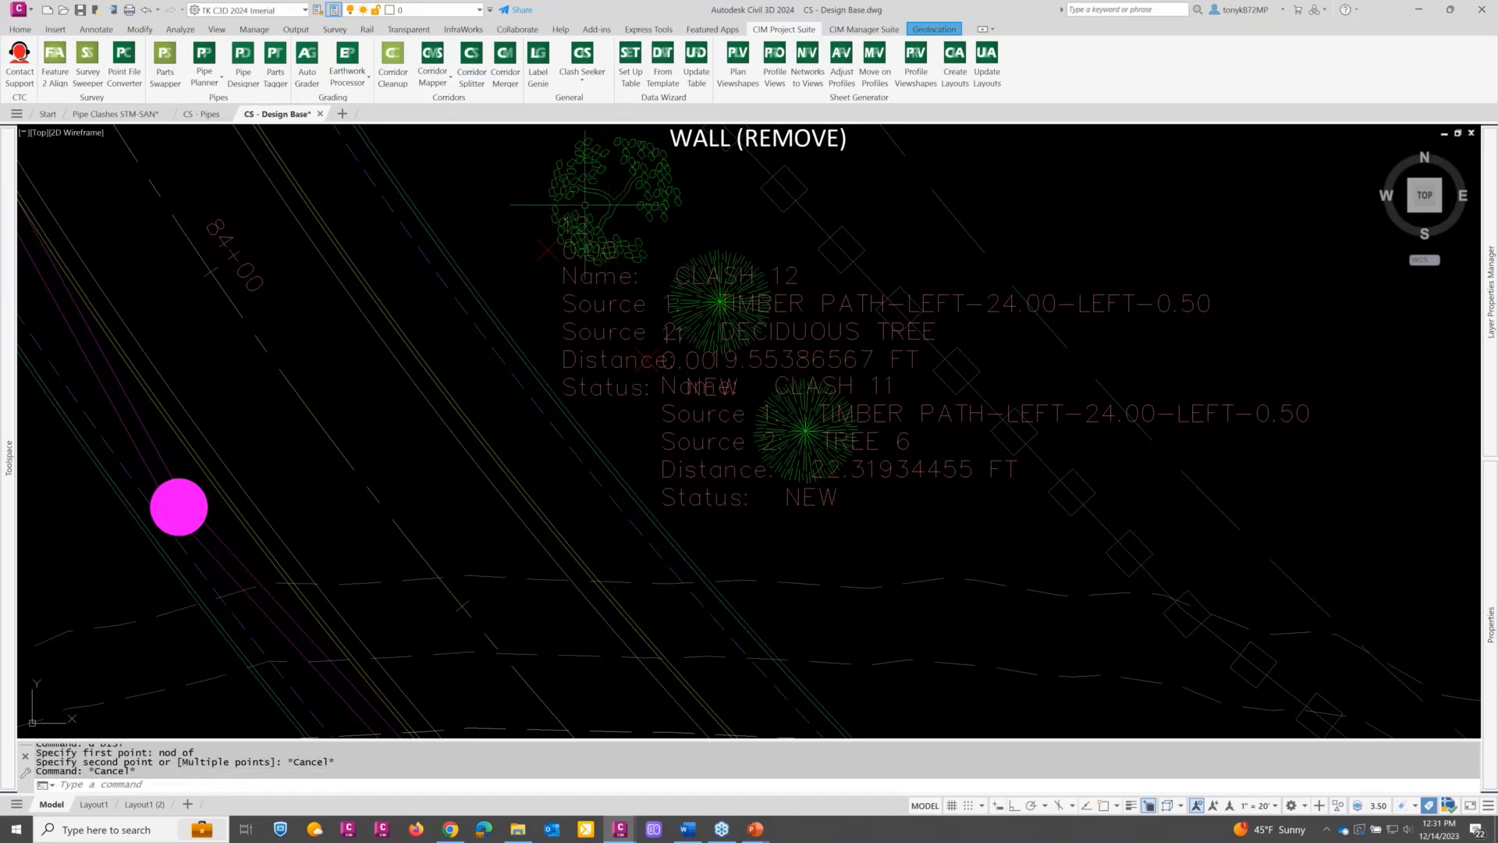
Step: Measure the distance from the deciduous tree at Clash 12 to the path alignment, and check the tree block's insertion point
text(d)
key(Return)
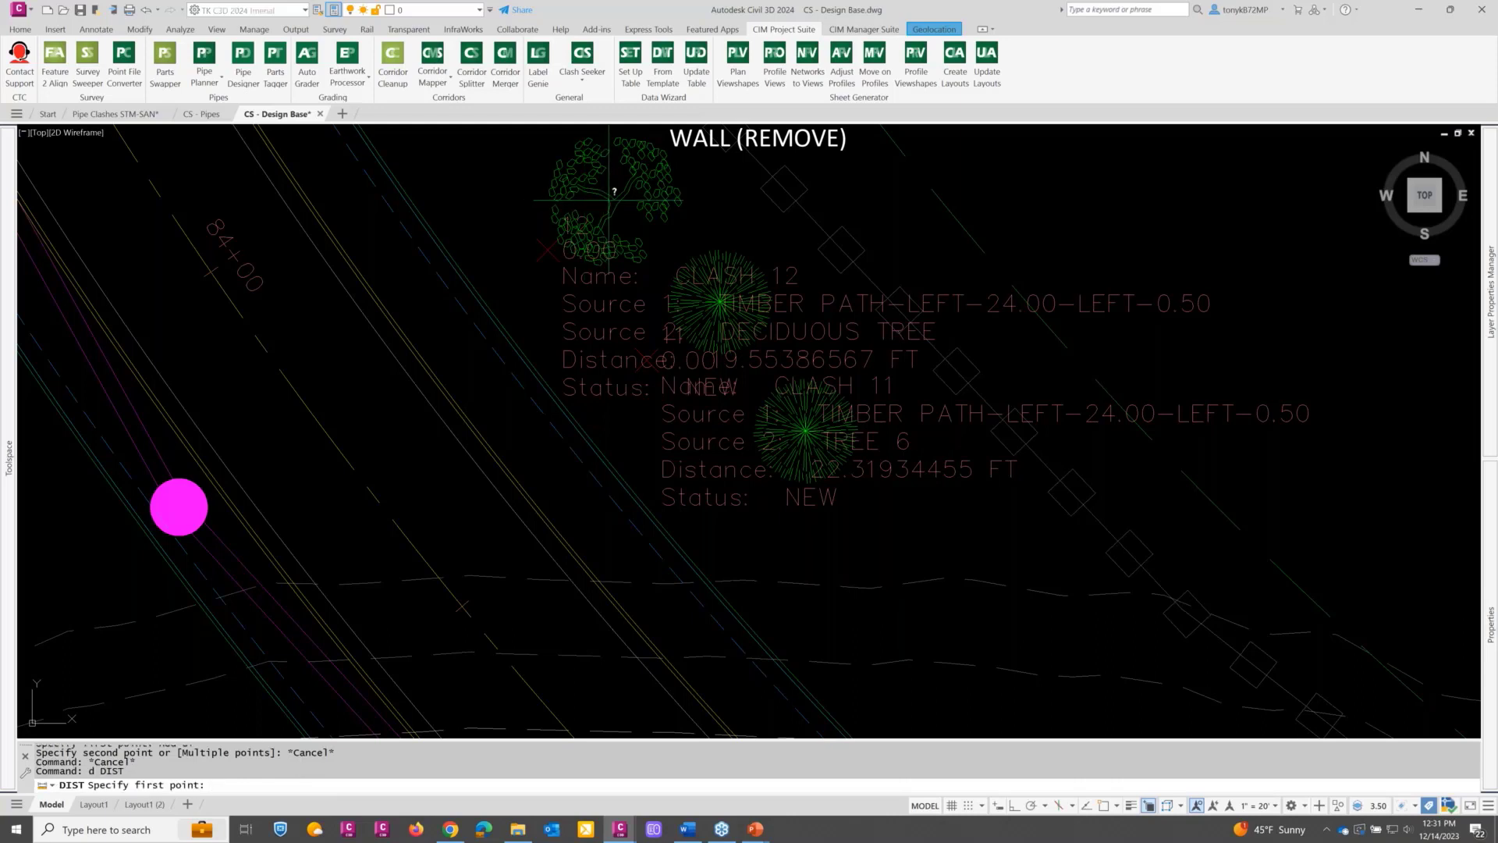
click(602, 199)
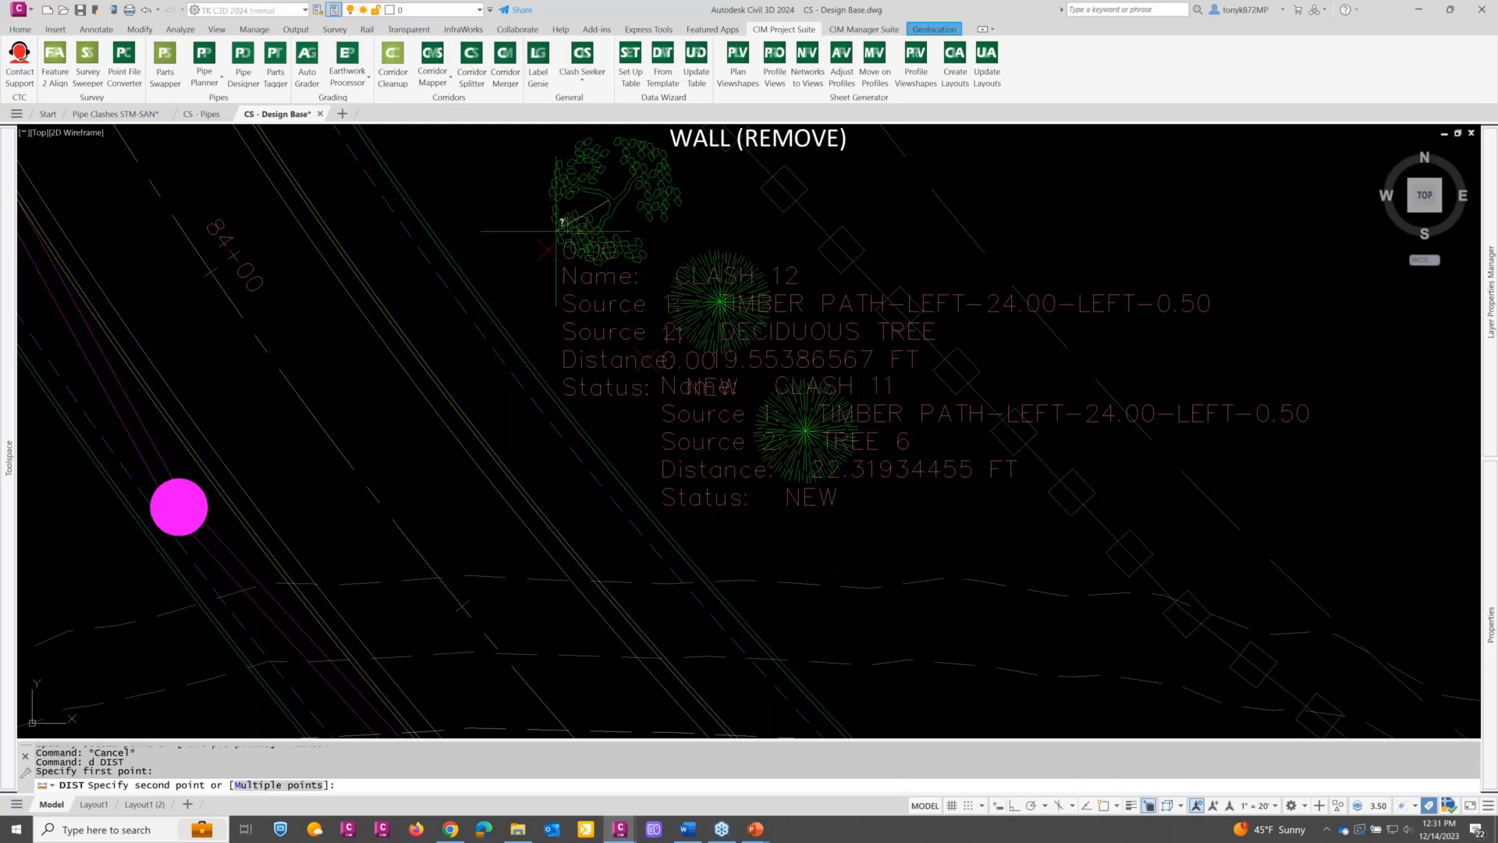
click(483, 298)
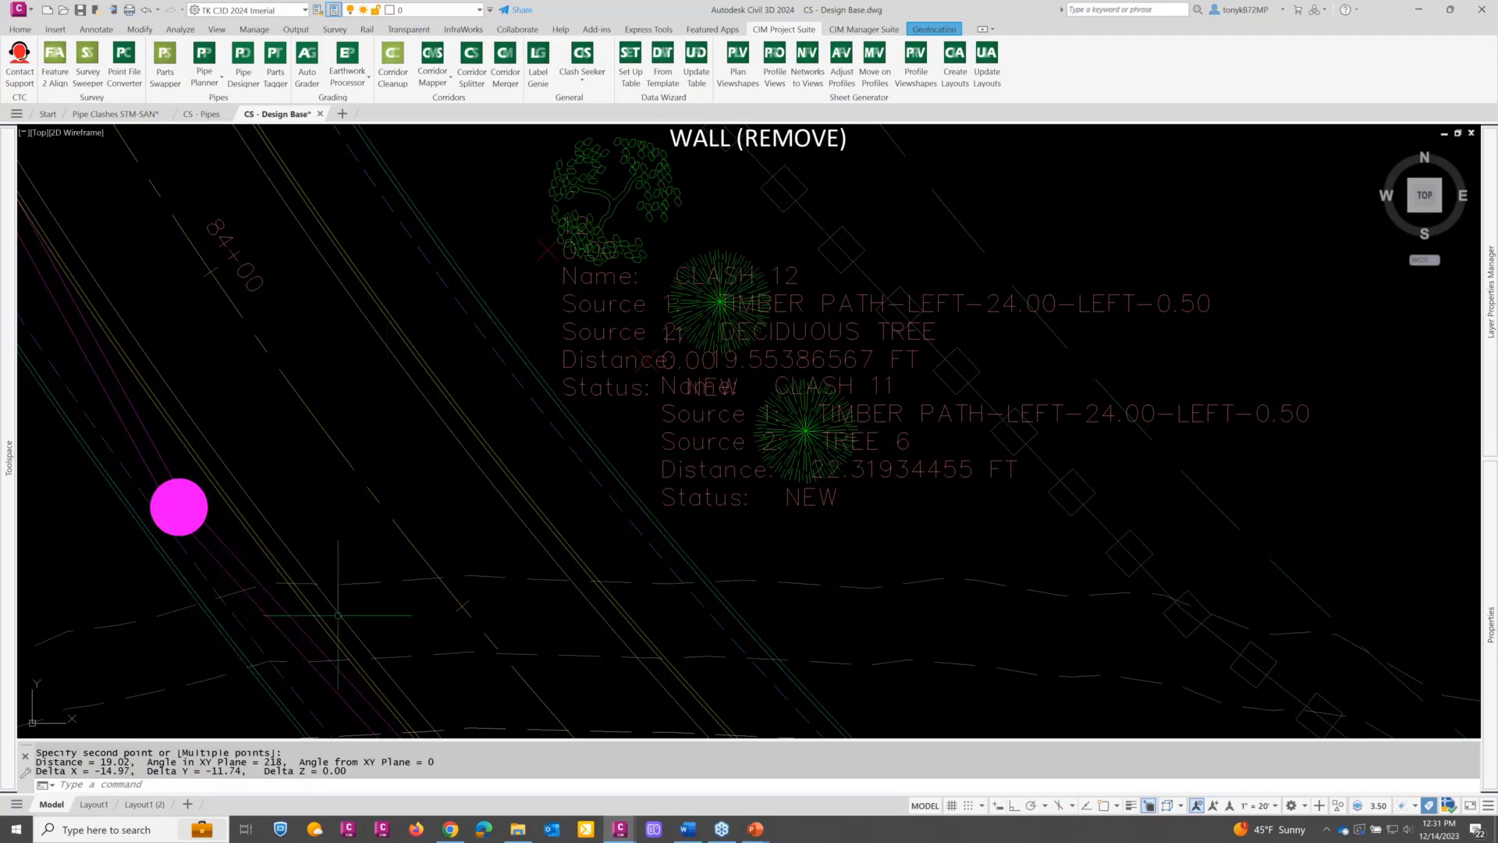
key(Escape)
click(617, 199)
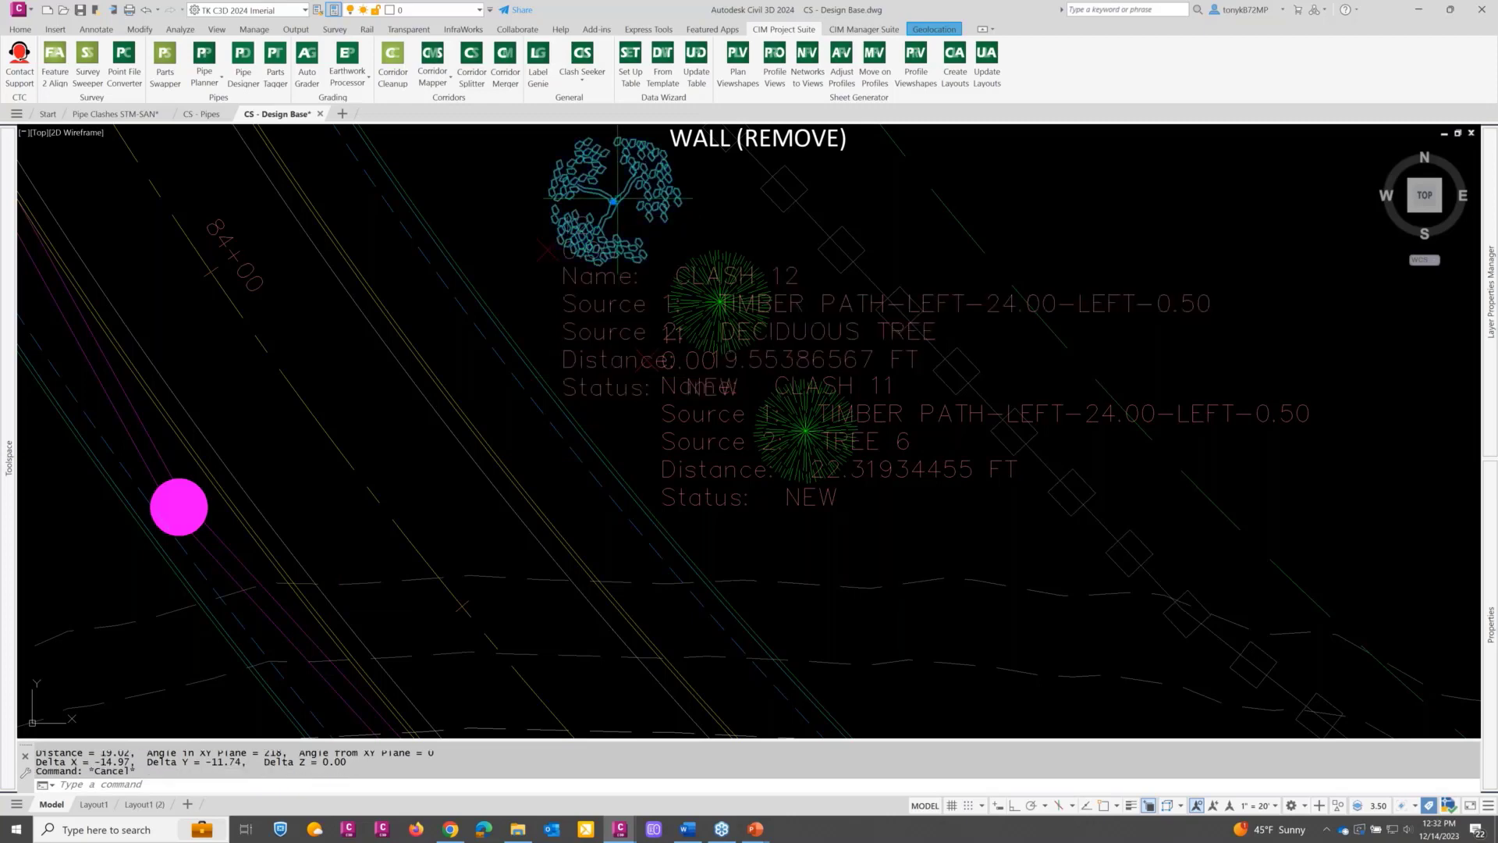
key(Escape)
key(Escape)
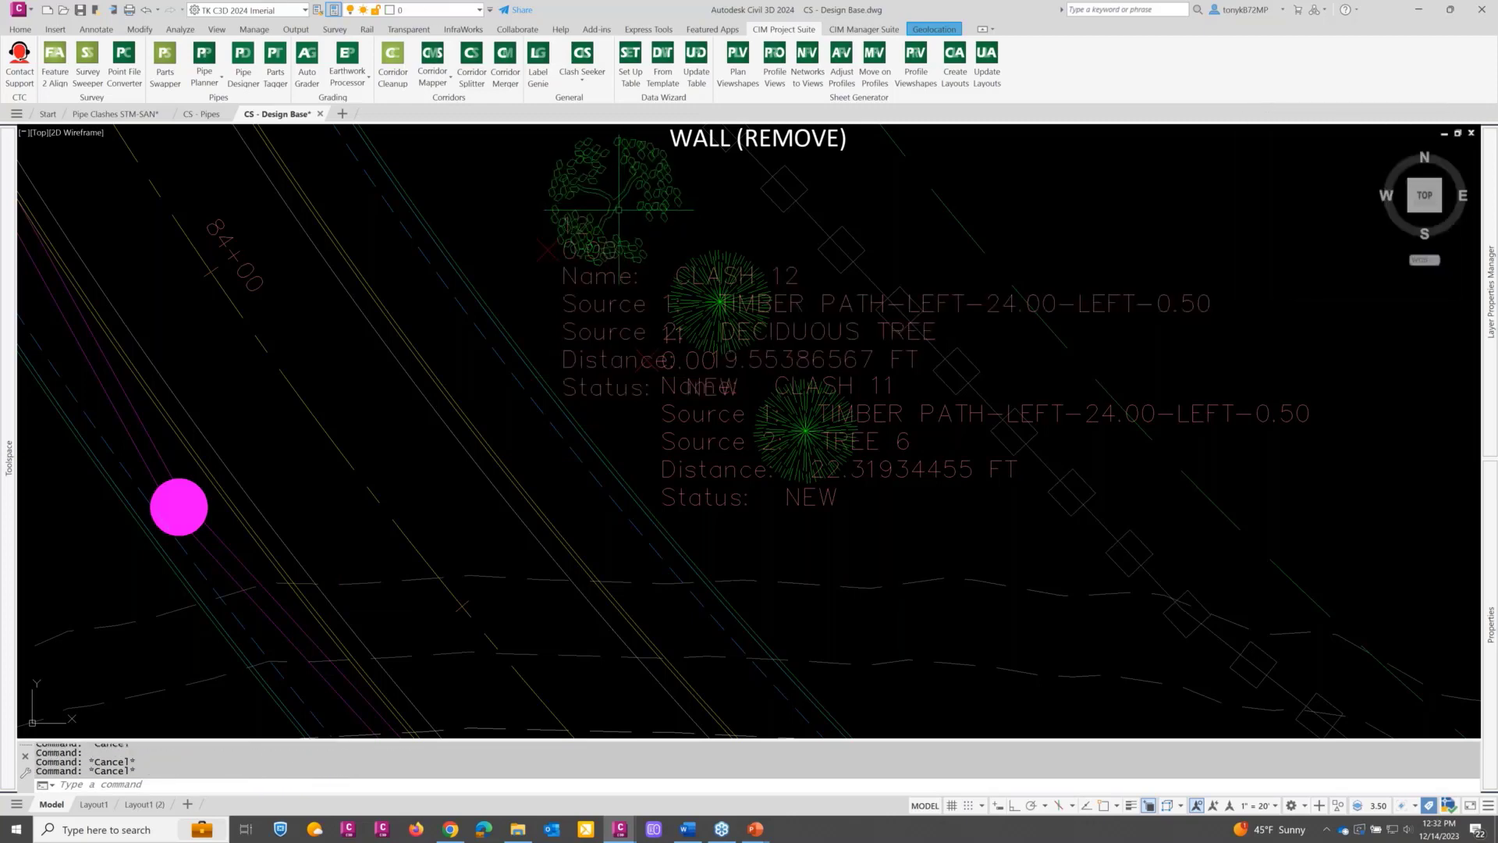
Step: Look over the clash labels, light poles and wall removal labels along the path, and view the Label Genie settings
scroll(625, 203, down, 4)
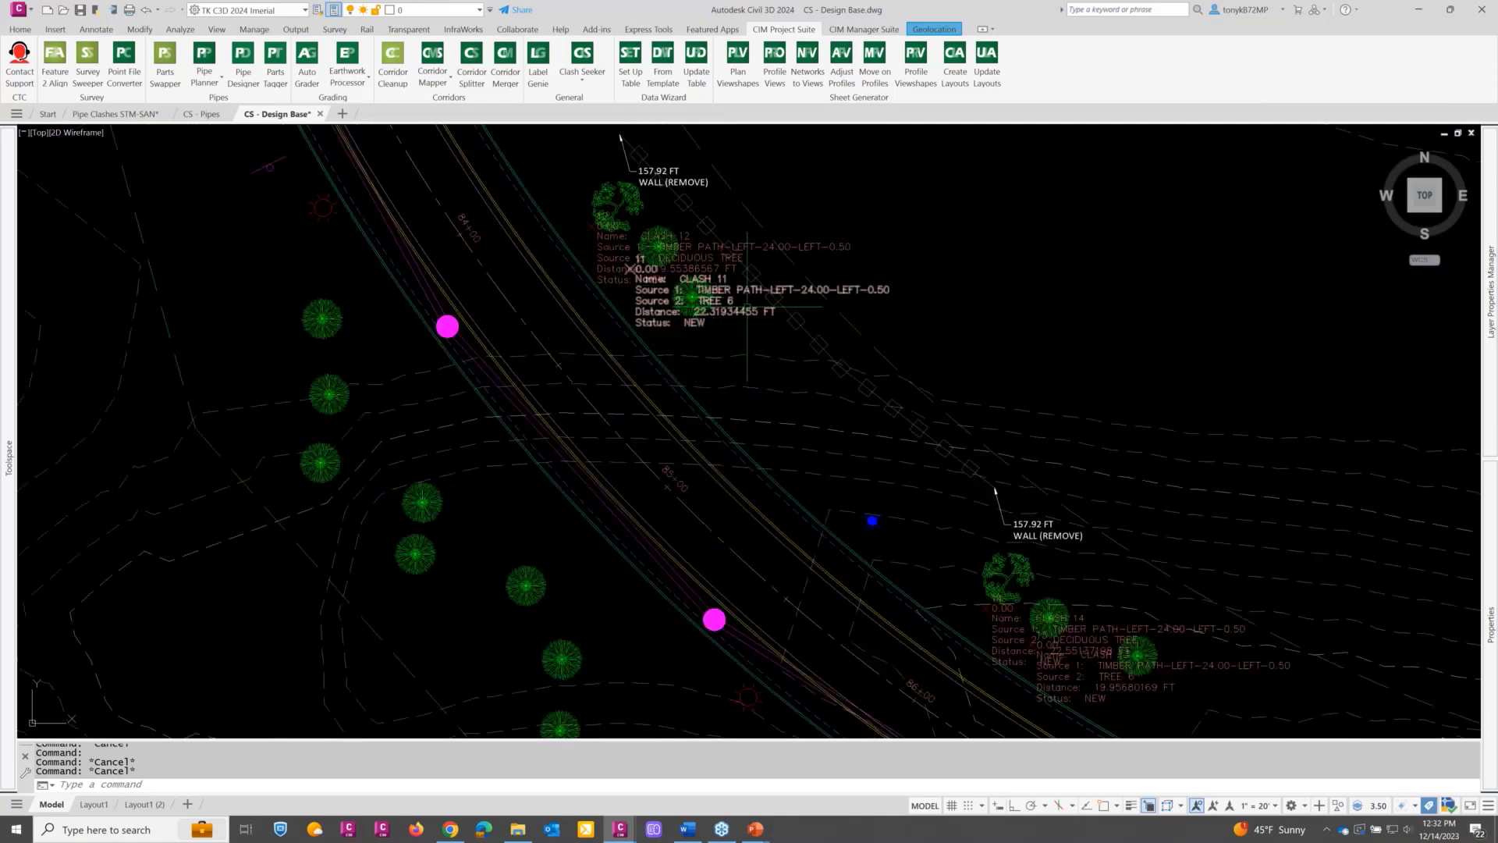
scroll(739, 317, down, 4)
scroll(734, 318, up, 5)
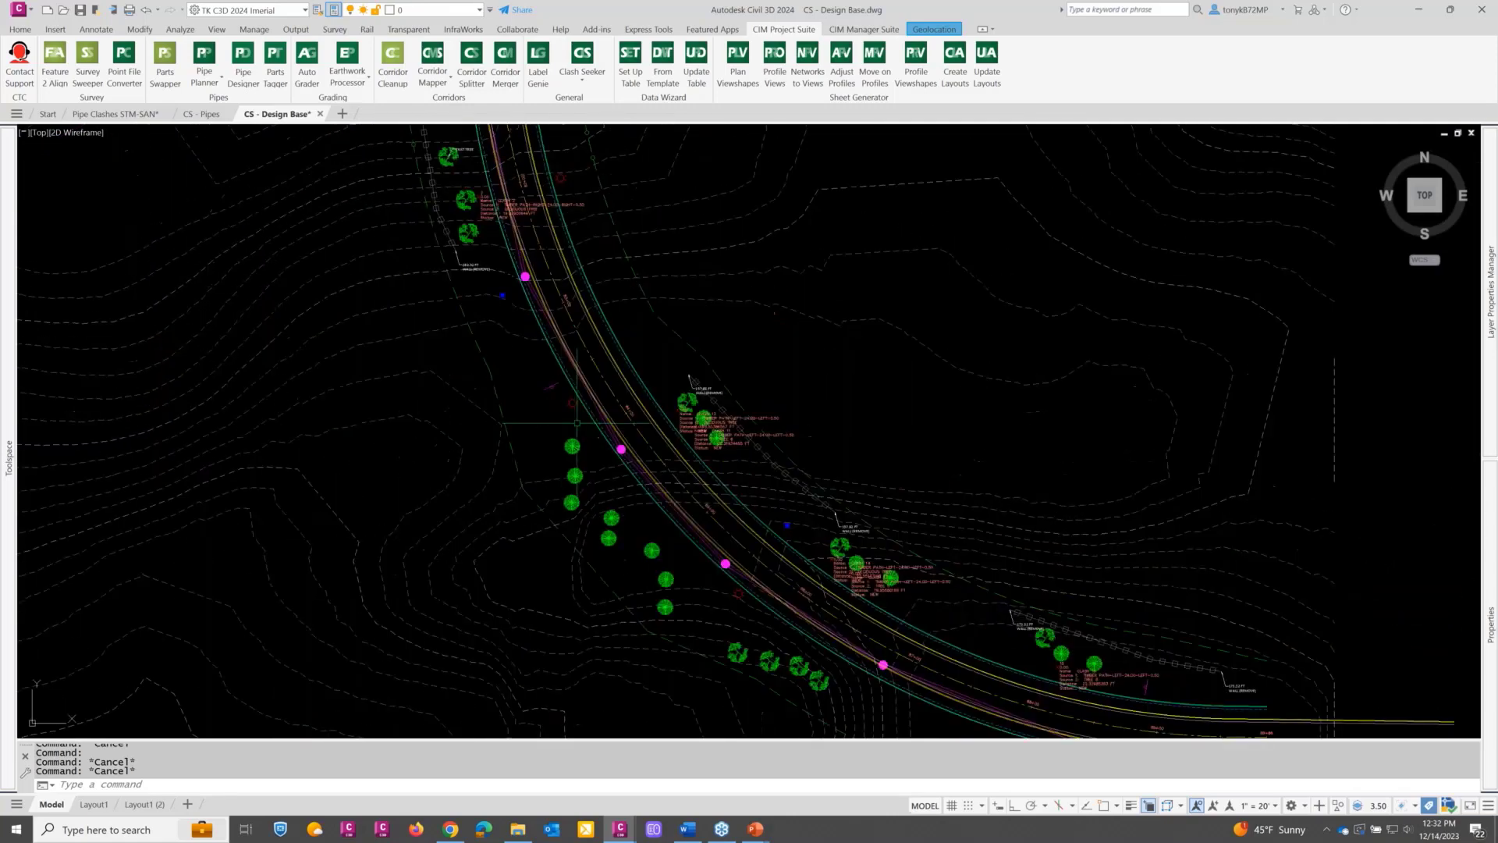
key(Escape)
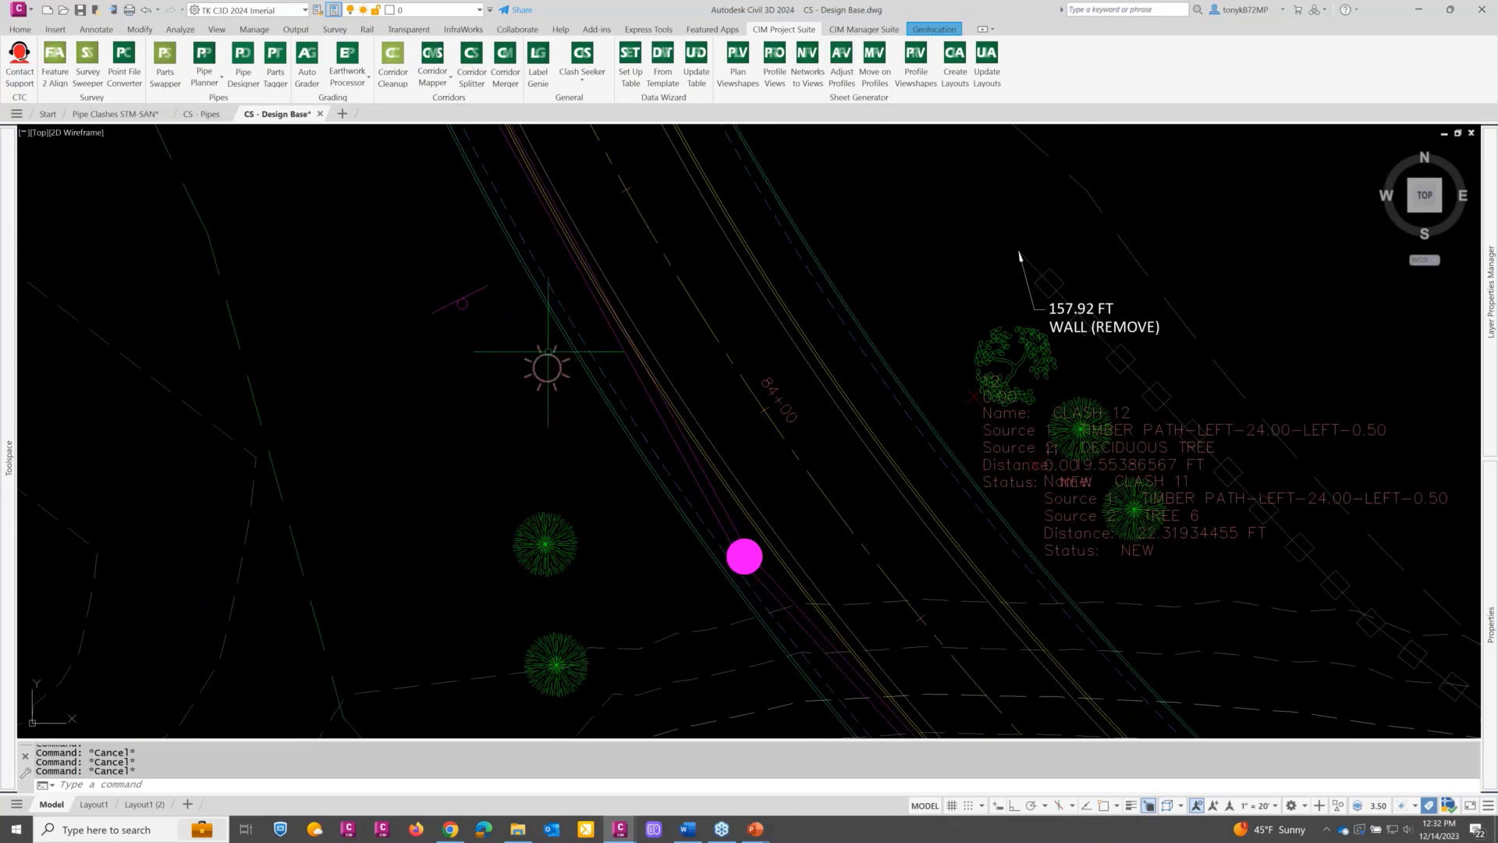
scroll(518, 330, down, 4)
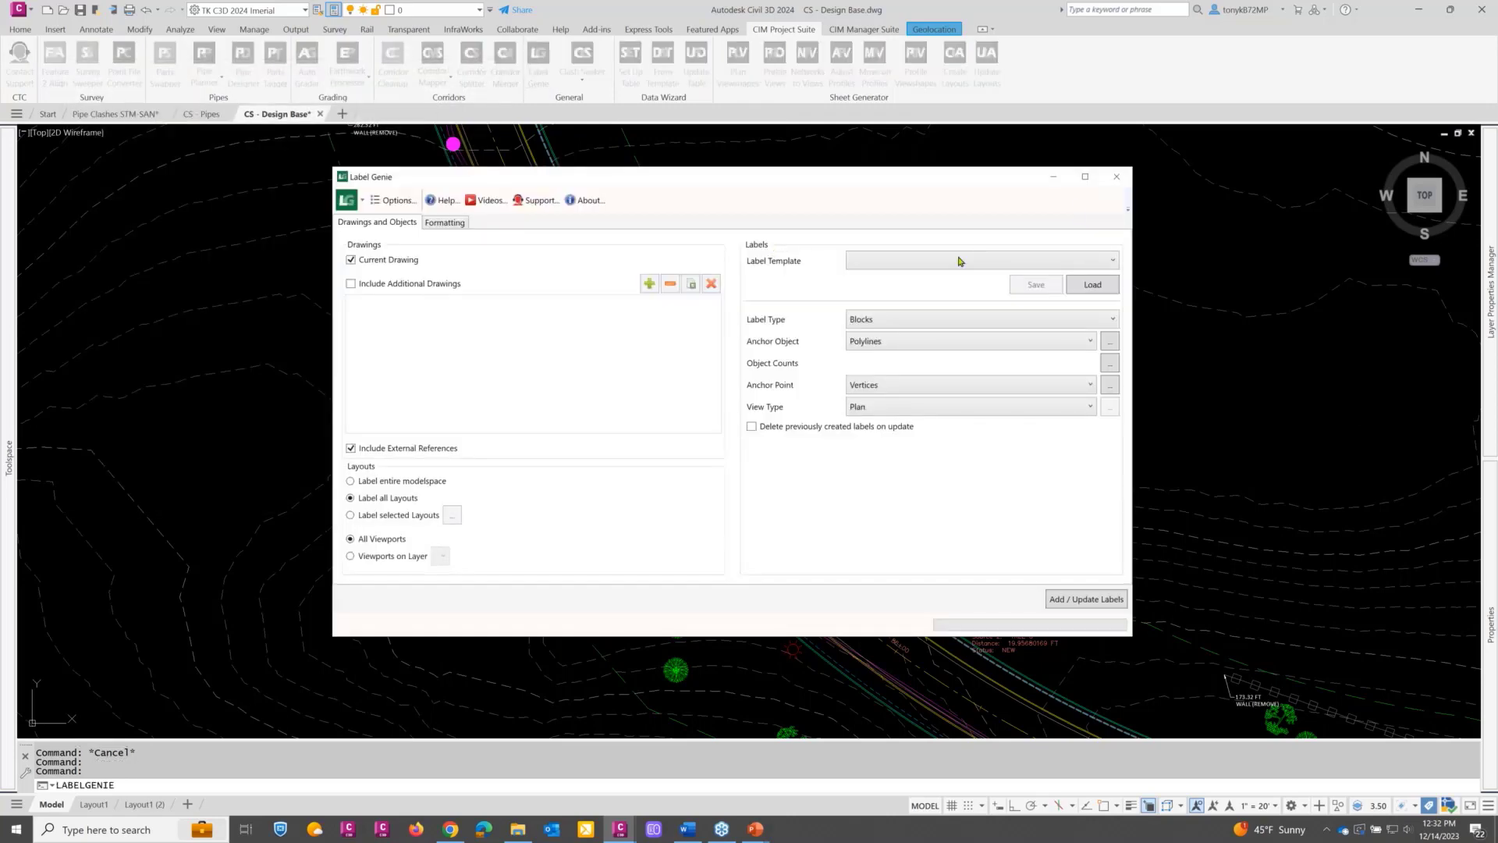
click(1116, 179)
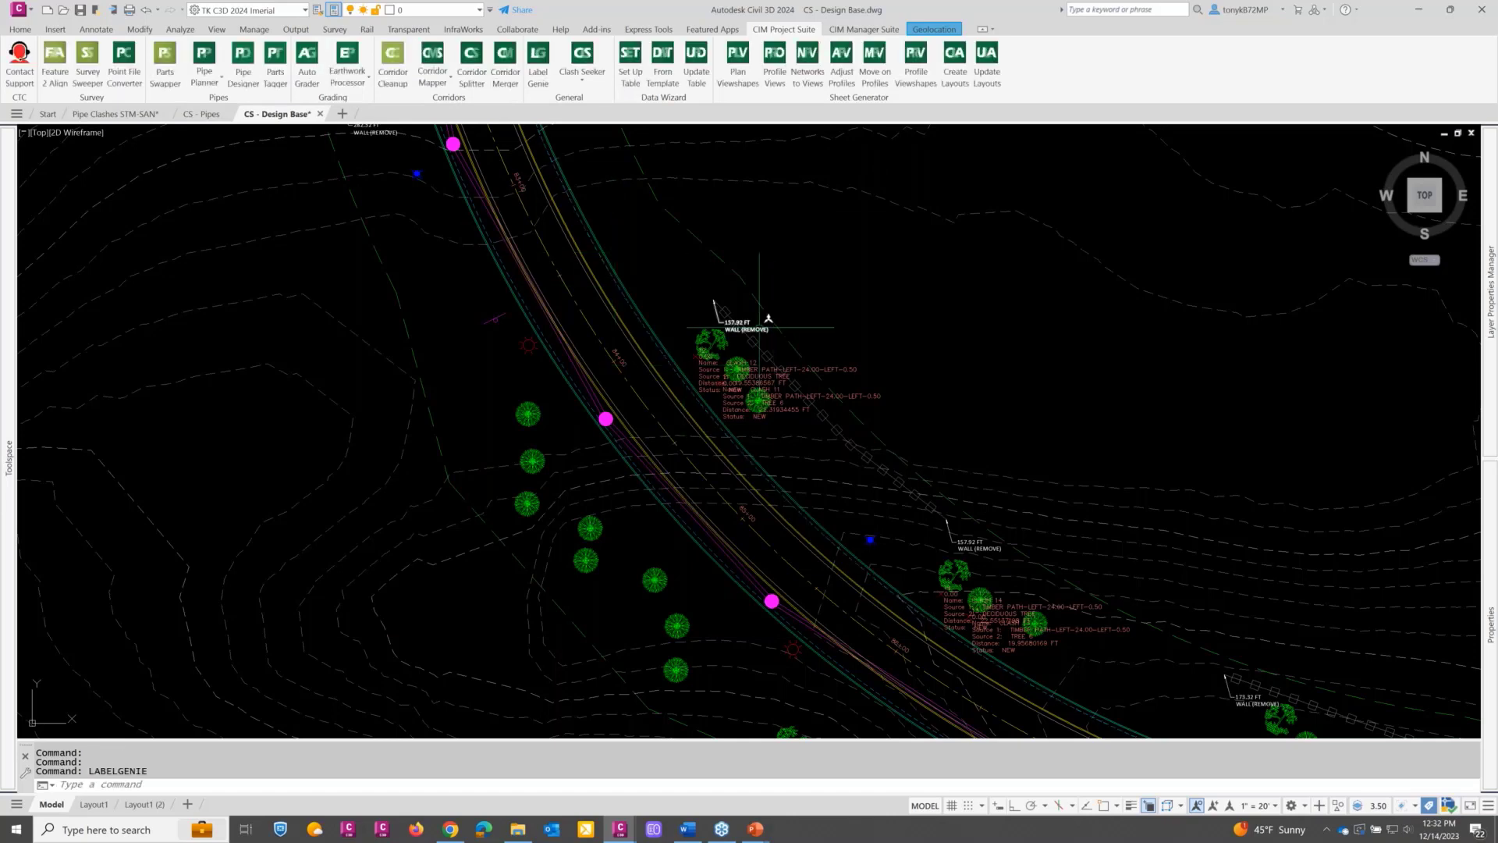
scroll(755, 324, up, 5)
scroll(714, 316, down, 4)
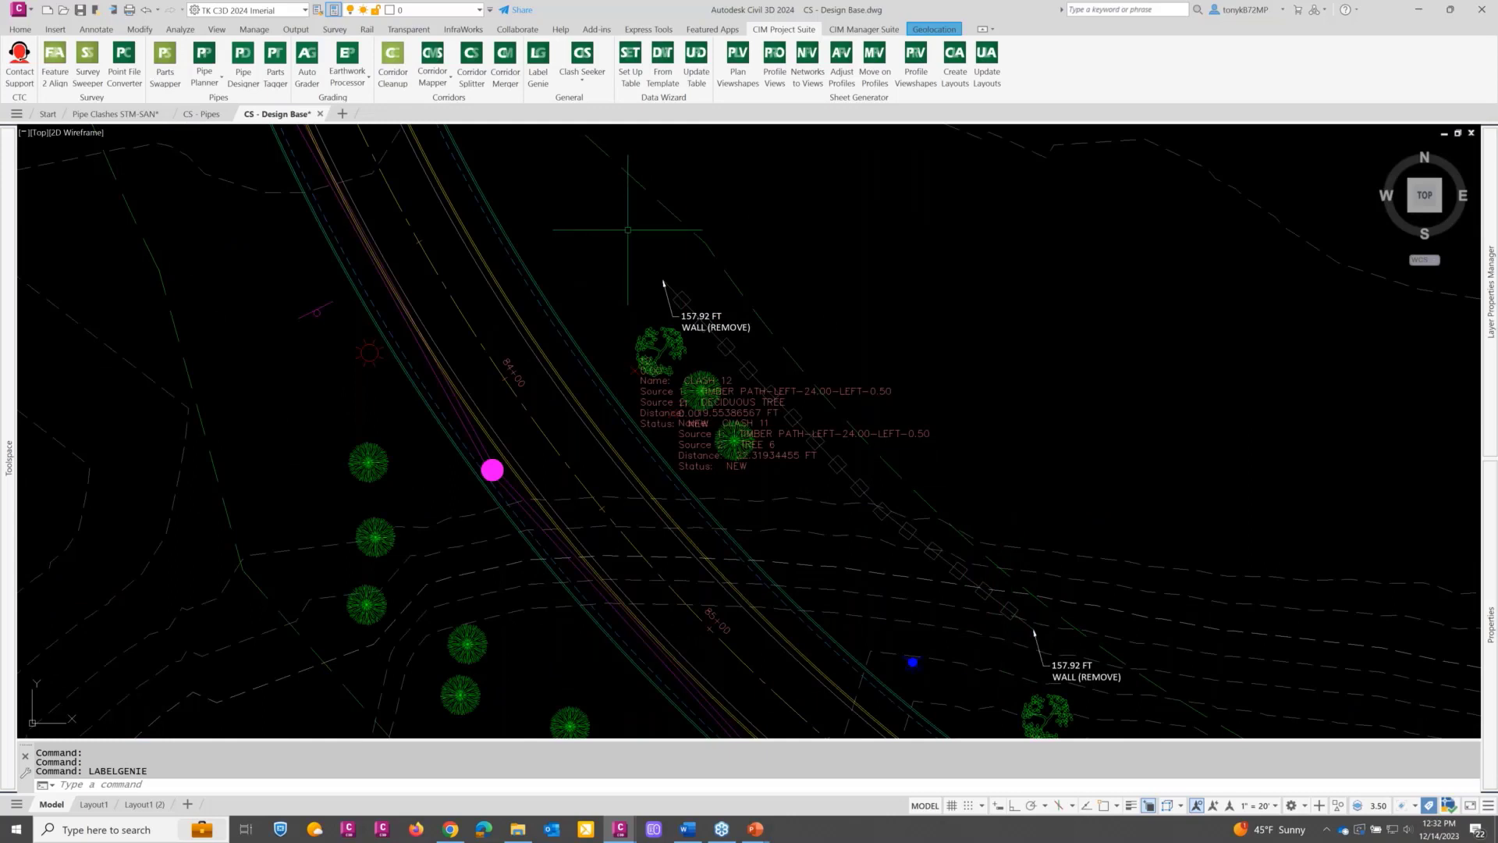
middle_drag(647, 296, 534, 230)
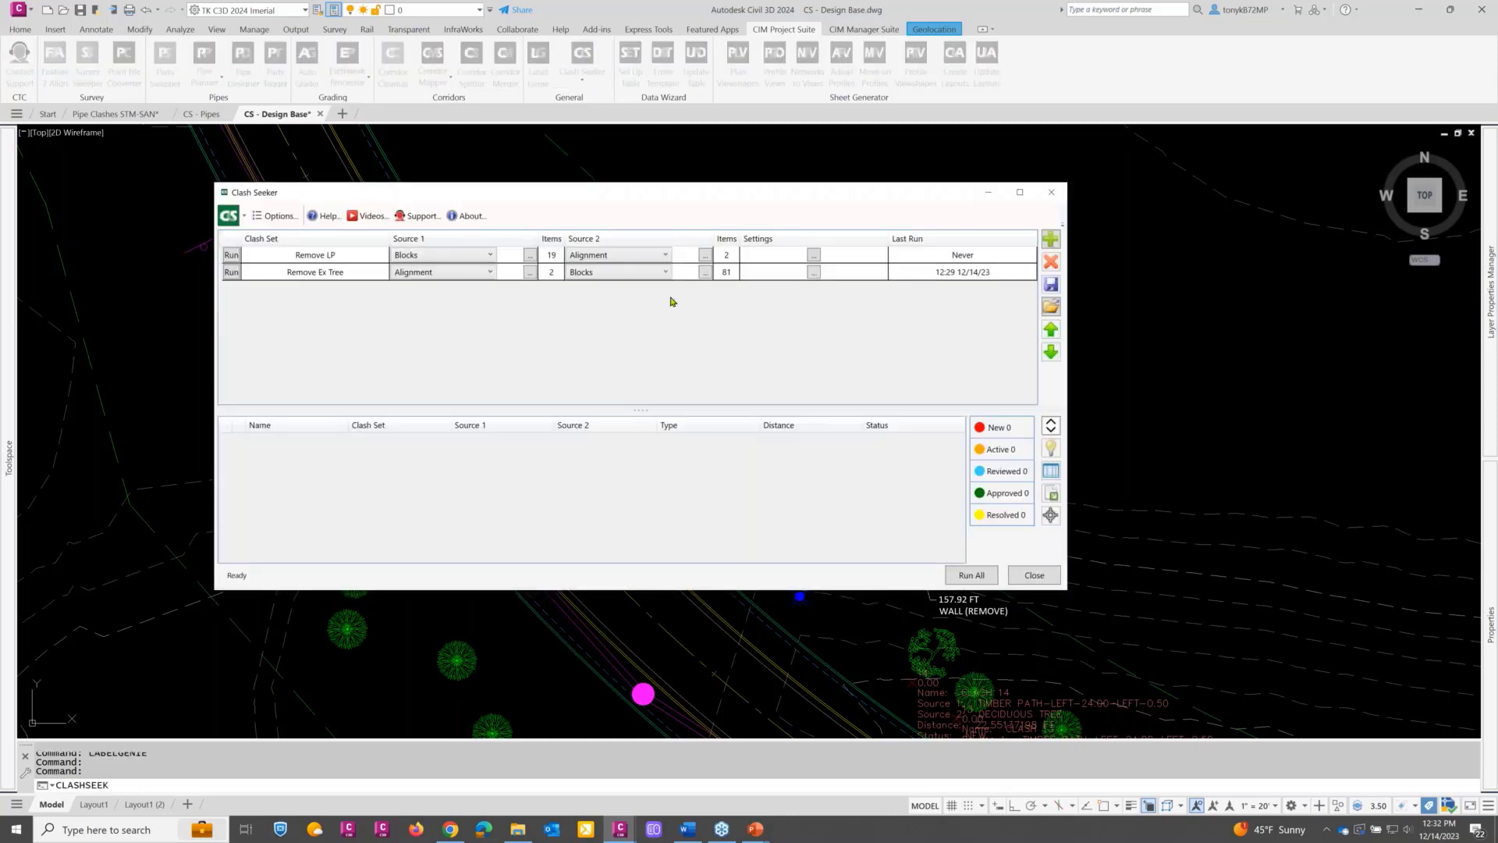
Step: Review the Remove LP clash set's source filters for the light pole blocks and the Timber Path alignments
click(331, 258)
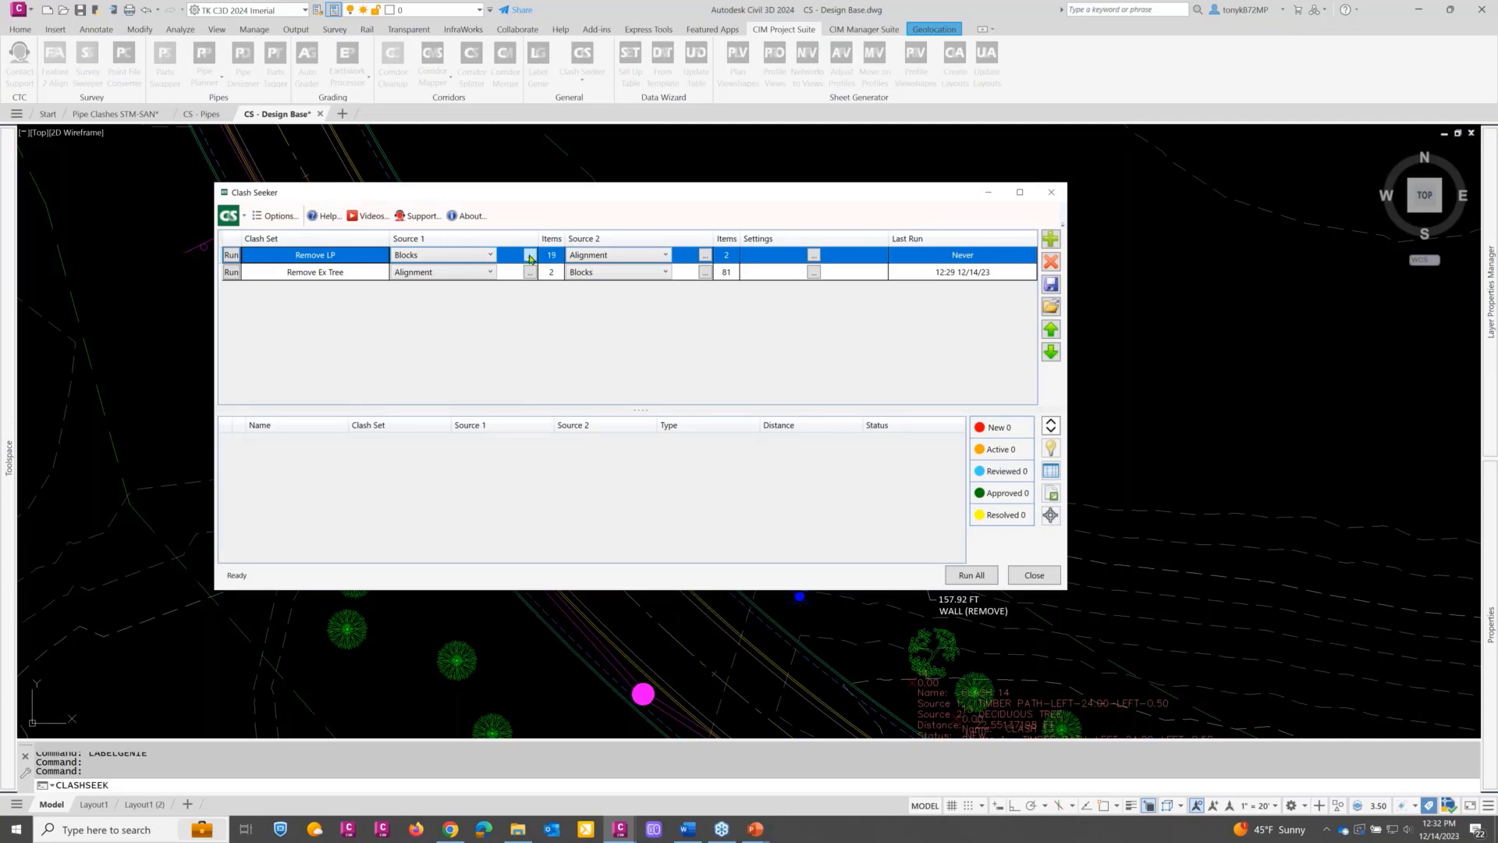
click(530, 256)
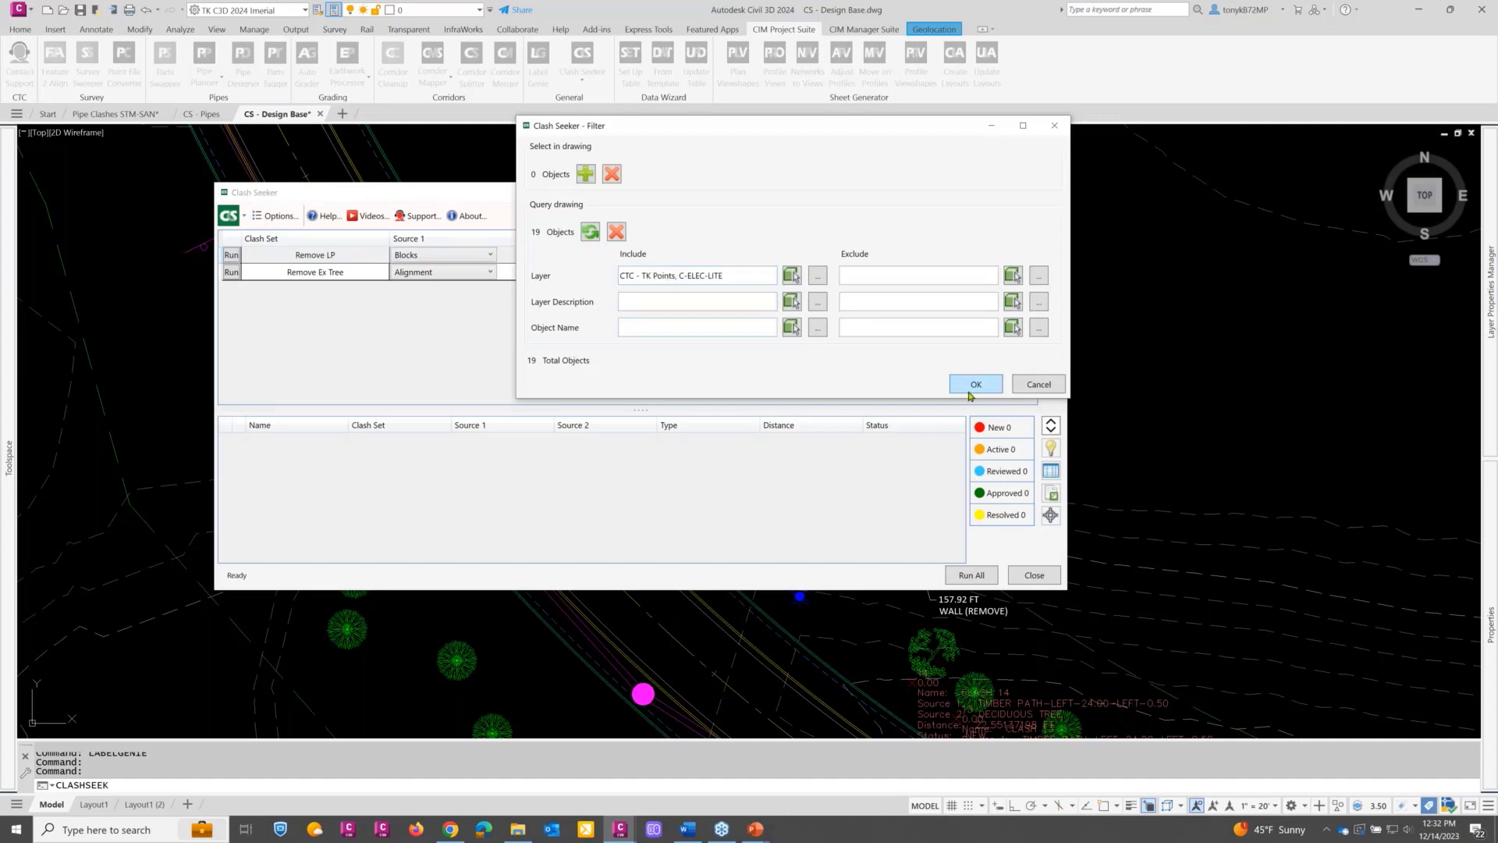
click(1039, 385)
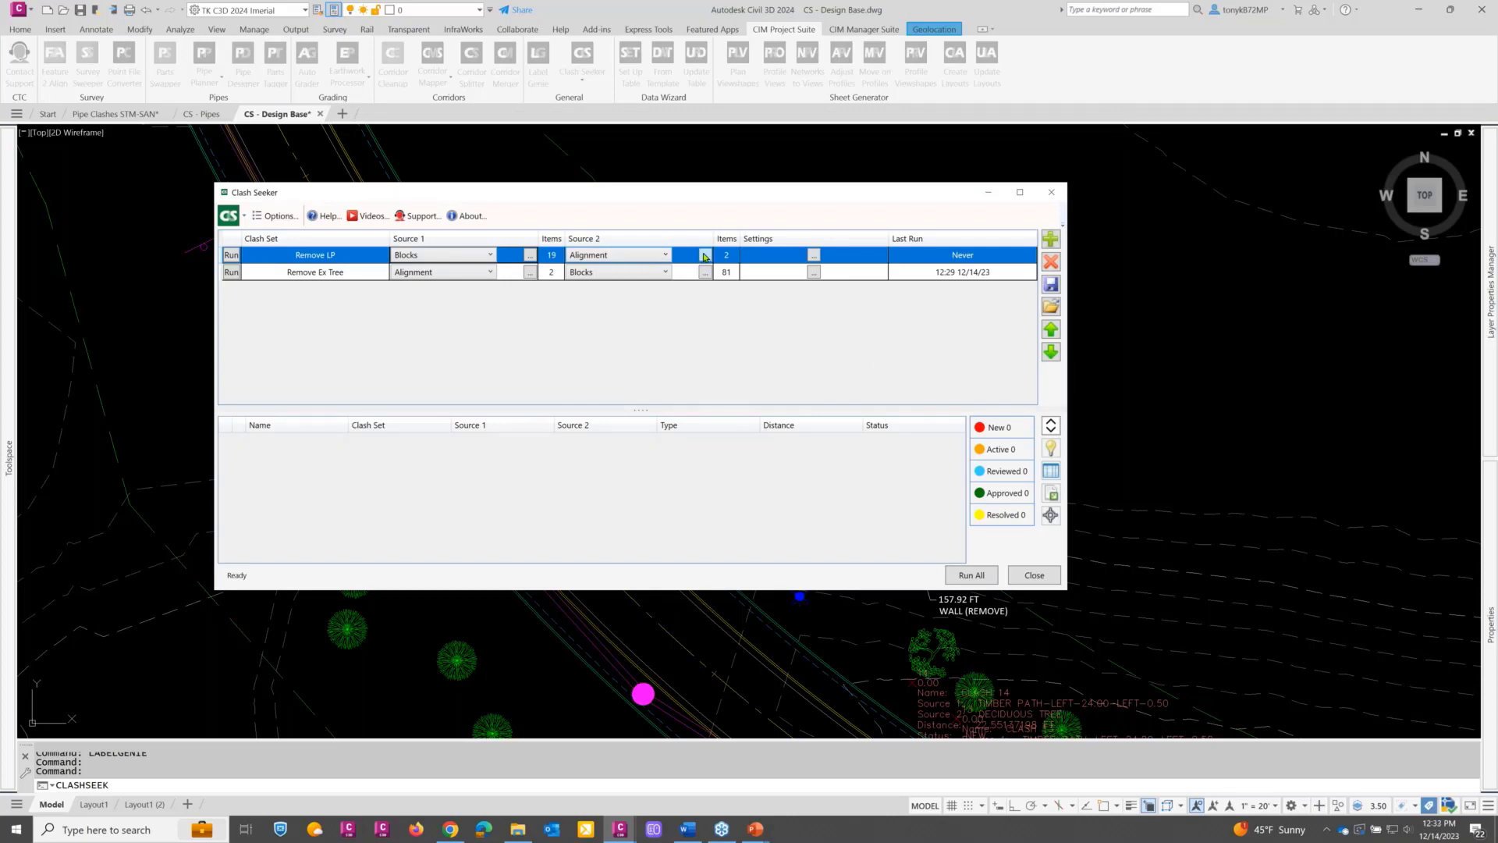
click(705, 255)
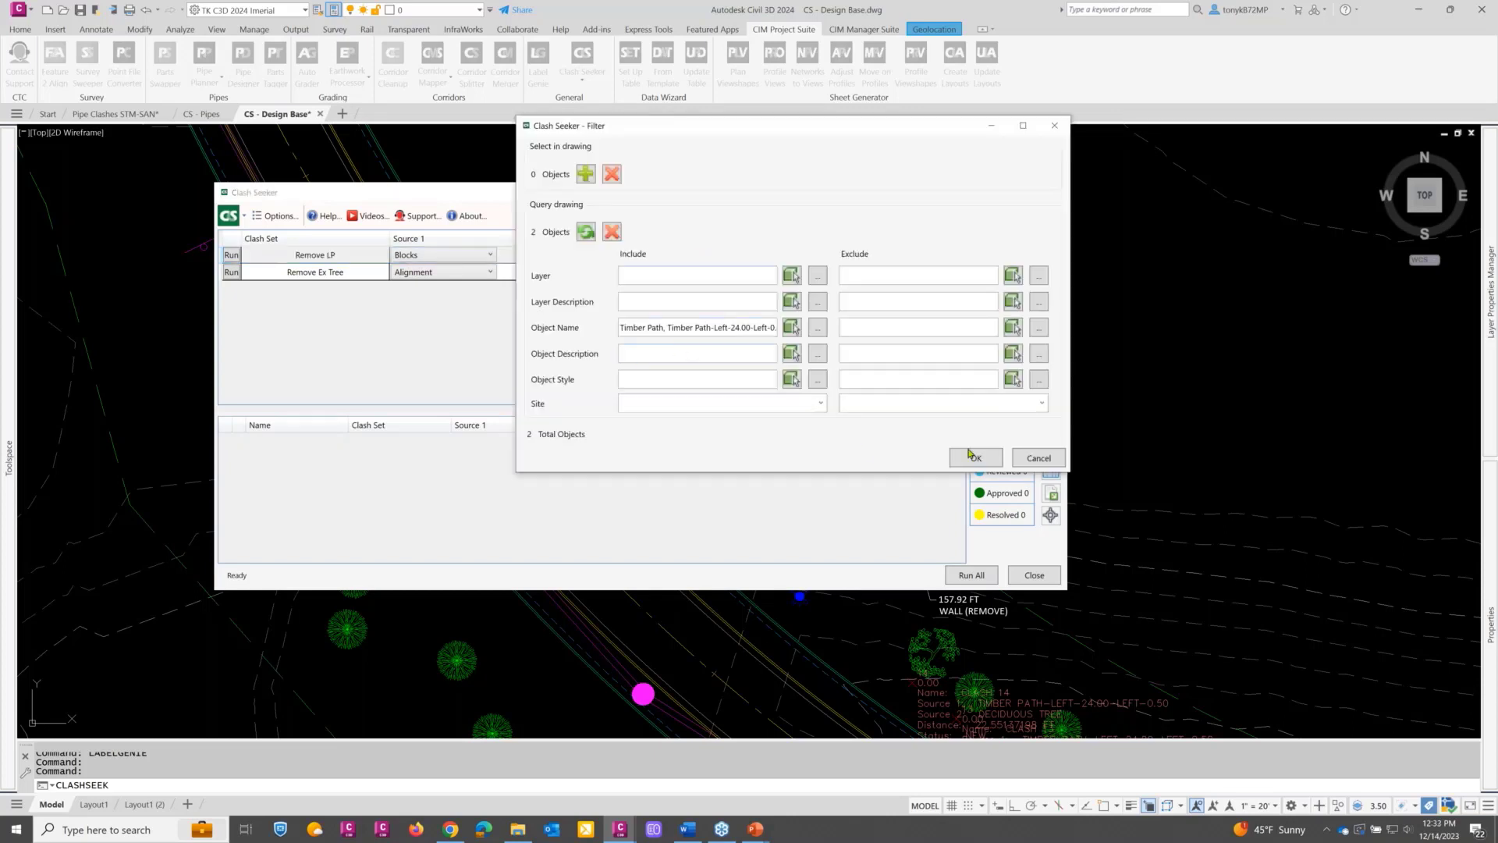
click(1039, 459)
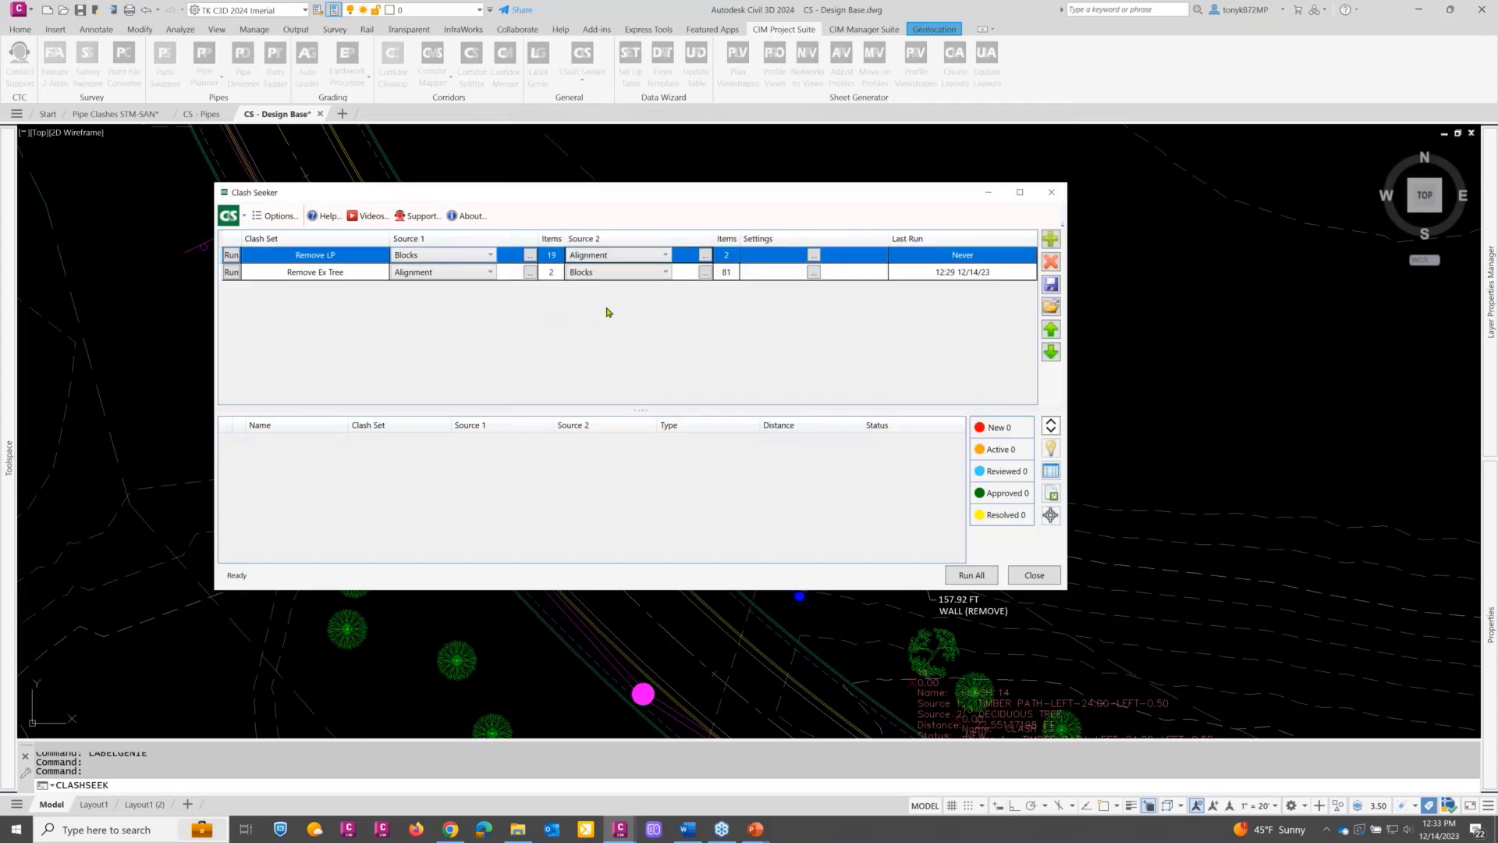
Step: Run the Remove LP clash set and check its Z value and proximity buffer settings
click(232, 255)
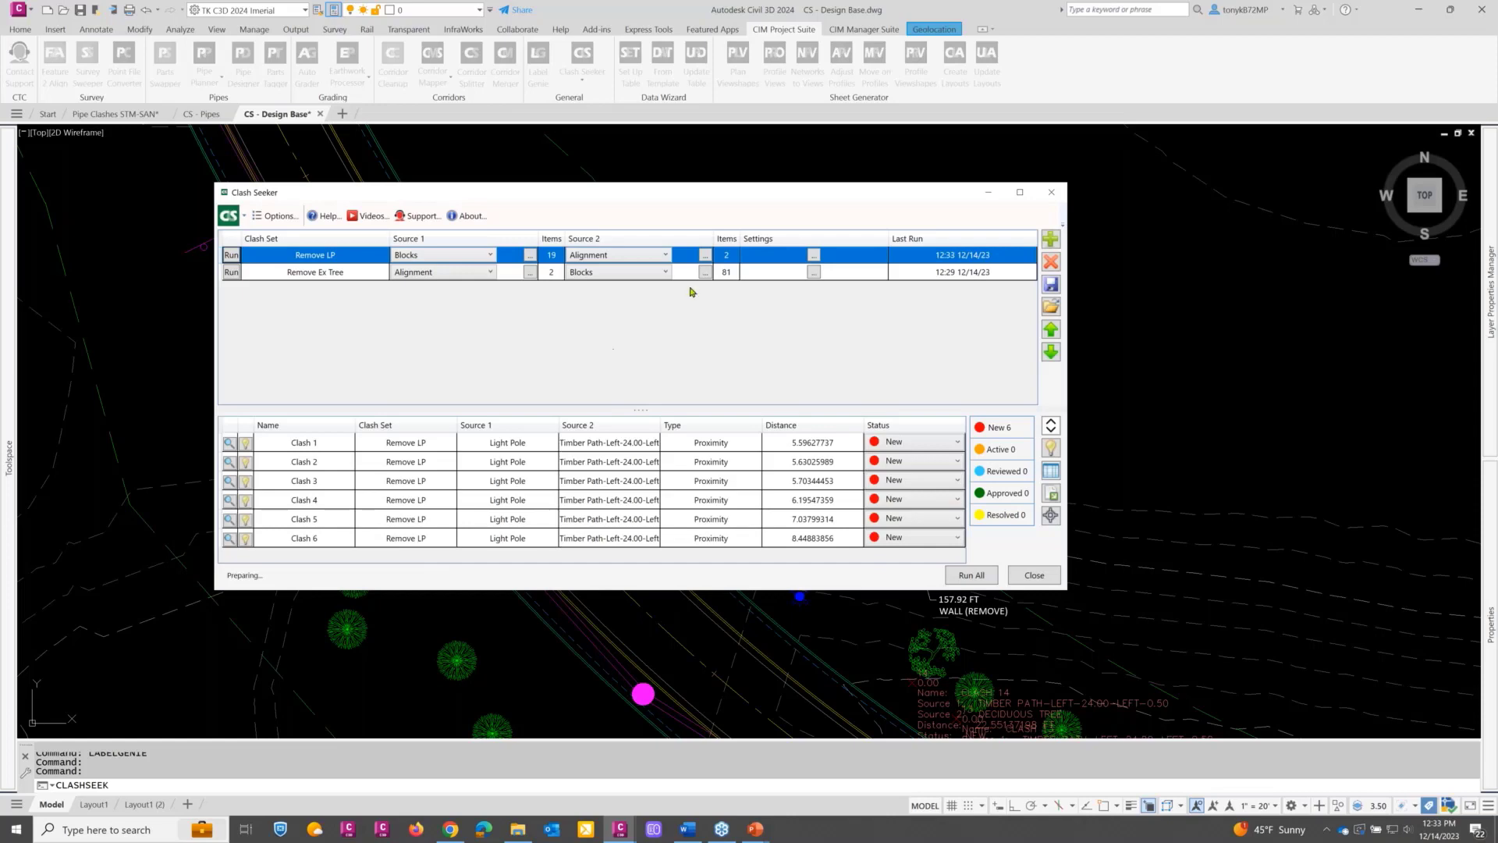
drag(695, 194, 895, 122)
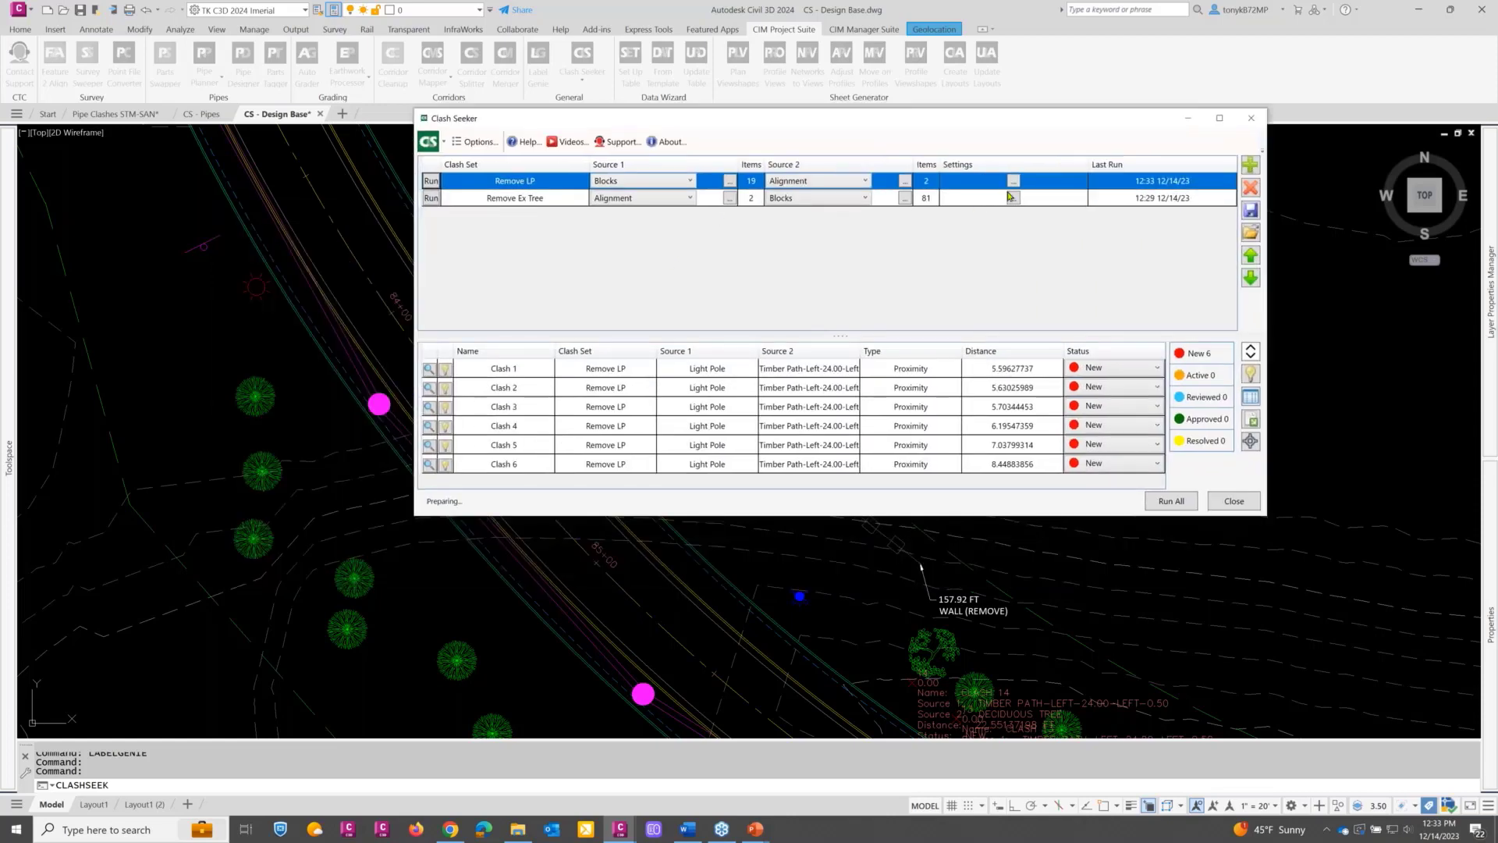
click(1013, 181)
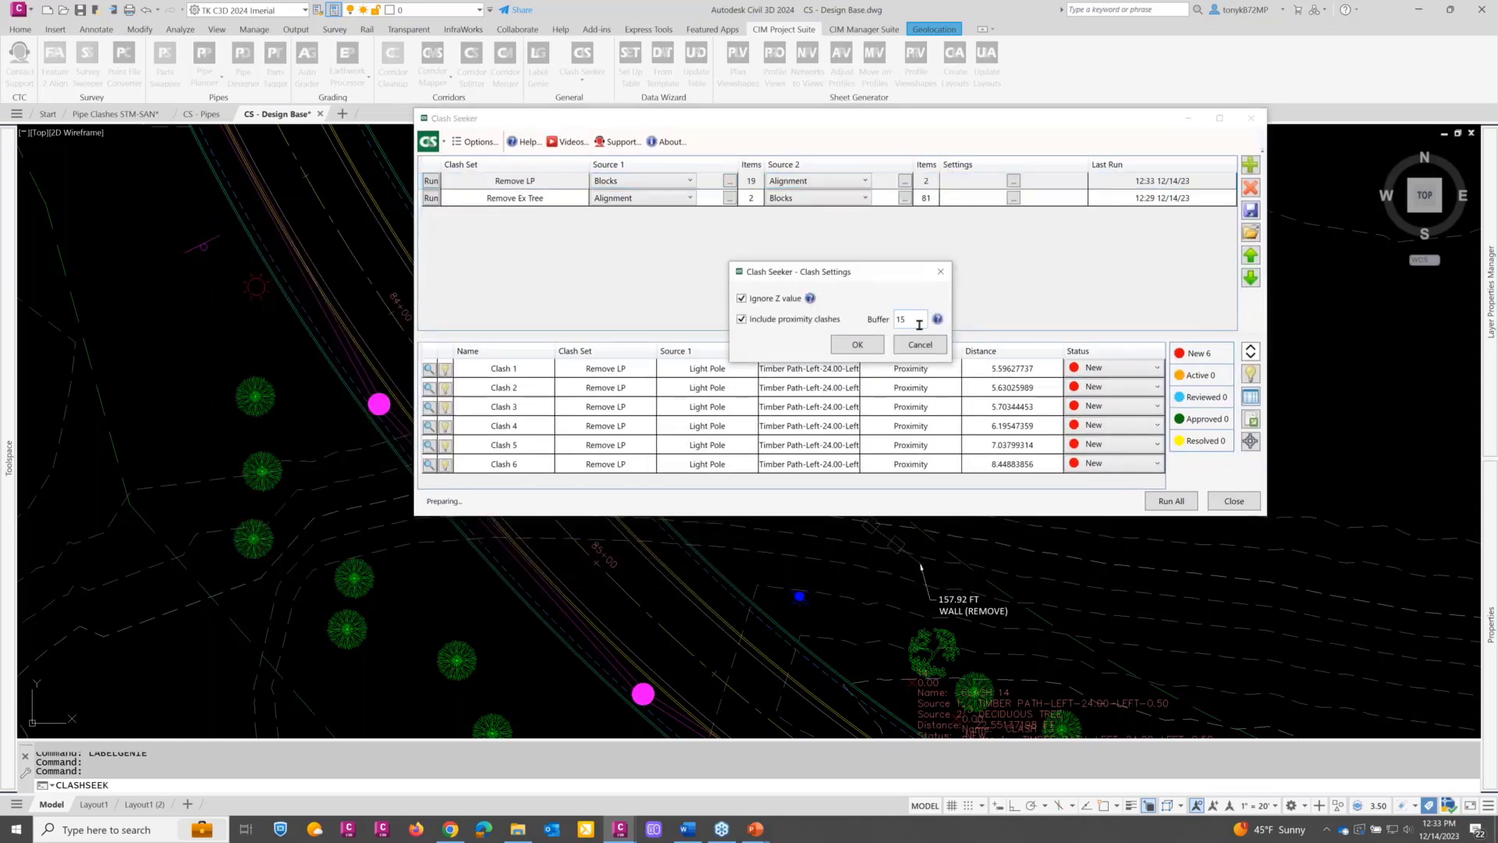
click(858, 345)
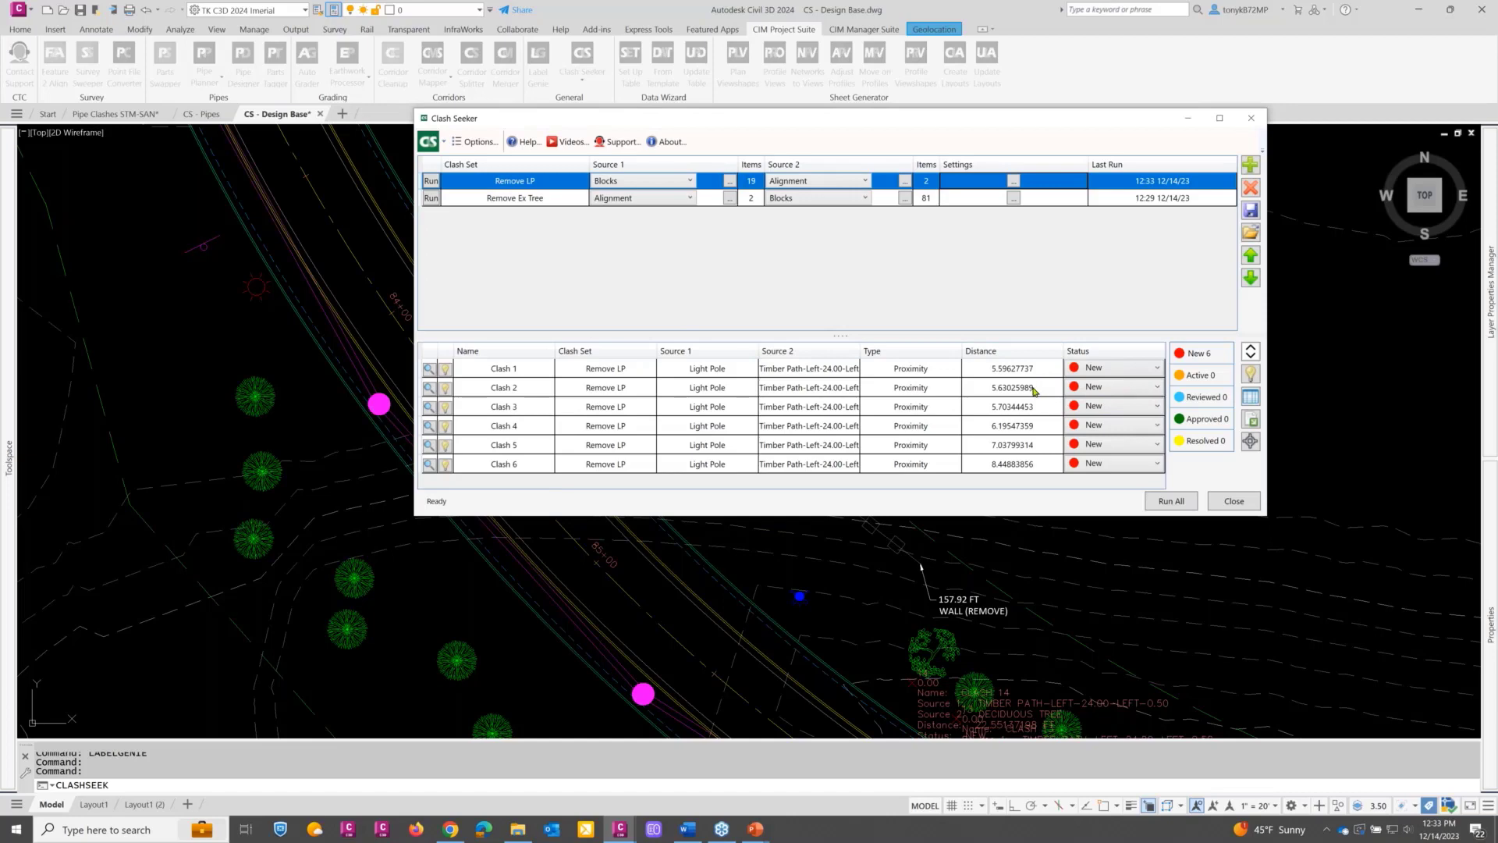
drag(900, 121, 742, 153)
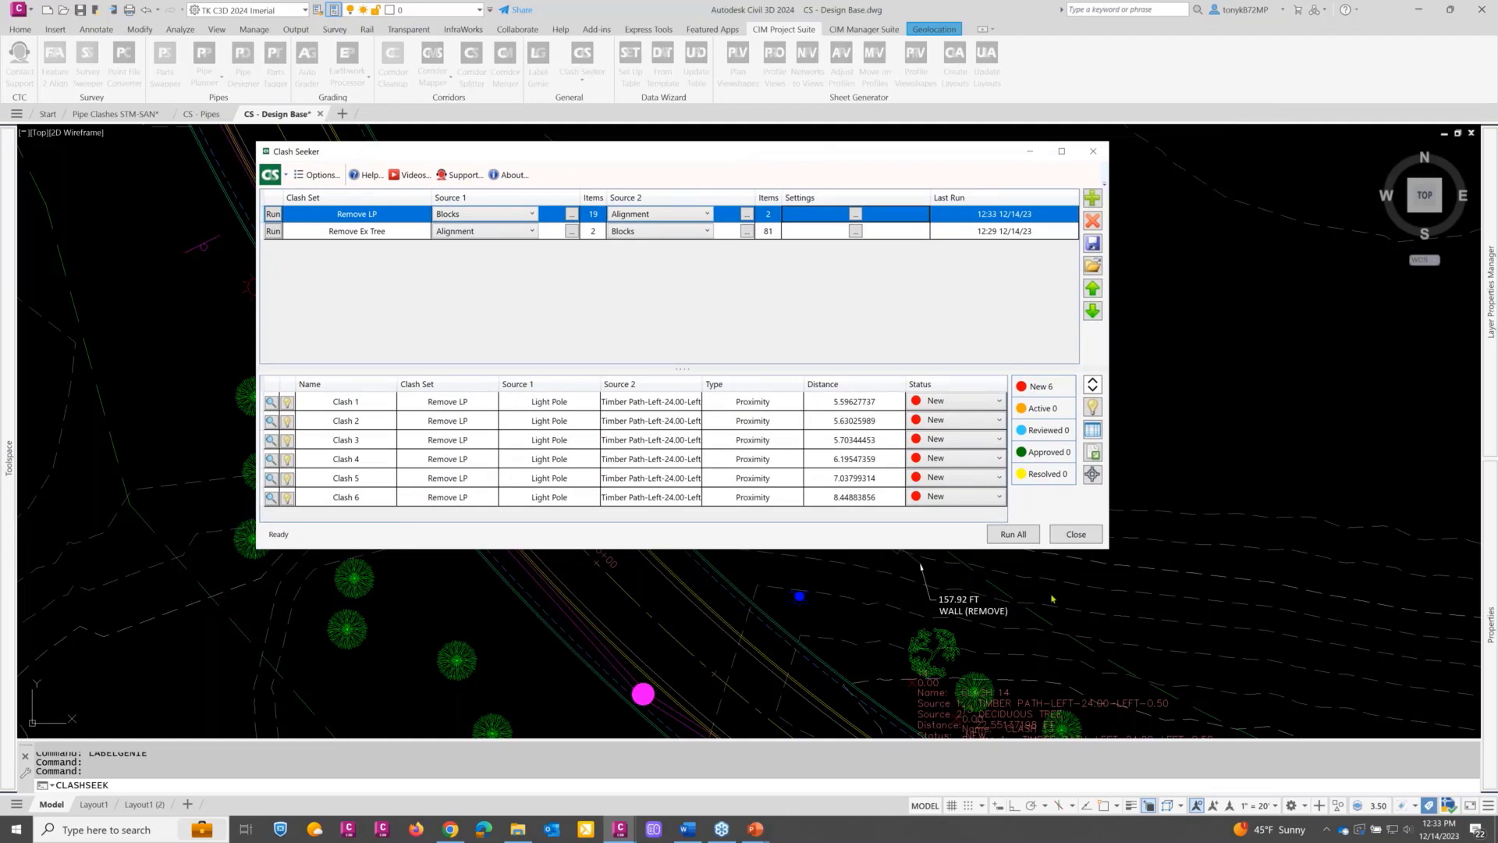
Step: Export the Remove LP clash results to a spreadsheet named Light Pole Report, keeping the default table options, and close Clash Seeker
click(1094, 457)
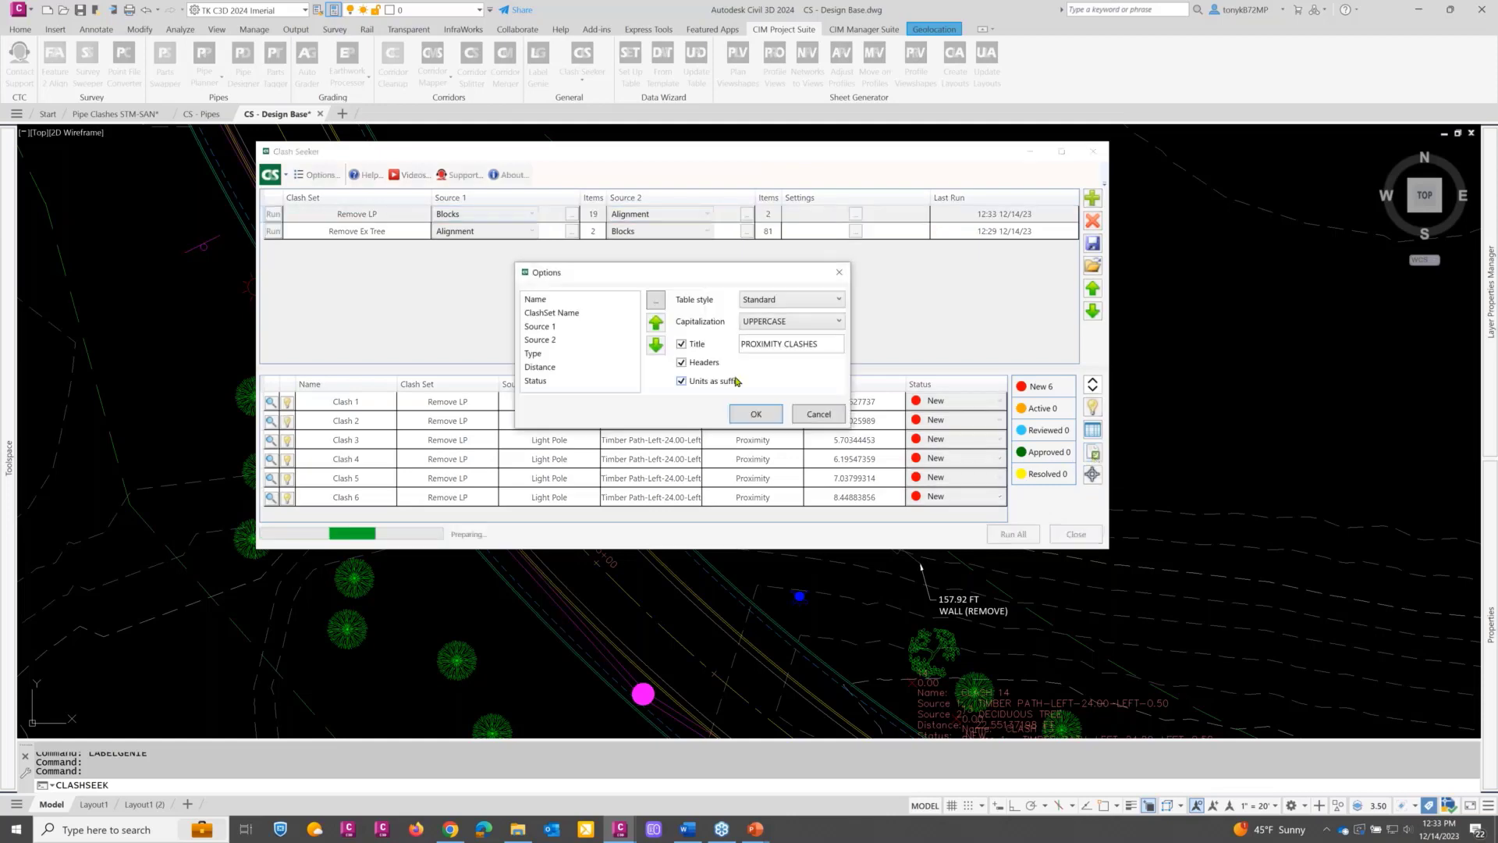
click(749, 417)
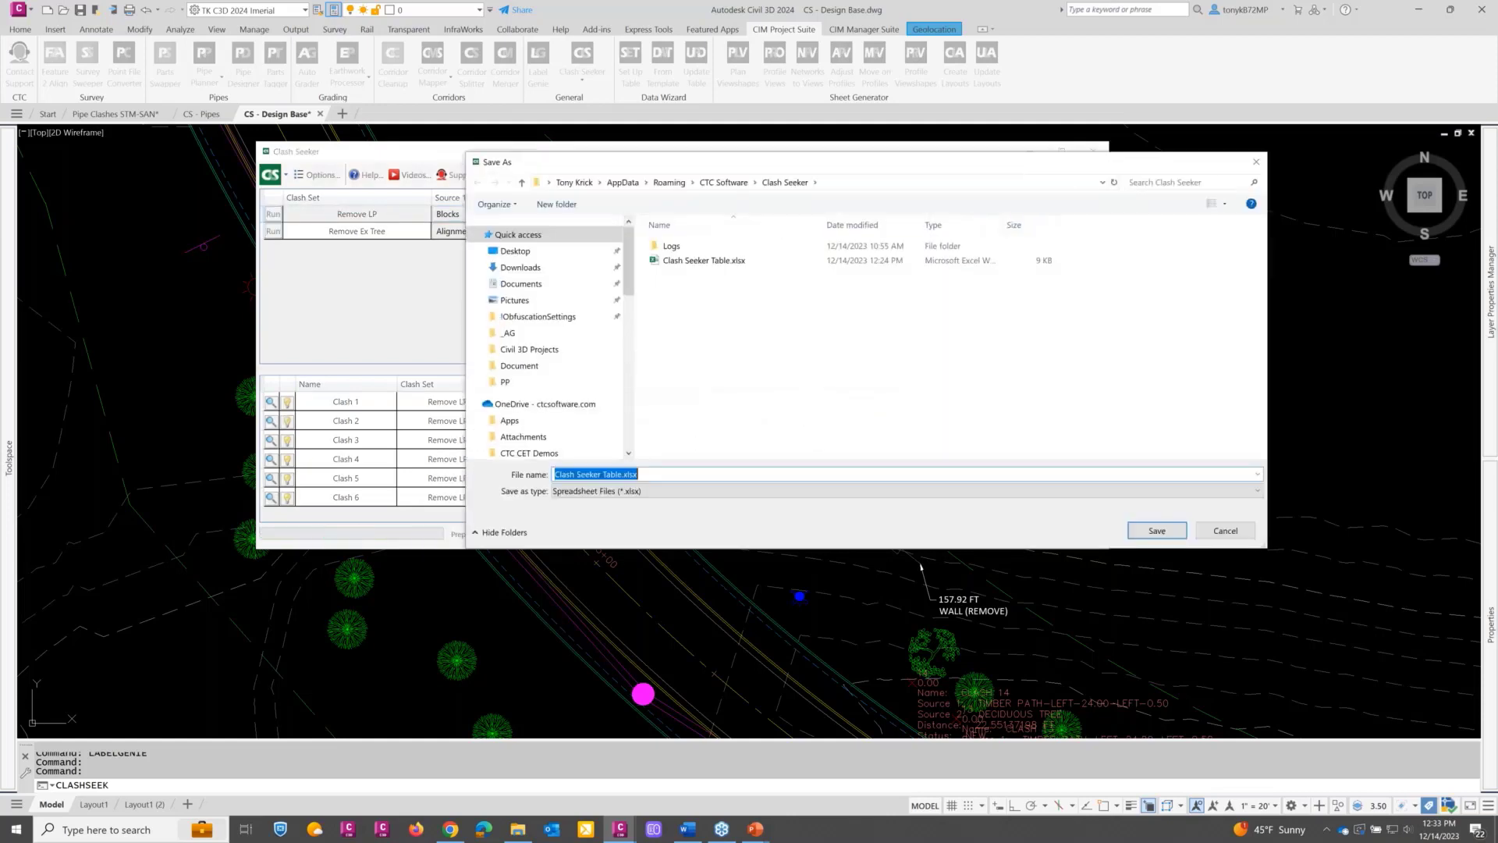
click(663, 474)
drag(662, 473, 551, 474)
text(Light Pole Report)
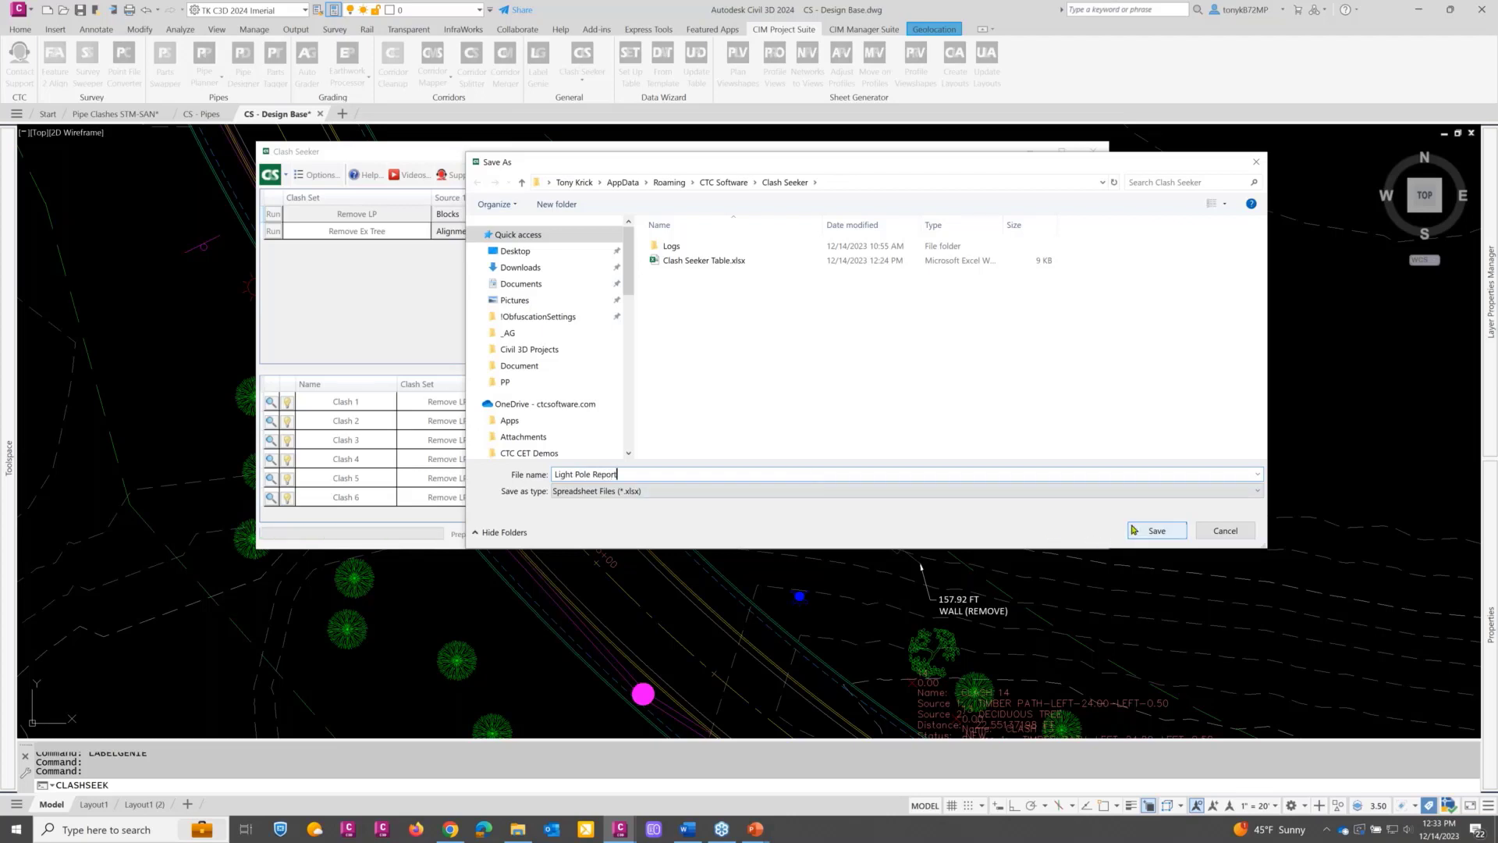
click(1158, 531)
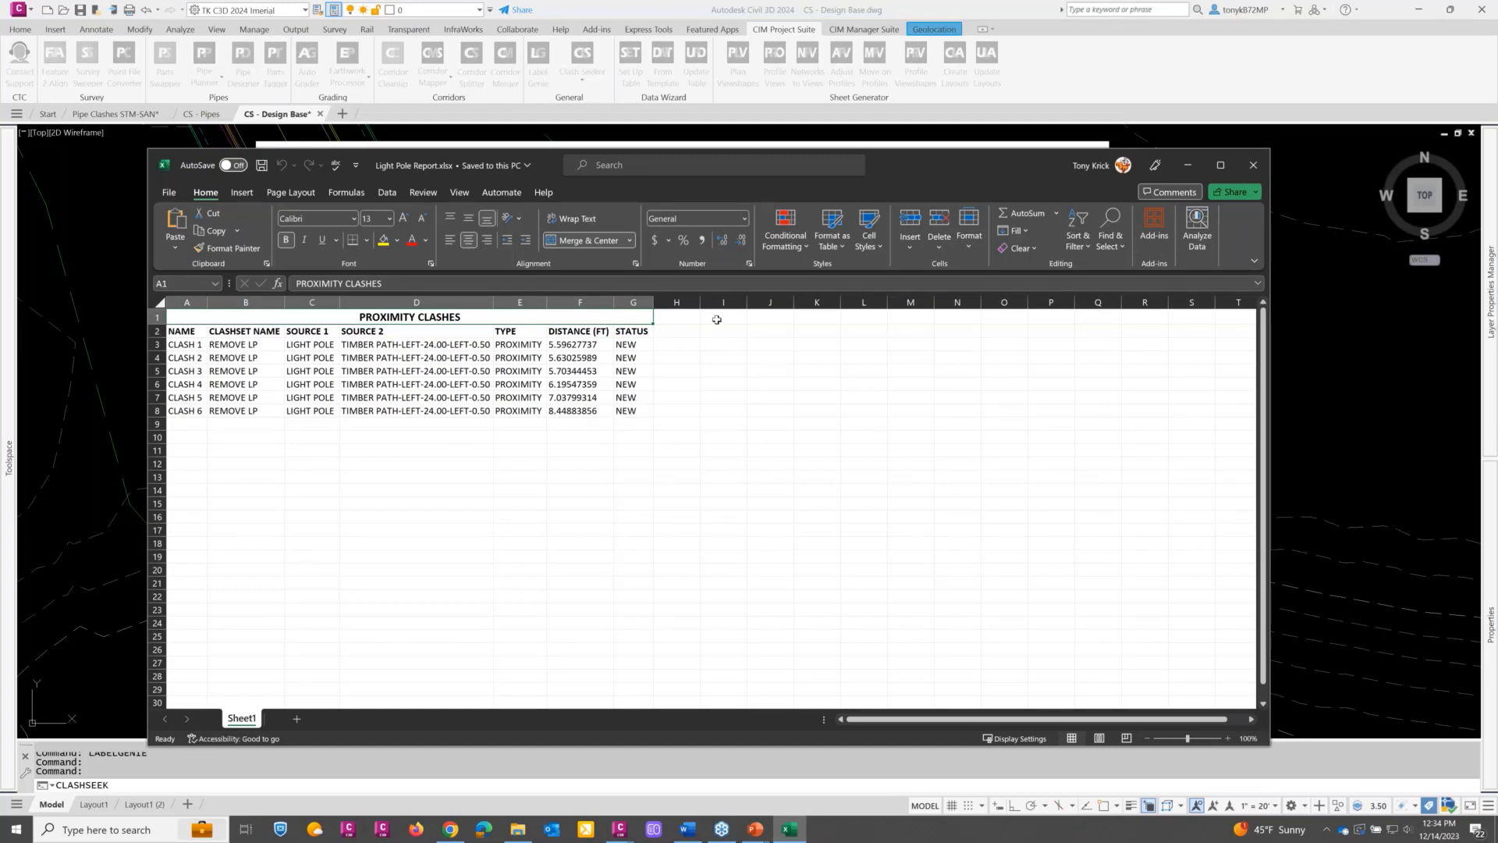
click(1185, 166)
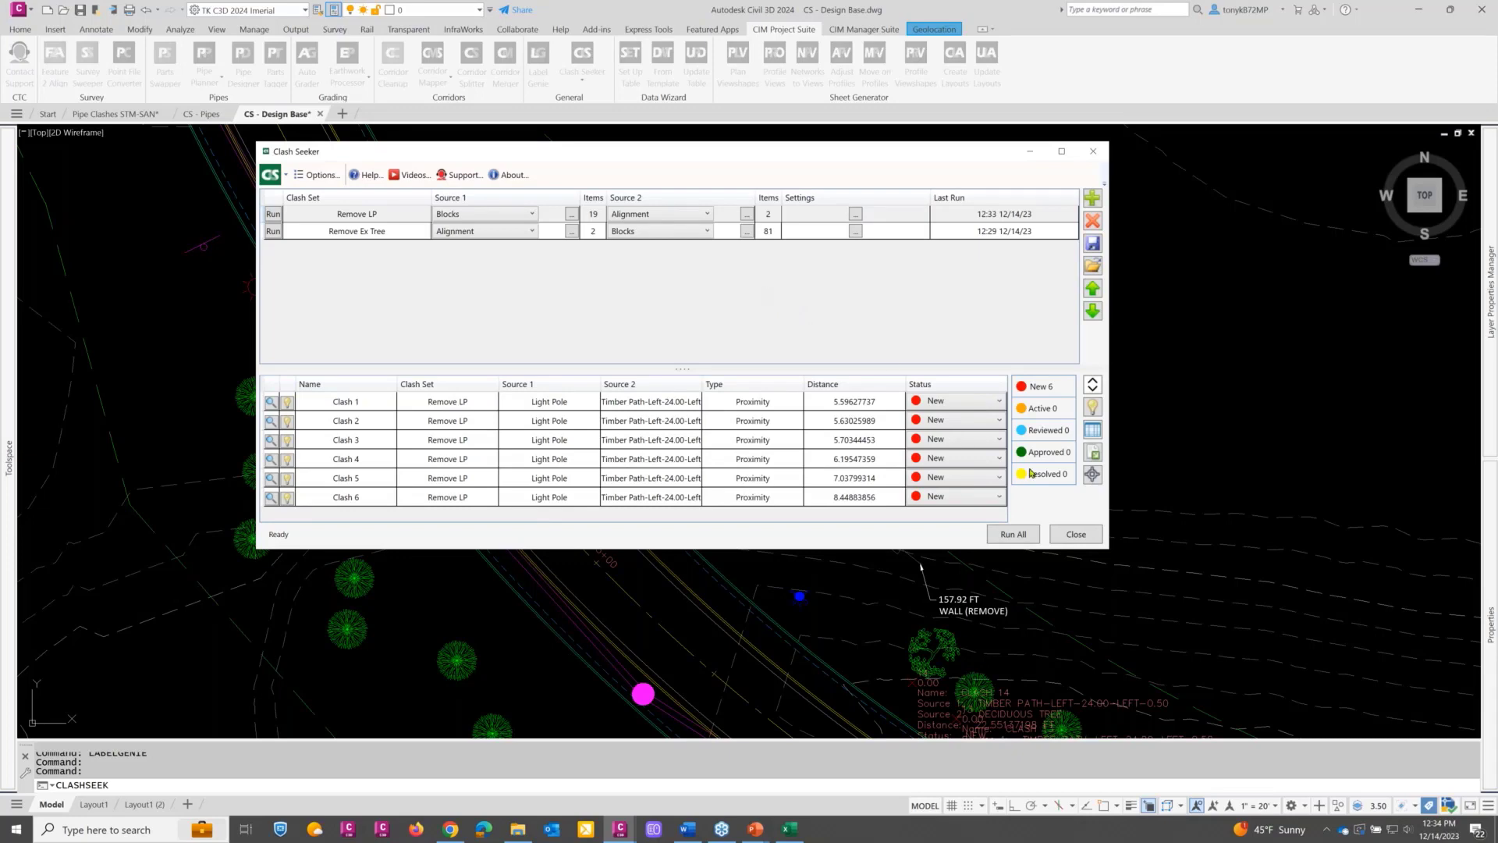
click(1076, 535)
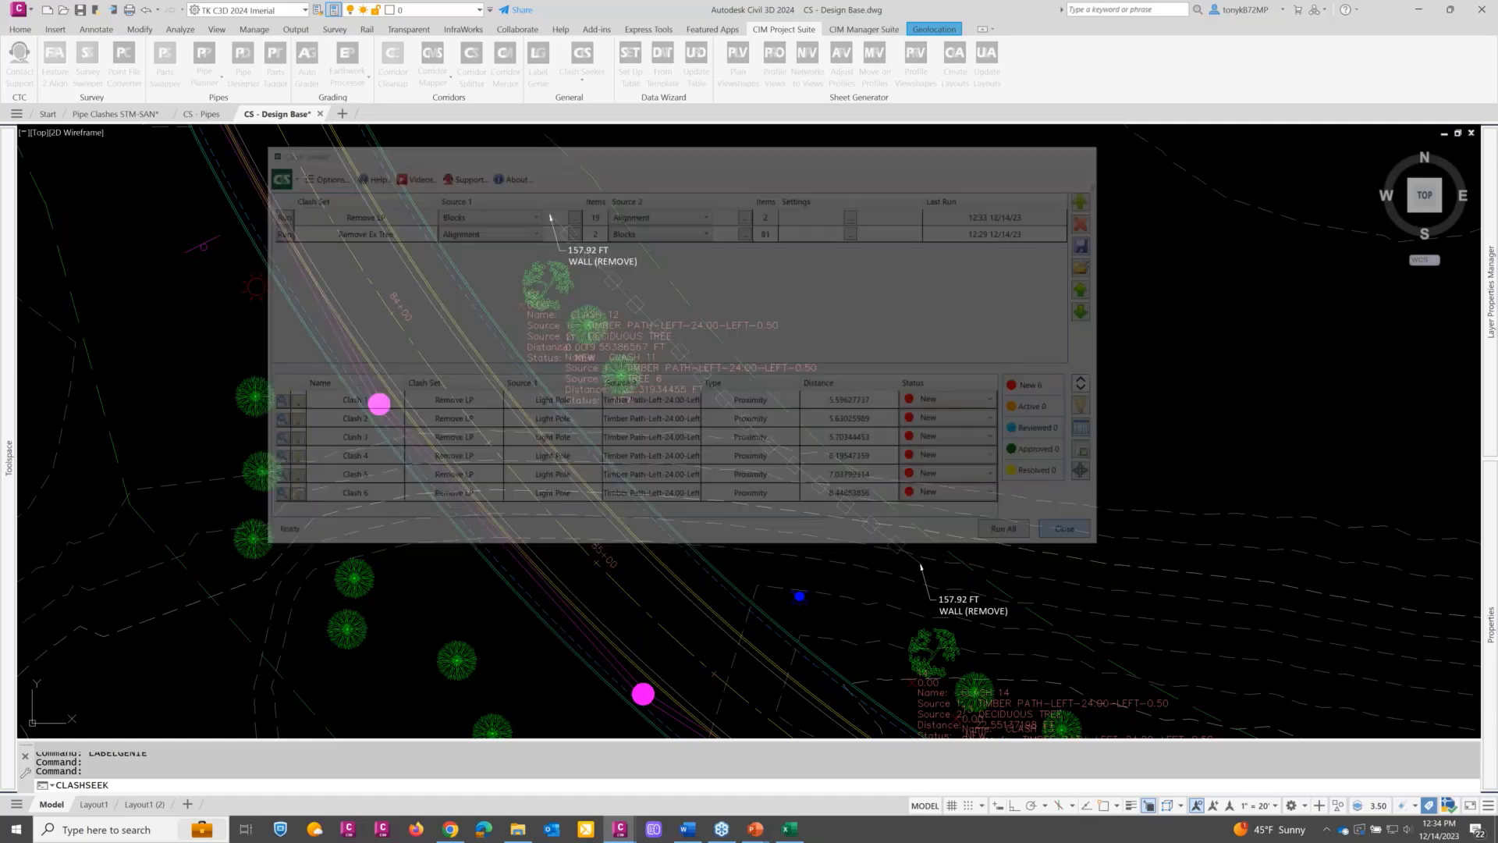
click(822, 234)
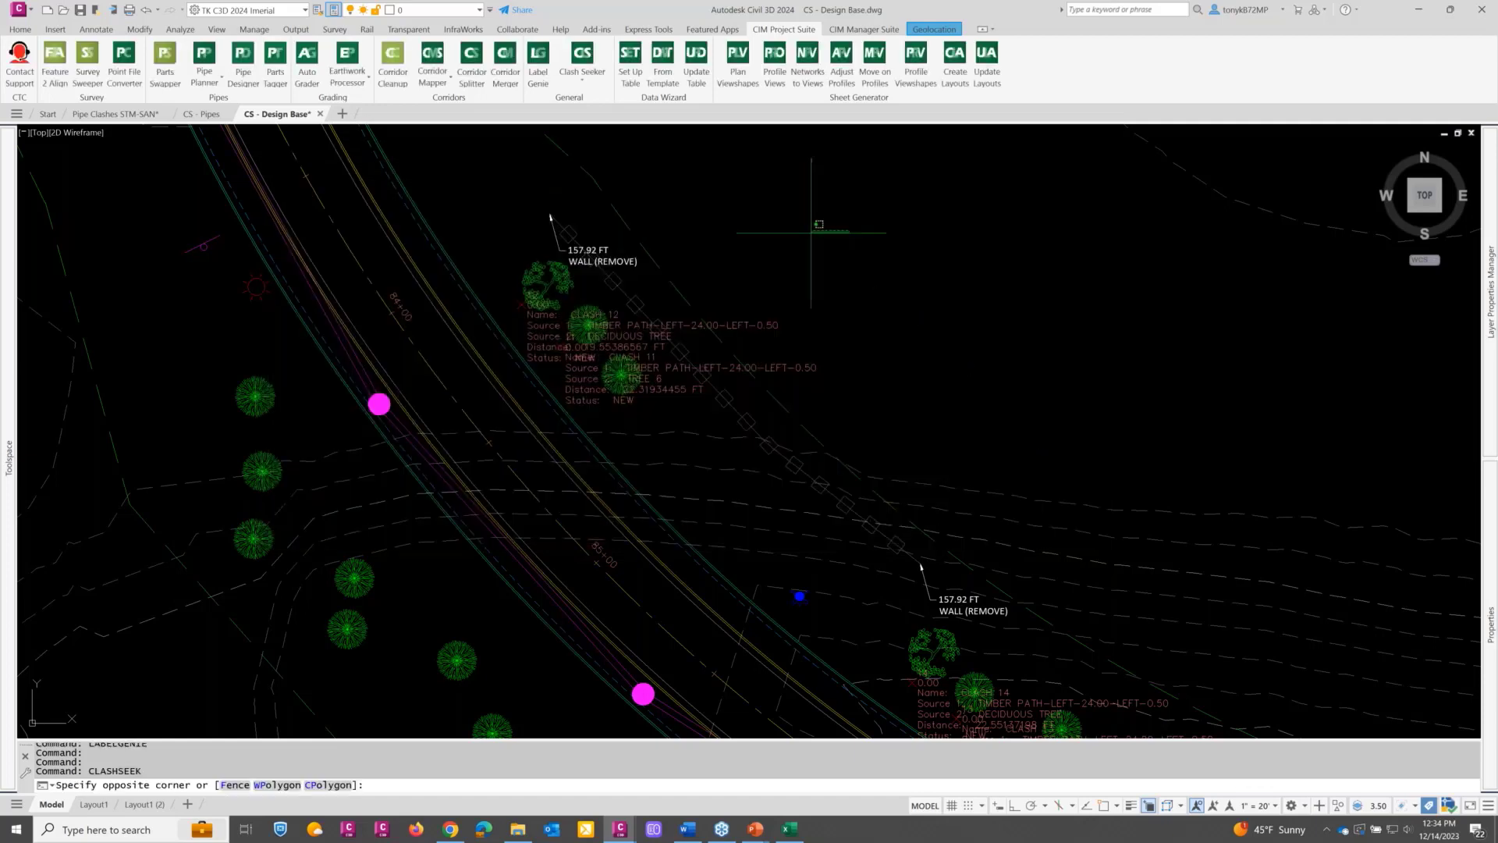
key(Escape)
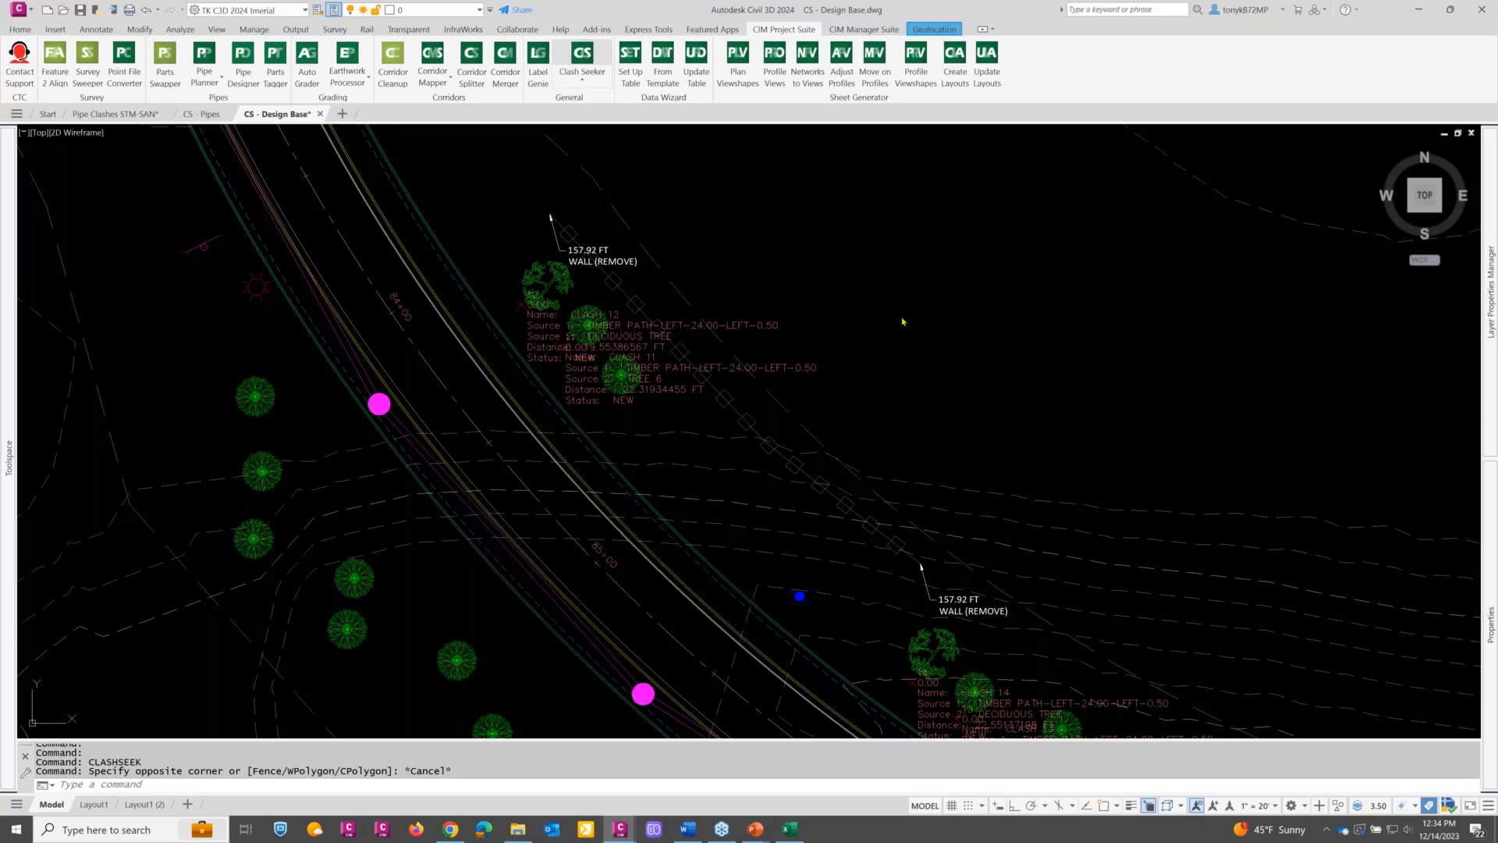
Step: Reopen Clash Seeker and save the Remove Ex Tree clash set as Remove Ex Tree.csk, replacing the existing file
key(Return)
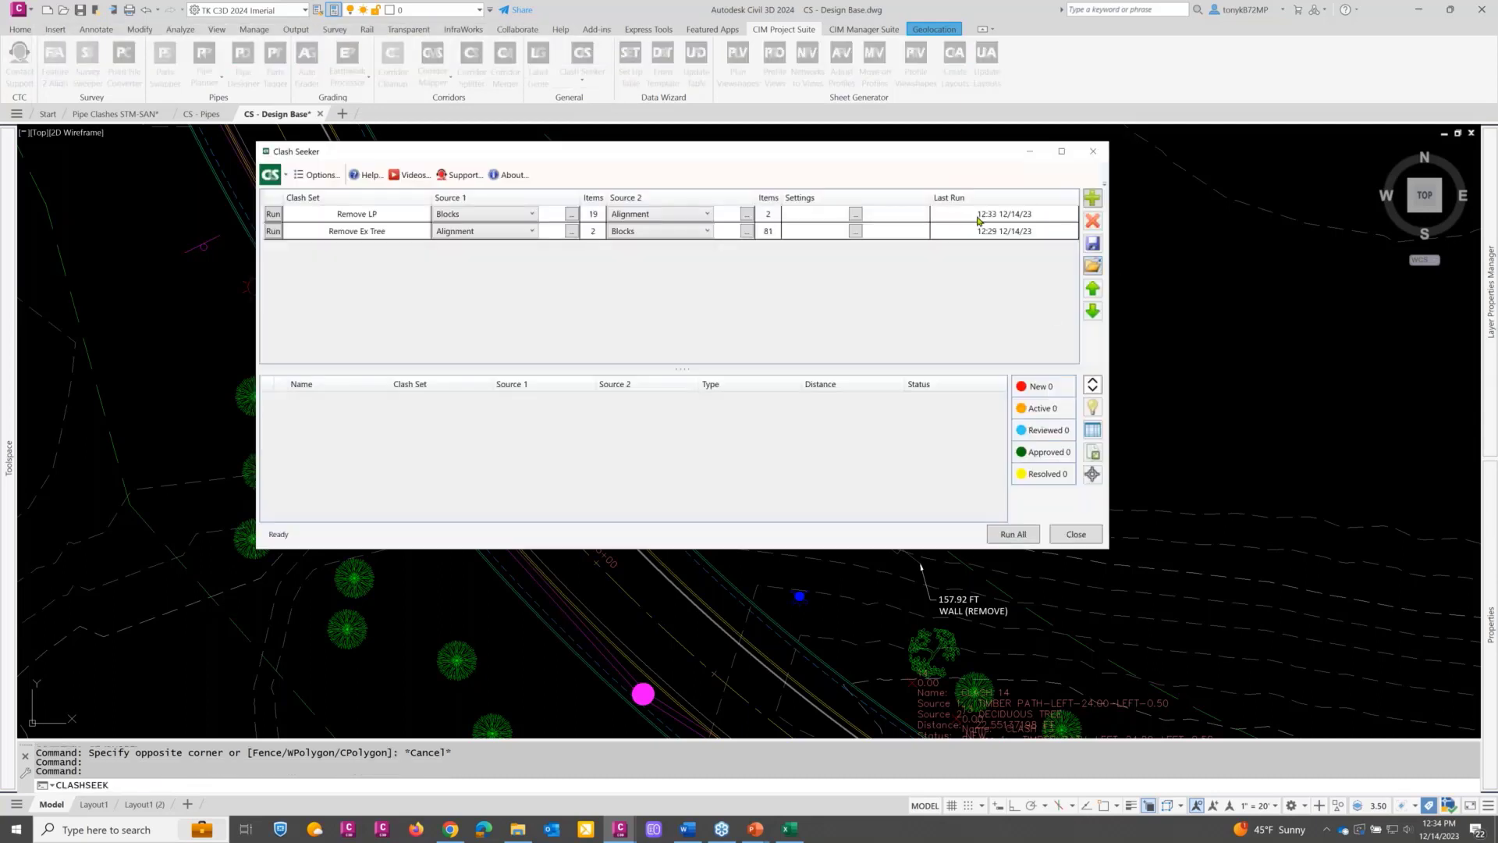
click(399, 235)
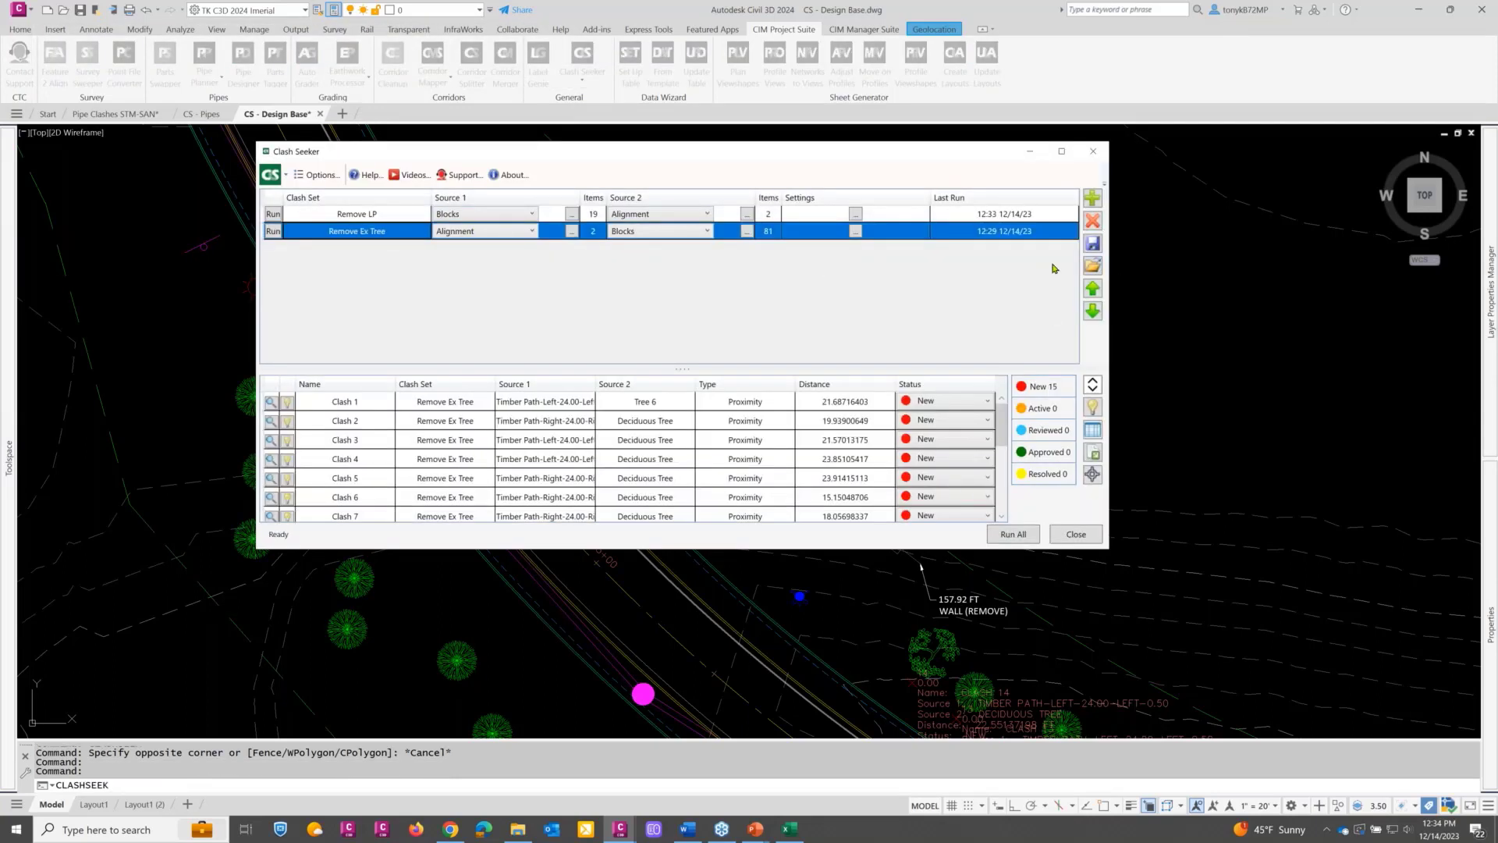
click(1093, 245)
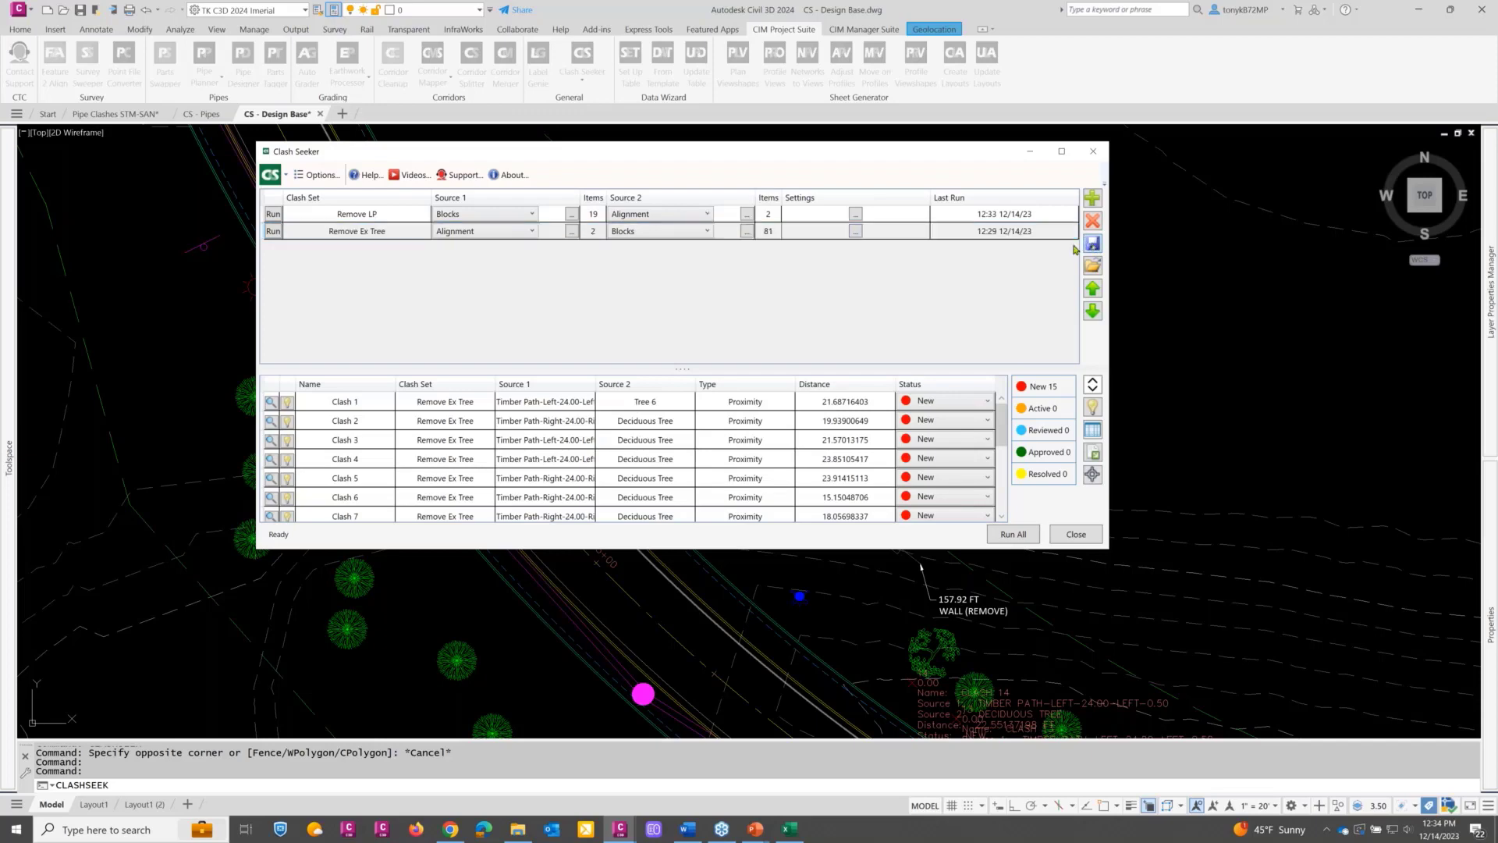
click(699, 262)
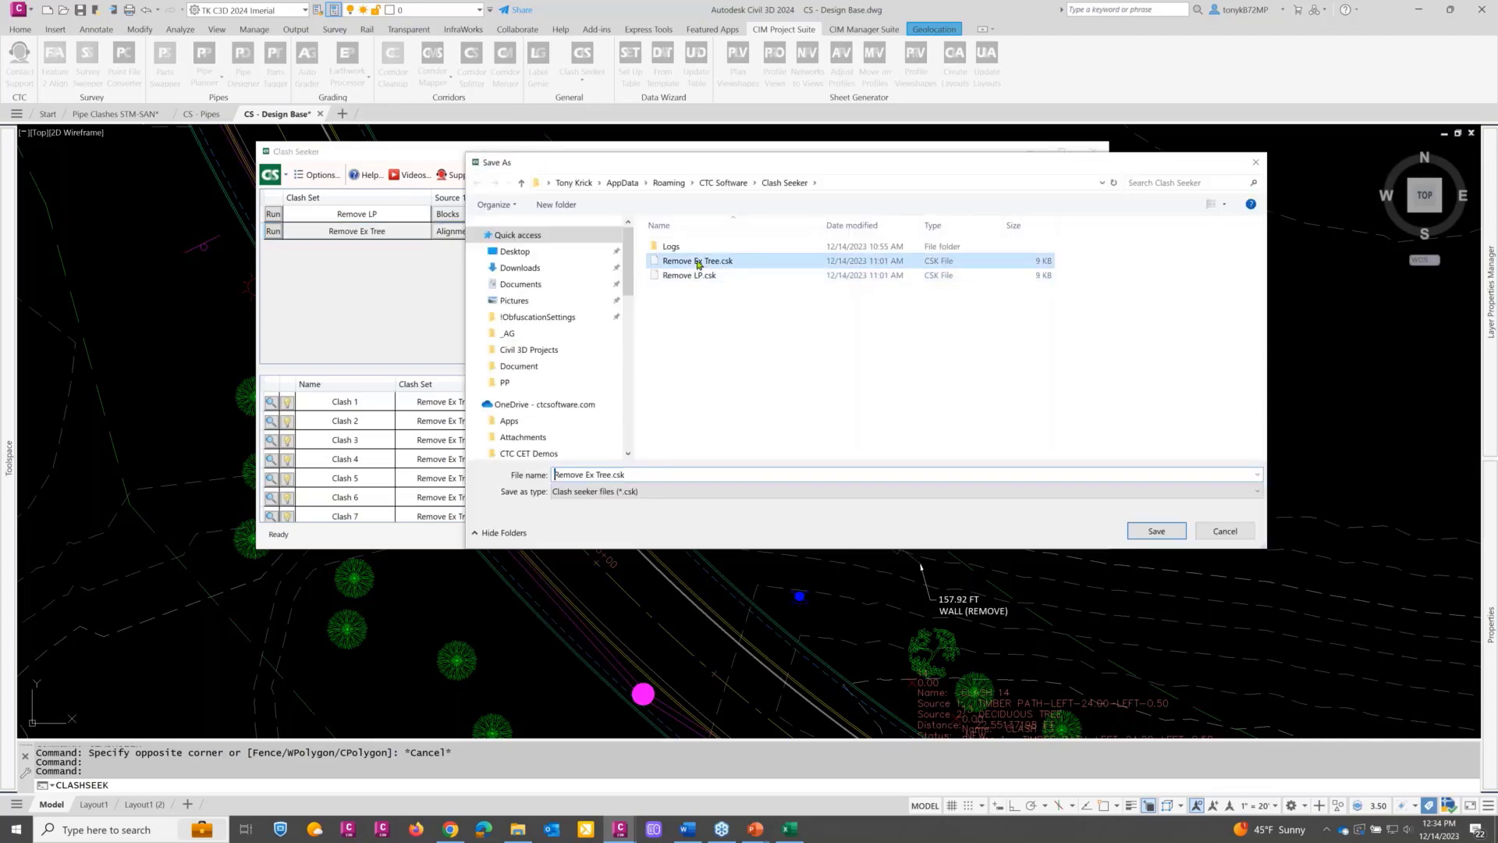
click(1157, 531)
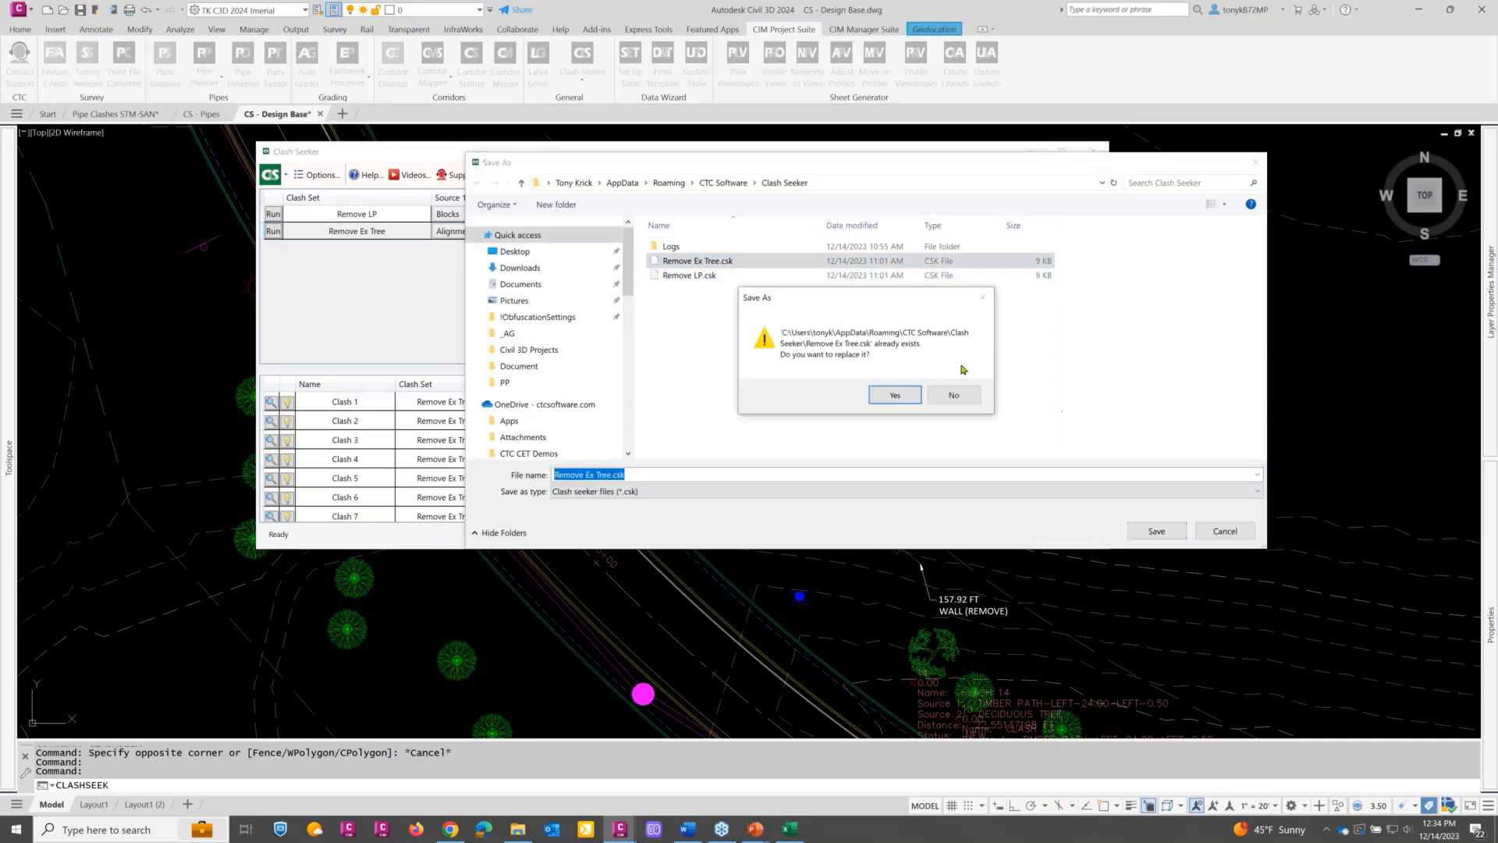
click(895, 397)
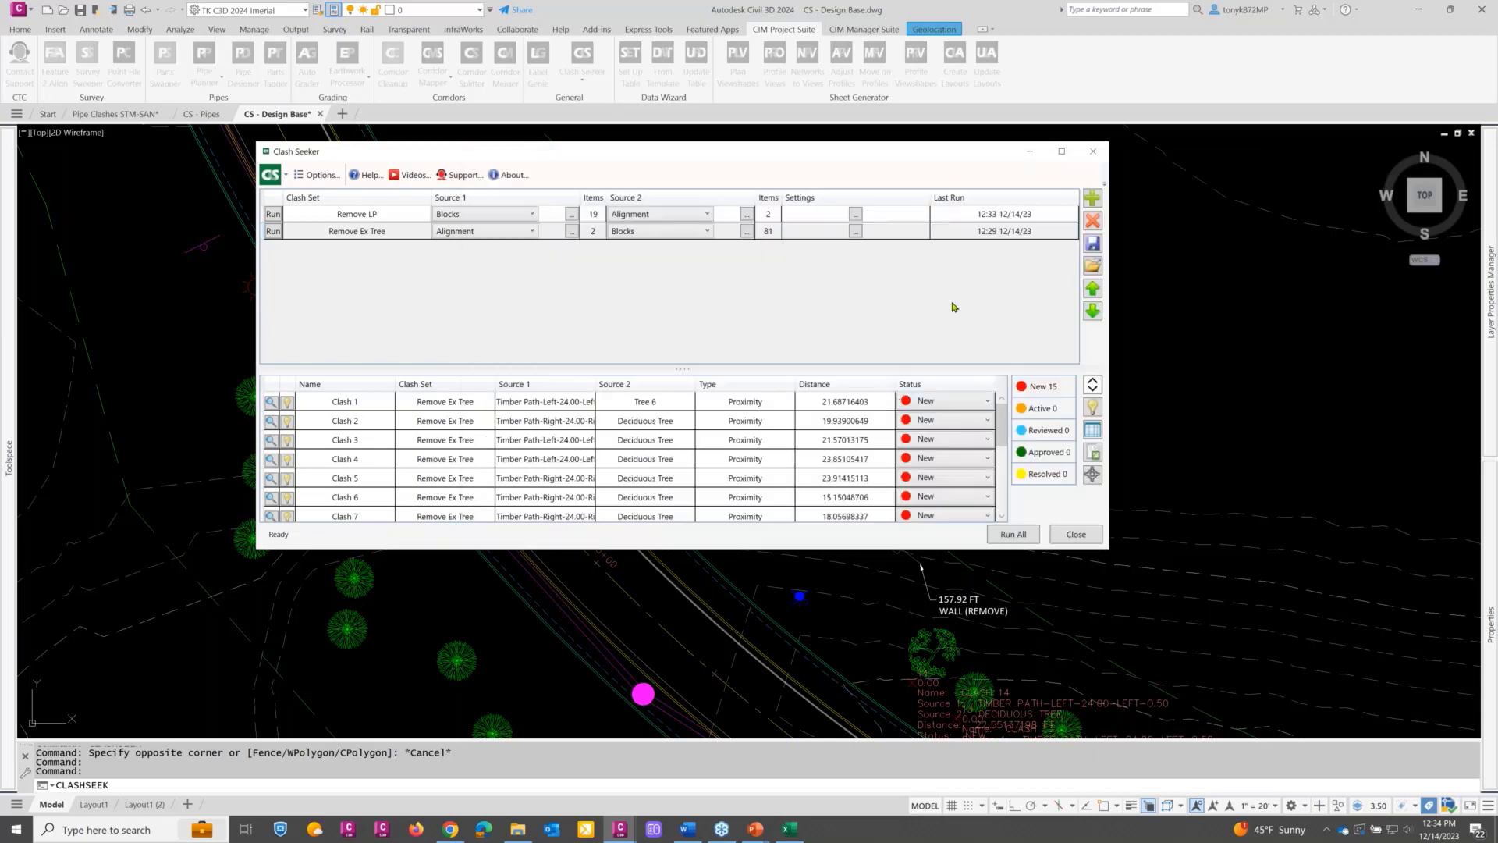
Step: Load the saved Remove Ex Tree.csk file as an additional clash set
click(1092, 265)
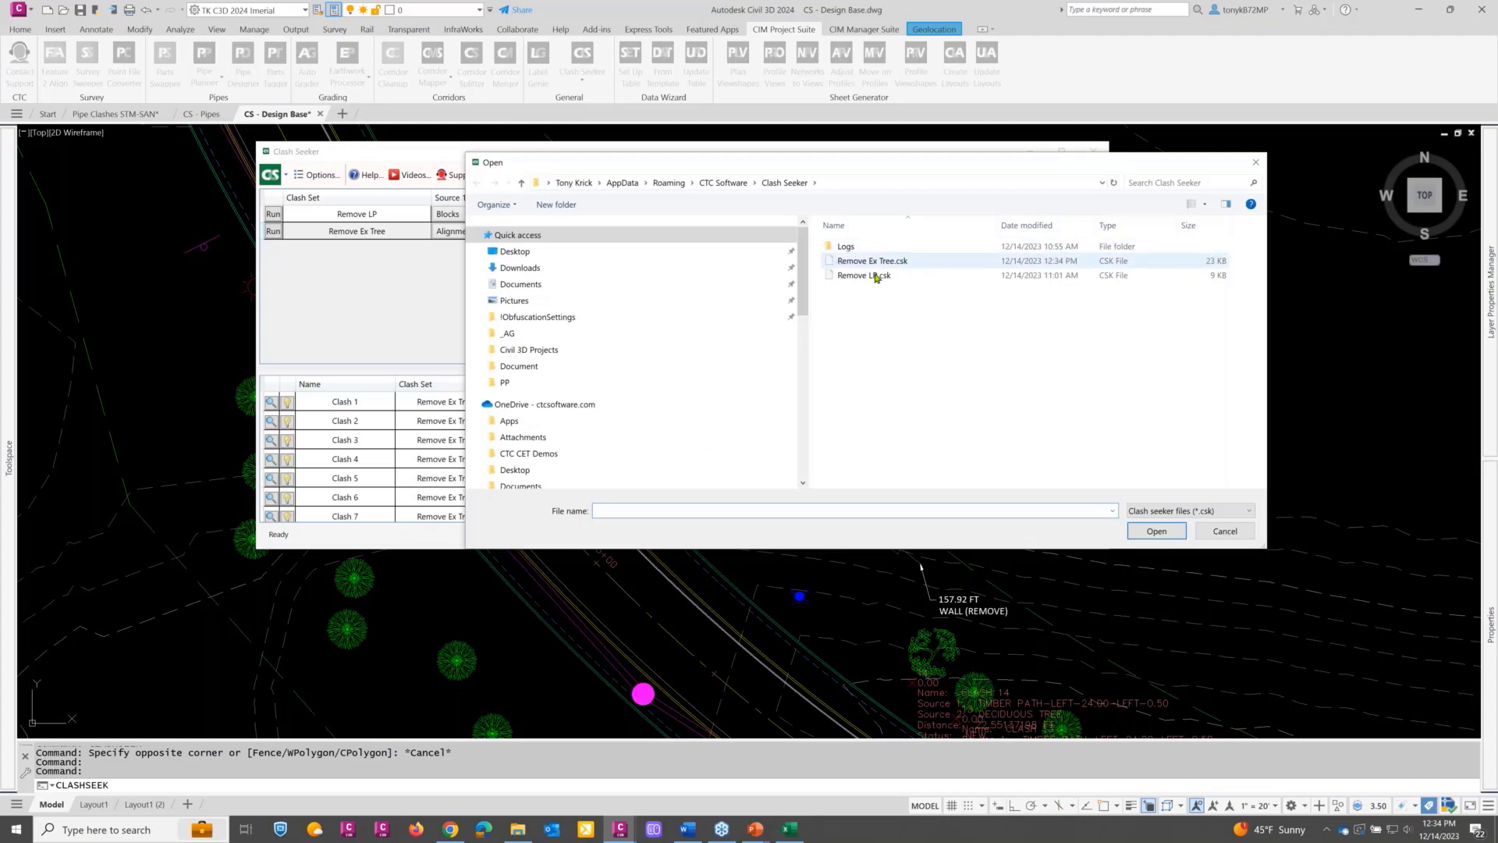
click(877, 266)
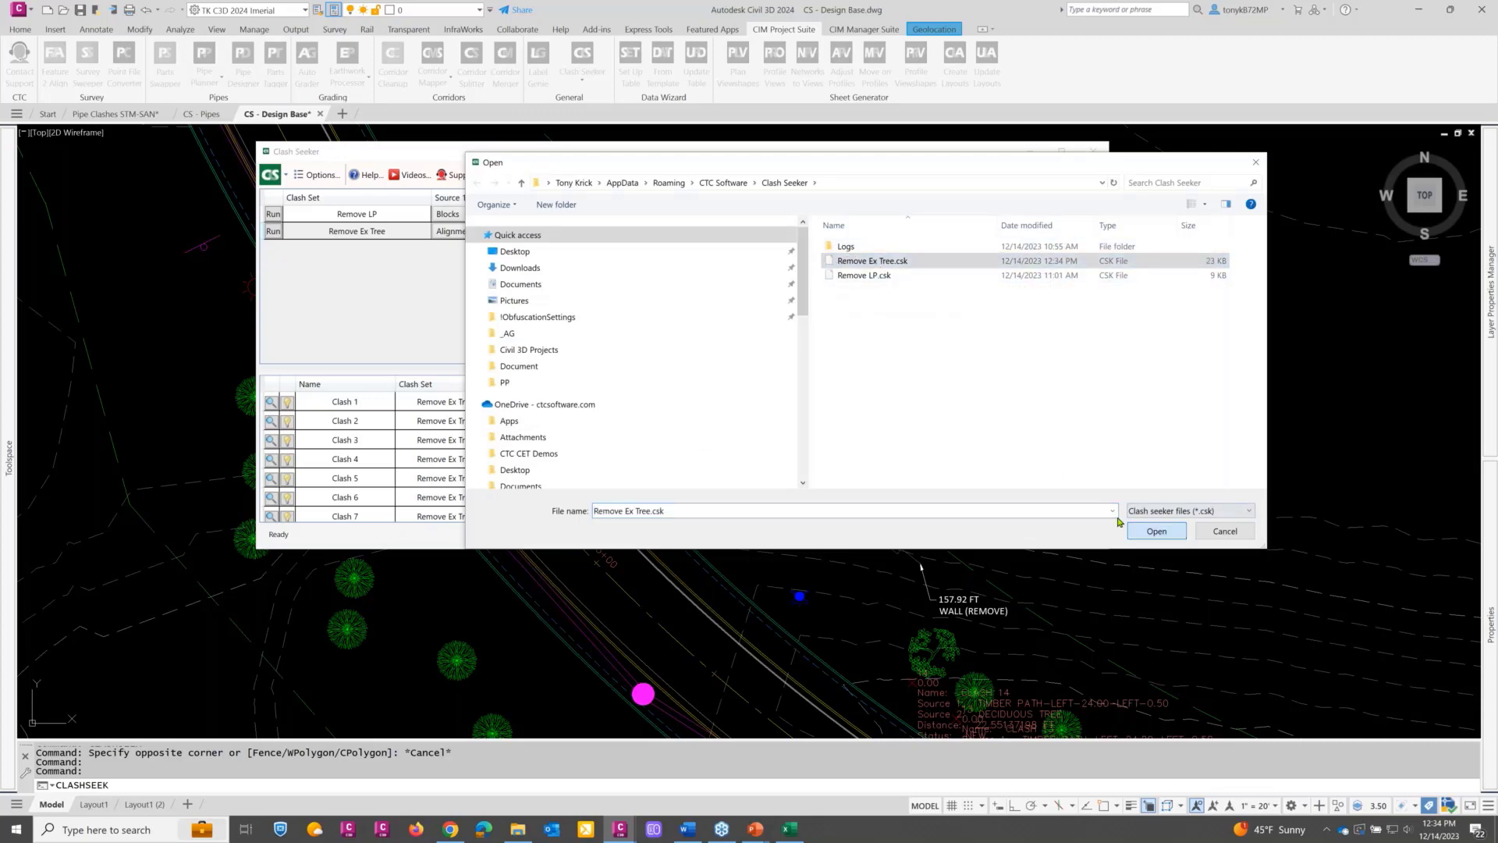
click(1157, 530)
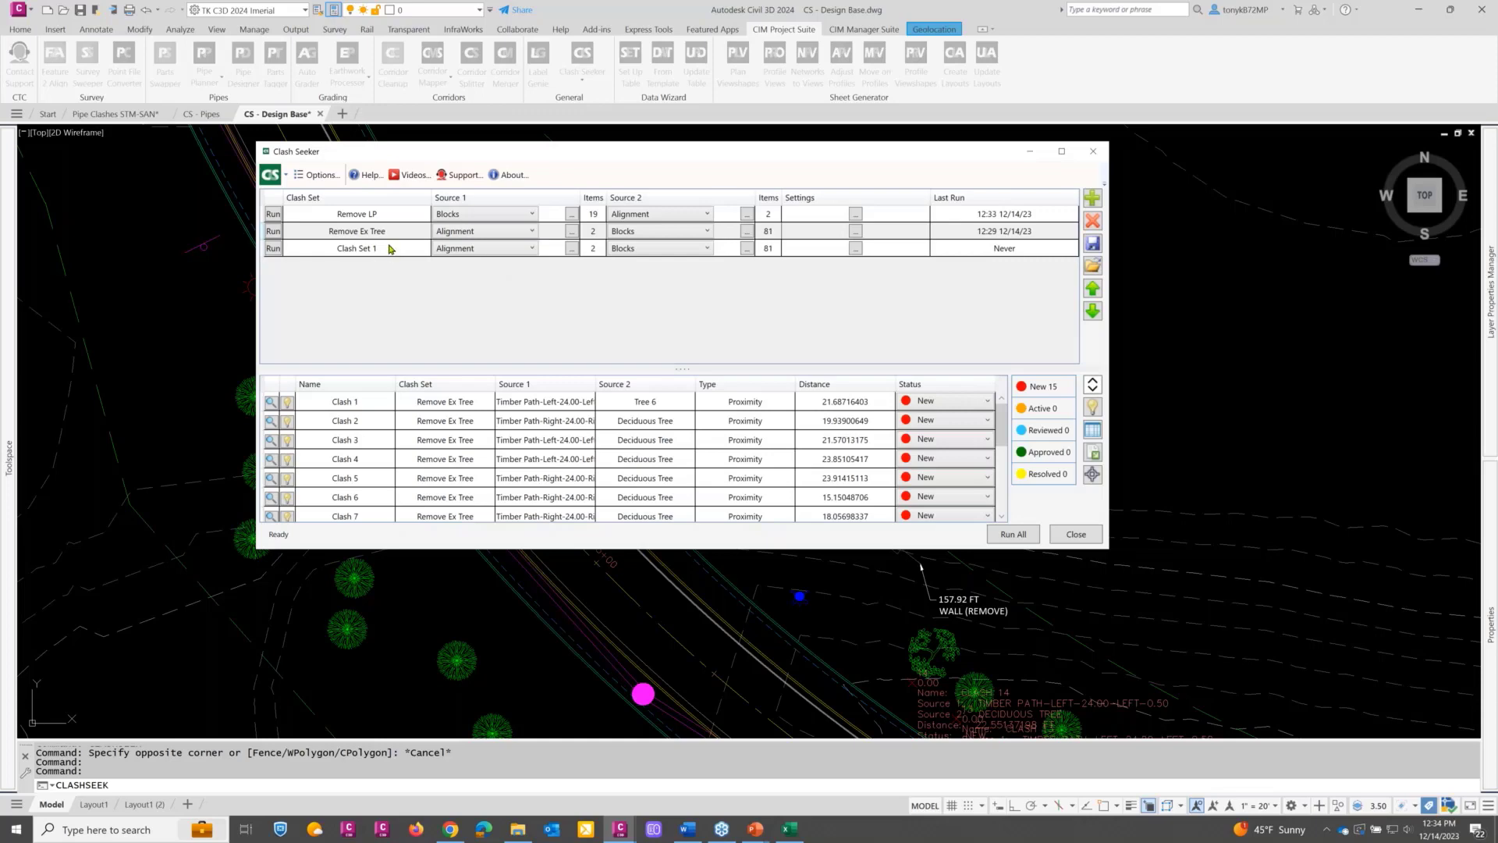
Step: Review the loaded Clash Set 1's source filters for the alignments and tree blocks, and its proximity buffer settings
click(572, 250)
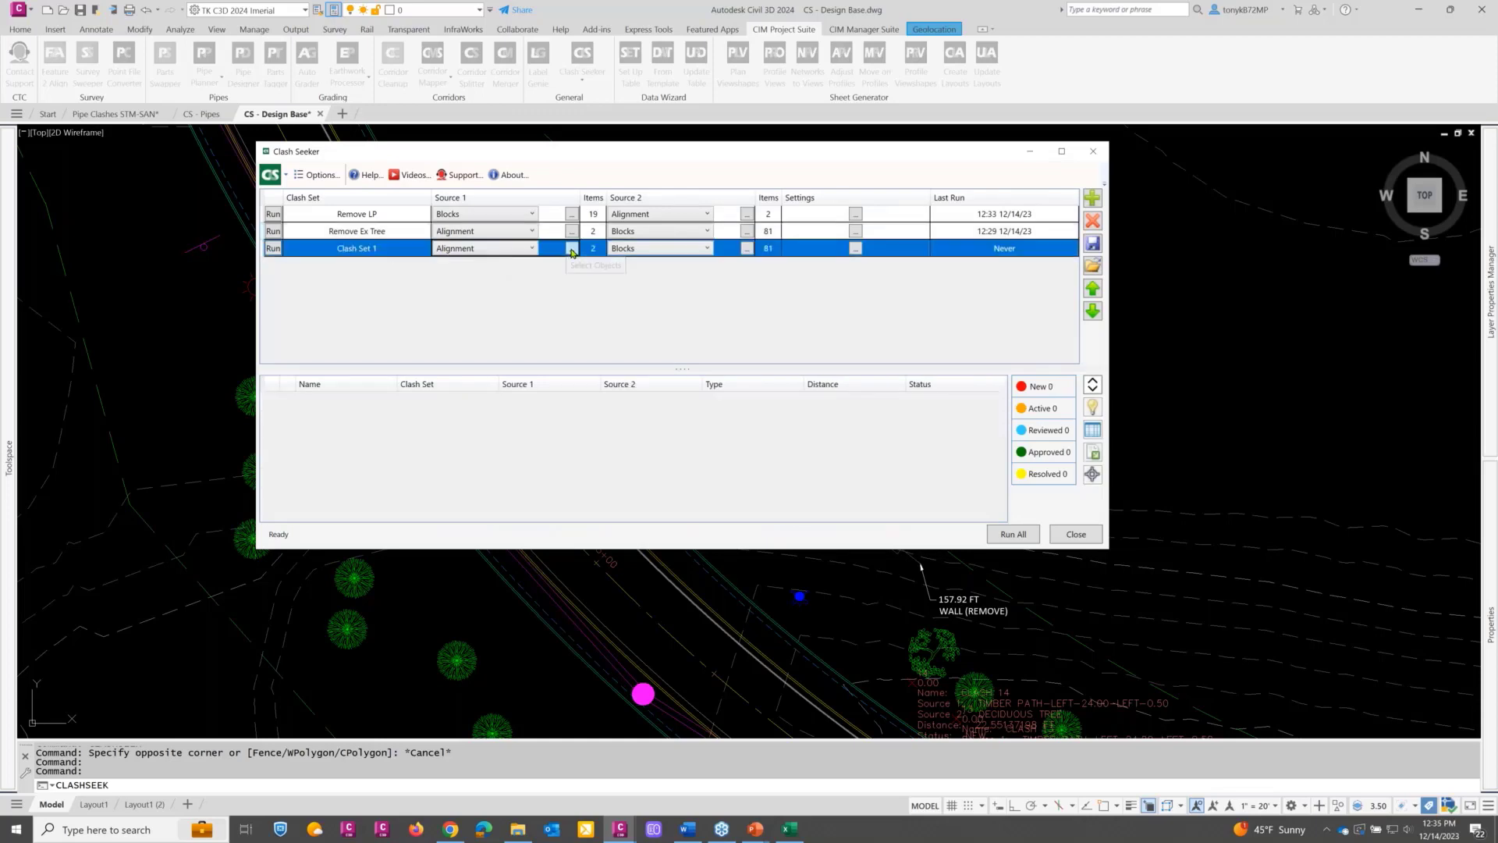
click(1034, 460)
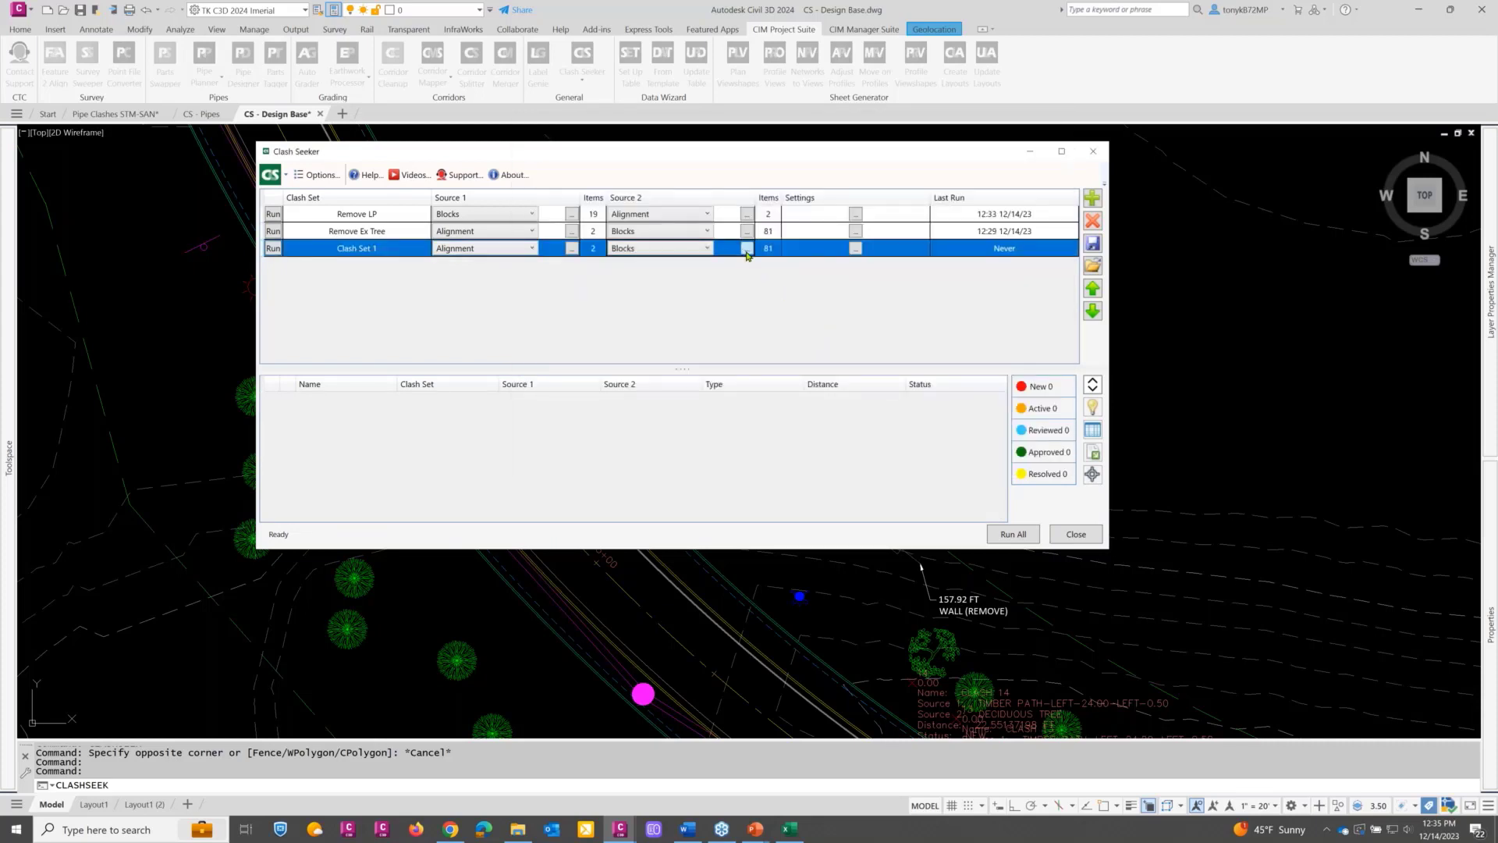
click(747, 251)
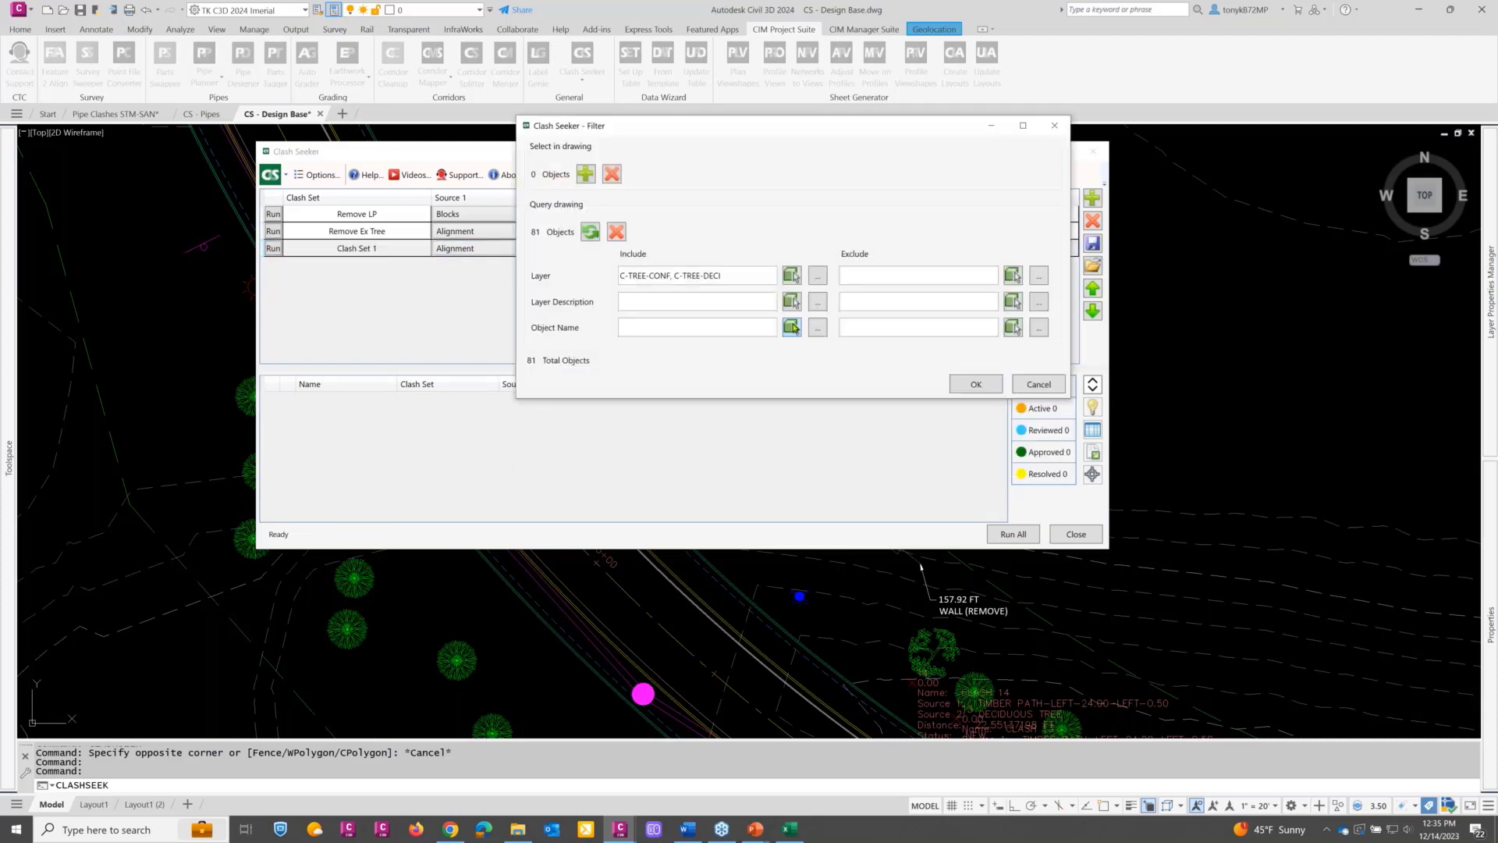
click(1035, 384)
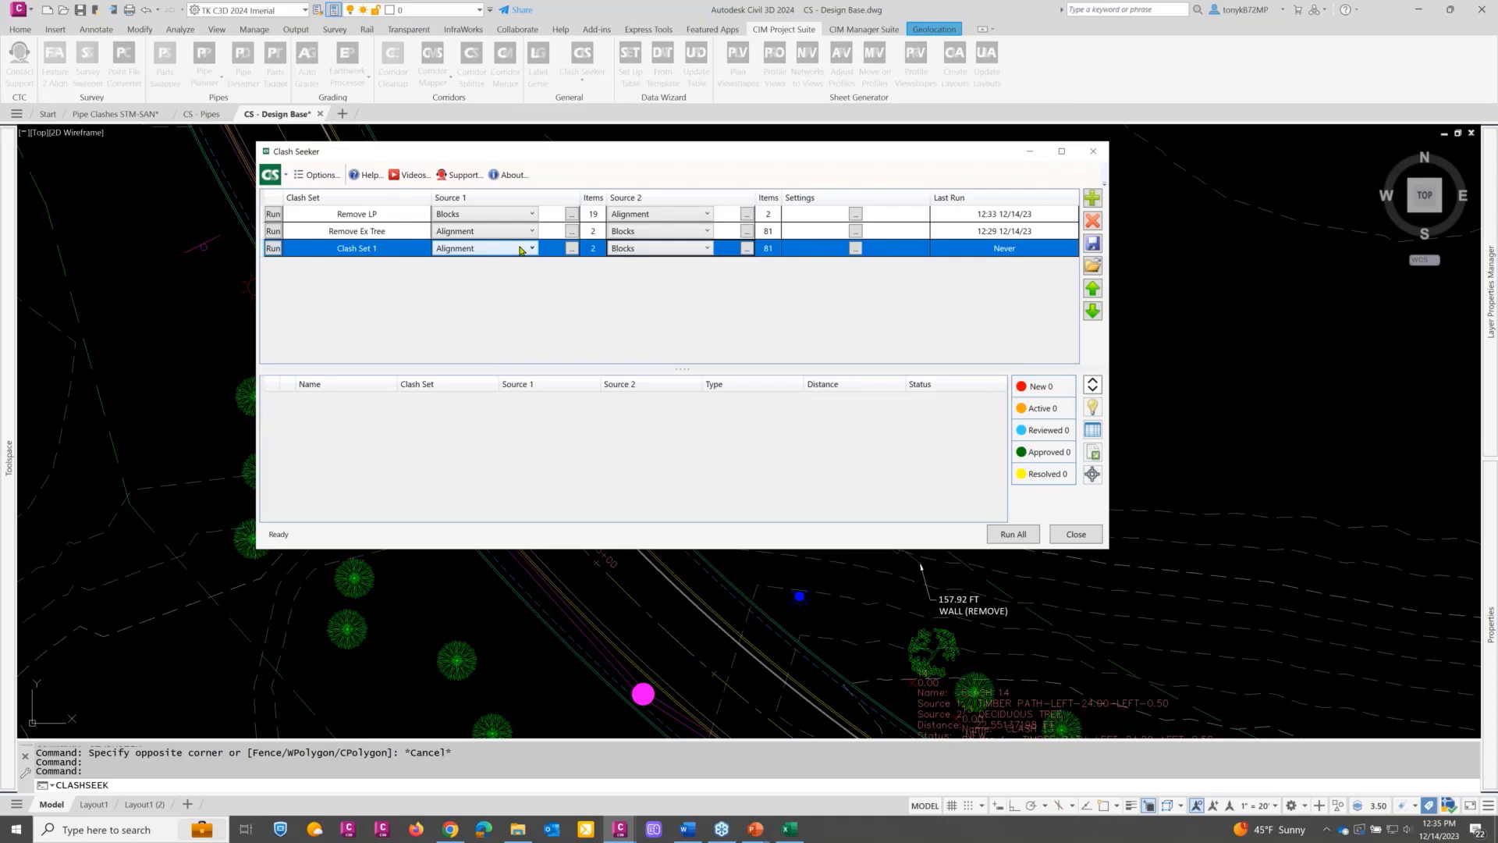
click(330, 251)
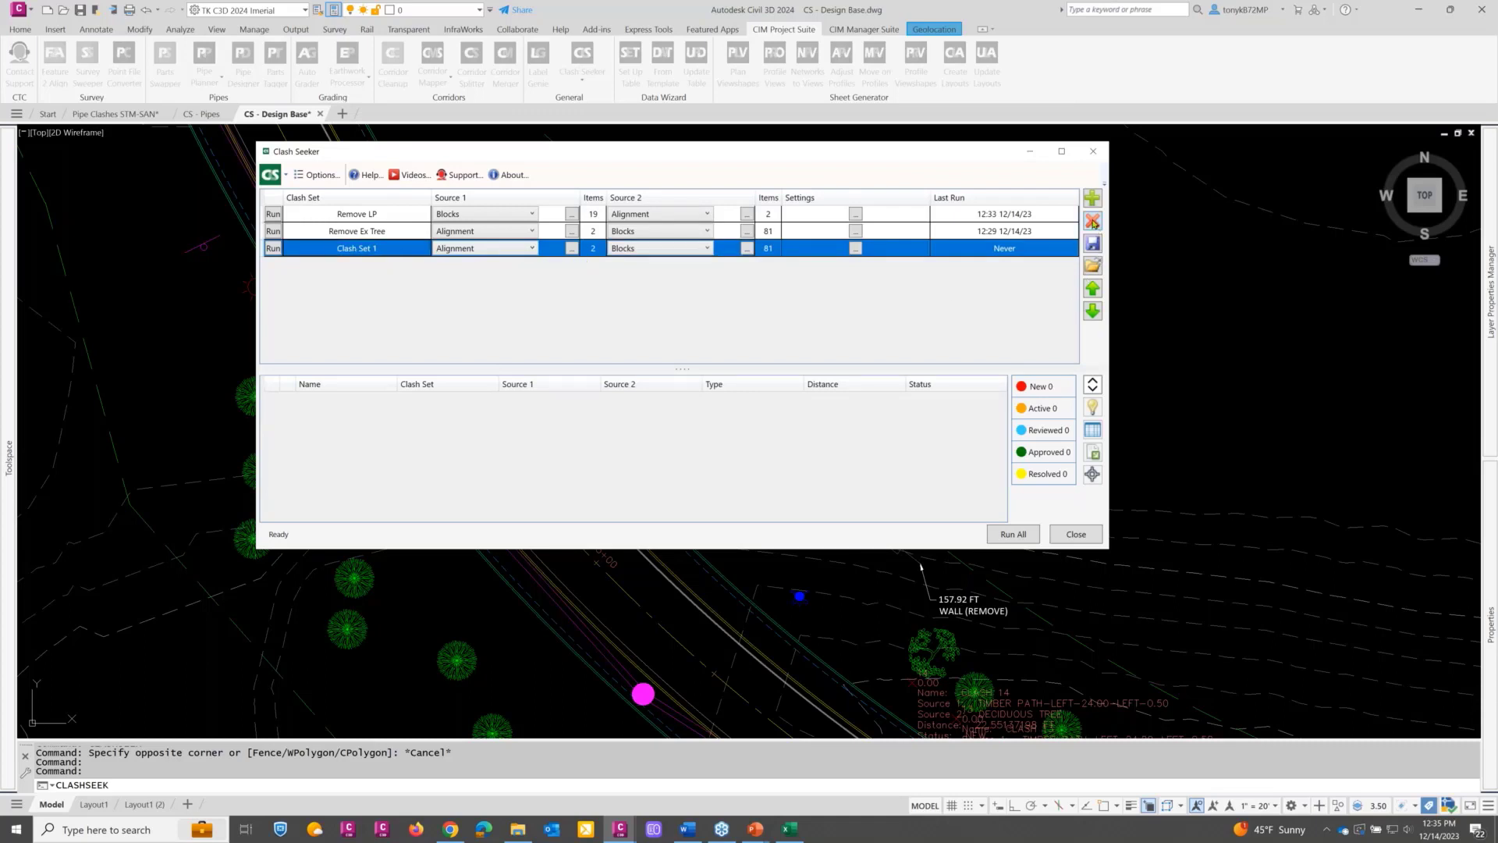
click(856, 248)
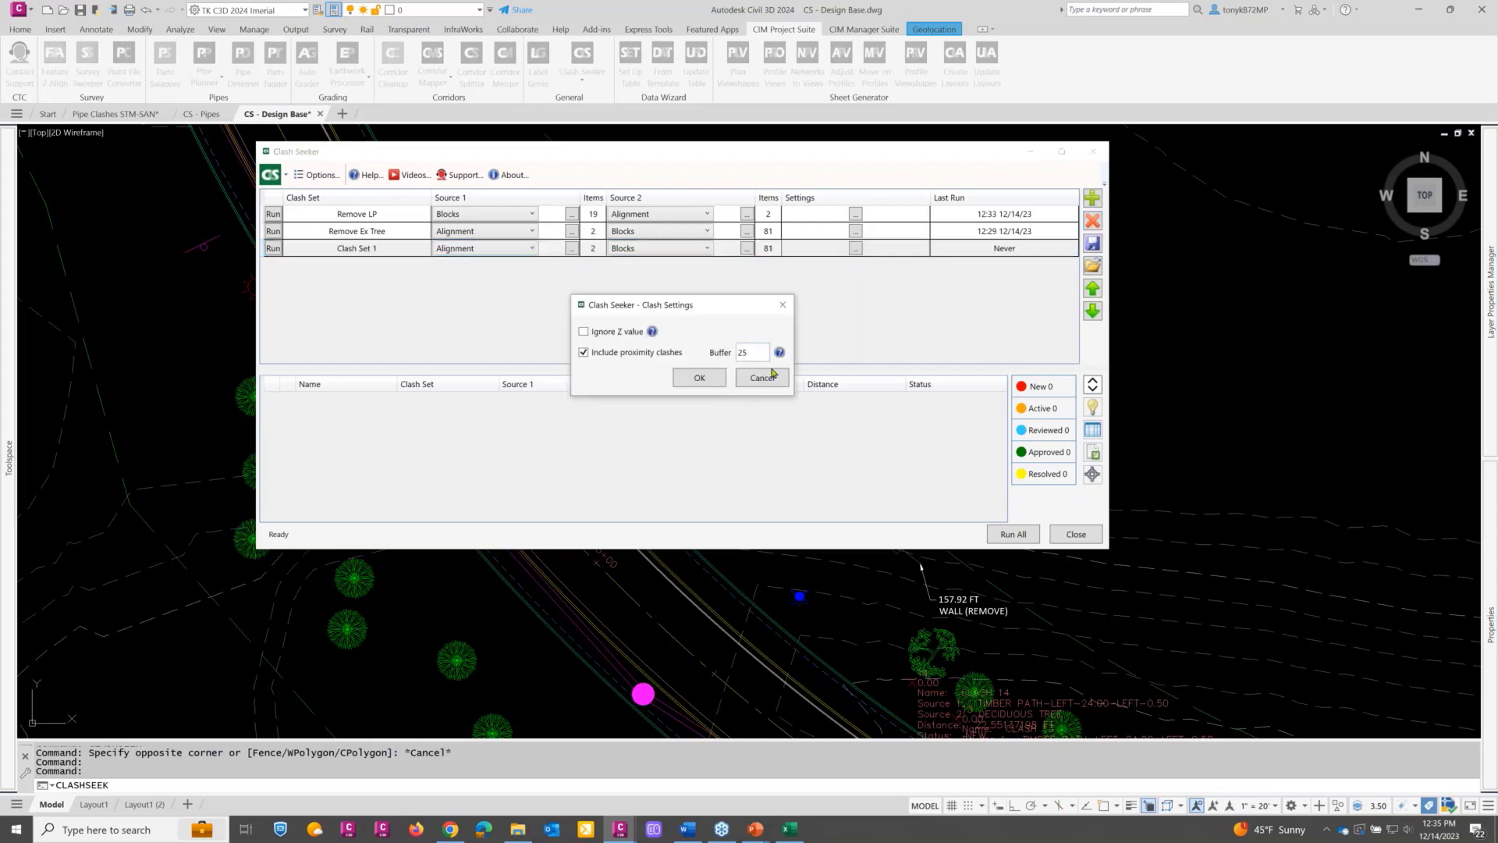
click(762, 378)
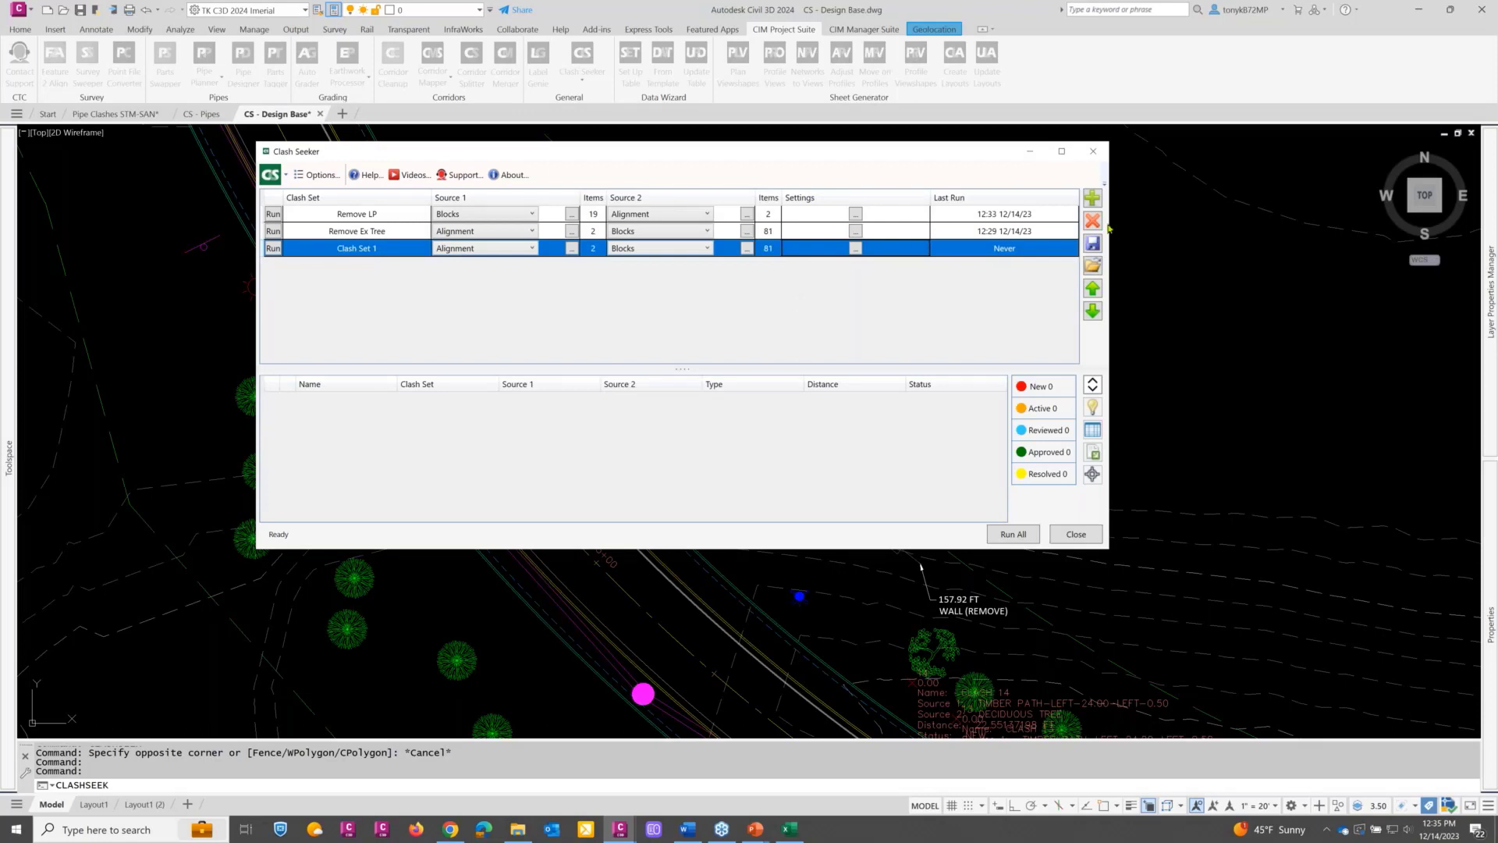
Step: Delete the loaded Clash Set 1 from the clash set list and close Clash Seeker
click(1095, 223)
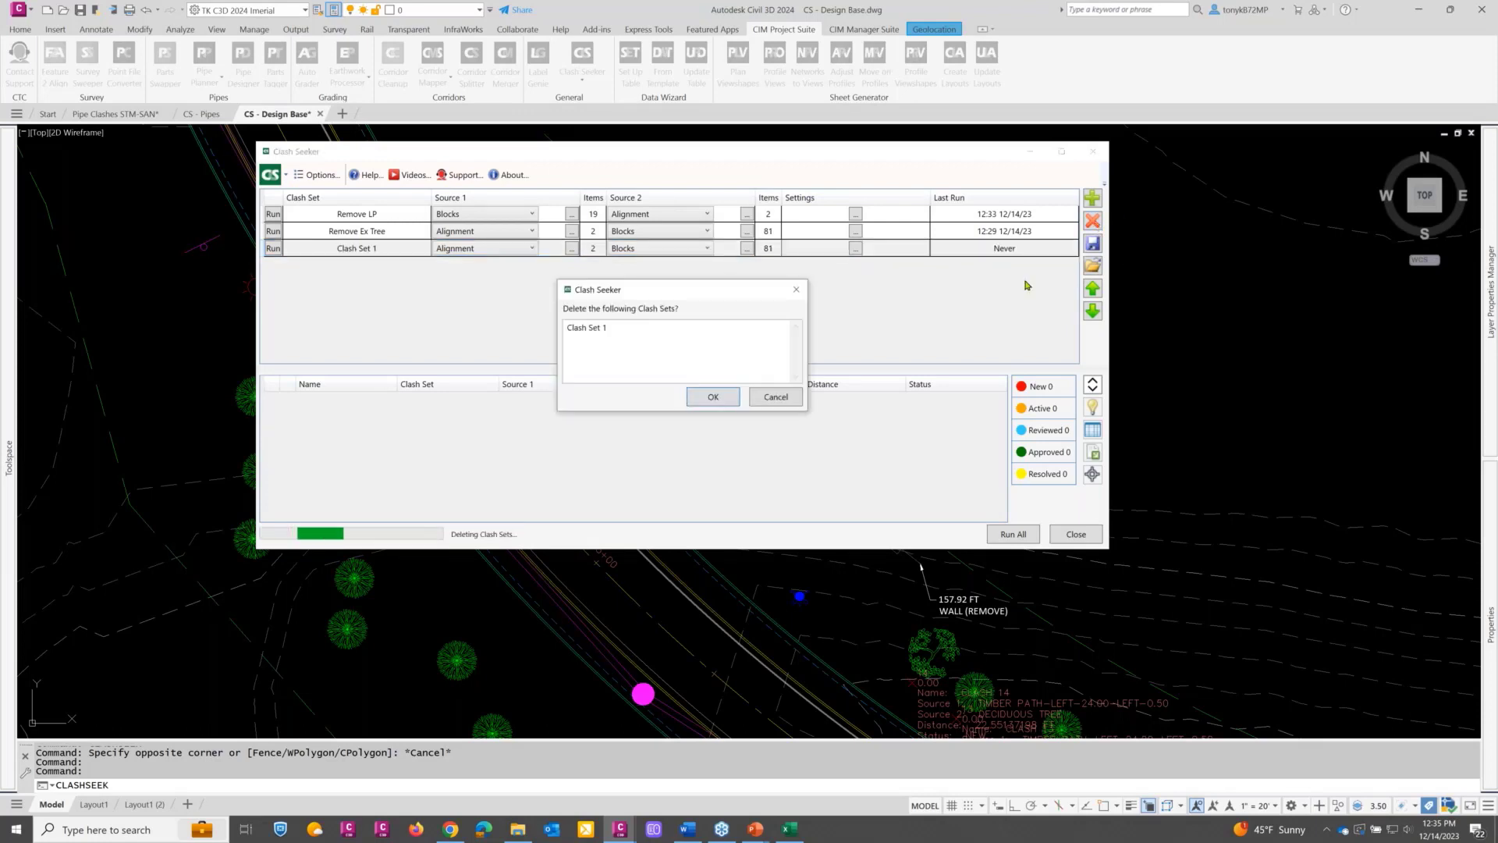
click(773, 399)
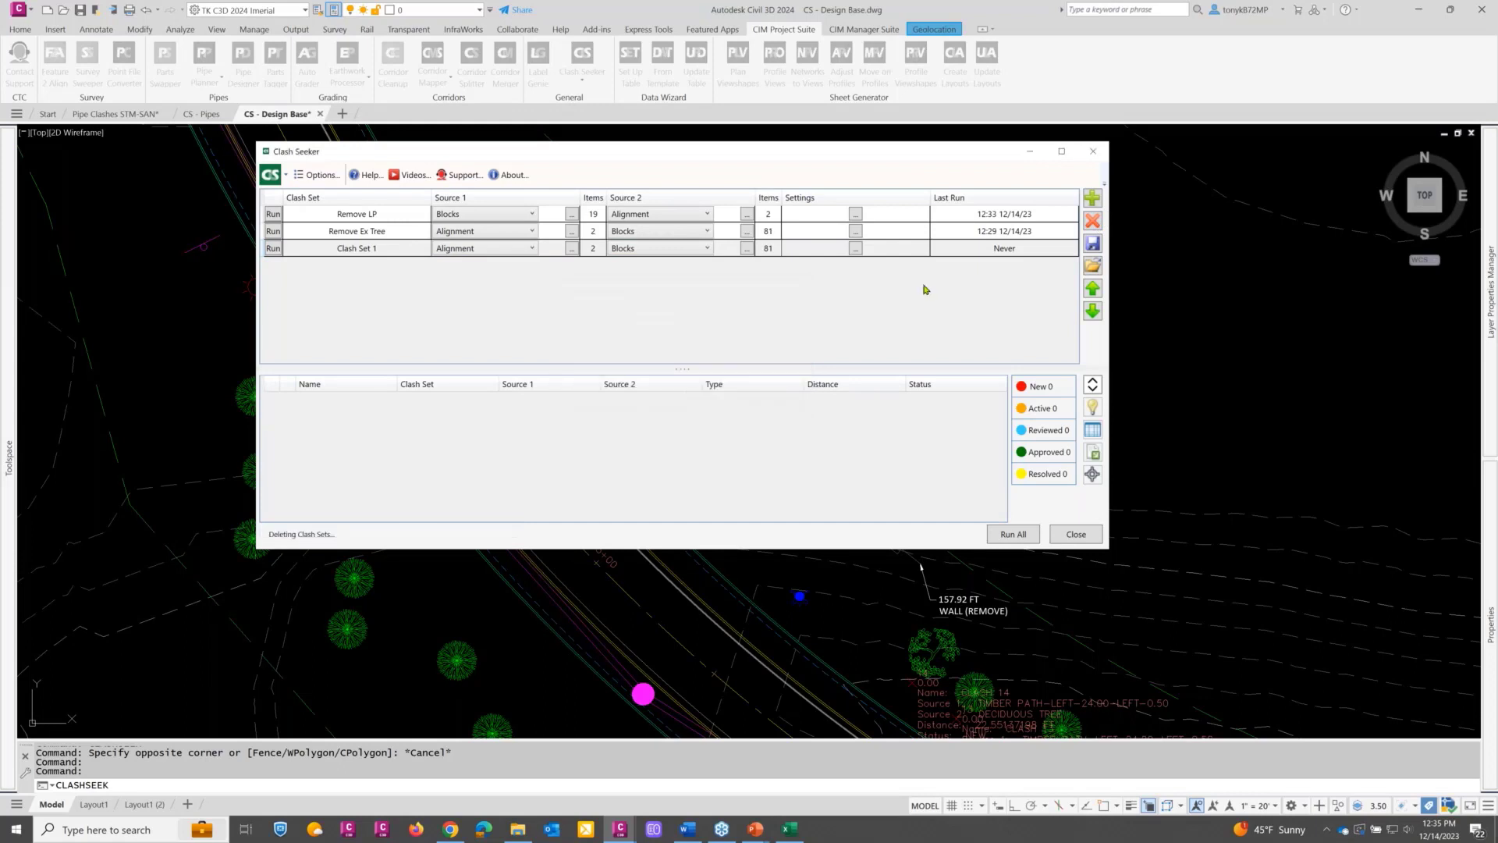
click(419, 251)
click(1091, 223)
click(710, 398)
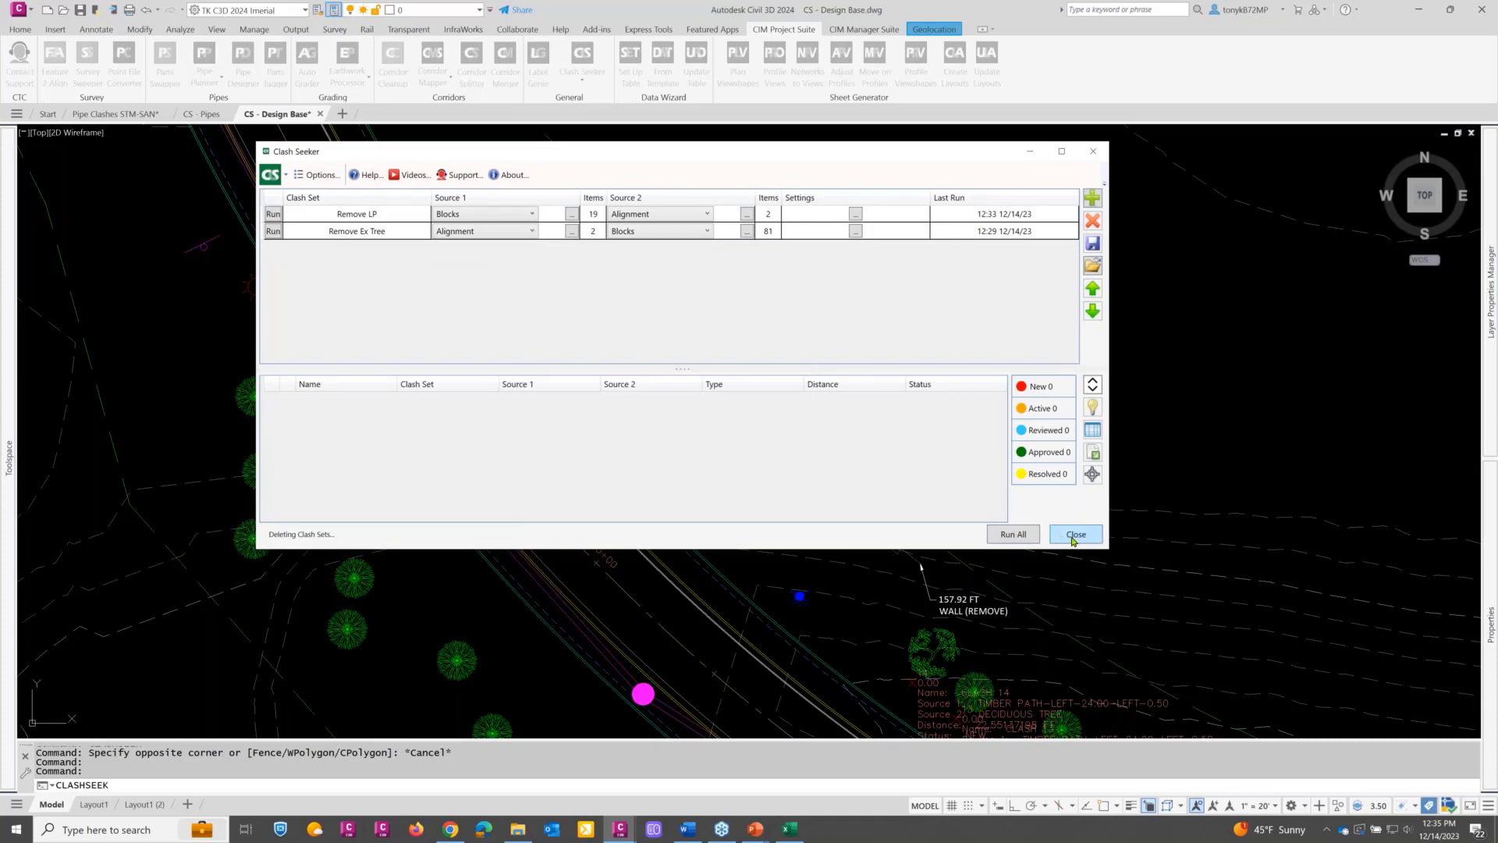
click(1074, 536)
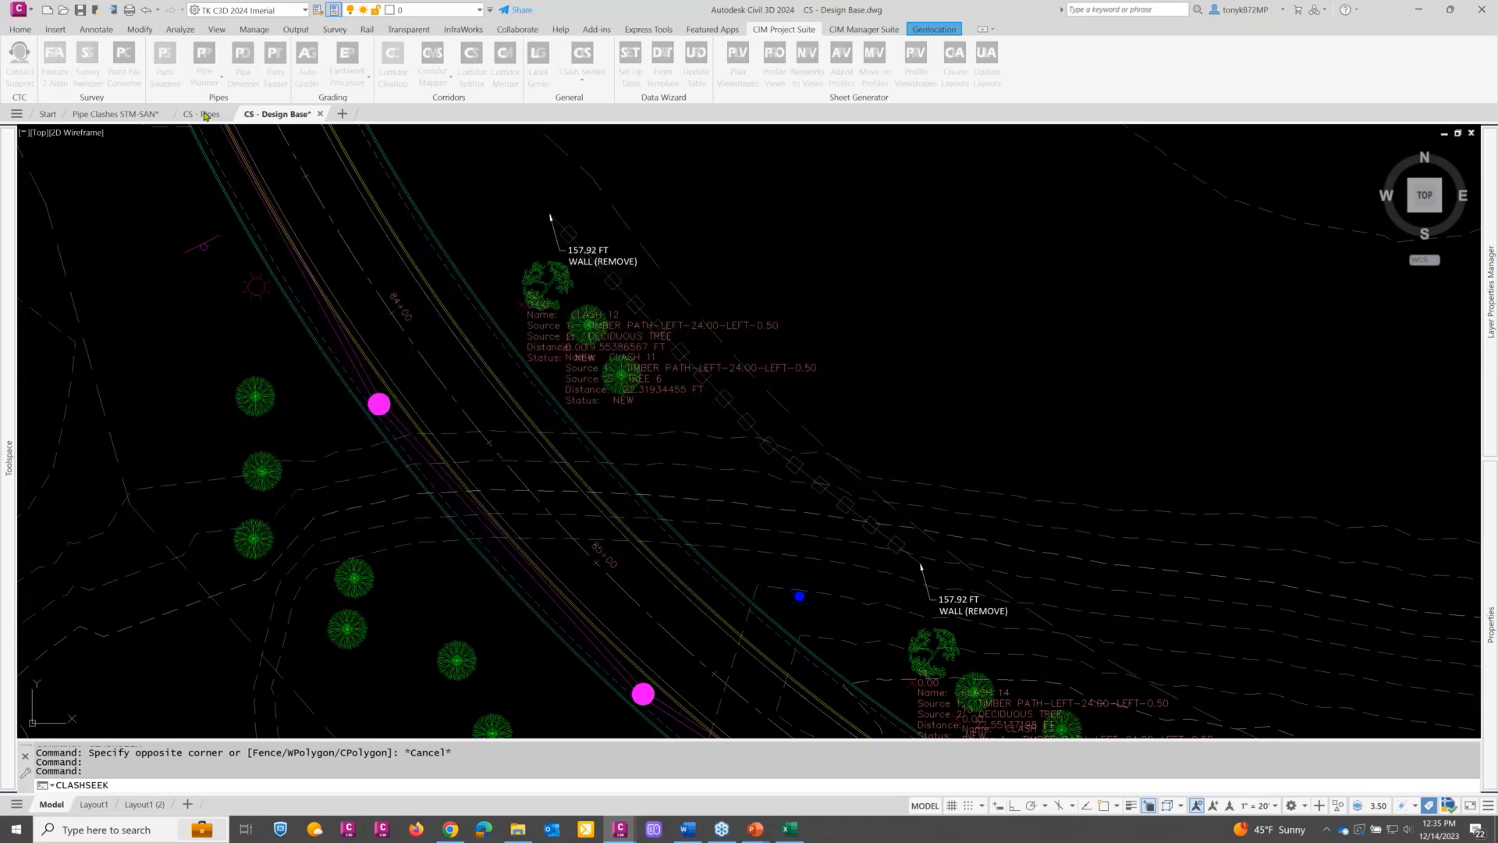
Step: Switch to the Pipe Clashes STM-SAN drawing and open the elevation editor for the UG-Gas feature line near STMH-4
click(119, 119)
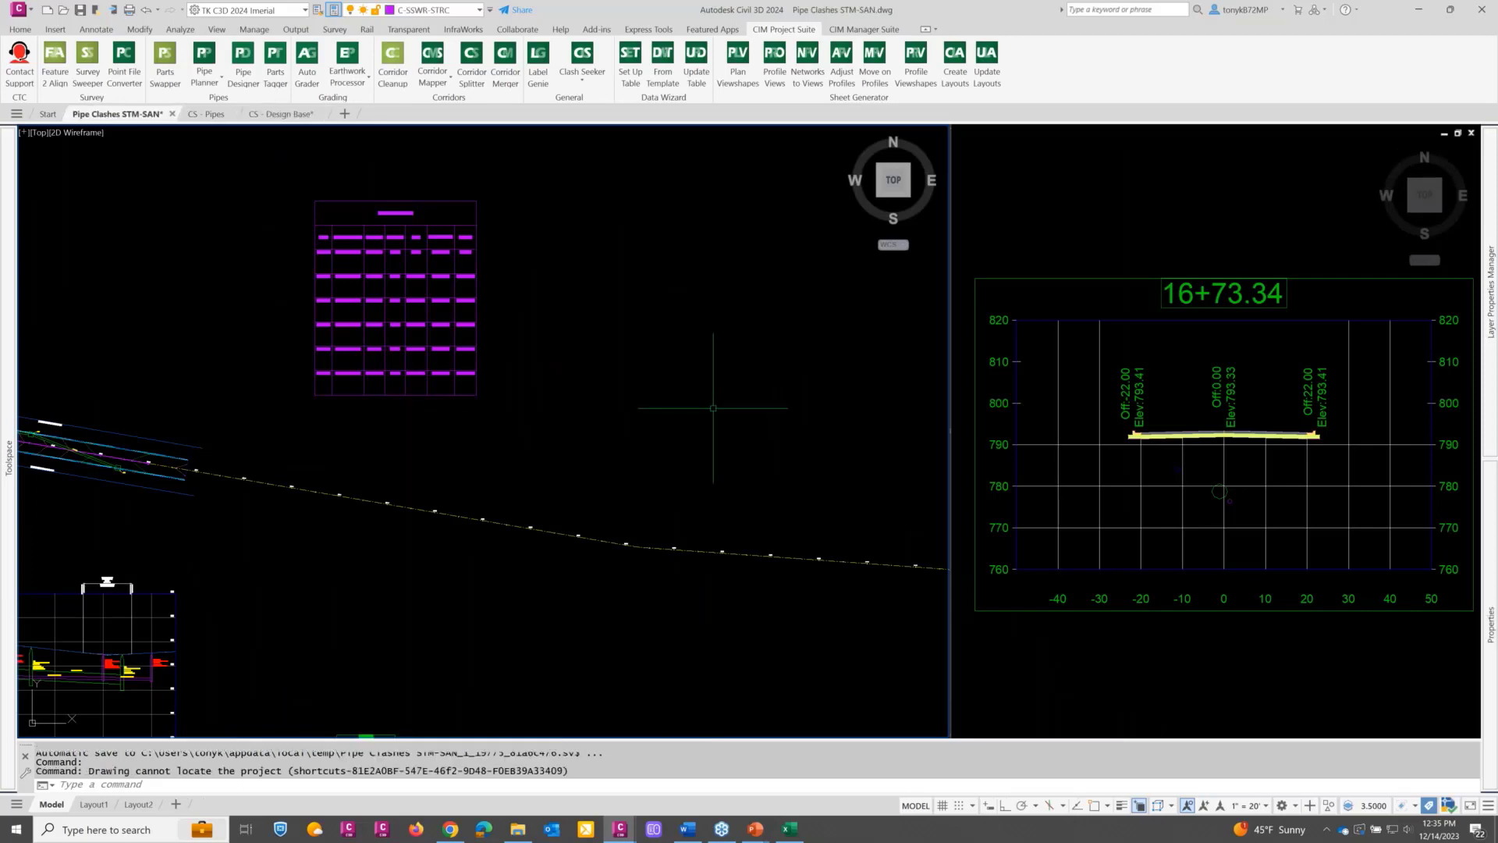
scroll(344, 414, up, 8)
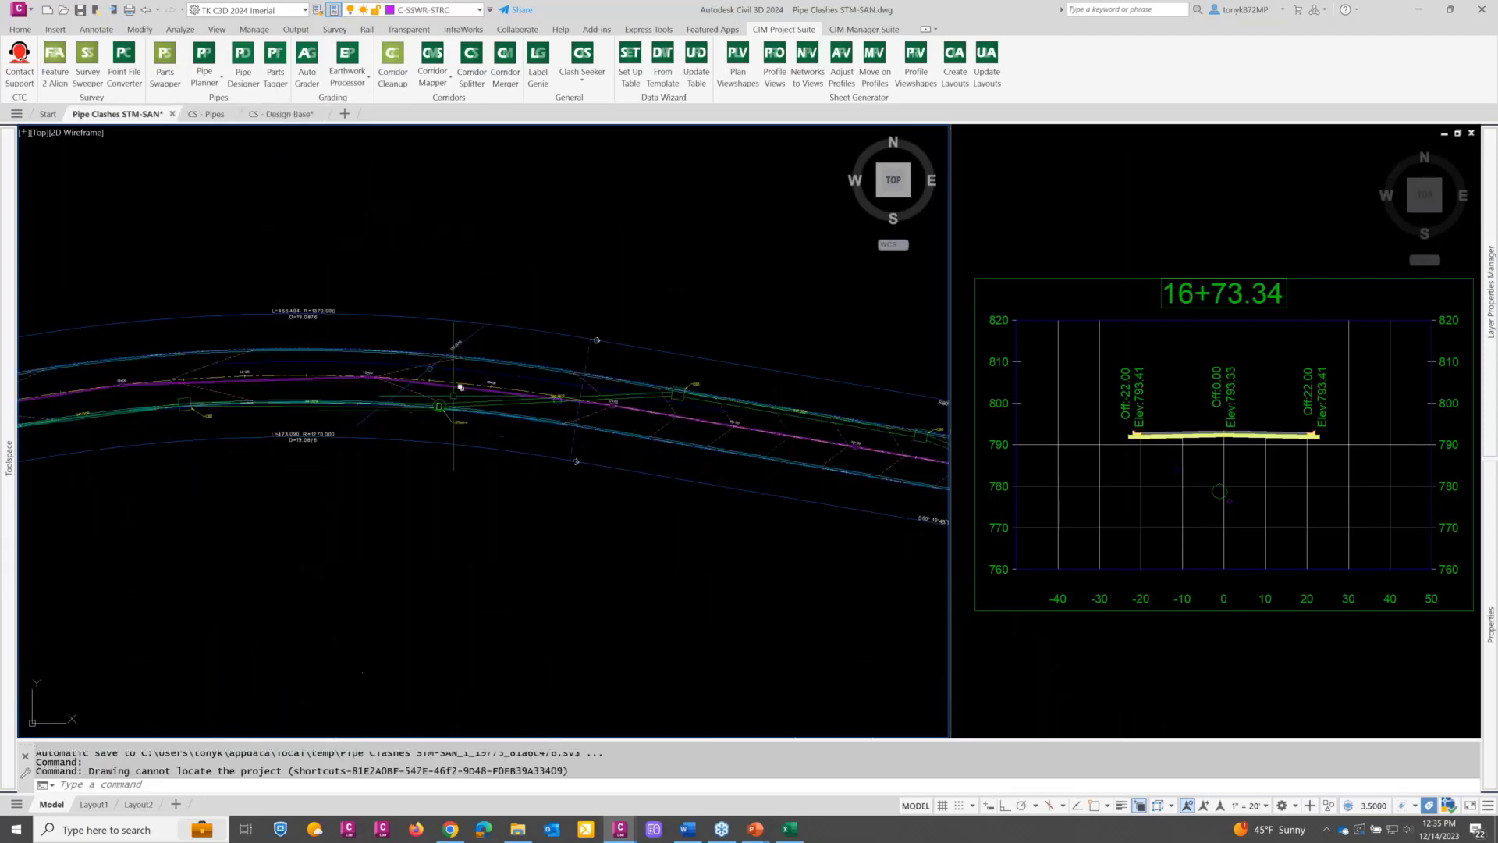
scroll(466, 287, up, 4)
scroll(463, 278, down, 2)
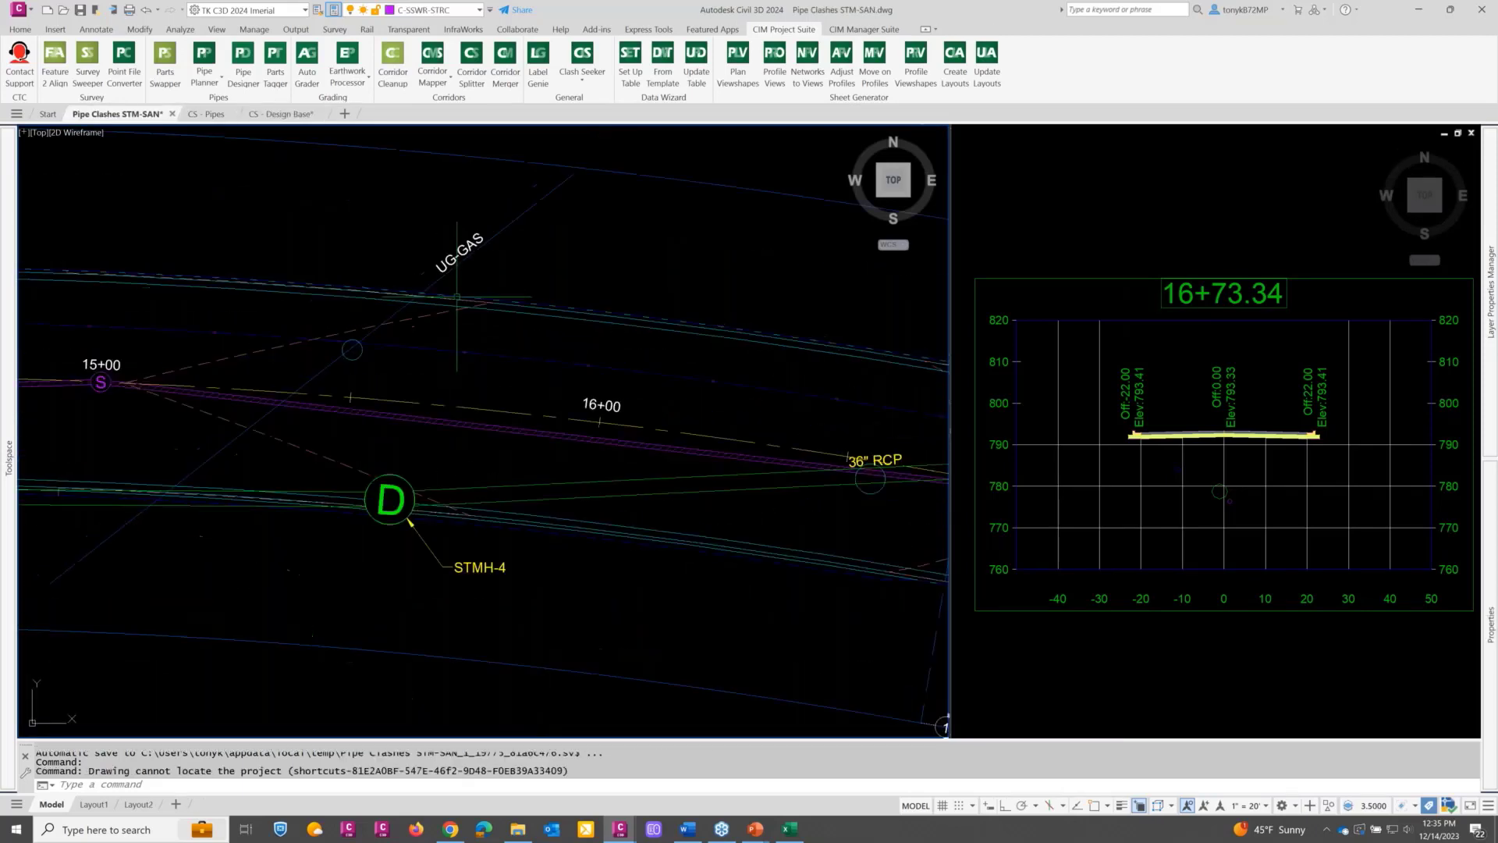
middle_drag(548, 260, 739, 244)
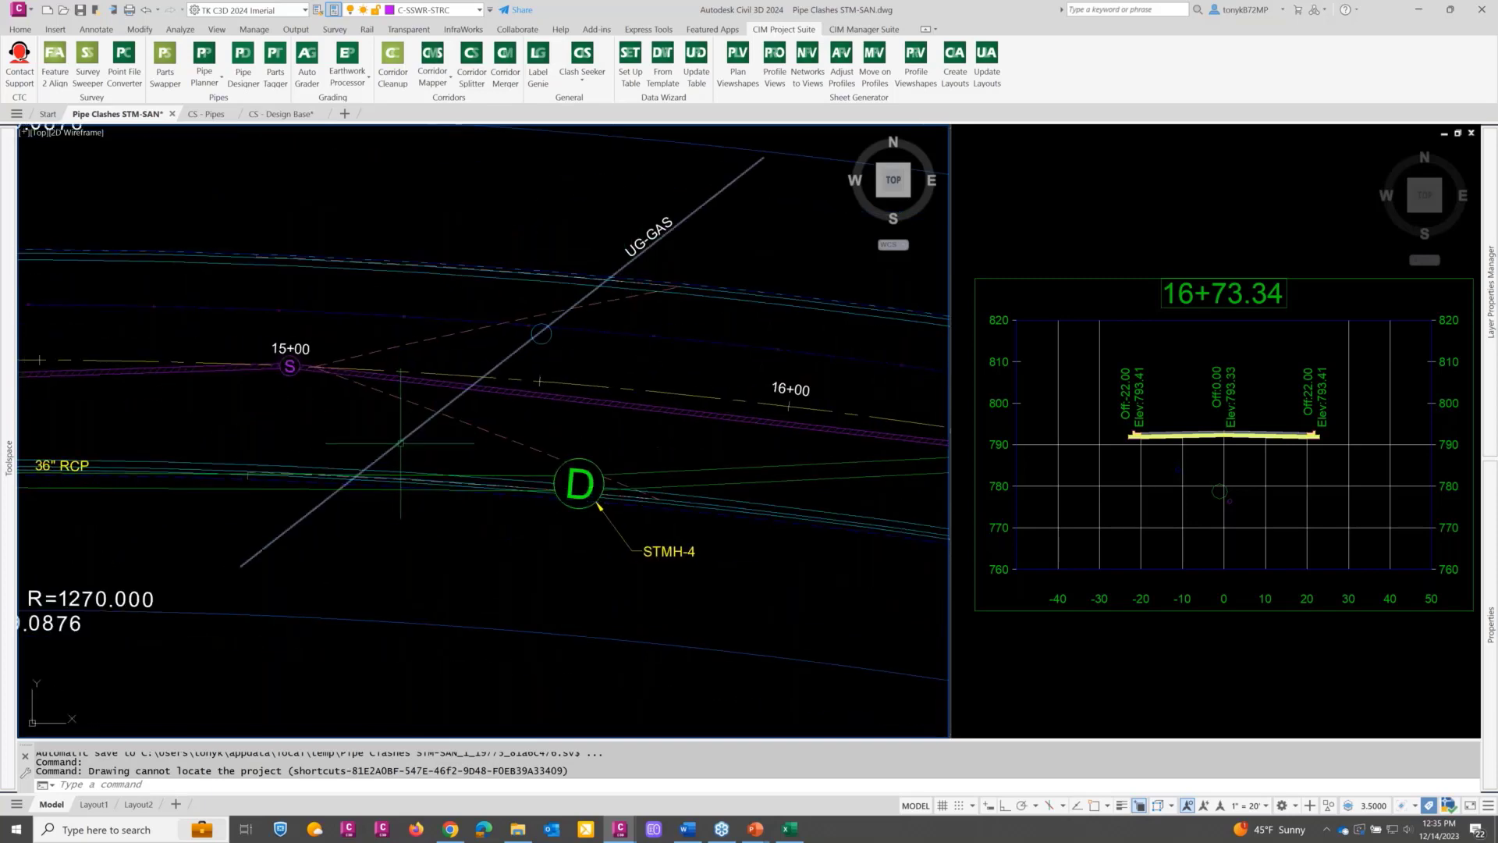
mouse_move(400, 443)
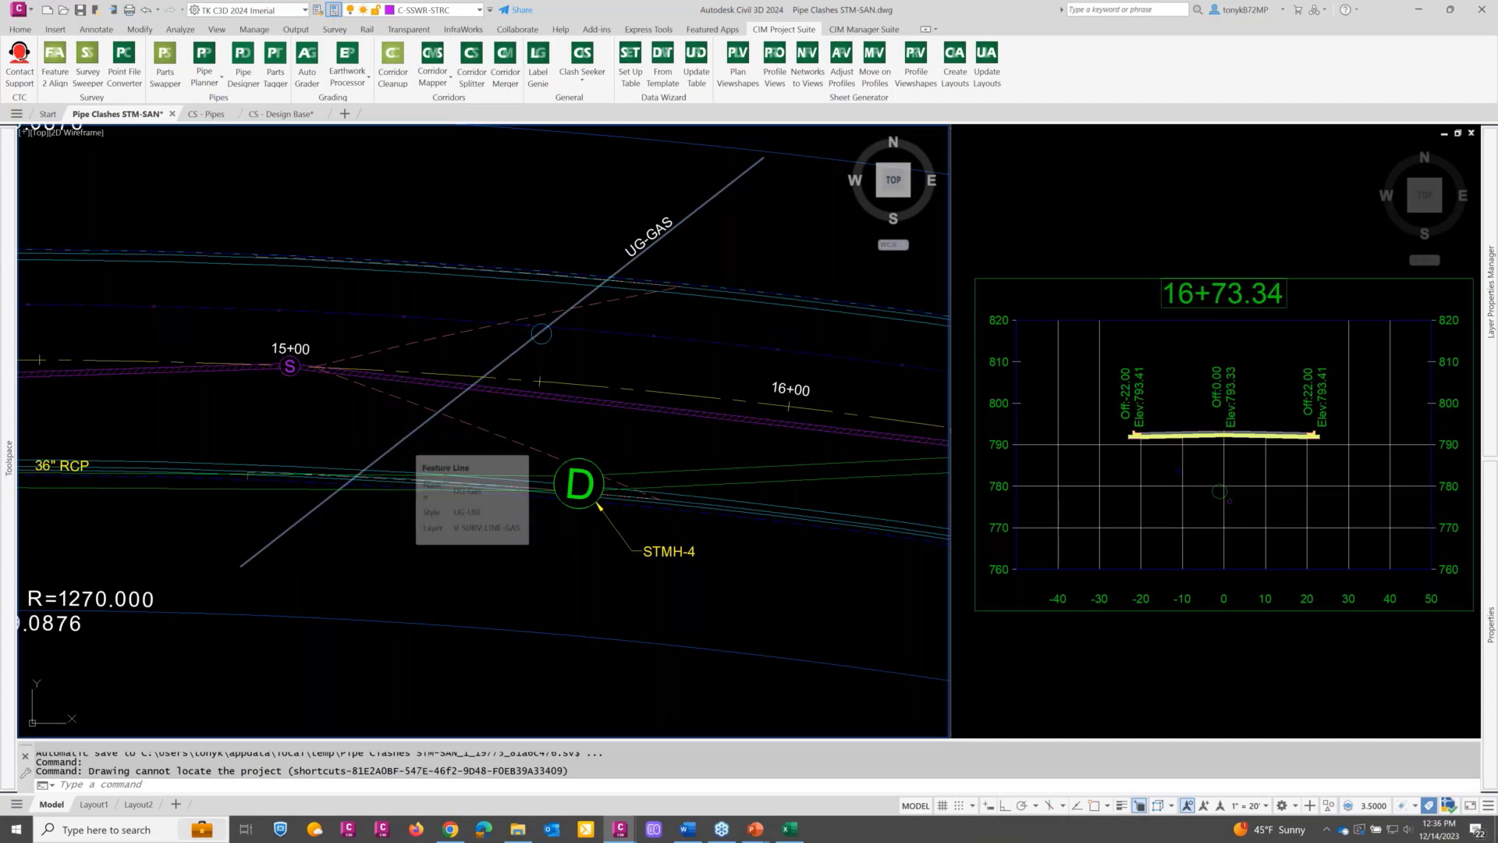
key(Escape)
click(398, 446)
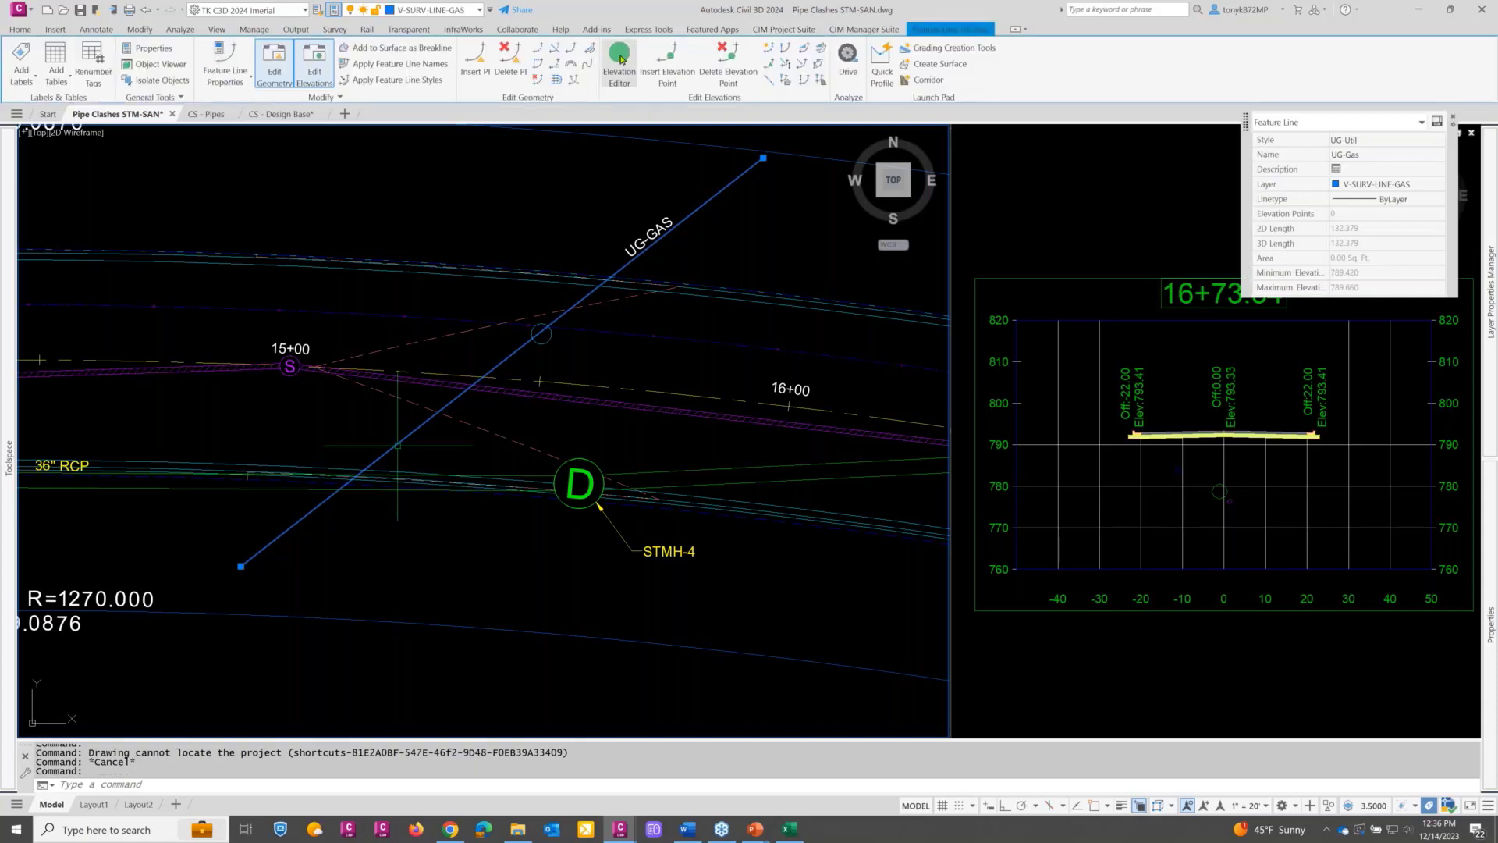
click(620, 63)
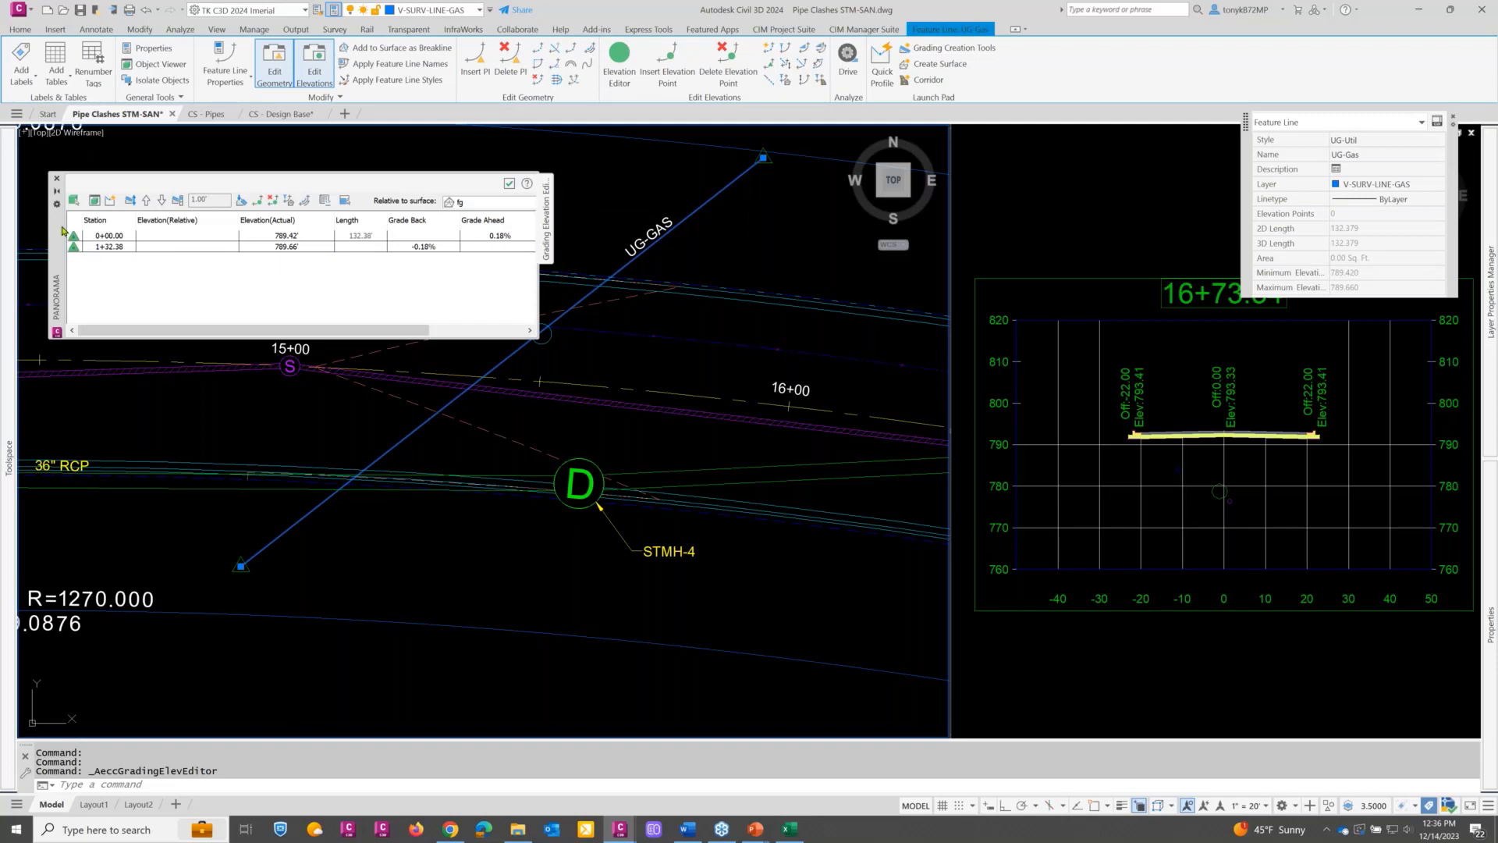
Step: Close the elevation editor and inspect where the UG-Gas feature line crosses the sanitary and storm pipes near STMH-4
drag(58, 234, 191, 231)
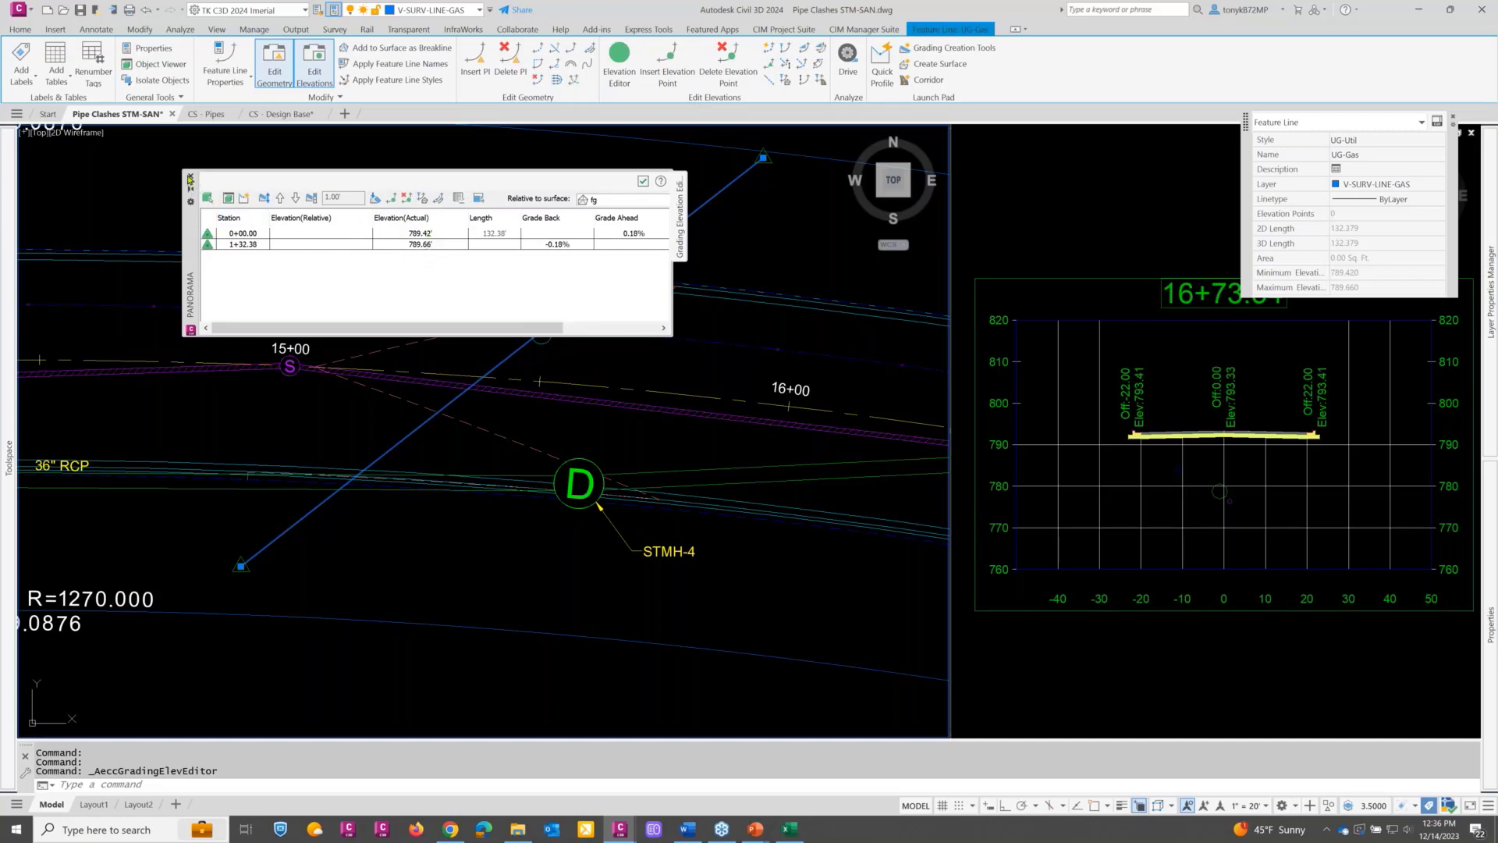
click(190, 180)
key(Escape)
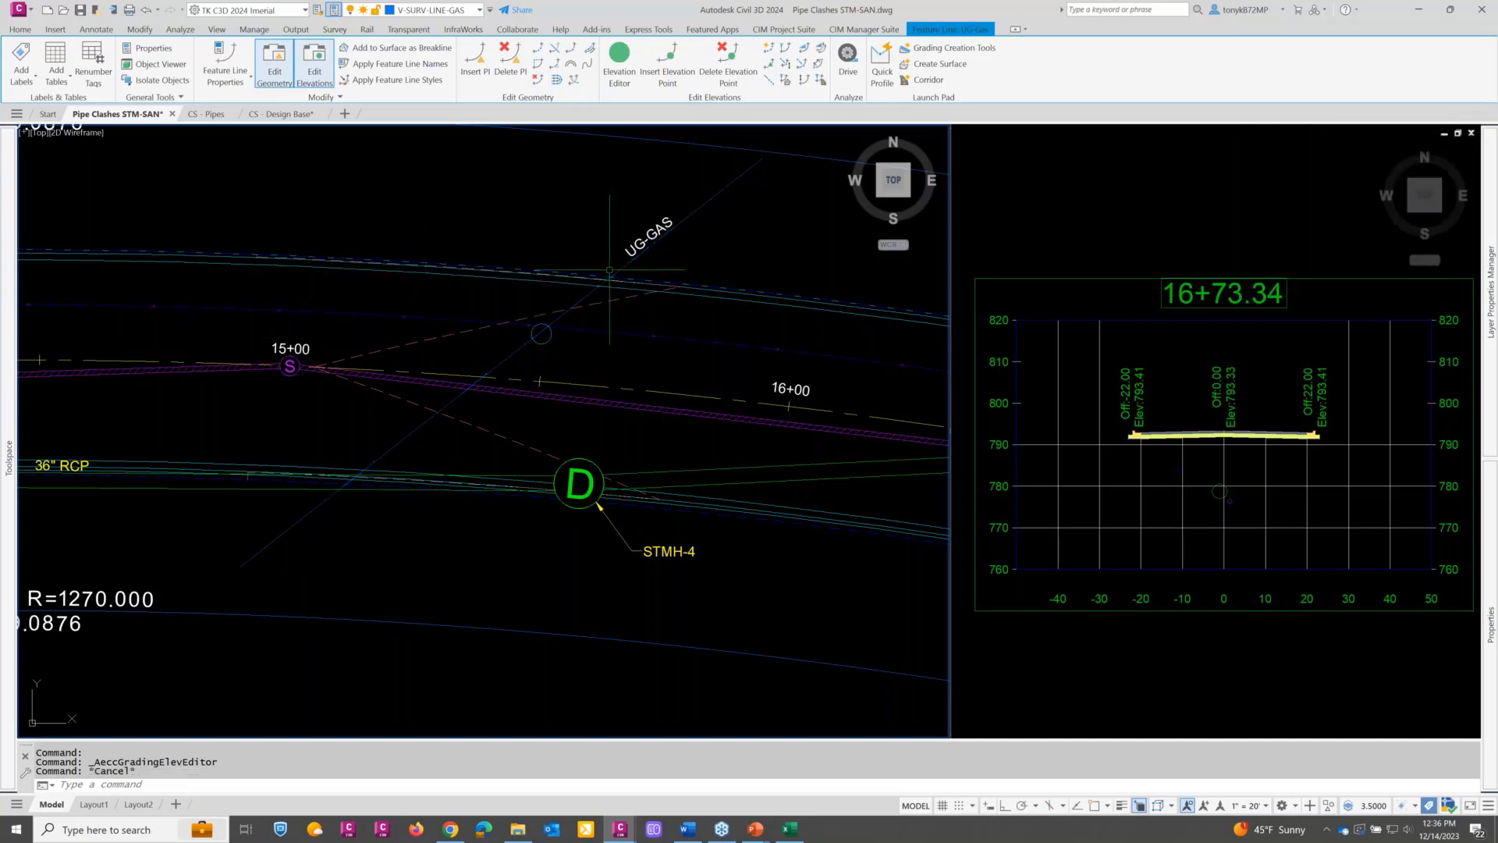
scroll(615, 279, up, 5)
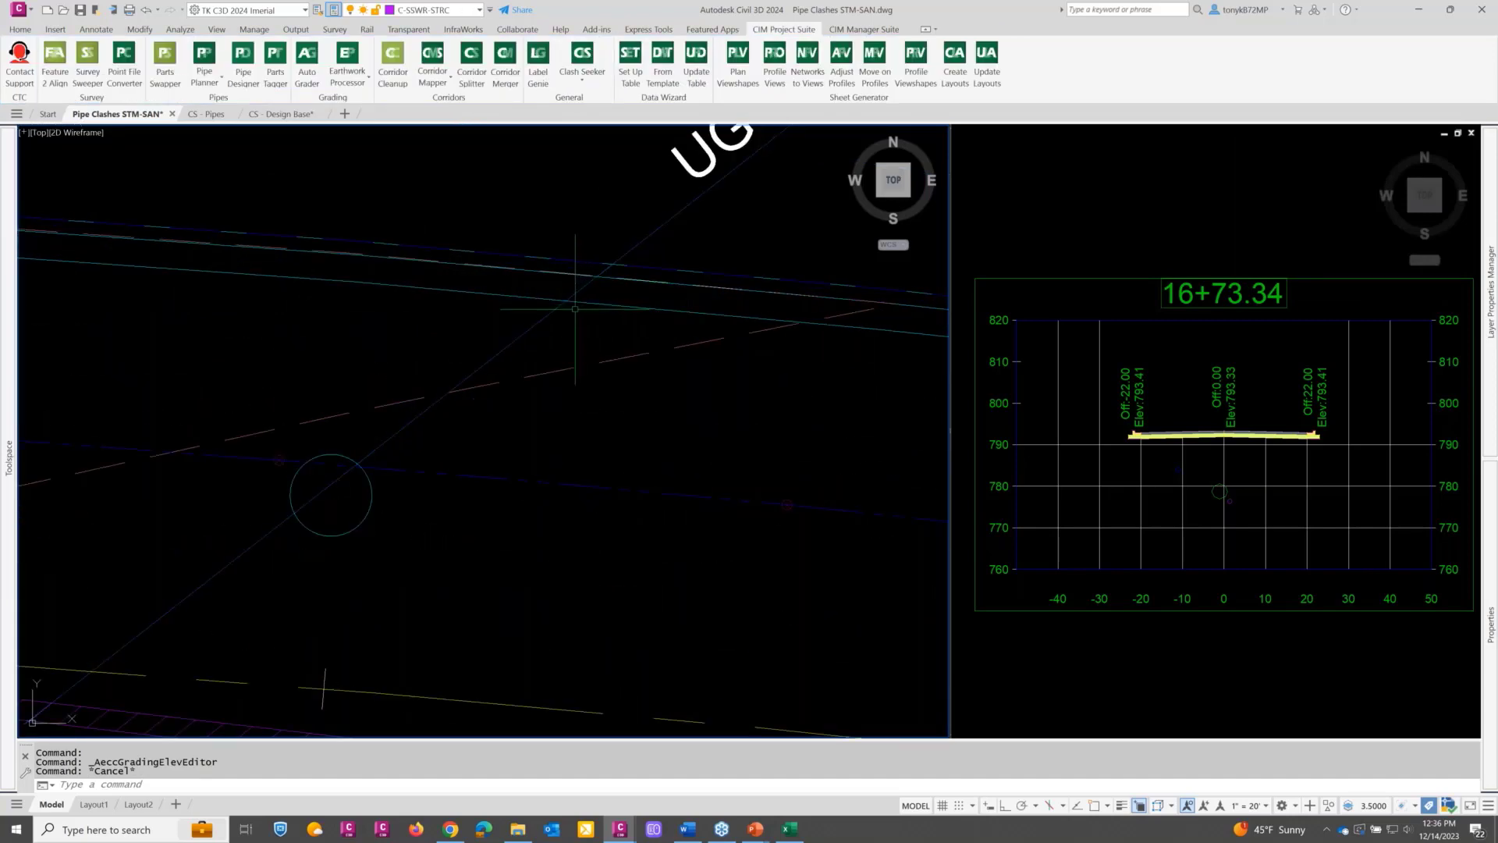
mouse_move(575, 309)
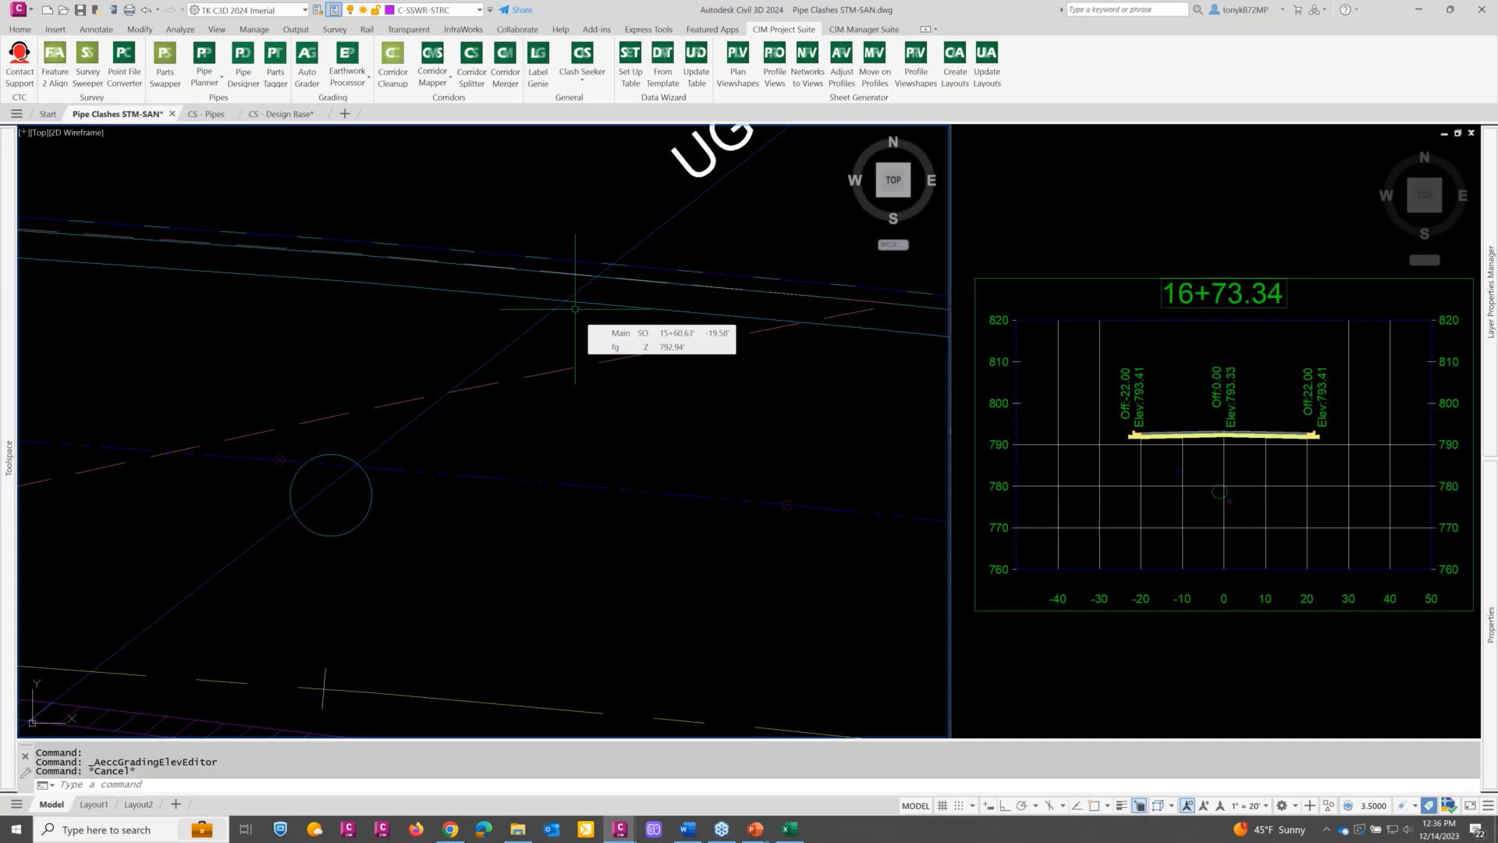
scroll(575, 309, down, 5)
key(Escape)
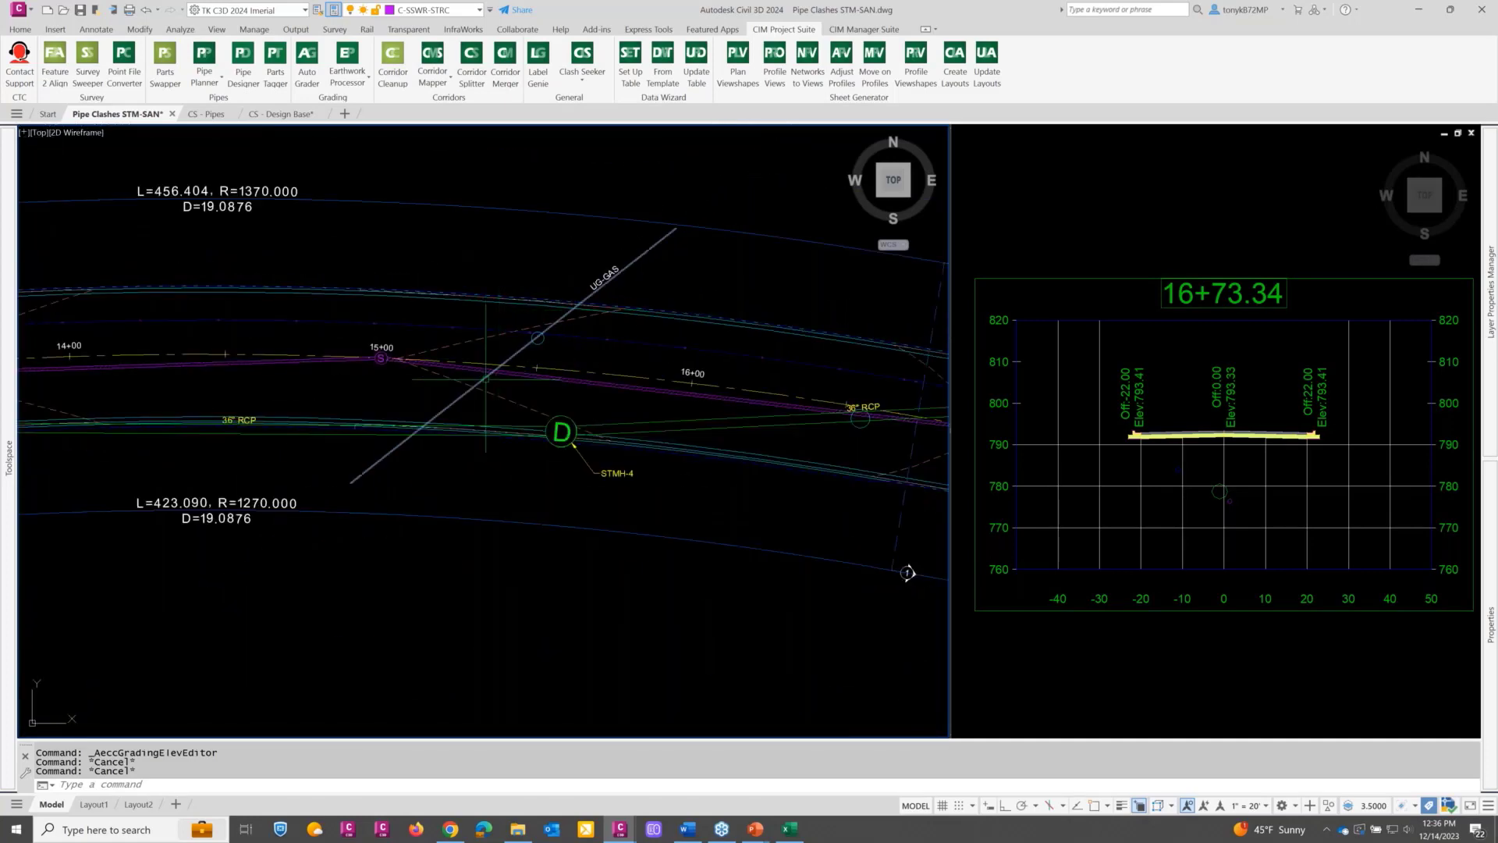
scroll(485, 378, up, 5)
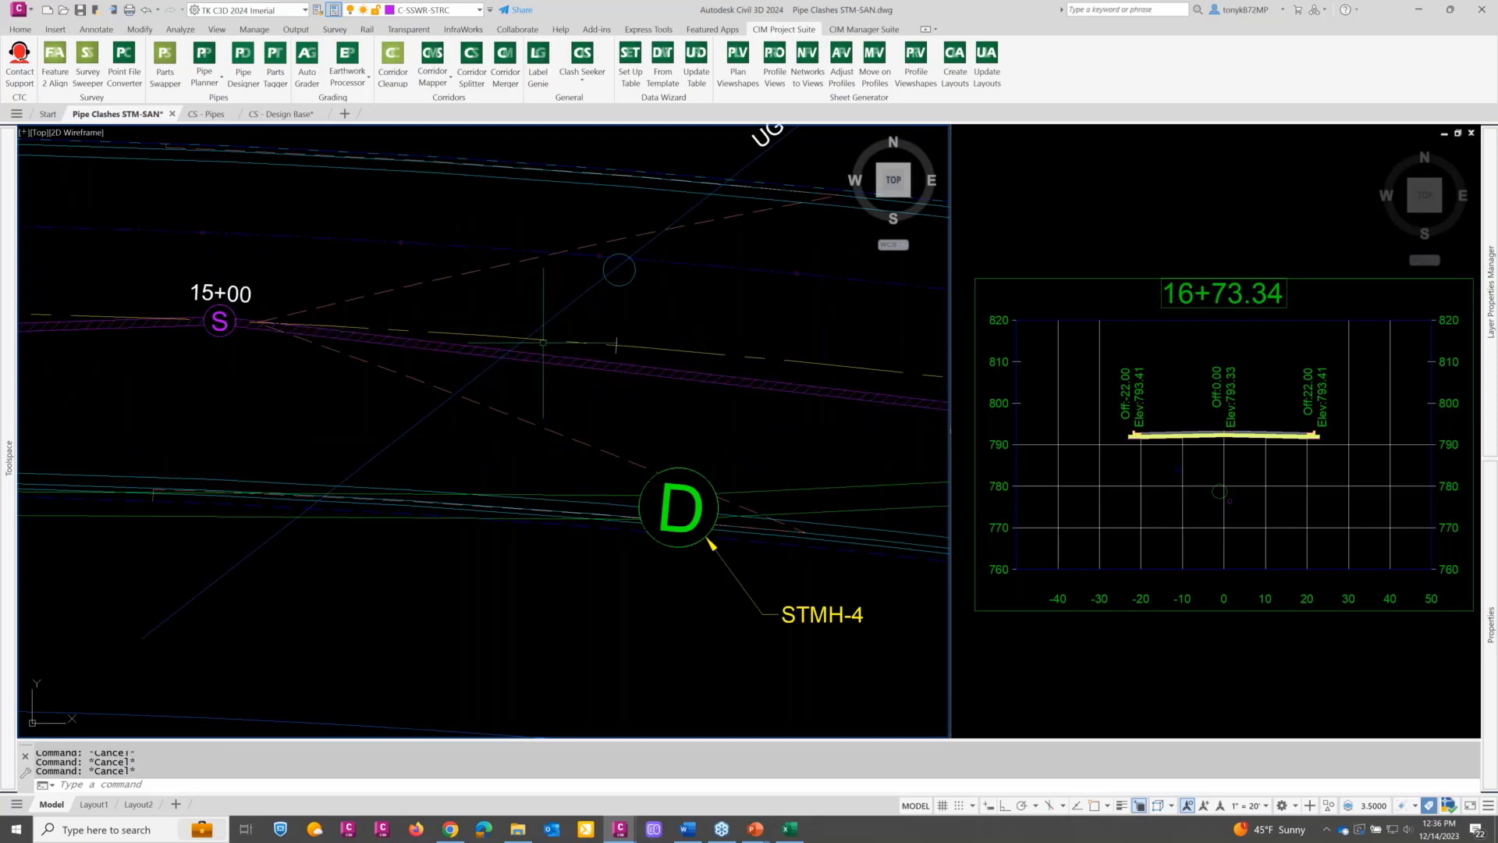
middle_drag(523, 391, 579, 362)
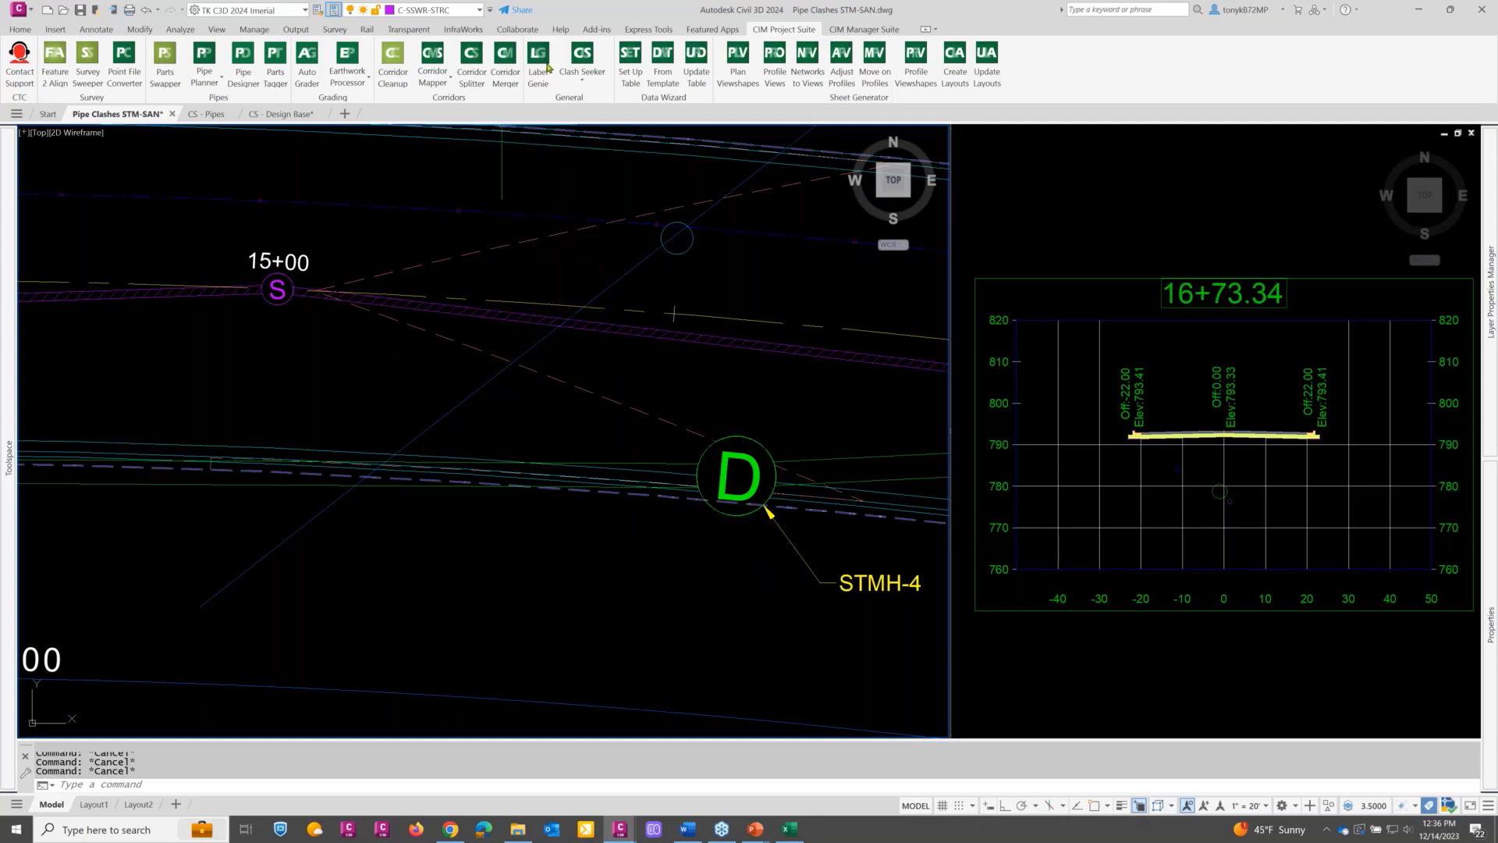
Step: Open Clash Seeker and add a new clash set named GAS to PIPES
click(581, 59)
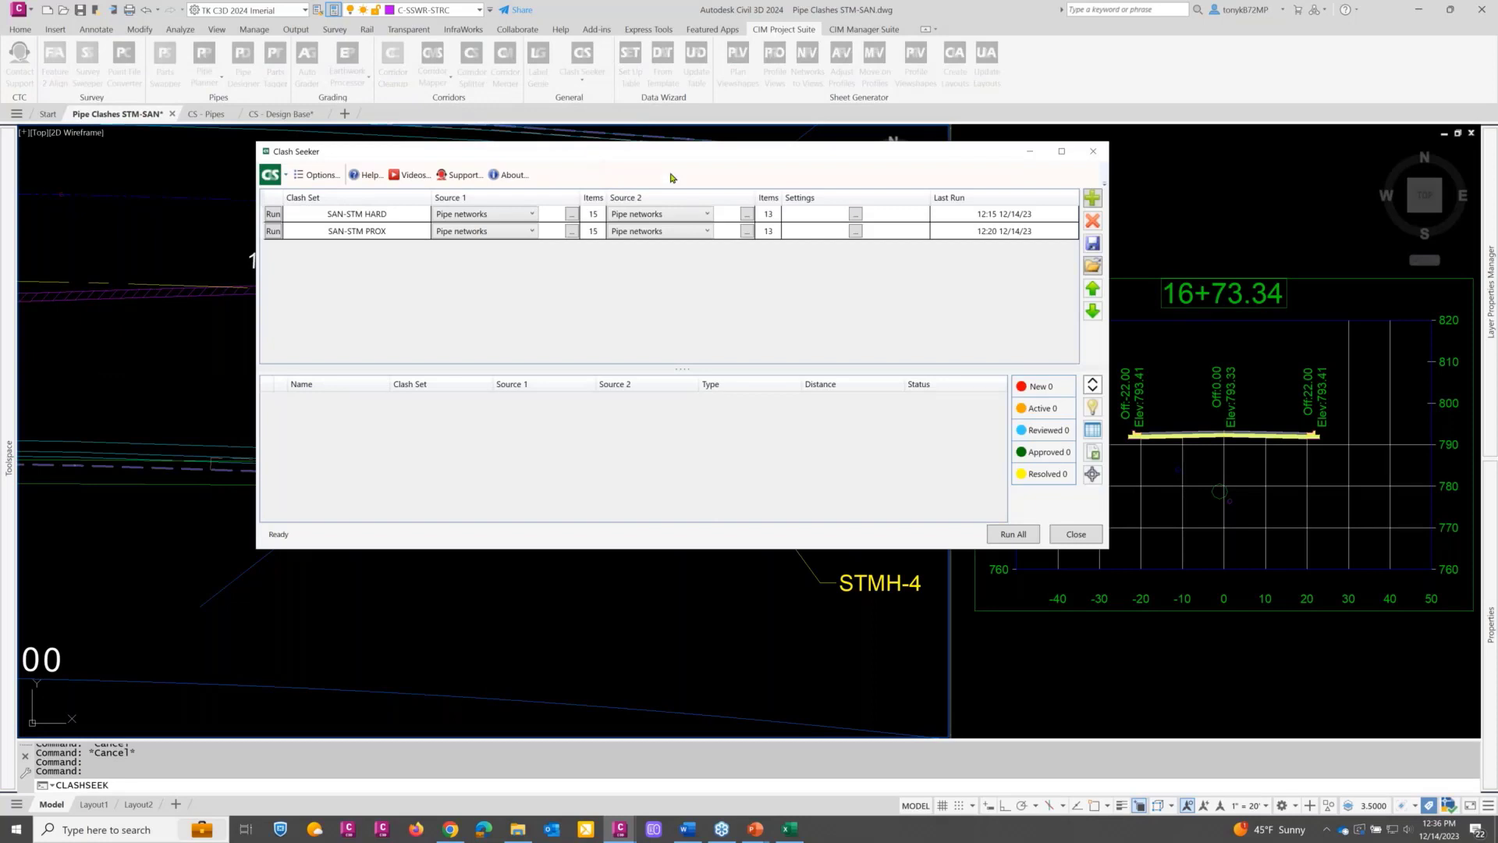
drag(588, 153, 763, 148)
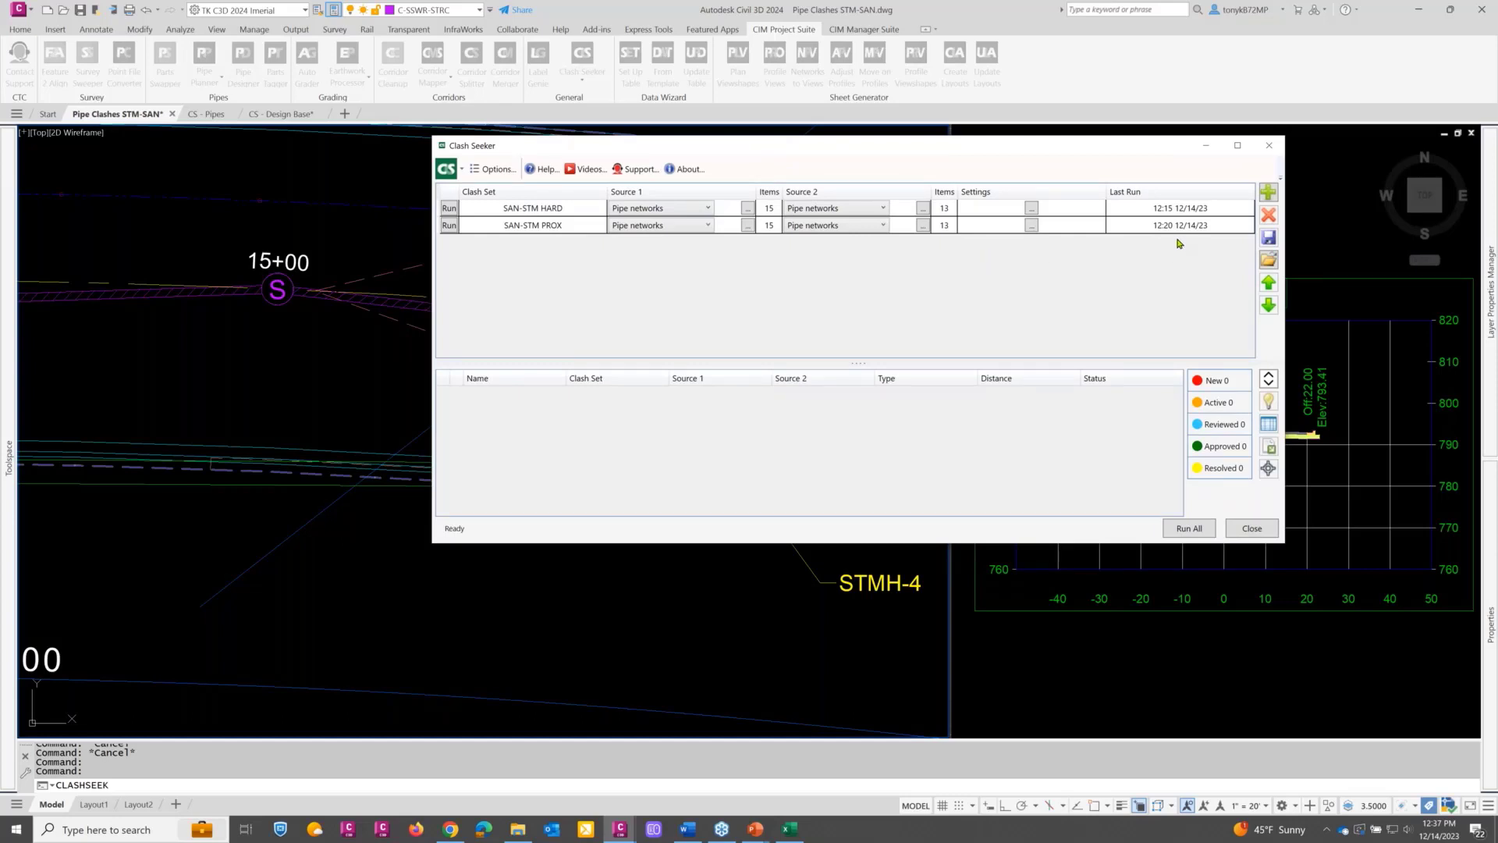
click(1268, 194)
click(561, 247)
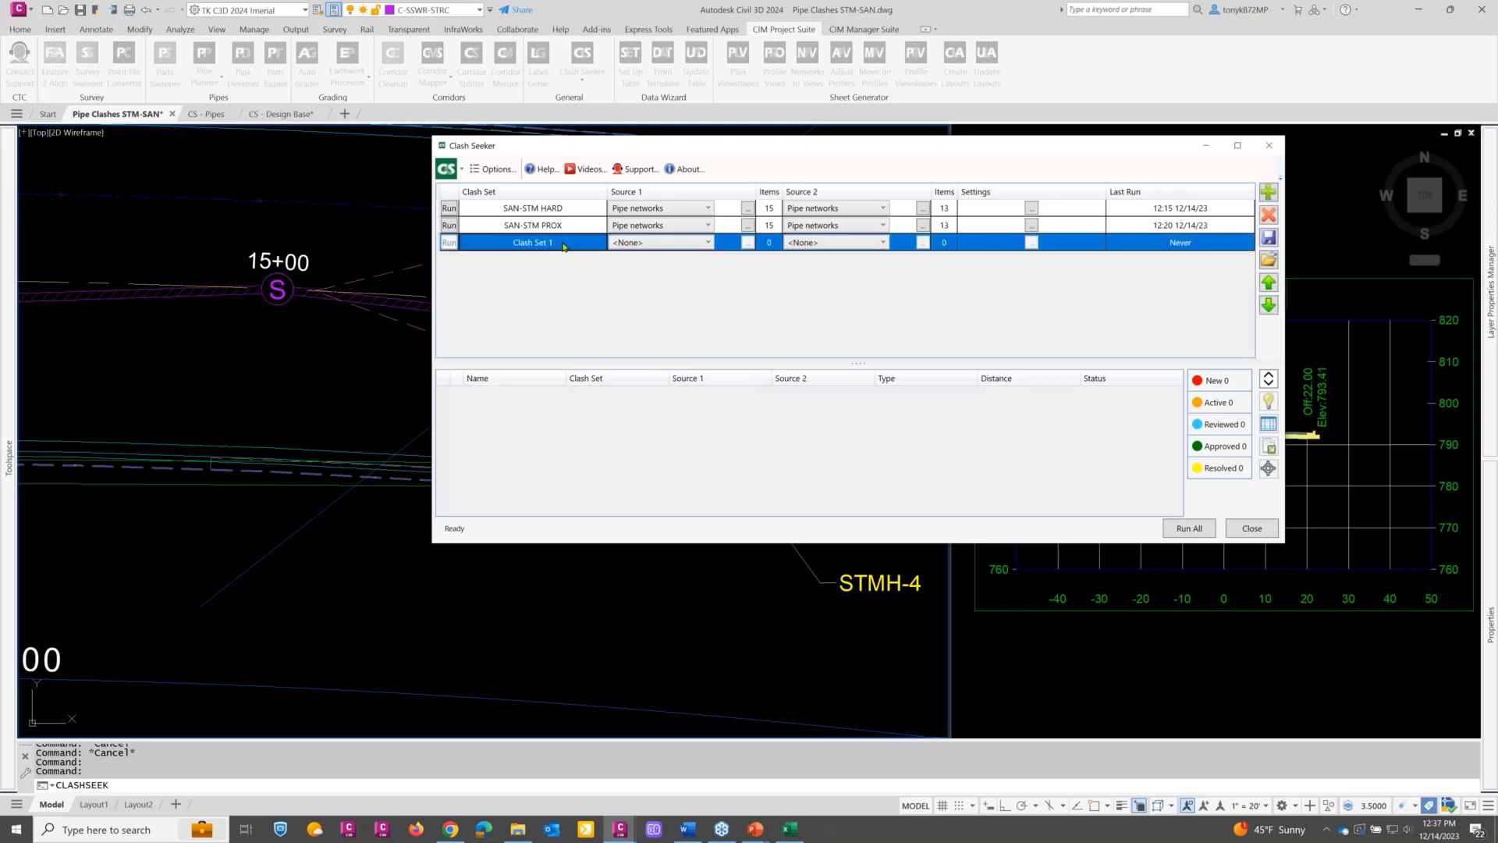
click(564, 247)
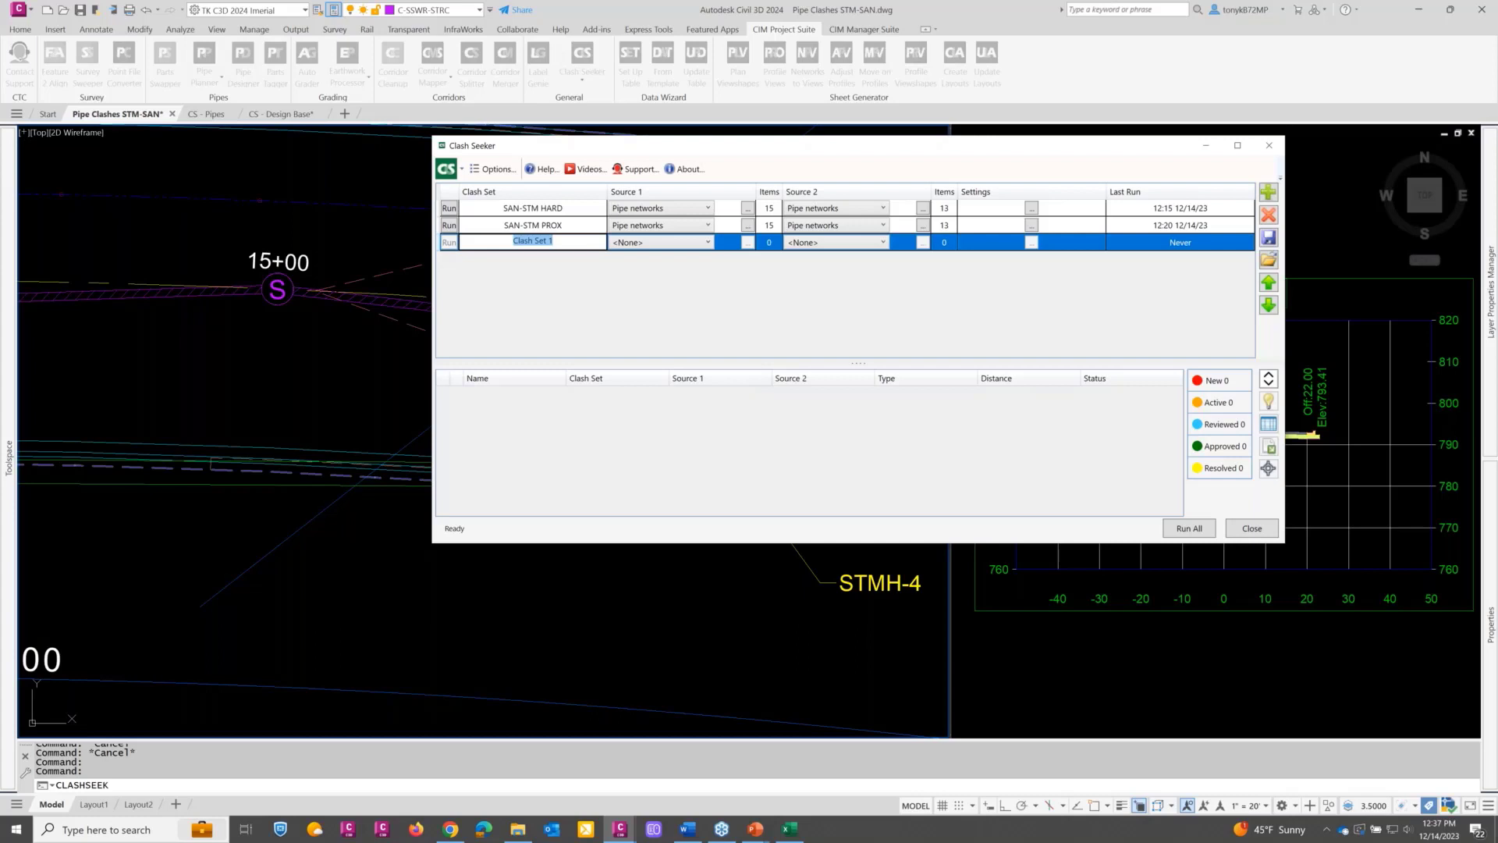
key(Caps_Lock)
text(GAS to p)
key(BackSpace)
text(PIPES)
Step: Set Source 1 of the GAS to PIPES clash set to Feature lines and select the UG-Gas line in the drawing for its filter
click(655, 241)
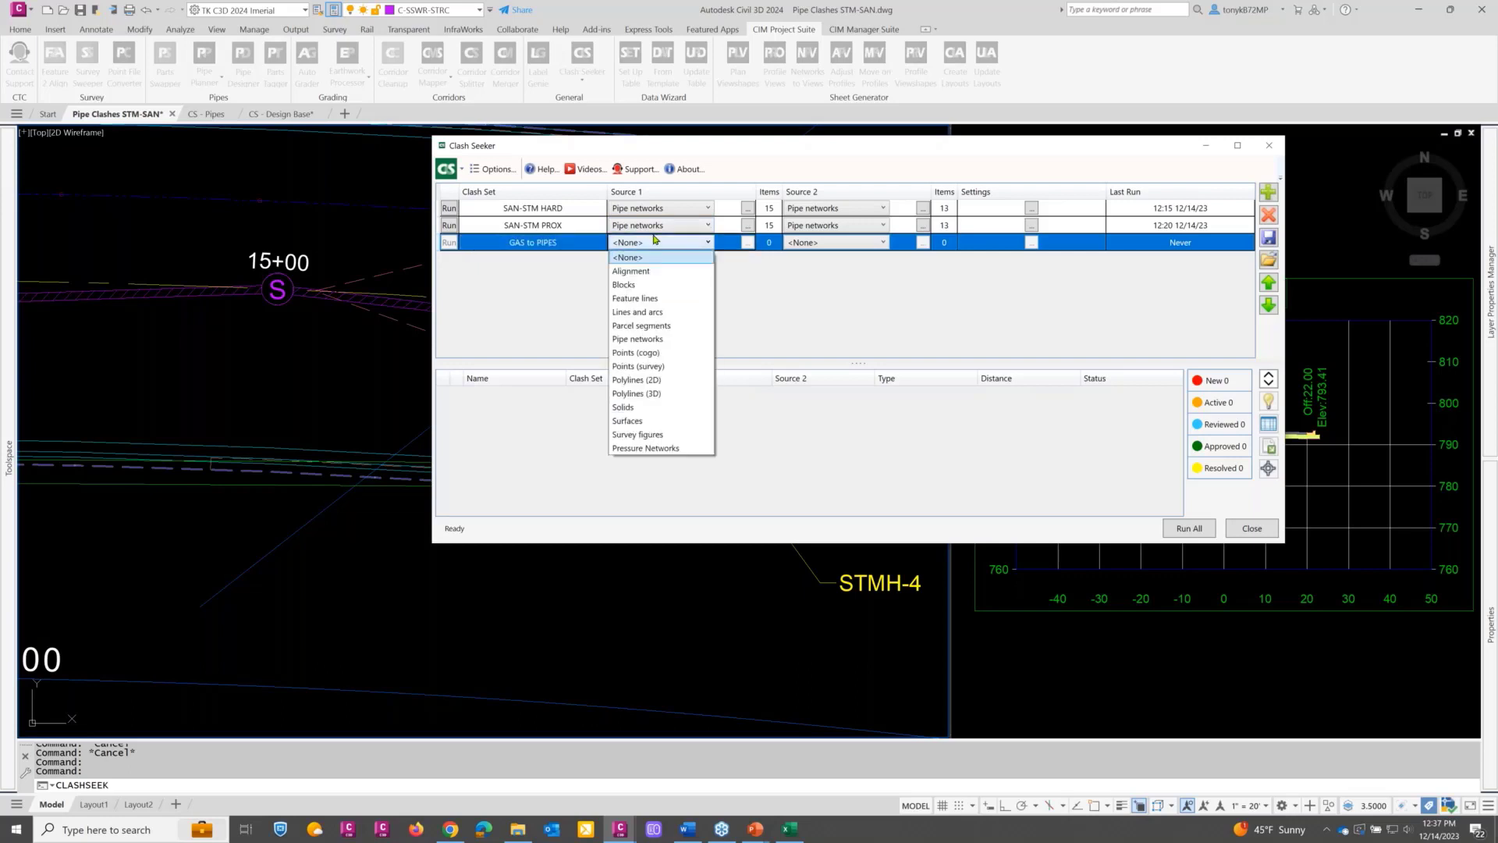
click(637, 300)
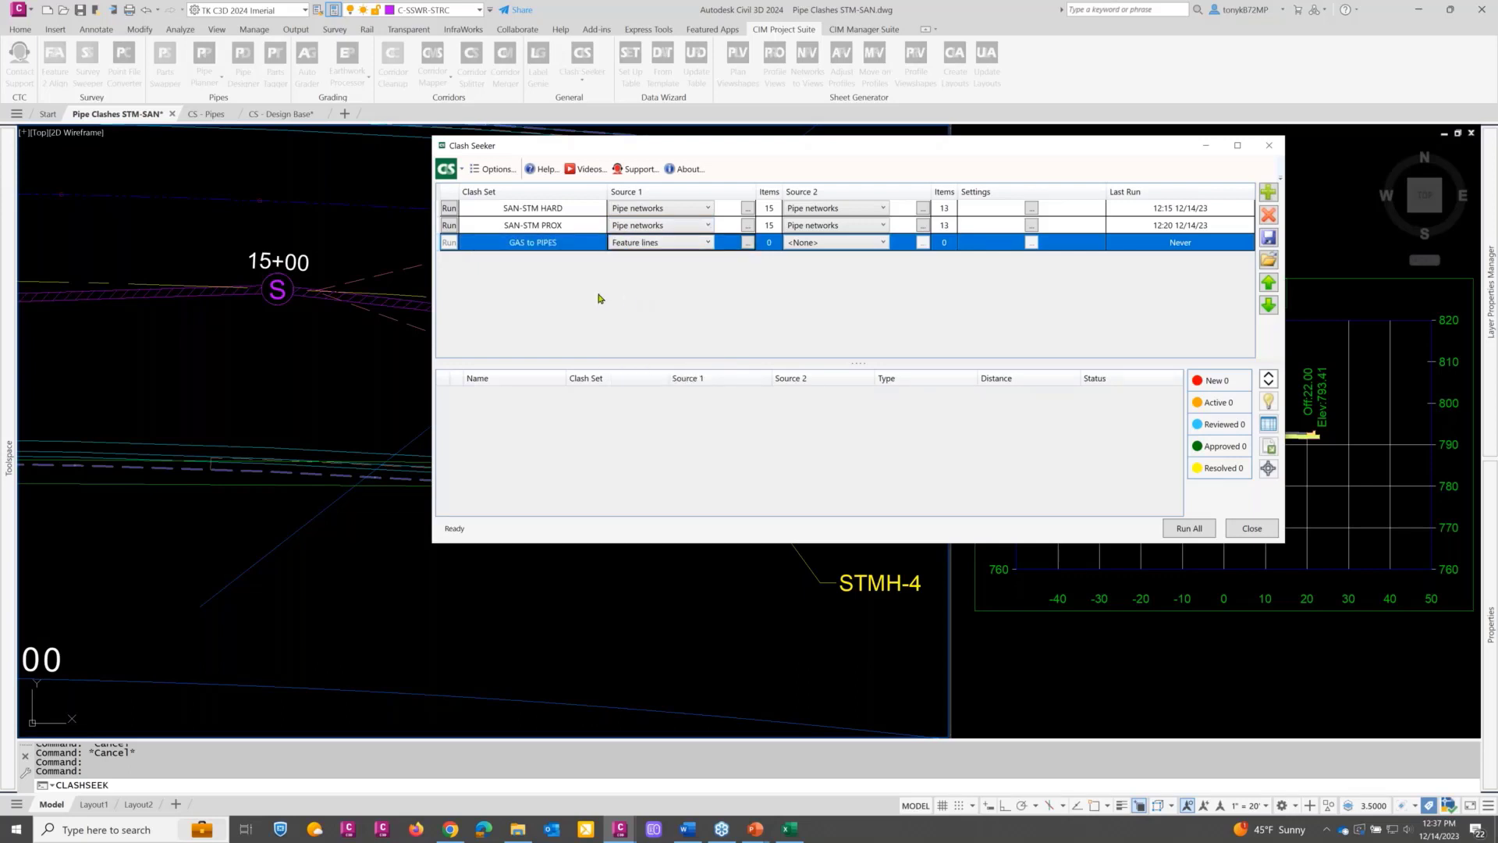
click(747, 243)
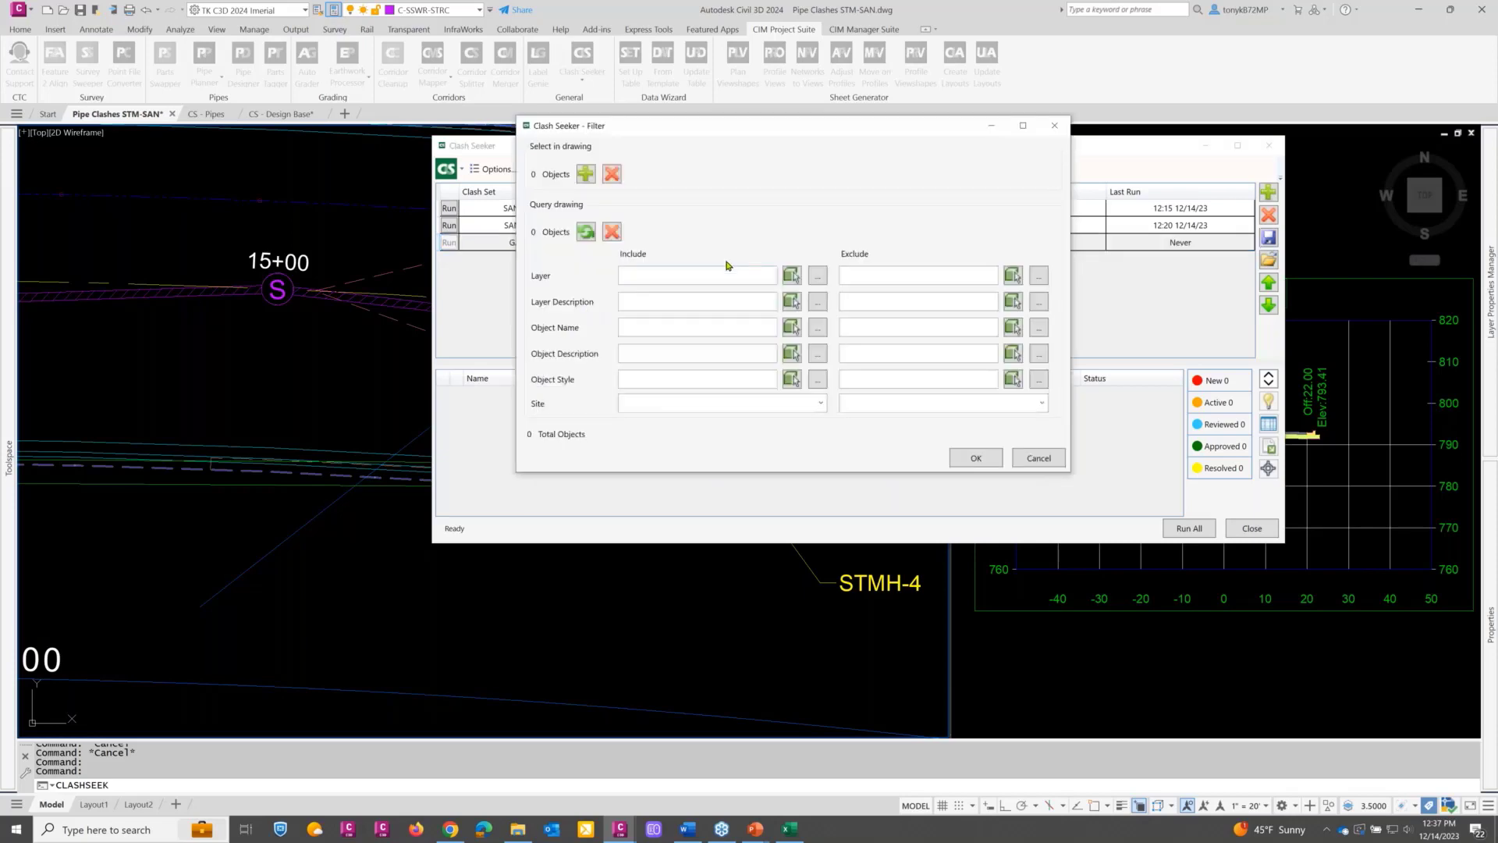
click(585, 173)
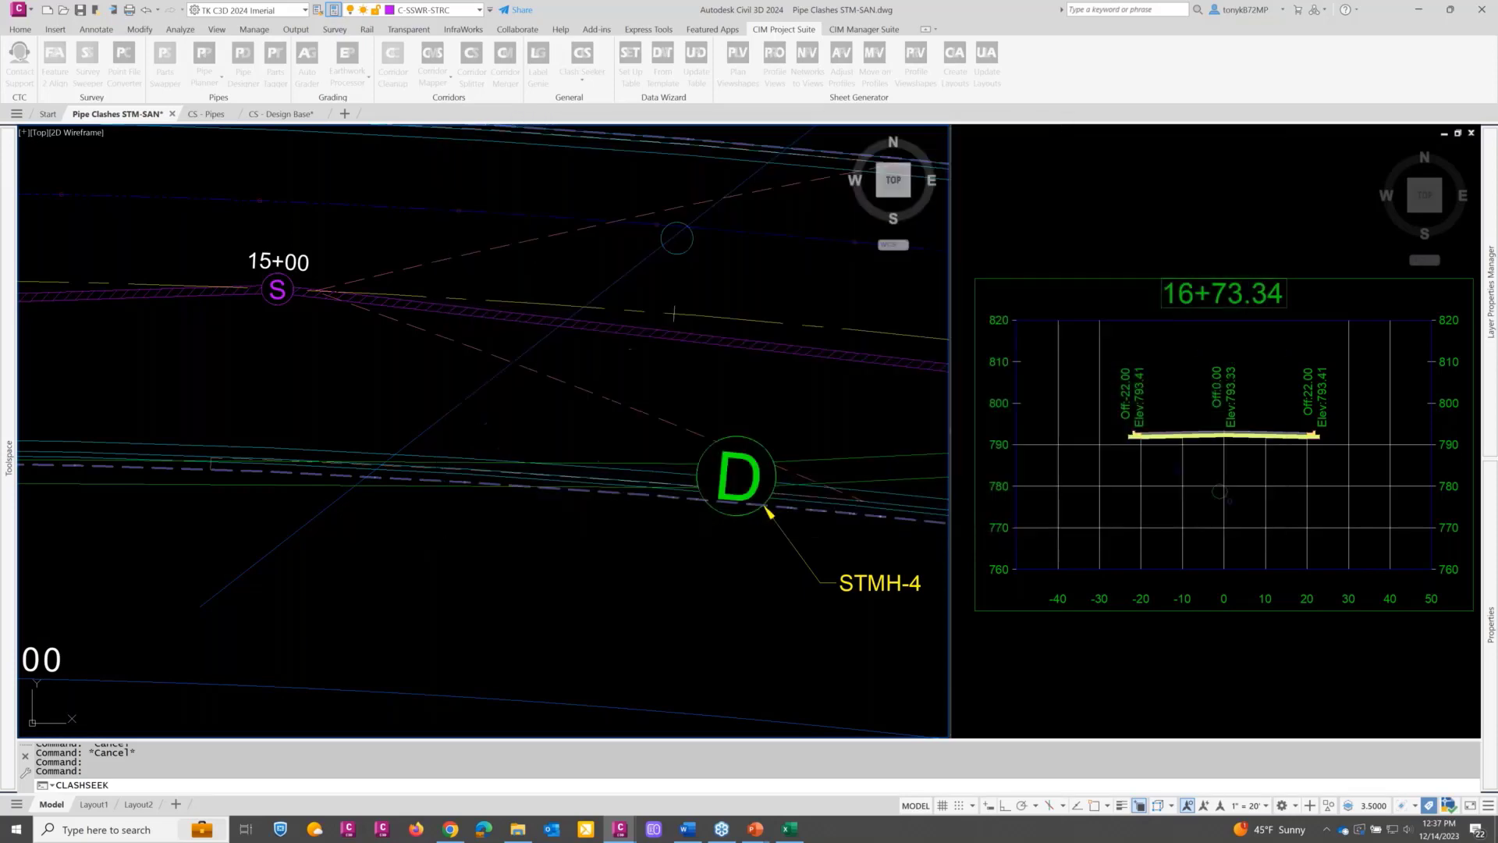
click(293, 533)
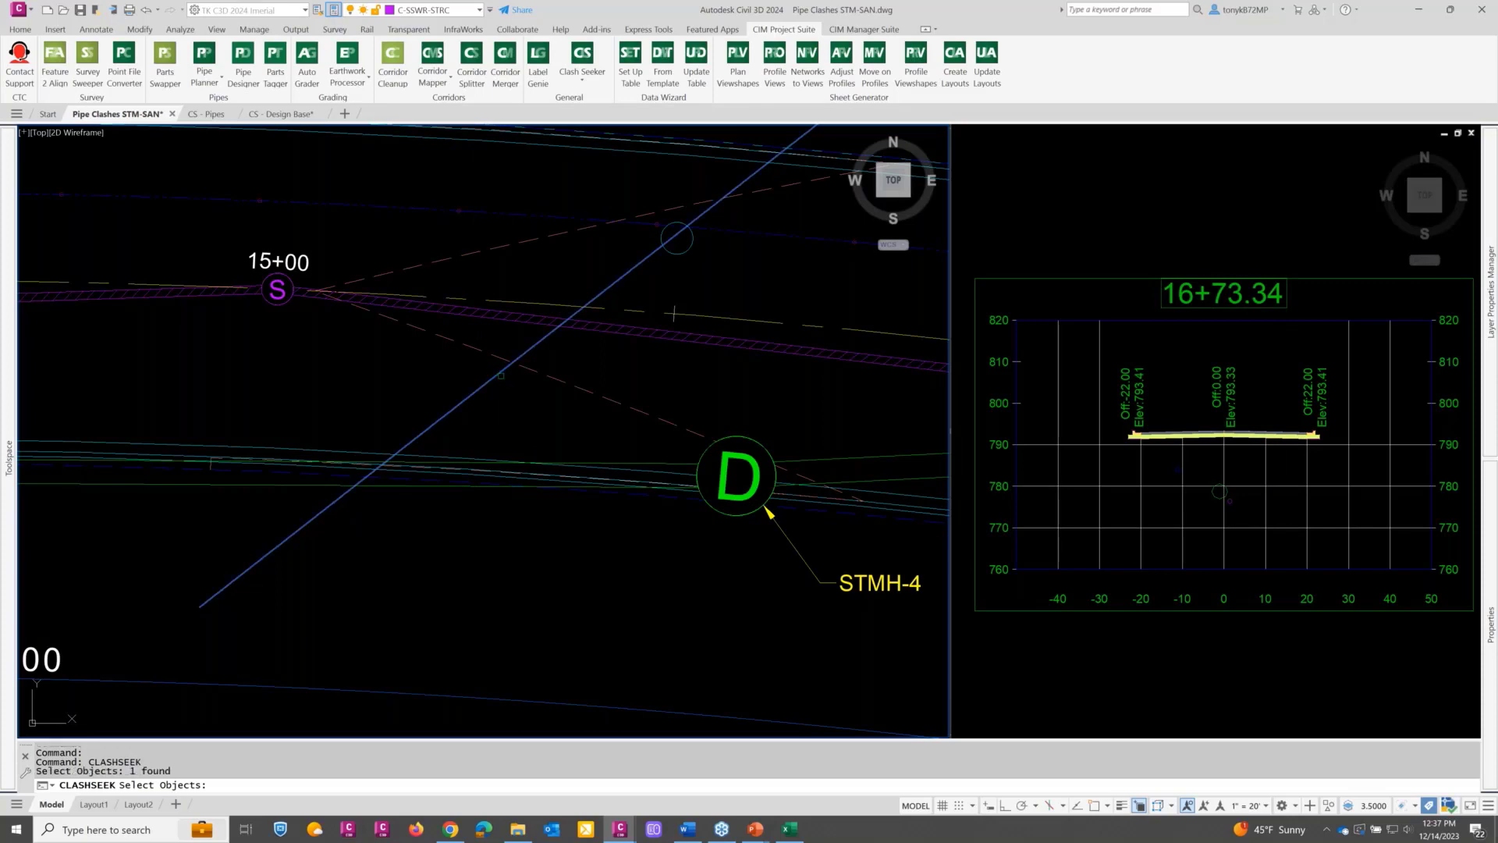
key(Return)
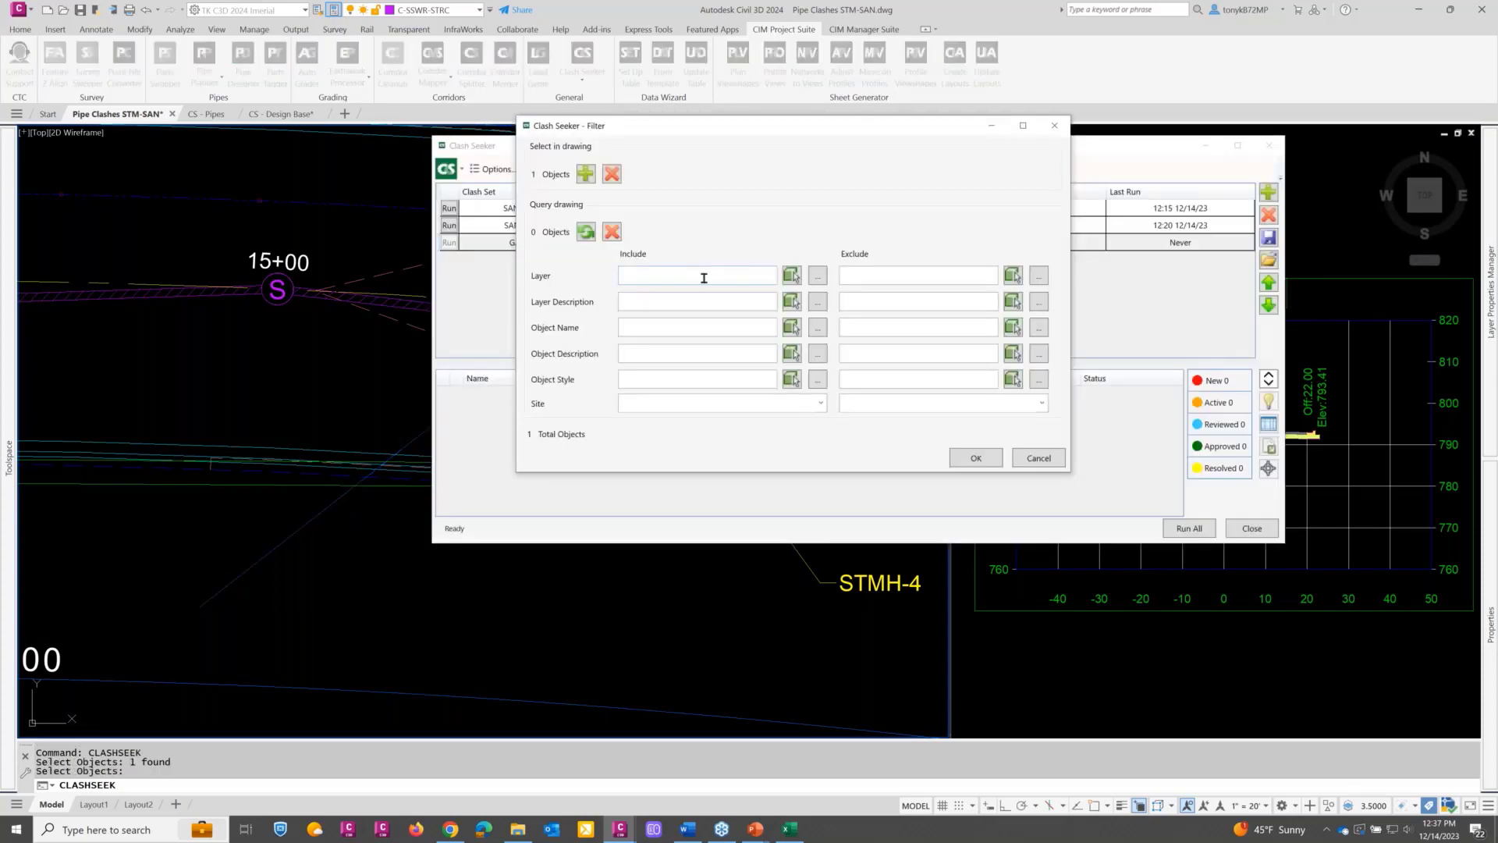
Step: Limit Source 1 to the gas line's layer, V-SURV-LINE-GAS, by picking the line in the drawing, and accept the filter
click(791, 277)
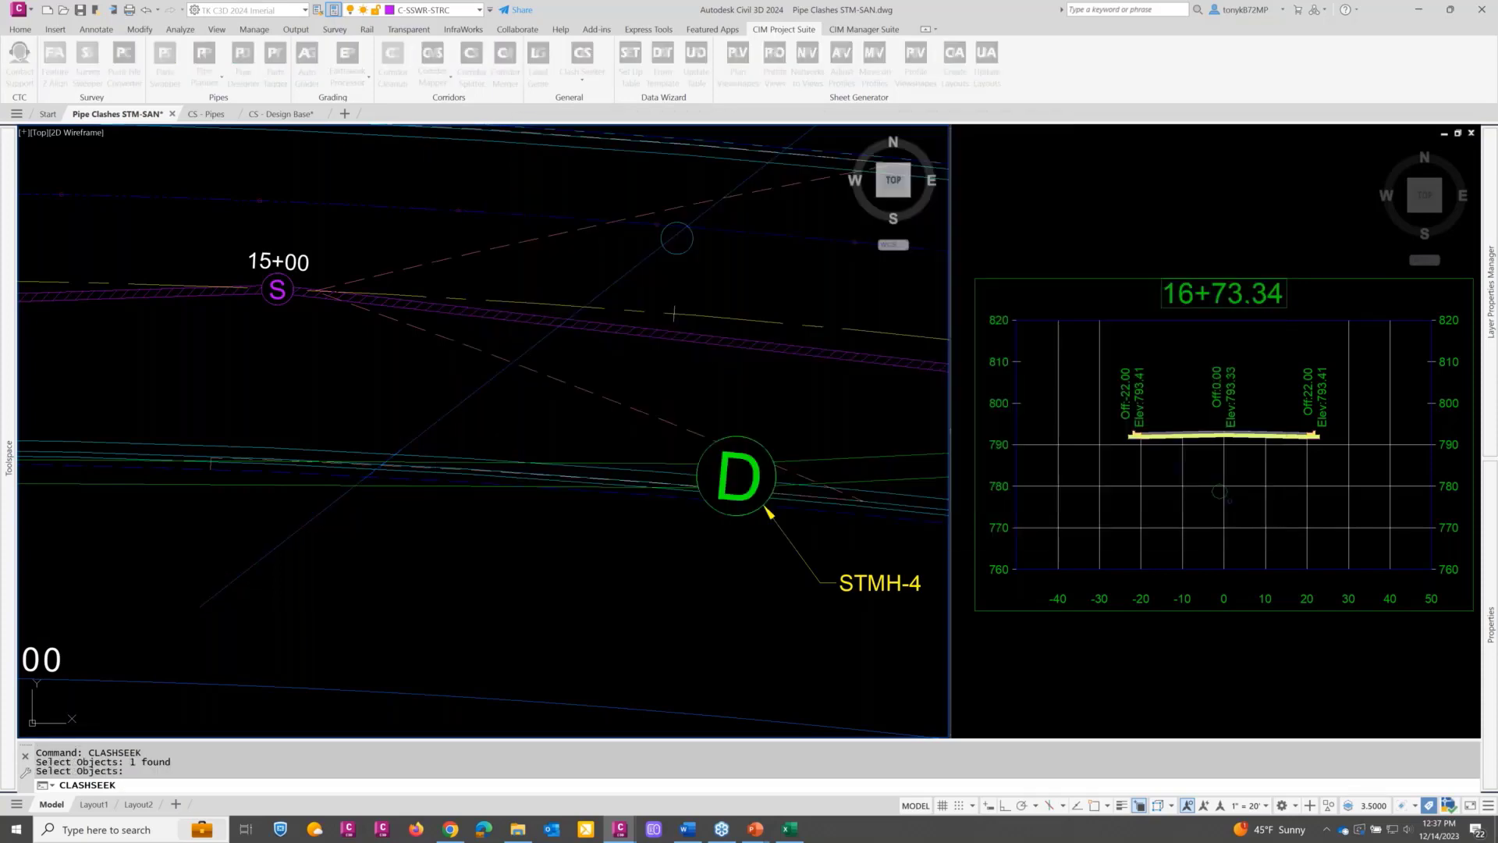
click(472, 398)
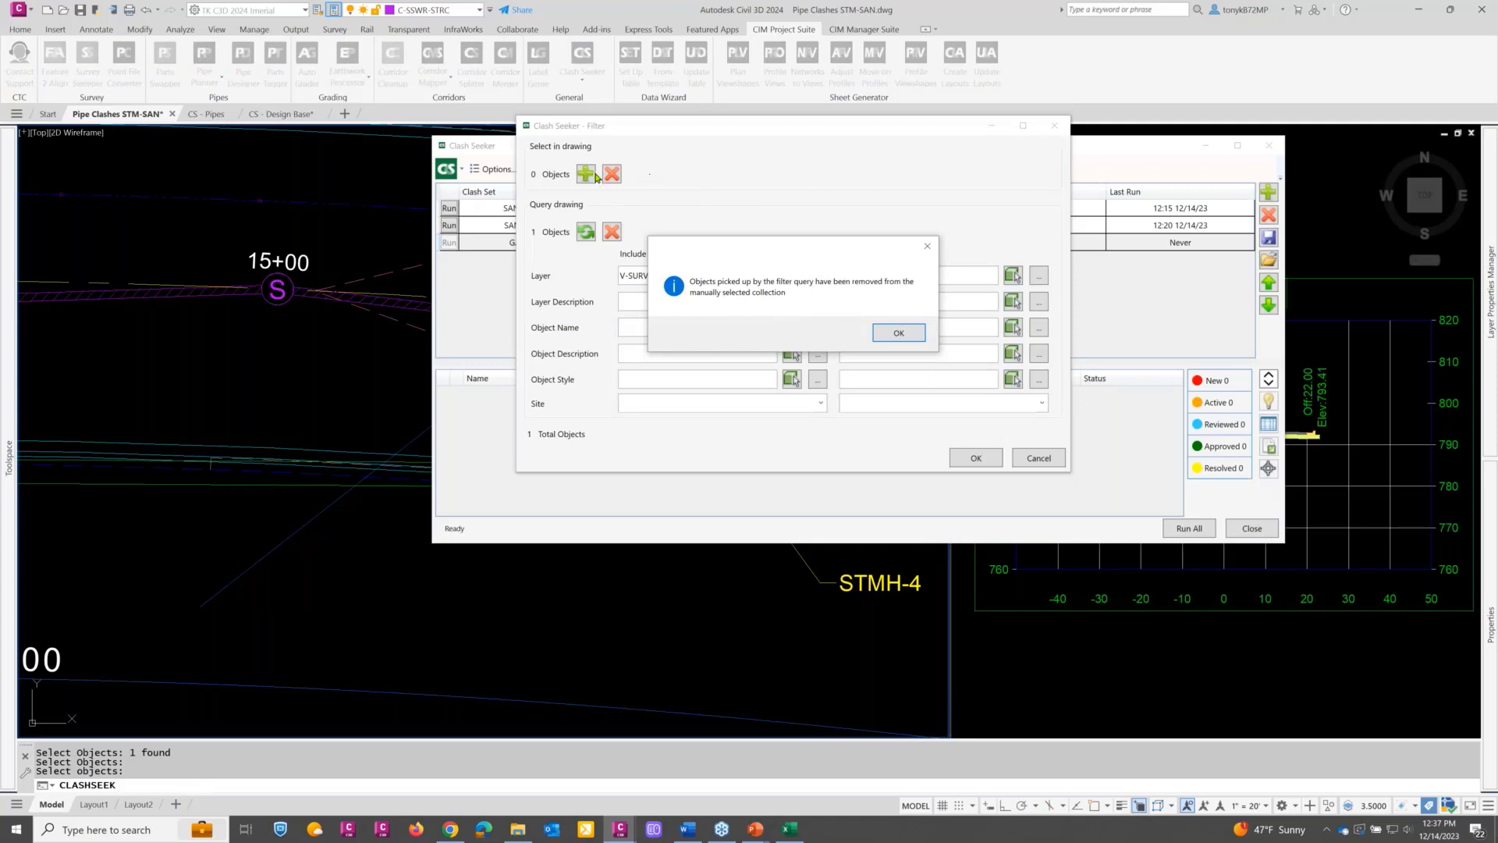
click(896, 334)
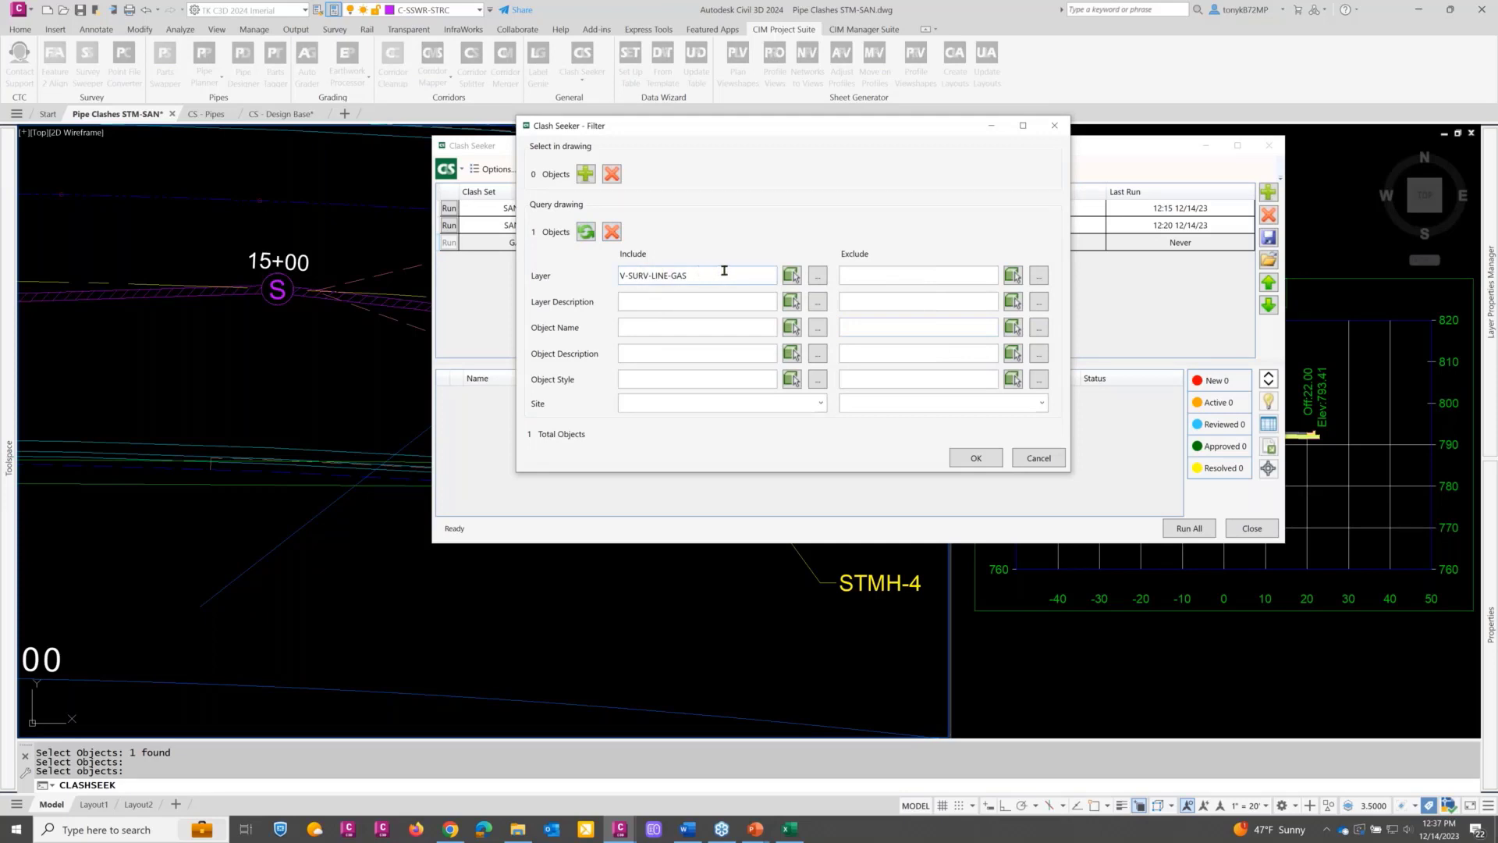
click(975, 459)
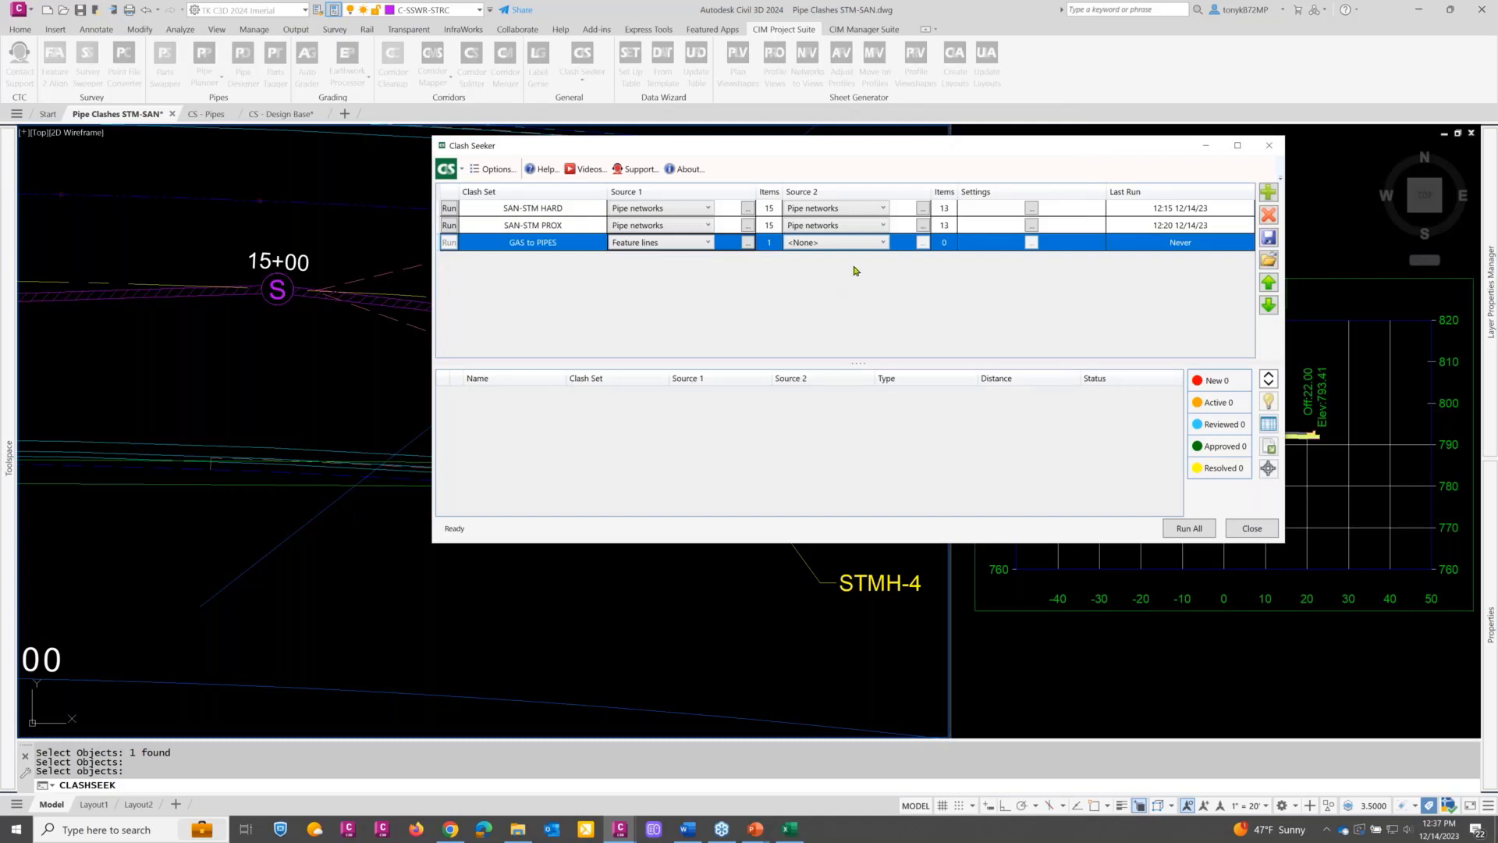
Step: Compare the Source 2 types offered for Feature lines with those offered after changing Source 1 of GAS to PIPES to Pipe networks
click(885, 245)
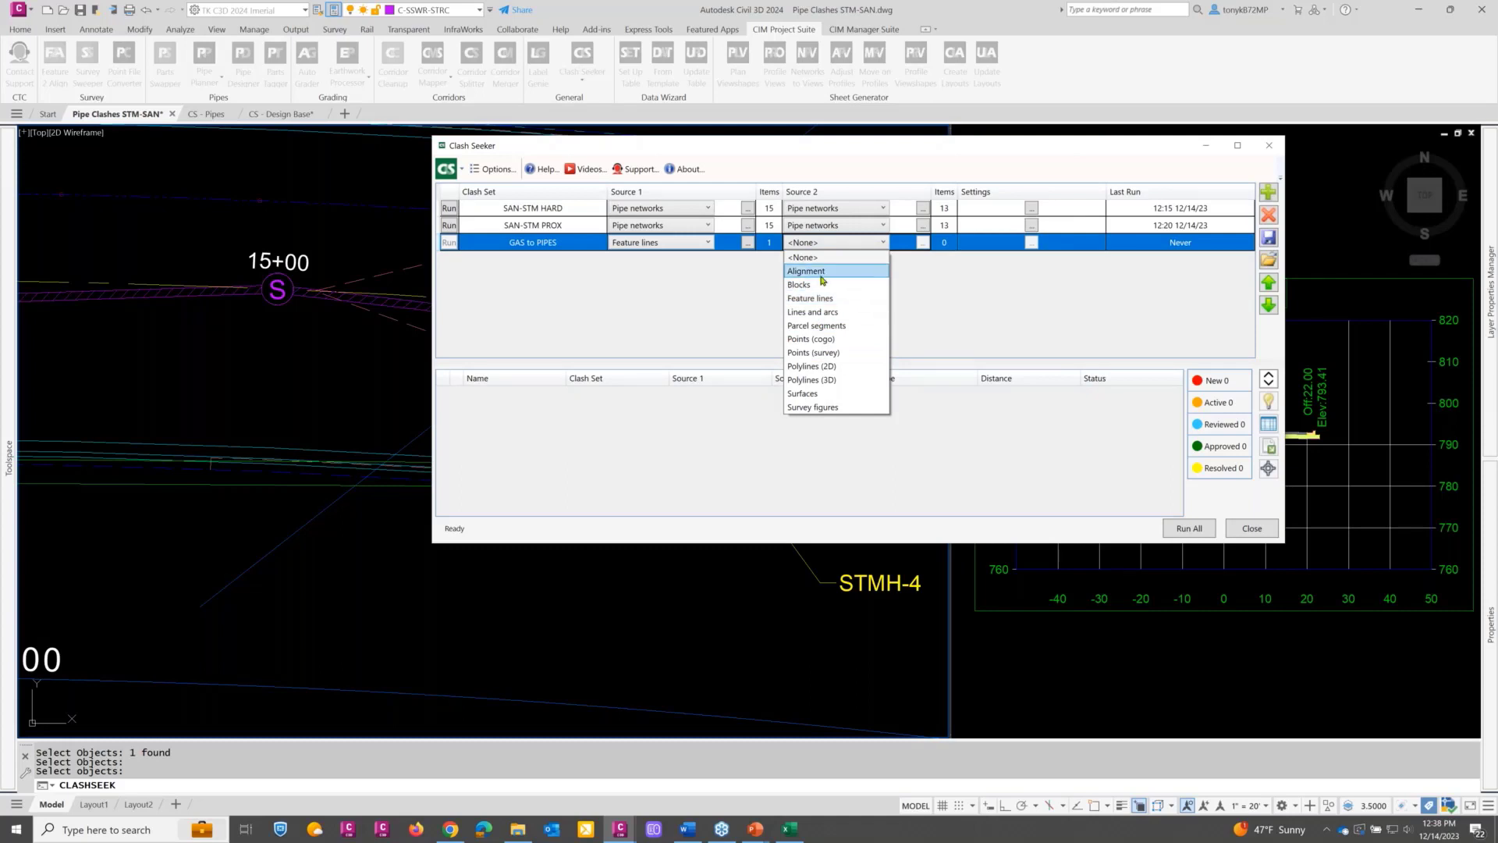
click(700, 296)
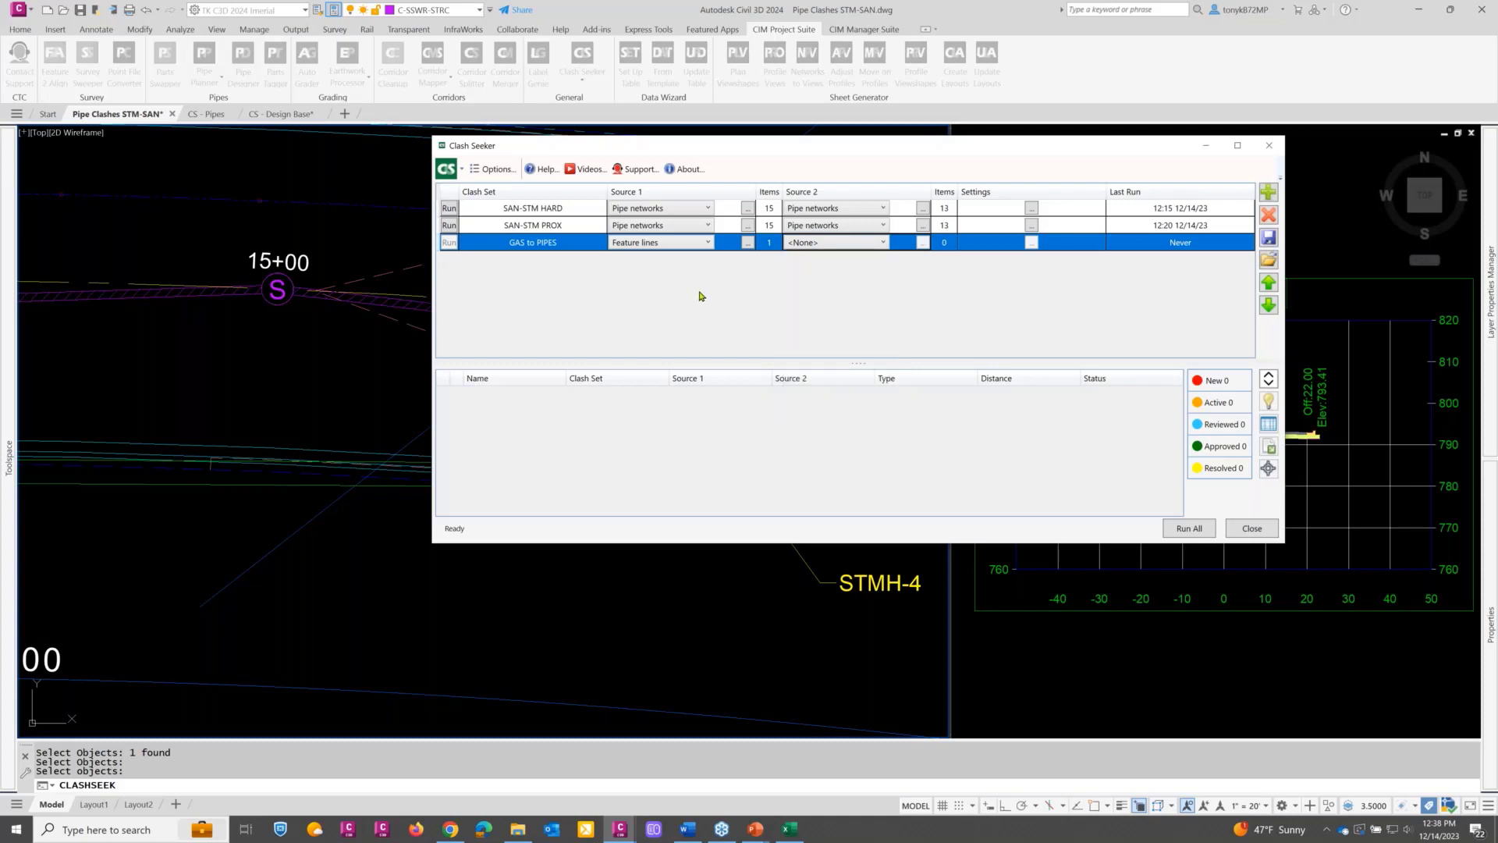
click(708, 244)
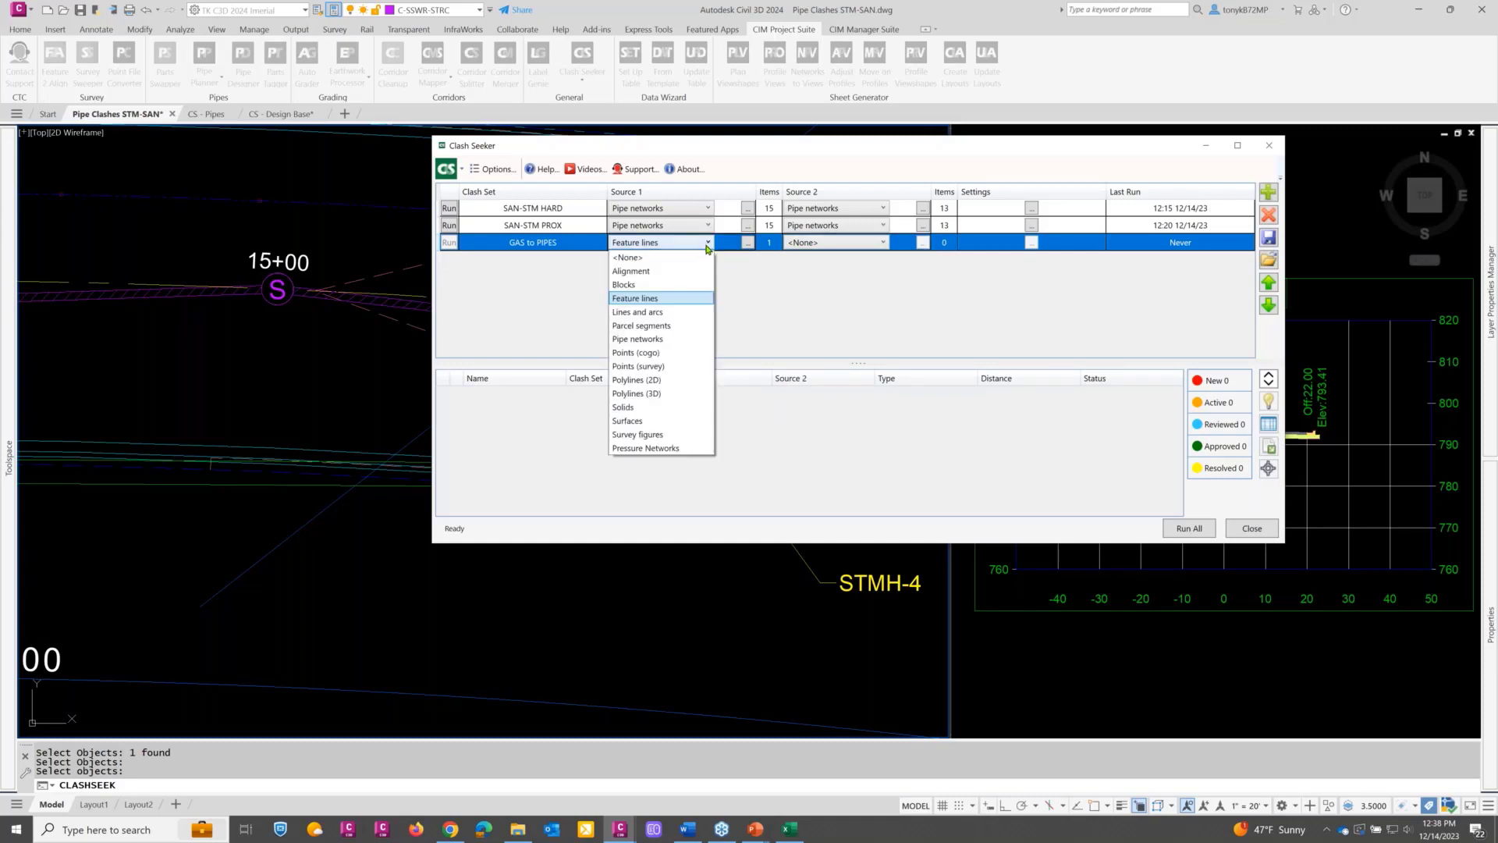
click(649, 344)
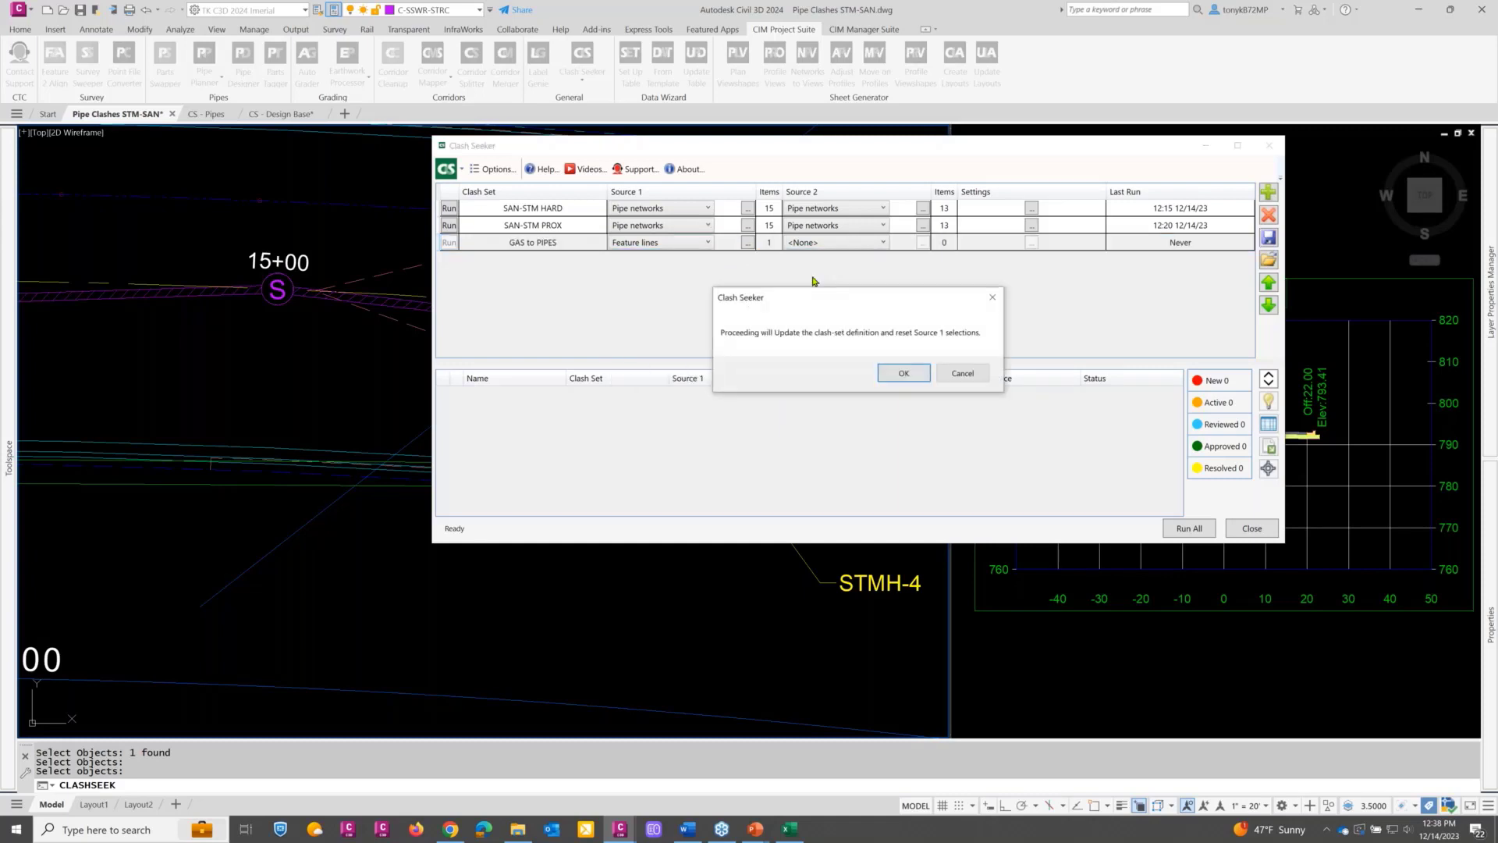
click(905, 372)
click(863, 250)
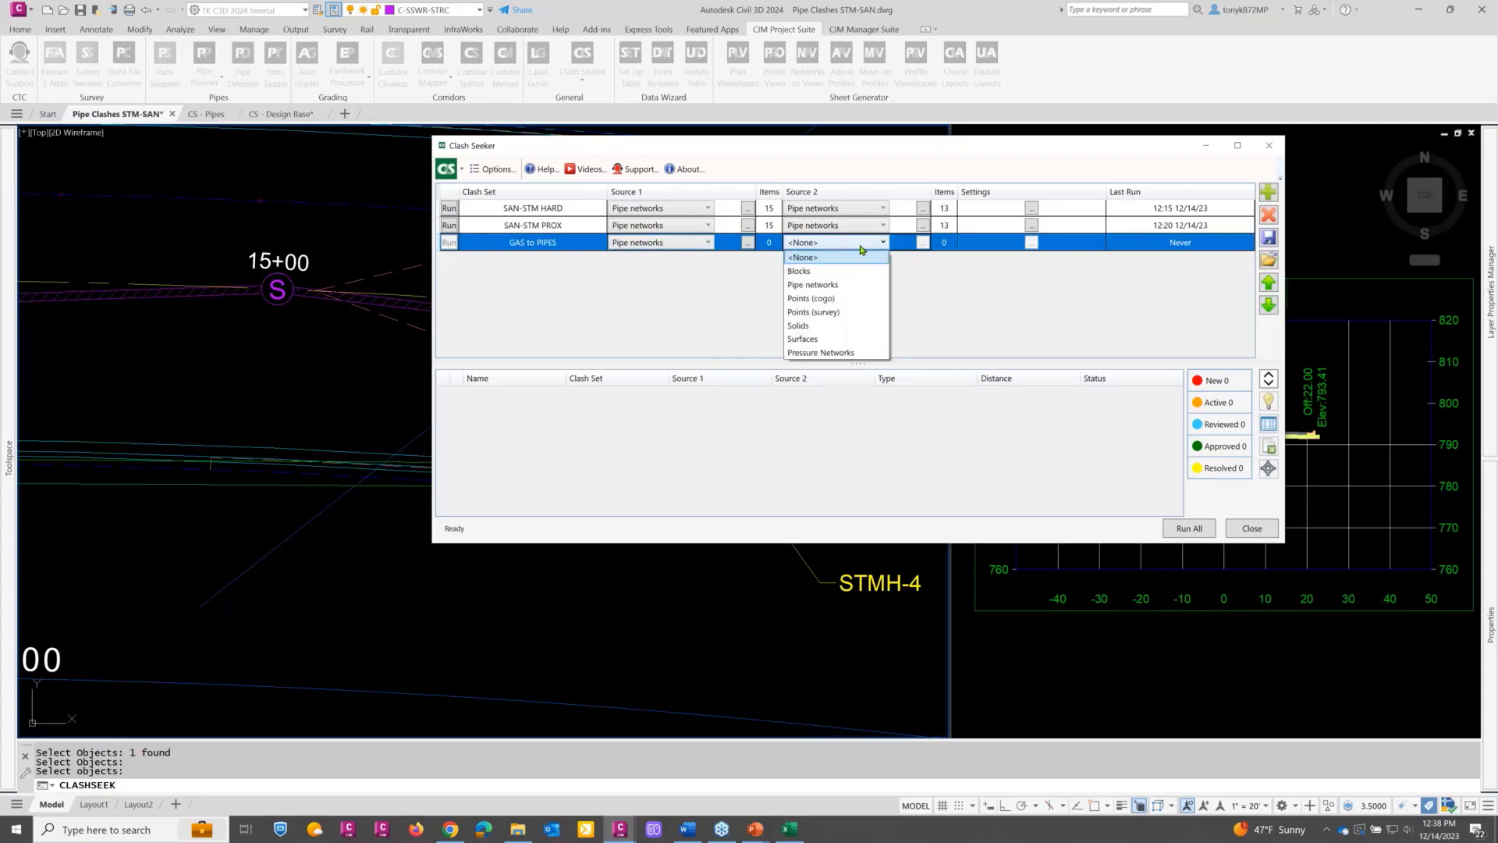
click(716, 291)
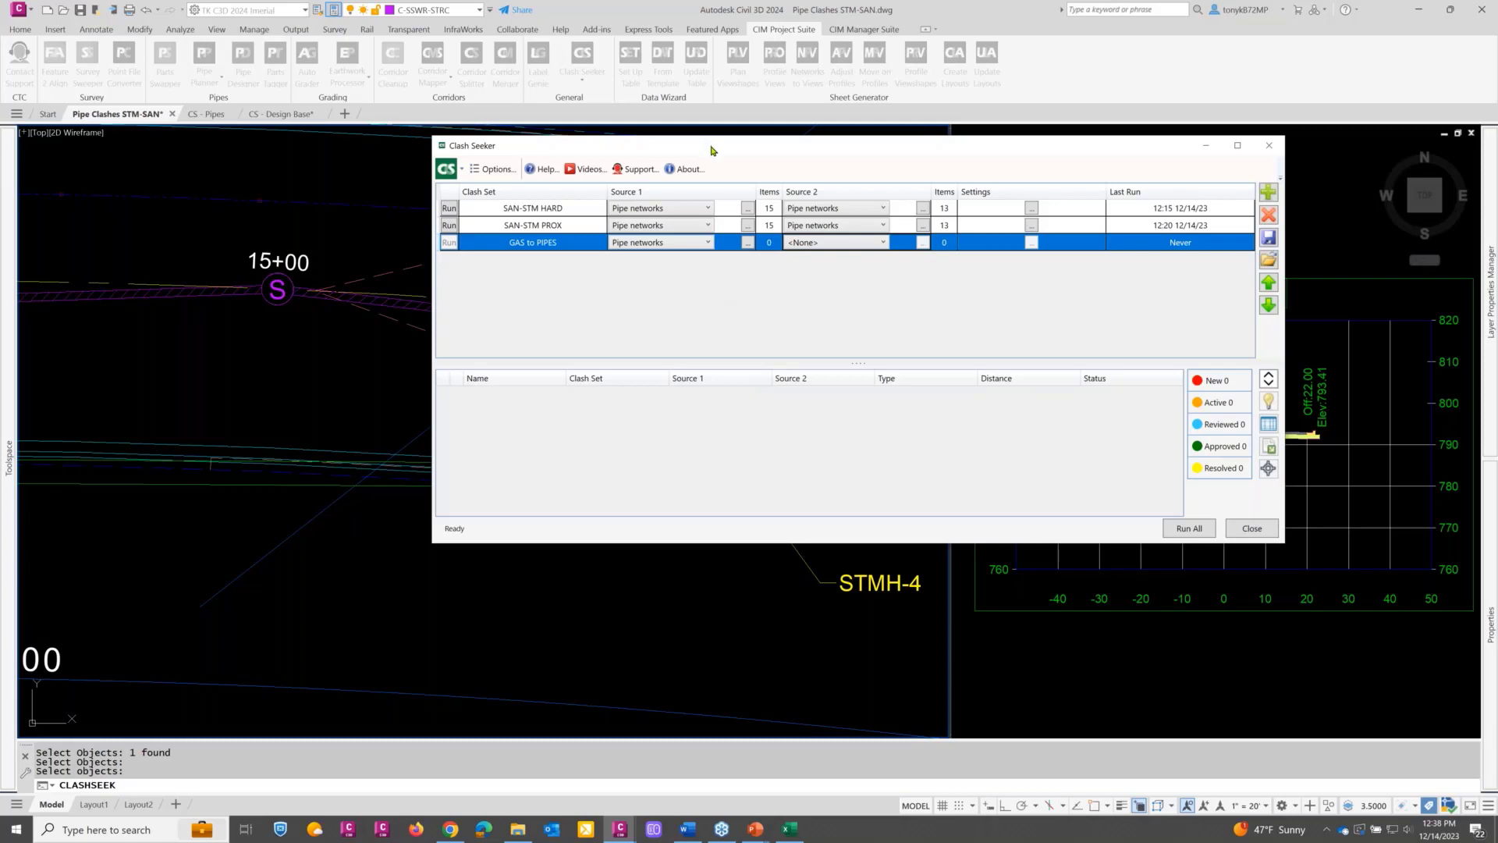
Step: Change Source 1 of GAS to PIPES back to Feature lines and check its V-SURV-LINE-GAS layer filter
mouse_move(712, 150)
mouse_down()
mouse_move(951, 135)
mouse_move(807, 313)
mouse_move(699, 295)
mouse_move(643, 123)
mouse_up()
click(510, 217)
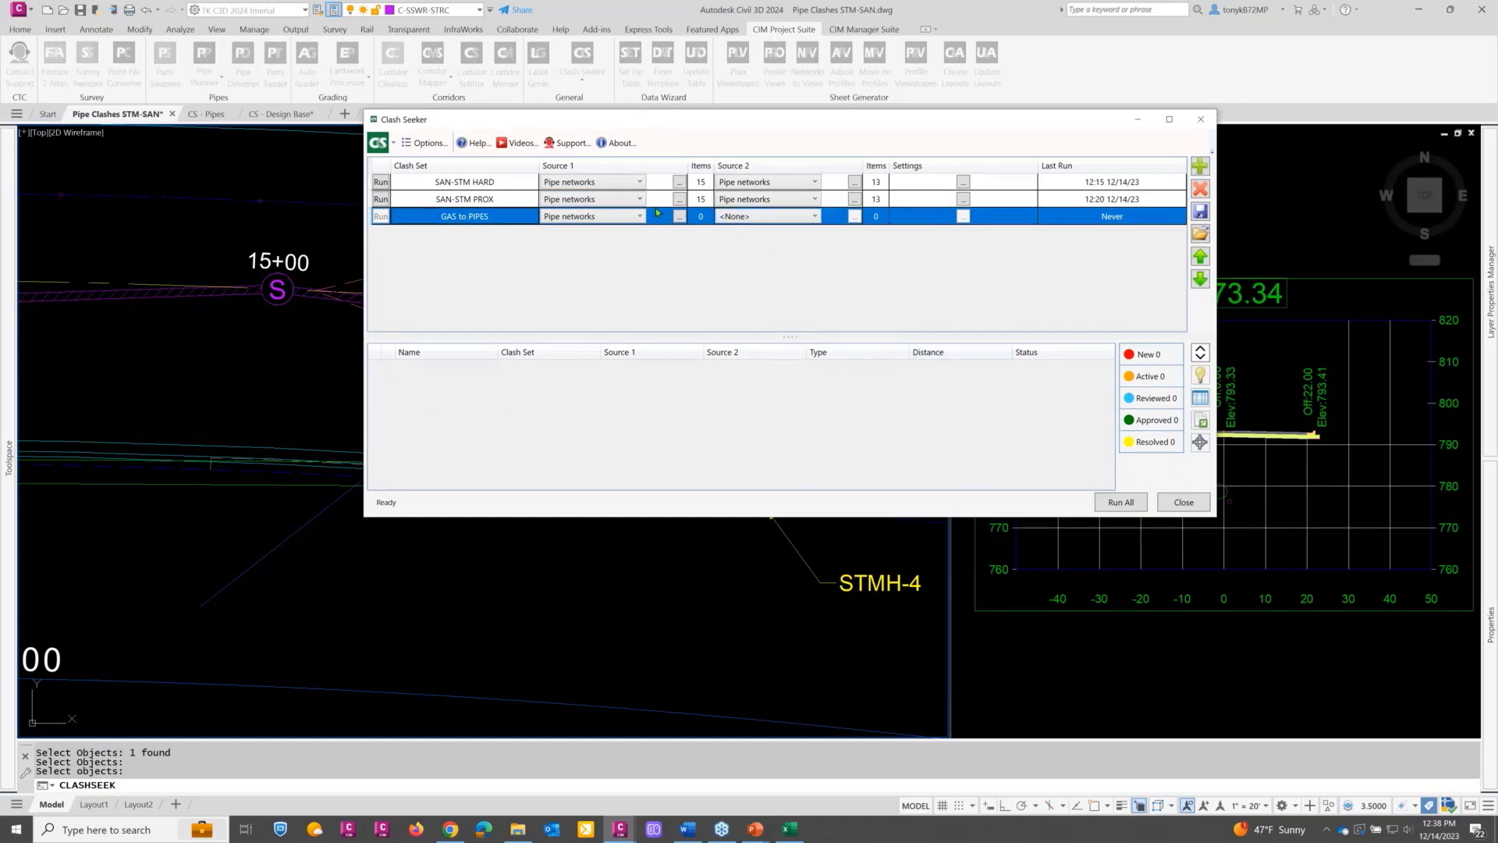
click(641, 218)
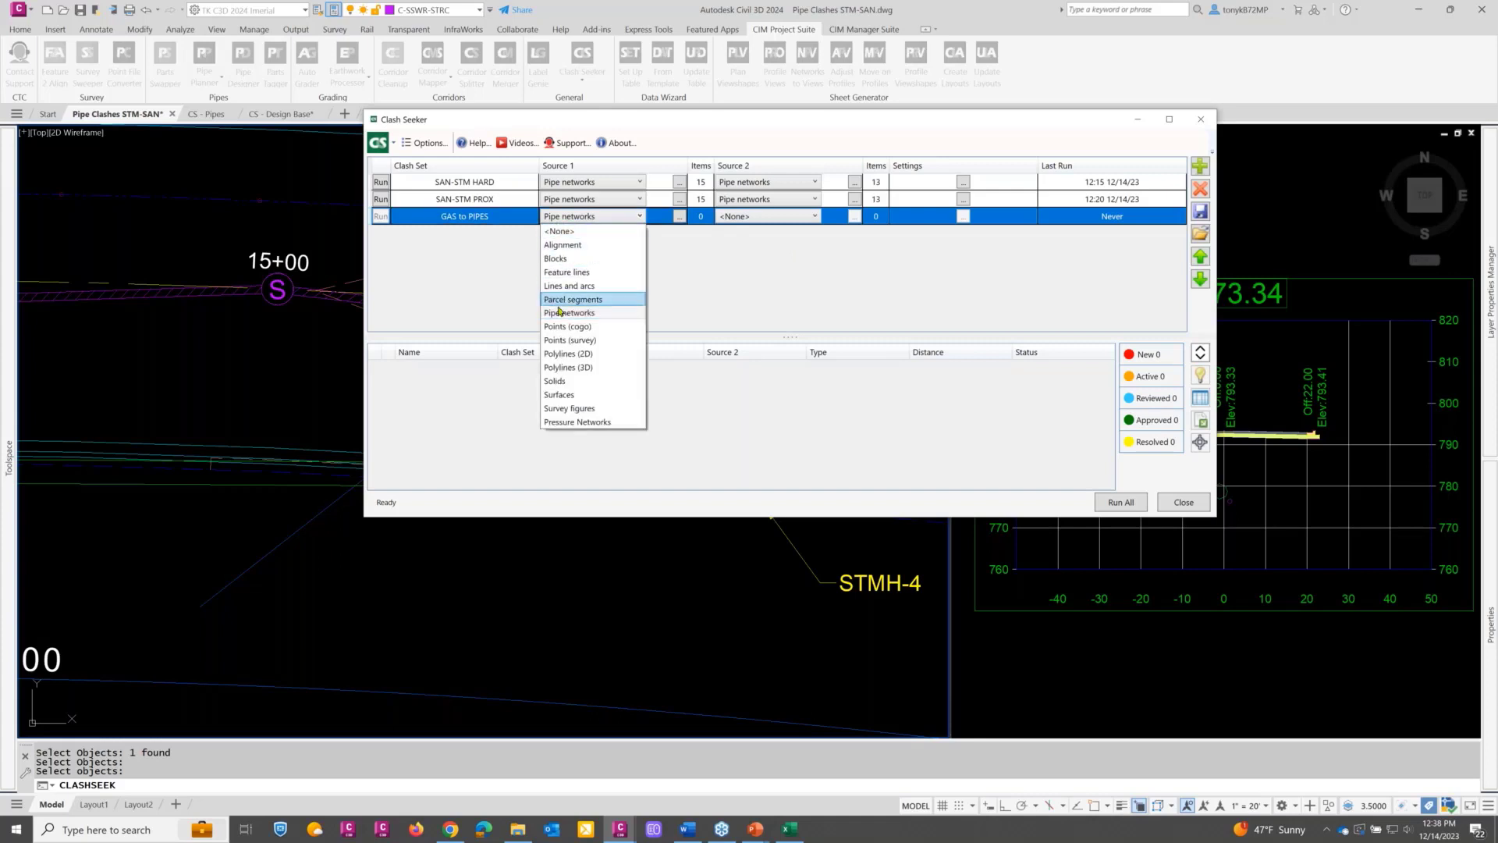
click(581, 273)
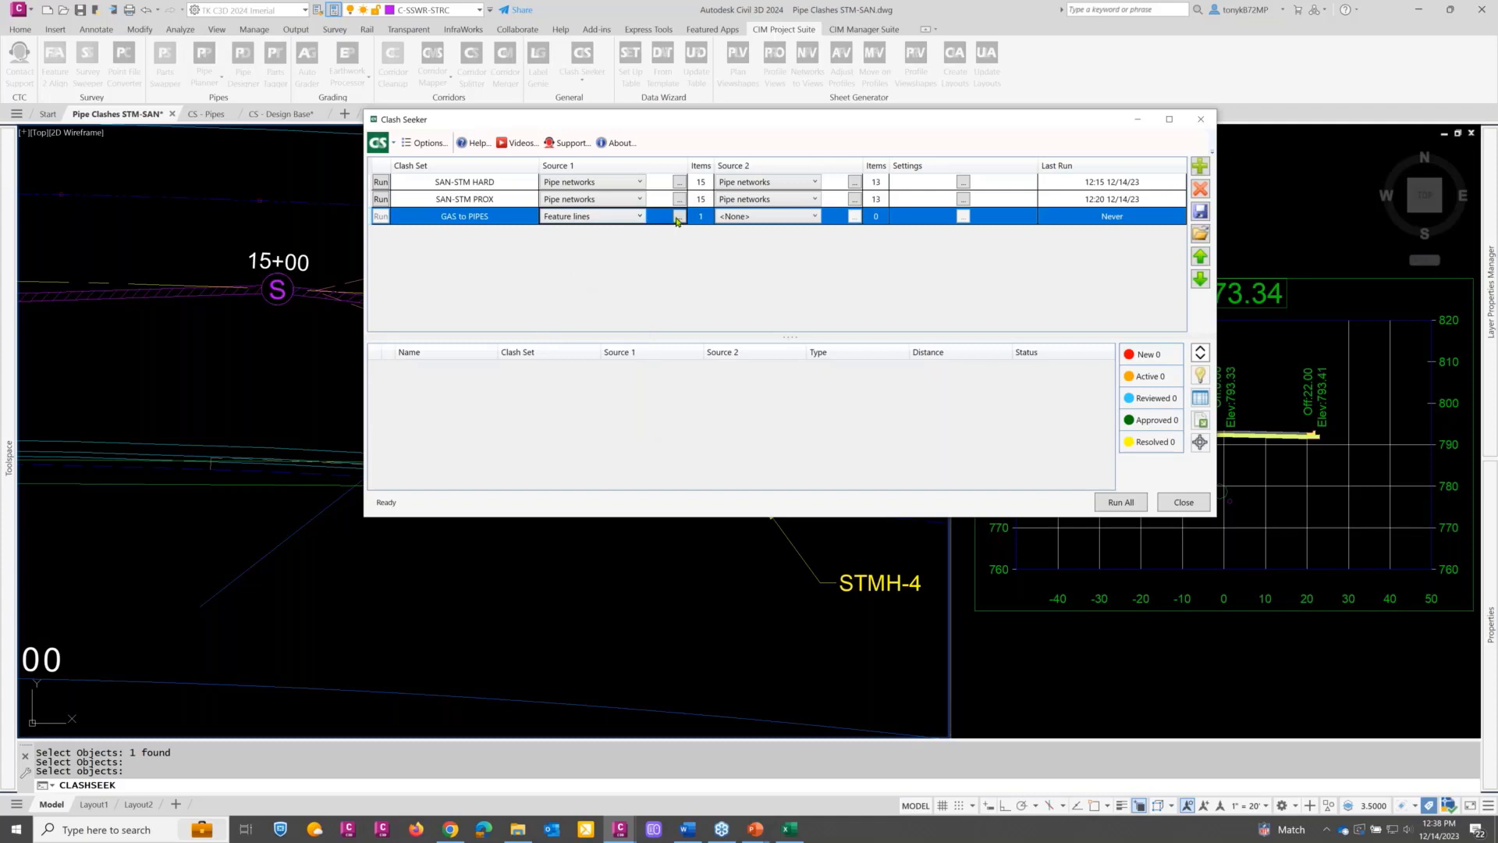
click(679, 218)
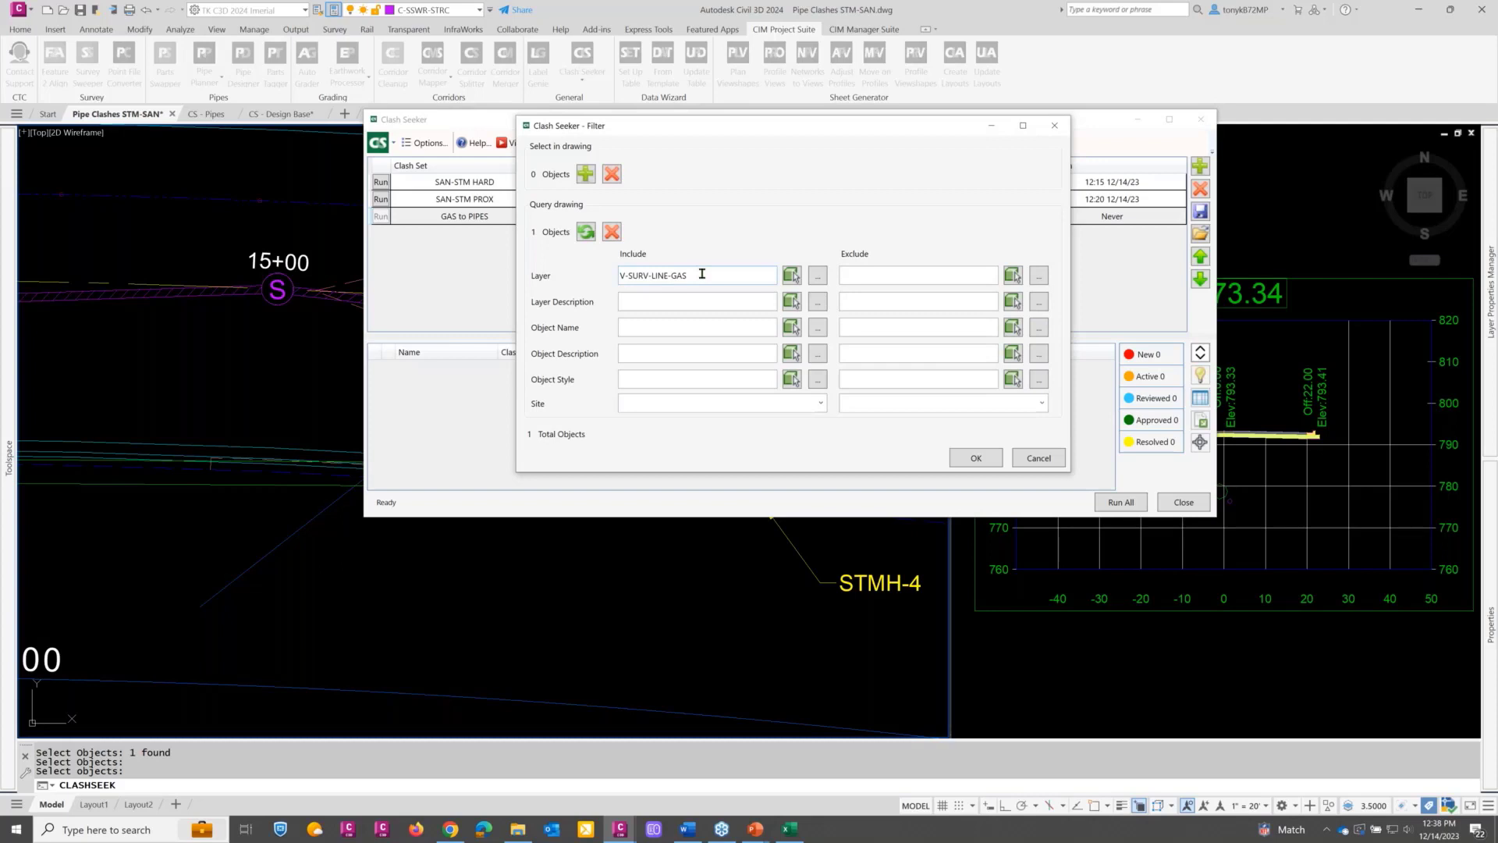
click(975, 459)
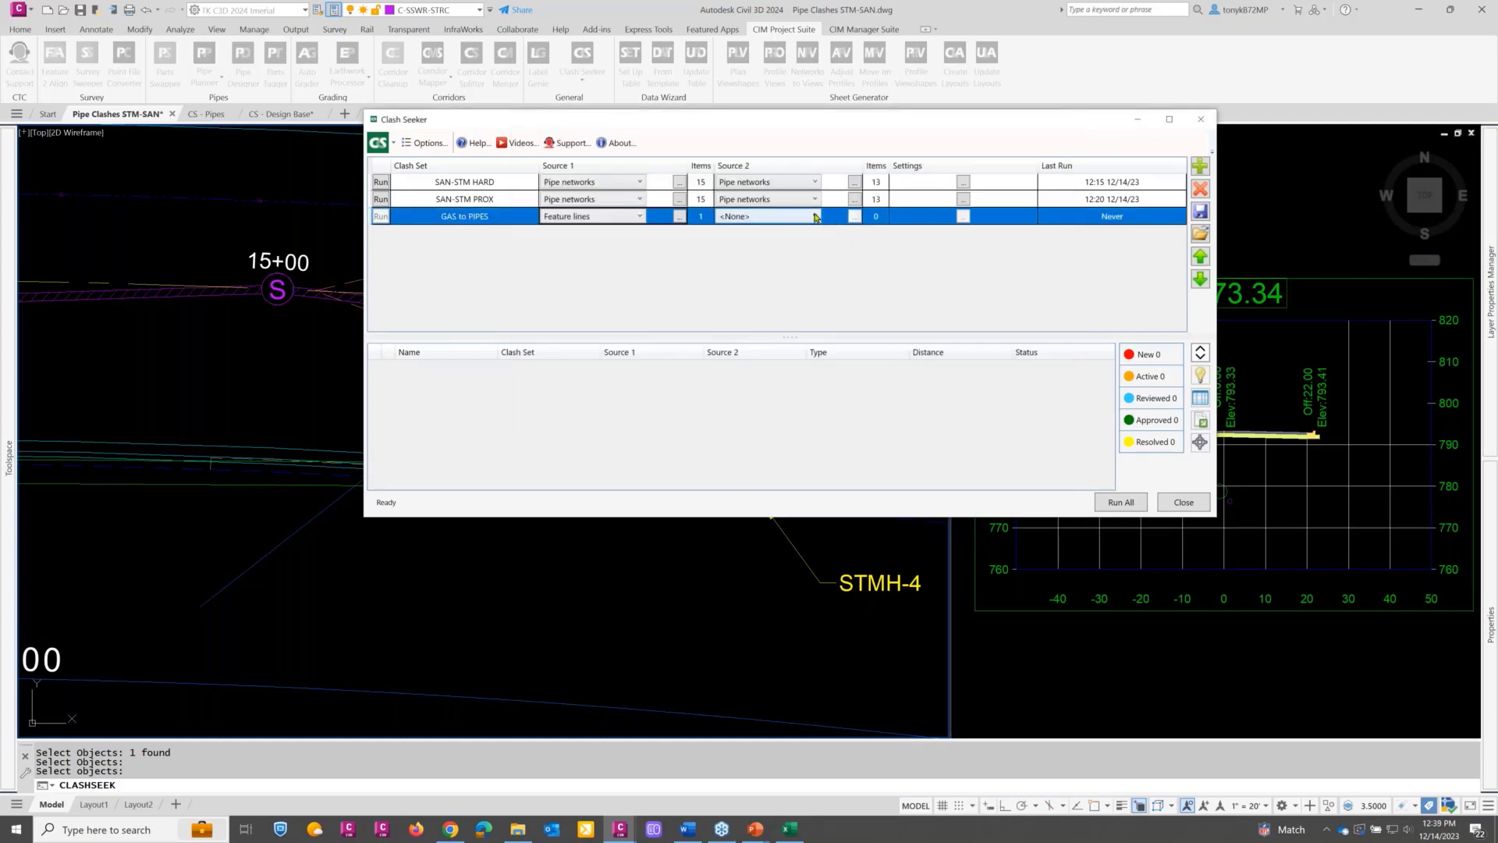
Step: Try Blocks as Source 2 of the GAS to PIPES clash set and check the filter options it offers
click(815, 217)
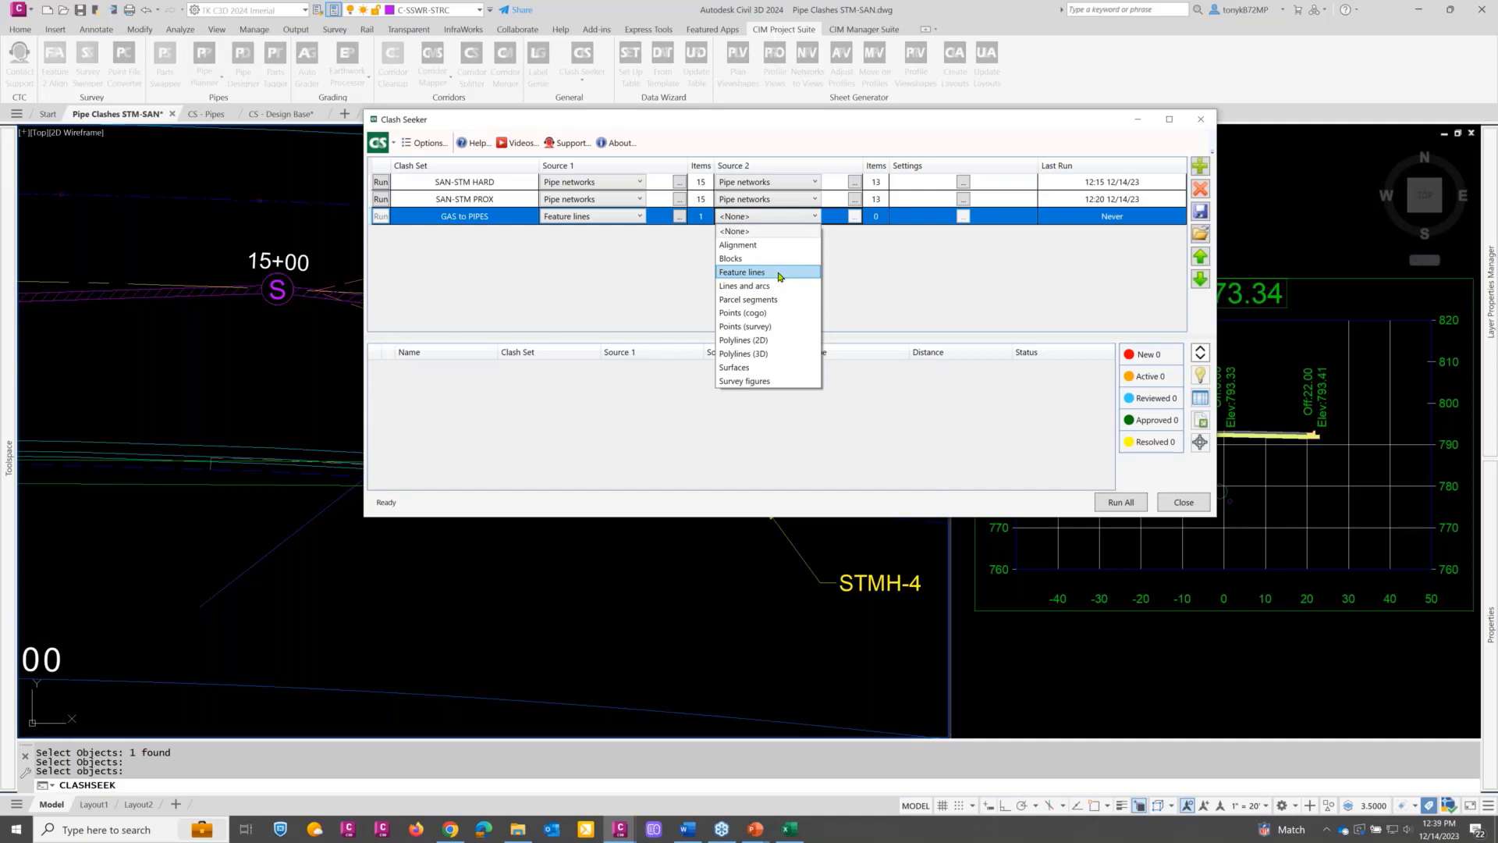
click(732, 258)
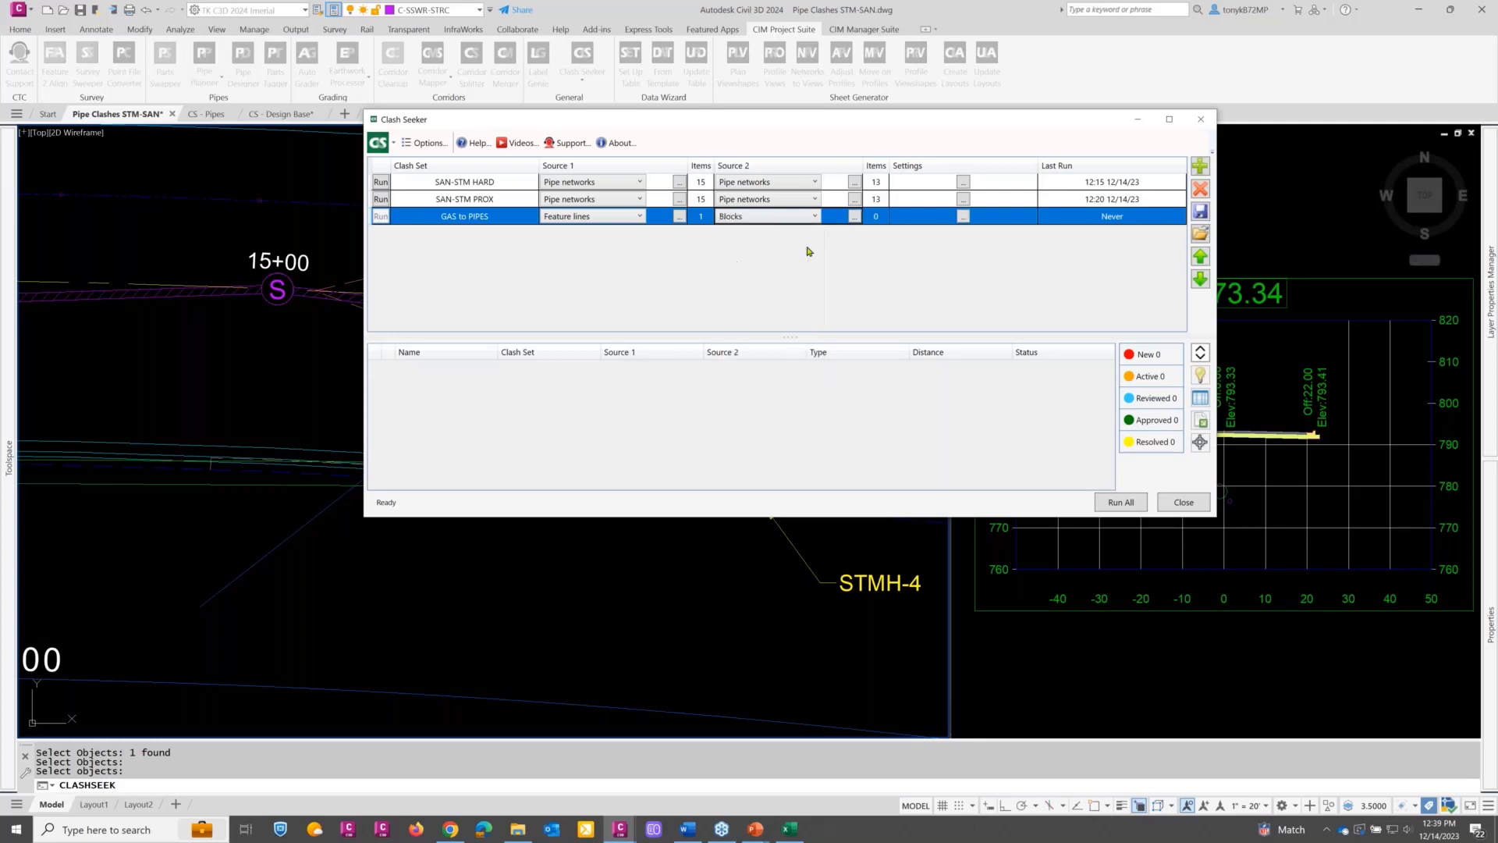
click(855, 217)
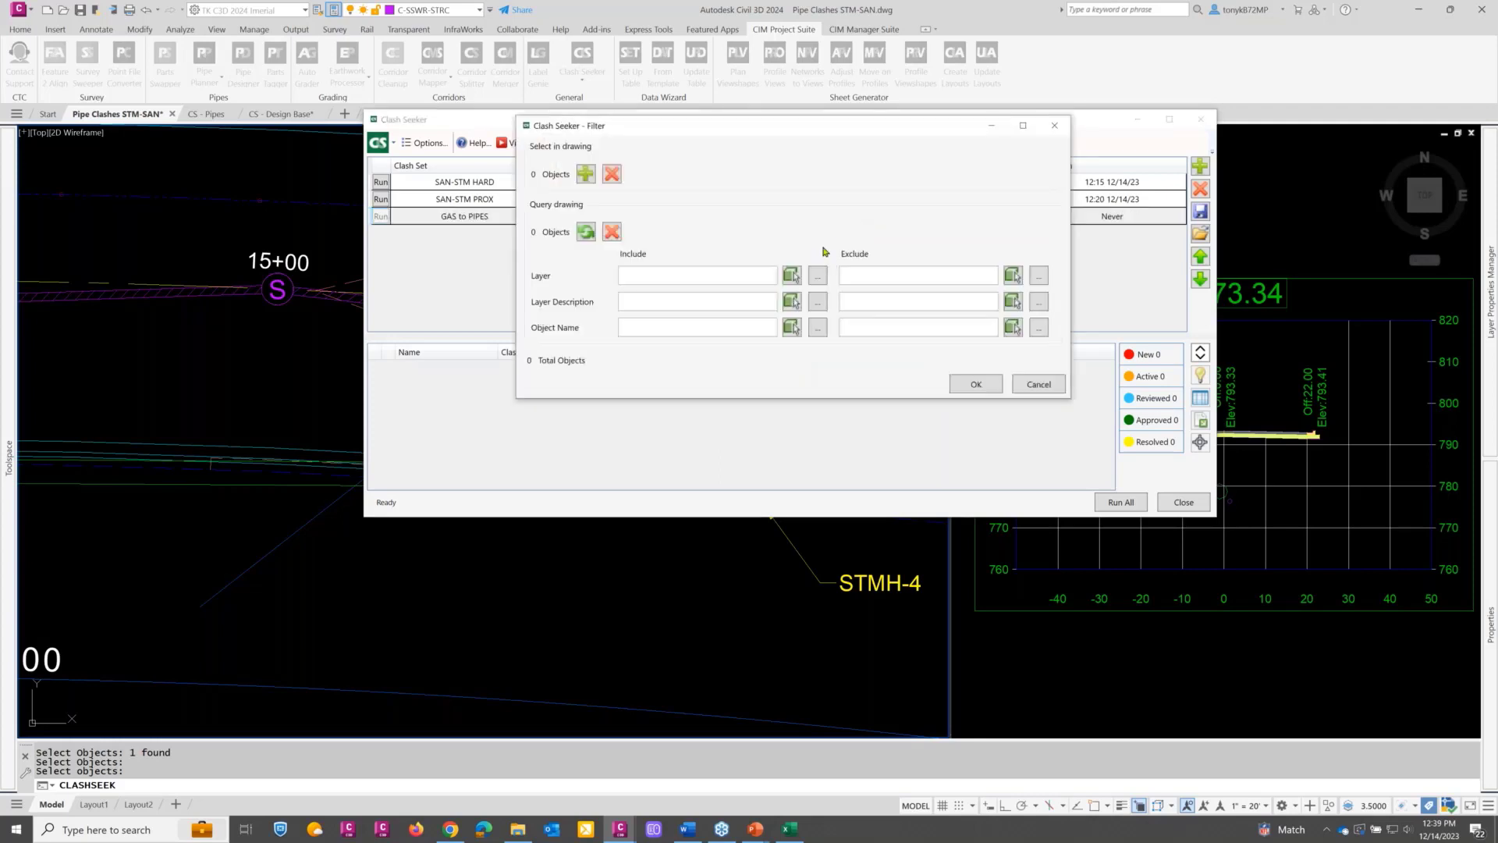
click(1040, 385)
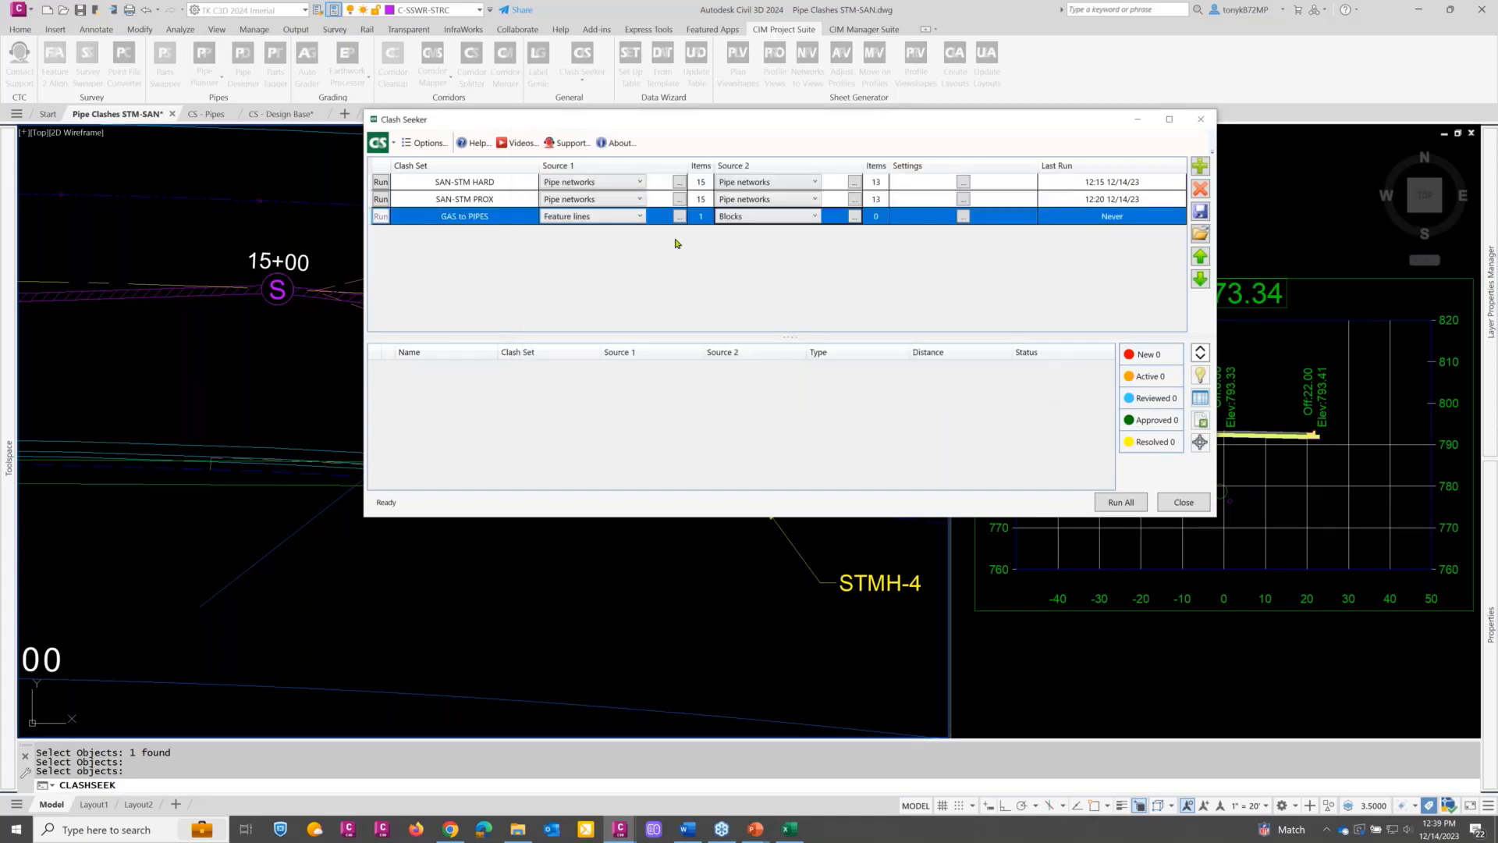
Step: Change Source 1 of GAS to PIPES to Pipe networks, clear its layer filter, and close Clash Seeker without selecting objects
click(638, 219)
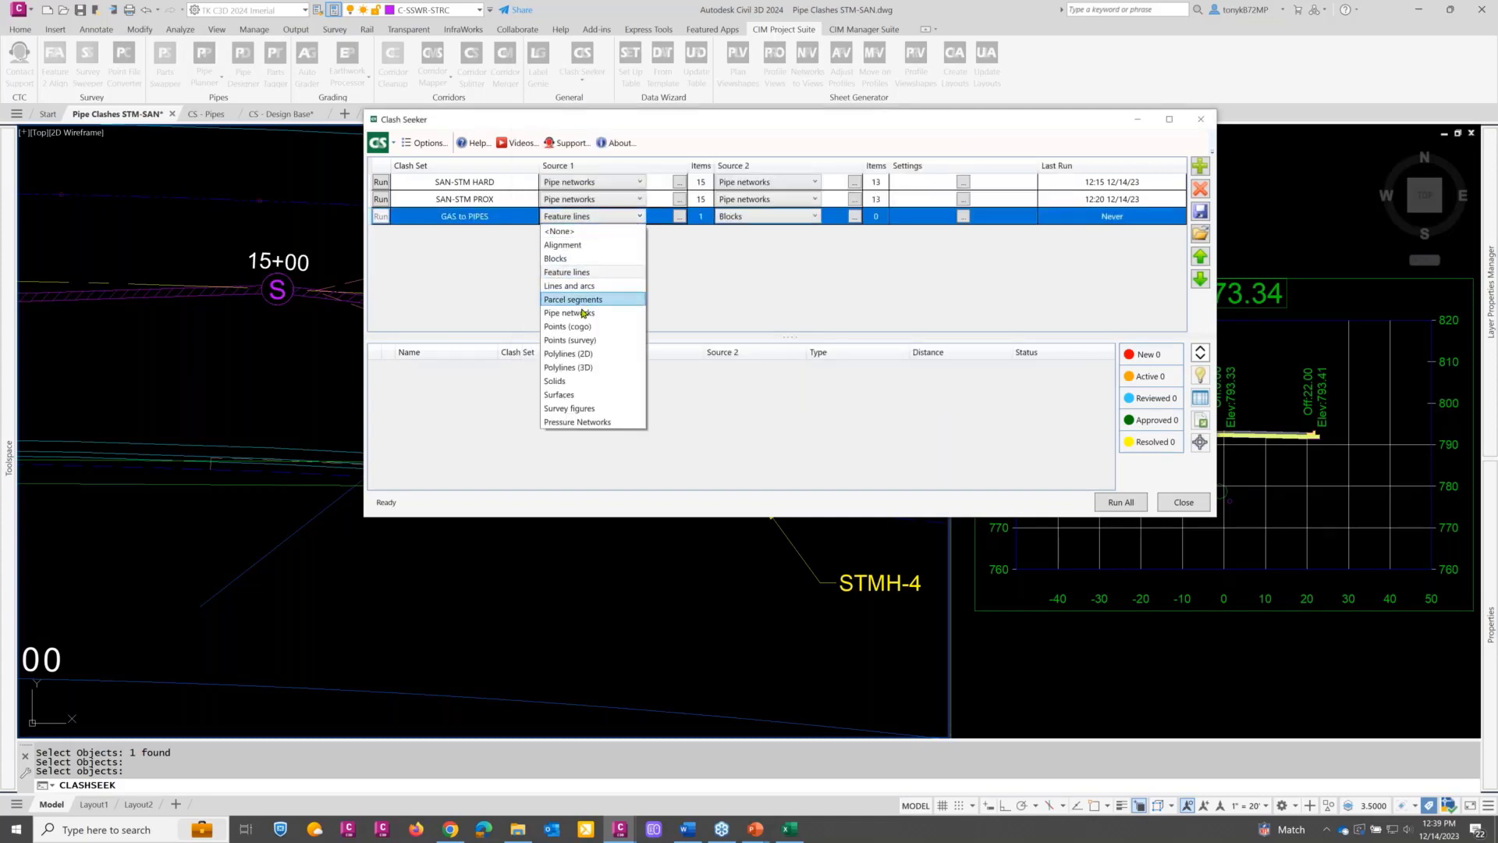
click(579, 313)
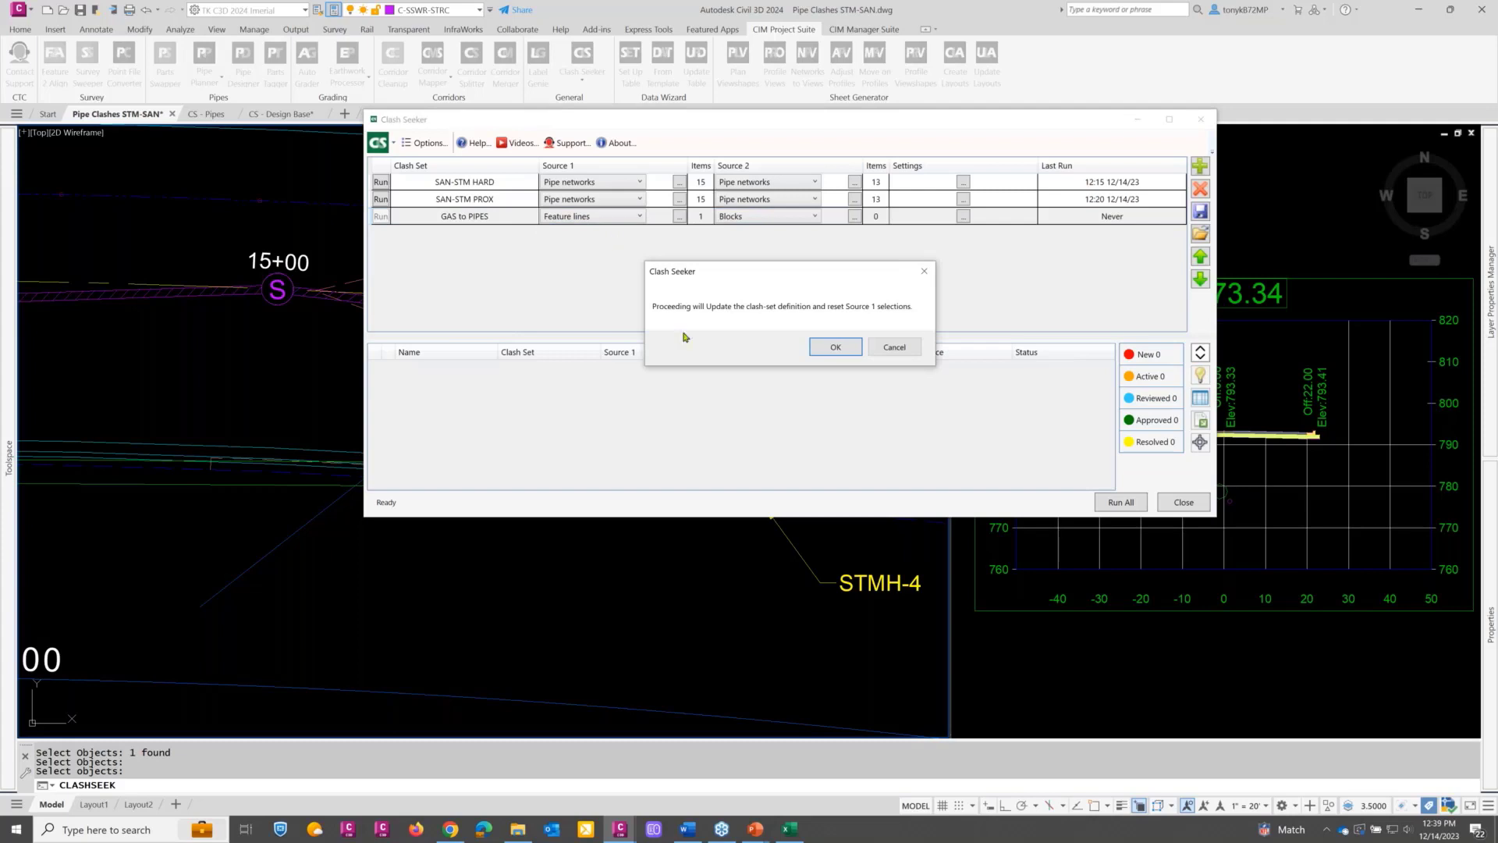
click(834, 349)
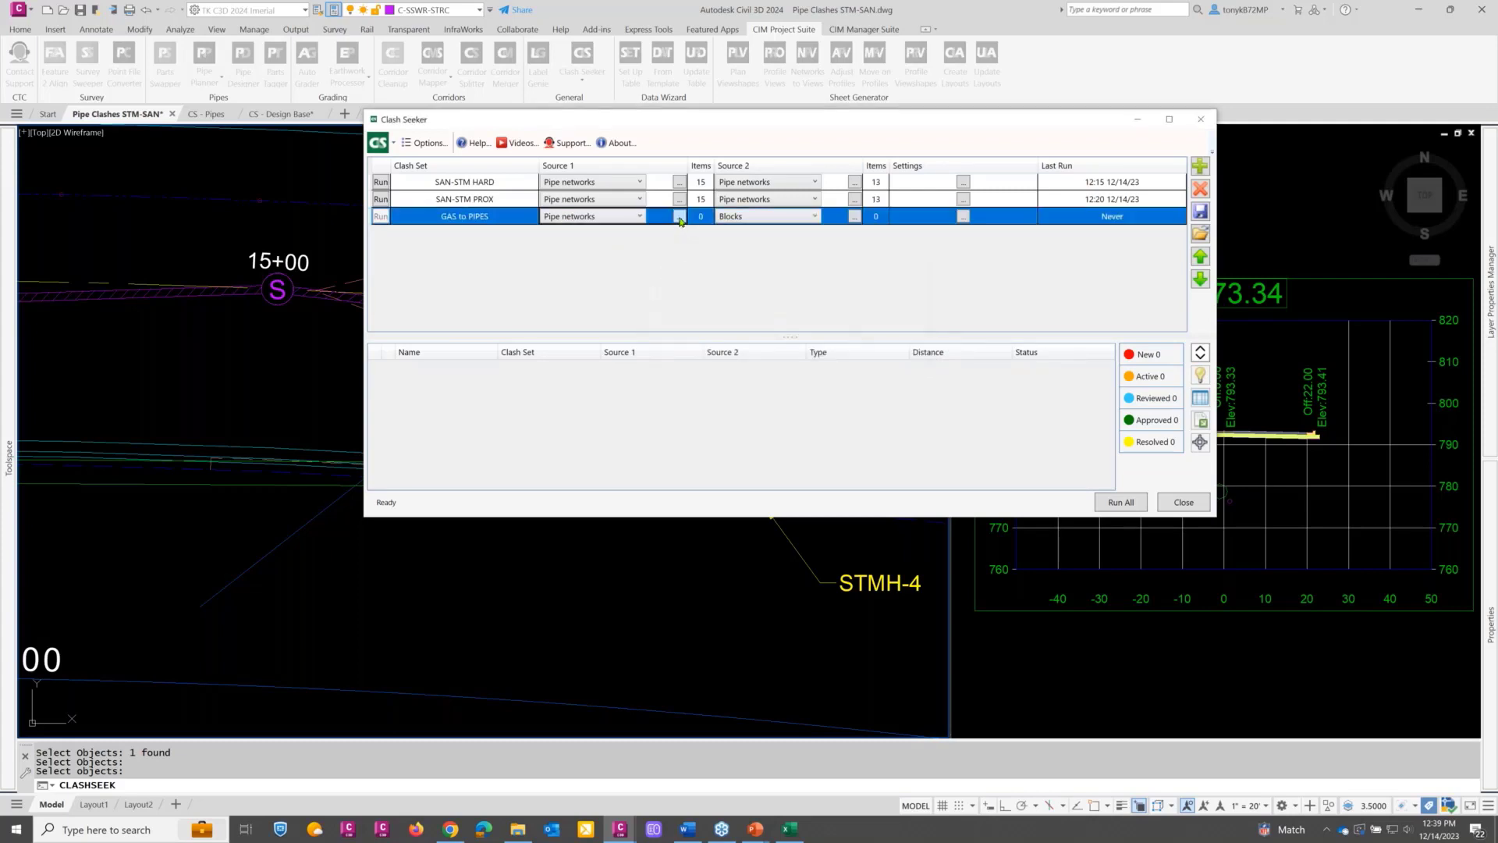
click(679, 217)
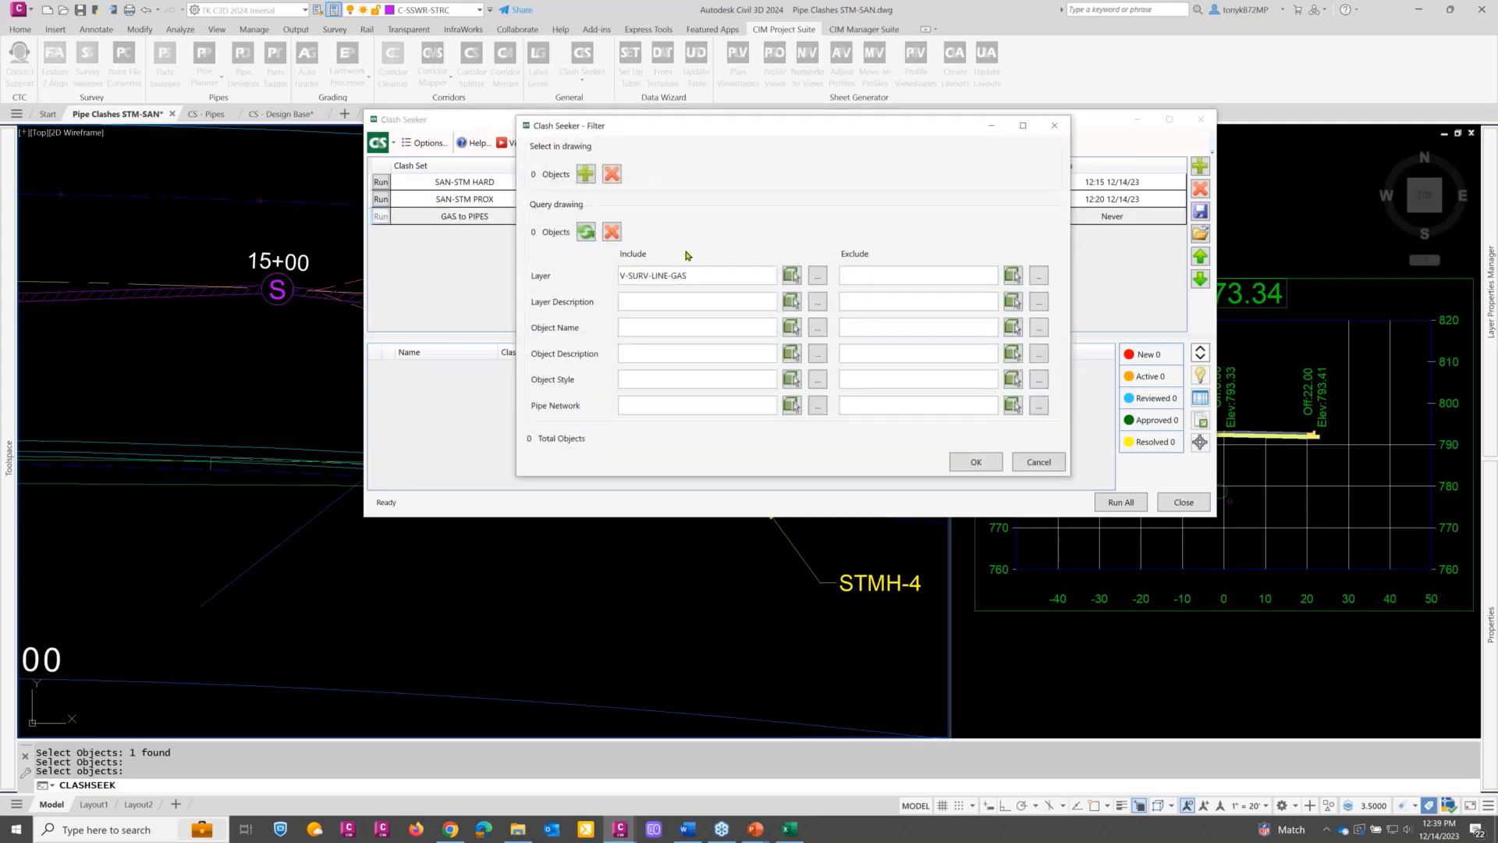
click(609, 231)
click(584, 173)
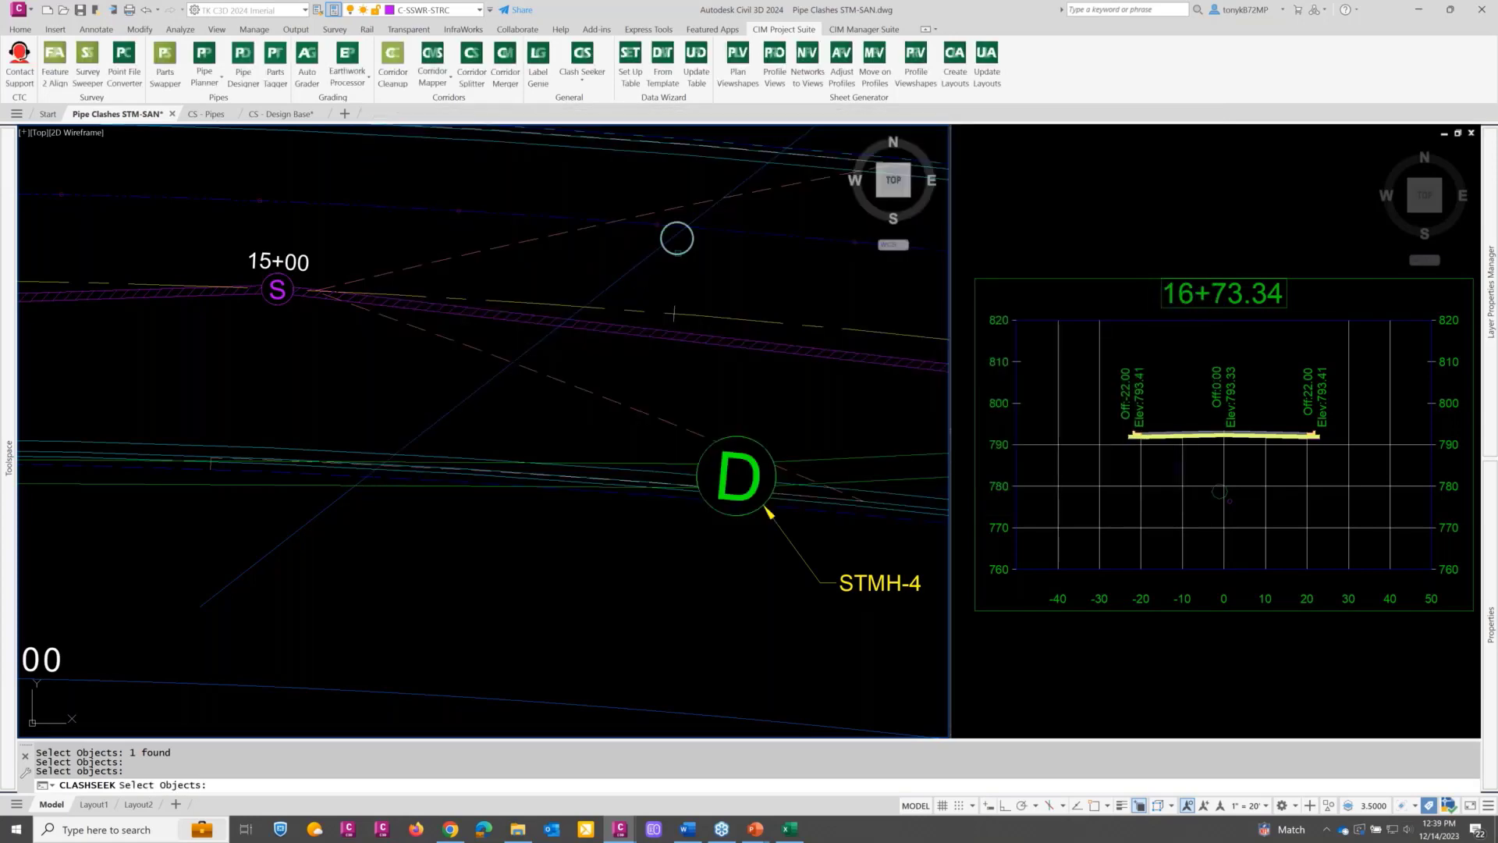
key(Escape)
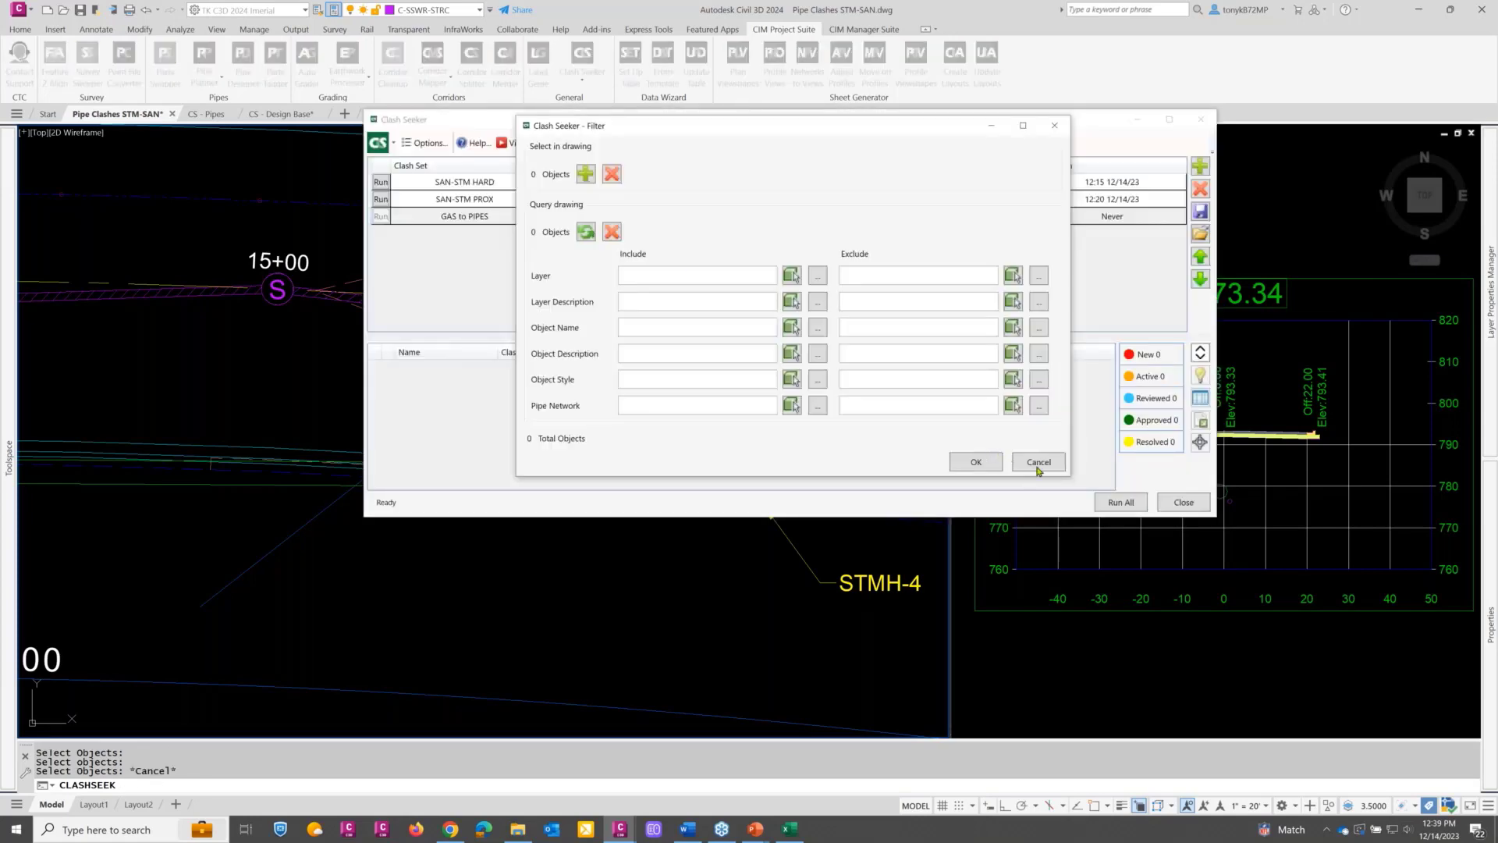
click(1039, 462)
click(1183, 502)
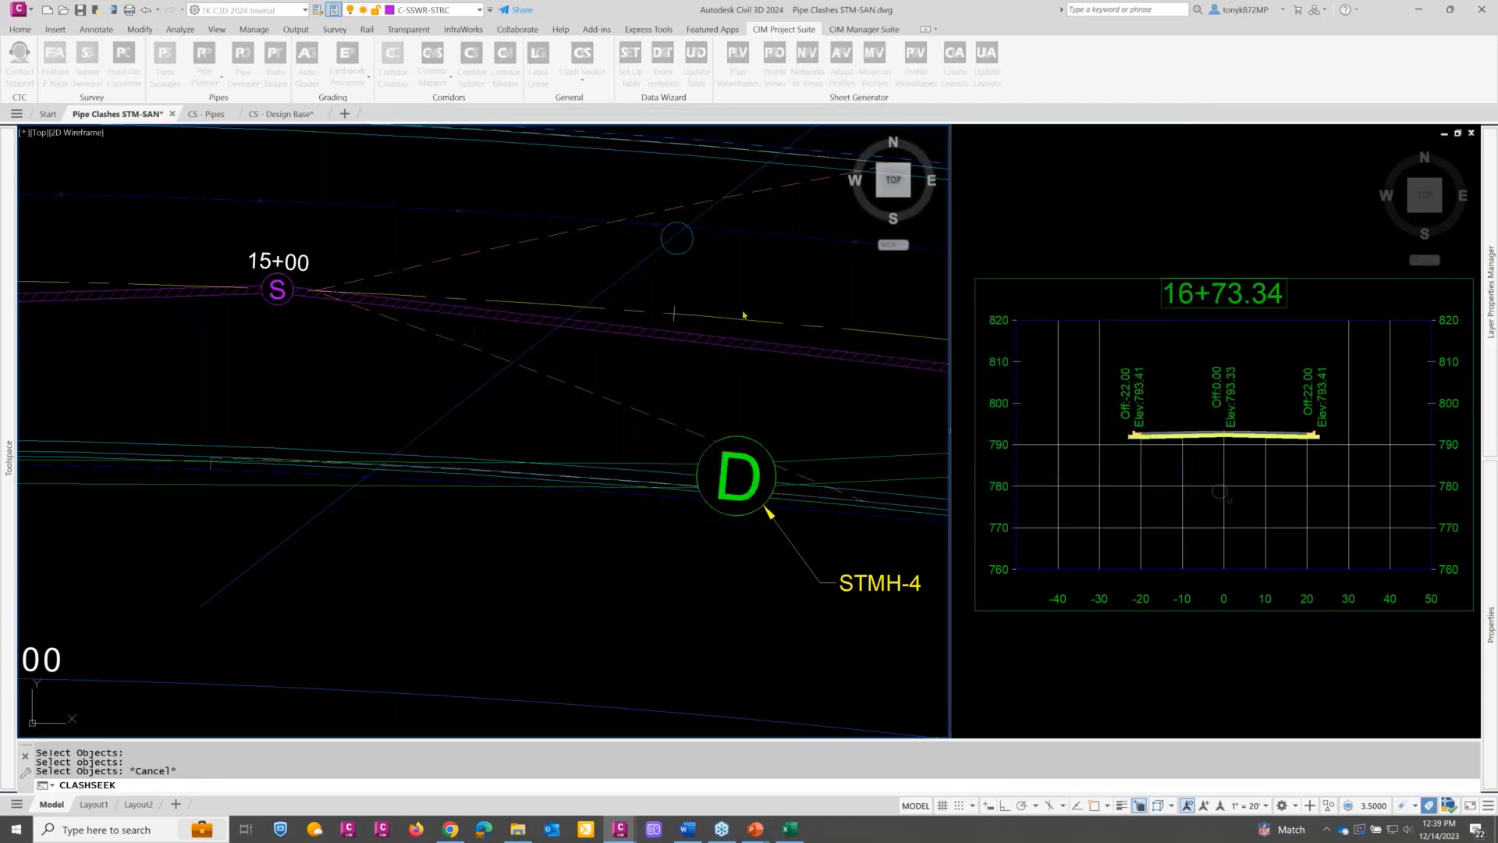
Step: Examine the cylindrical 3D solid together with the pipe crossing it in the Object Viewer, orbiting to a 3D view
click(691, 239)
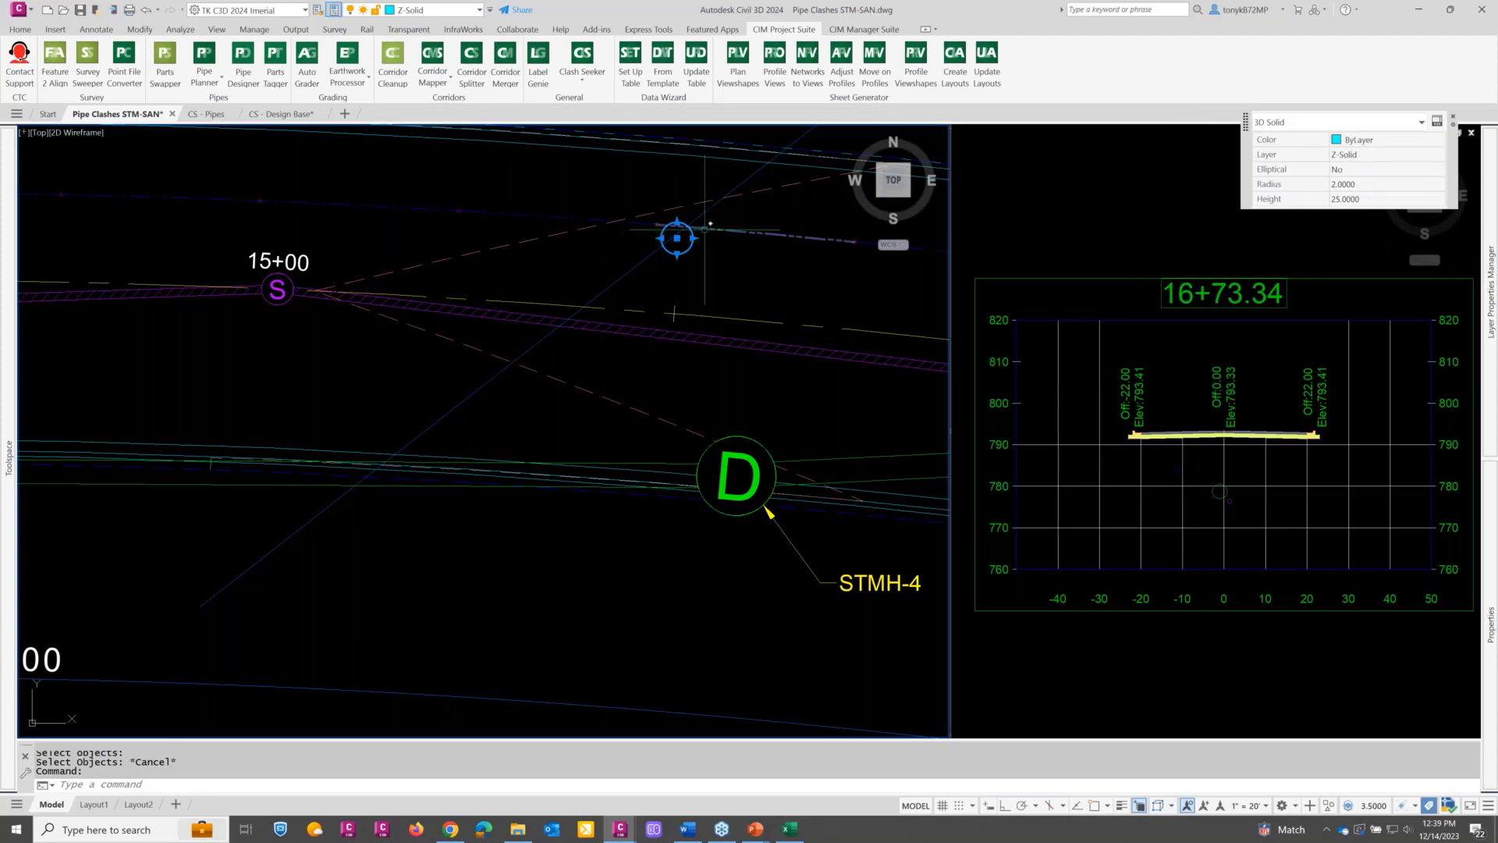
click(670, 229)
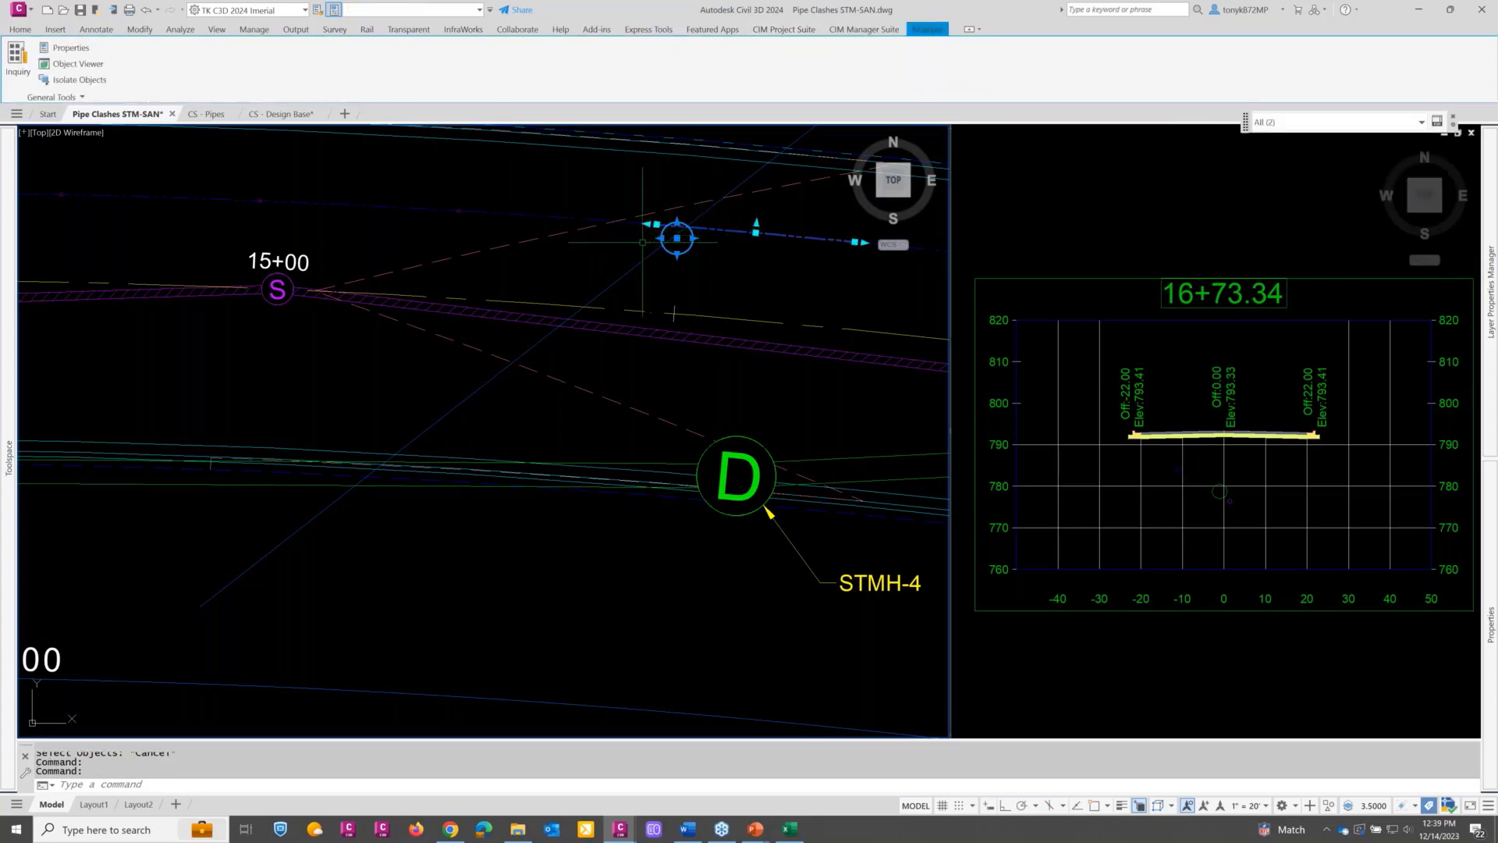
right_click(676, 269)
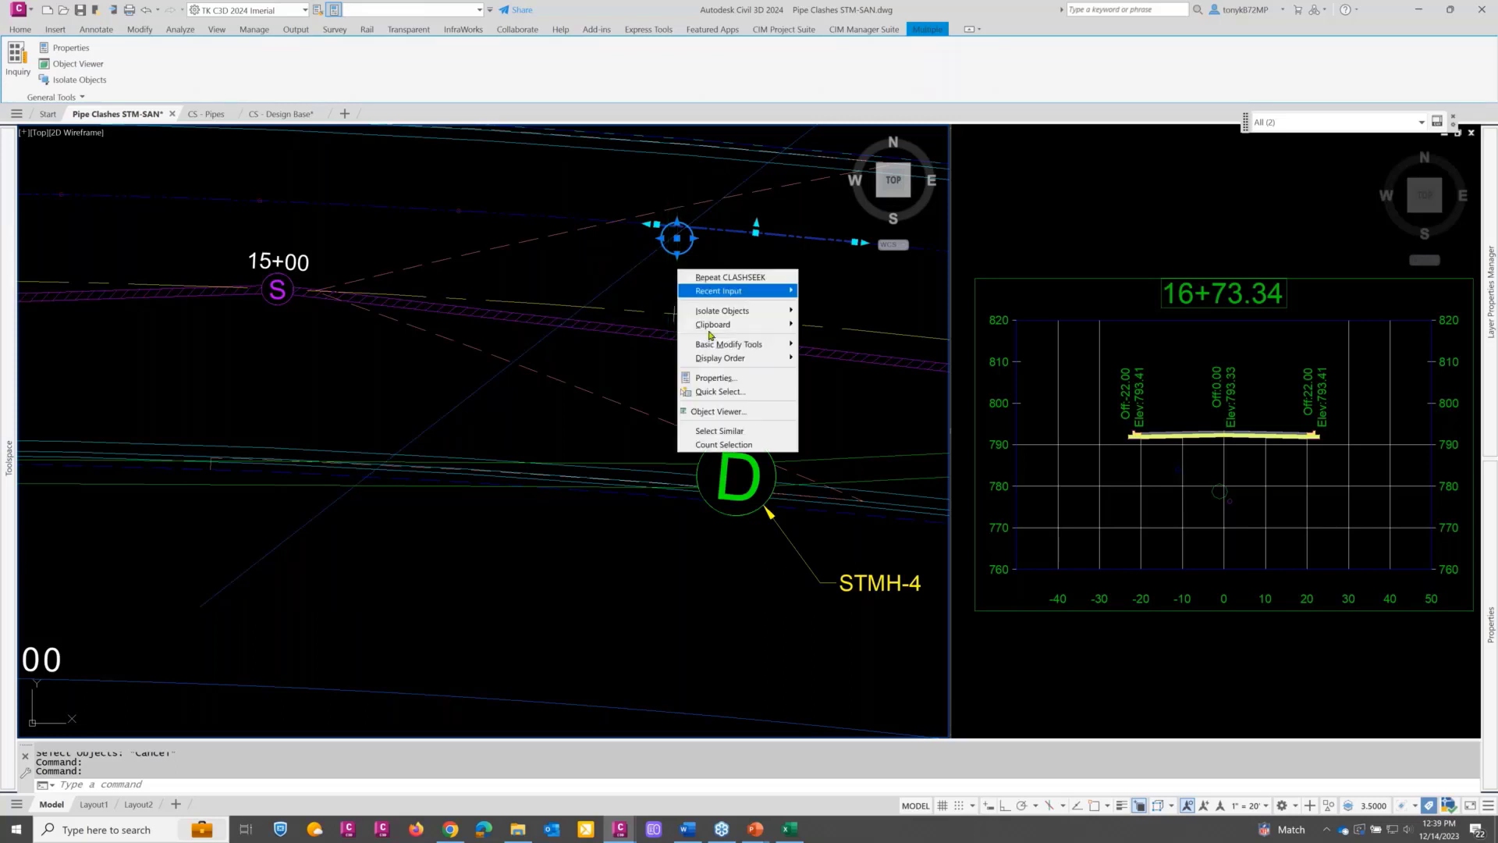
click(718, 411)
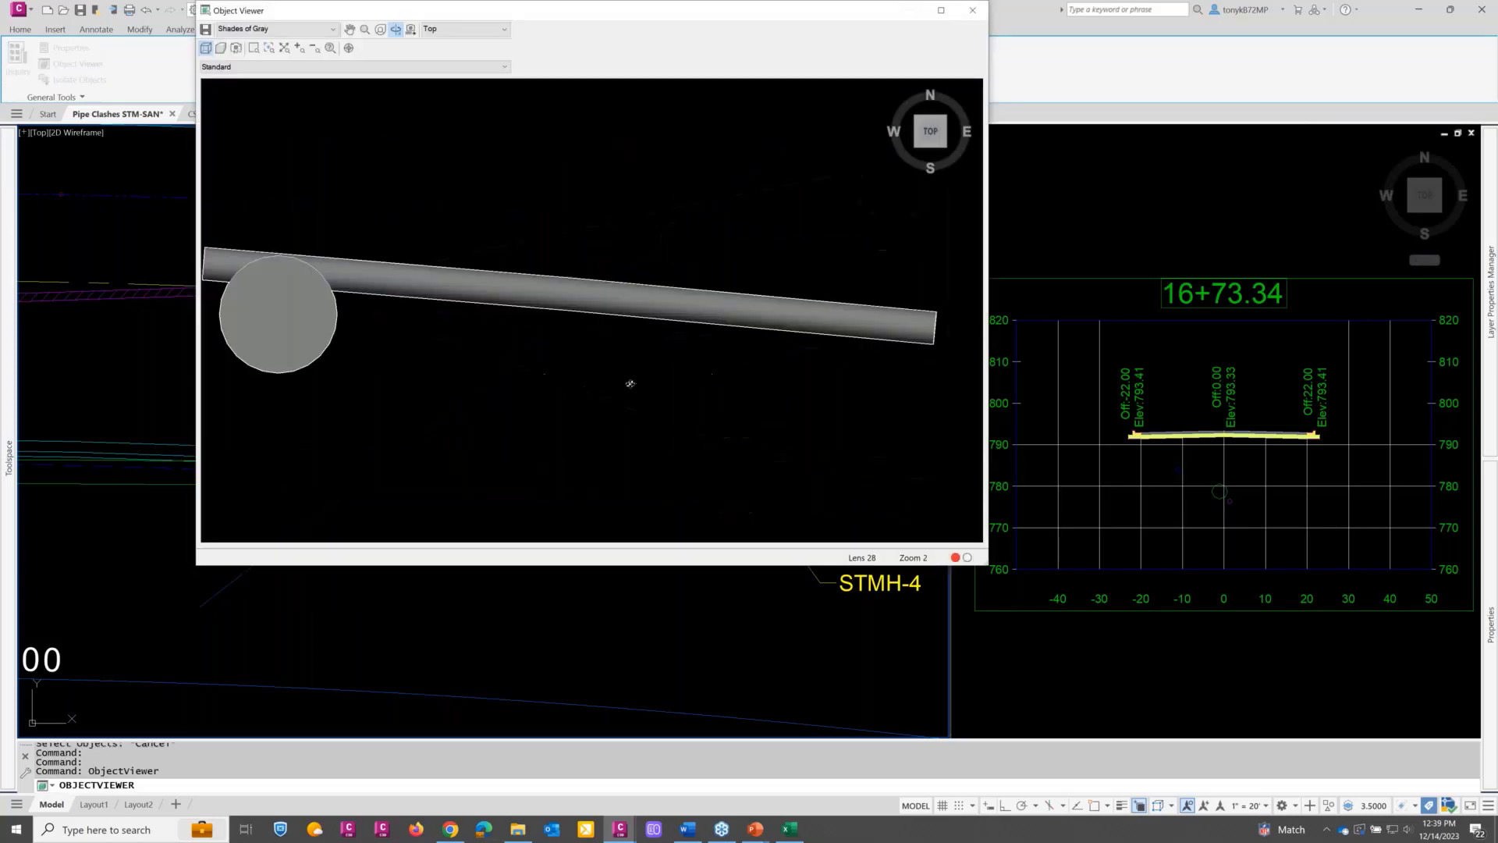
drag(629, 341, 686, 236)
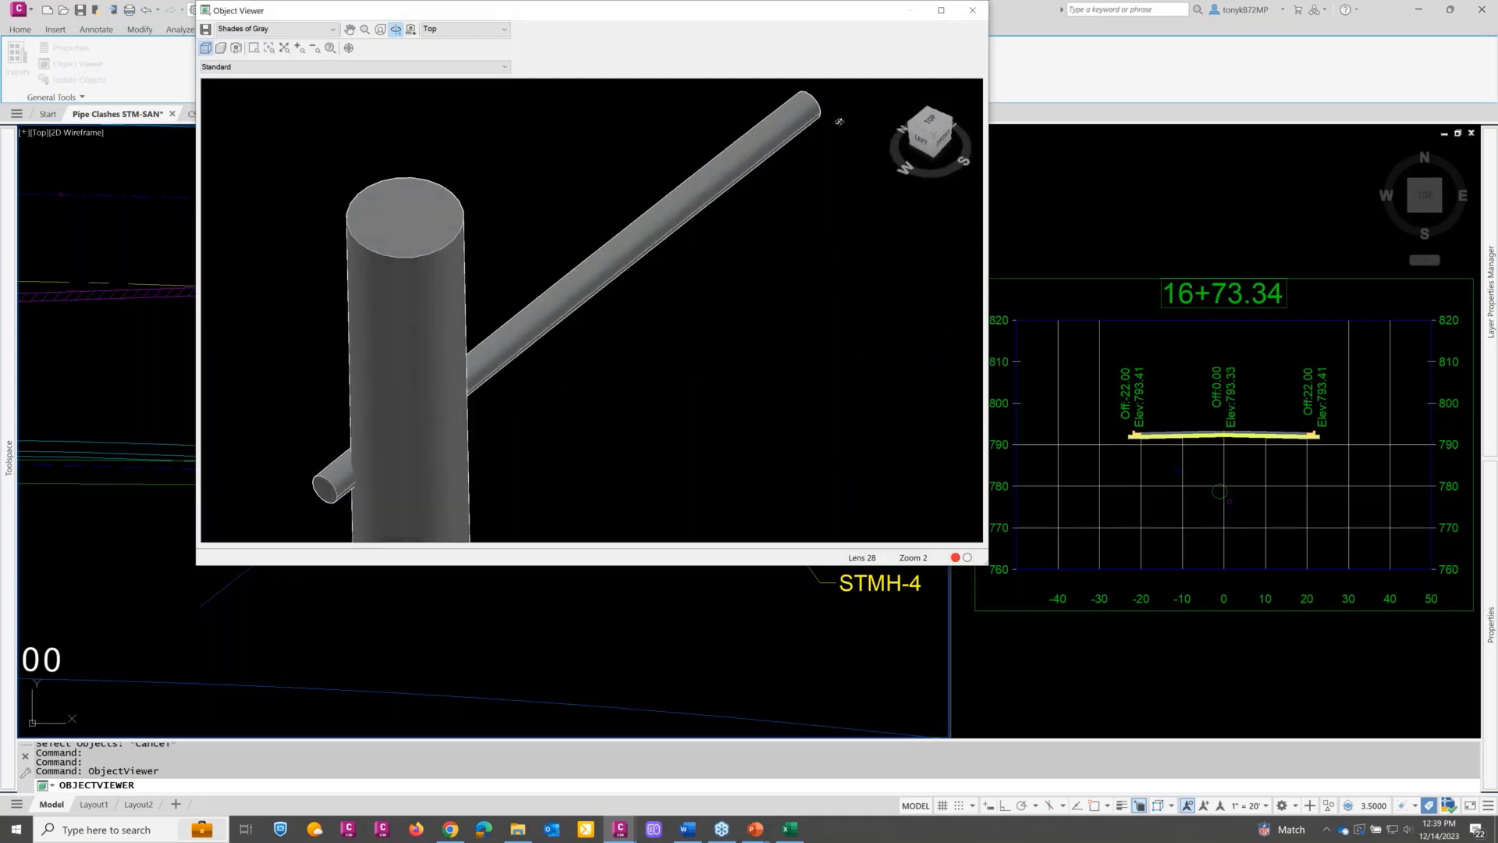
click(974, 14)
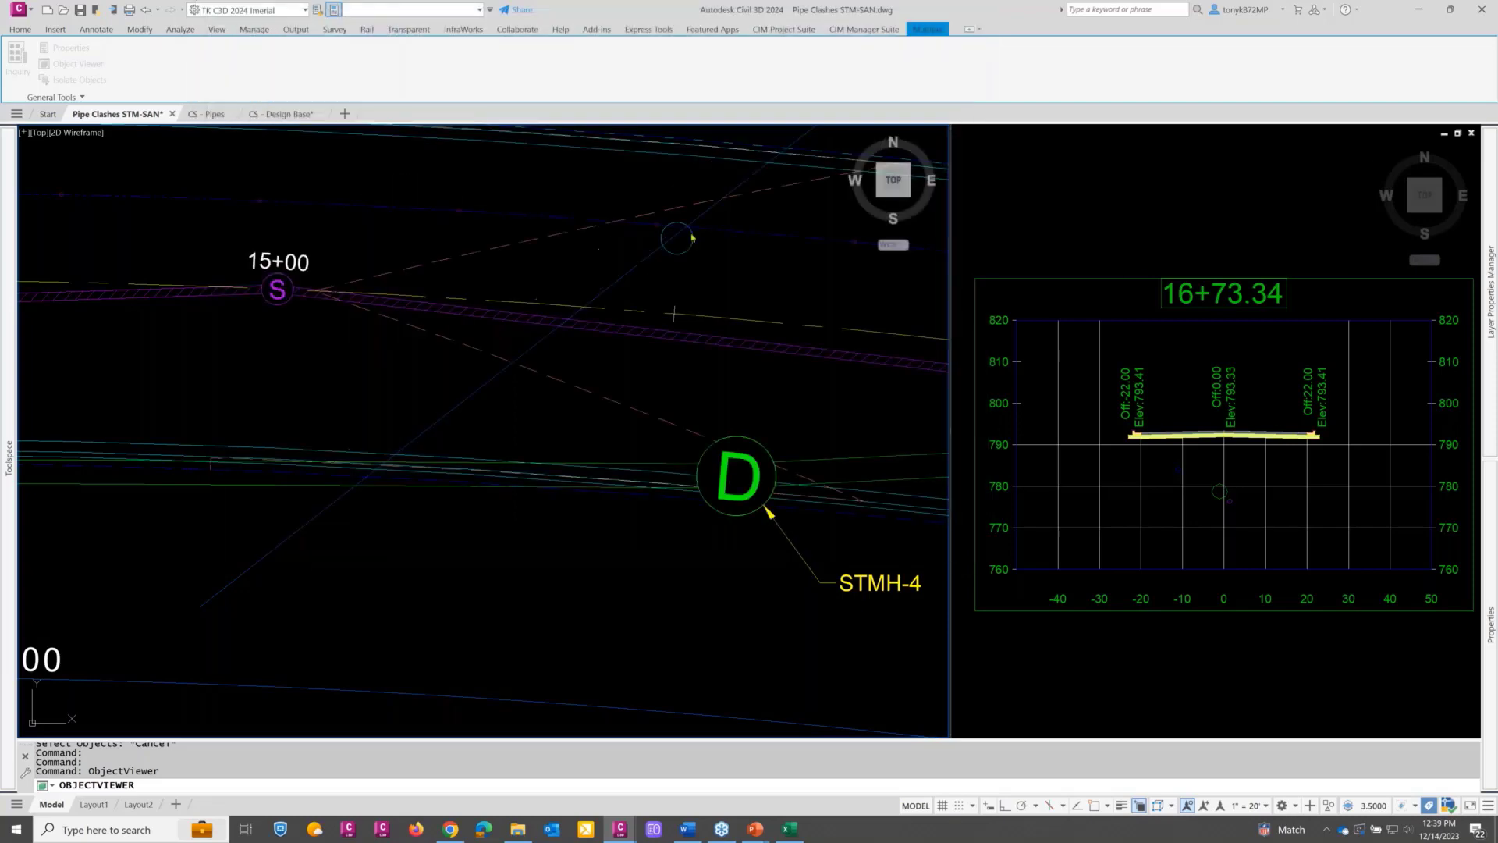
Step: Examine the cylindrical solid together with the long diagonal line in the Object Viewer, and clear the selection
click(626, 270)
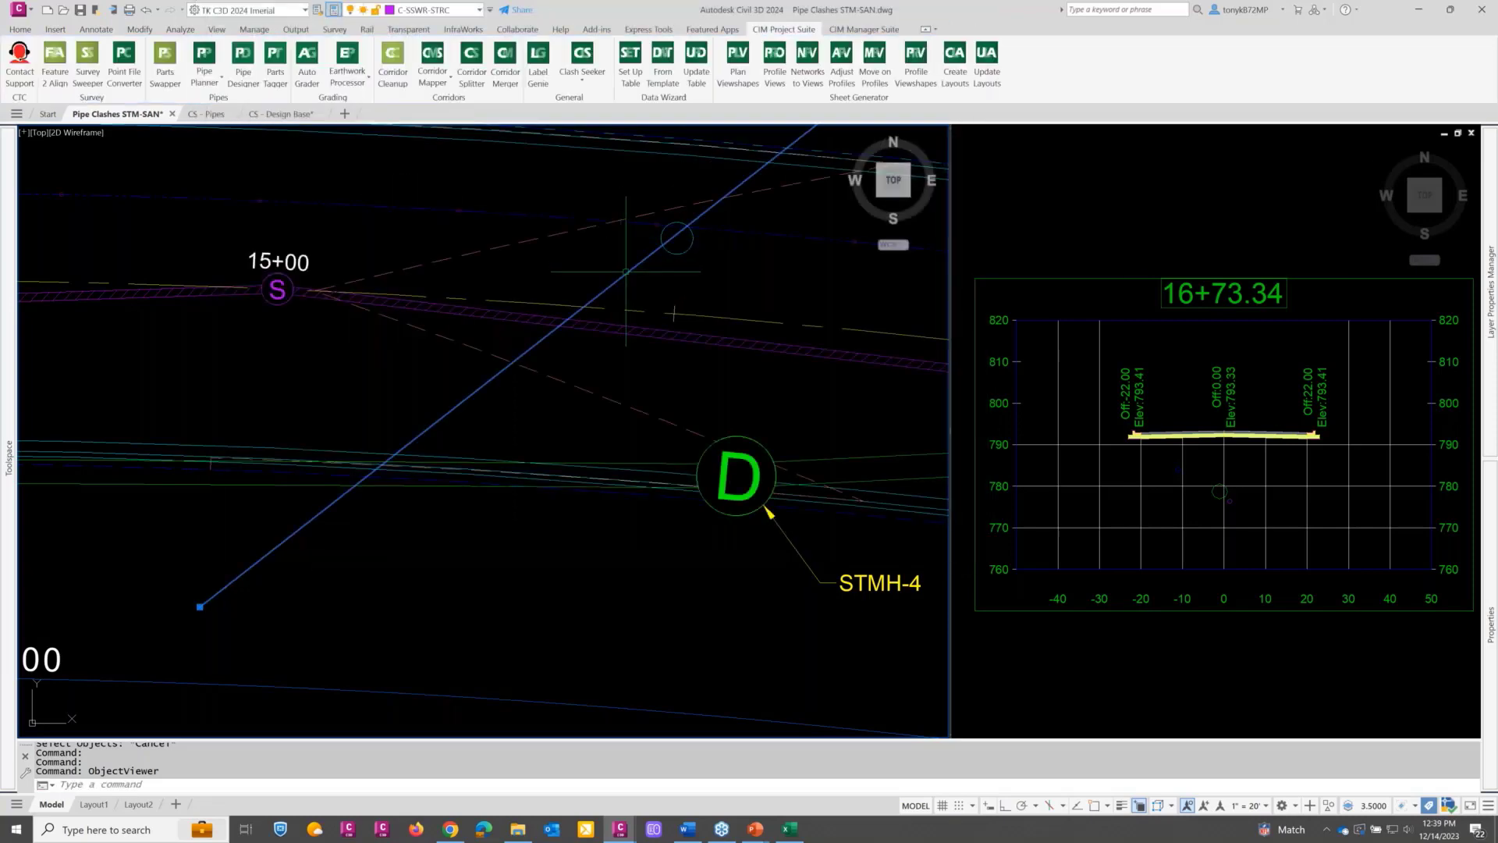
click(690, 243)
right_click(687, 259)
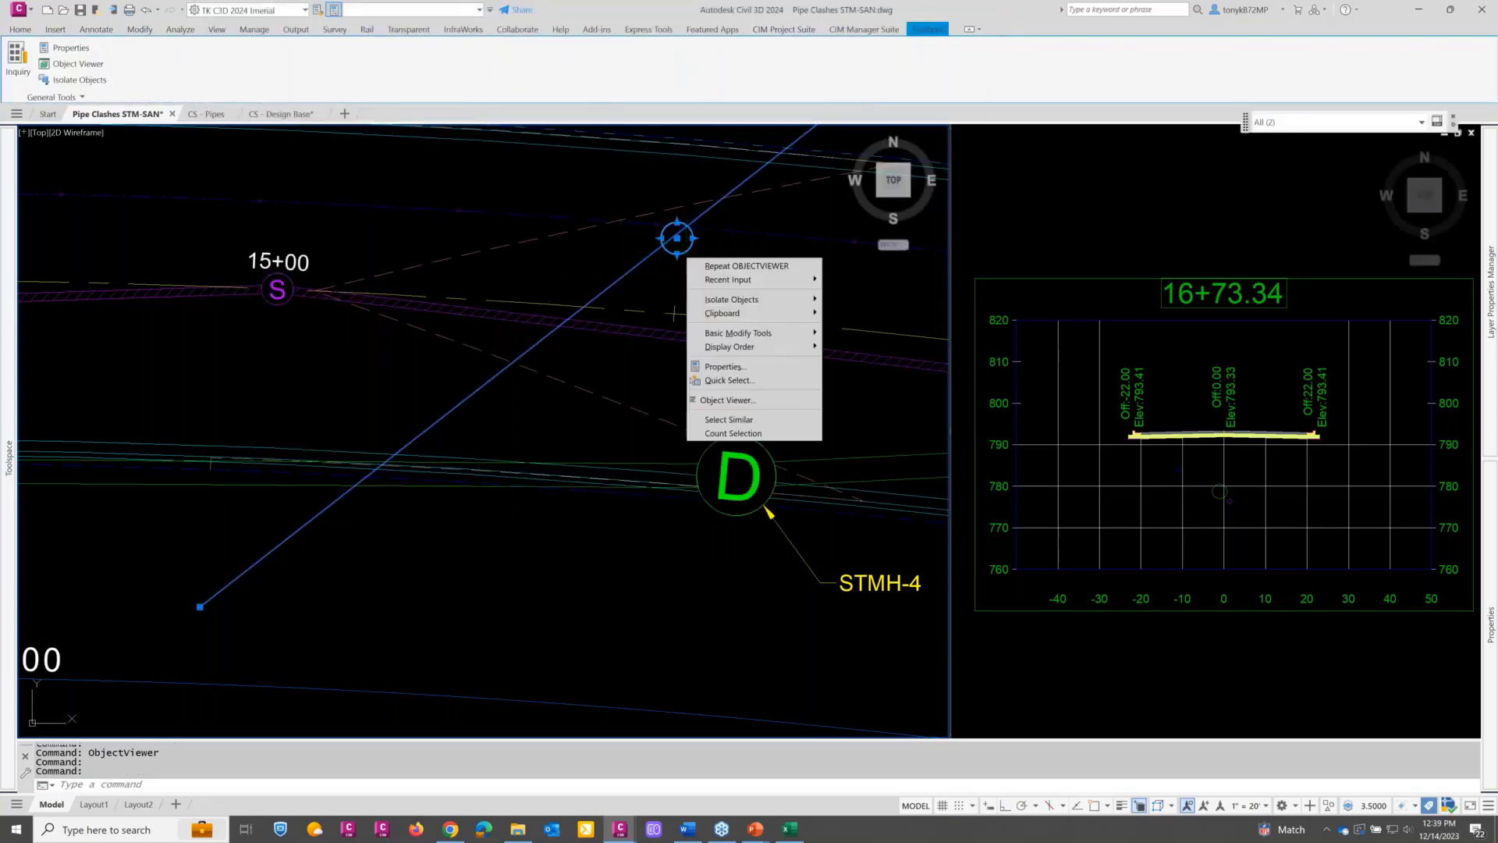
click(736, 403)
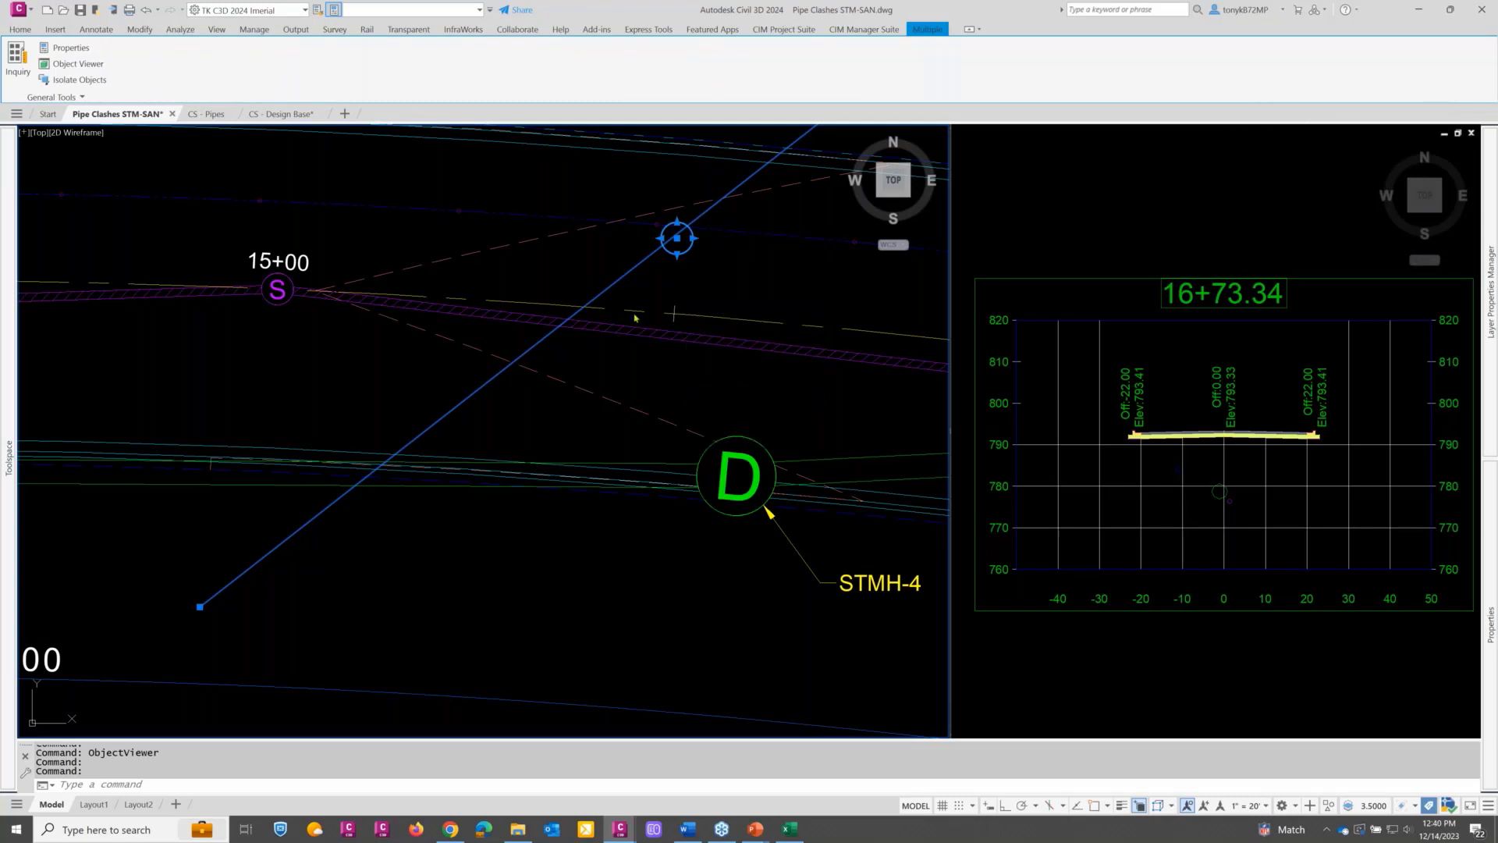
mouse_move(679, 258)
mouse_down()
mouse_move(679, 225)
mouse_move(665, 281)
mouse_move(616, 280)
mouse_move(616, 231)
mouse_move(635, 234)
mouse_move(662, 344)
mouse_move(630, 304)
mouse_up()
scroll(631, 304, up, 2)
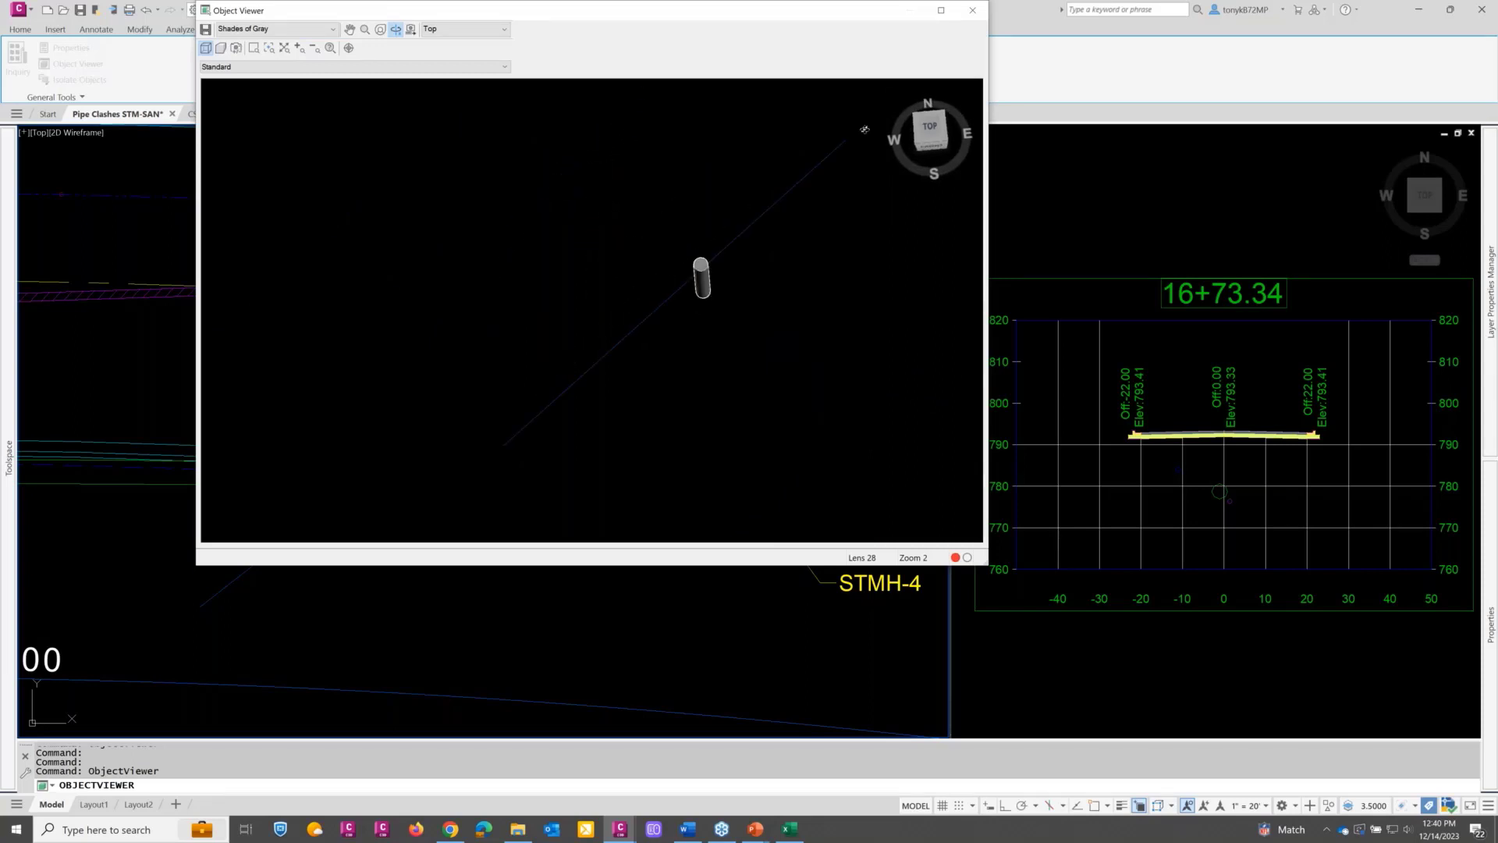
click(965, 16)
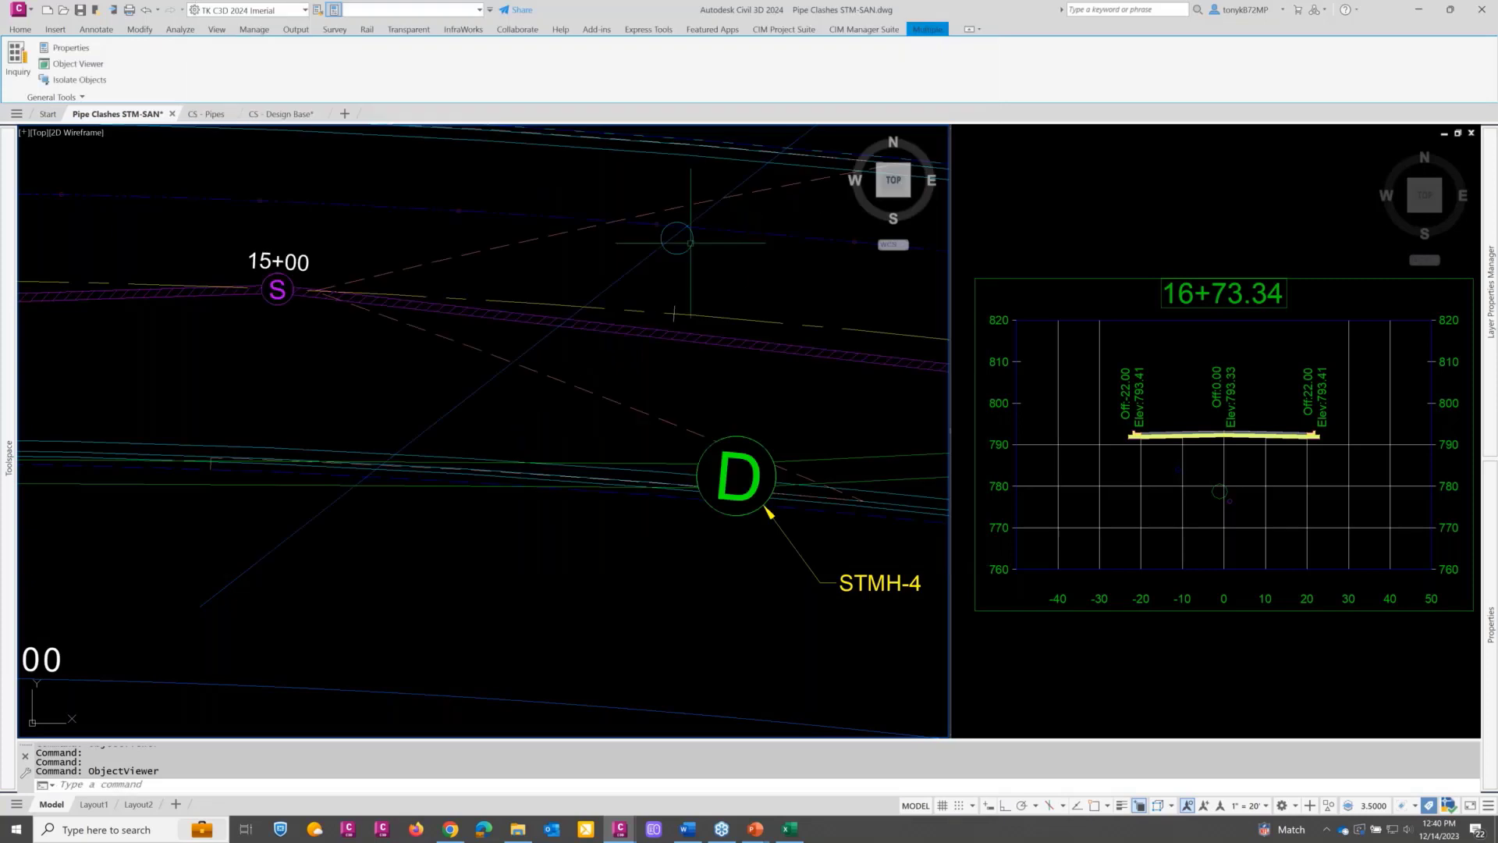
key(Escape)
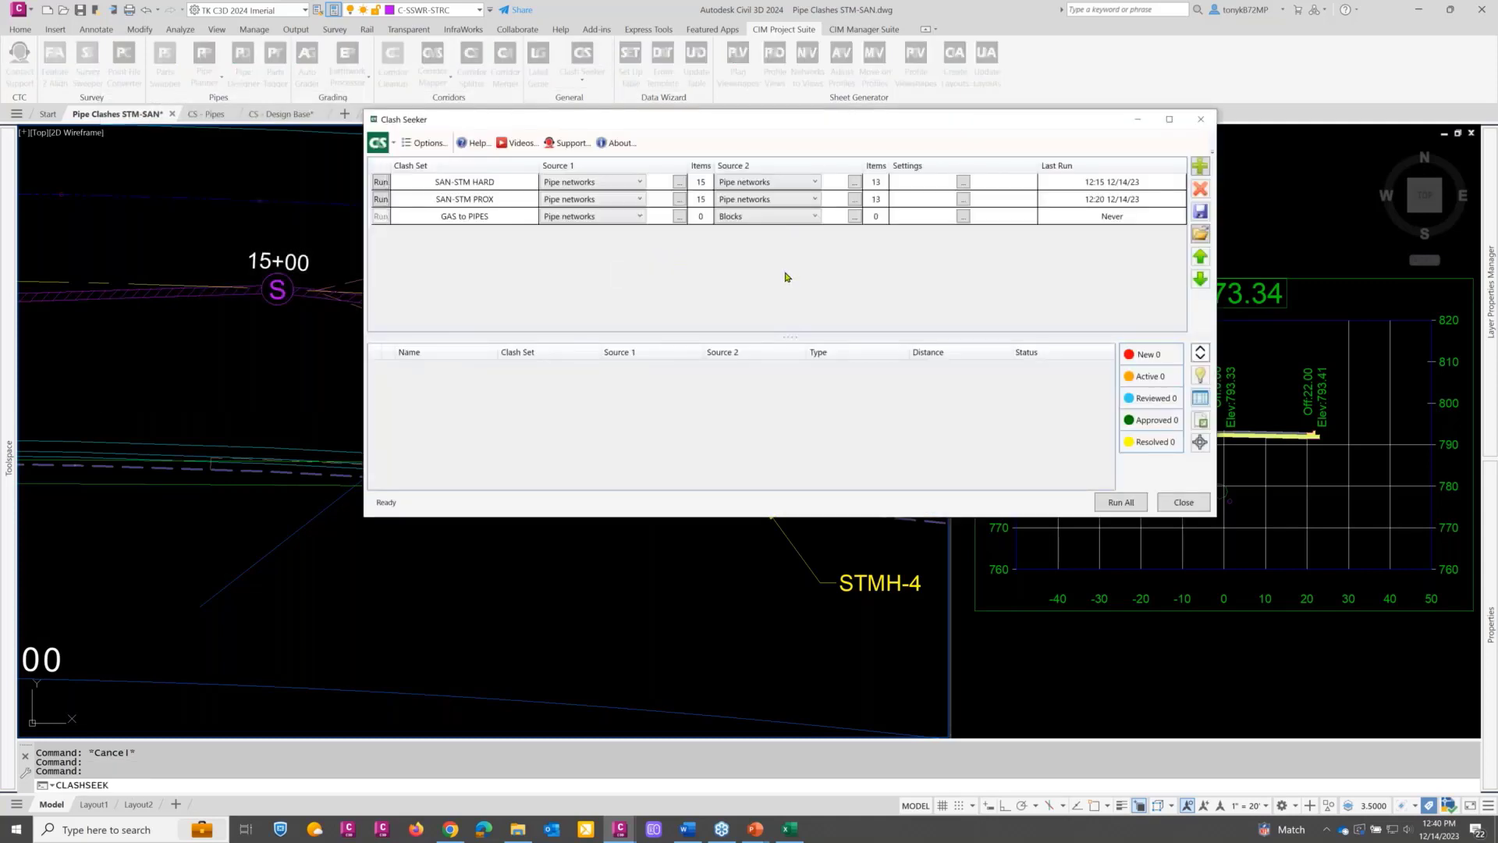
Step: Rename the GAS to PIPES clash set as SOLID to GSAS
click(502, 219)
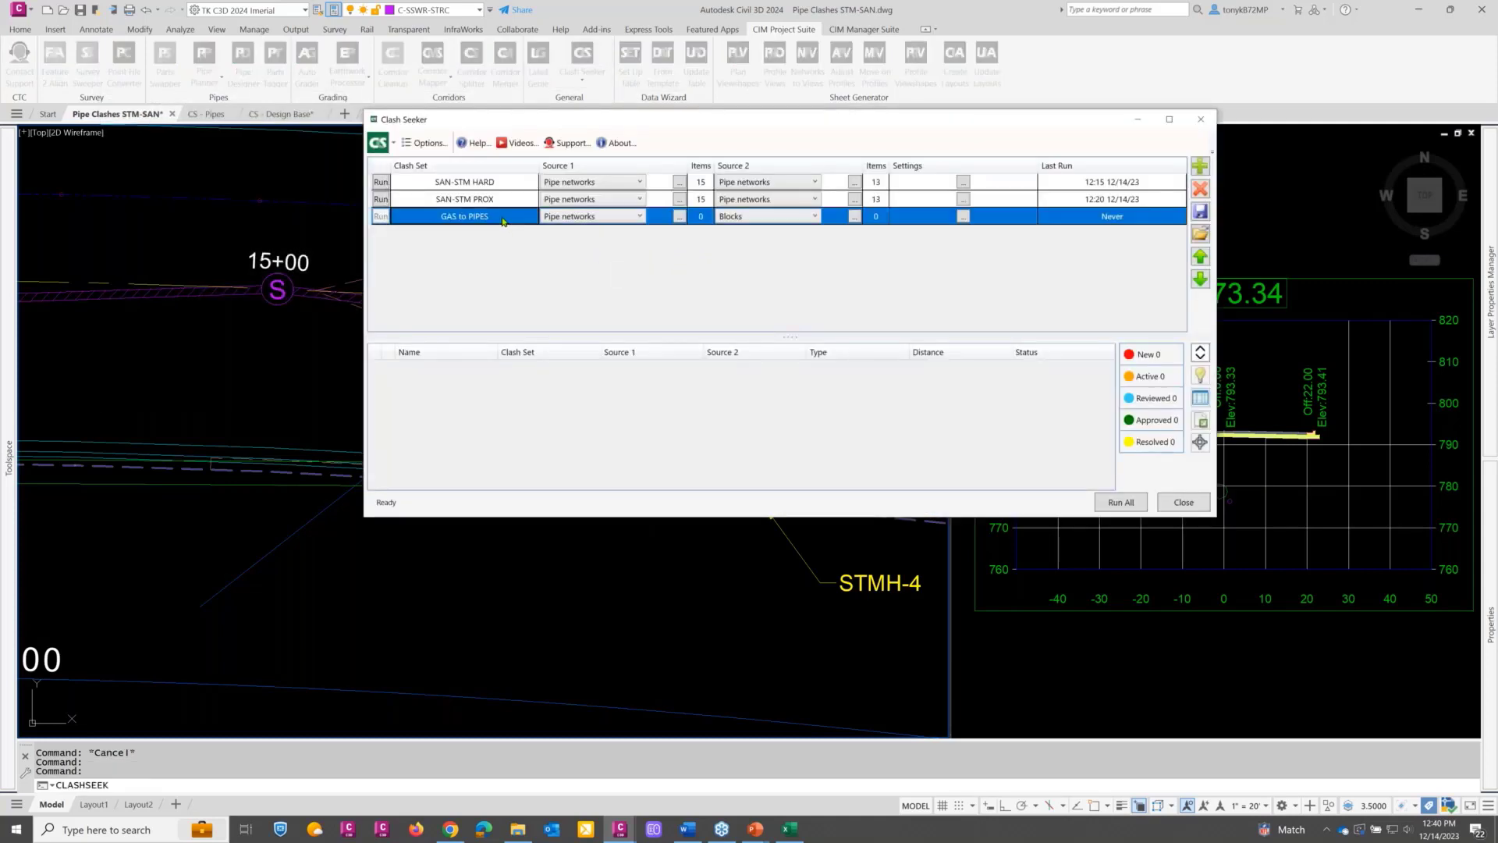
click(501, 219)
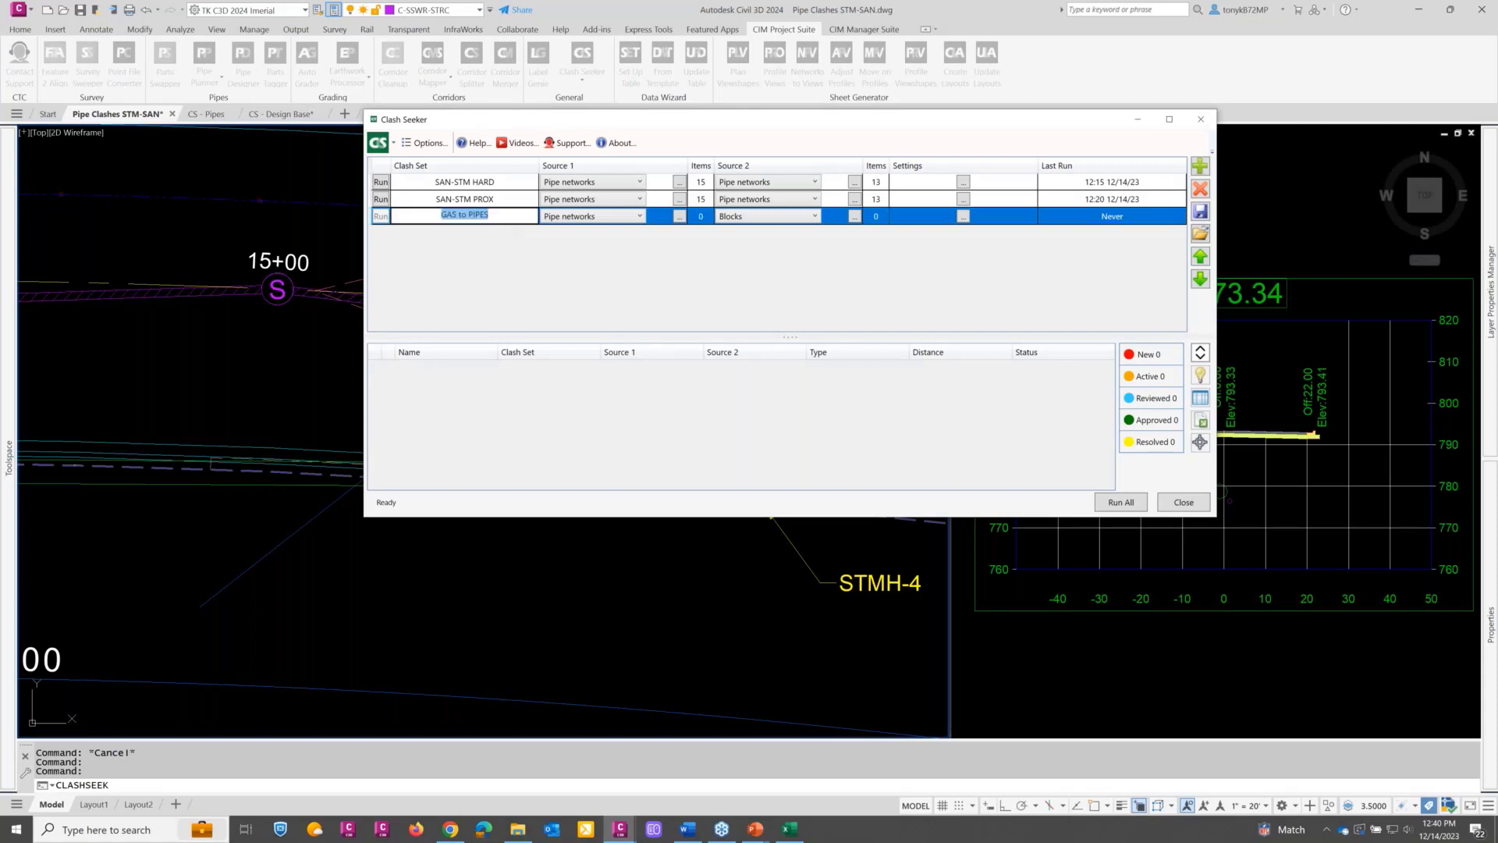
text(S)
key(BackSpace)
key(BackSpace)
key(BackSpace)
text(OLID to g)
key(BackSpace)
text(GSAS)
Step: Set Source 1 of SOLID to GSAS to Solids and select the cylindrical solid in the drawing as its object
click(585, 218)
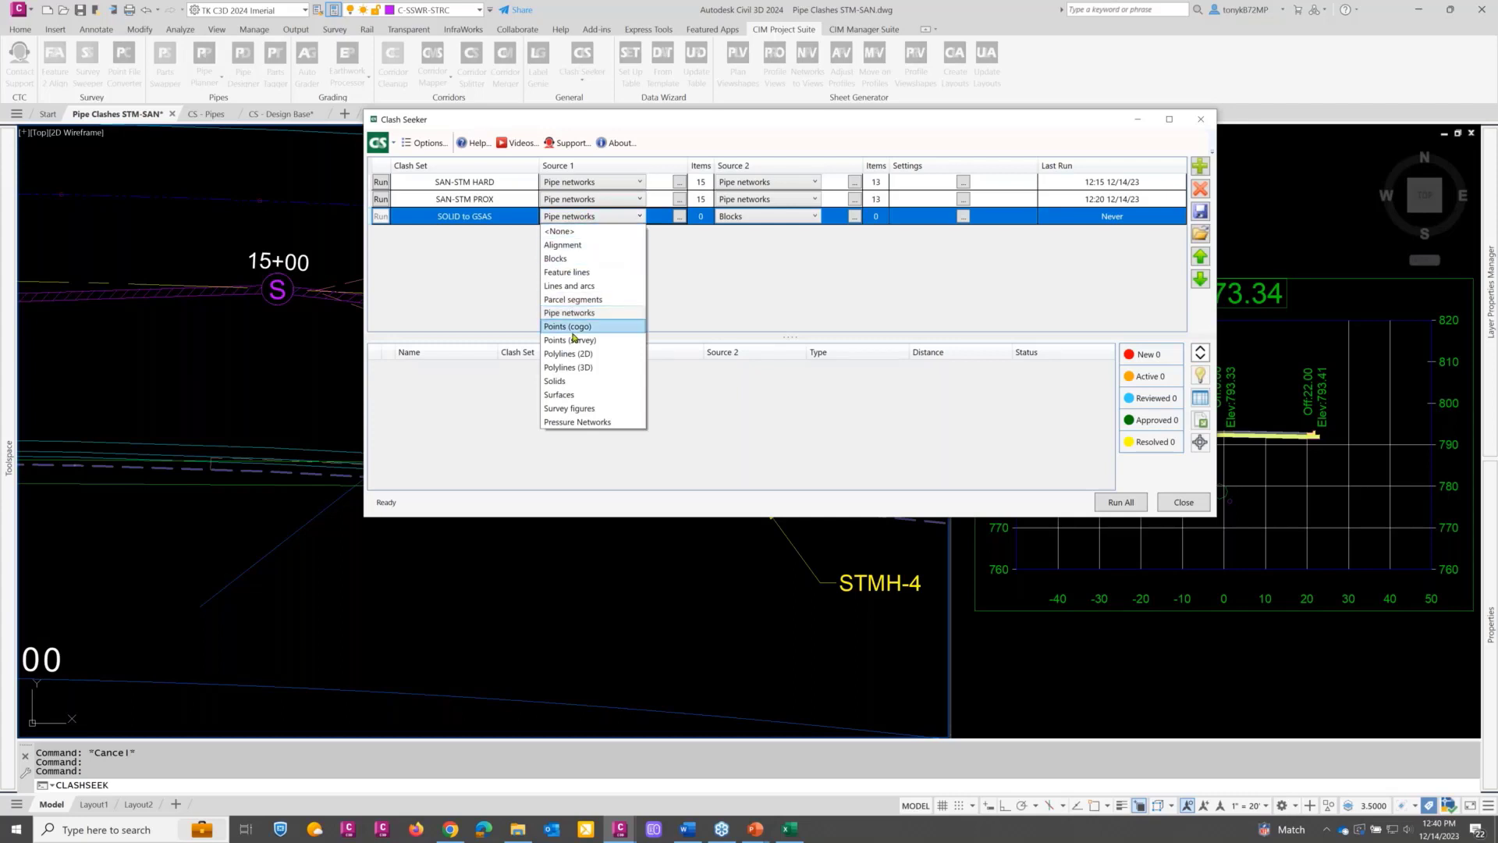
click(555, 383)
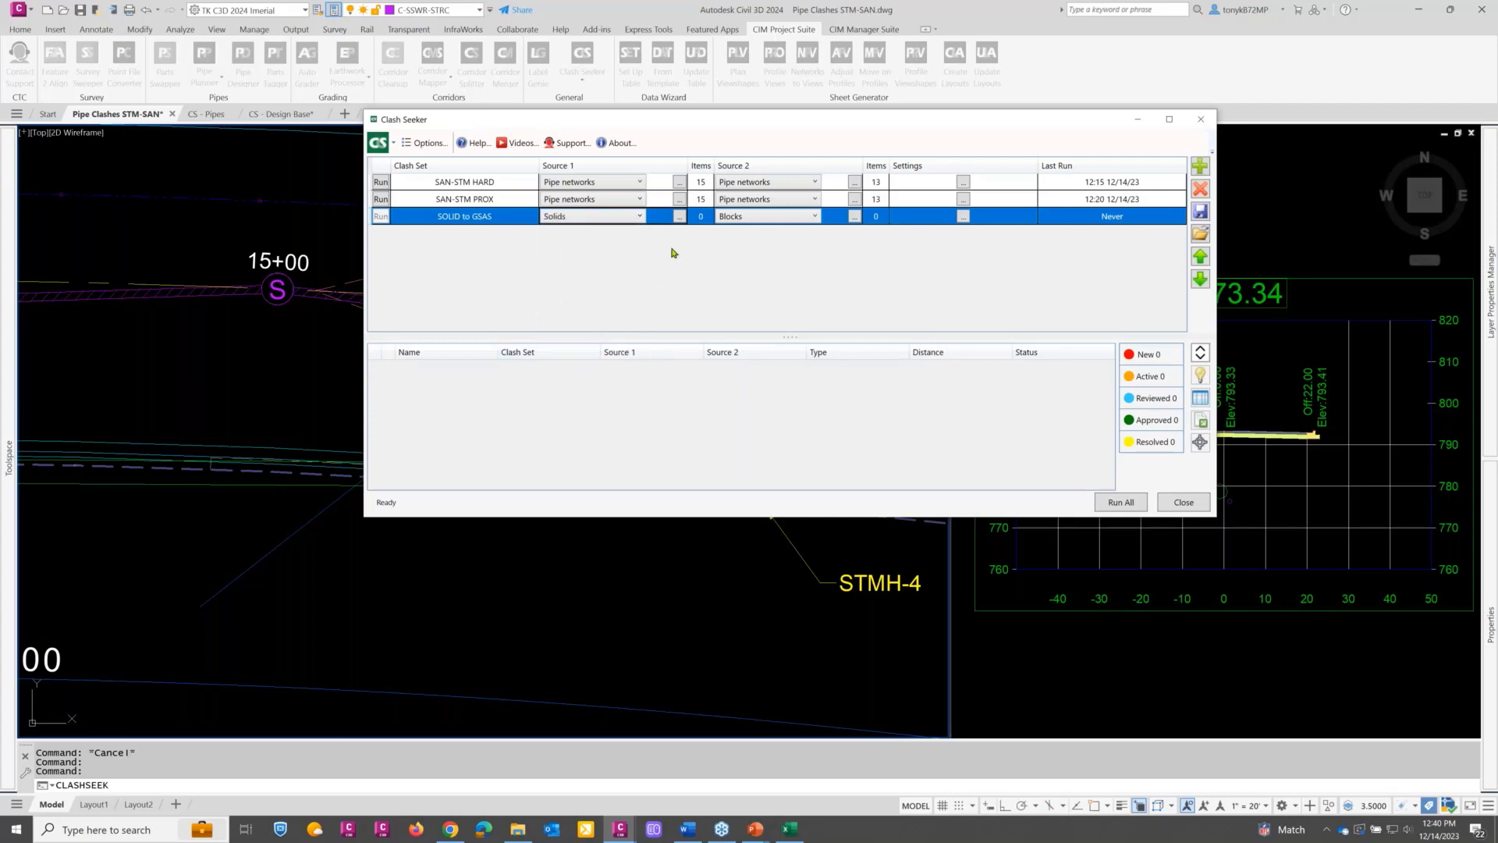
click(678, 217)
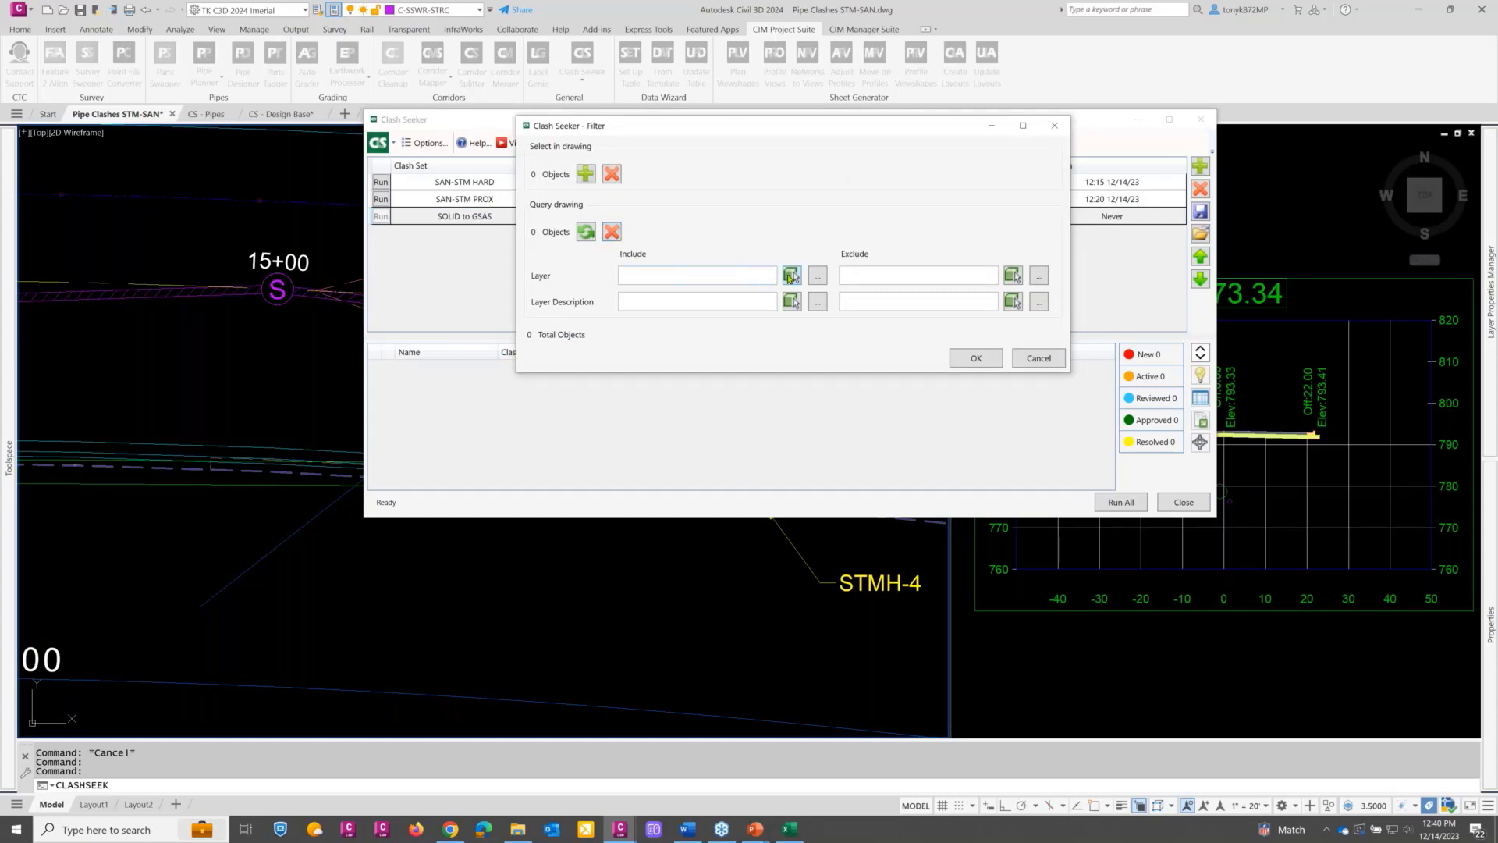
click(584, 176)
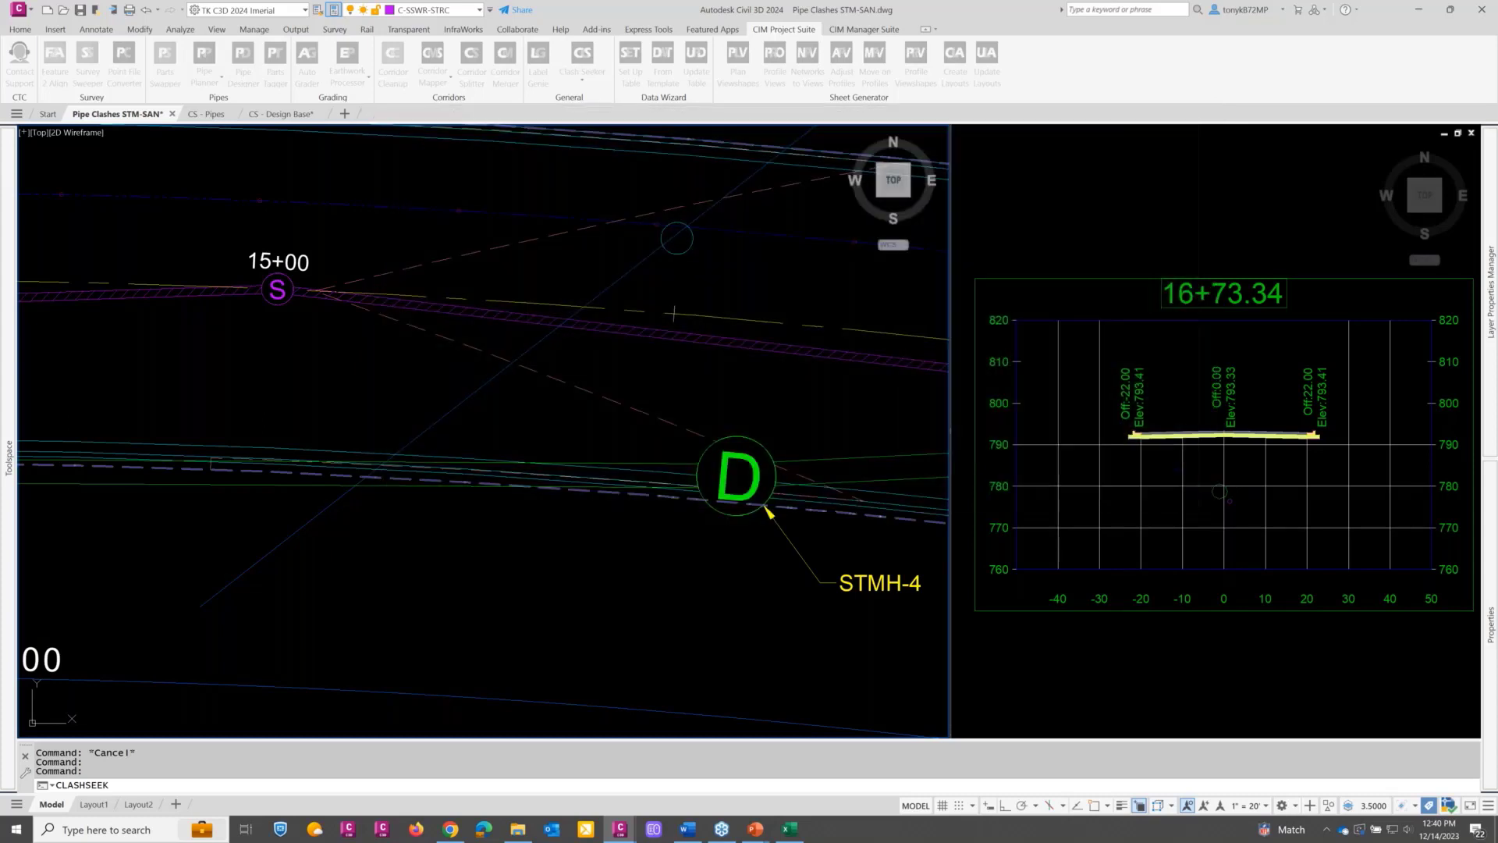
click(676, 253)
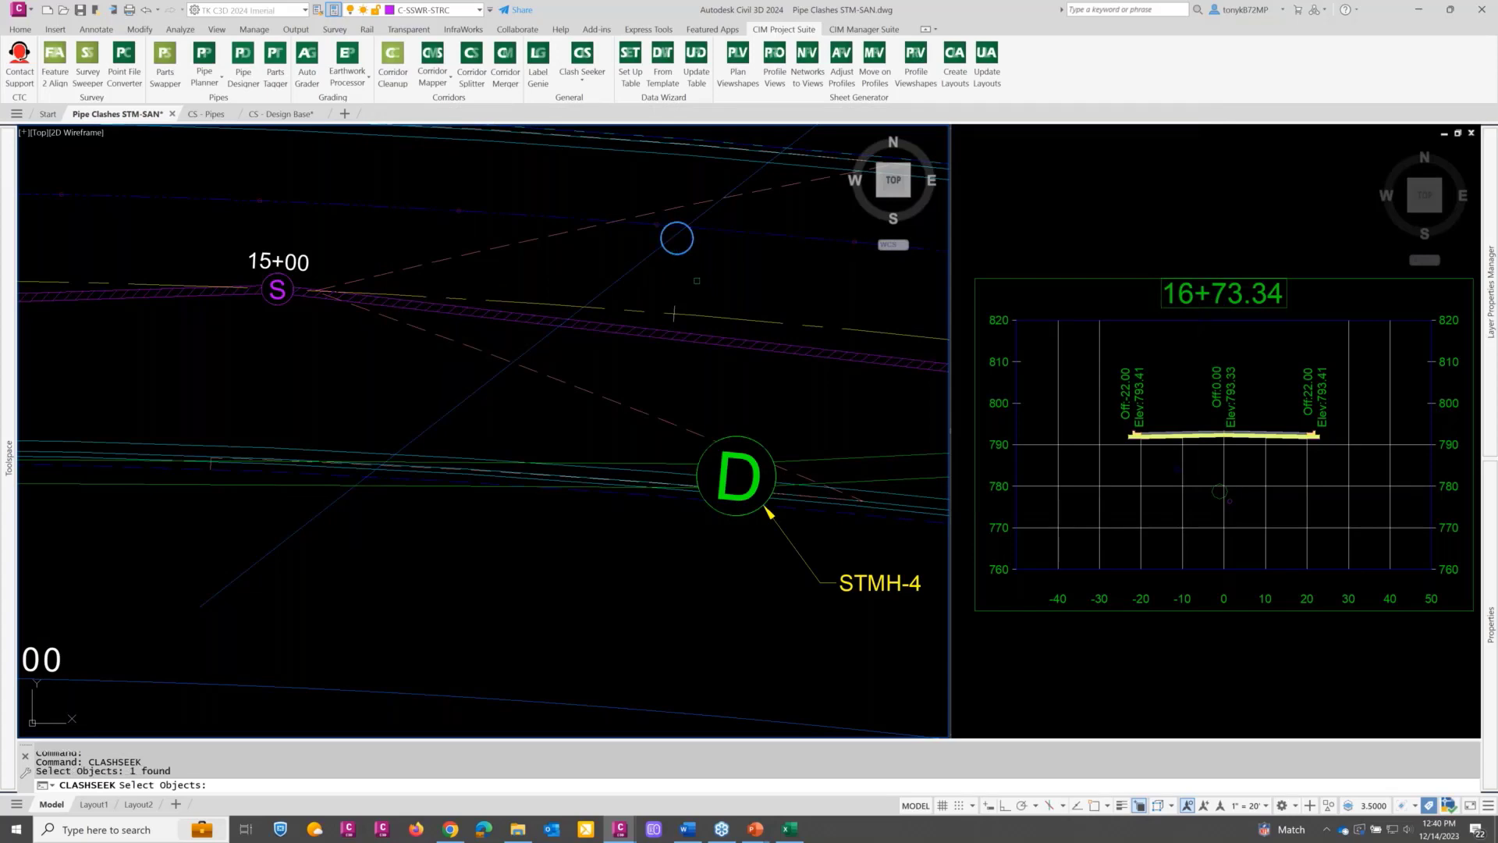
key(Return)
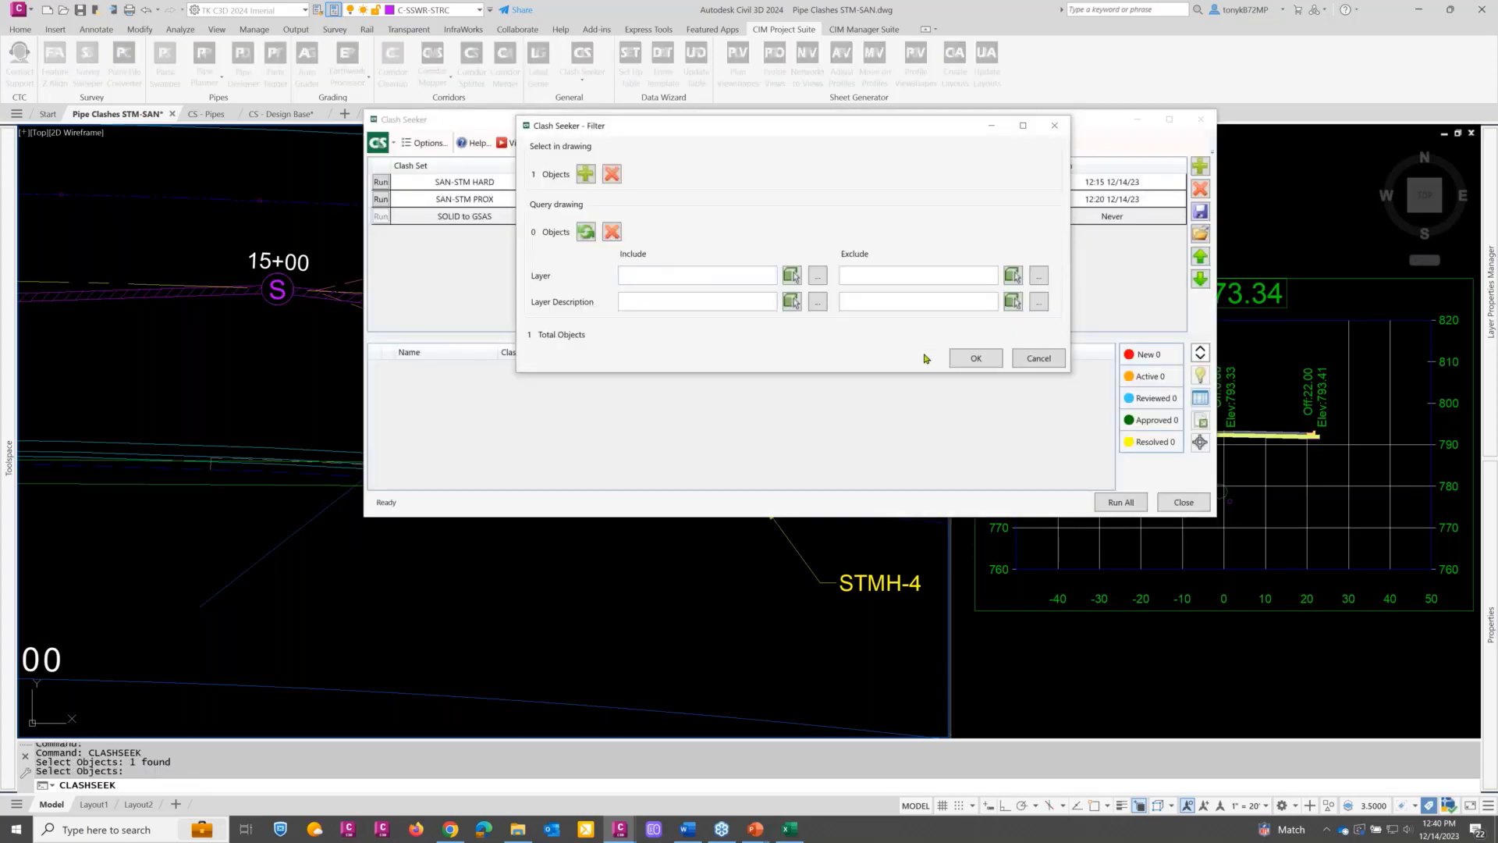
click(974, 358)
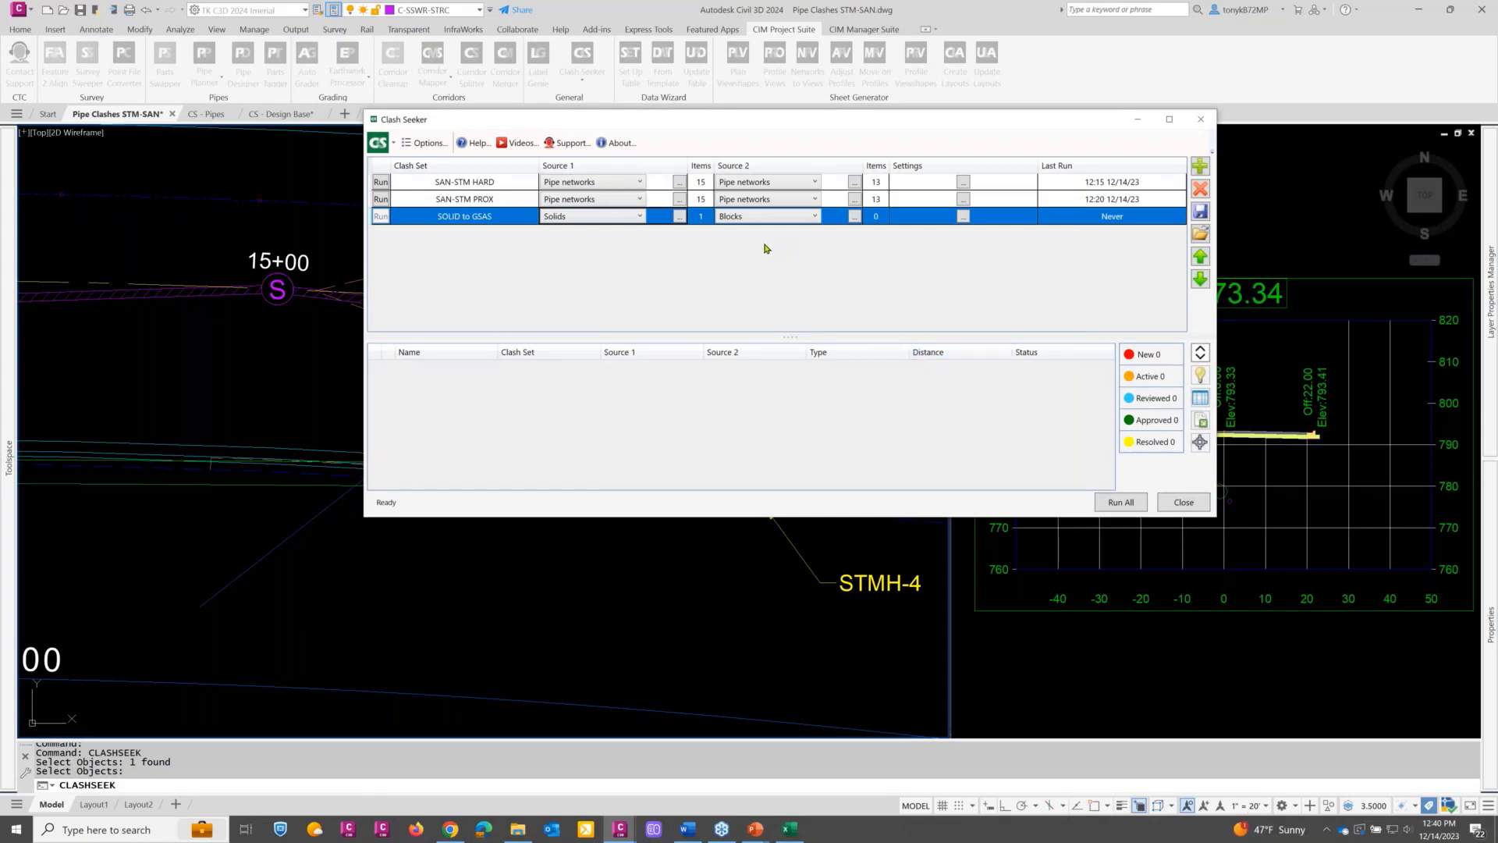
Step: Set Source 2 of the SOLID to GSAS clash set to Pipe networks and rename the set SOLID to PIPE
click(815, 219)
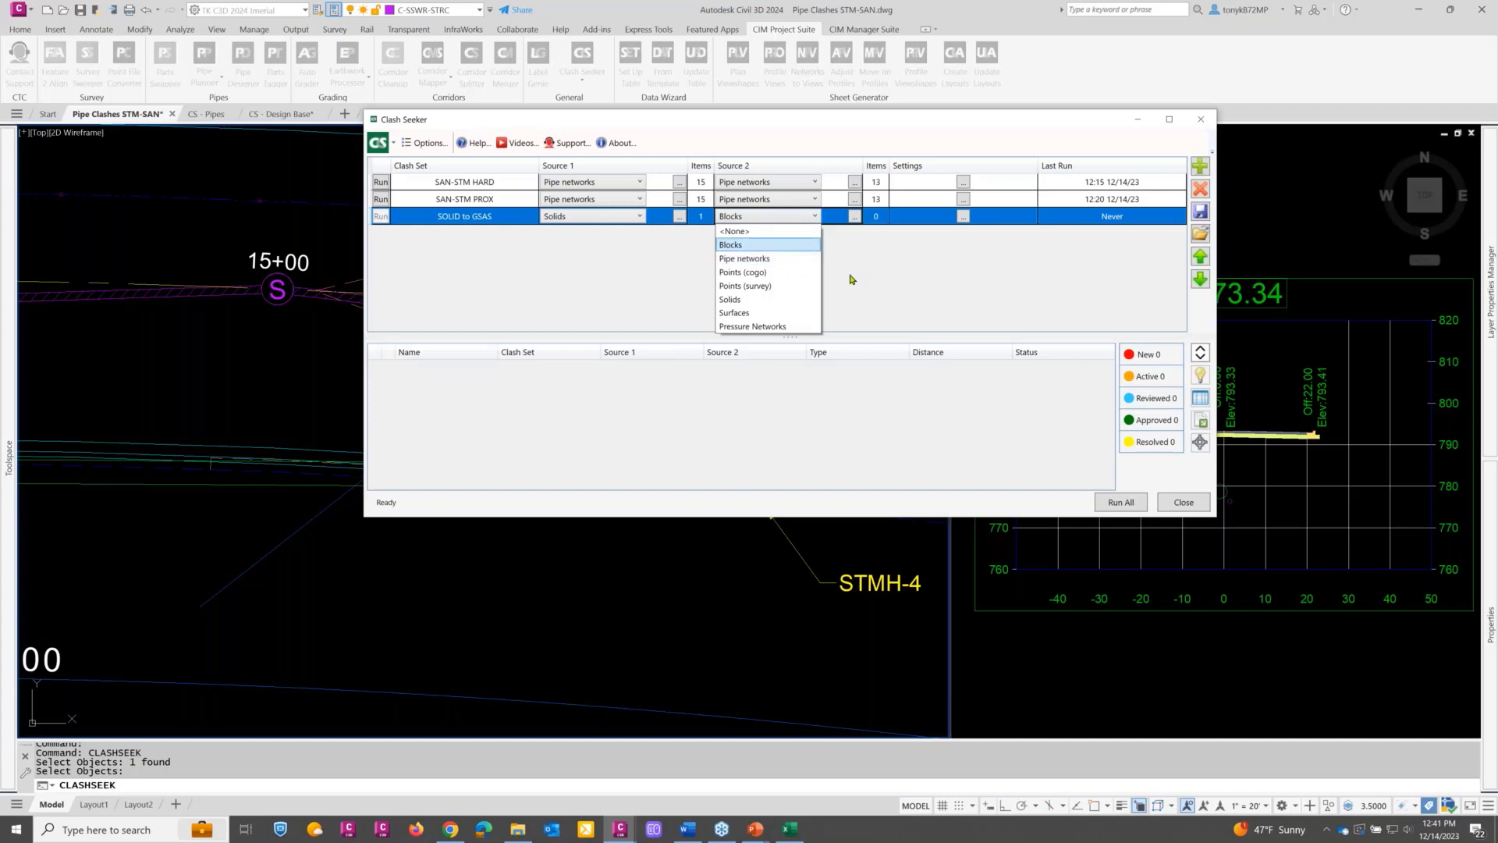
click(764, 260)
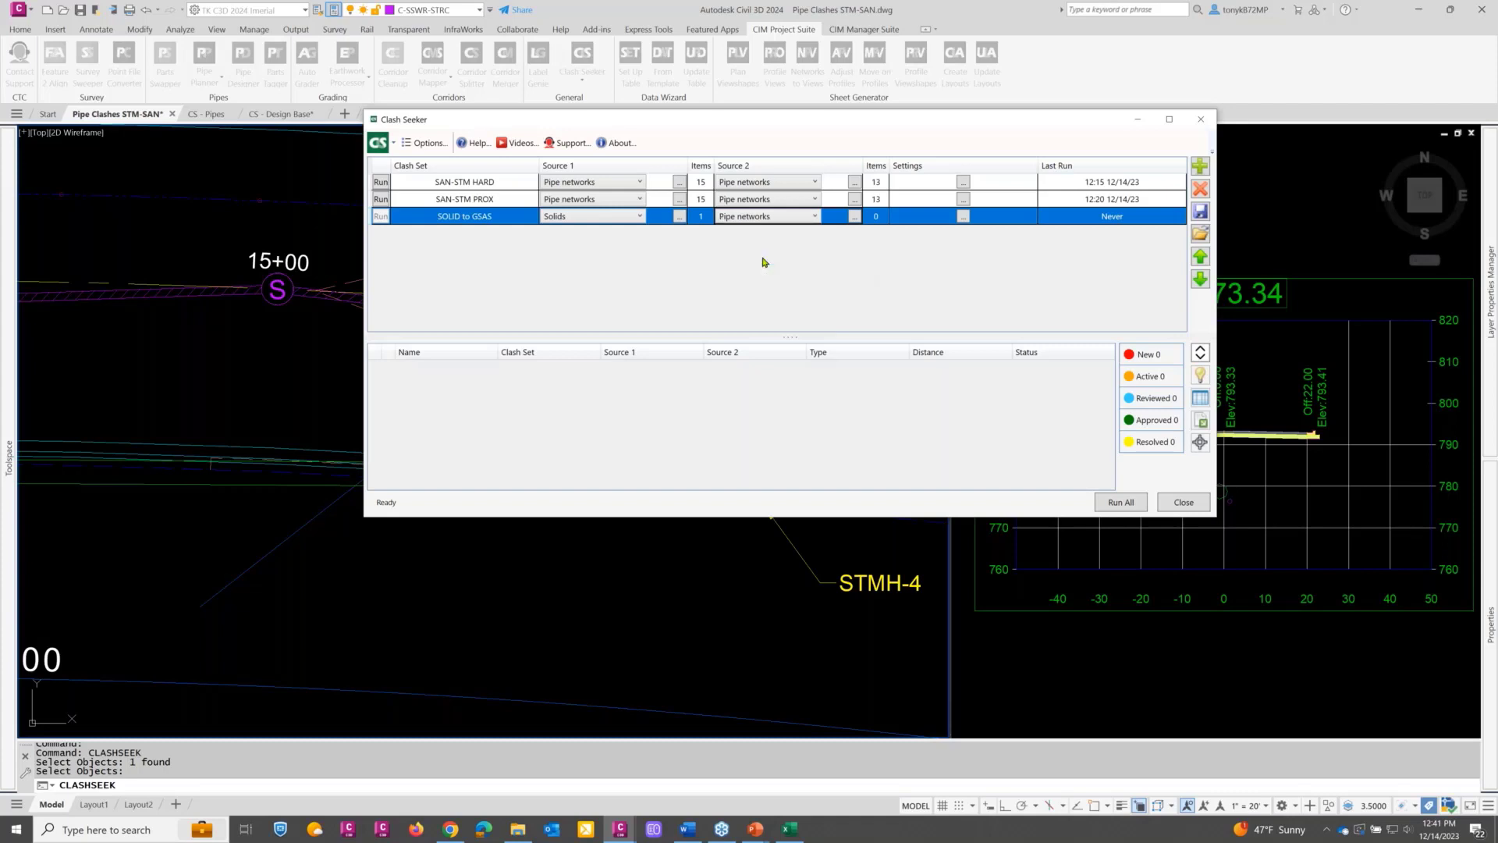
click(501, 218)
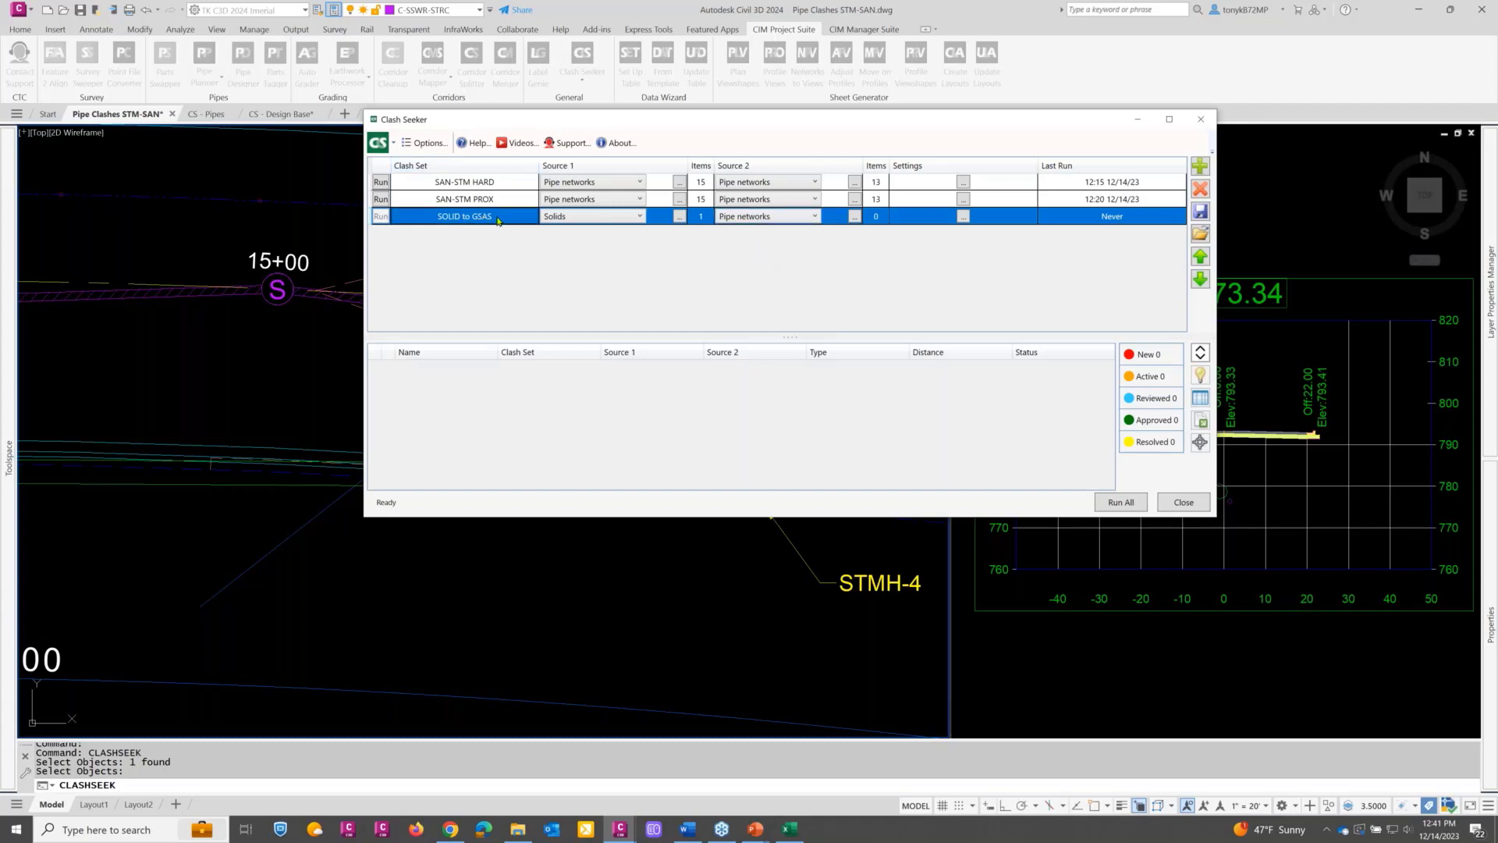
click(497, 219)
click(496, 215)
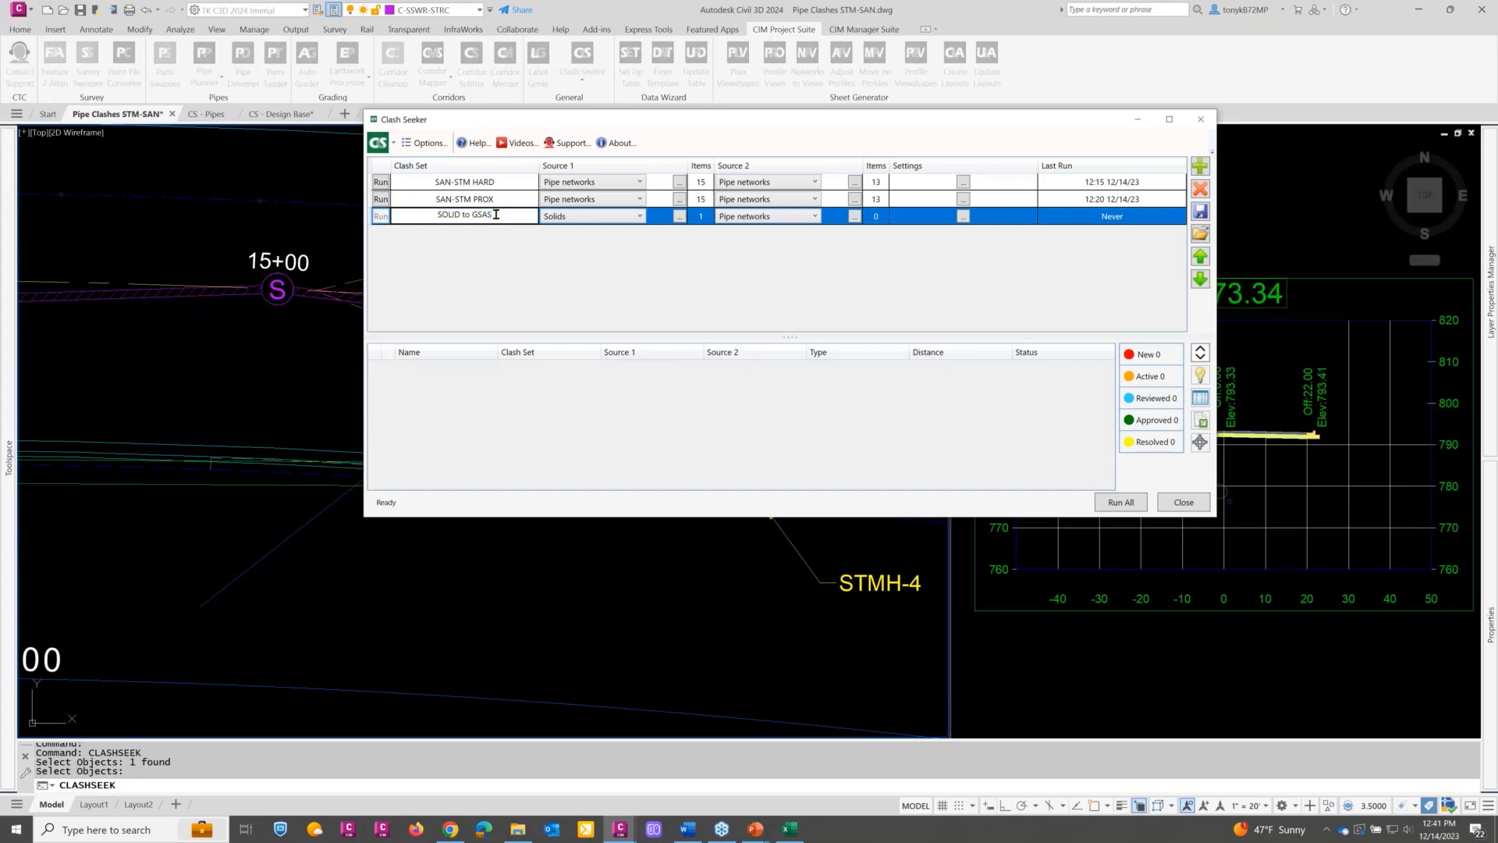
key(BackSpace)
key(BackSpace)
key(BackSpace)
key(BackSpace)
text(PIPE)
click(807, 220)
click(827, 222)
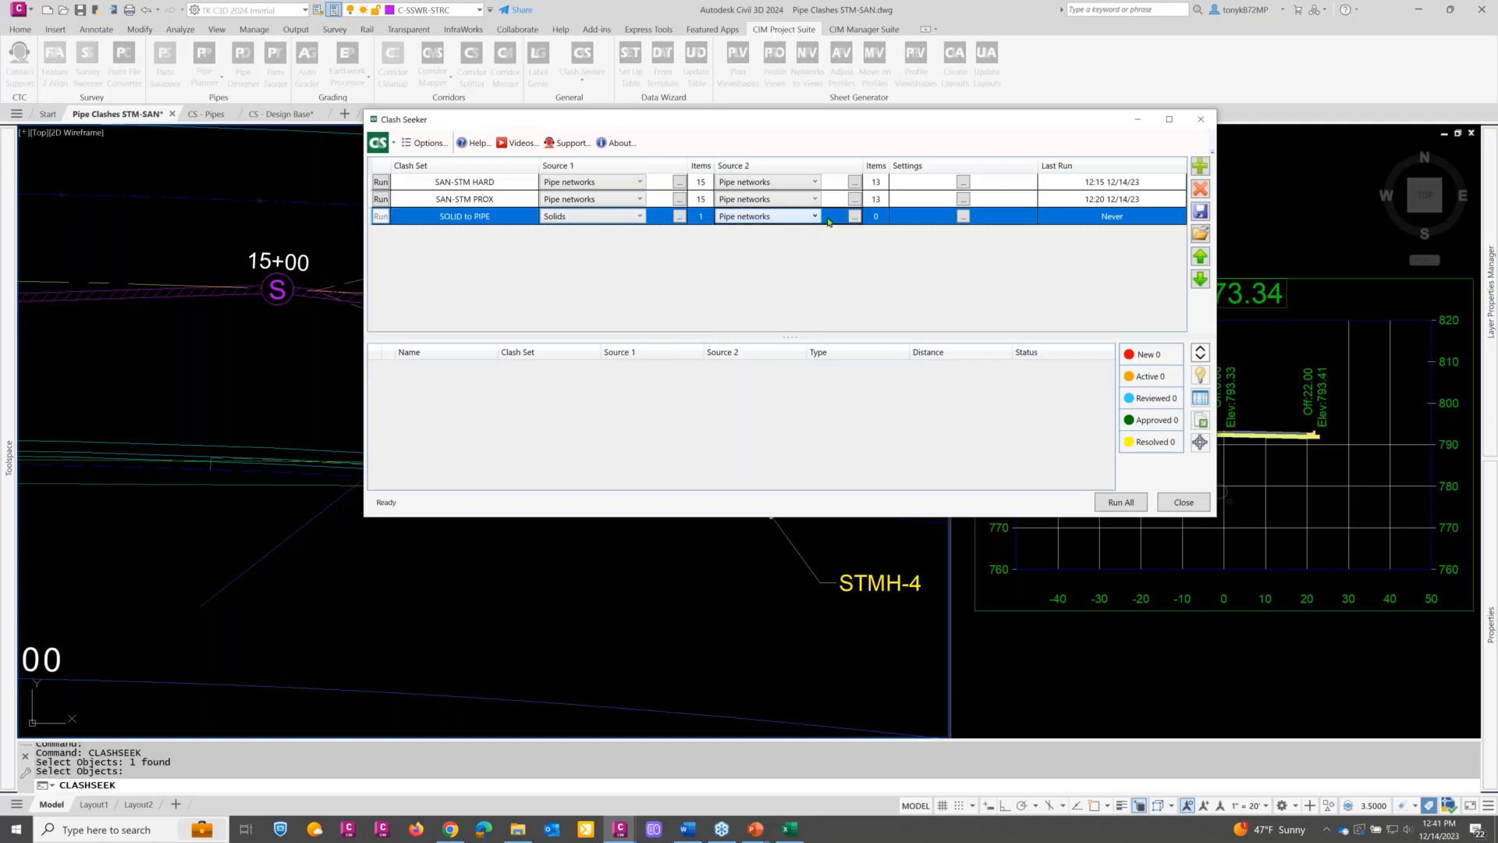
Step: Select the two blue pipes by the cylindrical solid, the hatched sanitary pipe and the storm pipe at STMH-4 as Source 2 objects
click(854, 218)
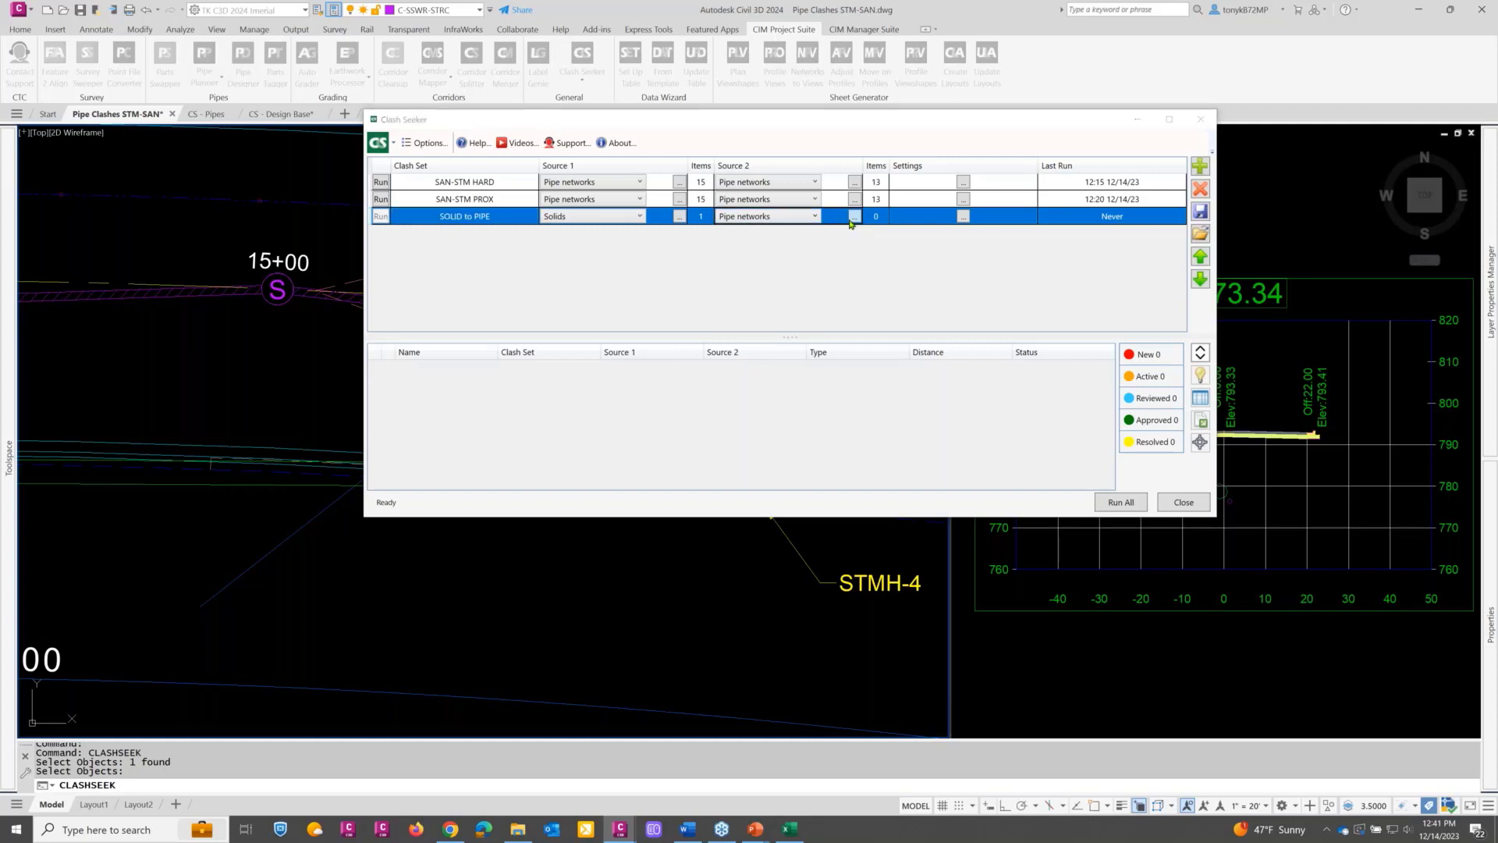
click(586, 175)
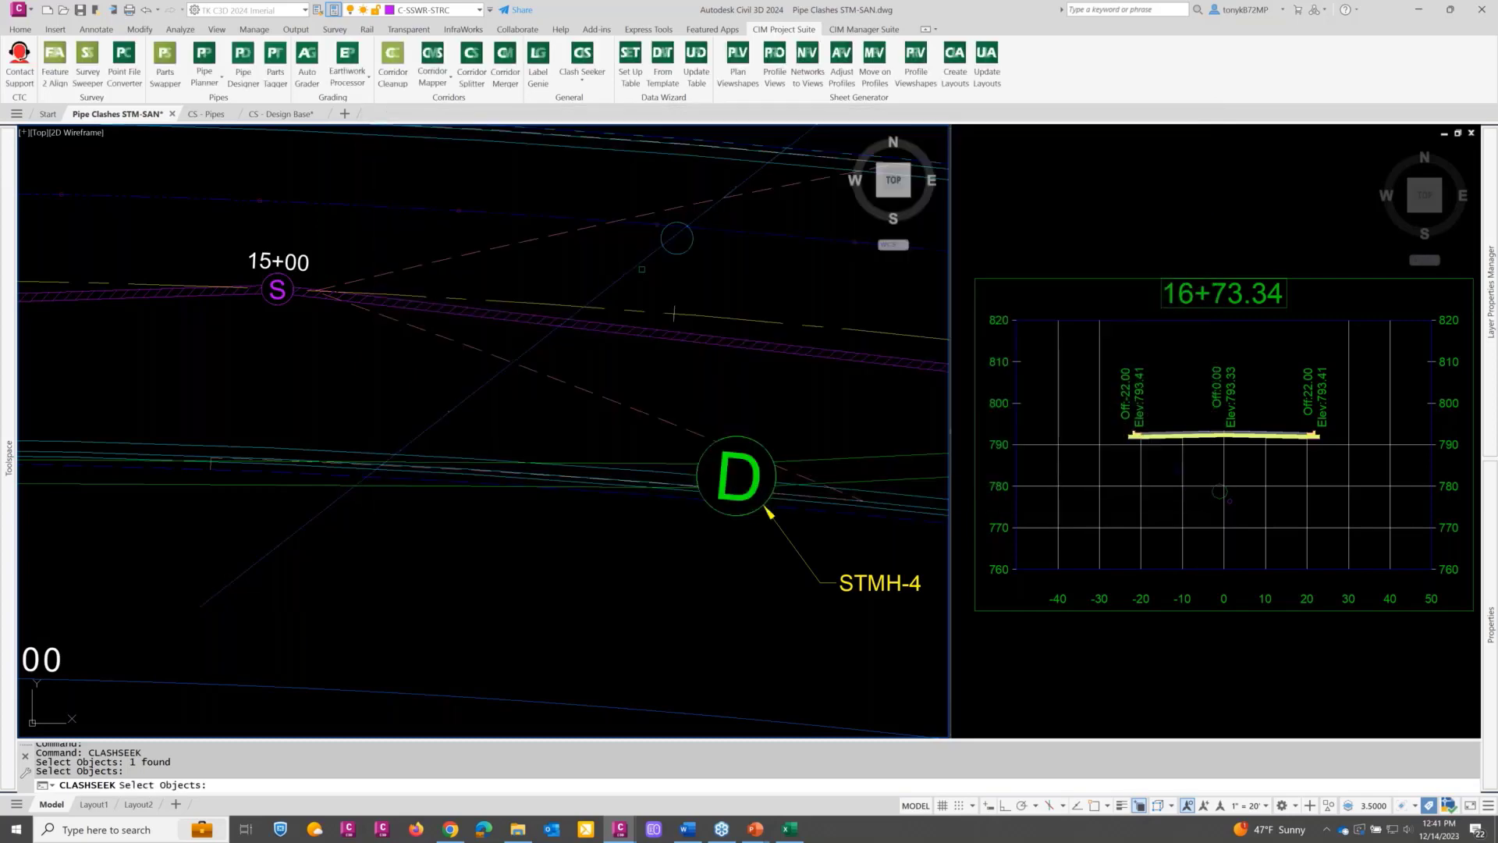
click(679, 228)
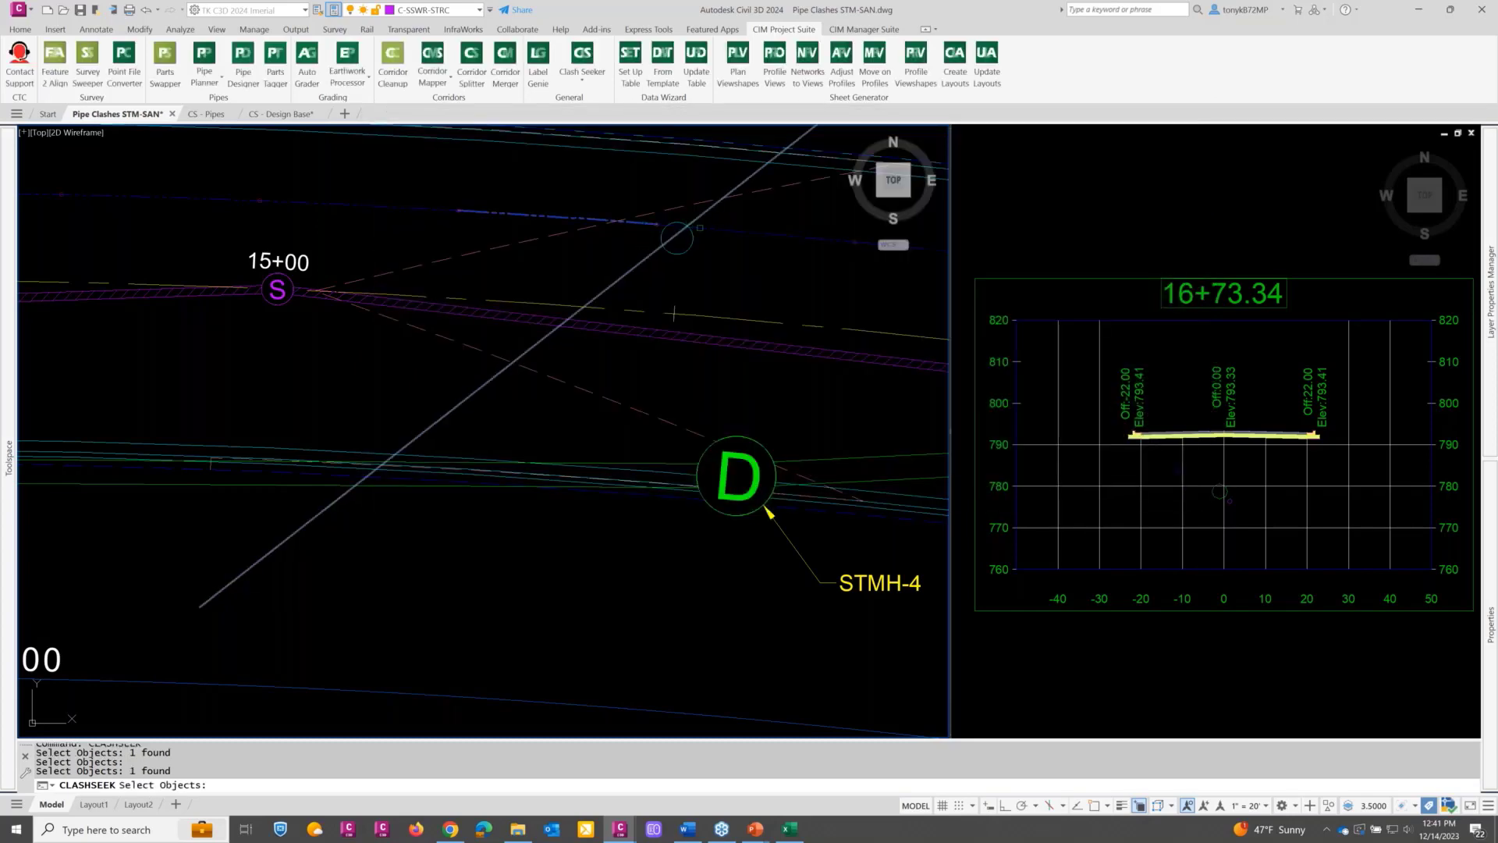
click(661, 287)
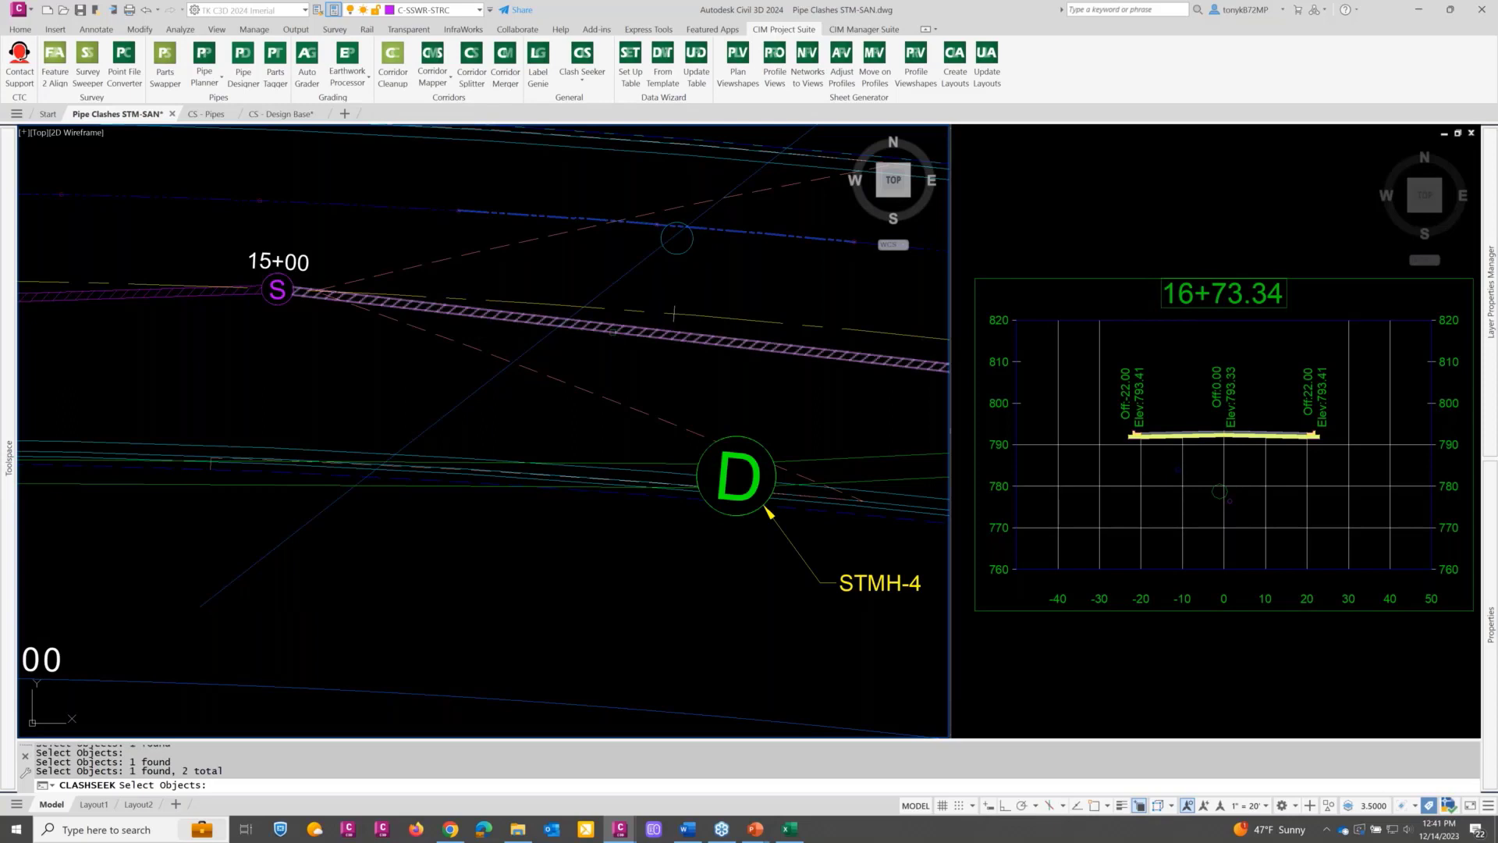
click(602, 333)
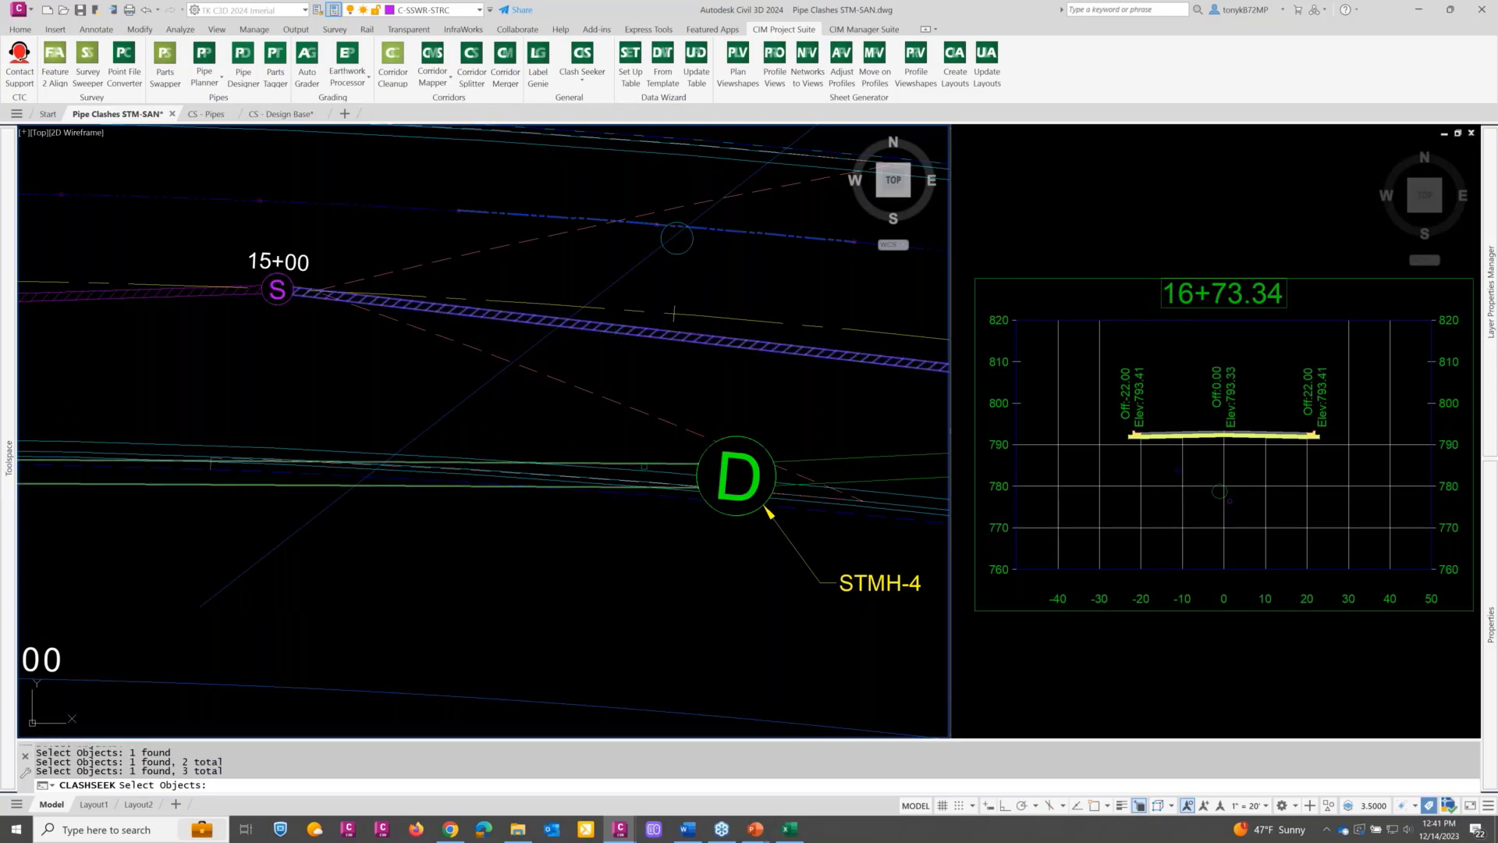
click(656, 463)
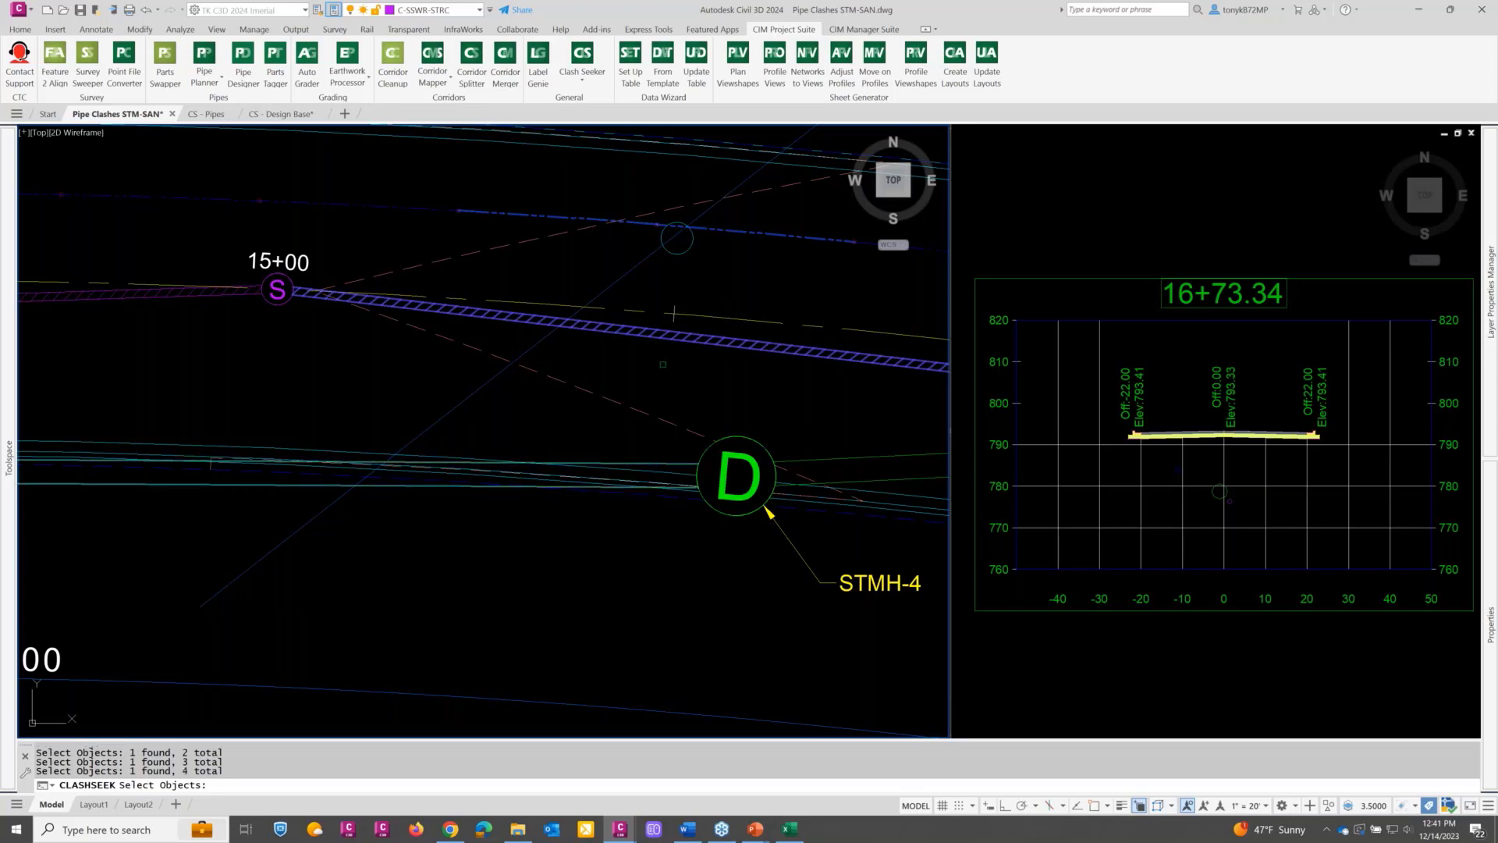
key(Return)
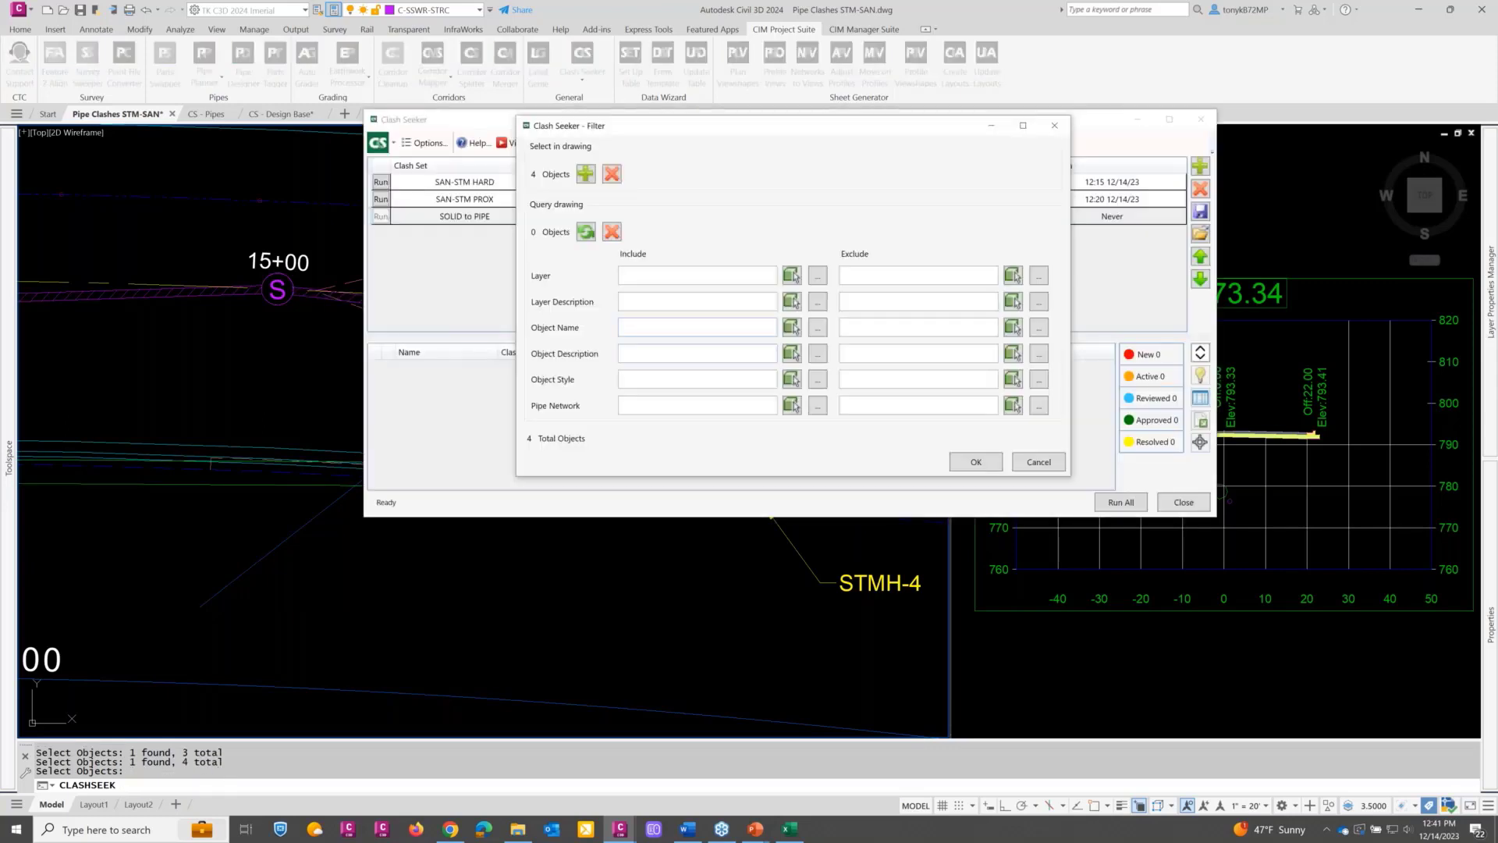
click(975, 462)
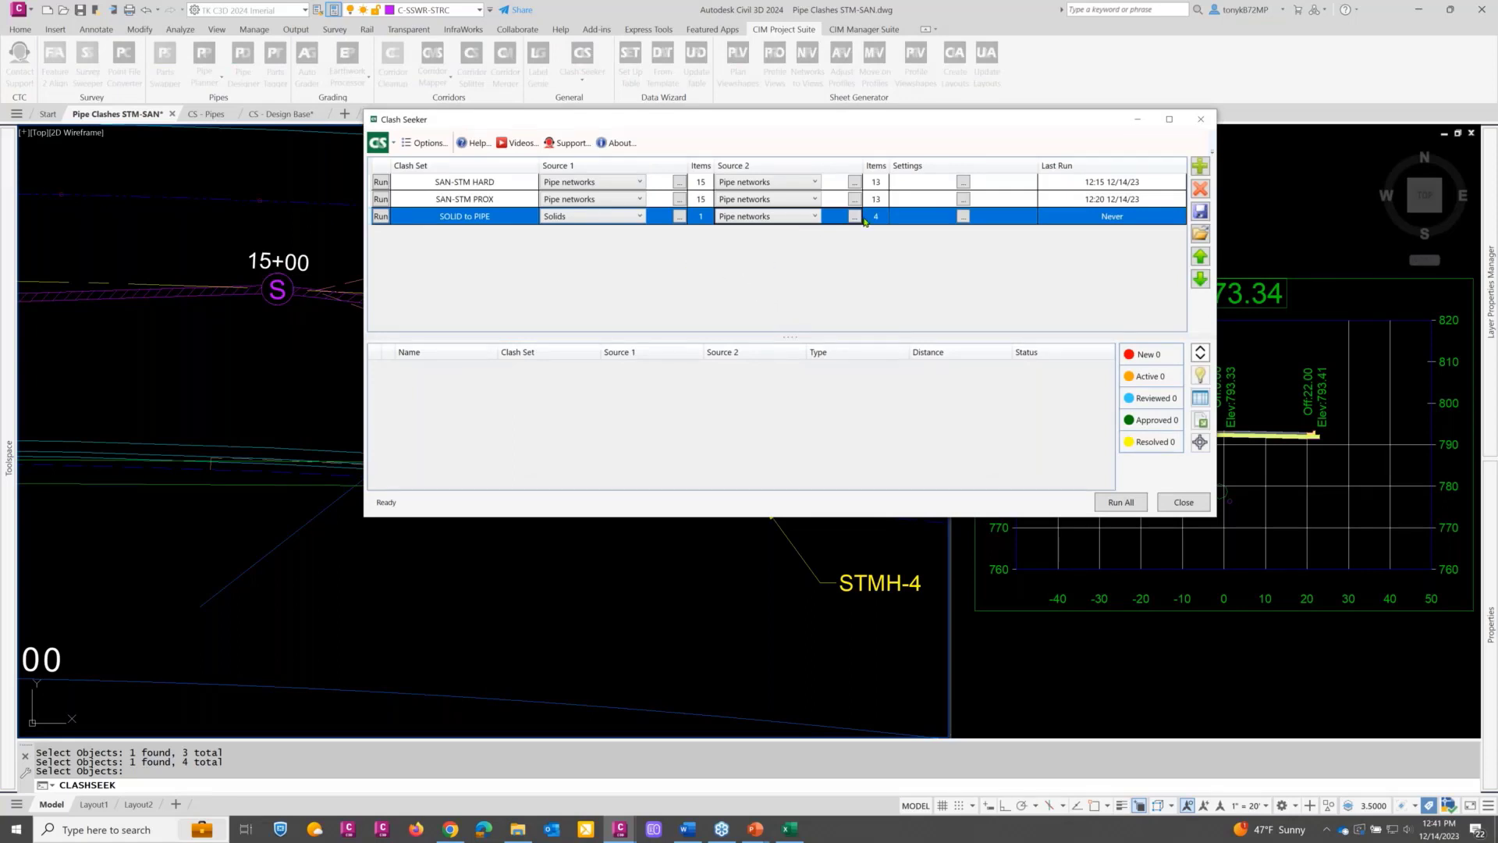
Step: Set the SOLID to PIPE clash buffer to 5 with proximity clashes included, and run the clash set
click(963, 219)
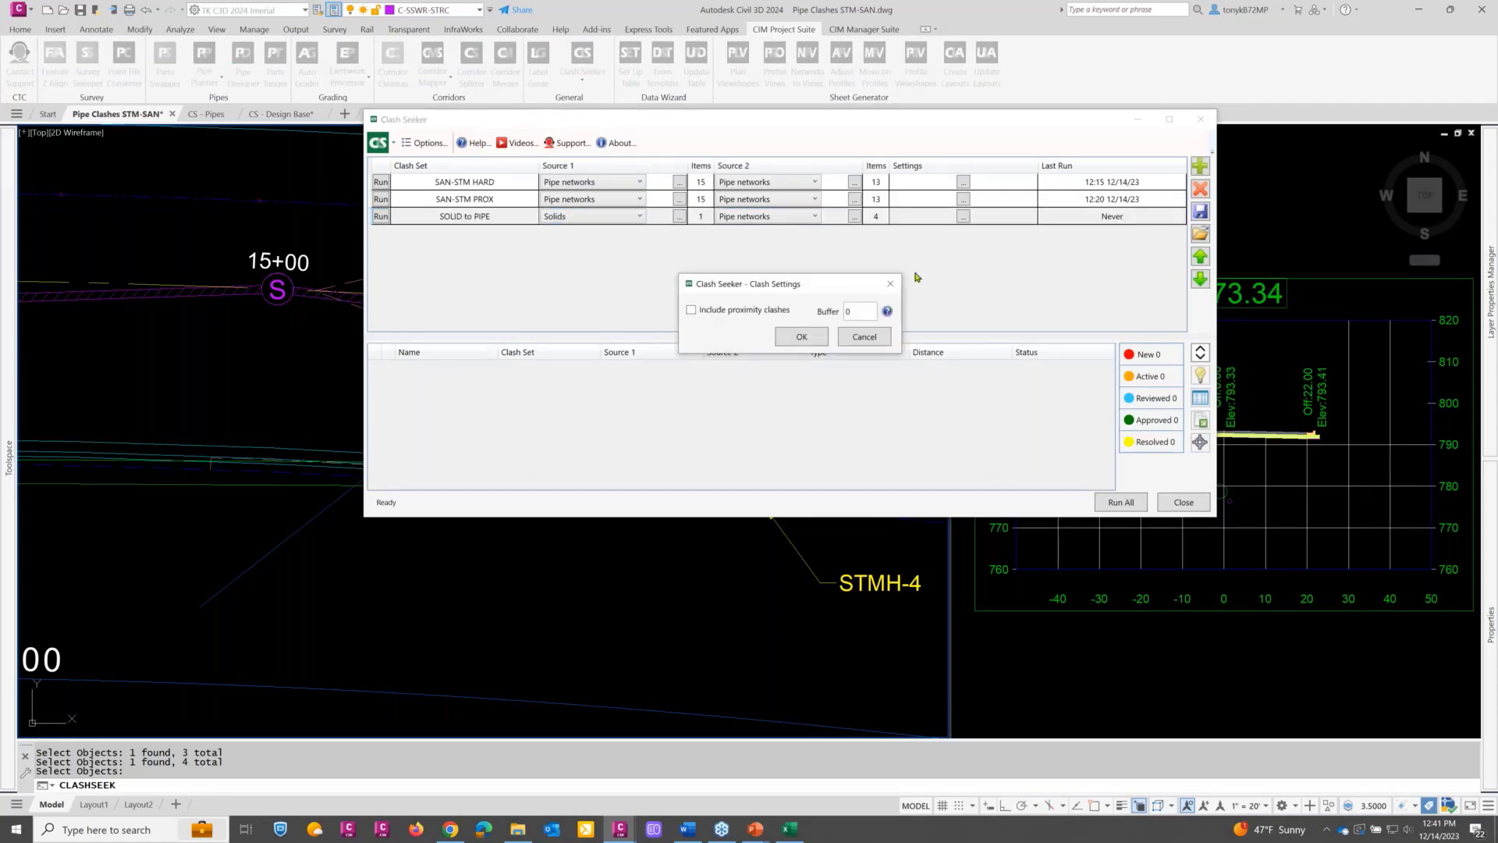
double_click(848, 312)
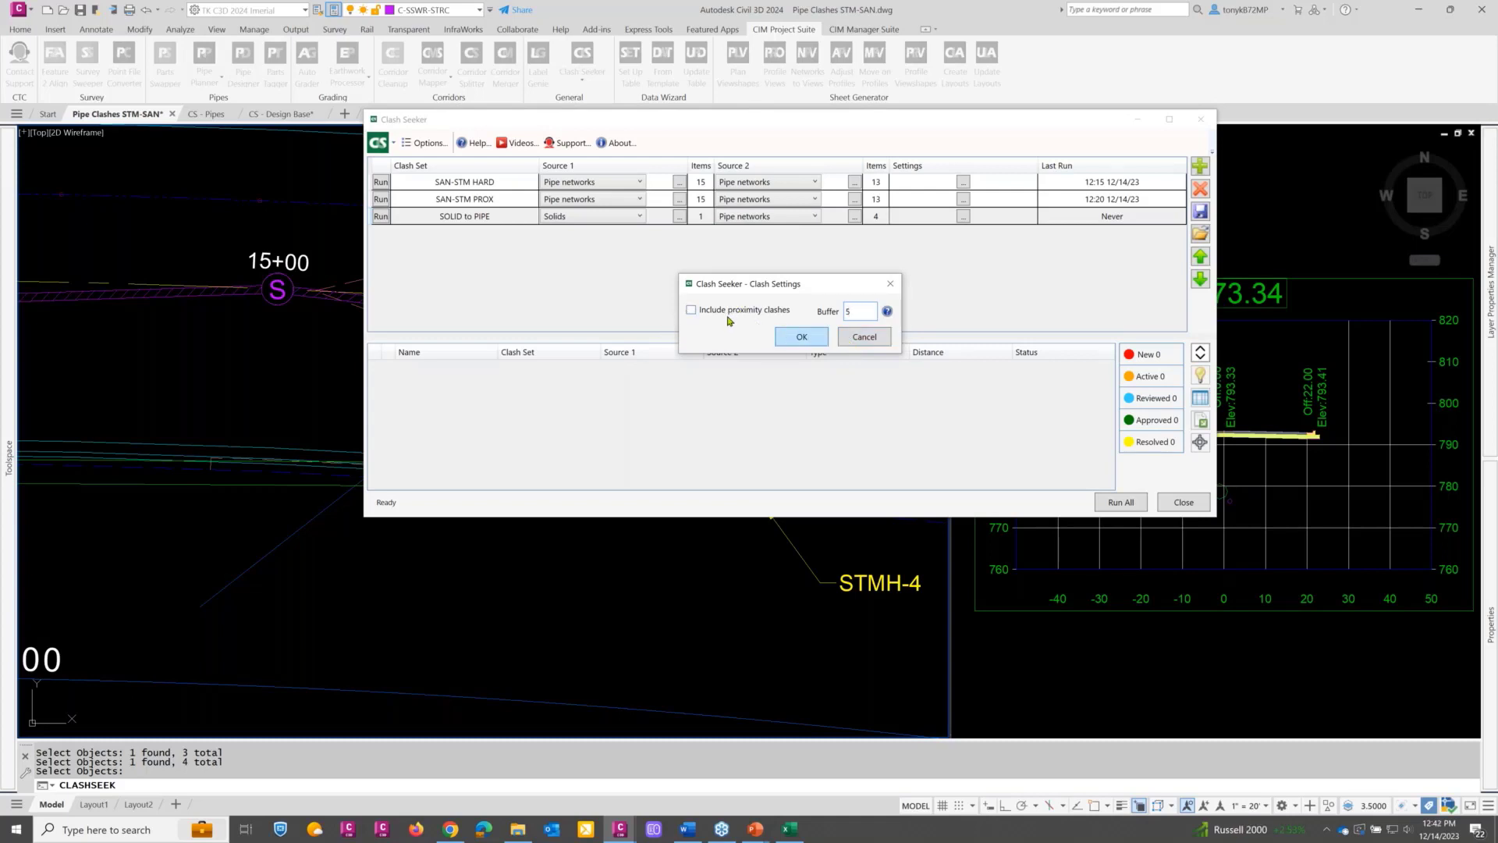
click(695, 311)
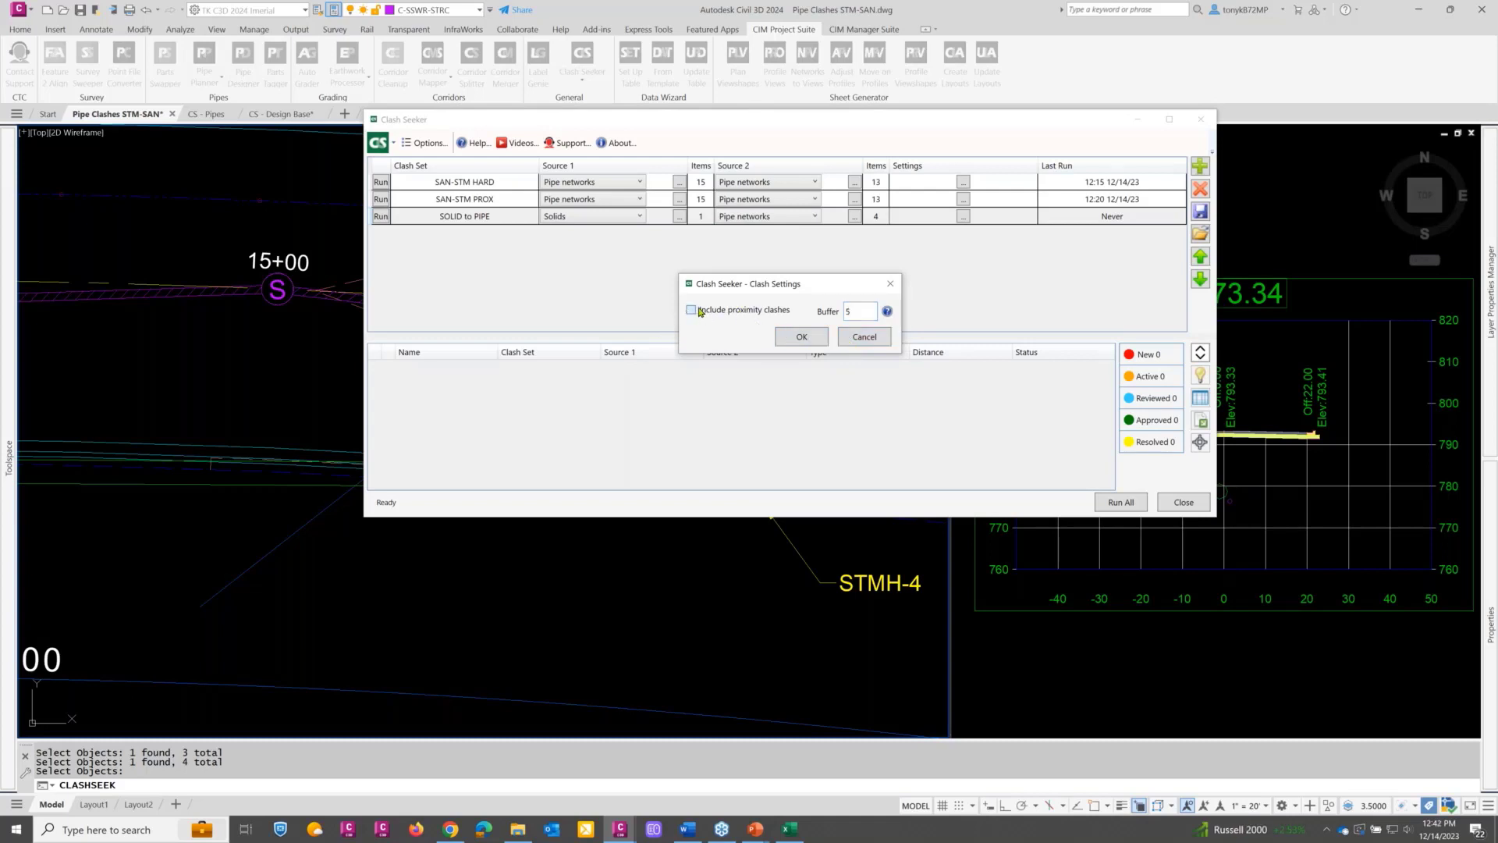
click(793, 337)
click(381, 217)
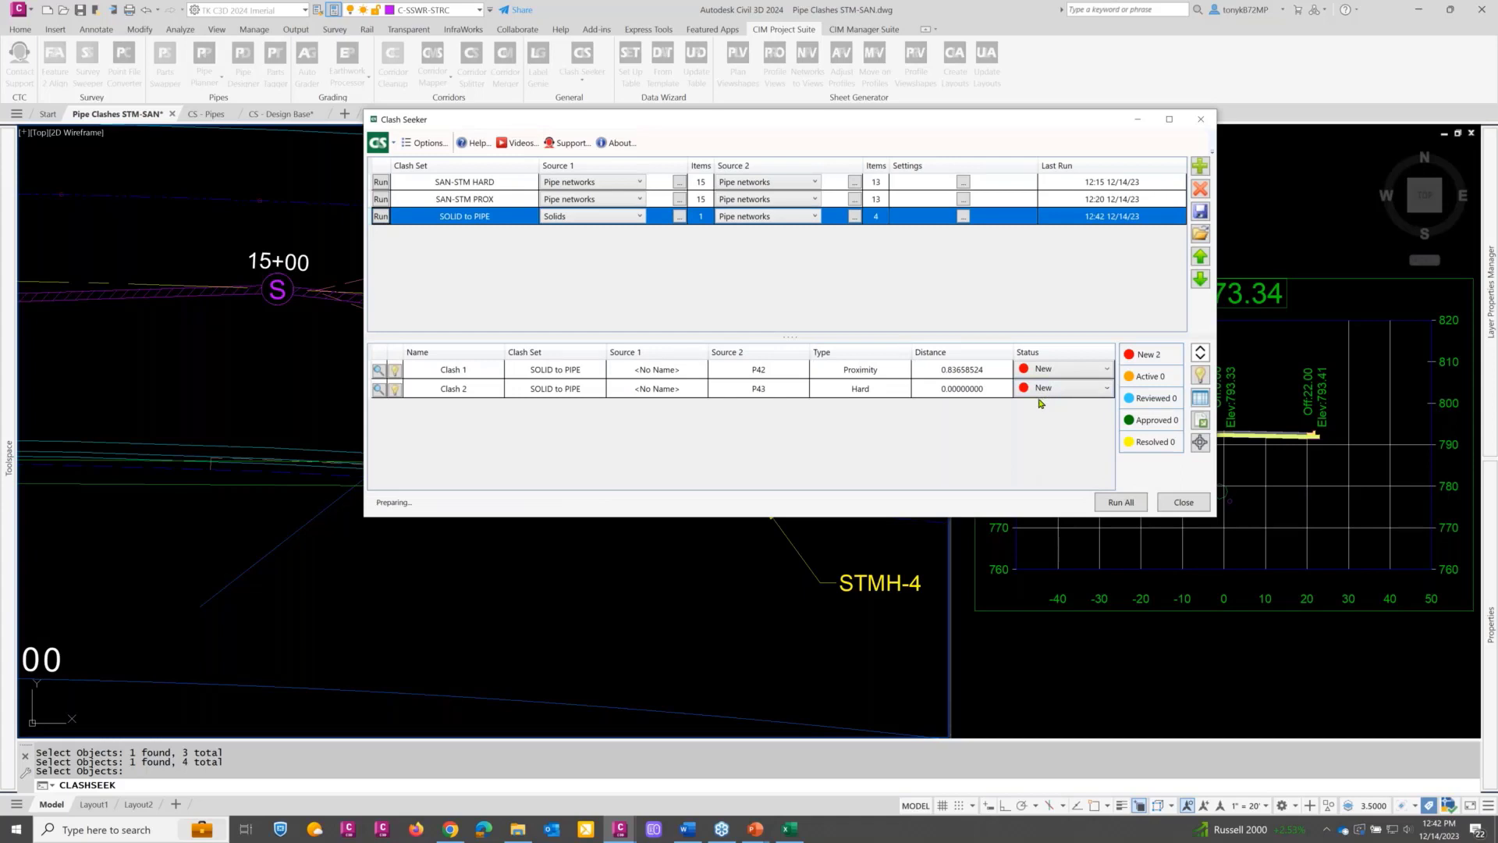
Step: Zoom to and highlight Clash 2 in the drawing, and highlight Clash 1 to examine the pipes involved
click(380, 390)
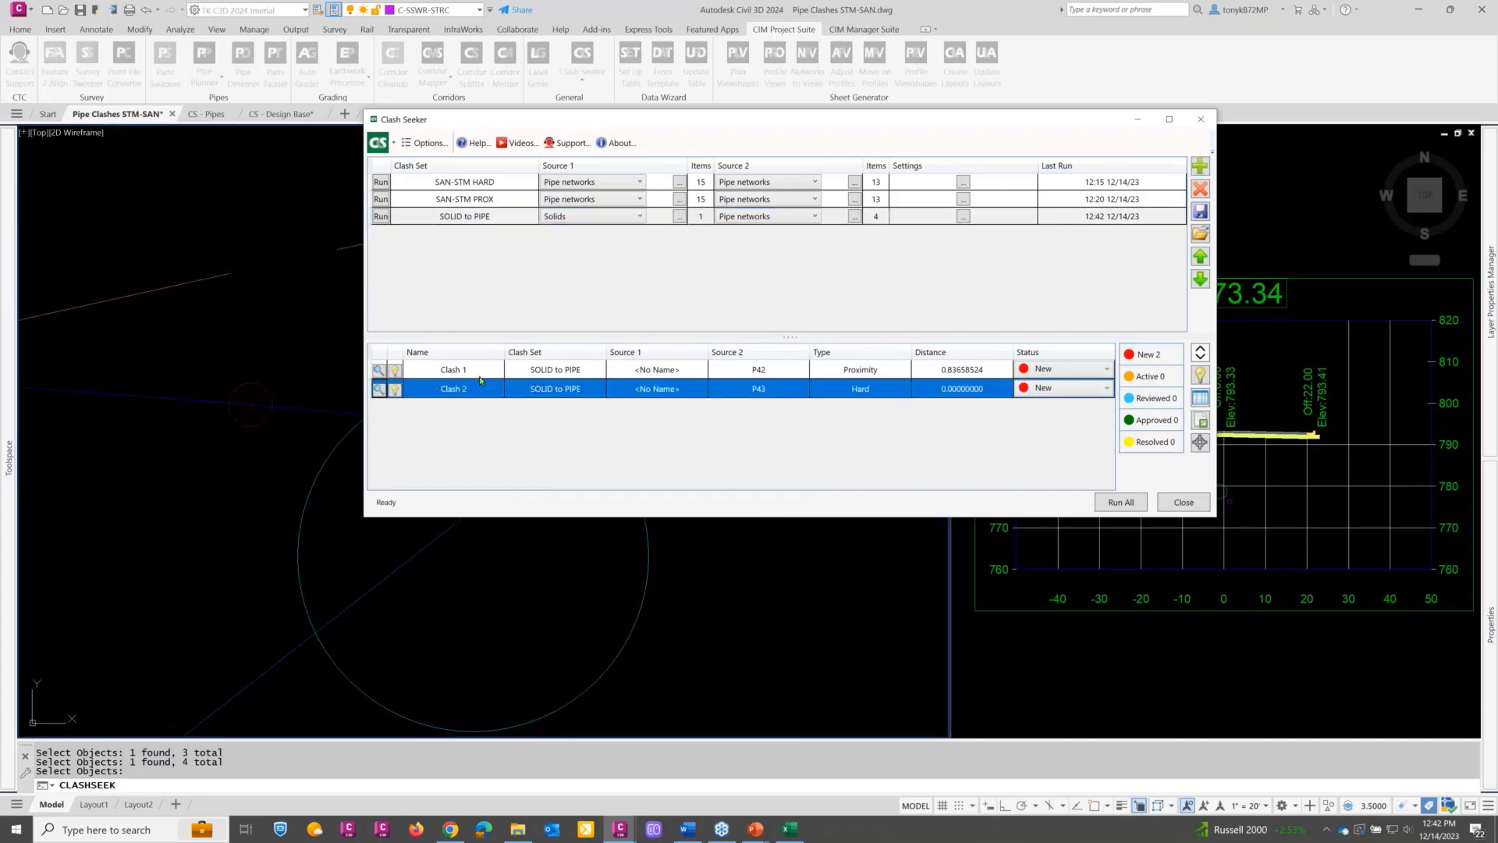
click(382, 390)
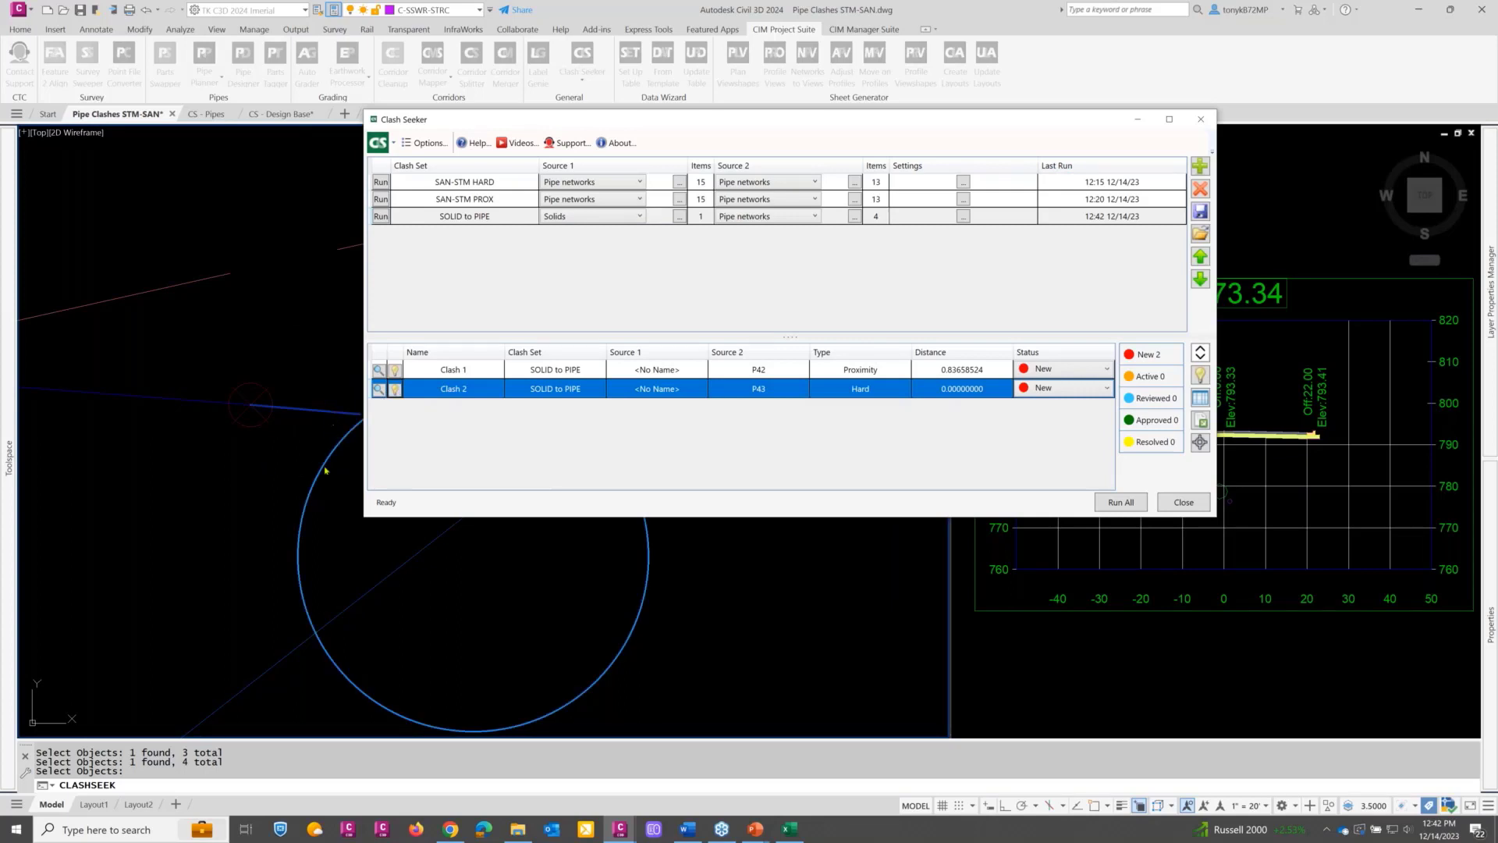
drag(677, 122, 905, 33)
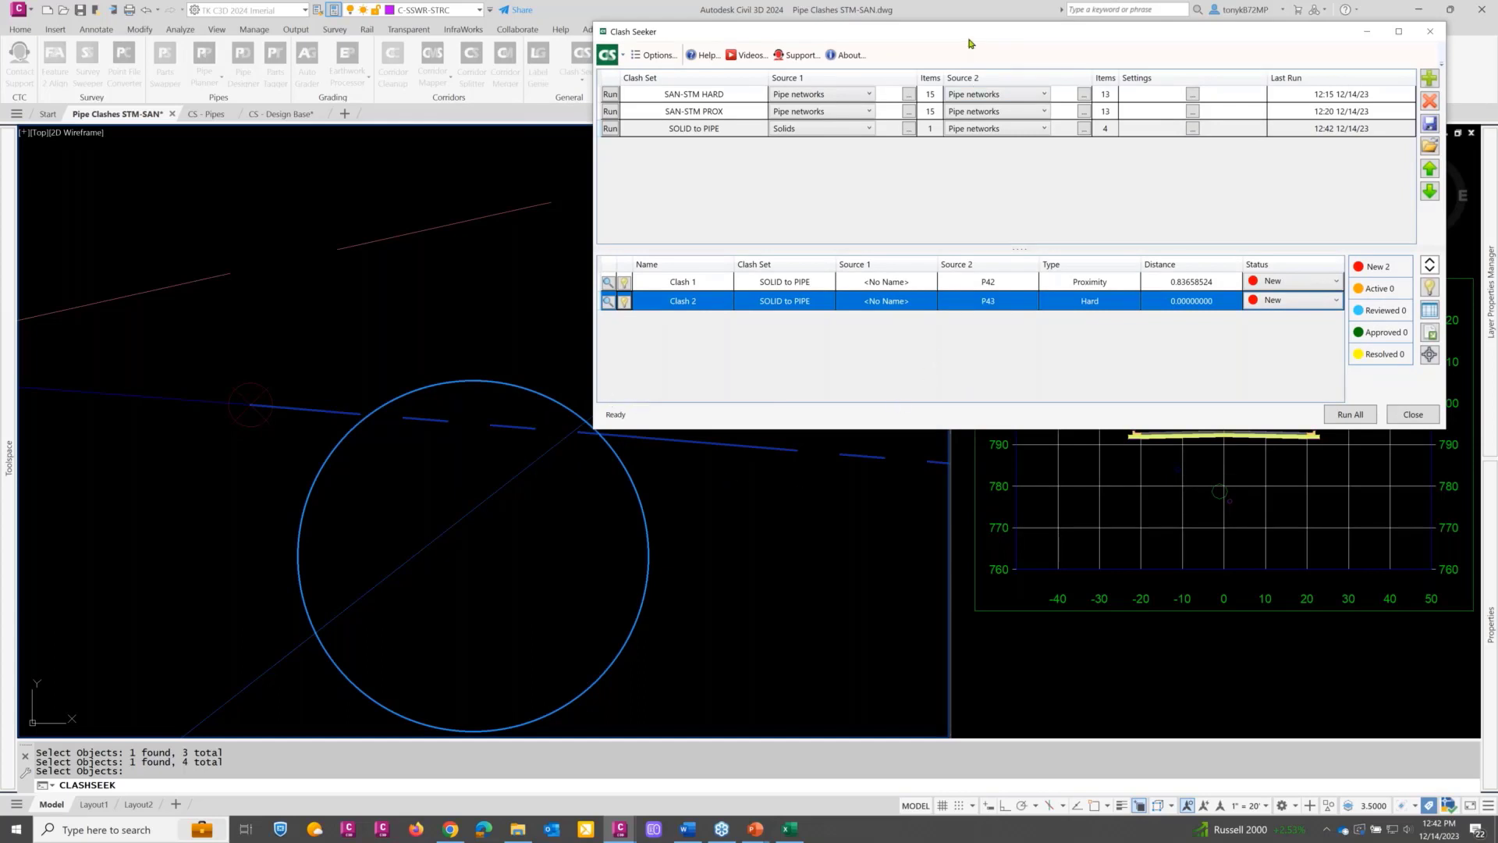
drag(956, 36, 774, 35)
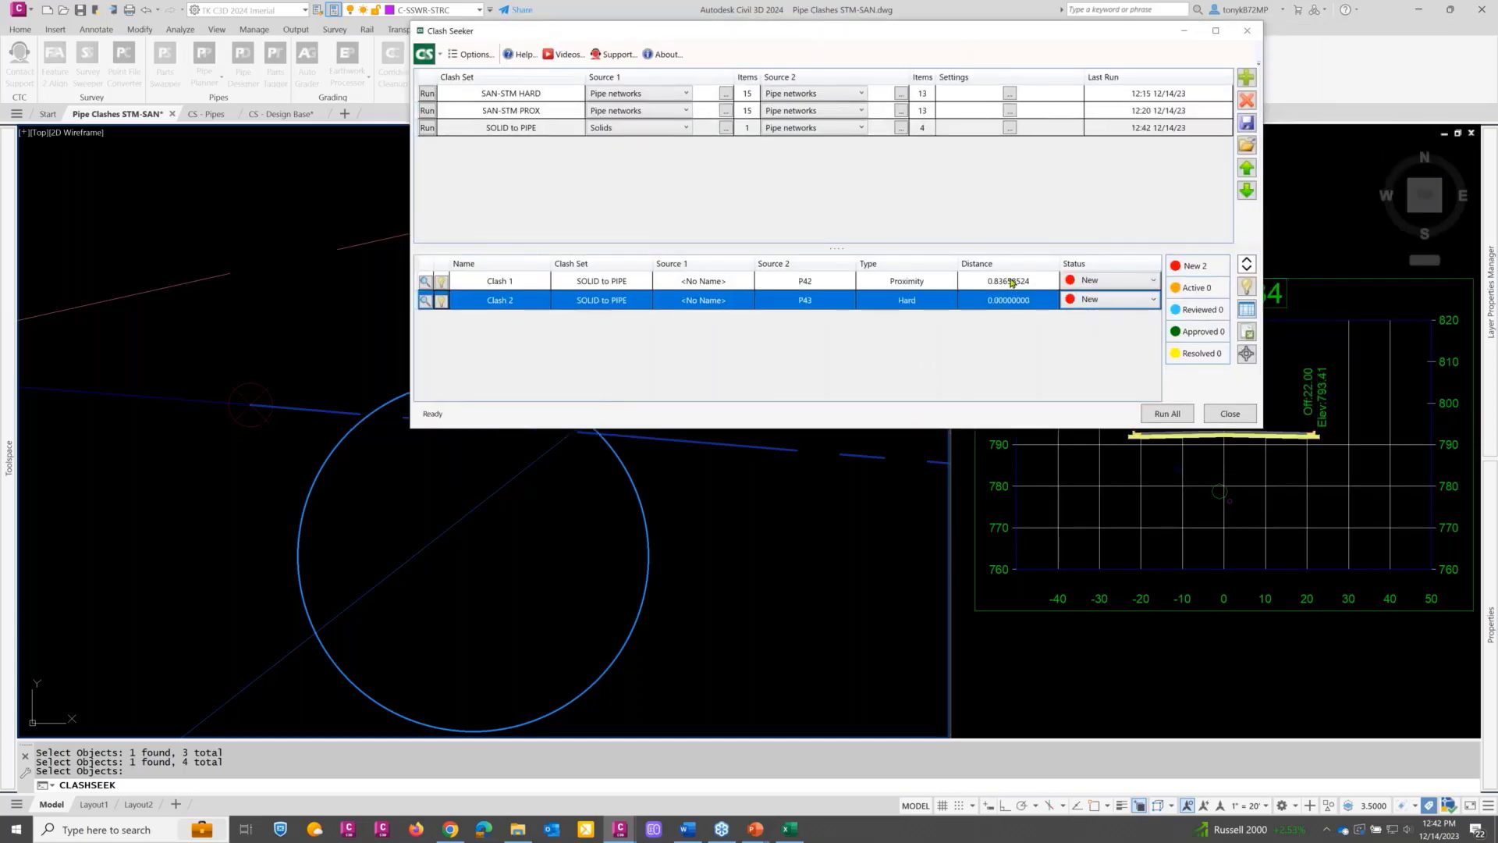
click(441, 283)
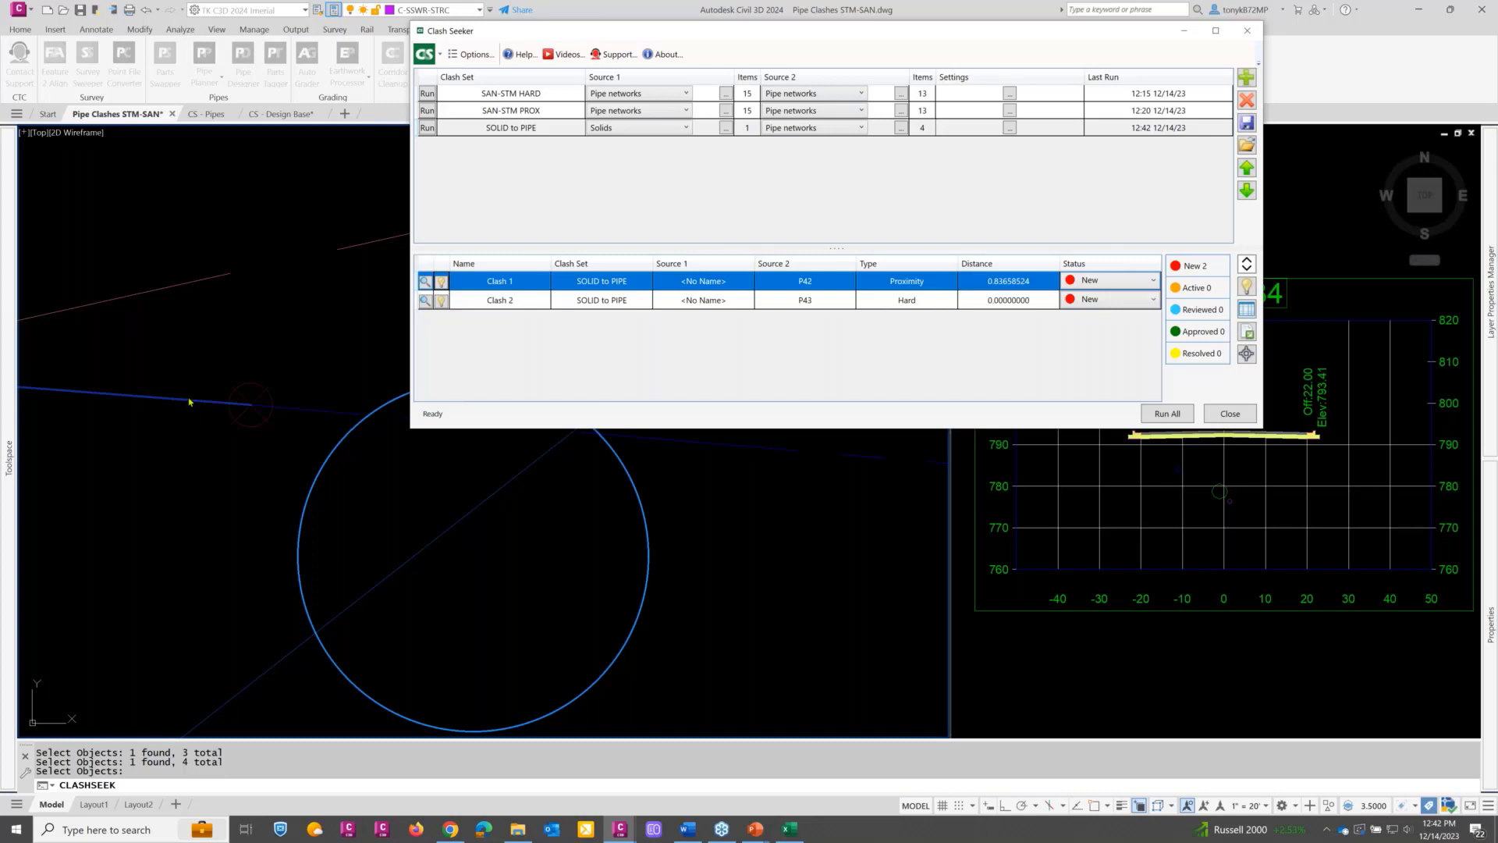
Step: Set the status of Clash 1 to Reviewed
click(1122, 283)
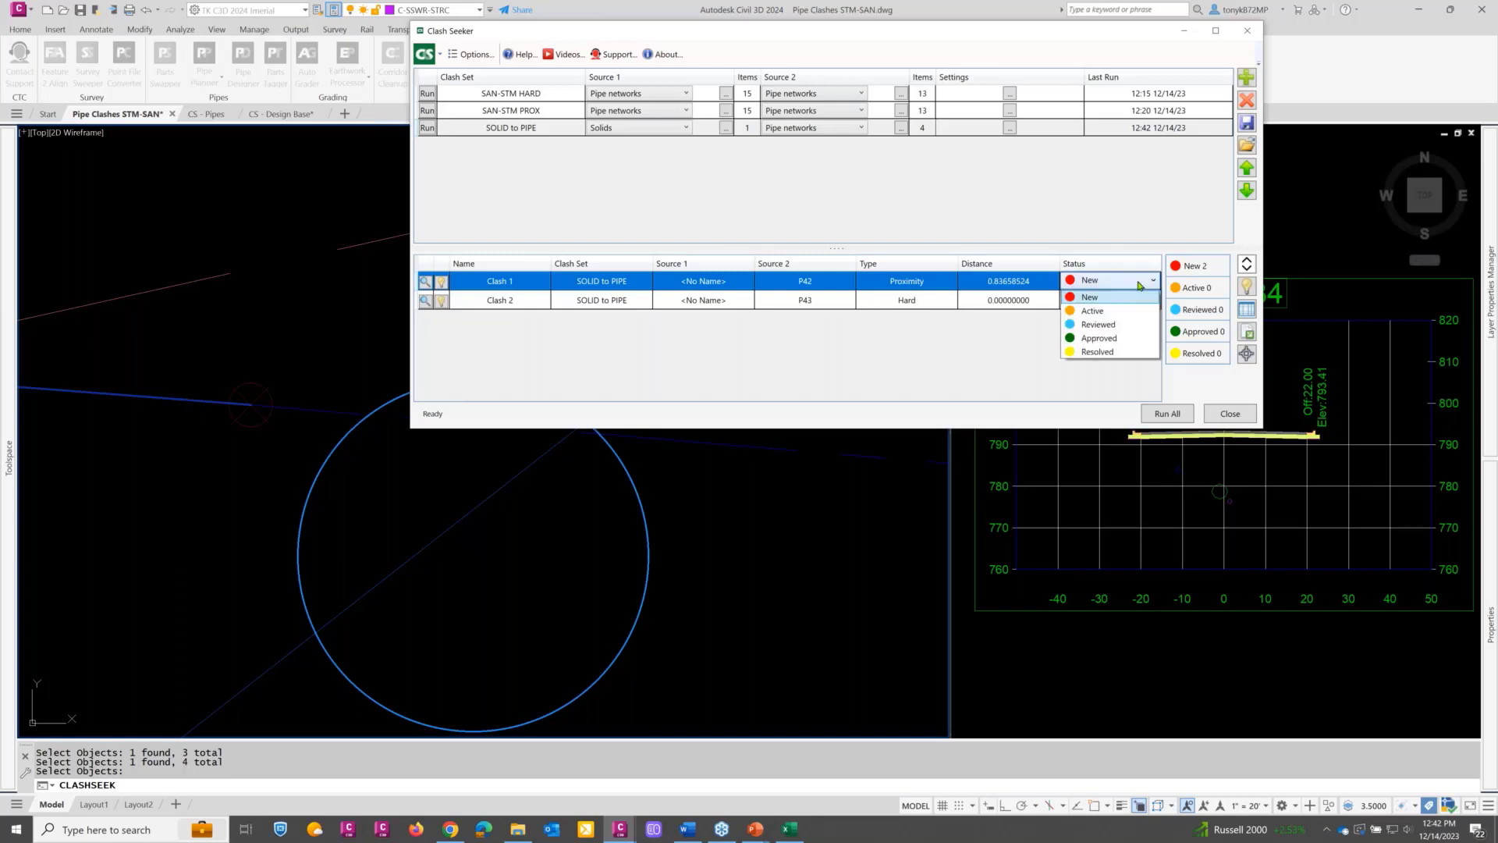
click(1127, 327)
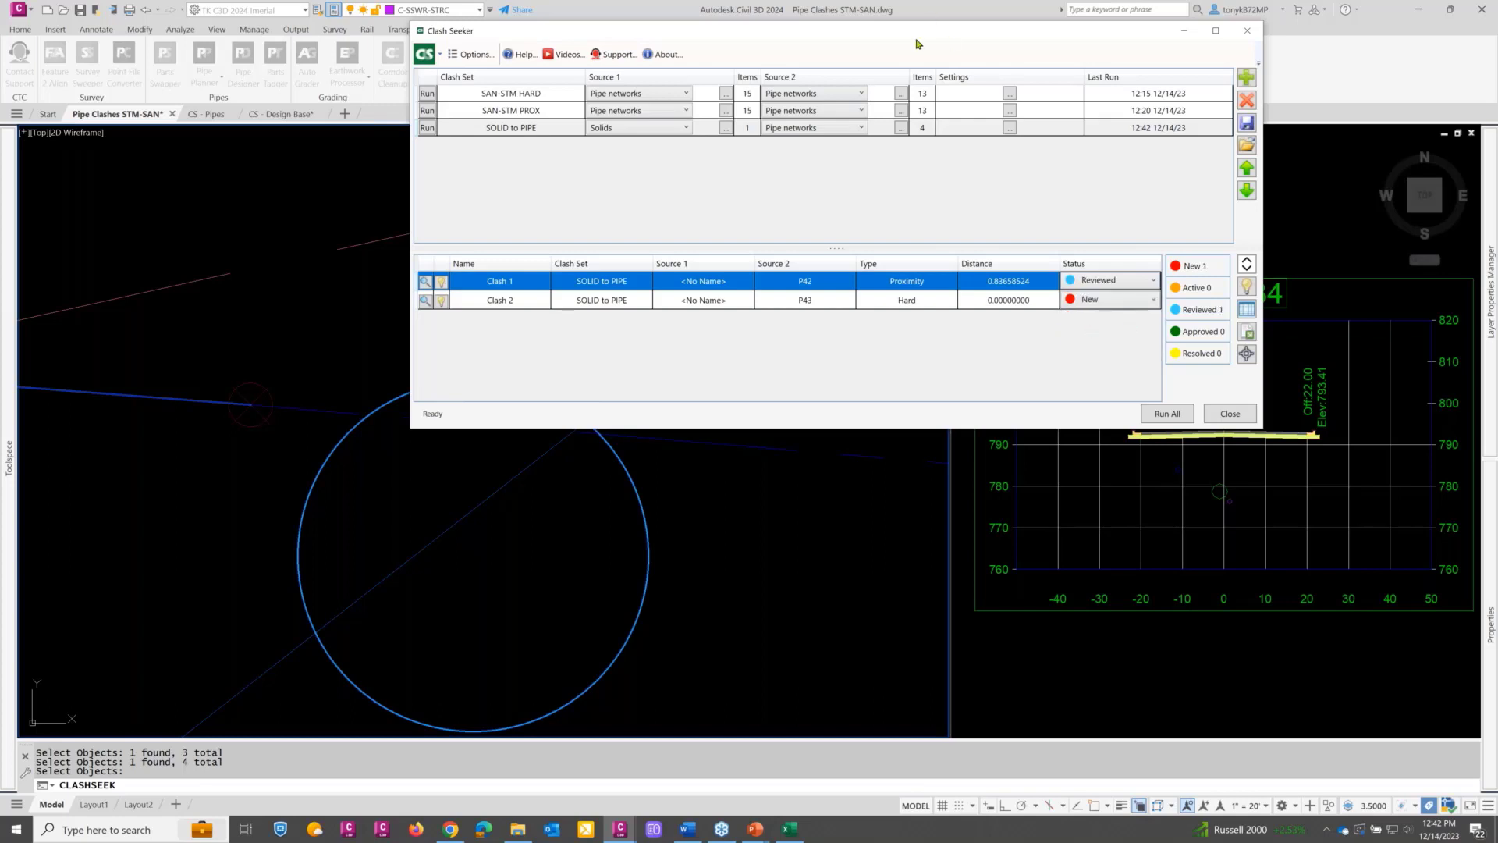
drag(903, 39, 782, 77)
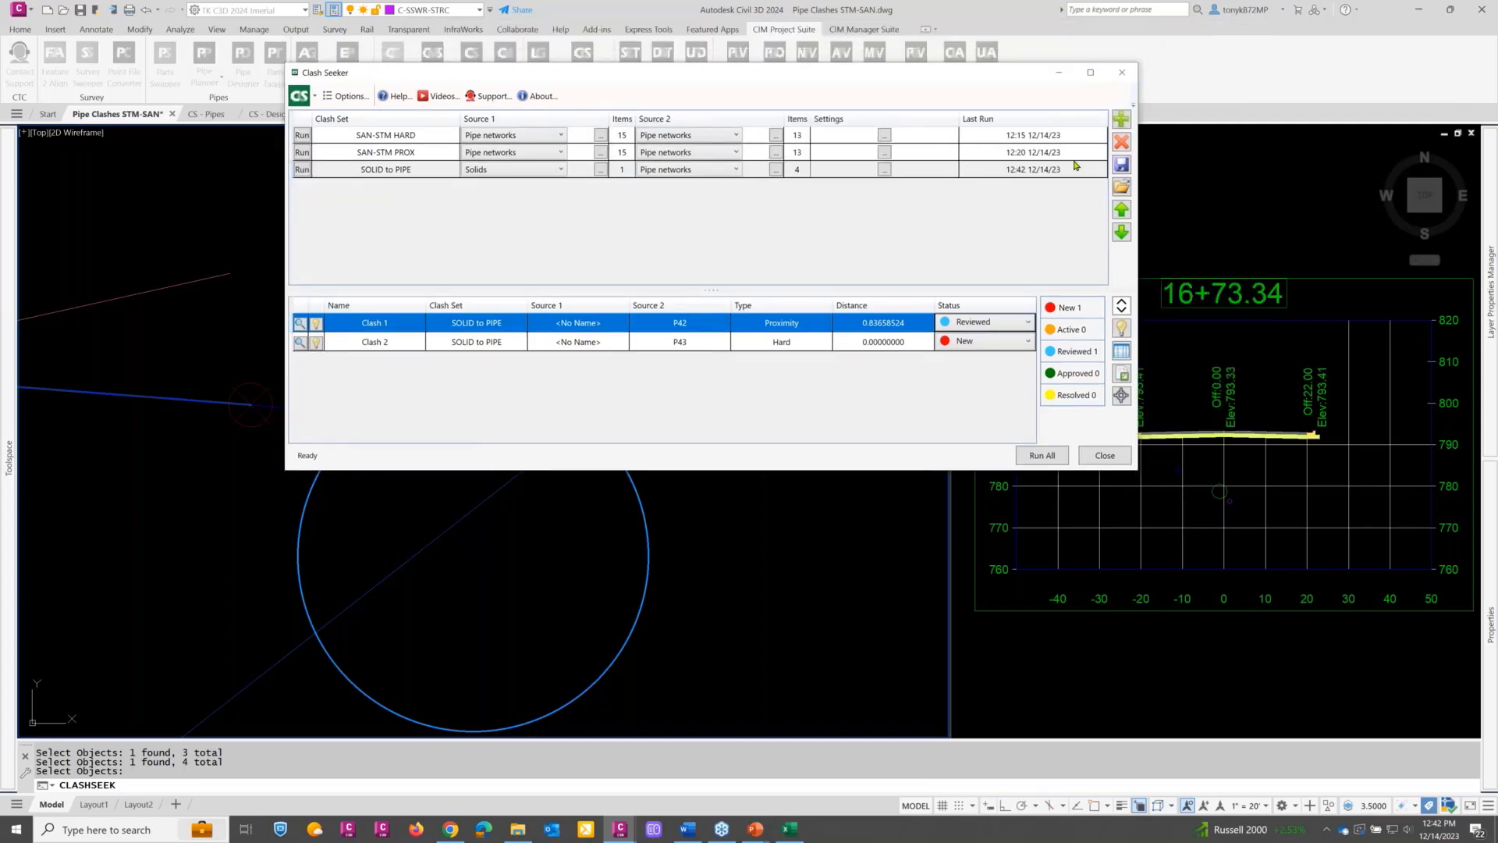
Step: Add a new clash set with Solids as Source 1 and Surfaces as Source 2
click(1121, 122)
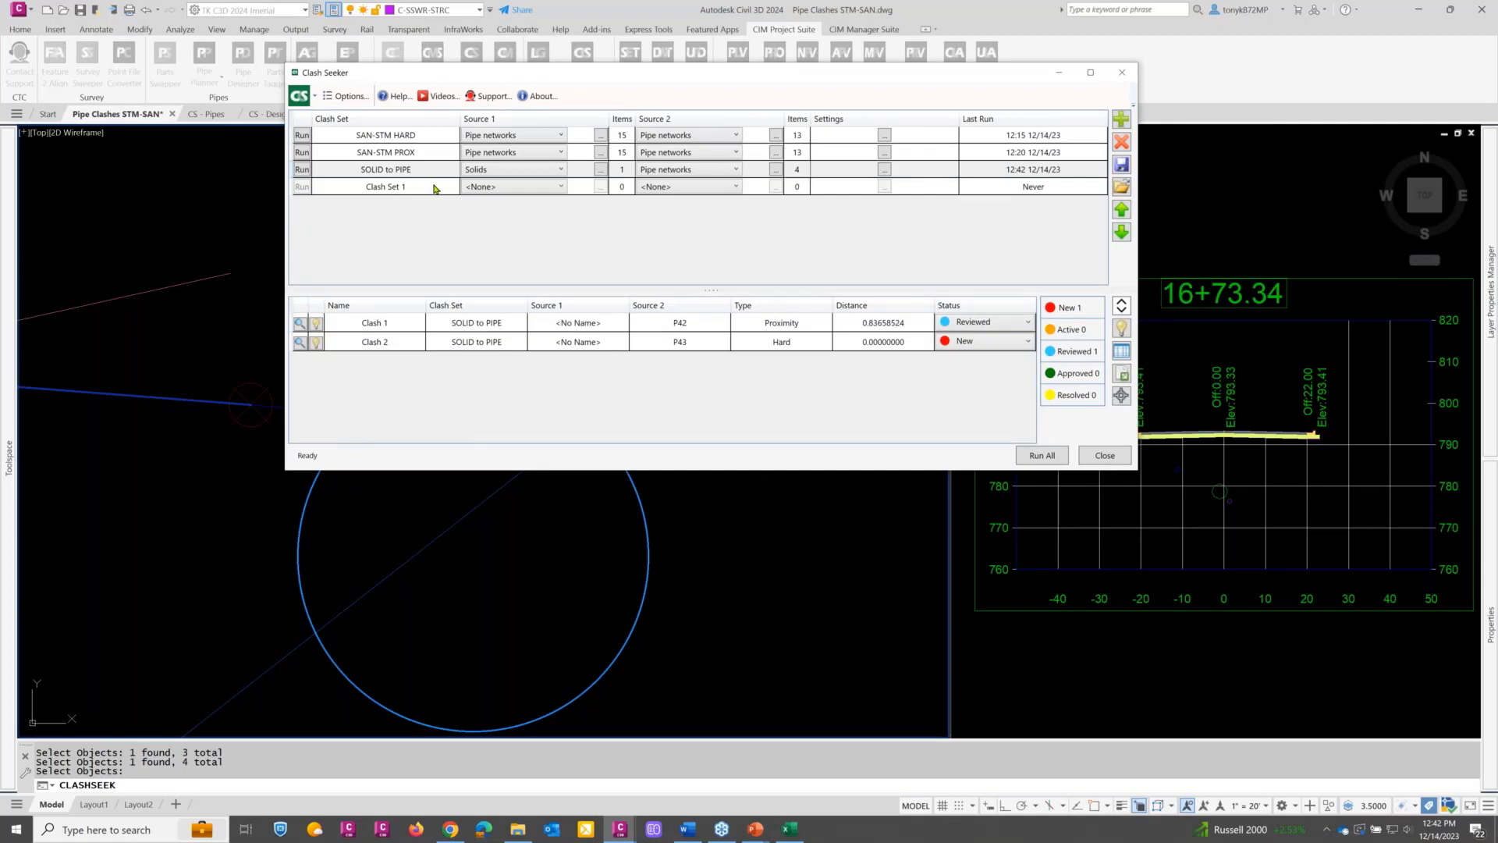
click(505, 188)
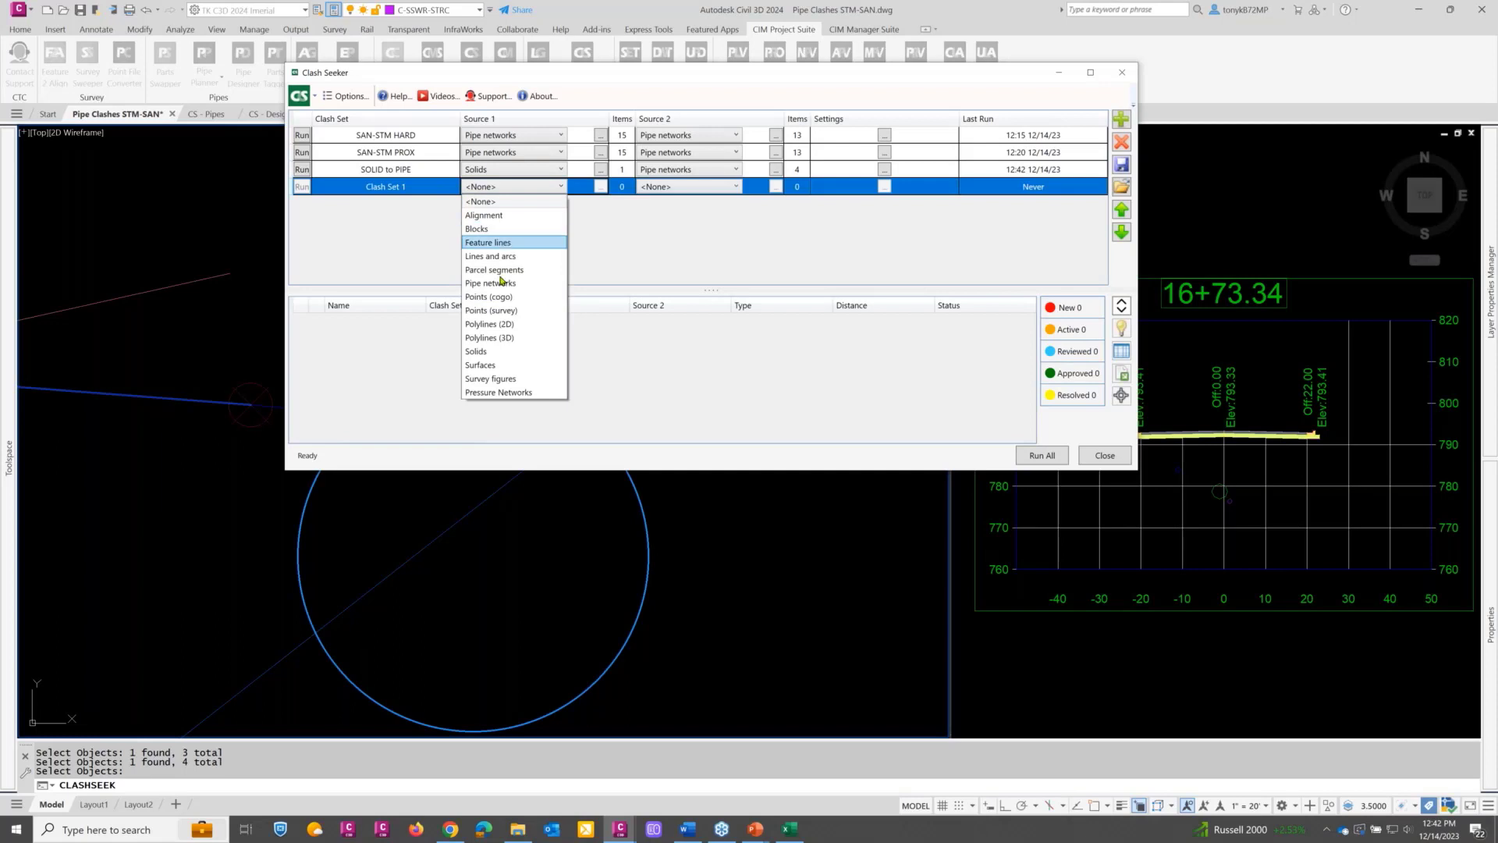
click(476, 352)
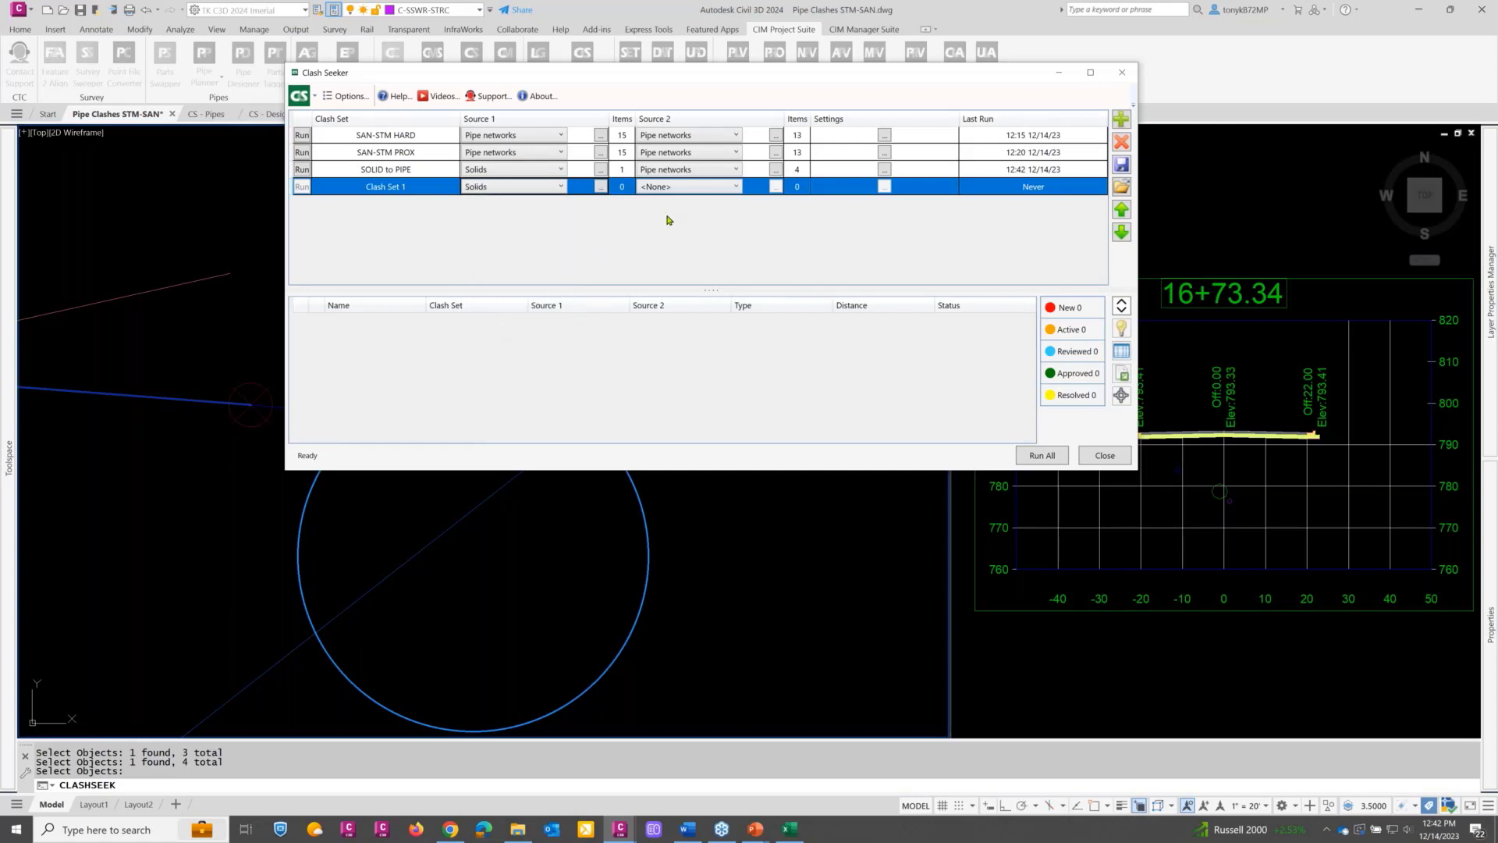
click(712, 188)
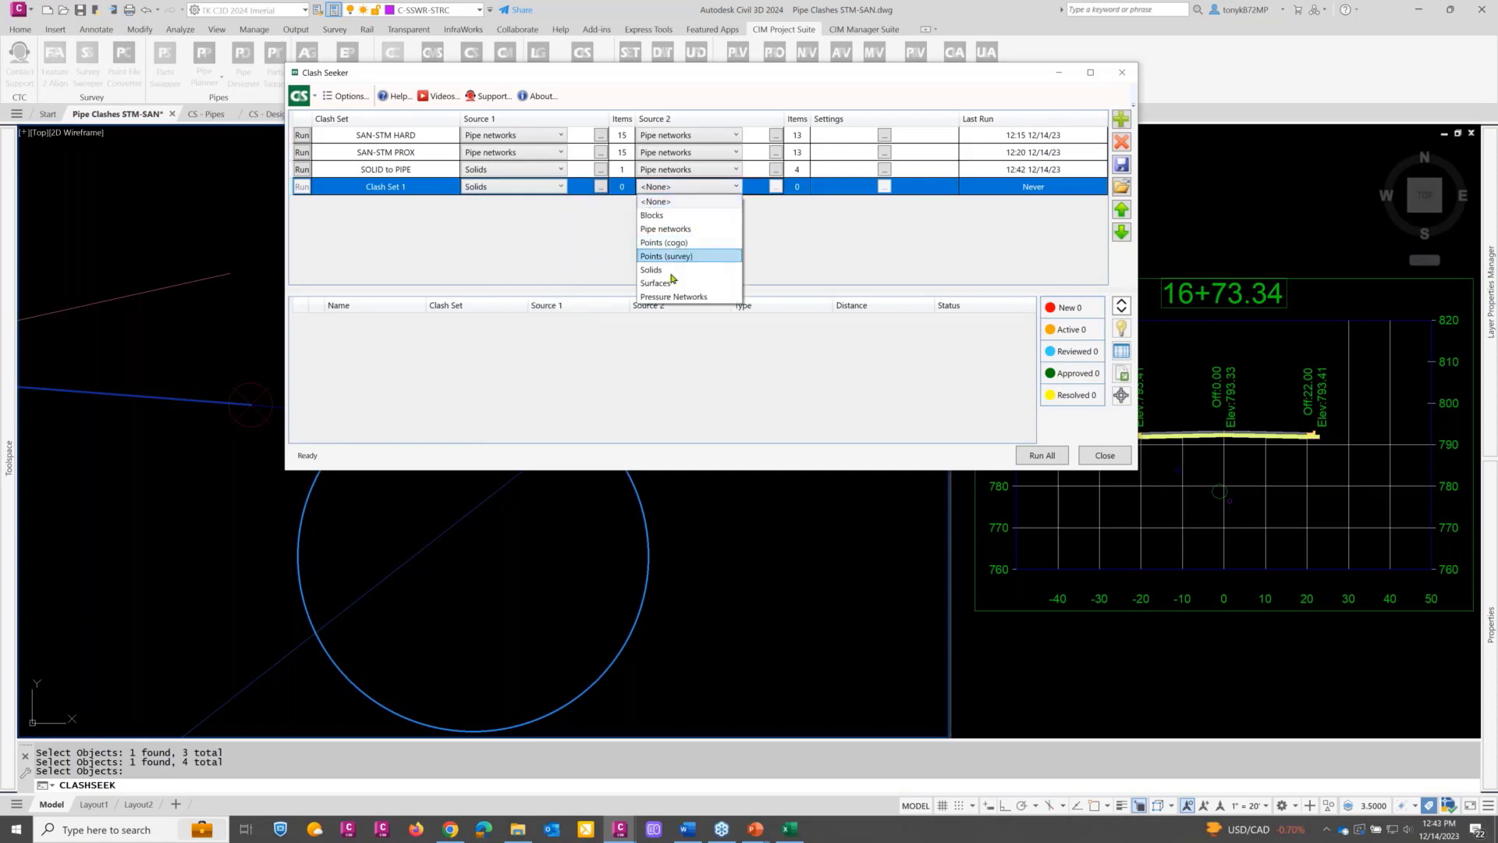
click(668, 286)
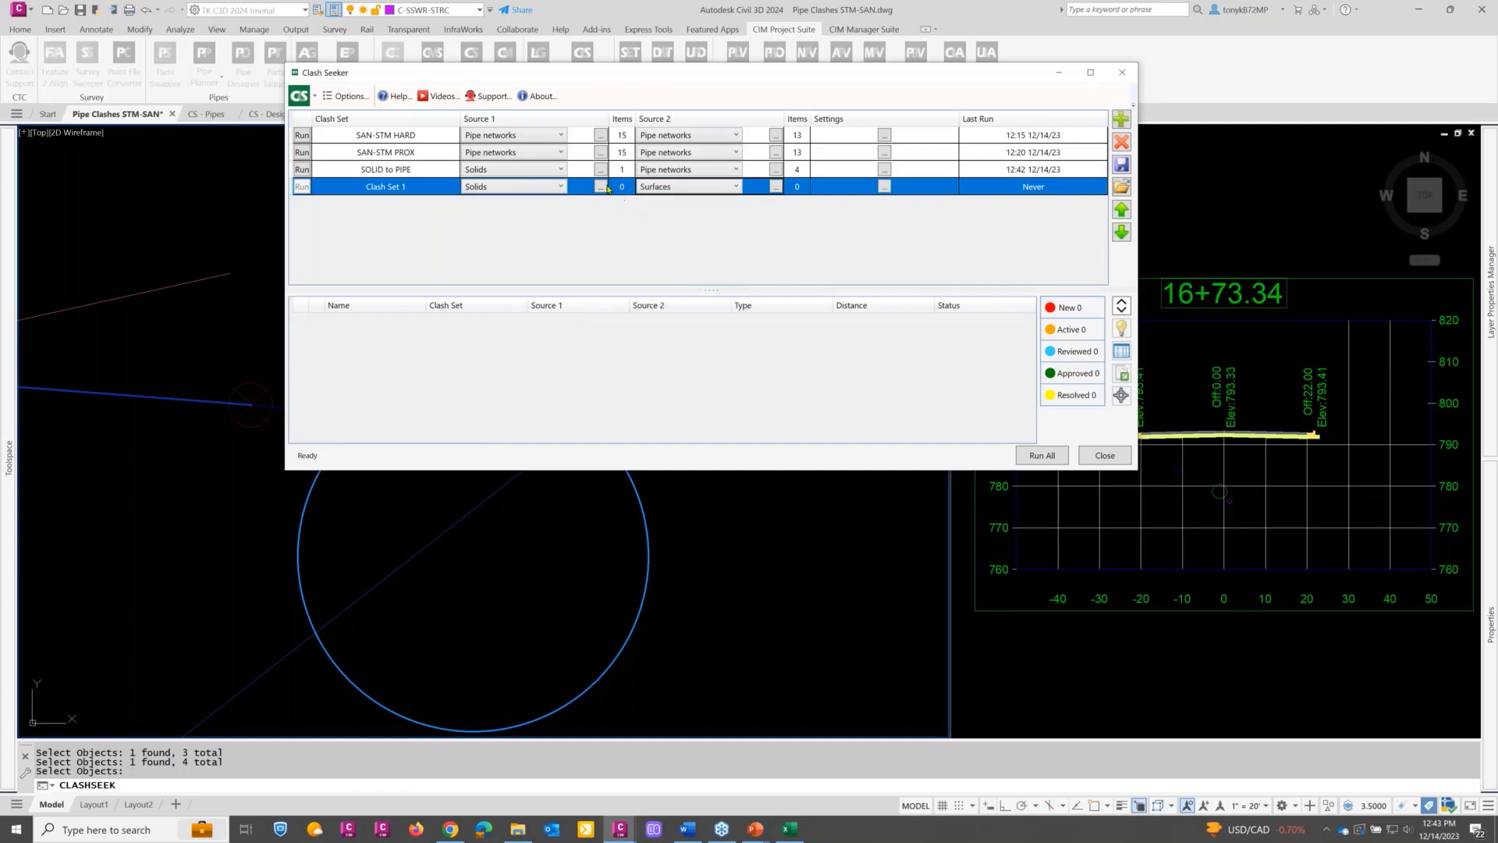
Step: Select the cylindrical solid in the drawing as the Source 1 object of the new clash set
click(600, 187)
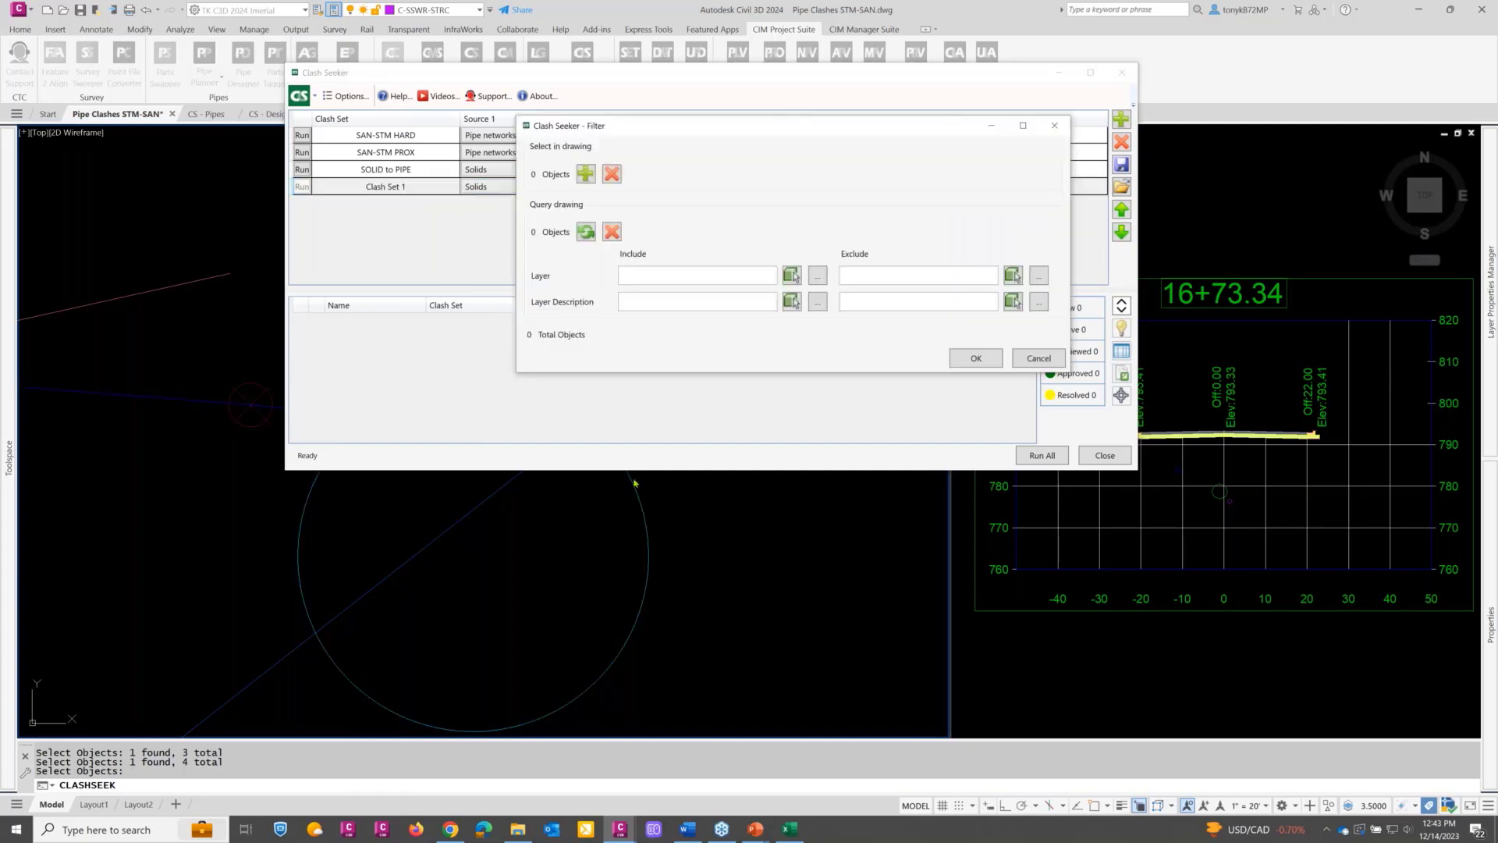
click(590, 178)
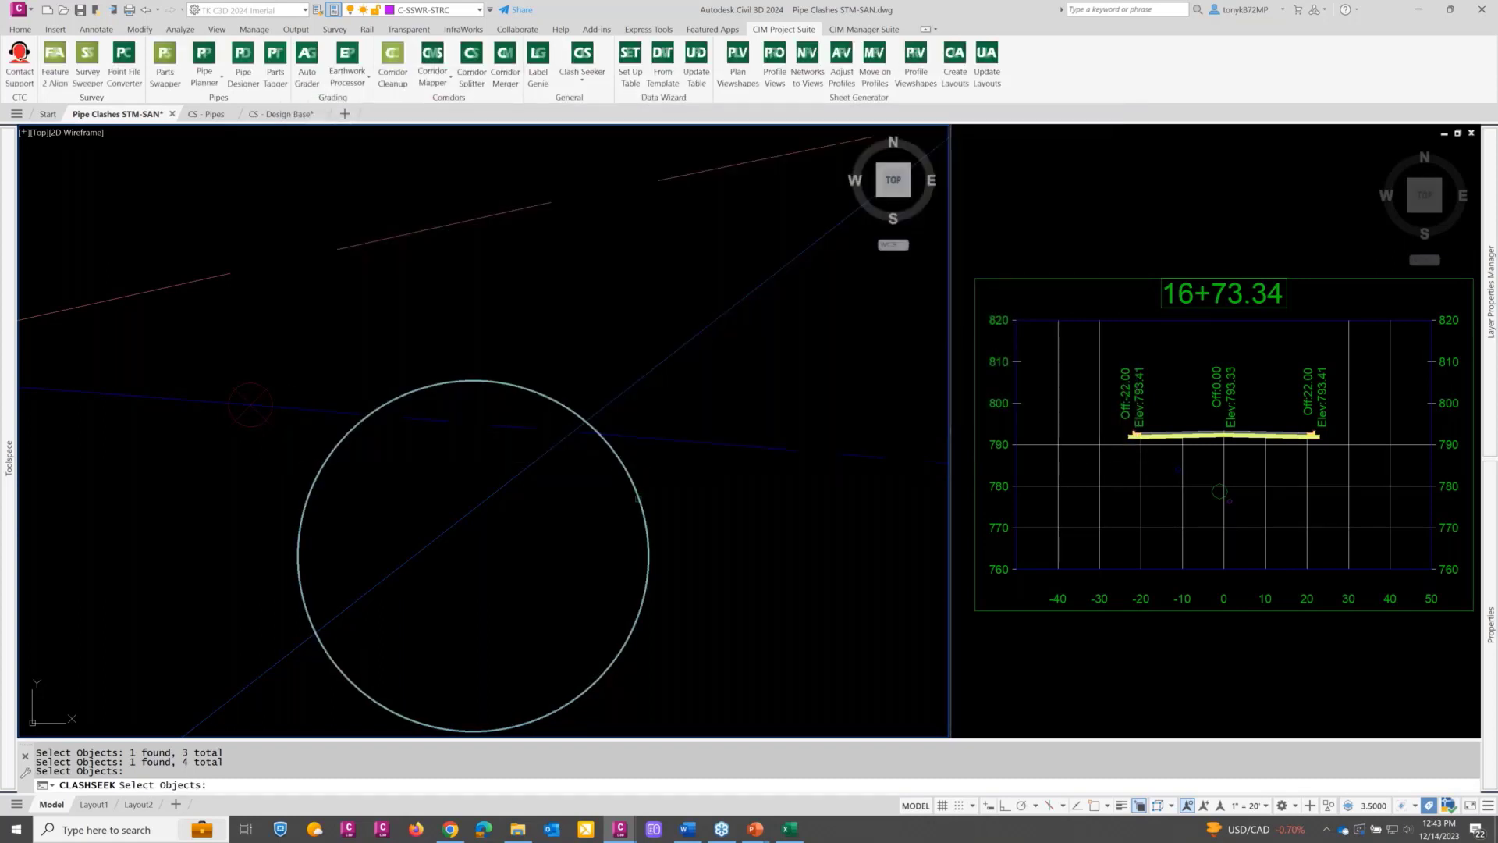
key(Return)
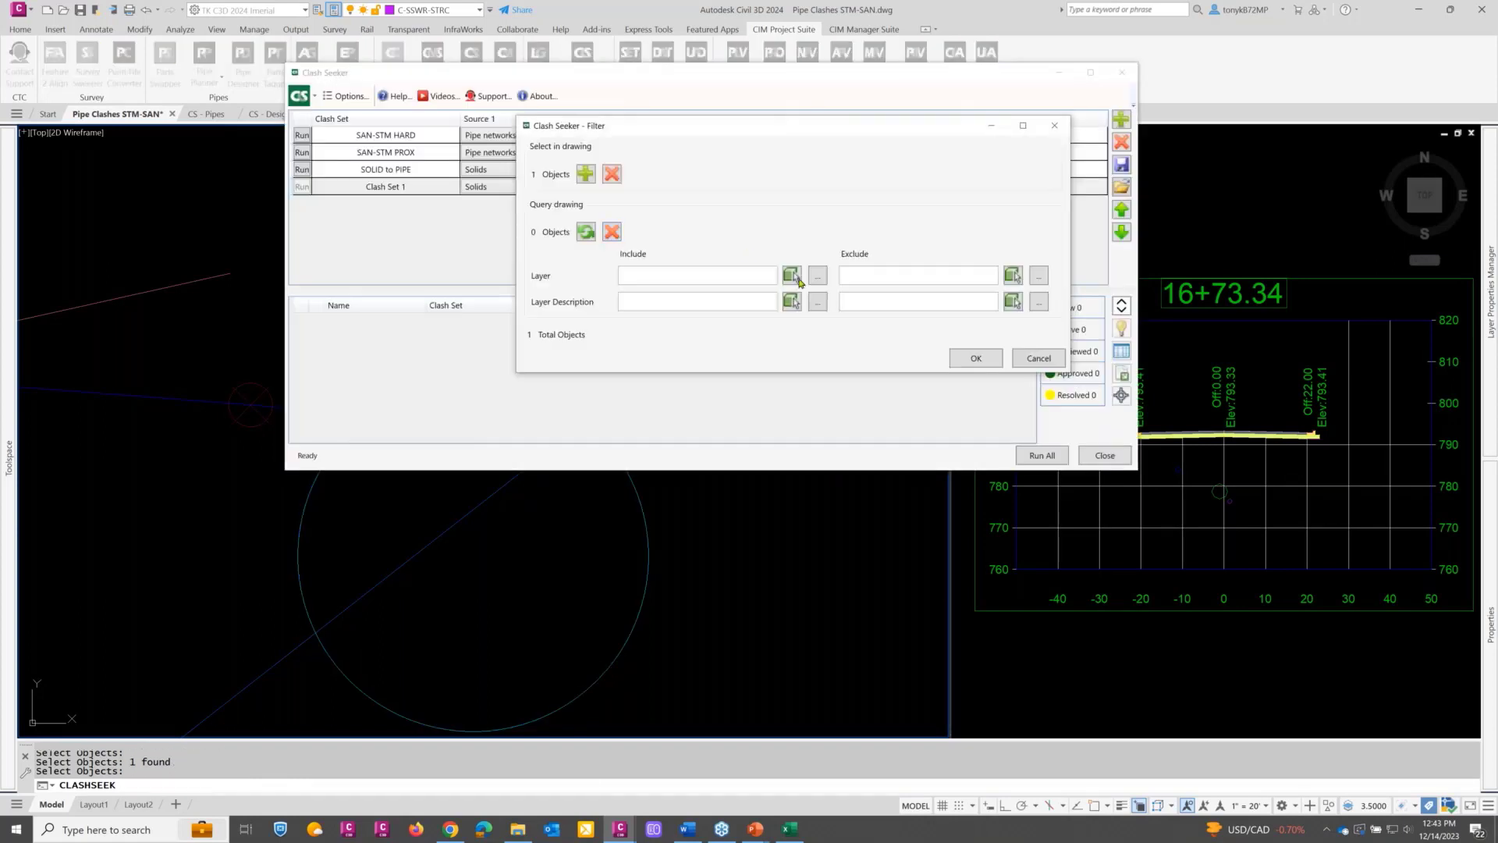
click(969, 362)
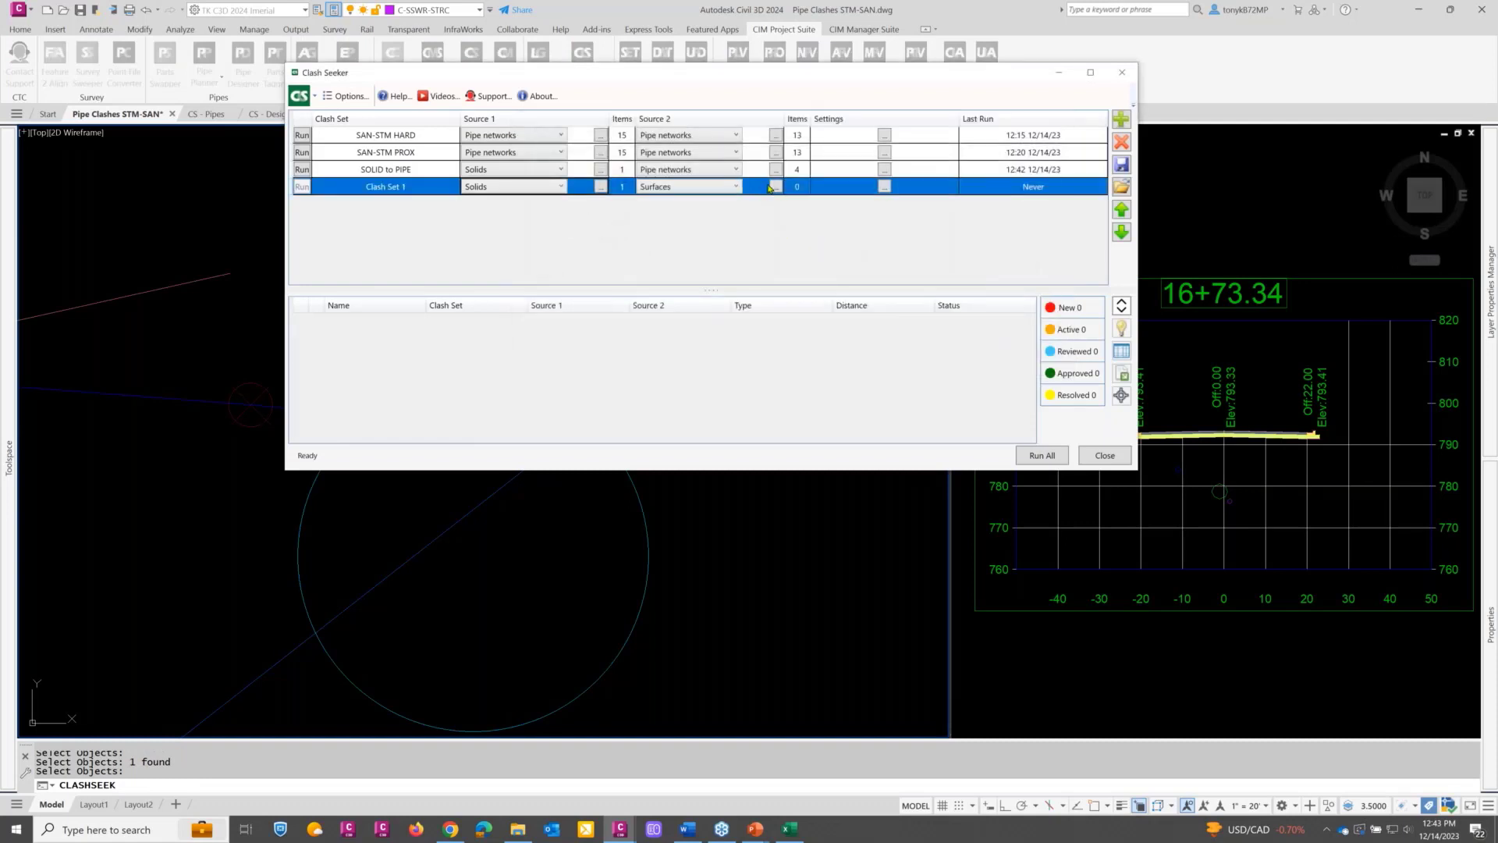
Step: Filter Source 2 of the new clash set to the fg surface by picking its object name from the drawing
click(776, 188)
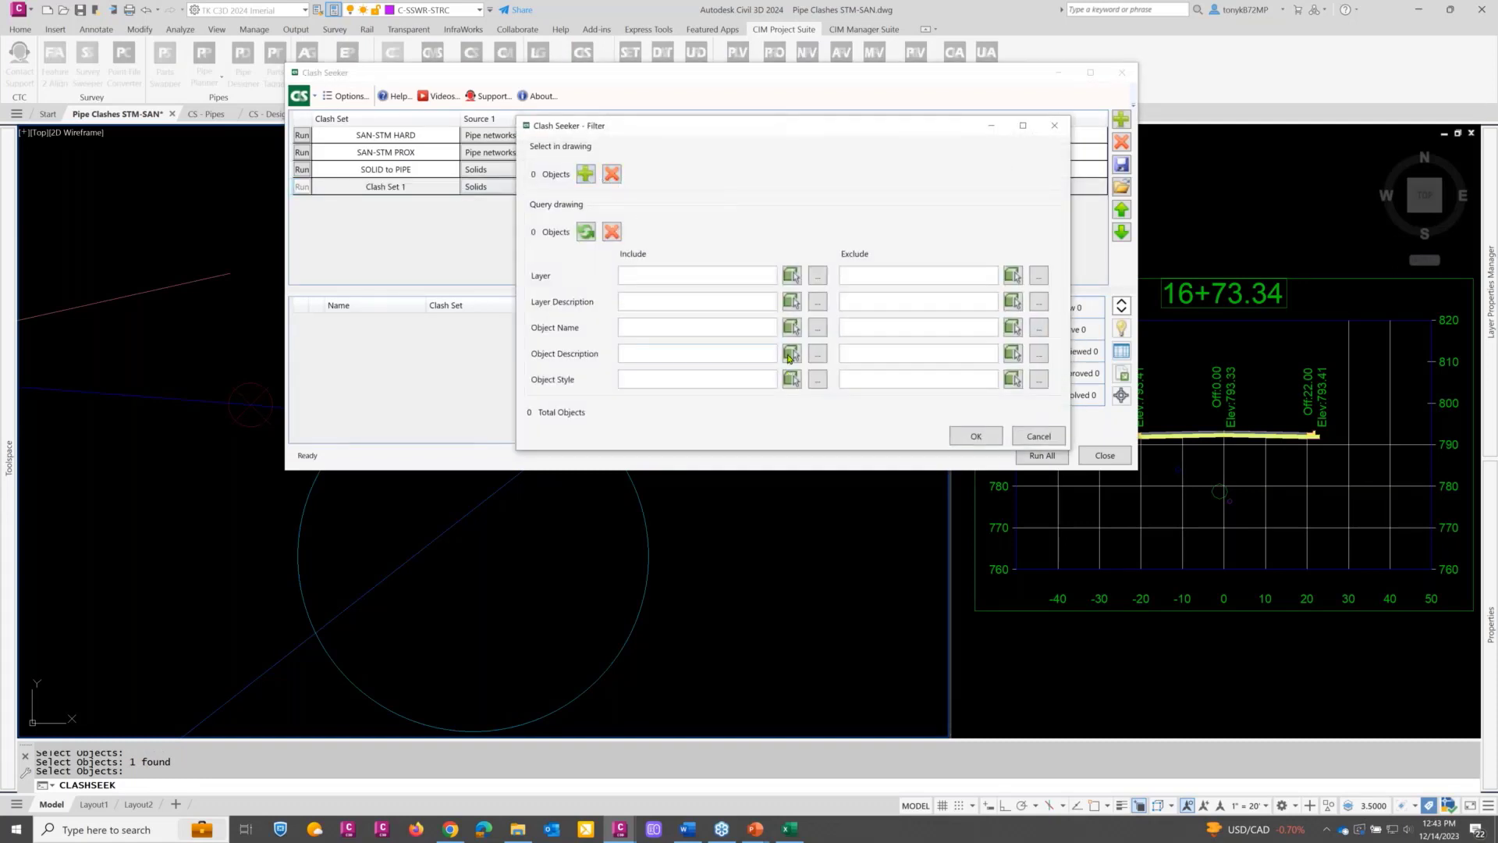
click(791, 329)
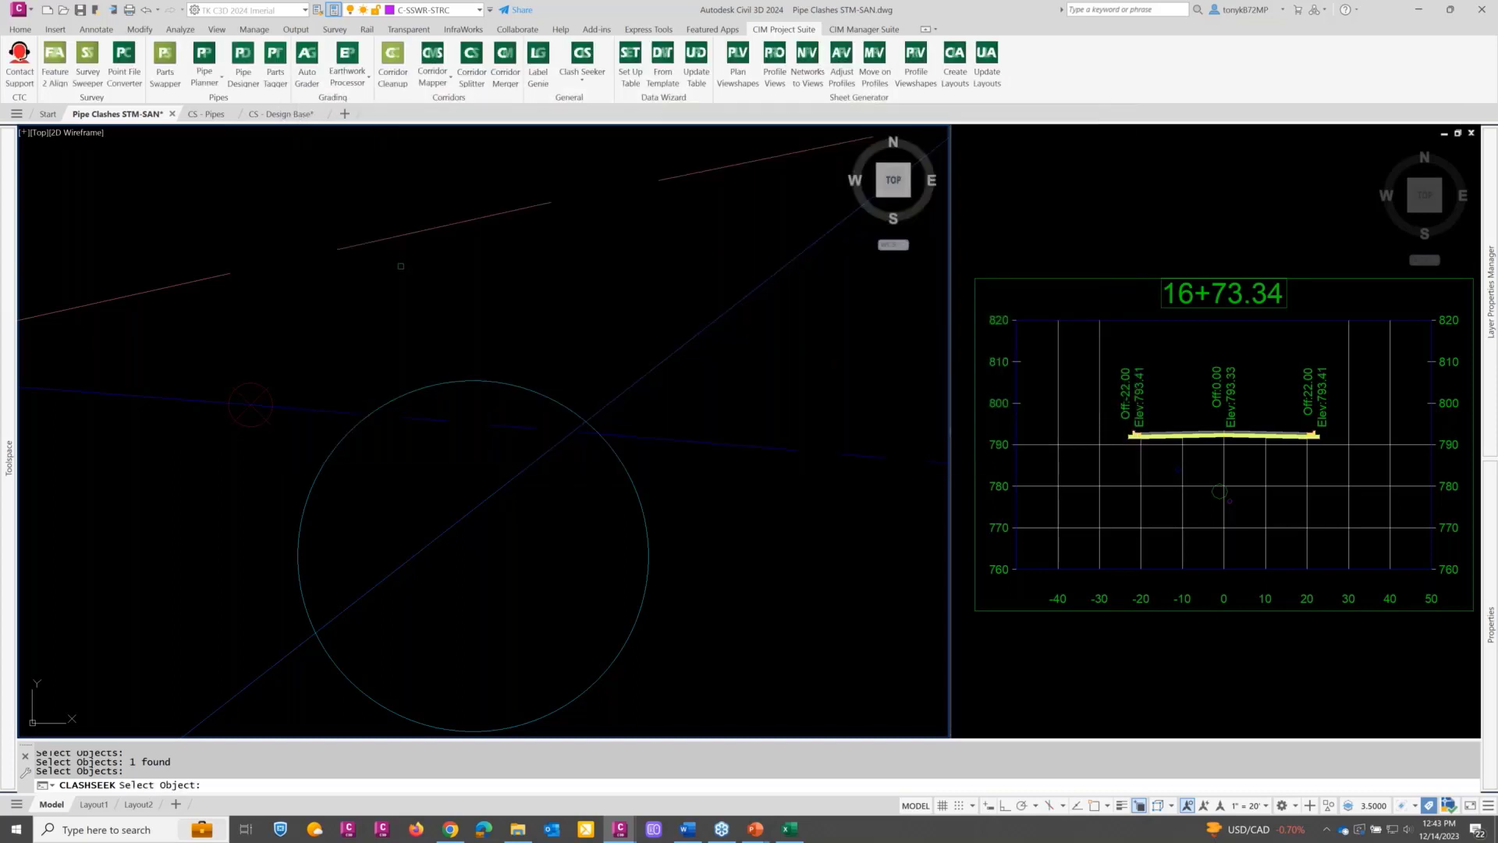
click(376, 240)
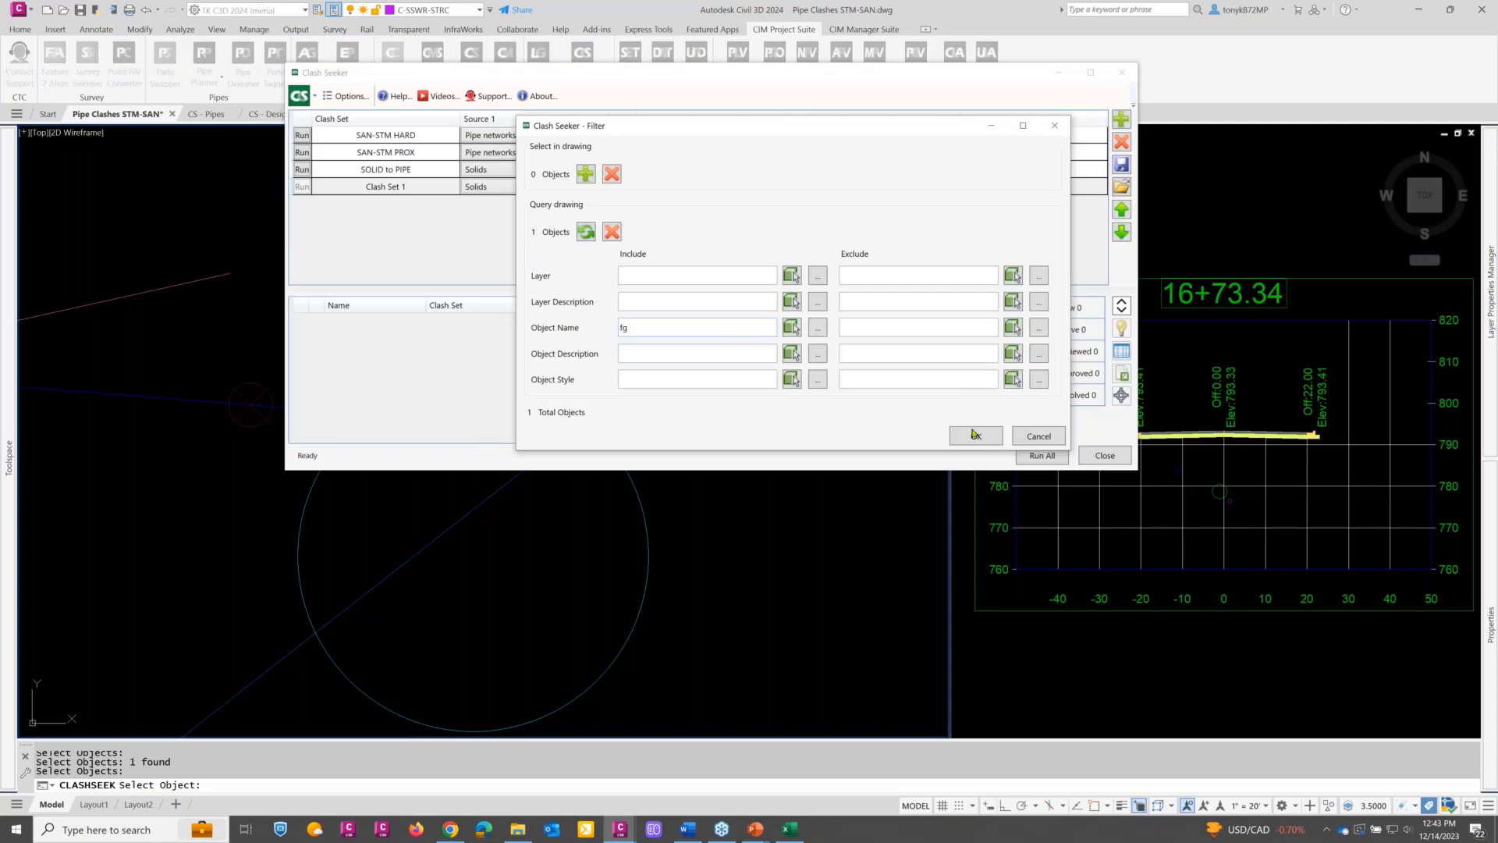
click(975, 436)
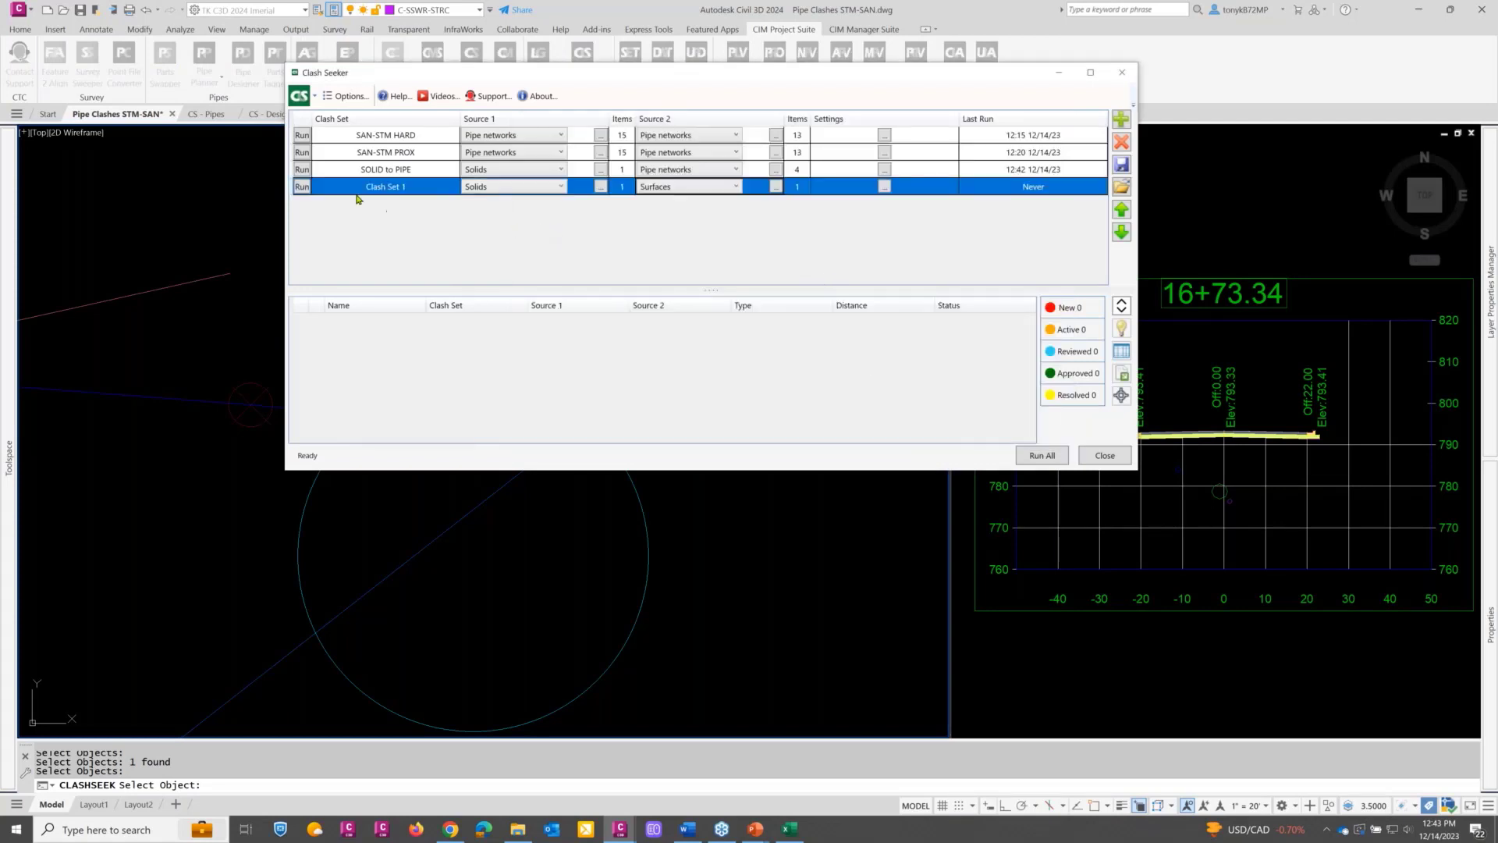
Step: Start running the solids-to-surfaces clash set, then cancel the operation before it processes
click(302, 187)
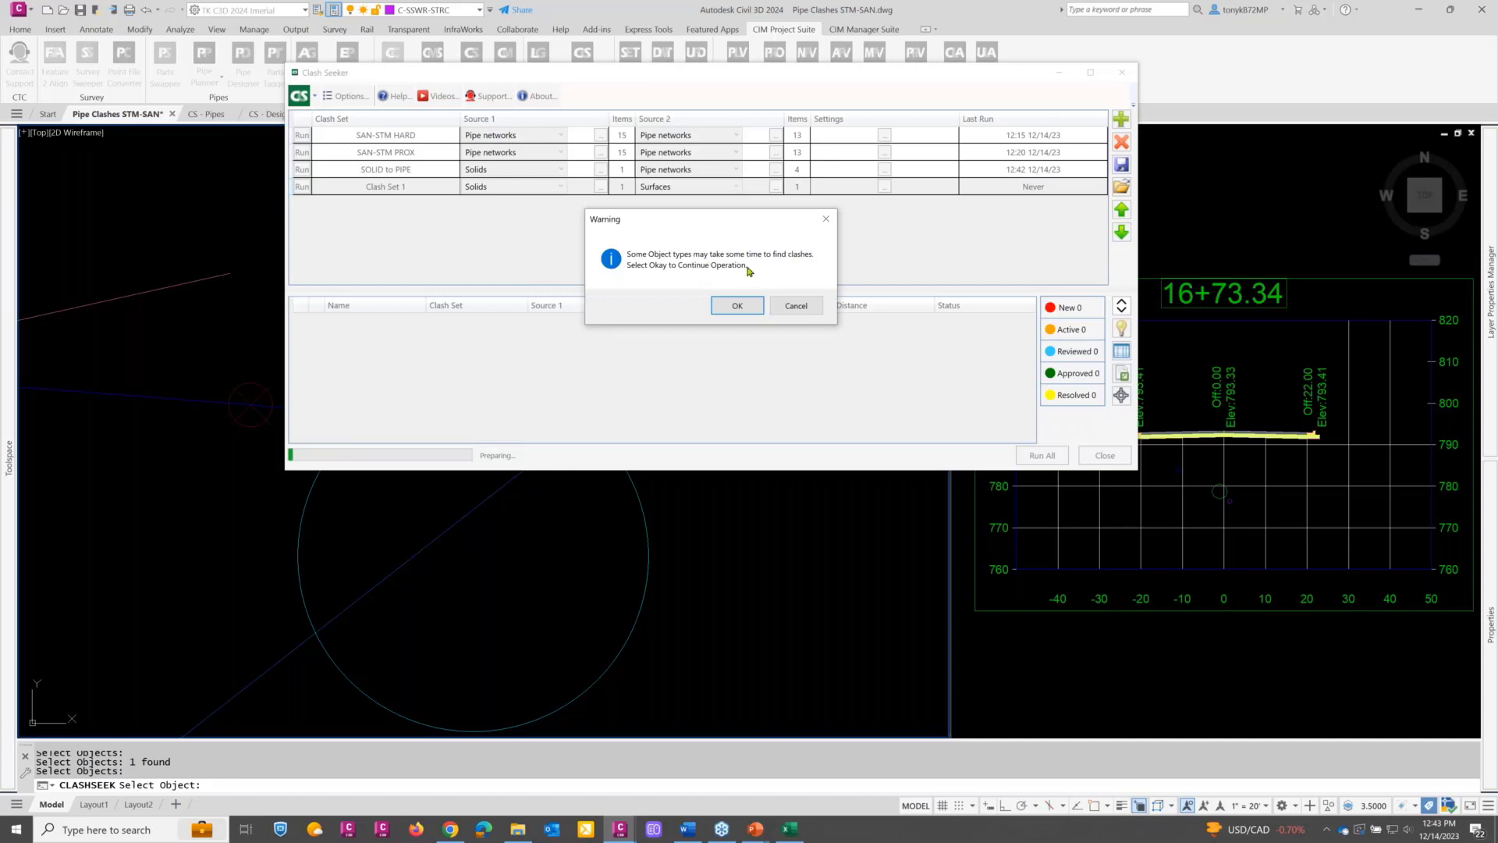
click(795, 307)
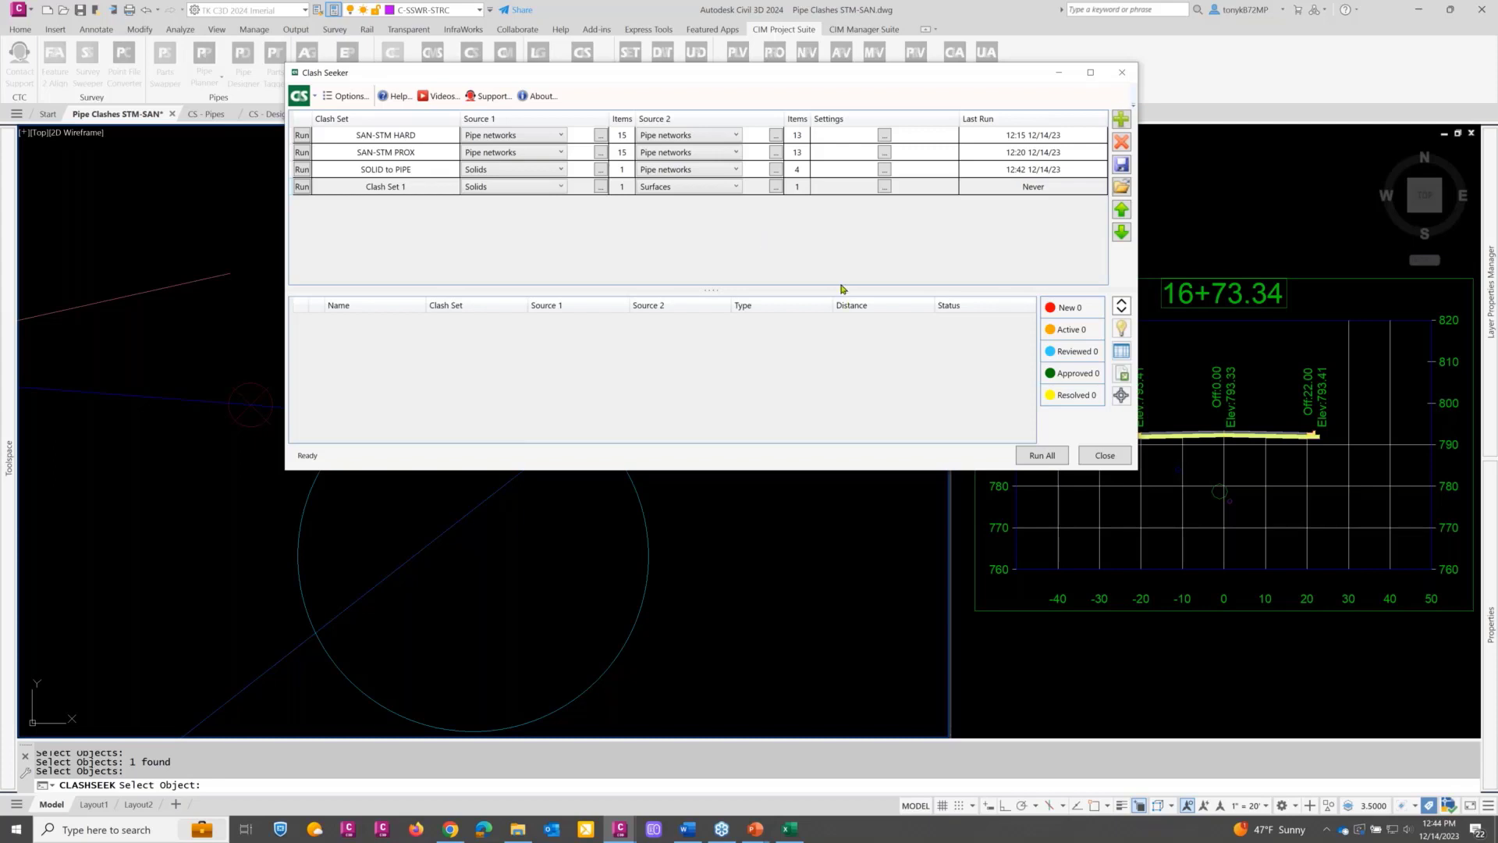
Step: Reposition the Clash Seeker window and review the object types available for Source 1 of the new clash set
drag(816, 80, 837, 139)
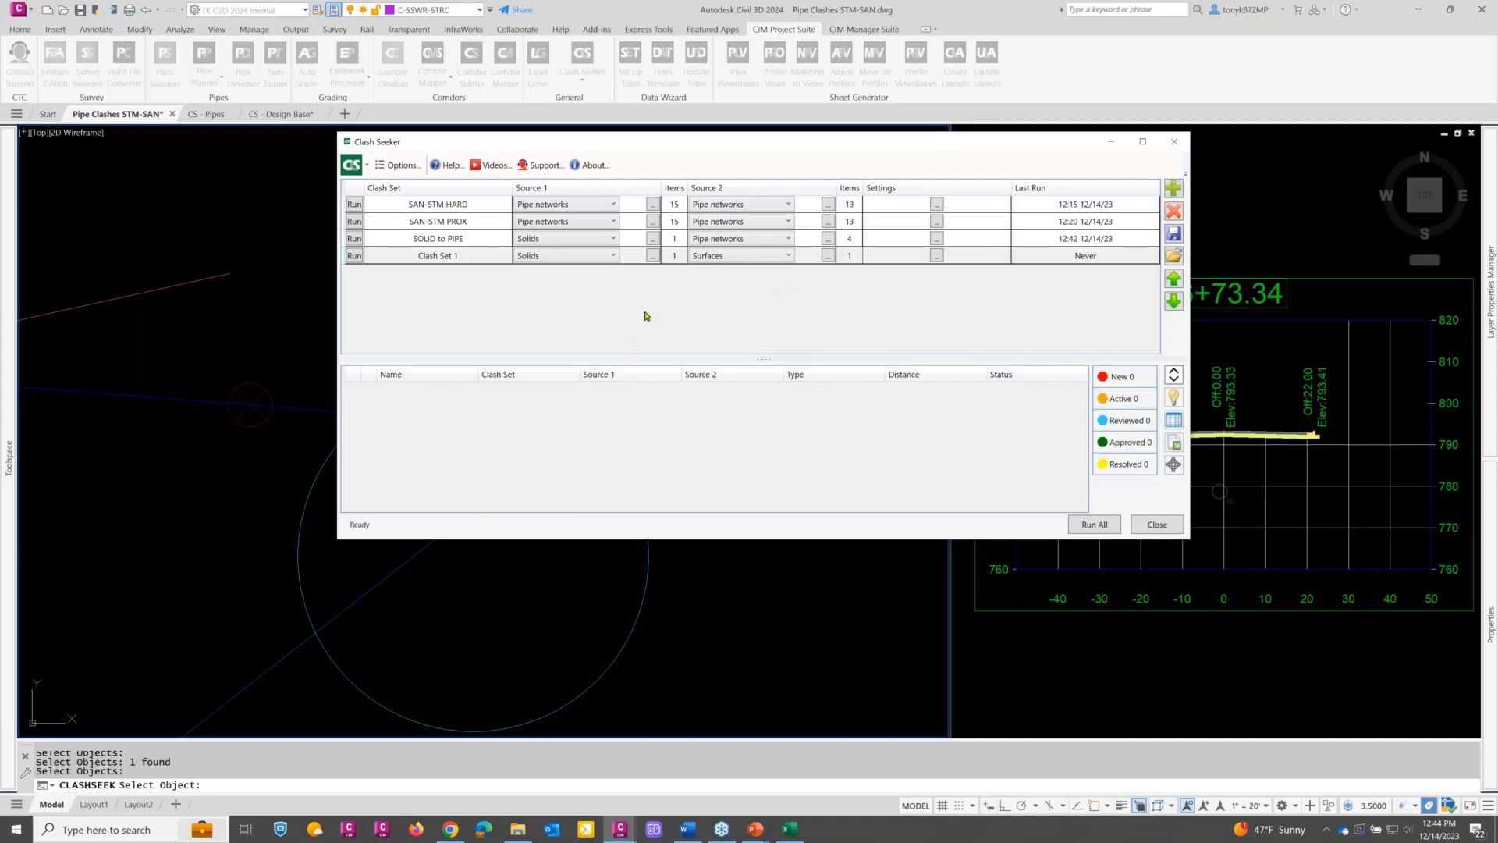
click(613, 257)
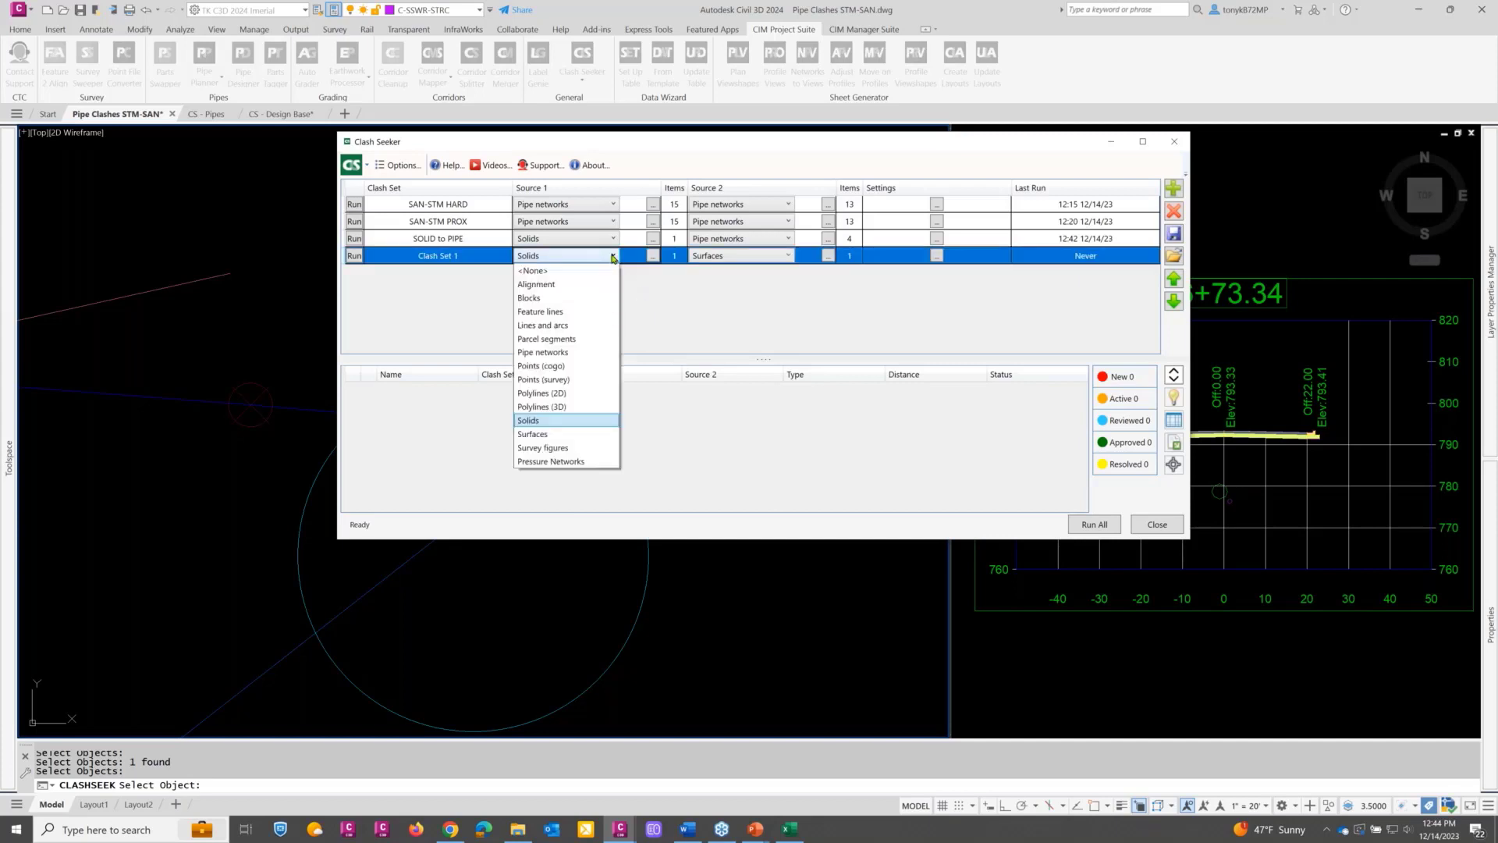
click(468, 311)
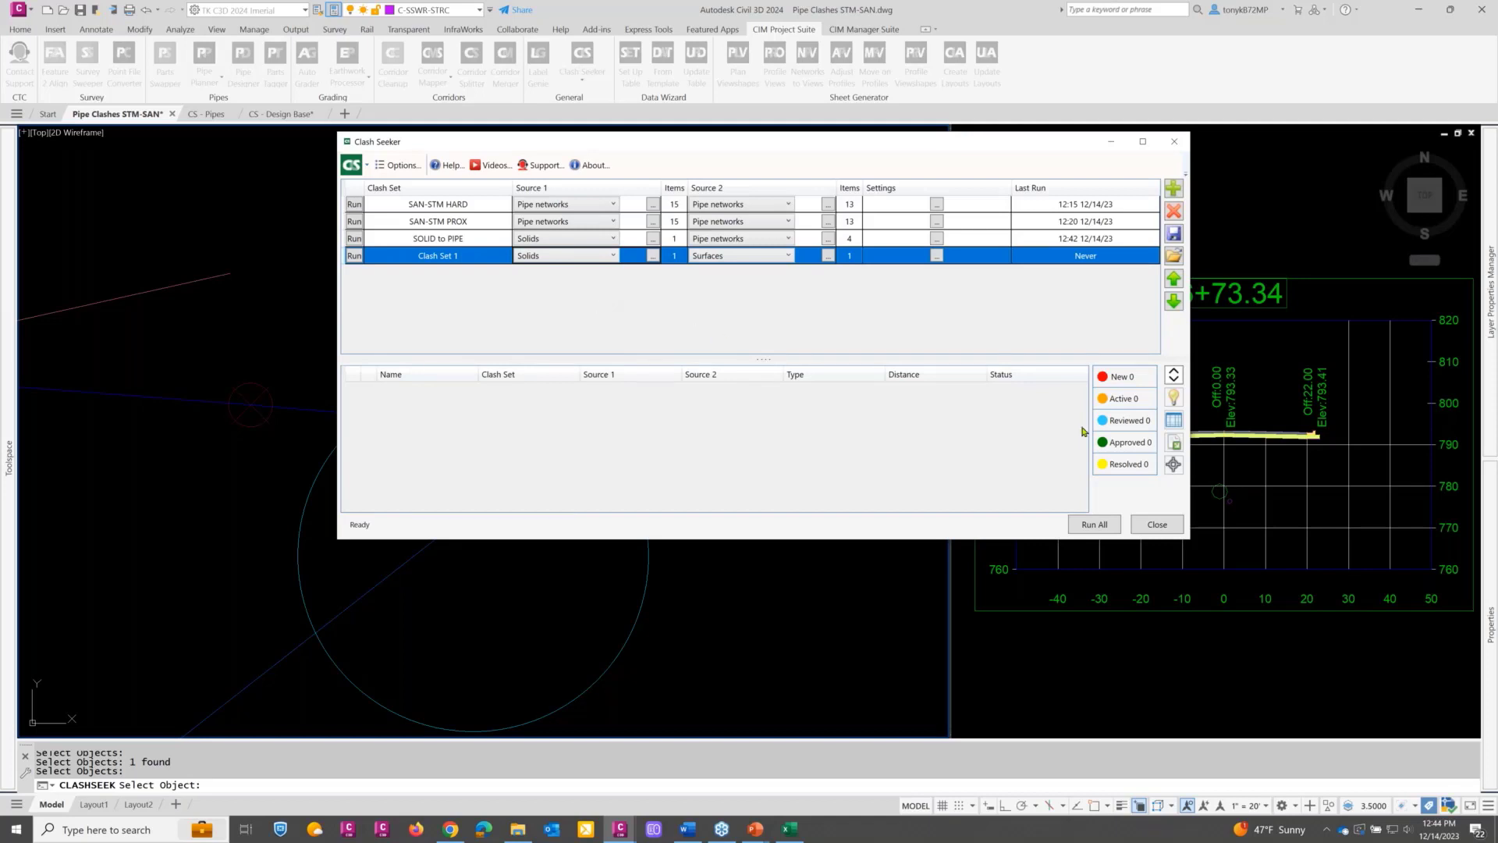
Step: Close Clash Seeker and switch to the PowerPoint slide show of CS - Find Those Clashes.pptx
click(1156, 525)
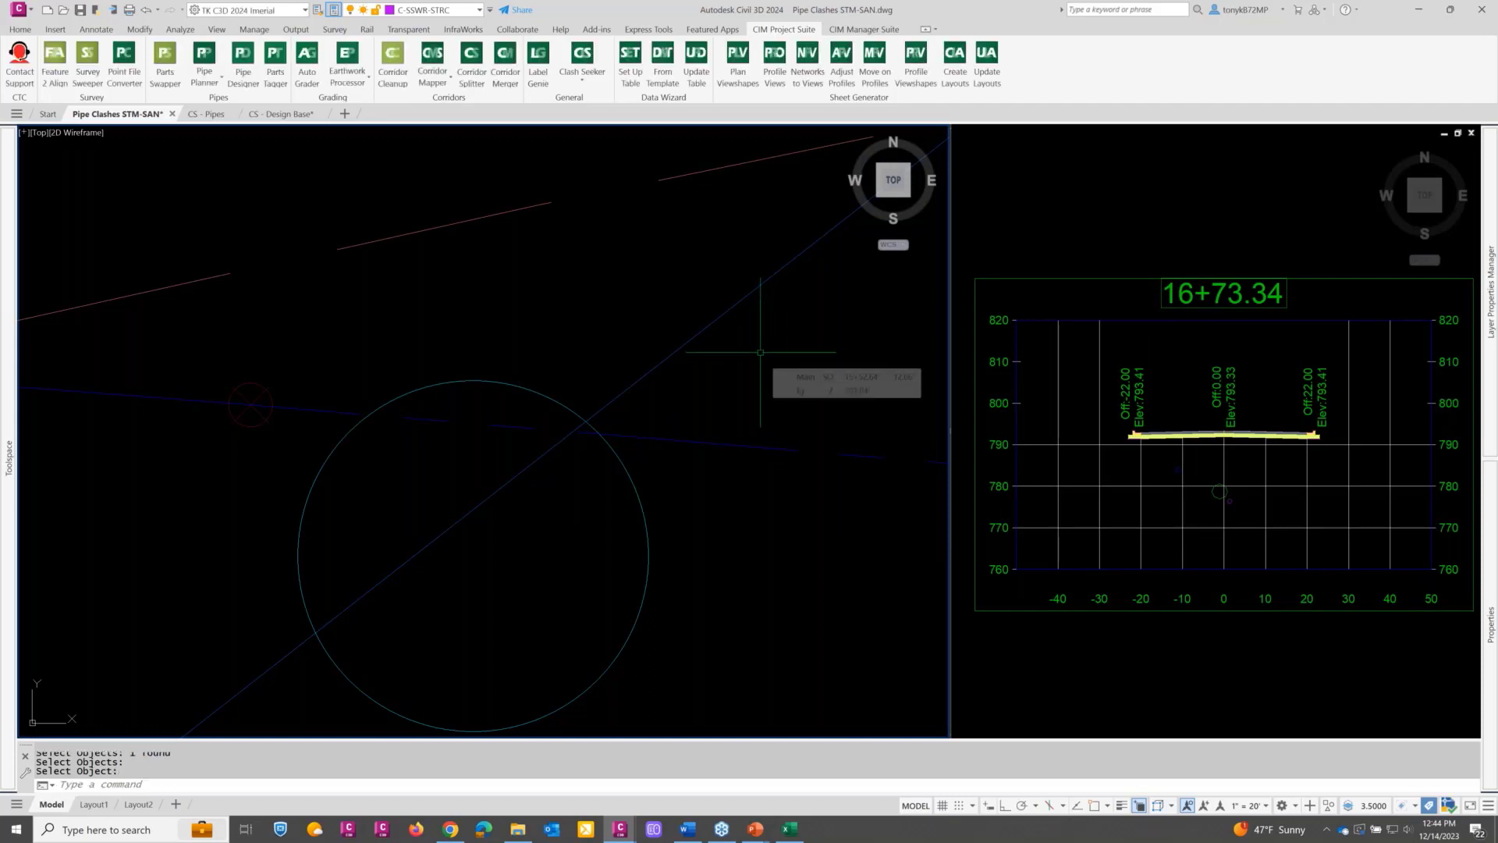
key(alt+Tab)
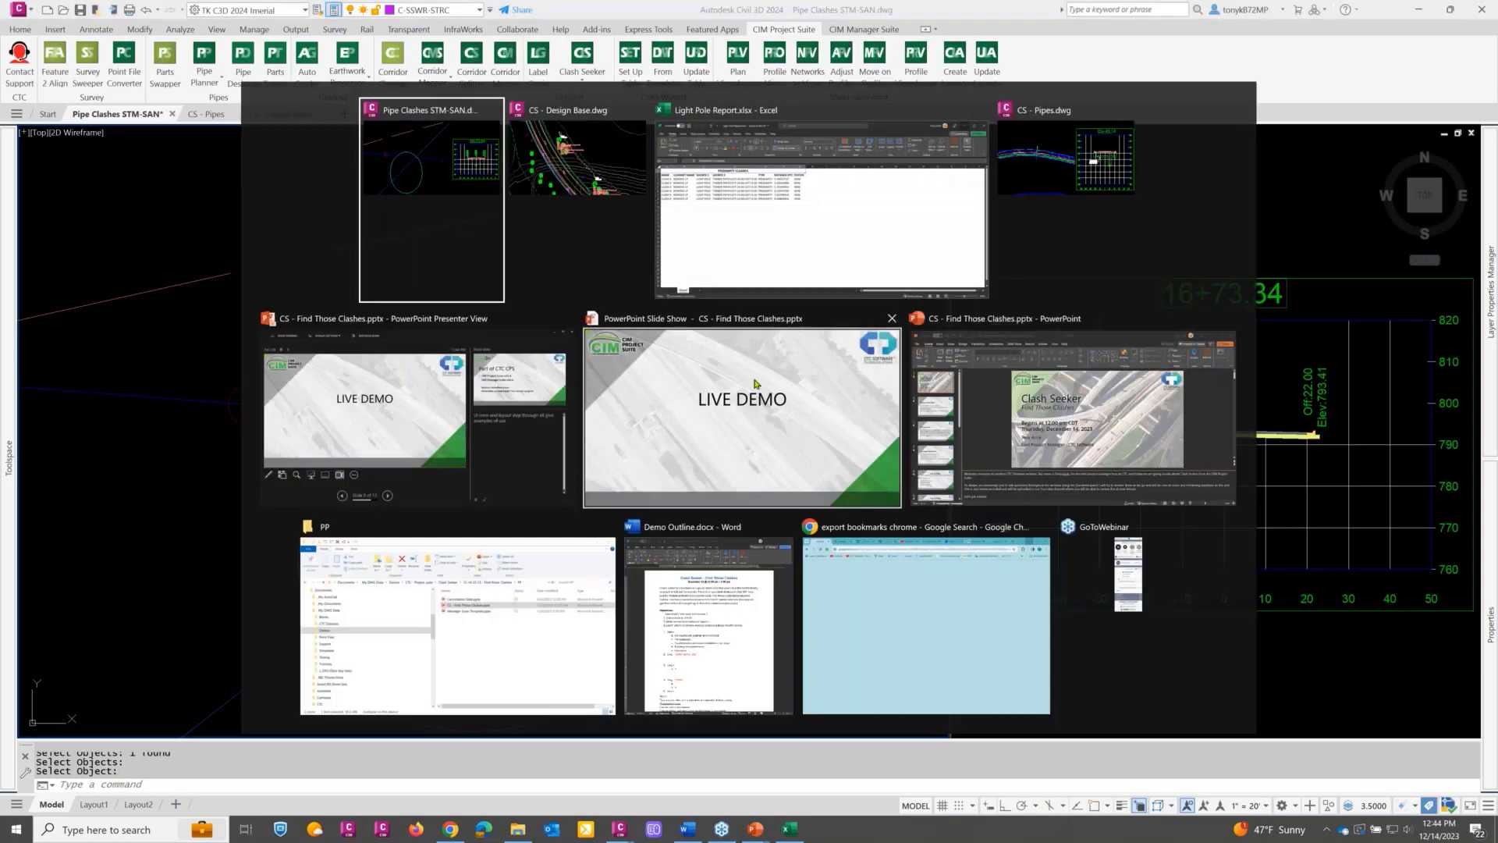
click(755, 384)
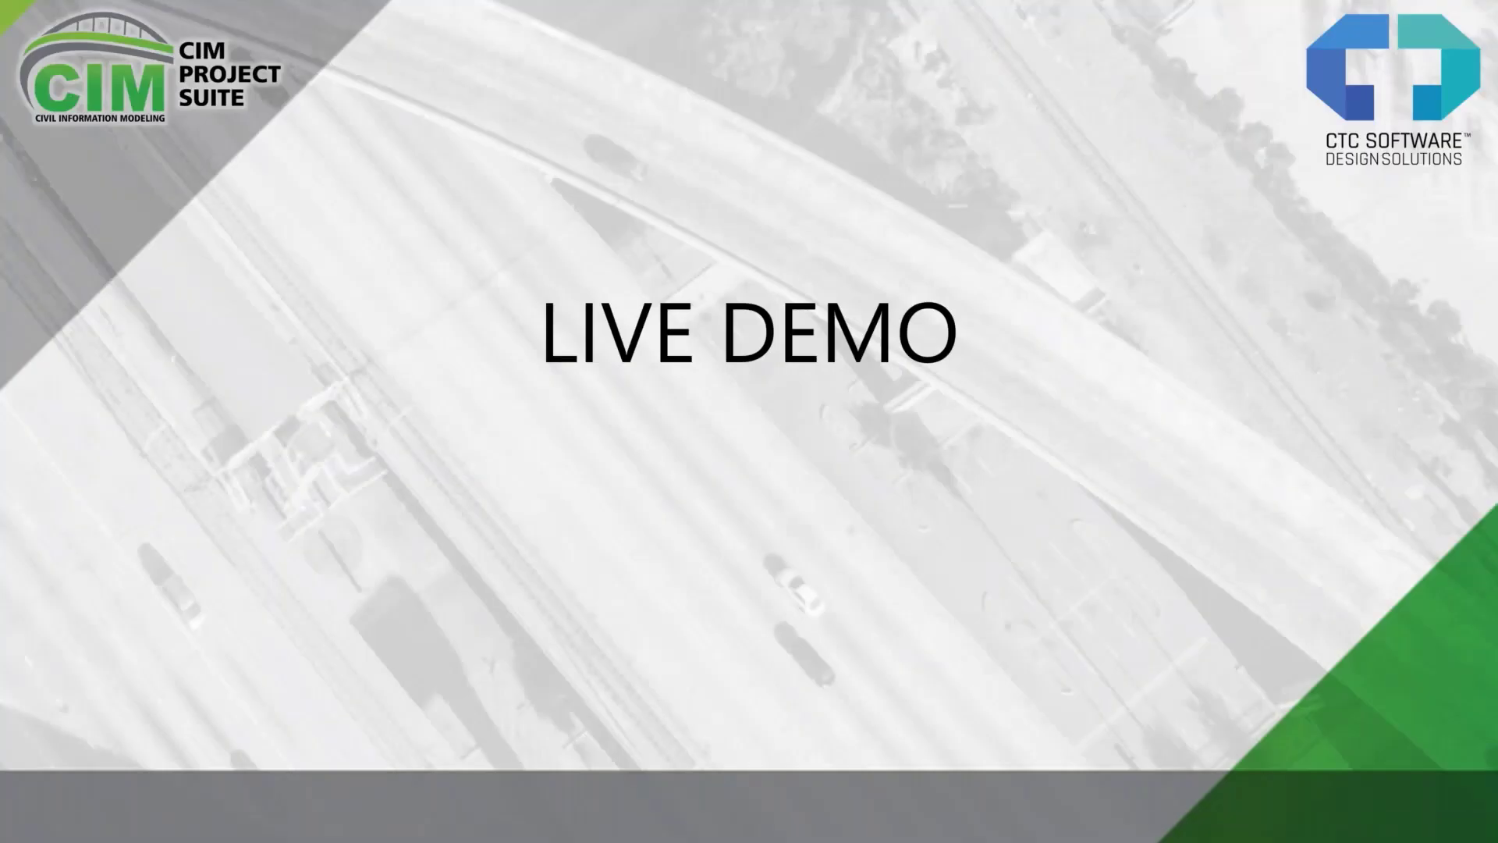